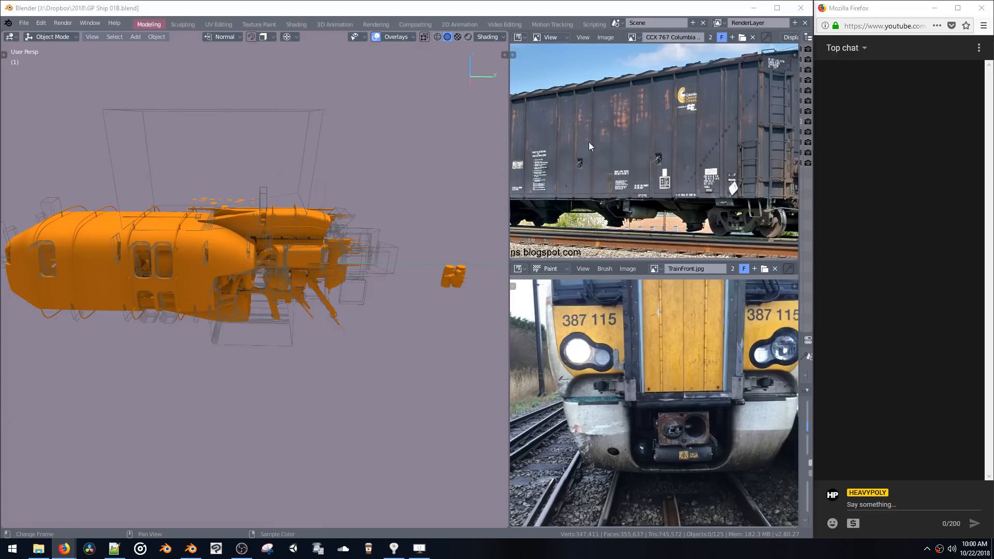
Expand the properties editor over the outliner, and shrink that column back to a narrow strip beside the reference images
left_click(798, 231)
left_click_drag(798, 231, 686, 257)
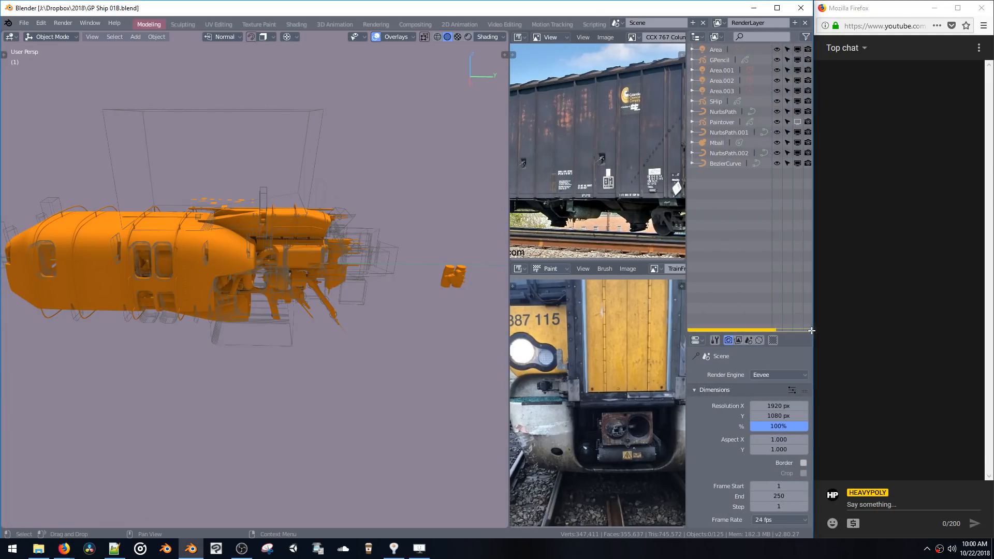
left_click_drag(811, 334, 713, 107)
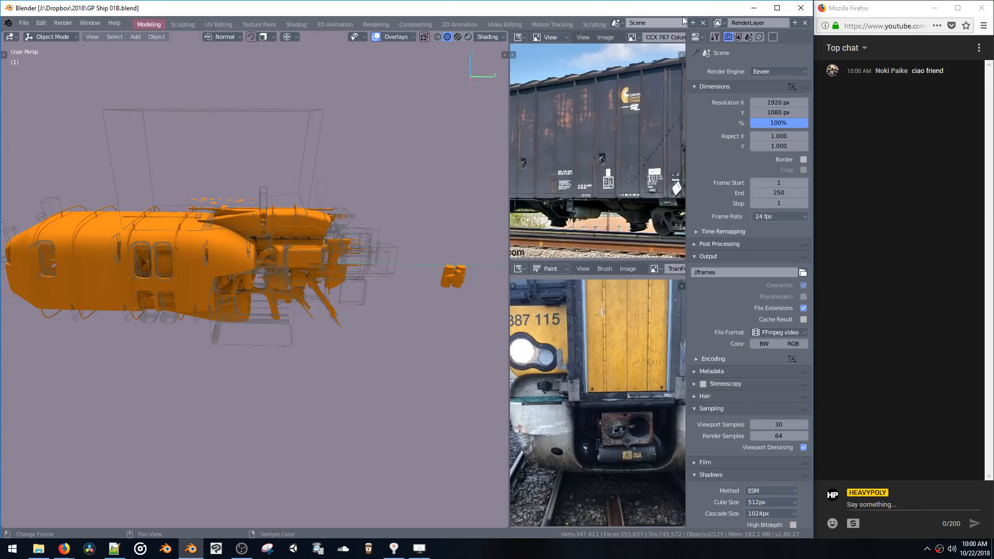
left_click_drag(686, 63, 806, 85)
Switch the 3D viewport to LookDev shading and select the ship's main hull
mouse_move(367, 305)
middle_mouse_down()
mouse_move(344, 288)
mouse_move(327, 308)
mouse_move(307, 300)
mouse_move(345, 298)
mouse_move(350, 242)
mouse_move(375, 234)
mouse_move(358, 286)
mouse_move(309, 281)
mouse_move(380, 274)
mouse_move(310, 272)
mouse_move(365, 234)
mouse_move(323, 249)
mouse_move(351, 223)
mouse_move(375, 241)
mouse_move(334, 238)
middle_mouse_up()
key("z")
left_click(326, 179)
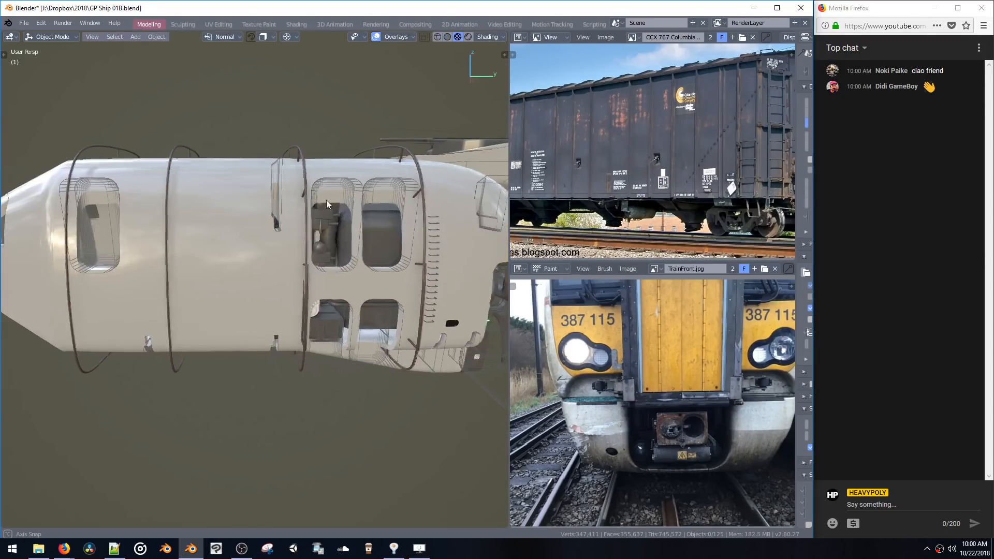
scroll(374, 237, "up", 3)
left_click(372, 248)
middle_click_drag(306, 249, 301, 223)
Examine the boxcar reference photo, looking at the recessed latch, stencilled labels and side ladders
middle_click_drag(546, 184, 567, 165)
scroll(659, 125, "down", 1)
scroll(579, 174, "up", 3)
middle_click_drag(615, 353, 622, 372)
middle_click_drag(671, 159, 704, 157)
middle_click_drag(595, 160, 703, 146, "ctrl")
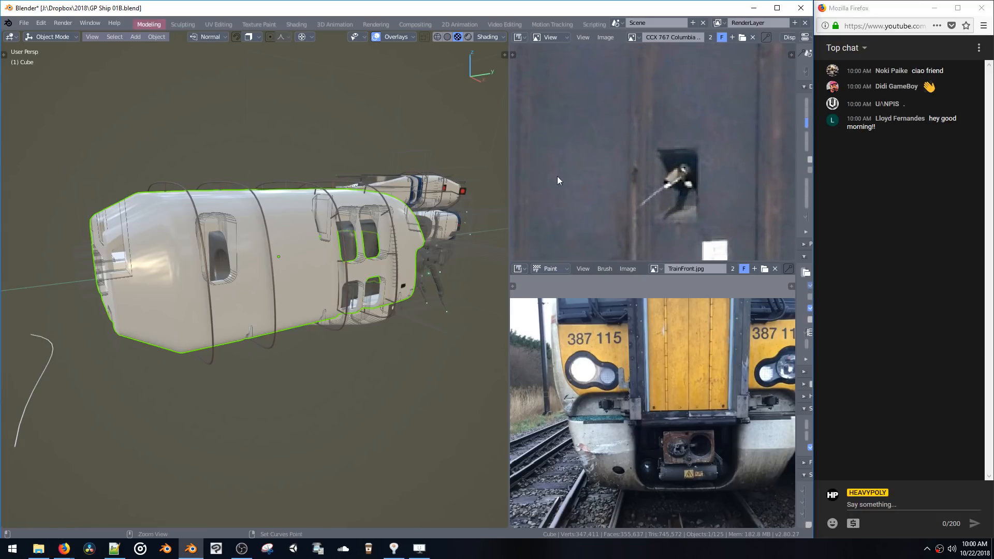
middle_click_drag(557, 181, 693, 125, "ctrl")
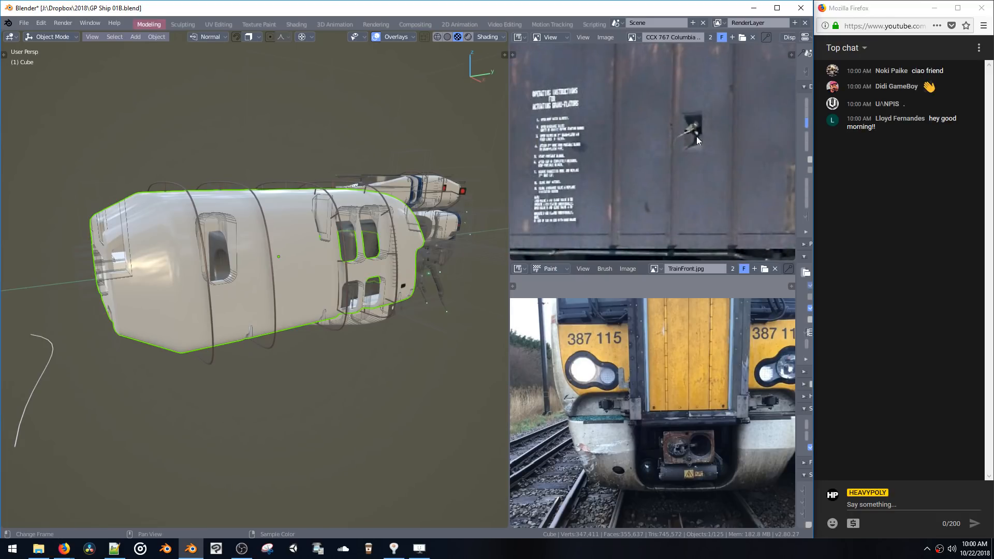
middle_click_drag(581, 136, 698, 126)
middle_click_drag(585, 112, 512, 179)
middle_click_drag(741, 169, 664, 173)
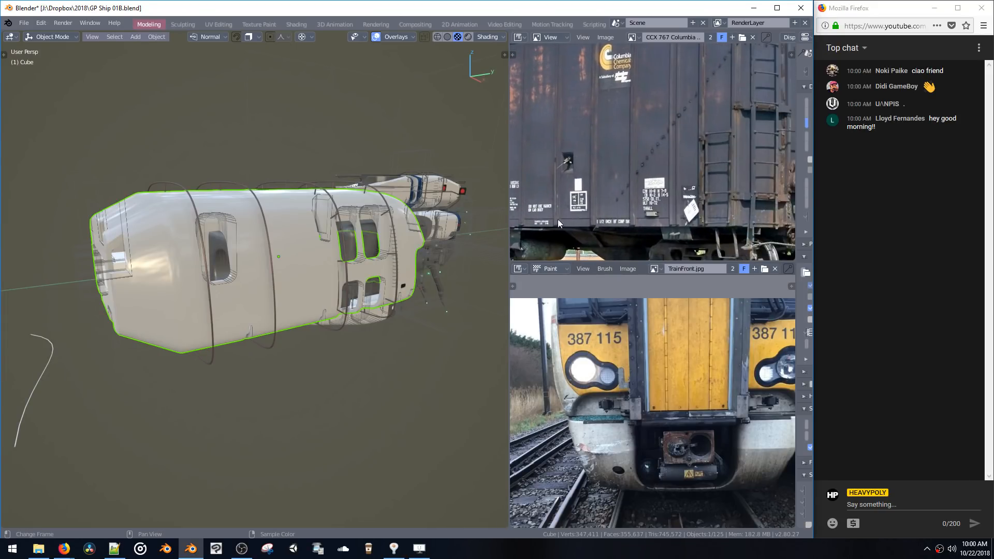
Inspect the ship's ladder rungs, rear hull and engines for existing surface details
middle_click_drag(425, 233, 328, 265)
scroll(393, 246, "up", 6)
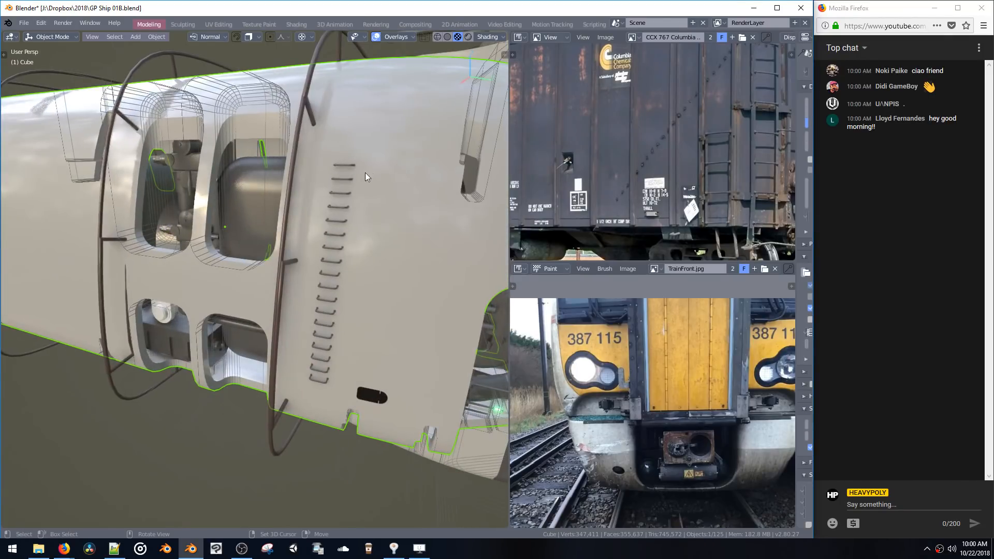
left_click(346, 167)
scroll(345, 207, "down", 6)
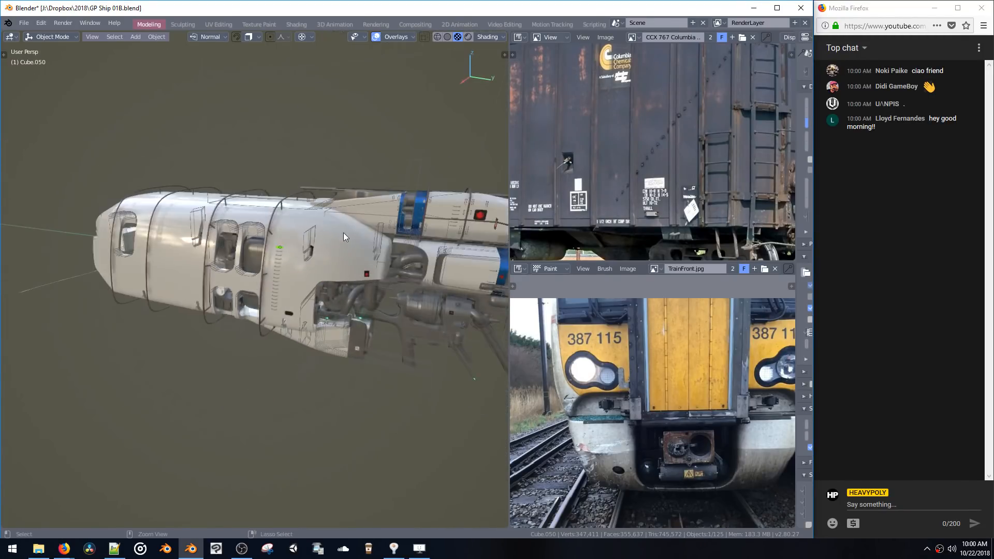
middle_click_drag(344, 232, 371, 225)
scroll(369, 213, "up", 1)
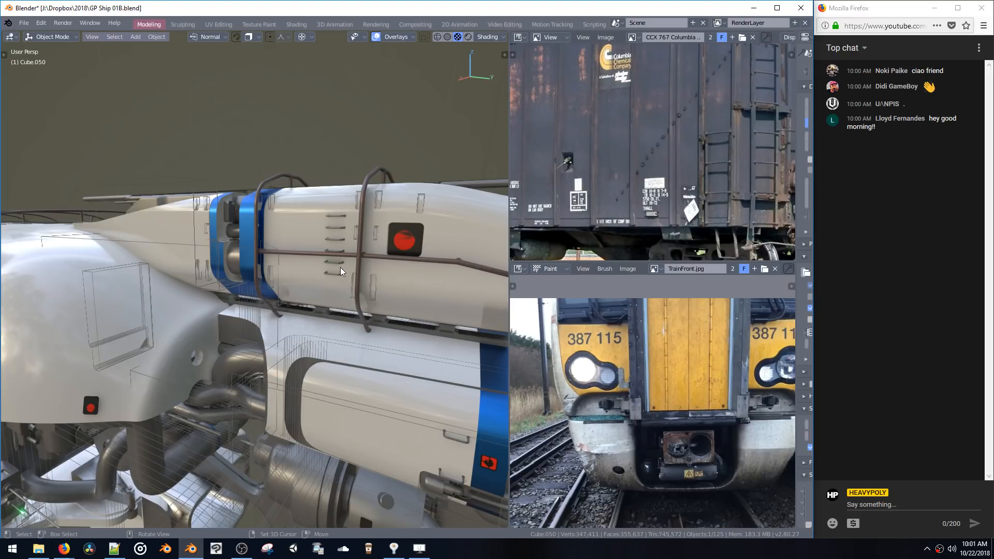
mouse_move(334, 263)
middle_mouse_down()
mouse_move(343, 248)
mouse_move(339, 265)
mouse_move(318, 260)
middle_mouse_up()
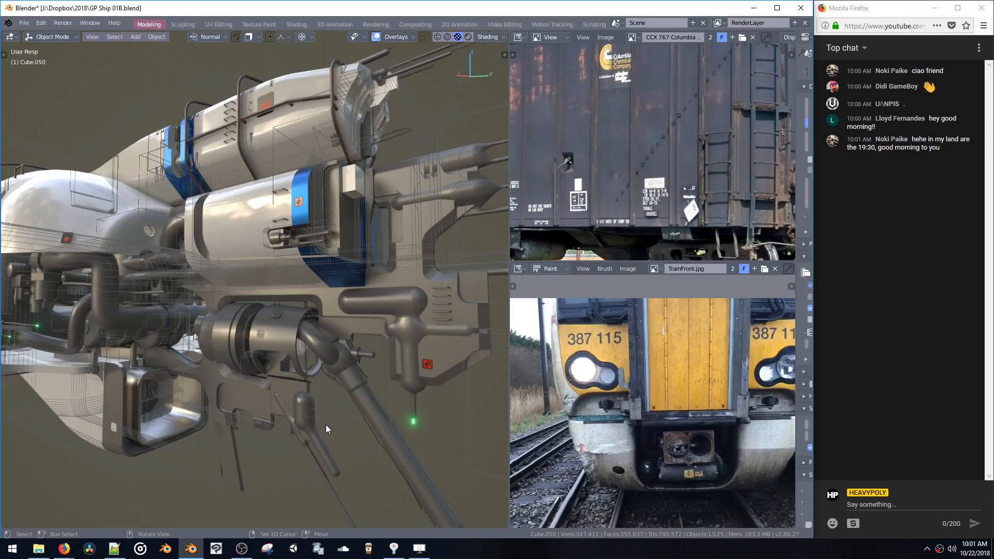
middle_click_drag(326, 426, 247, 485)
Enter and leave Edit Mode on the rounded text decal, the square hull decal and the tall panel decal to refresh their colours
key("KP_Decimal")
key("Tab")
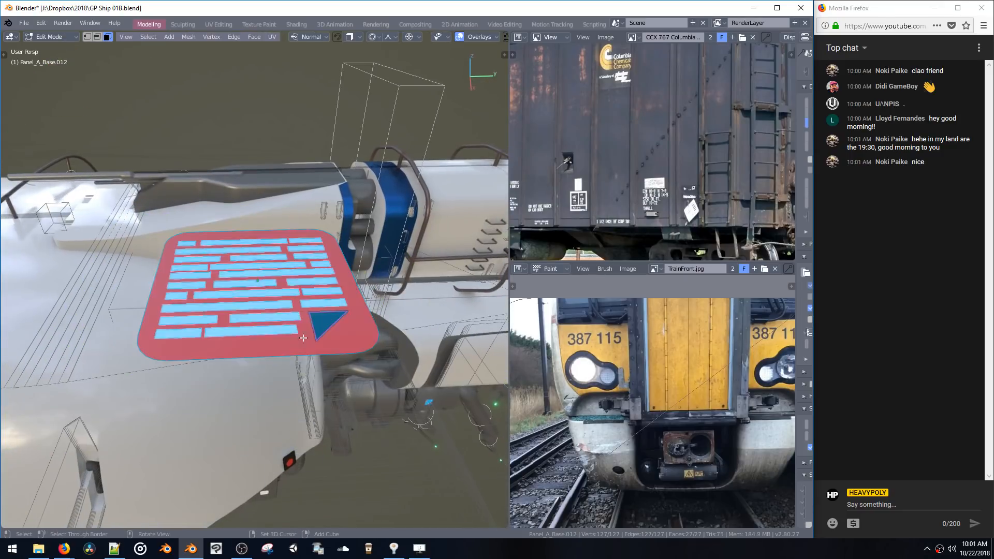
scroll(291, 310, "down", 3)
key("Tab")
scroll(274, 487, "down", 4)
scroll(275, 487, "down", 4)
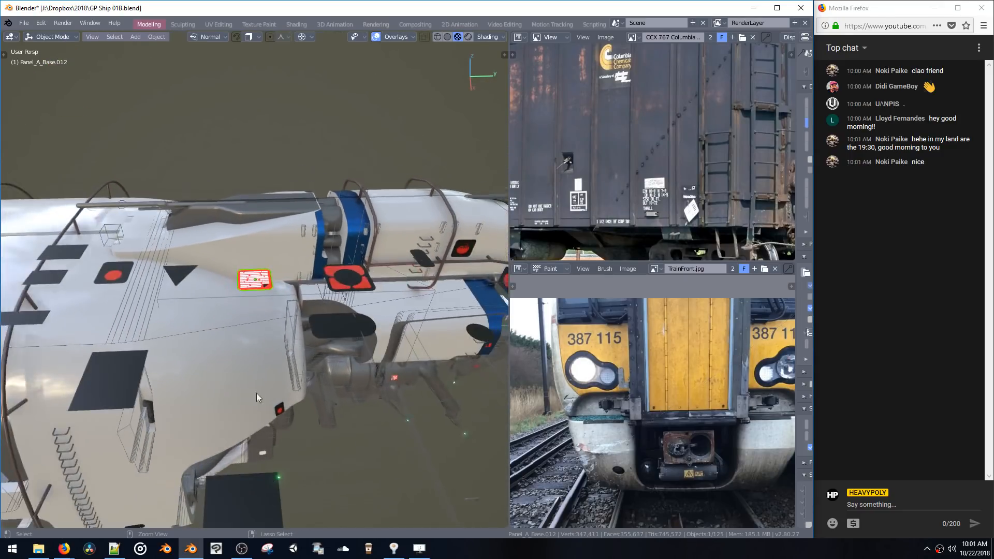
middle_click_drag(257, 393, 192, 351)
left_click(183, 341)
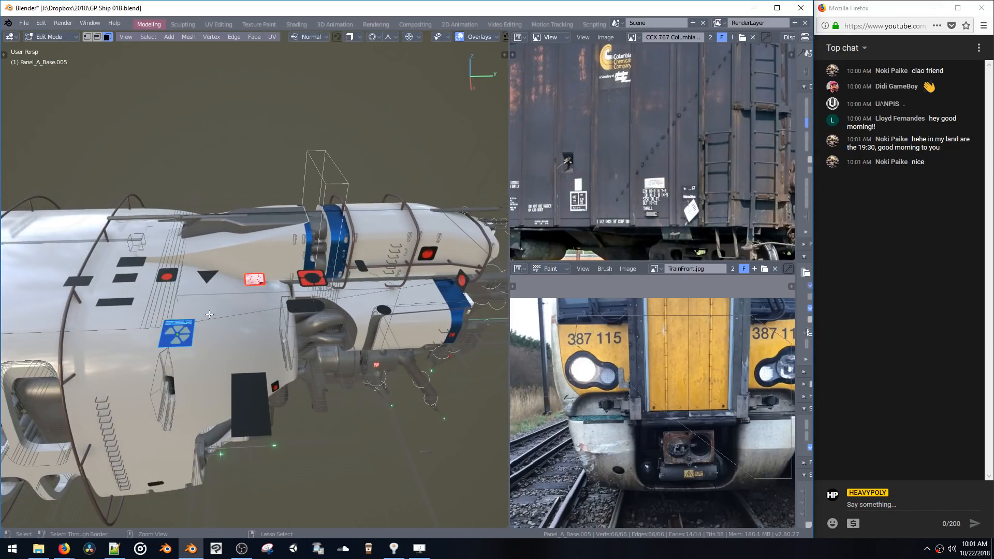
scroll(254, 394, "down", 2, "ctrl")
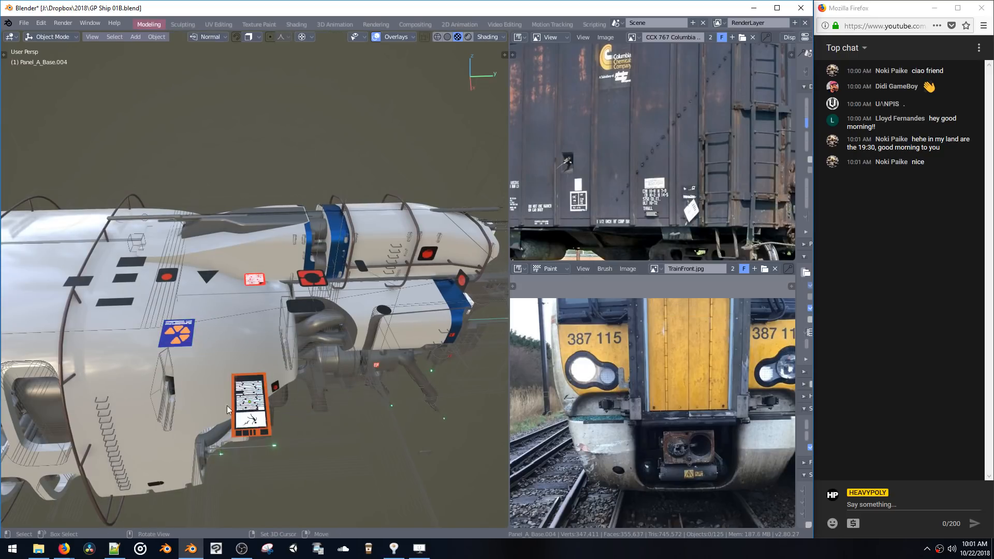
Enter and leave Edit Mode on the four small black rectangular decals on the upper hull to refresh their colours
left_click(124, 300)
scroll(124, 295, "down", 2, "ctrl")
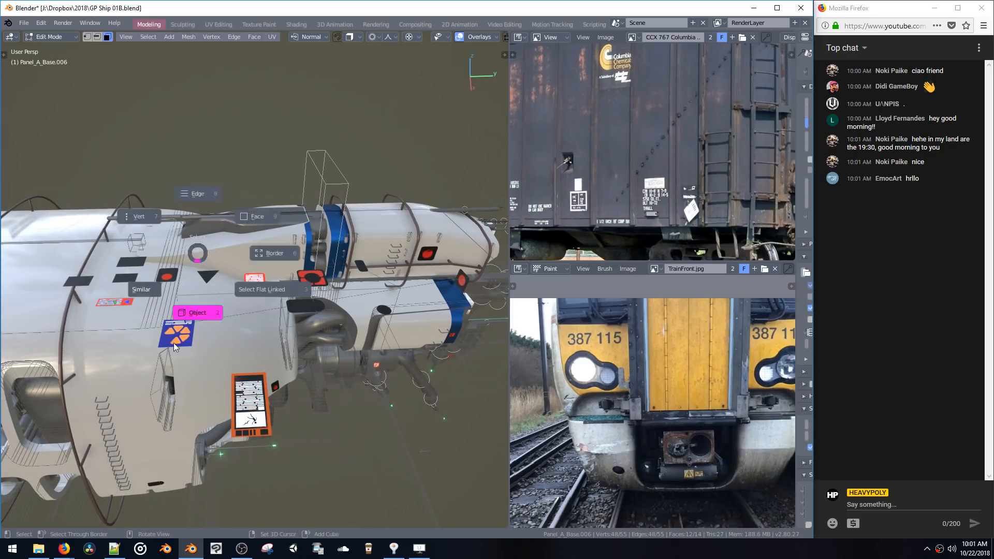
left_click(127, 277)
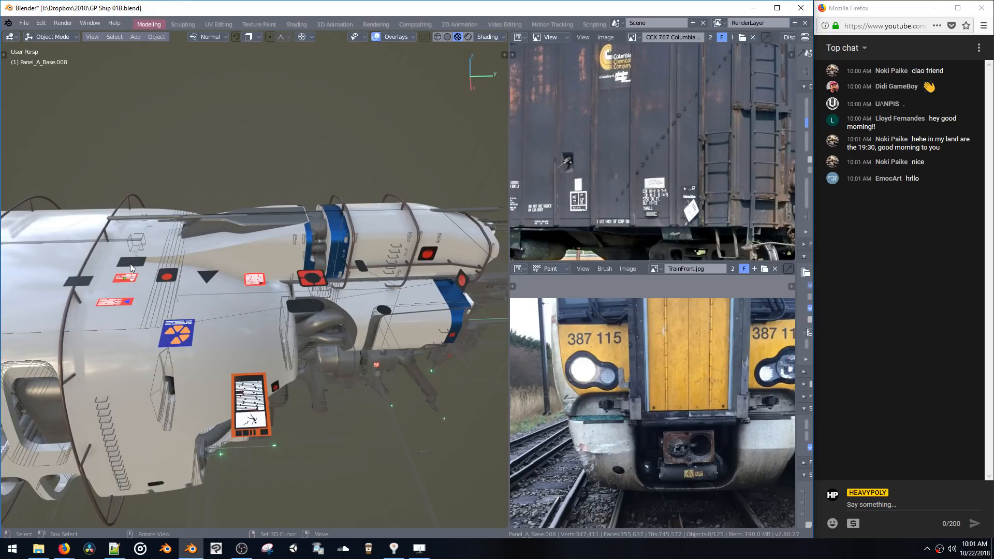
scroll(129, 275, "down", 2, "ctrl")
scroll(130, 263, "down", 2, "ctrl")
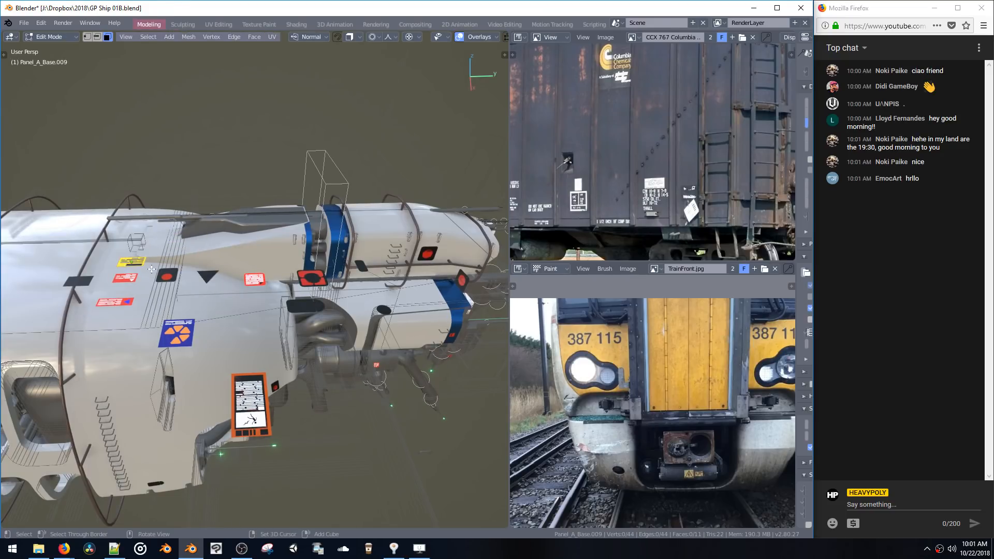
left_click(85, 282)
scroll(85, 283, "down", 2, "ctrl")
Create a linked duplicate of the white, red-bordered text decal and place it on the hull side between the rungs and the slot
middle_click_drag(126, 334, 111, 259)
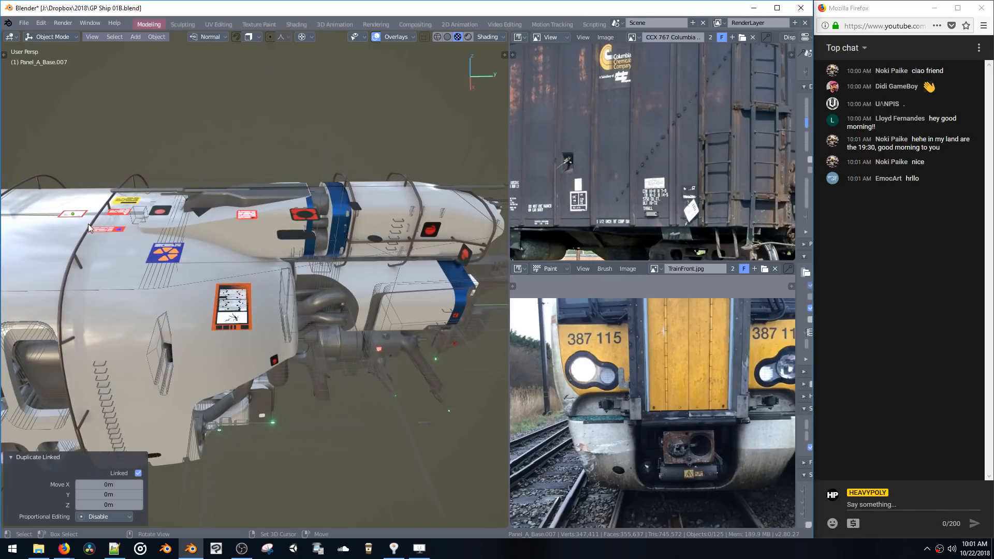
left_click(76, 220)
key("alt+d")
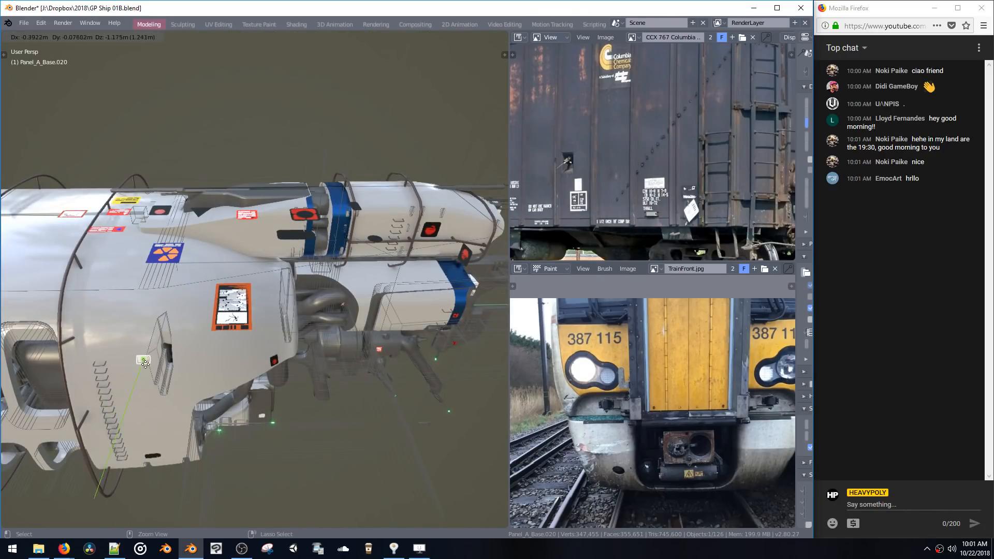
left_click(148, 373)
Move the duplicated decal beside the dark rounded slot near the hull's lower edge
middle_click_drag(234, 302, 246, 358)
key("KP_Decimal")
key("g")
left_click(288, 404)
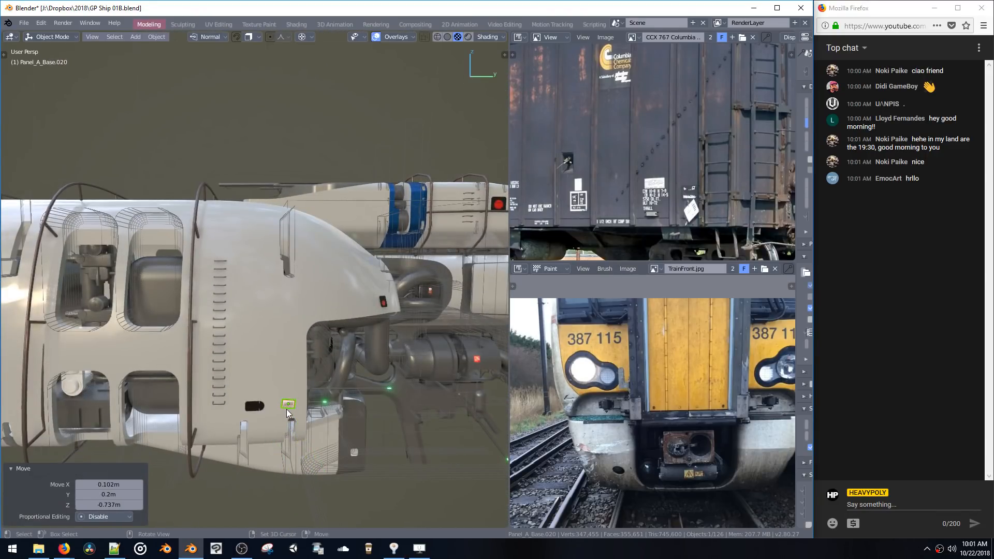
key("g")
left_click(287, 406)
Set the pivot to Median and level the duplicated decal by rotating it -7.26° and 1.5° in the view
key("KP_Decimal")
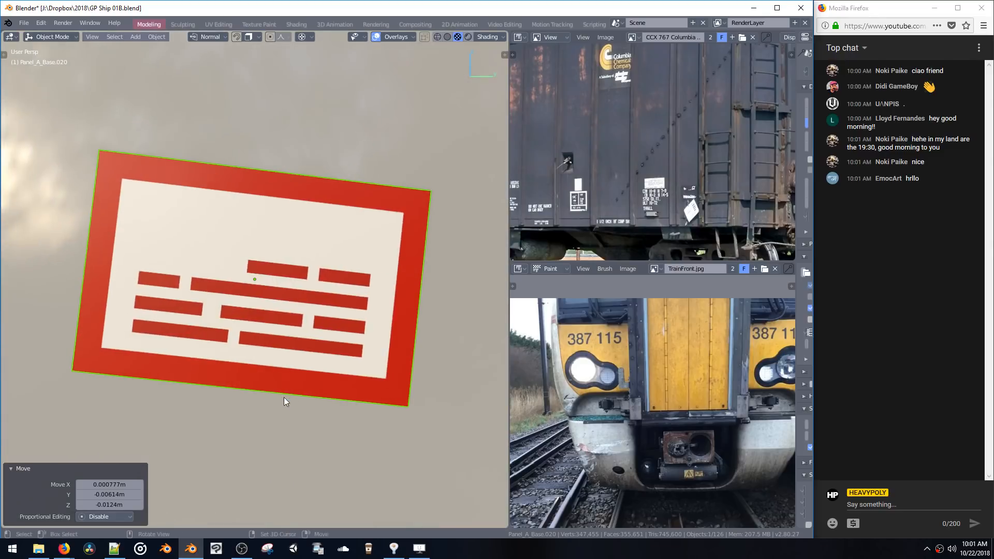
scroll(290, 394, "down", 2)
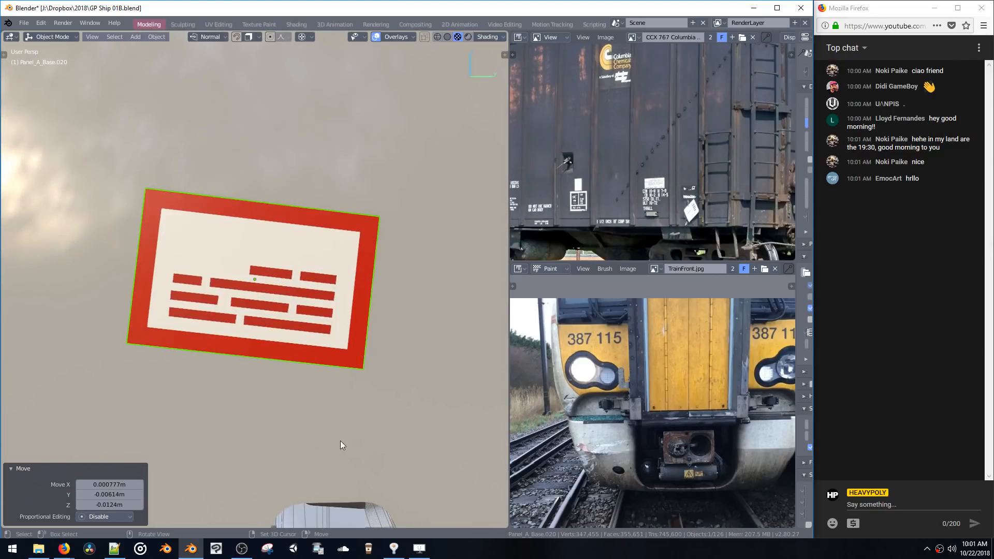
key("period")
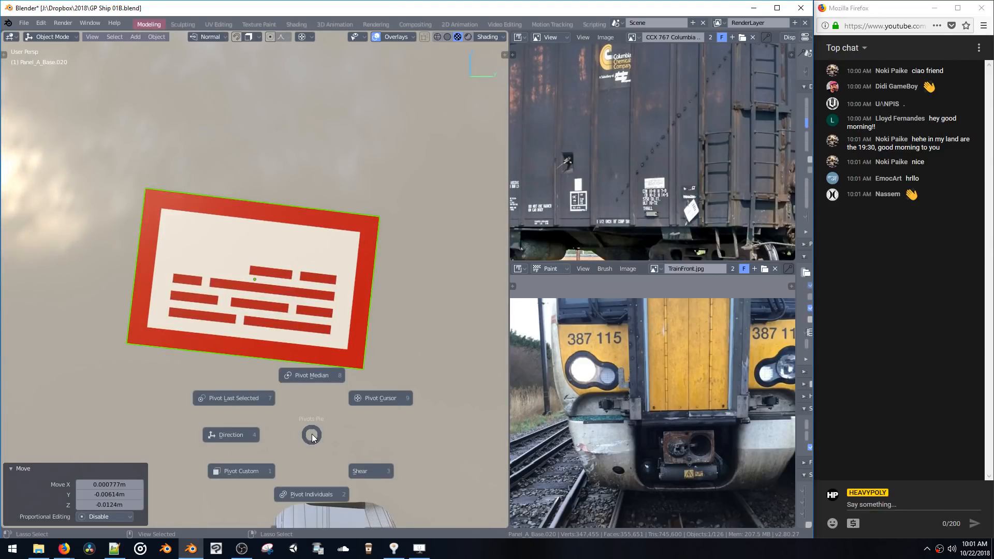
left_click(311, 389)
key("r")
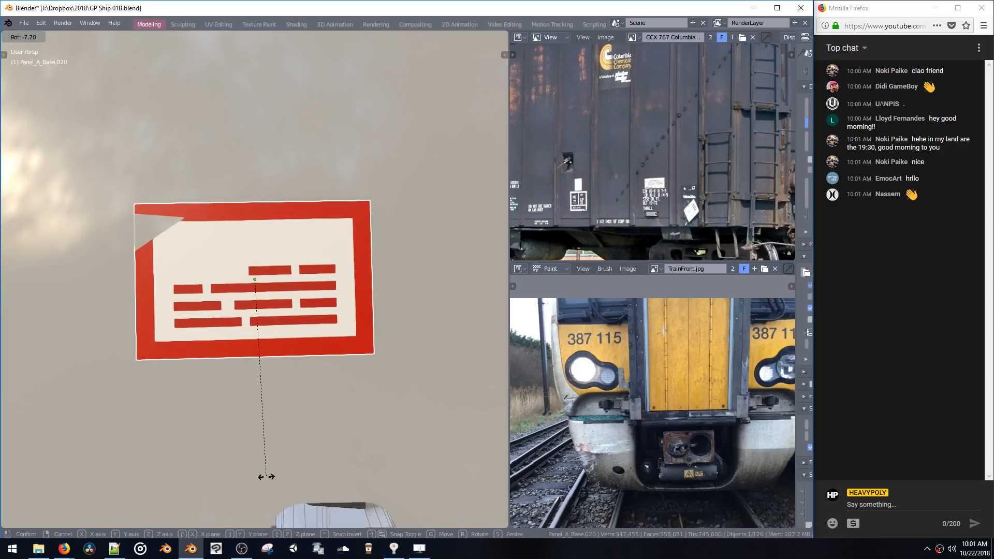
left_click(197, 420)
key("r")
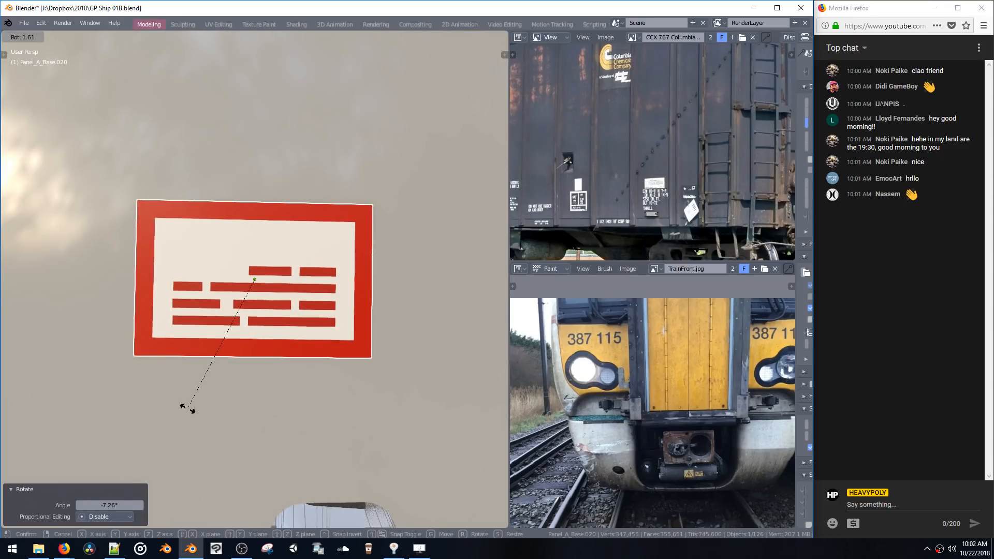
left_click(187, 409)
Create another linked duplicate of the decal and place it on the rear hull near the small red light
scroll(291, 384, "down", 6)
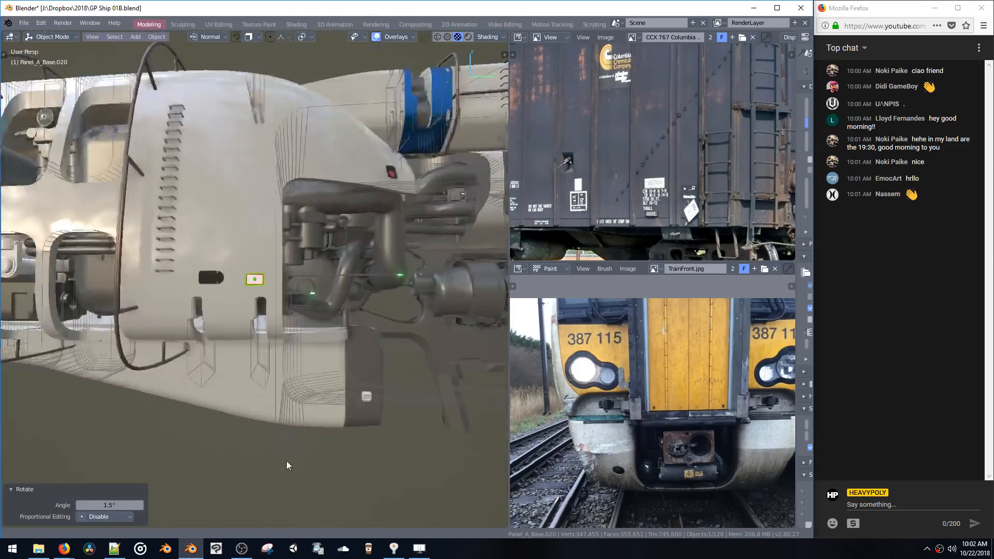
middle_click_drag(288, 465, 283, 368)
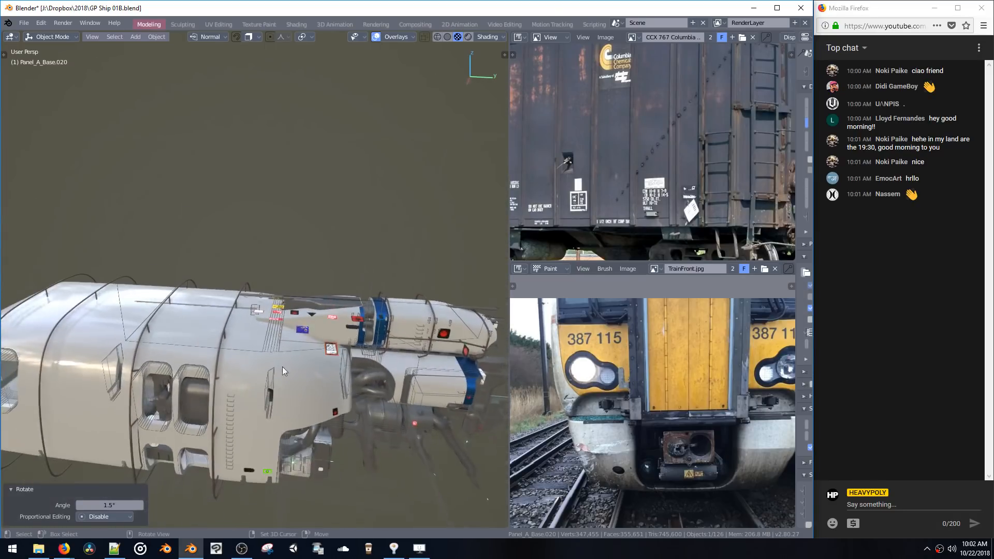
key("shift+d")
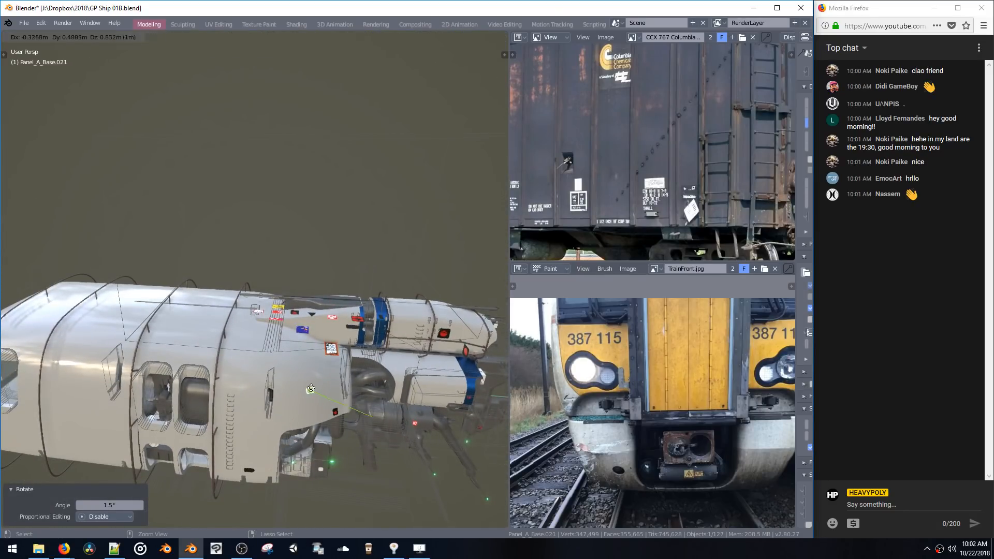
left_click(300, 413)
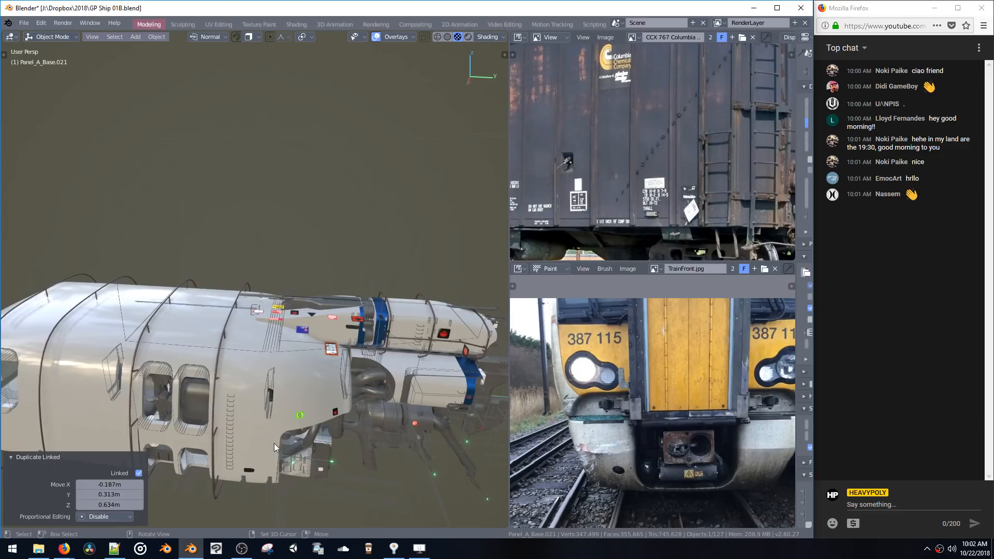
Try to round the corners of the white, red-bordered text decal by beveling its four corner edges with several segments
left_click(262, 313)
key("Tab")
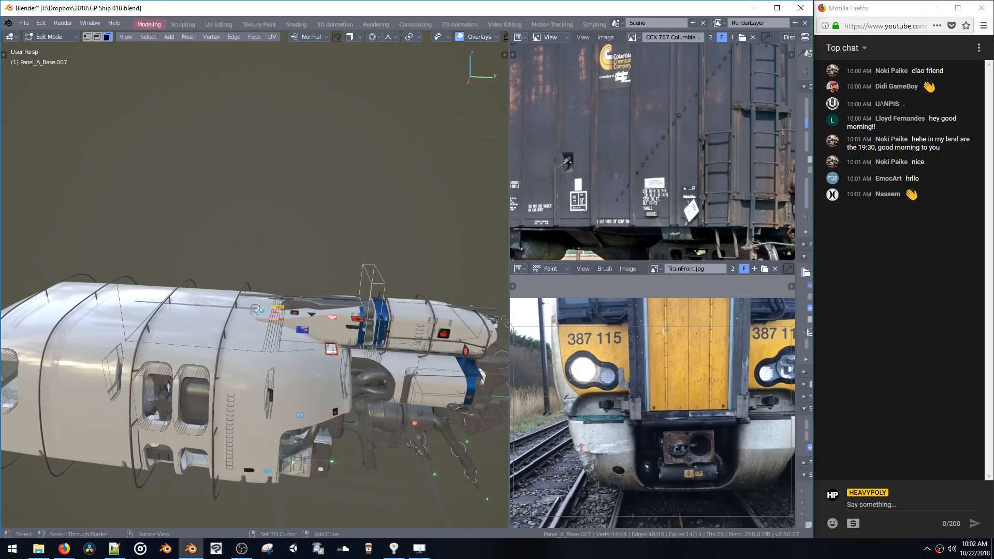
scroll(258, 312, "up", 3)
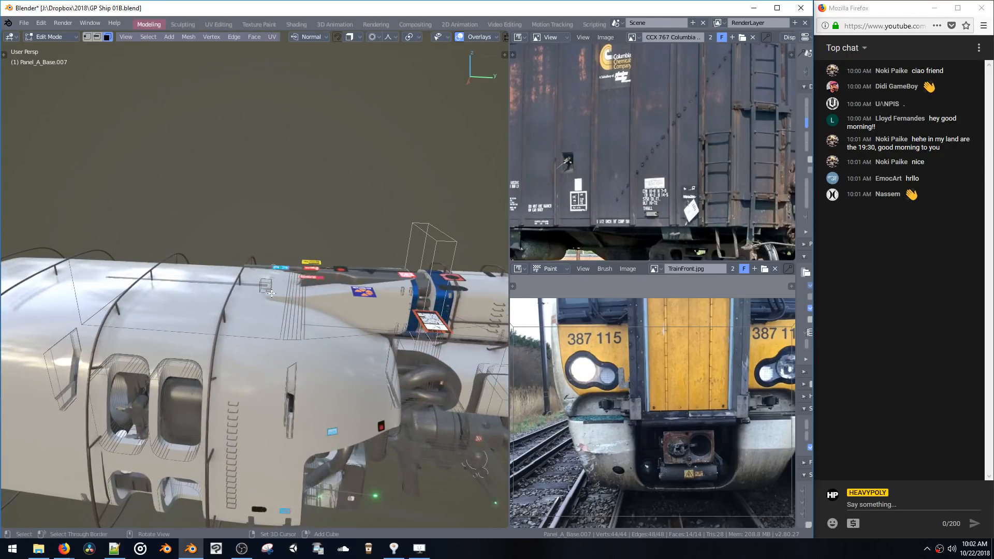
left_click(276, 267)
key("KP_Decimal")
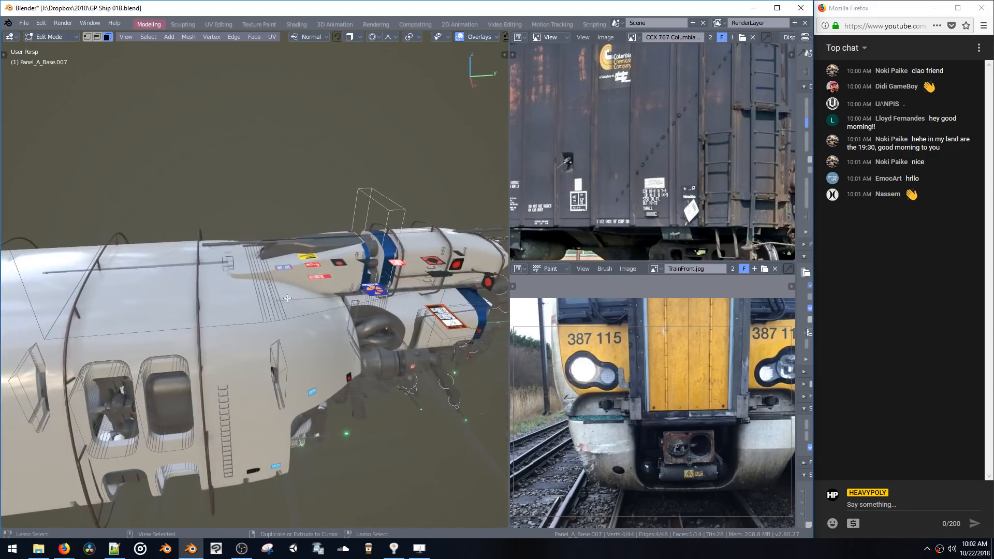
scroll(321, 421, "down", 6)
middle_click_drag(319, 342, 306, 322)
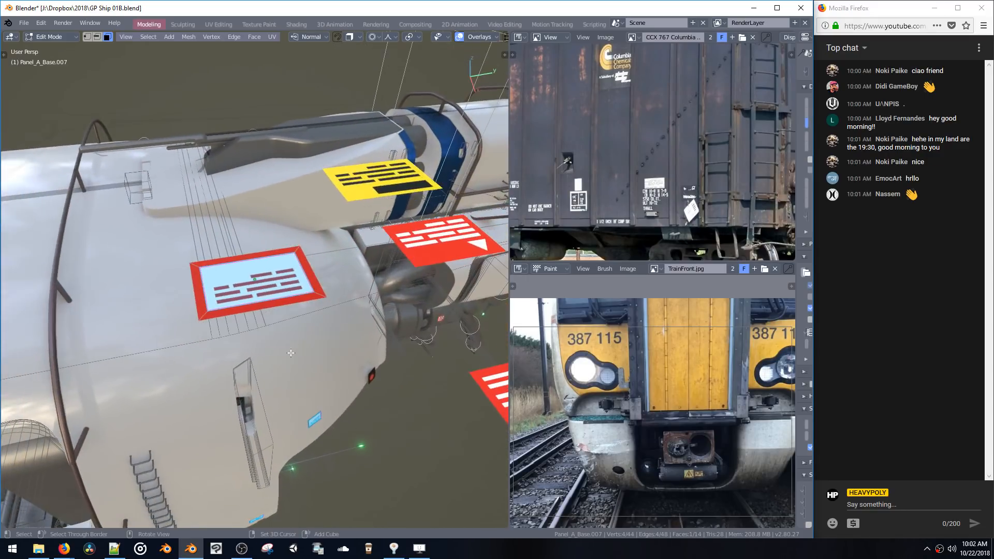
key("Tab")
left_click(321, 295)
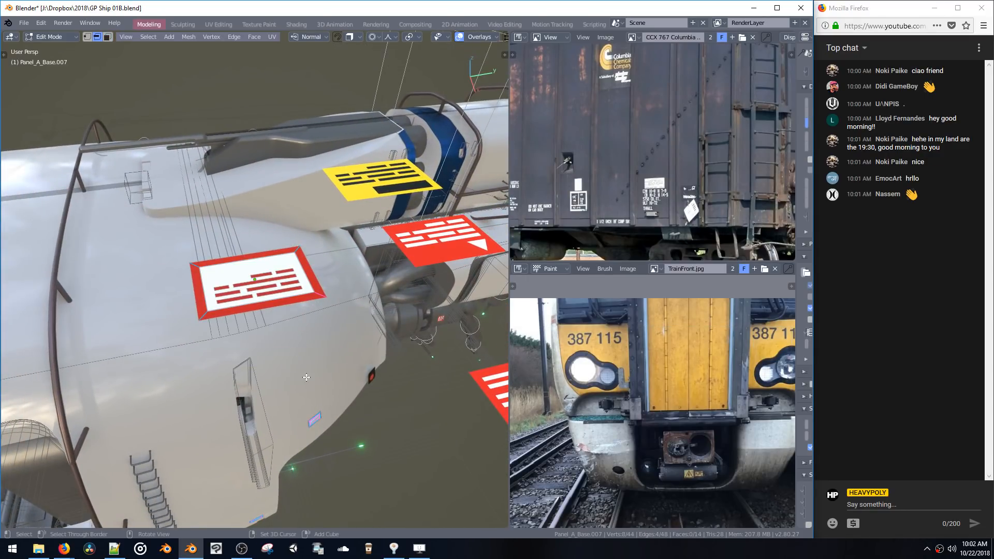
key("ctrl+b")
scroll(313, 386, "up", 7)
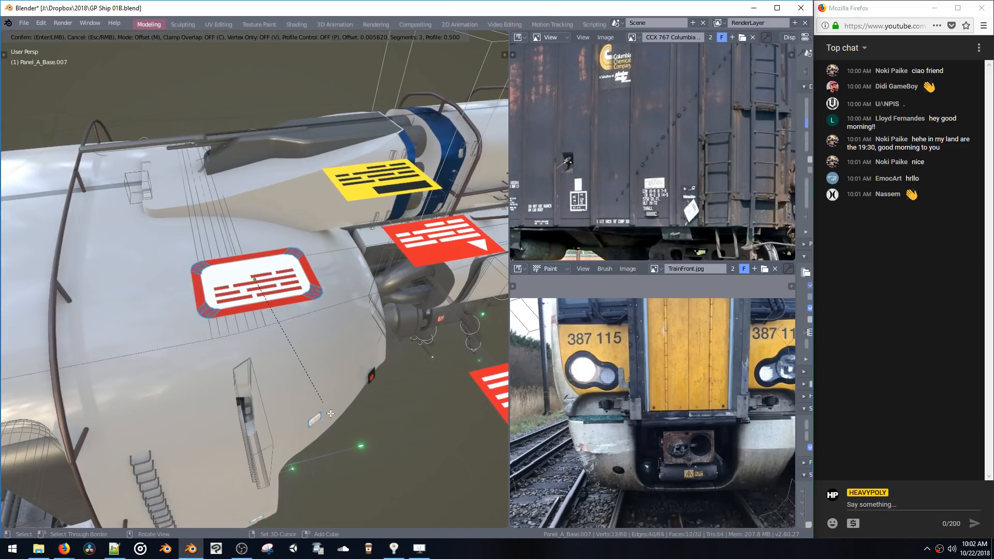
left_click(347, 443)
key("Tab")
Inspect the corner rounding on the linked white, red-bordered decals placed on the hull side and beside the dark slot
left_click(313, 424)
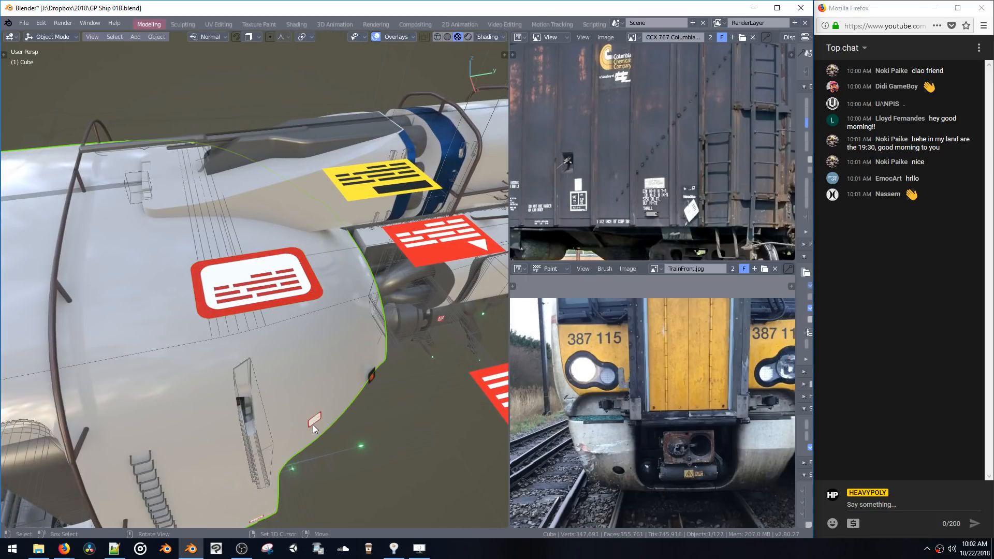
middle_click_drag(313, 425, 309, 394)
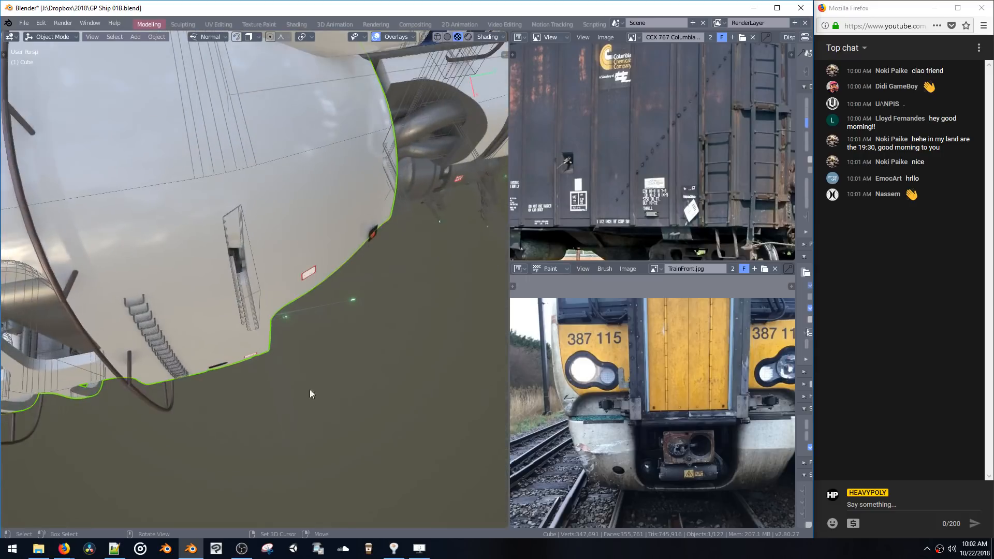
left_click(308, 274)
key("KP_Decimal")
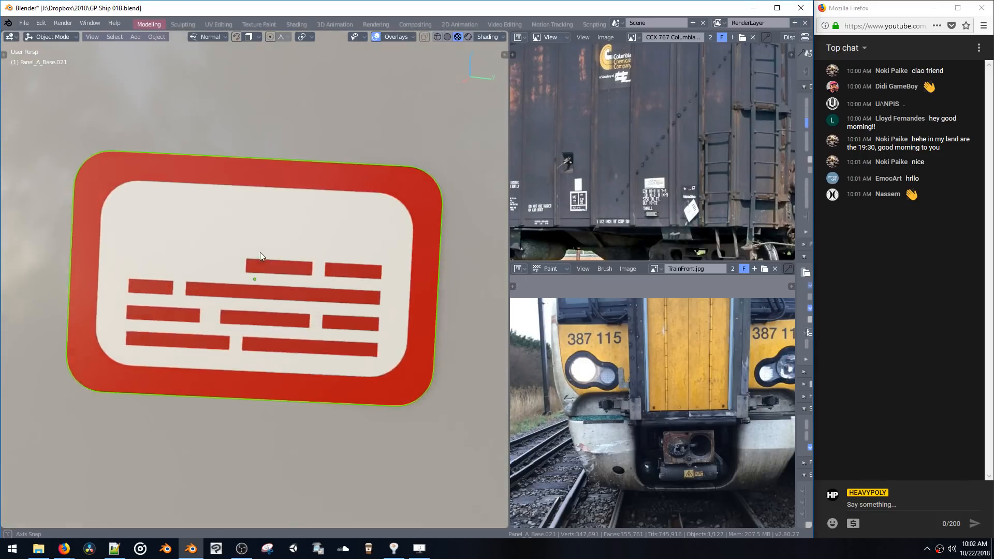
scroll(278, 328, "down", 8)
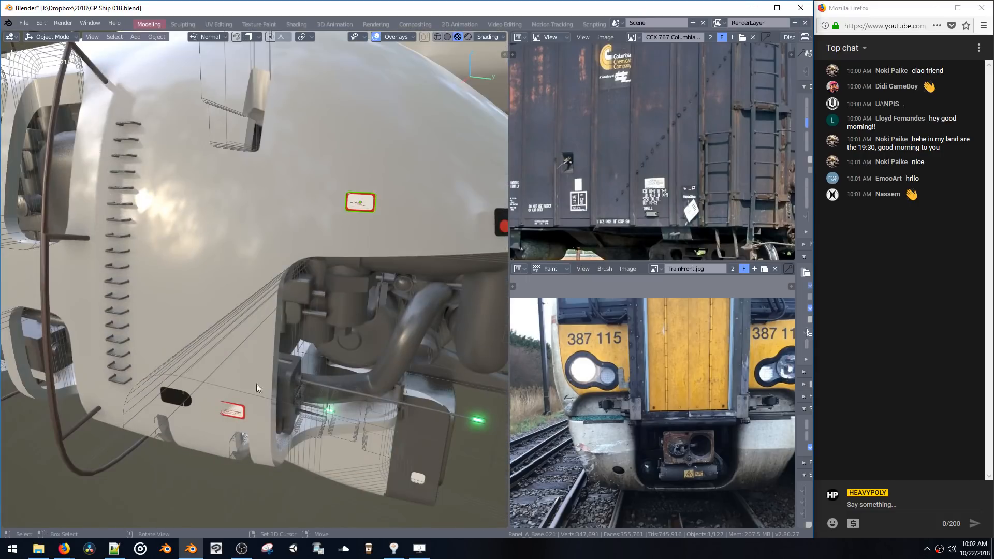
middle_click_drag(257, 383, 238, 411)
left_click(238, 409)
scroll(300, 414, "down", 5)
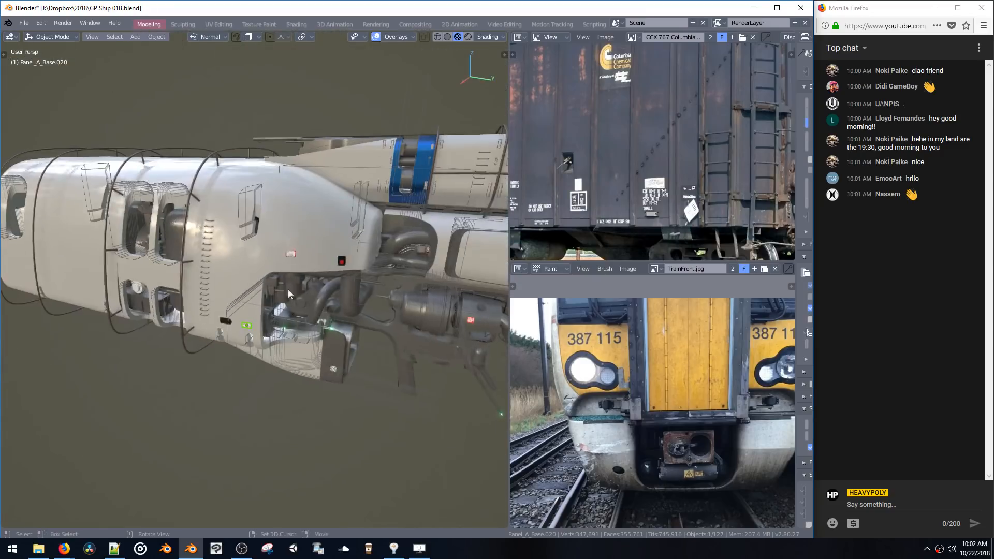
middle_click_drag(288, 290, 290, 373)
Undo the corner bevel on the original white, red-bordered text decal
left_click(288, 384)
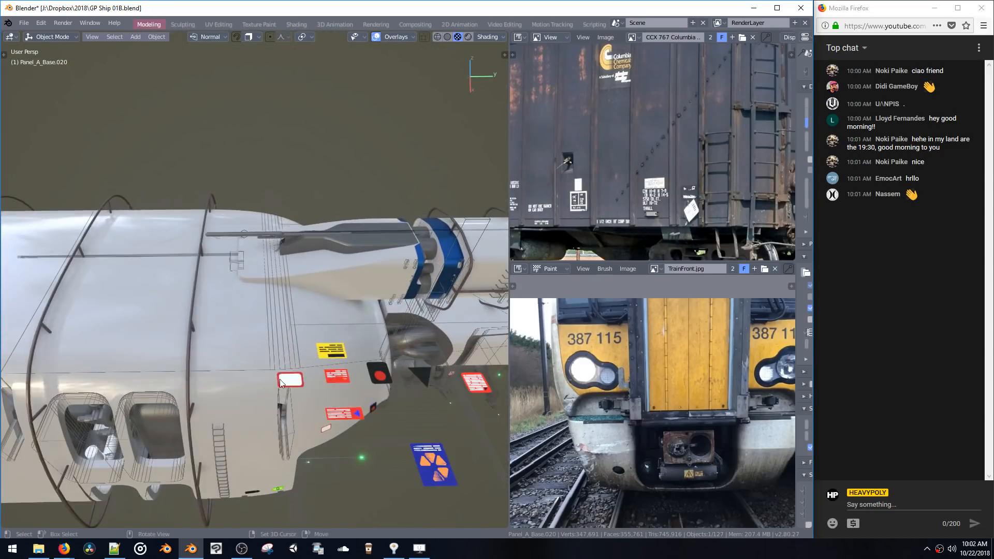
mouse_move(289, 412)
middle_mouse_down("ctrl")
mouse_move(291, 350)
mouse_move(284, 393)
middle_mouse_up("ctrl")
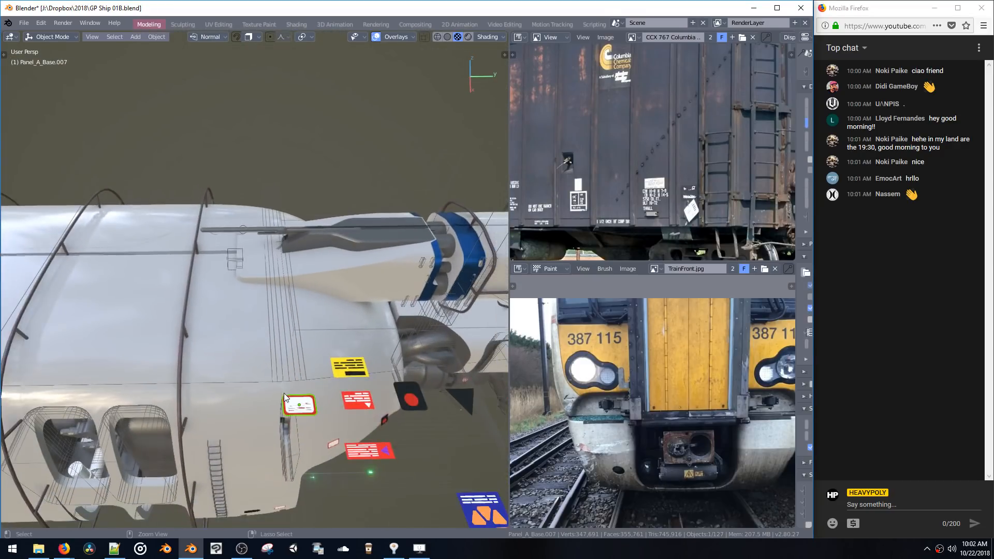
key("Tab")
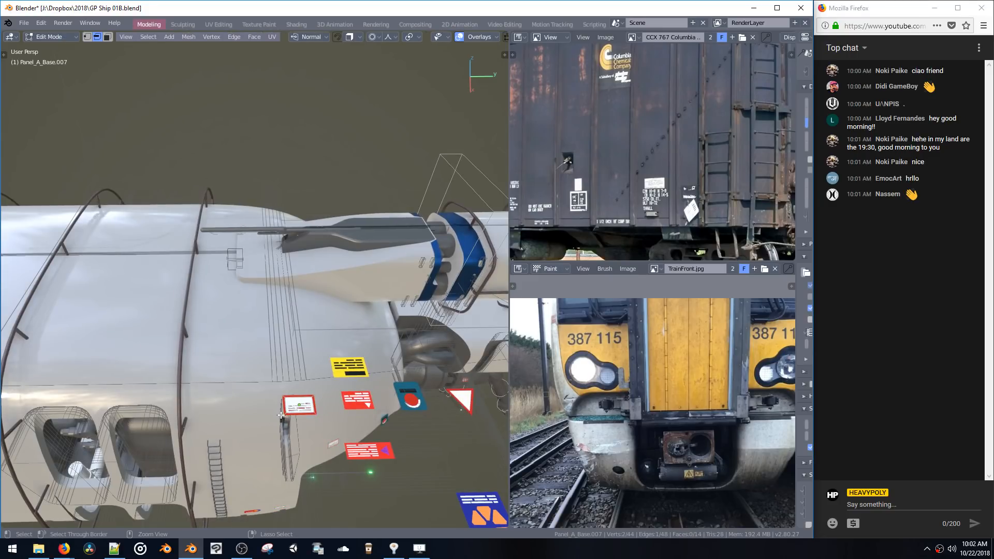
middle_click_drag(304, 426, 284, 334)
key("Tab")
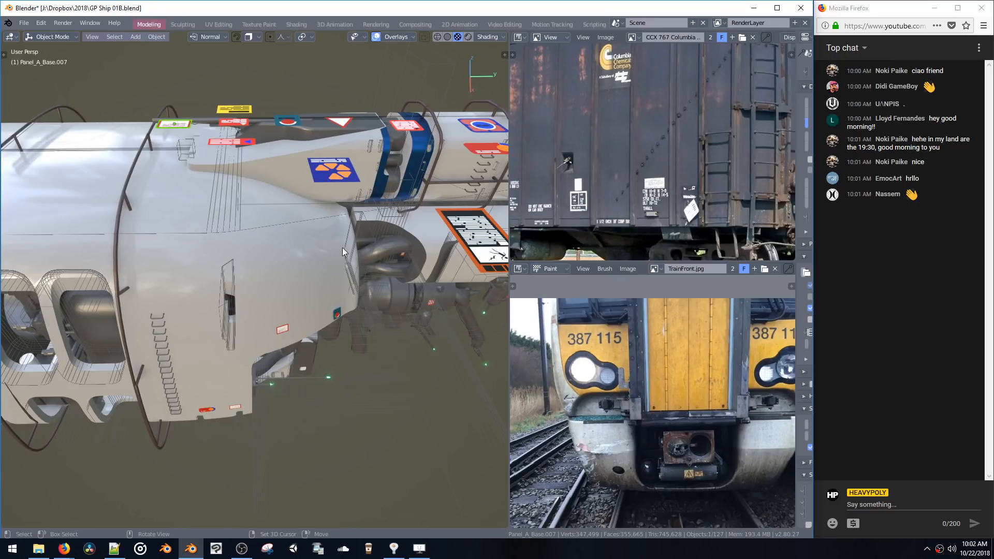
Duplicate the long red decal with the blue end and place the copy on the hull side just above the rungs
middle_click_drag(322, 221, 284, 220)
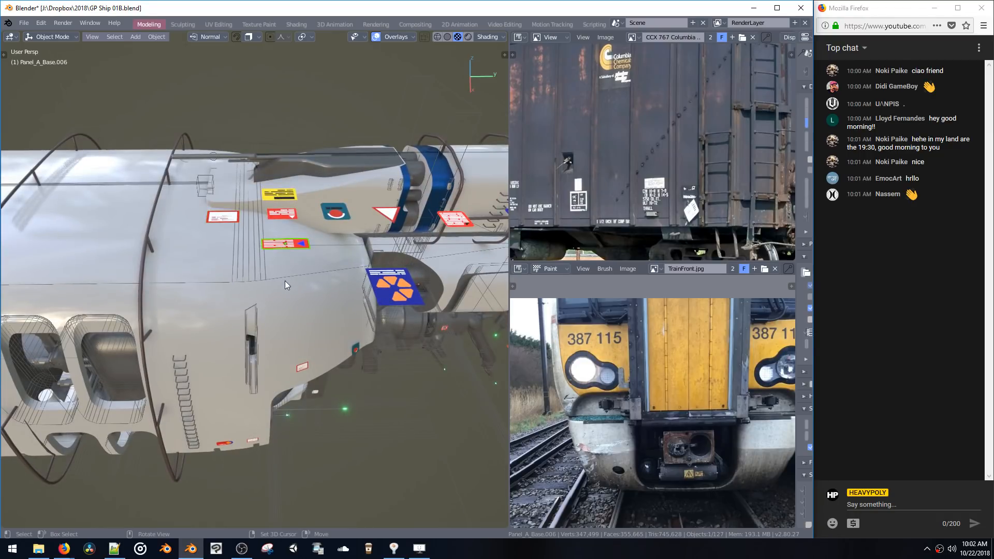
middle_click_drag(287, 269, 232, 347)
key("shift+d")
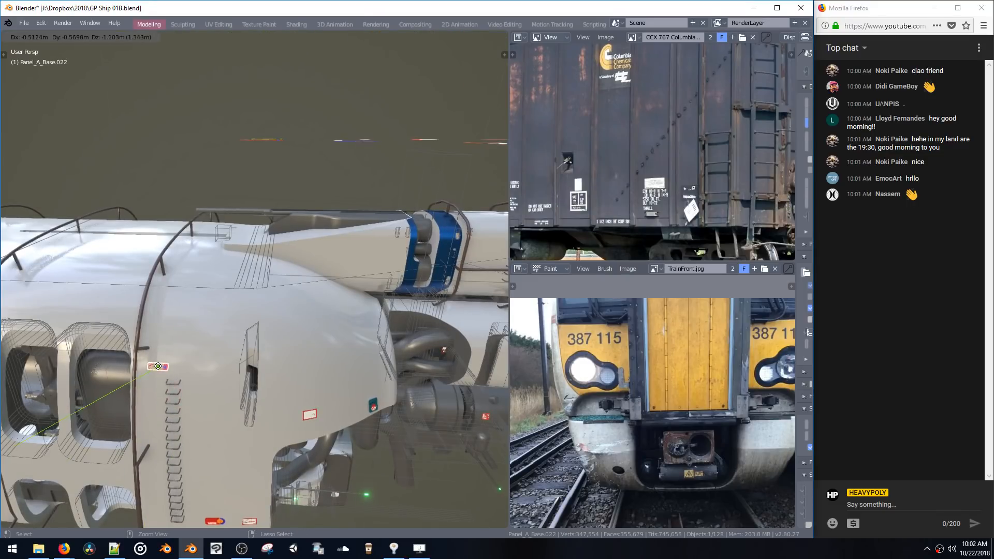
left_click(155, 364)
Shift the duplicated red decal 0.0293 m along the Y axis above the rungs
middle_click_drag(254, 298, 284, 415)
middle_click(246, 321, "ctrl+shift")
middle_click_drag(286, 321, 264, 220)
key("g")
middle_click_drag(267, 220, 337, 223)
left_click(274, 222)
Slide the duplicated decal along Y toward the hoop beside the window and offset it 0.00213 m along X
key("g")
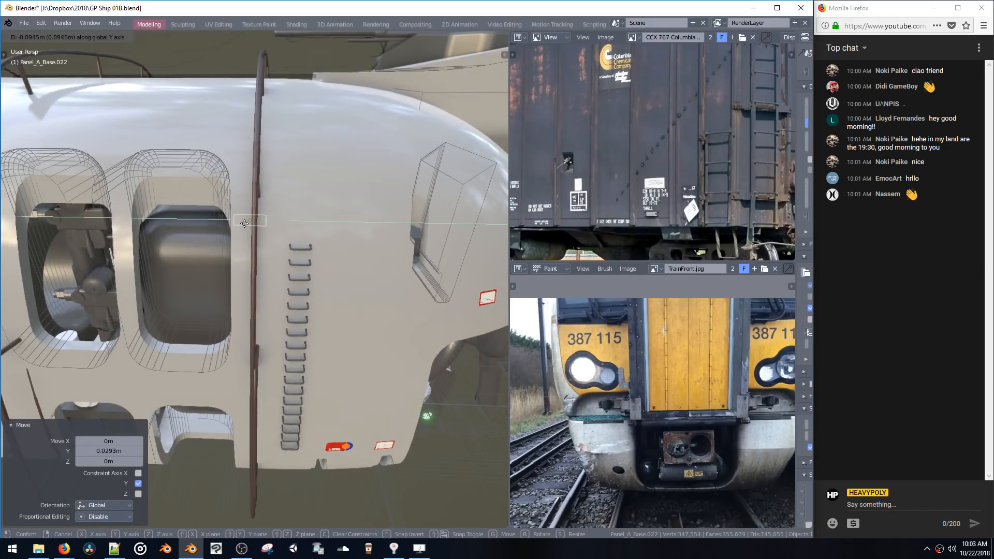
left_click(257, 224)
middle_click_drag(257, 223, 245, 328)
key("g")
left_click(223, 228)
Add a small cube to the mount under the hull's end, between its two round knobs, following the train coupler in TrainFront.jpg
middle_click_drag(287, 322, 207, 237)
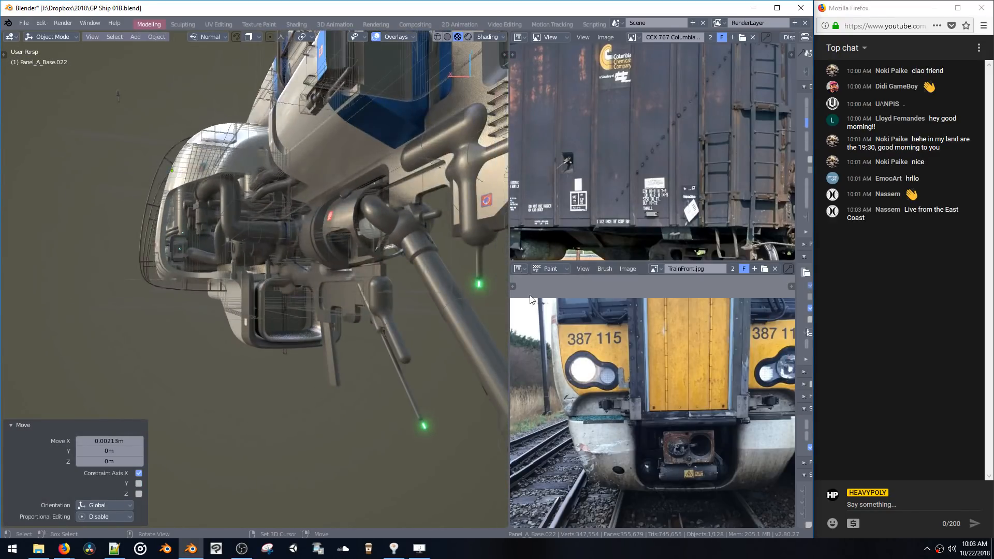
middle_click_drag(591, 426, 553, 378)
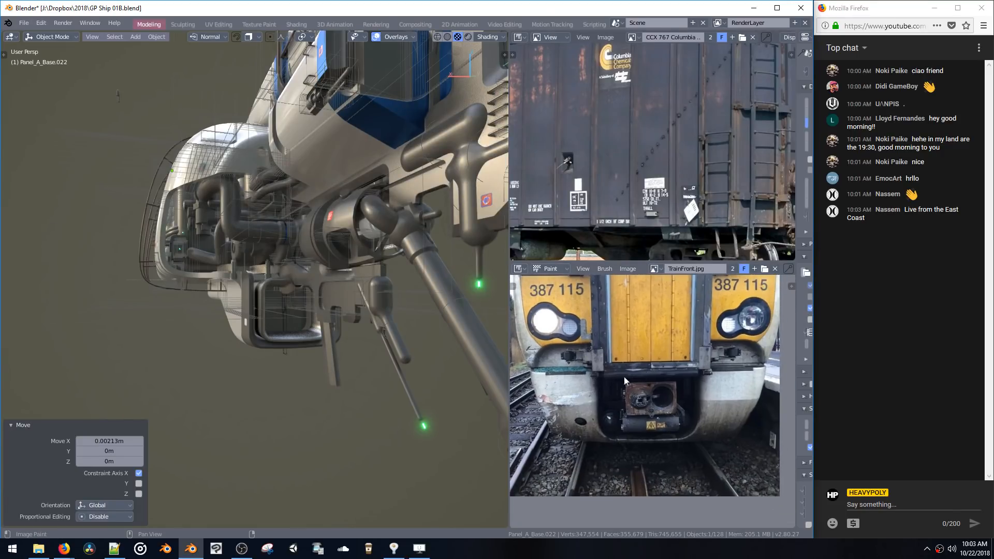
middle_click_drag(633, 433, 669, 347, "ctrl")
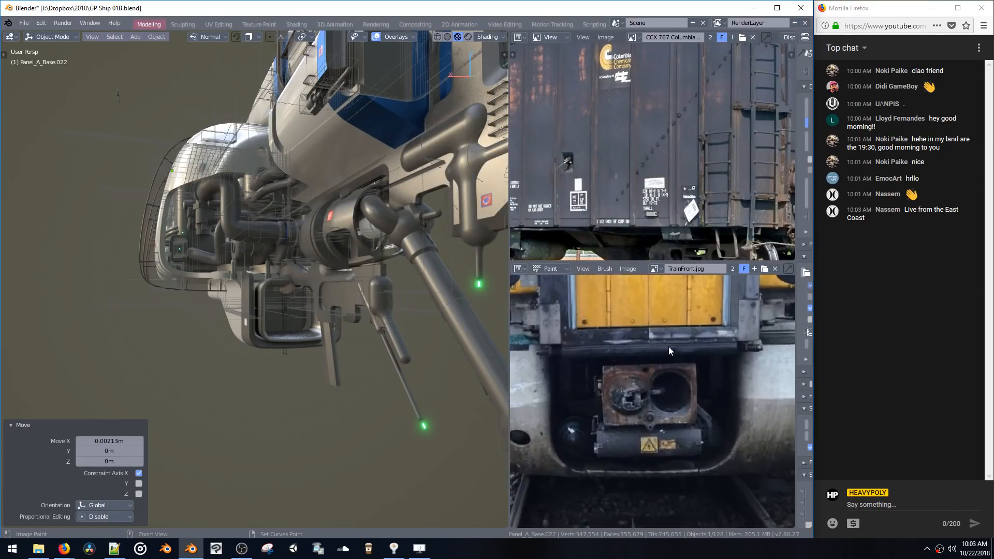
middle_click_drag(394, 300, 283, 225)
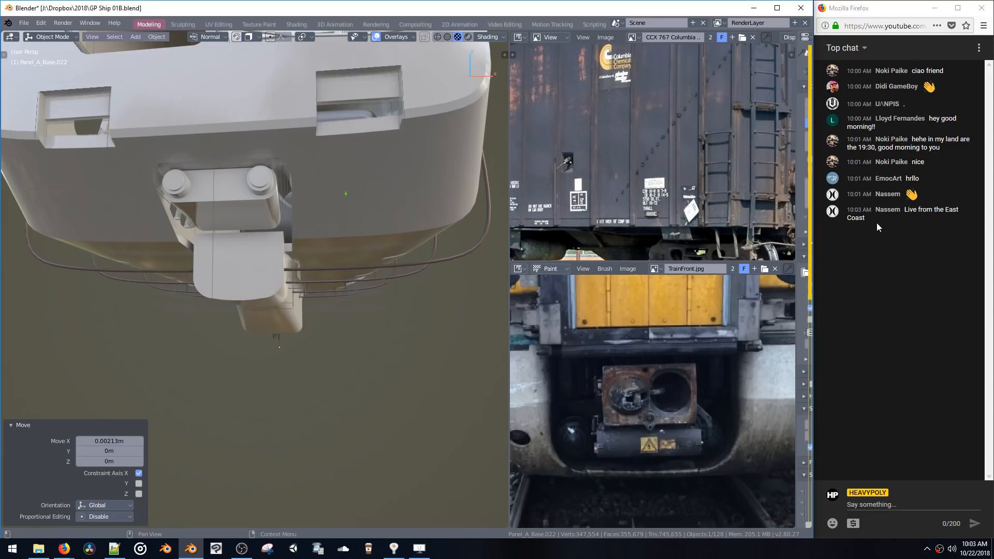
middle_click_drag(314, 281, 347, 272)
left_click(319, 340)
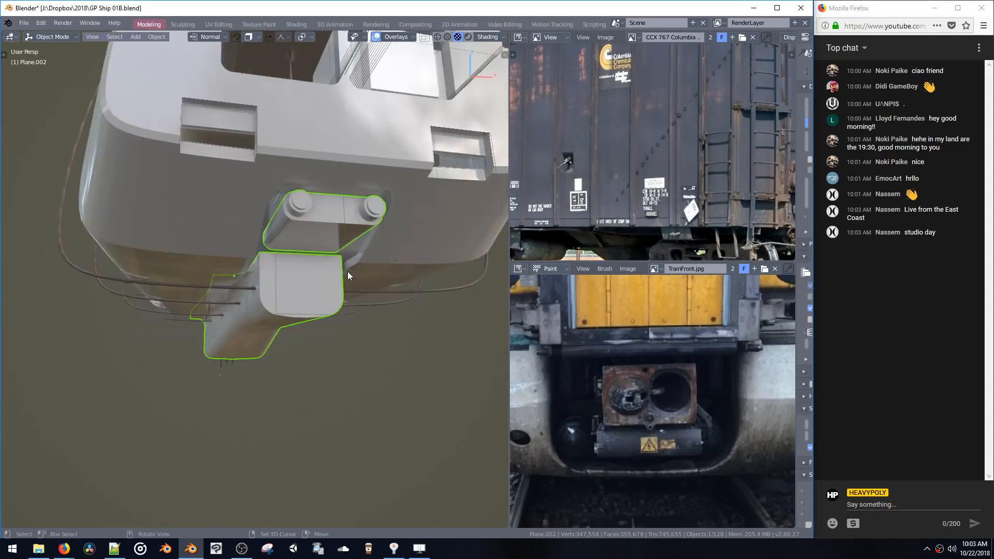
key("Tab")
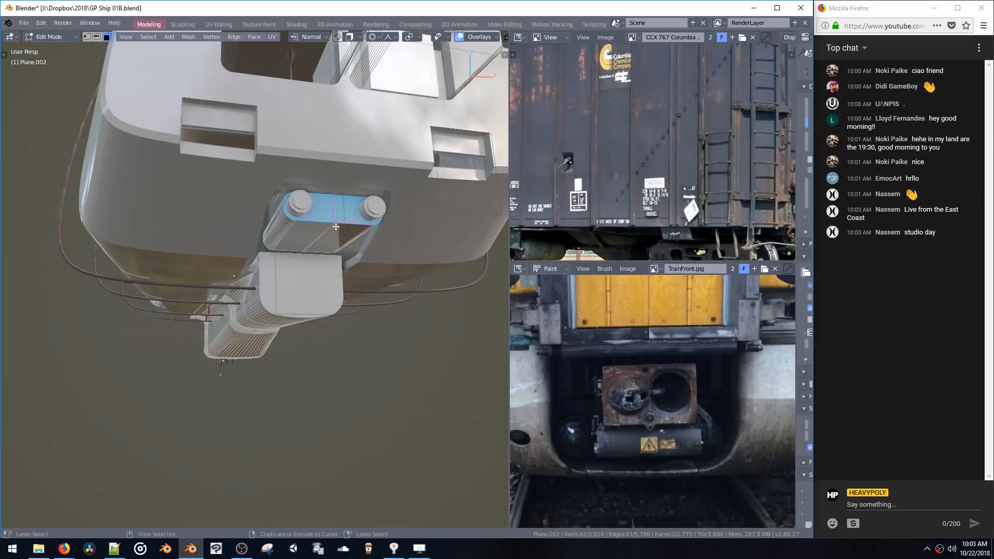
middle_click(335, 226, "ctrl")
middle_click_drag(264, 331, 304, 261, "shift")
key("shift+a")
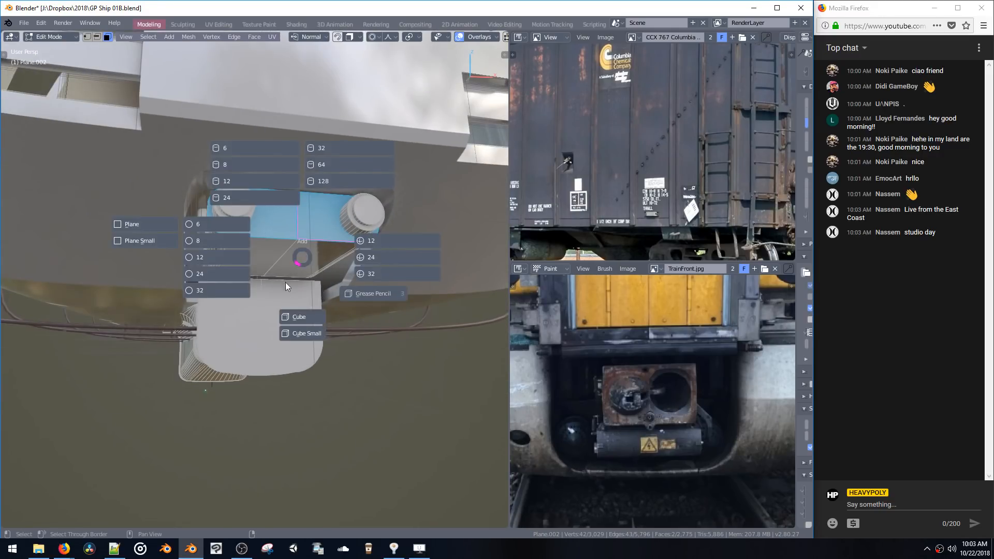
left_click(296, 333)
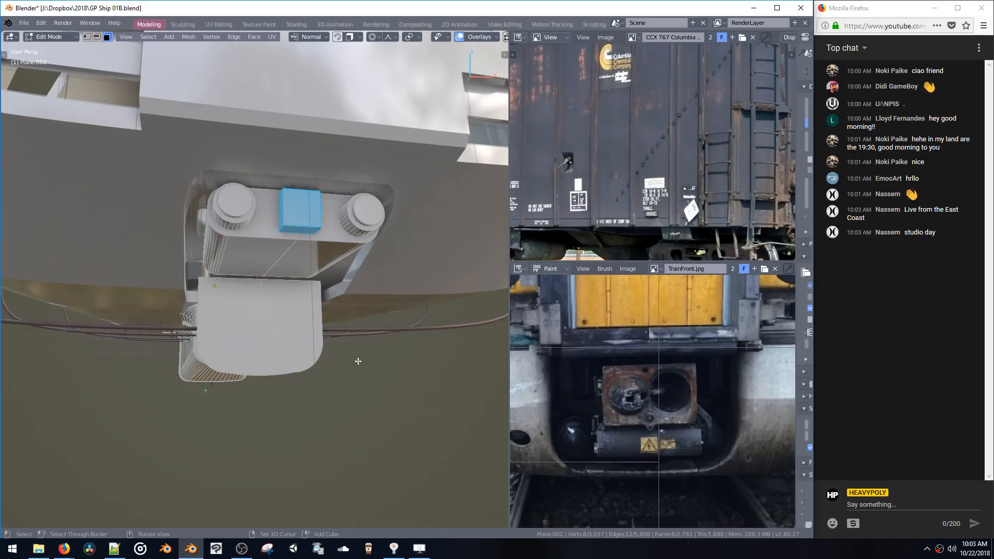
Scale the new cube by 1.326 along Z, widen it along X, and flatten it to 0.331 along Y
key("s")
key("z")
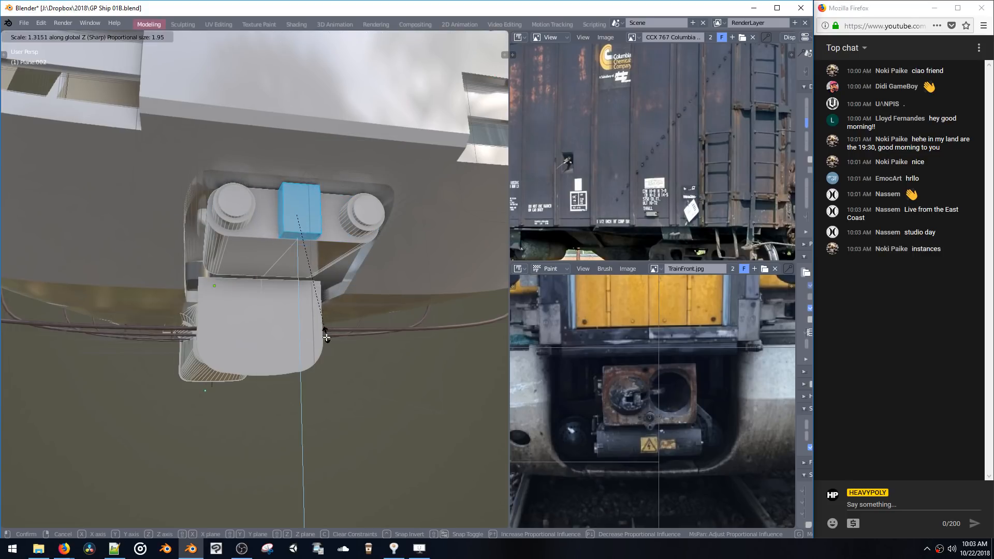
left_click(326, 338)
key("s")
key("x")
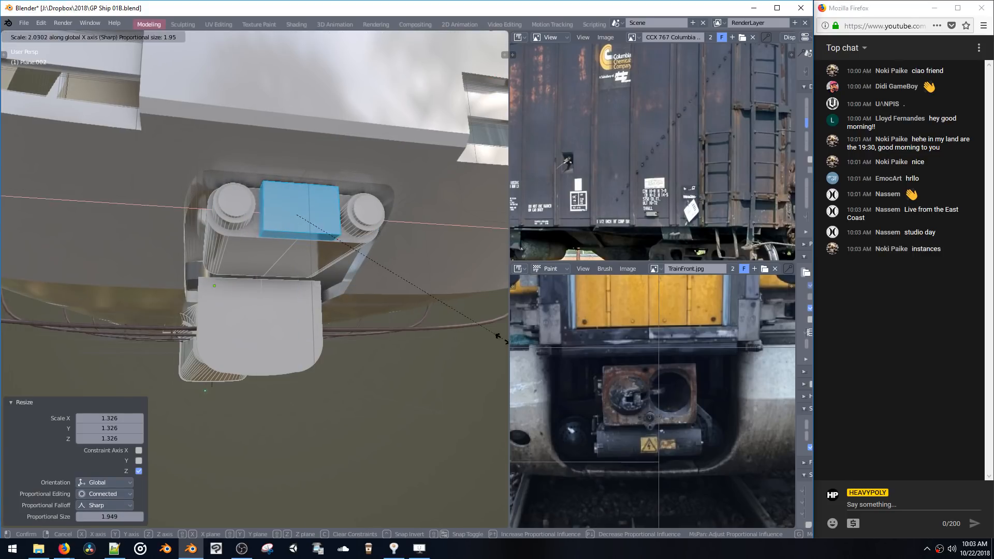
left_click(539, 314)
middle_click_drag(321, 259, 415, 264)
key("s")
key("y")
left_click(357, 261)
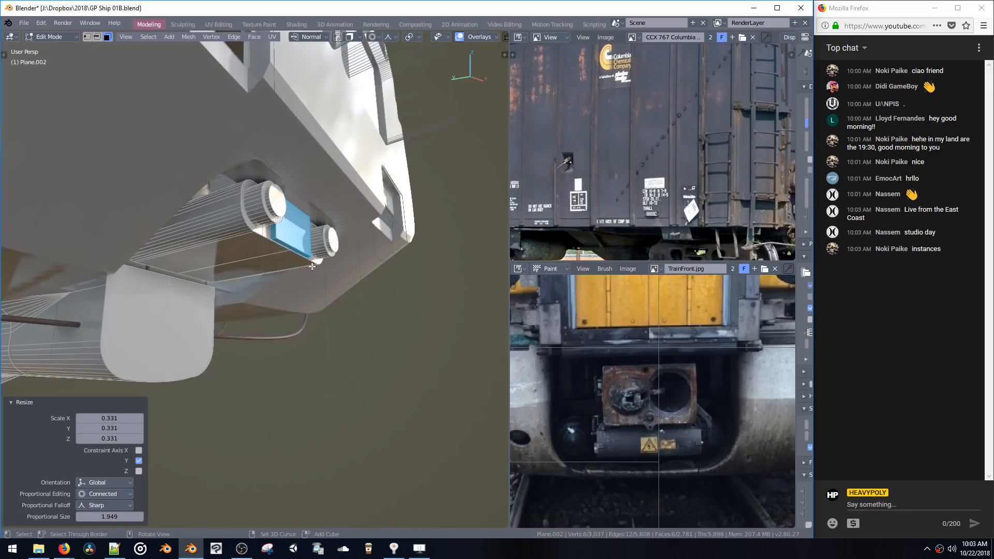
Move the block along Y in front of the knobs and thin it by a factor of 0.218 along Y
key("g")
key("y")
left_click(387, 230)
key("s")
key("y")
left_click(350, 225)
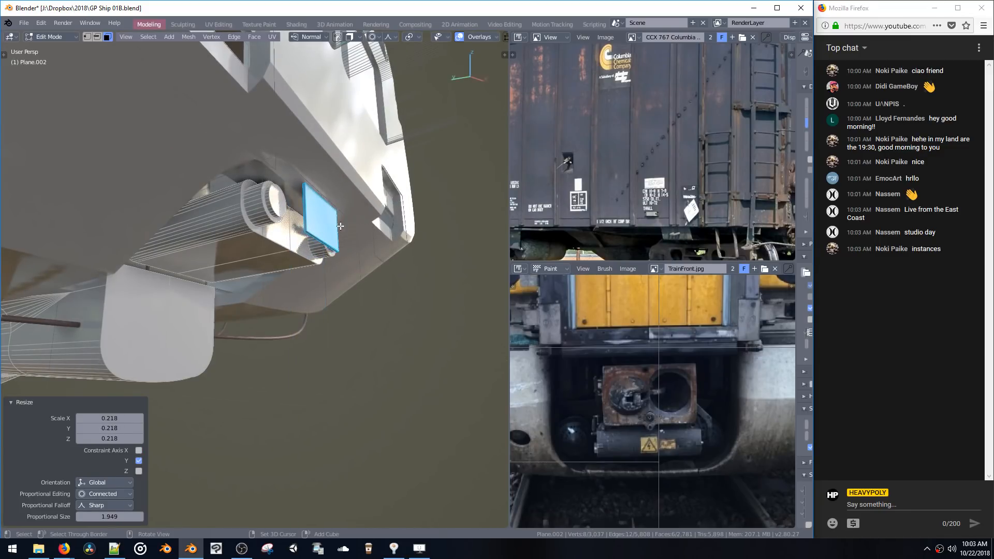
Scale up the thin plate uniformly and lower it about 0.045 m along Z
key("s")
left_click(359, 269)
key("g")
key("z")
left_click(361, 277)
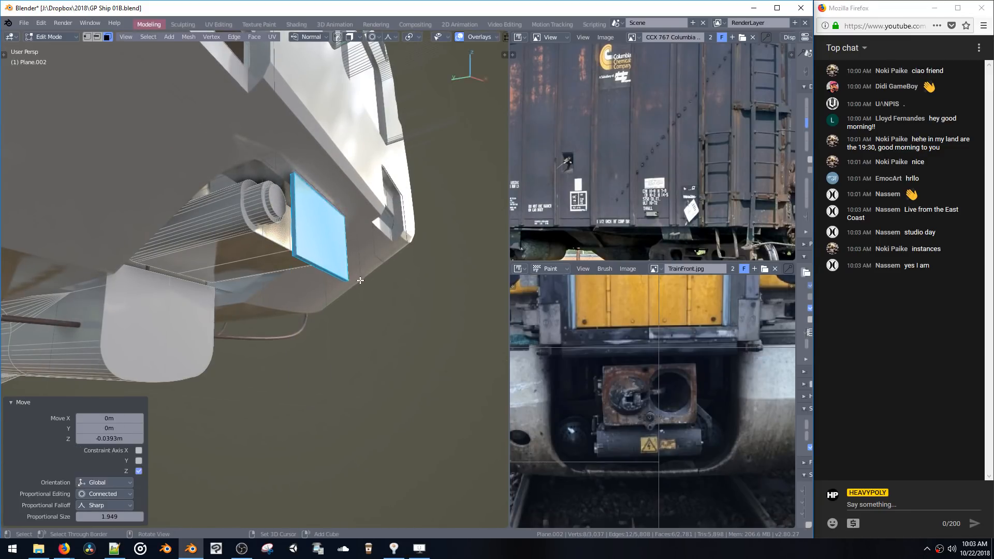
Move the plate 0.0939 m along Y so it sits between and below the two round knobs
middle_click_drag(364, 284, 320, 300)
key("g")
key("y")
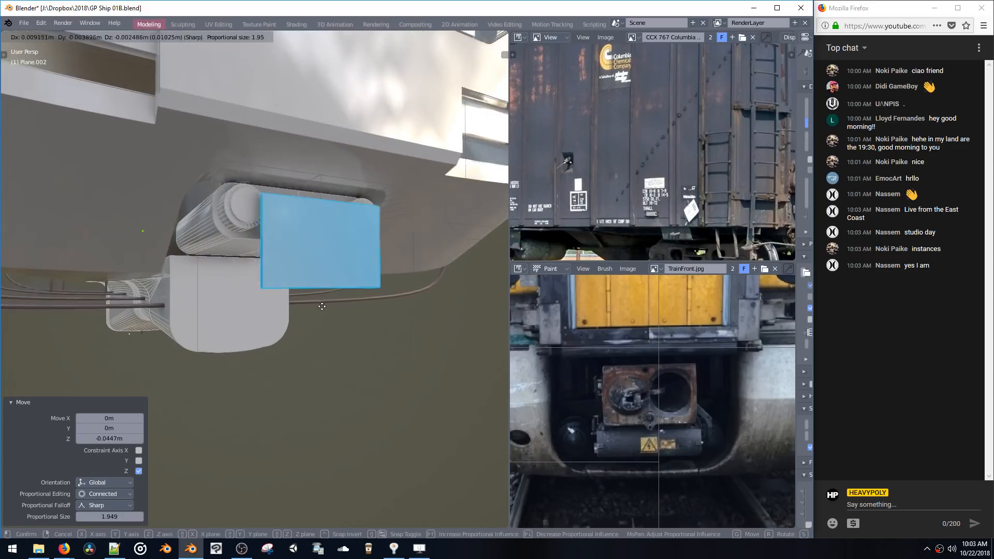
left_click(317, 300)
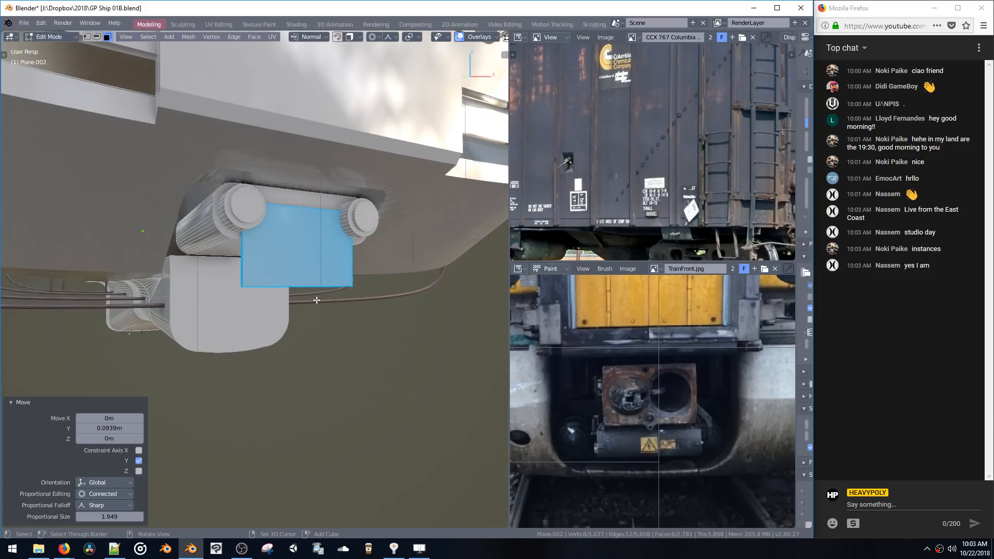
Select one round knob's whole linked mesh and move it onto the plate by about -0.016 m in X and -0.02 m in Z
left_click(356, 233)
key("ctrl+l")
middle_click_drag(357, 233, 314, 241)
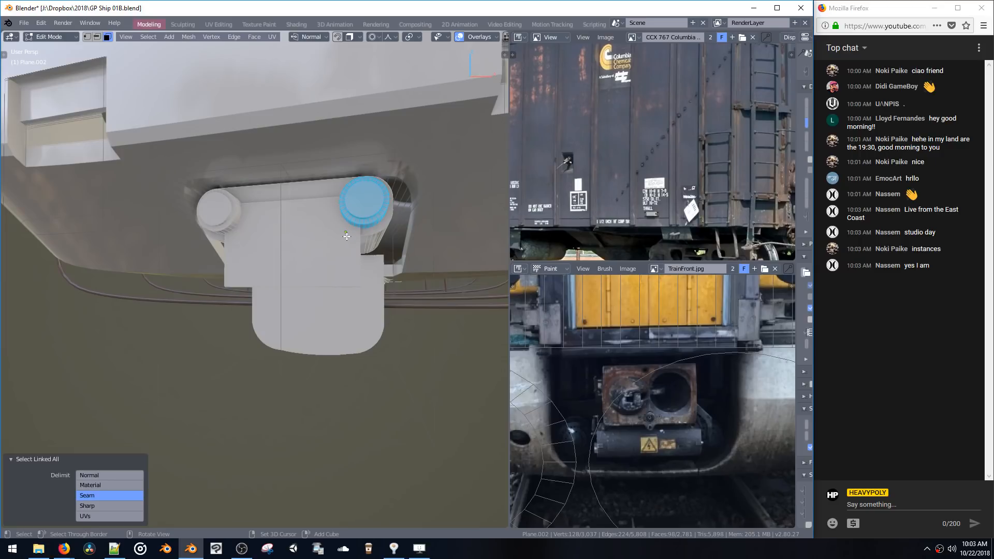
key("g")
left_click(312, 265)
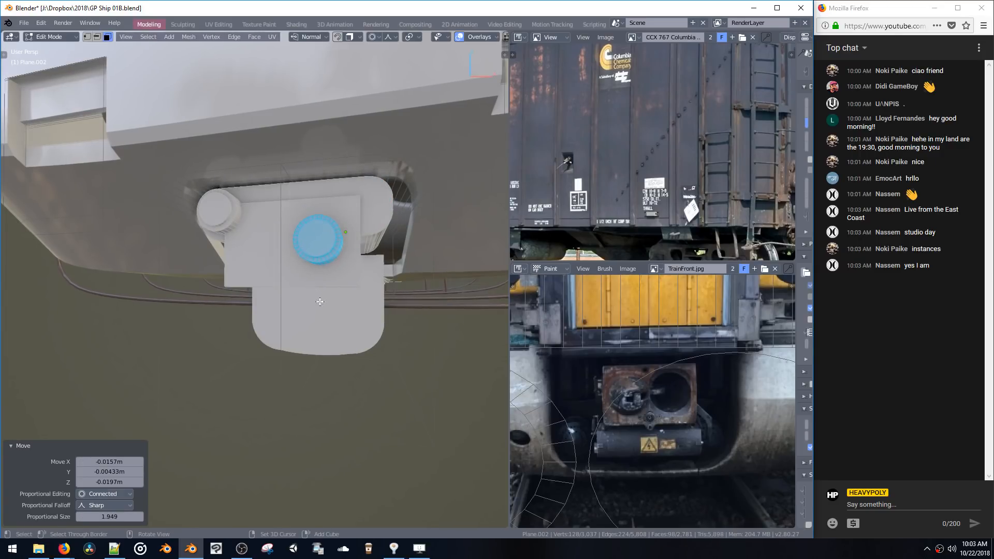
Scale up the round knob on the plate and move the knob and plate together along Y
key("s")
left_click(331, 326)
key("ctrl+l")
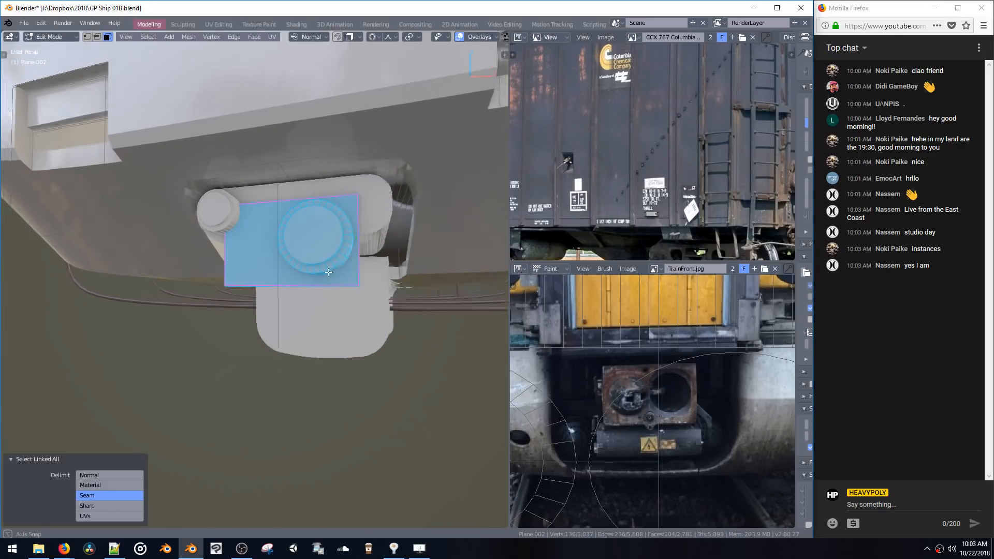
mouse_move(330, 281)
middle_mouse_down()
mouse_move(259, 278)
mouse_move(337, 227)
mouse_move(340, 273)
middle_mouse_up()
key("g")
key("y")
left_click(228, 278)
Scale the linked mesh of the knob on the plate and raise it 0.000811 m along Z
left_click(340, 233)
key("ctrl+l")
key("s")
left_click(344, 288)
key("g")
key("z")
left_click(340, 273)
In the front view, reposition the knob vertically centred within the right half of the plate
key("grave")
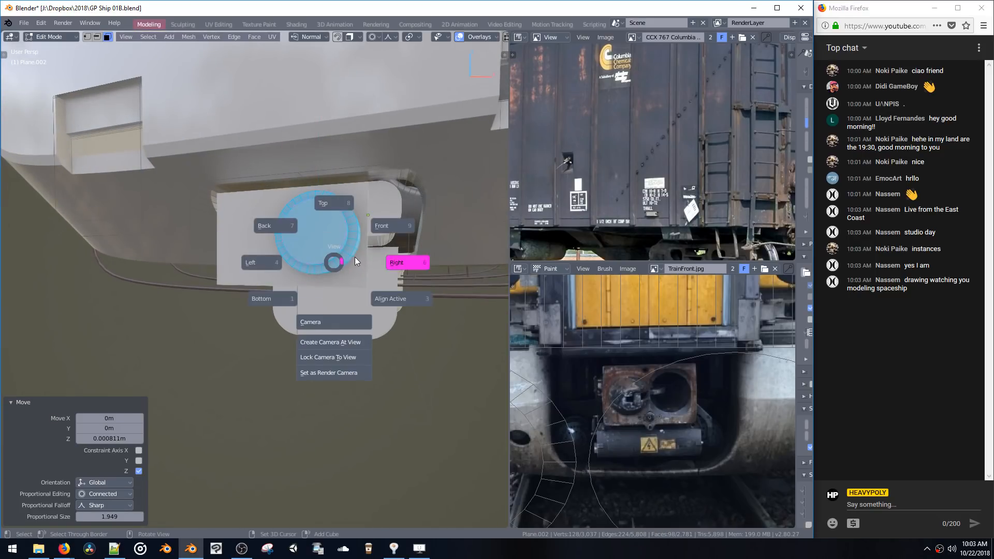
left_click(384, 262)
scroll(352, 257, "up", 4)
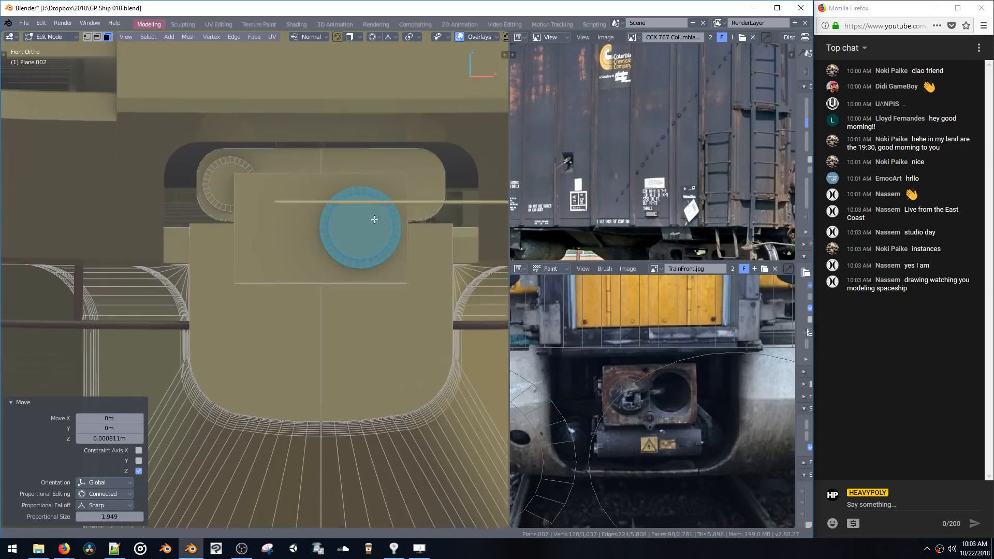
key("g")
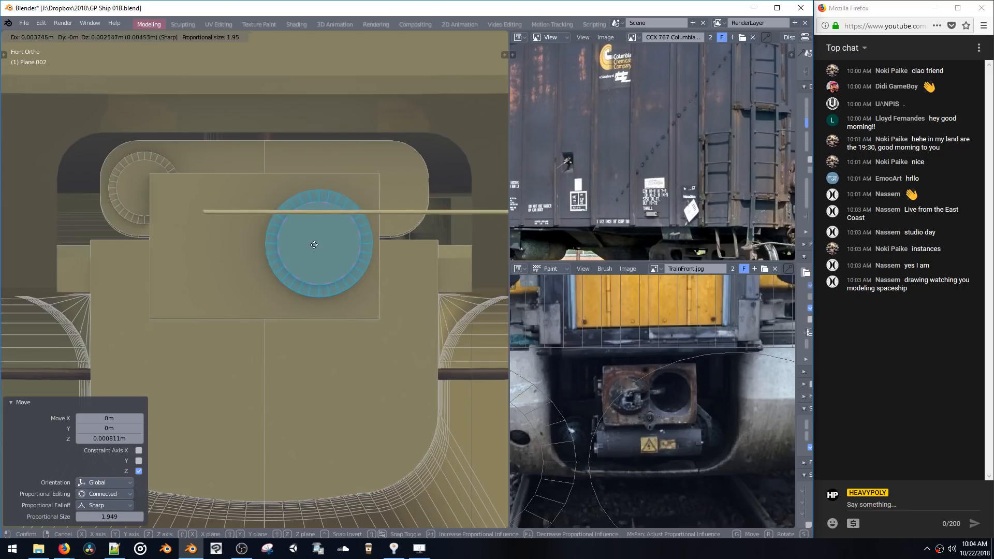
left_click(314, 245)
Select the rectangular plate's whole linked mesh and scale it by 1.116 along X in the front view
middle_click_drag(340, 260, 203, 260)
left_click(174, 258)
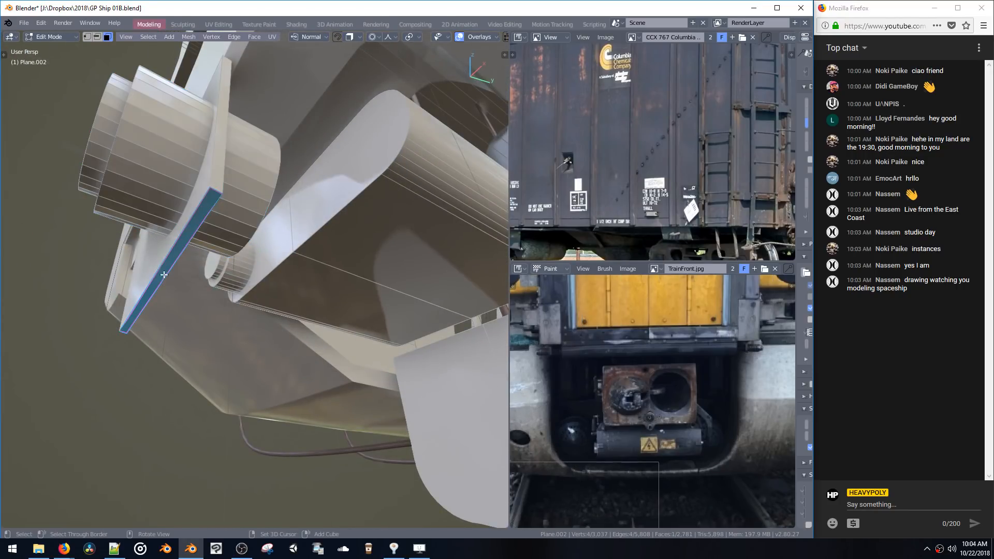
key("ctrl+alt+r")
left_click(127, 314)
middle_click_drag(199, 244, 325, 257)
left_click(320, 236)
key("grave")
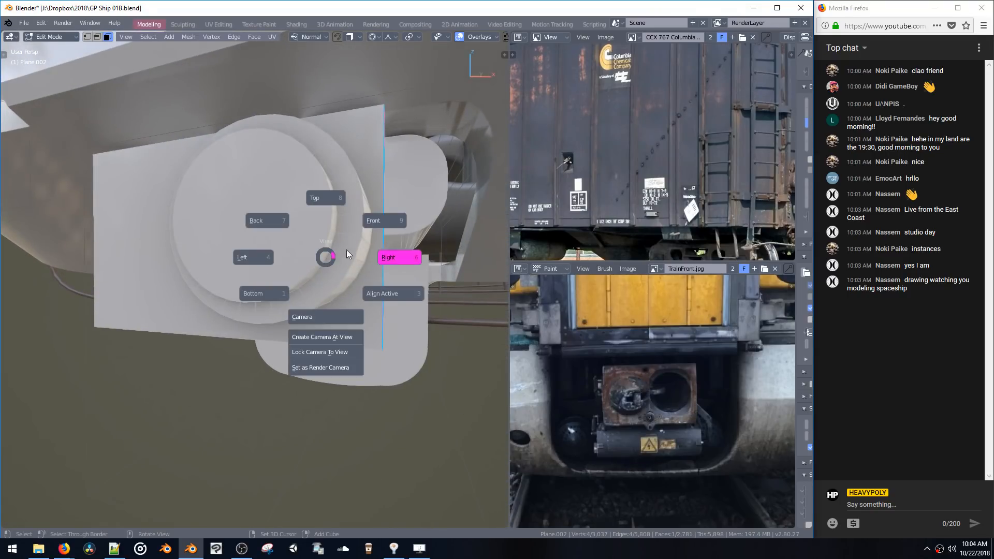
left_click(378, 223)
scroll(322, 264, "up", 3)
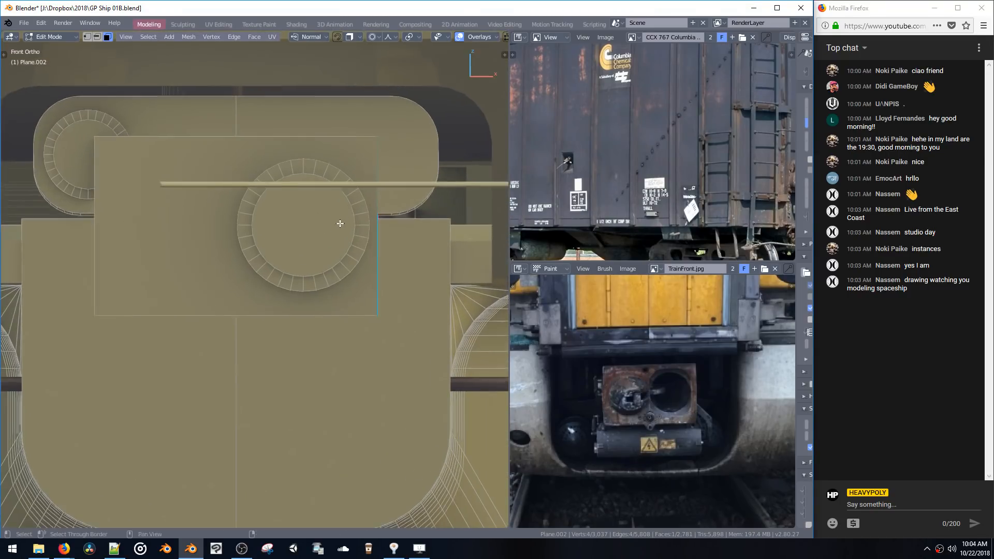
key("ctrl+l")
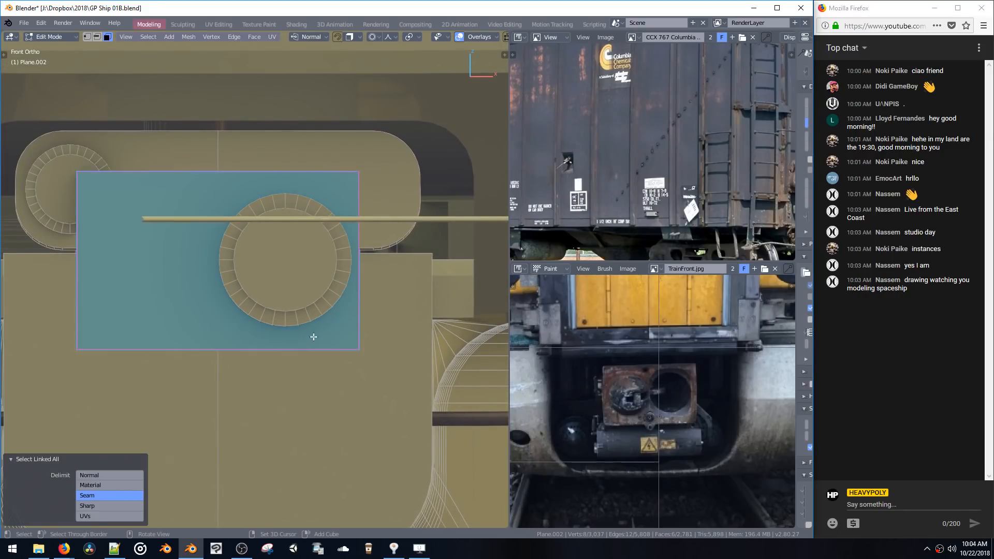
key("s")
key("x")
left_click(356, 313)
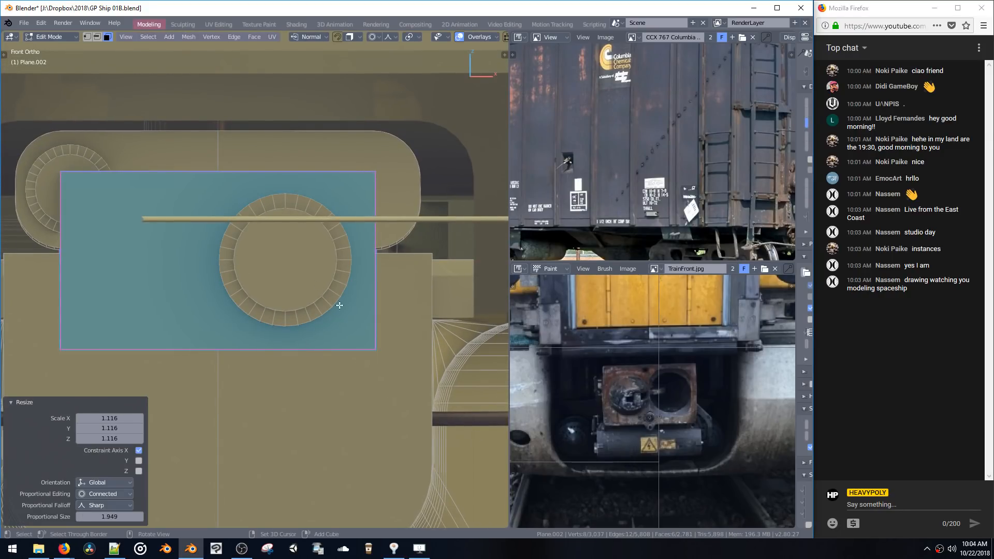
Narrow the plate slightly along X and shift the knob 0.00255 m along X
key("s")
key("x")
left_click(346, 309)
left_click(327, 284)
key("ctrl+l")
key("g")
key("x")
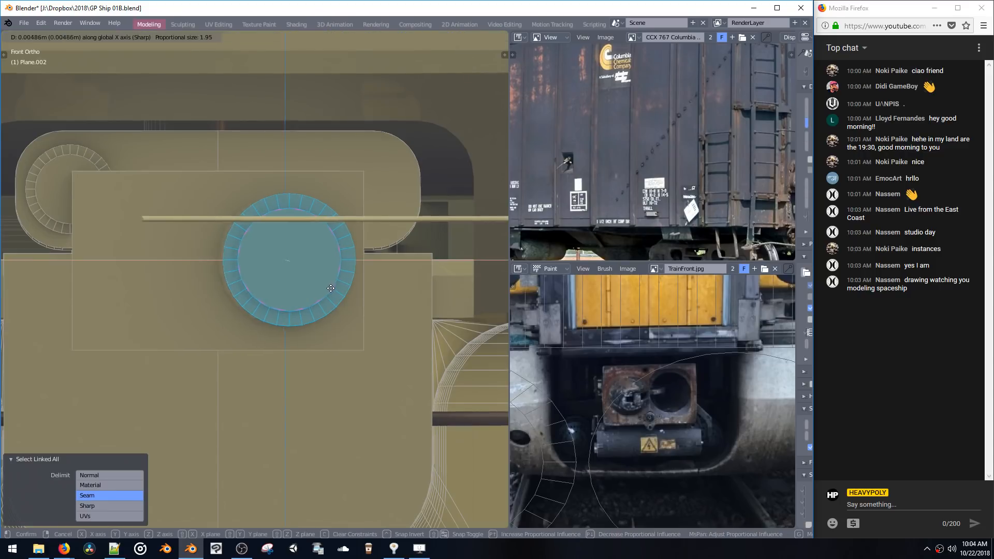
left_click(316, 290)
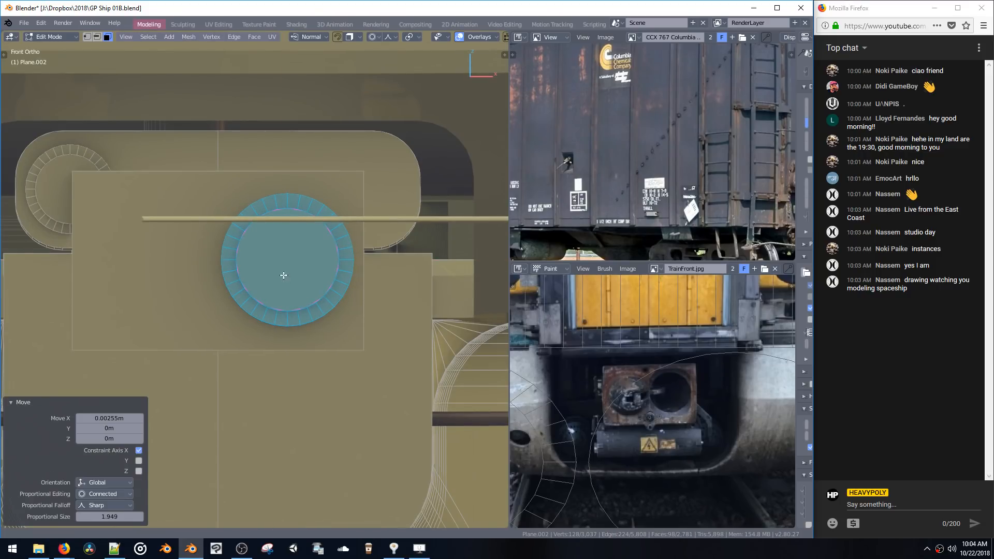
Try placing a duplicate of the knob on the left half of the plate and delete the copy
middle_click_drag(283, 275, 330, 282, "shift")
key("shift+d")
key("x")
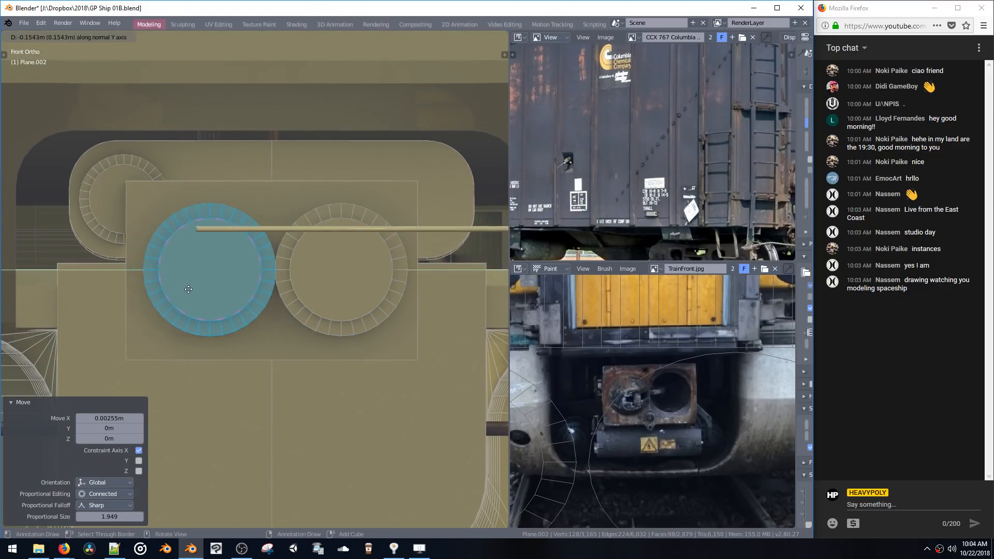
left_click(183, 291)
key("x")
Select the knob's linked mesh and symmetrize it across X to get a matching knob on the plate's other half
double_click(311, 286)
key("alt+x")
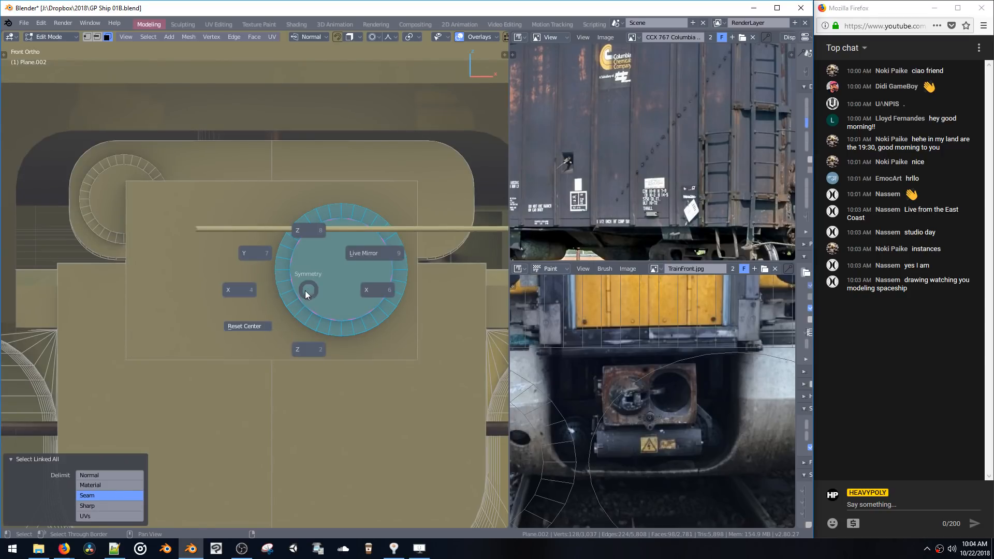
left_click(245, 290)
key("ctrl+z")
middle_click_drag(285, 298, 328, 282, "ctrl")
key("alt+x")
left_click(260, 280)
middle_click_drag(260, 280, 468, 332)
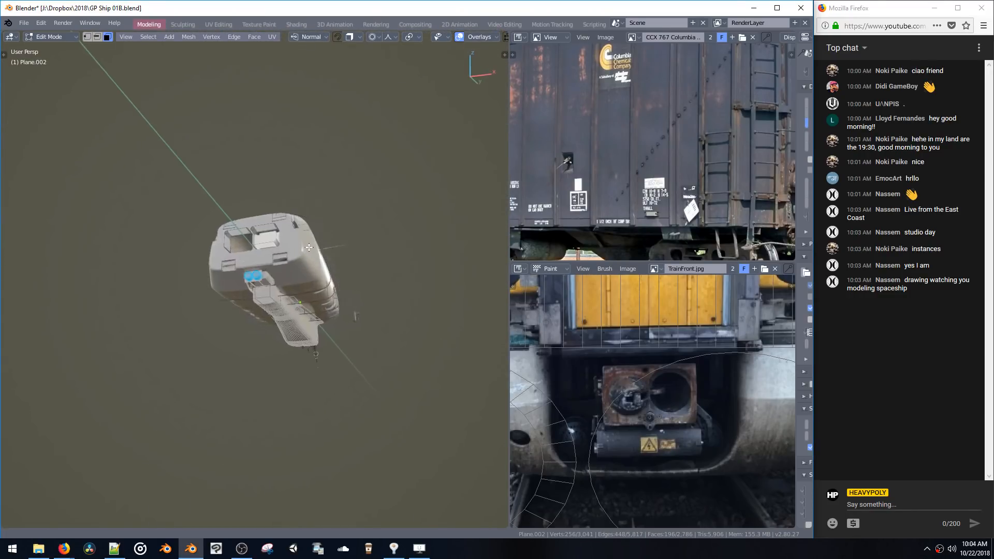
middle_click_drag(337, 360, 286, 264, "ctrl")
Select the right knob's linked mesh in the front view and subtract it from the plate with a Boolean
key("v")
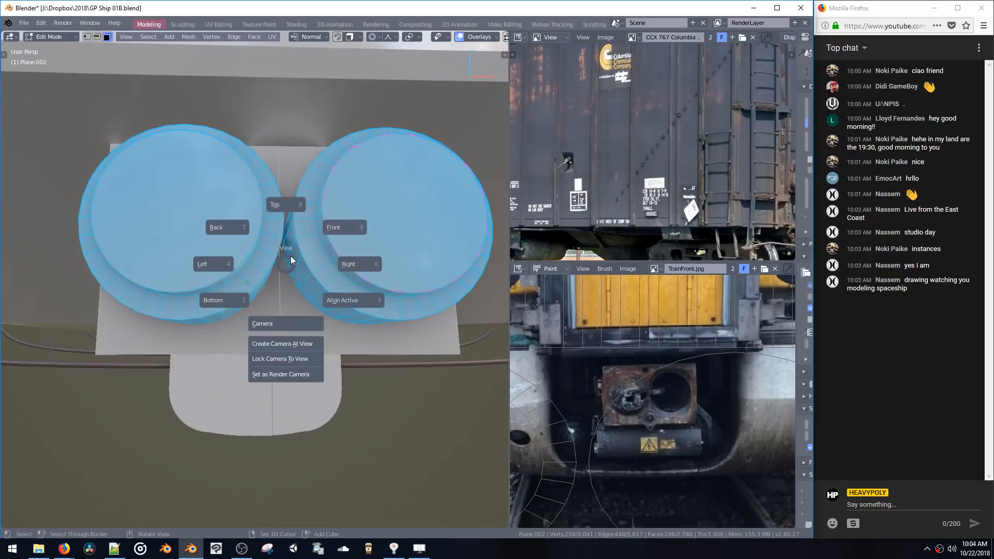
left_click(243, 235)
key("grave")
left_click(310, 225)
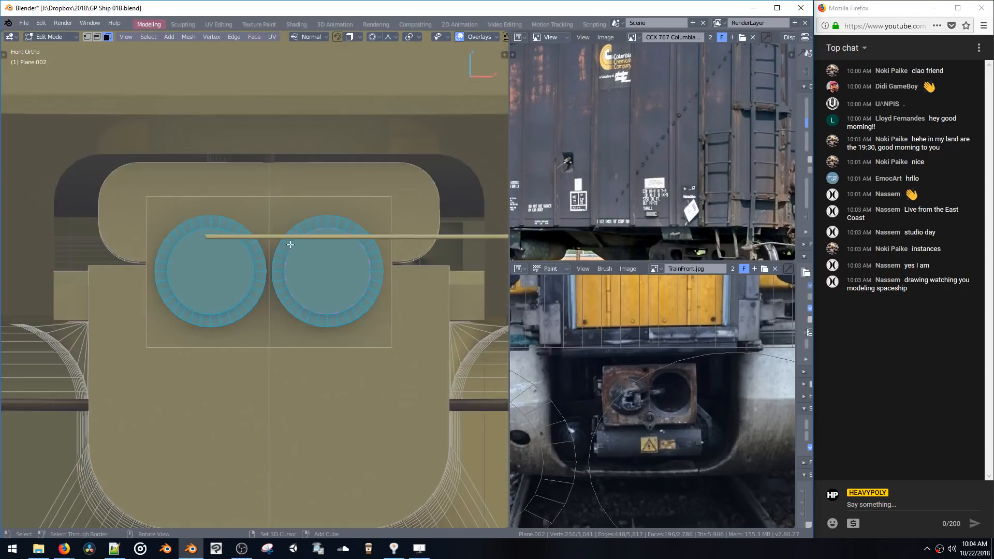
scroll(312, 219, "up", 1)
middle_click_drag(312, 219, 323, 238, "shift")
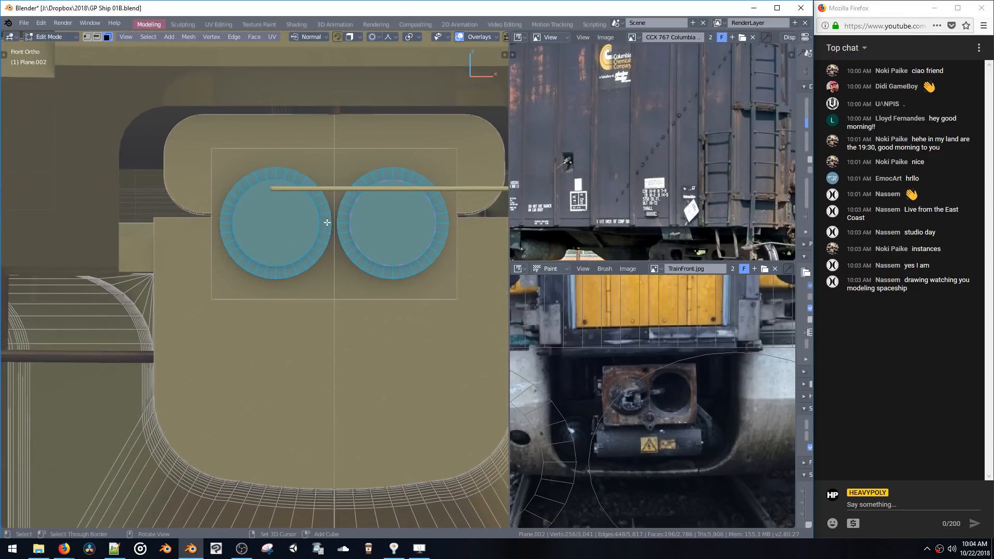
left_click(296, 236)
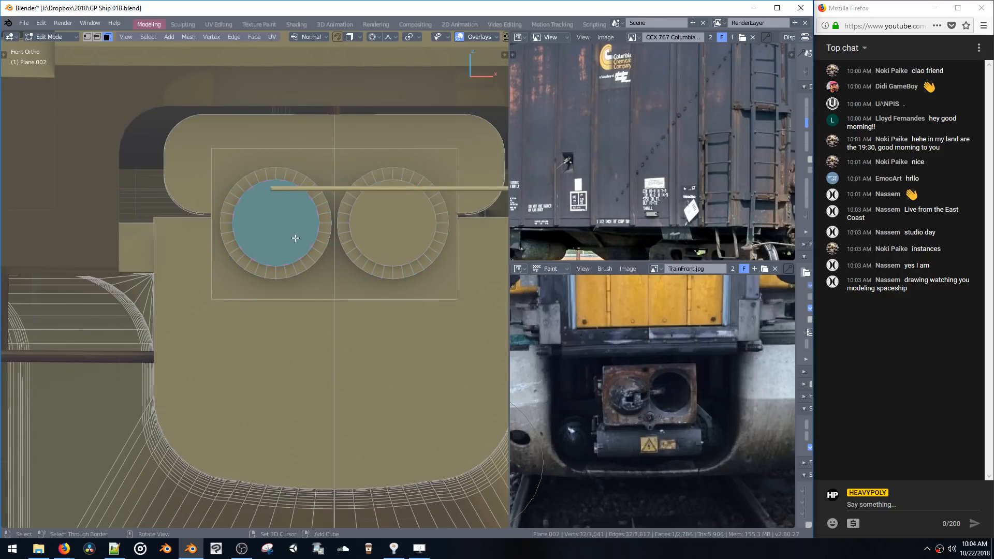
key("ctrl+l")
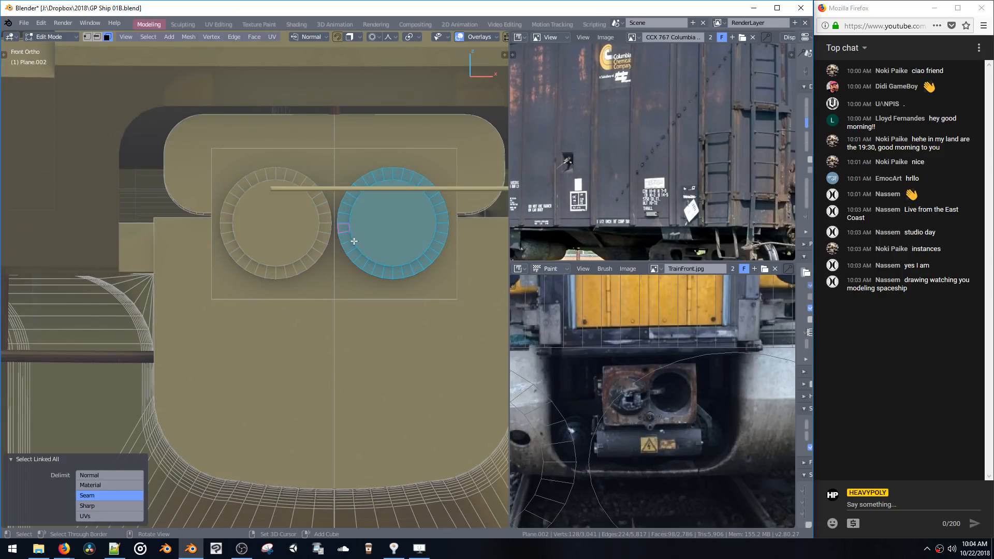
key("ctrl+b")
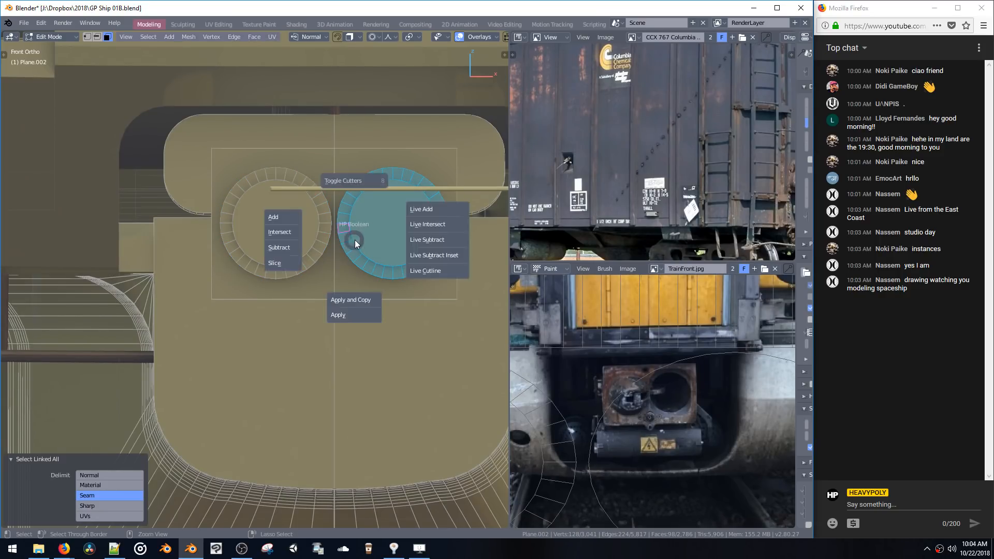
left_click(293, 248)
middle_click_drag(293, 248, 311, 257)
key("ctrl+z")
key("ctrl+b")
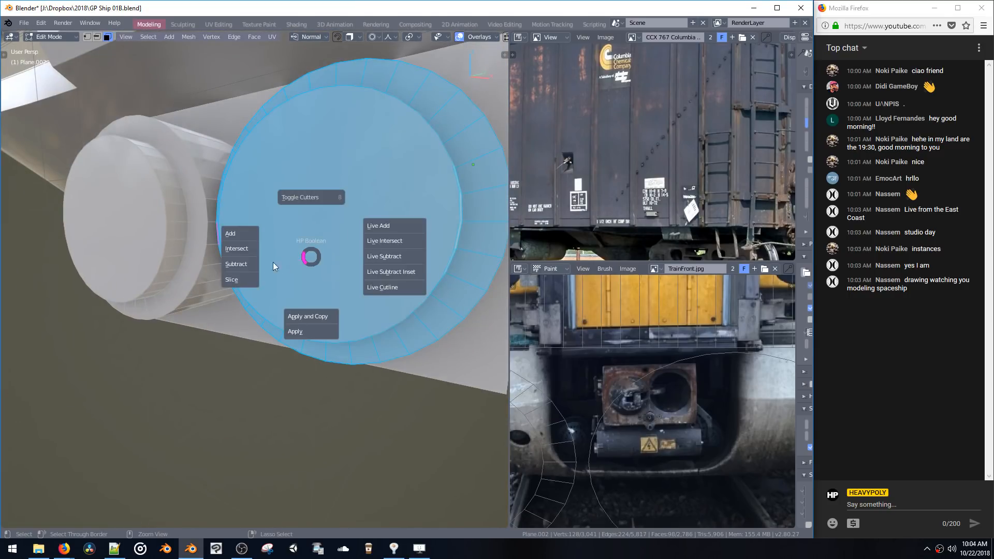
left_click(248, 265)
Duplicate the inner face loop of the plate's hole and move the copy's rear edge loop 0.0265 m along Y
middle_click_drag(248, 265, 282, 267)
left_click(253, 322)
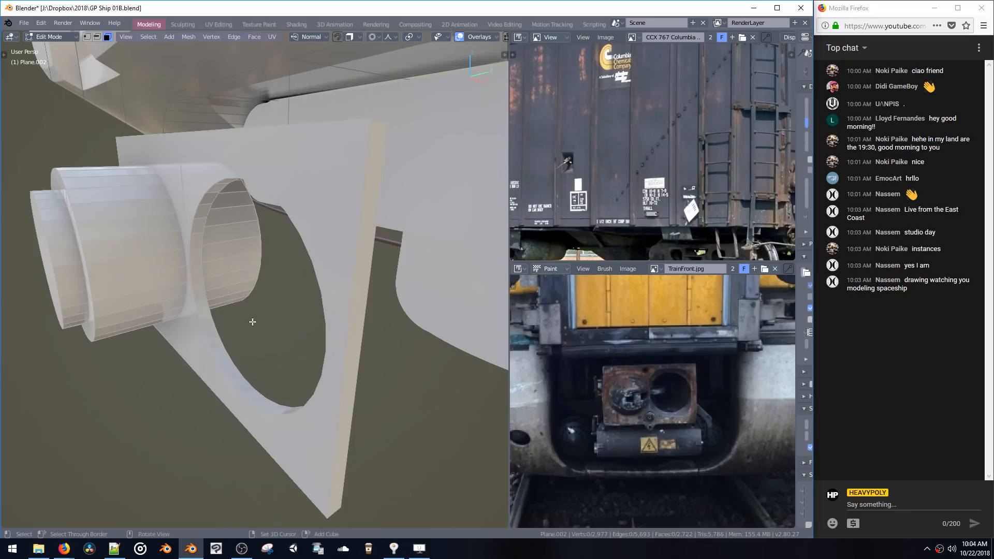
left_click(224, 354, "alt")
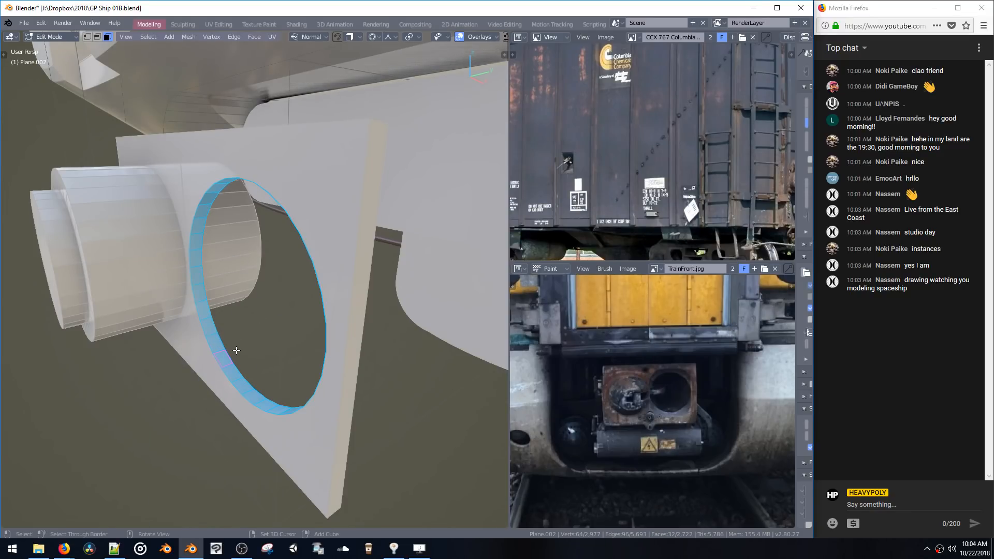
key("2")
left_click(237, 352, "alt")
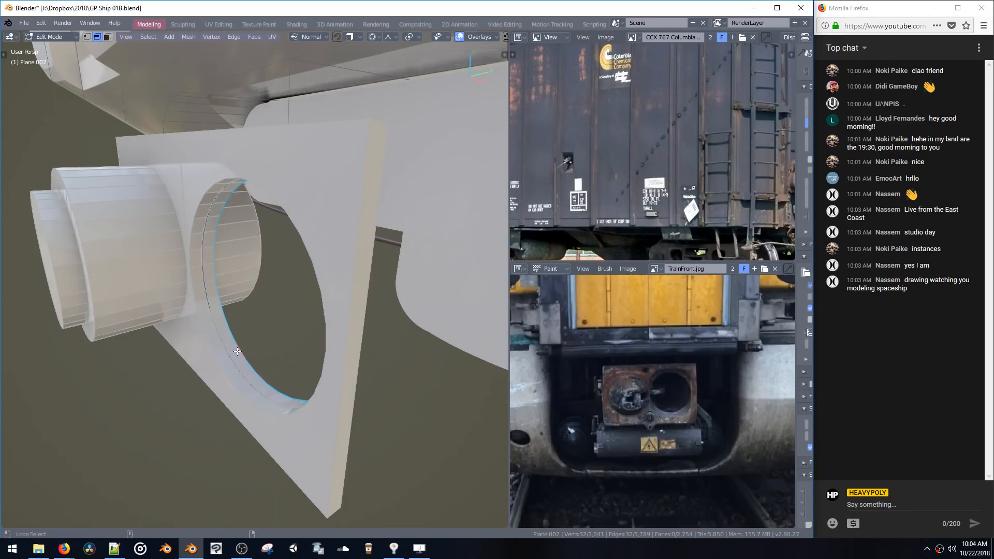
key("g")
key("y")
left_click(278, 357)
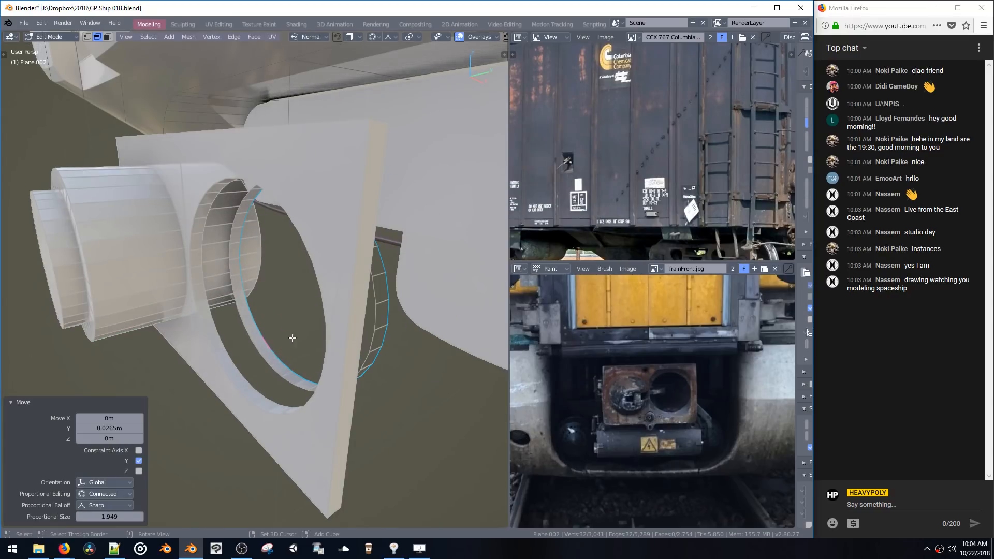
Disable proportional editing and move the ring's rear edge loop 0.169 m along Y to form a deep tube
left_click(377, 40)
left_click(381, 47)
key("g")
key("y")
left_click(394, 219)
Move the tube's front edge loop -0.0269 m along Y to meet the plate's hole
middle_click_drag(395, 219, 321, 257)
scroll(321, 257, "up", 6)
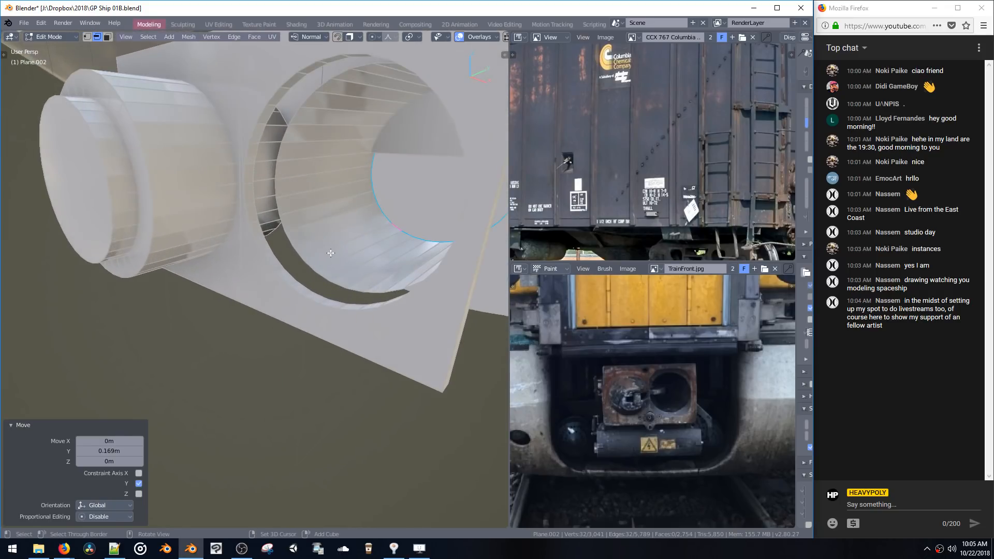
mouse_move(317, 272)
middle_mouse_down()
mouse_move(280, 285)
mouse_move(316, 269)
middle_mouse_up()
key("g")
key("y")
left_click(265, 295)
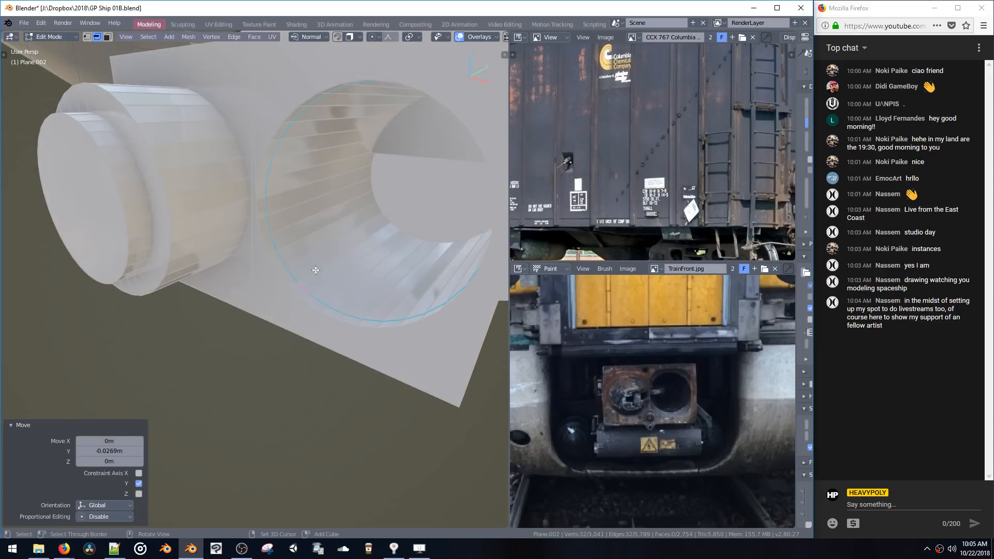
Select the tube's whole linked mesh and scale it down uniformly to about 0.905
left_click(329, 261)
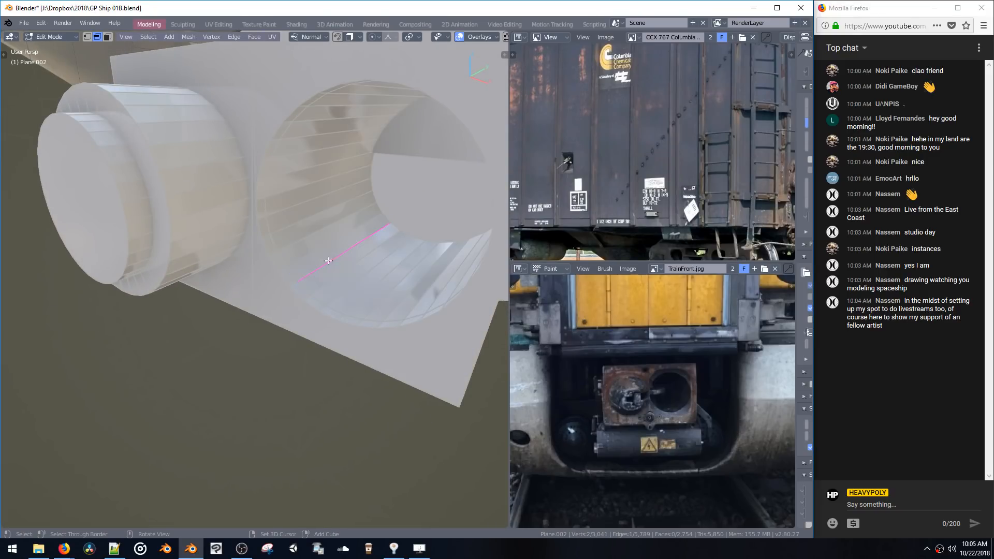
key("ctrl+l")
key("s")
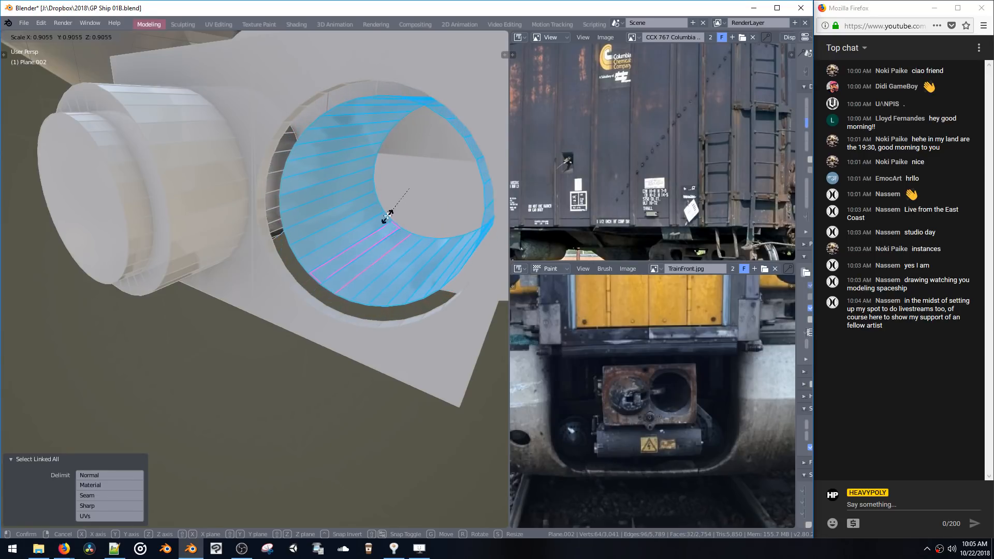
left_click(384, 218)
Extrude the tube's front edge loop and scale it outward into a lip inside the plate's hole
middle_click_drag(325, 289, 303, 317)
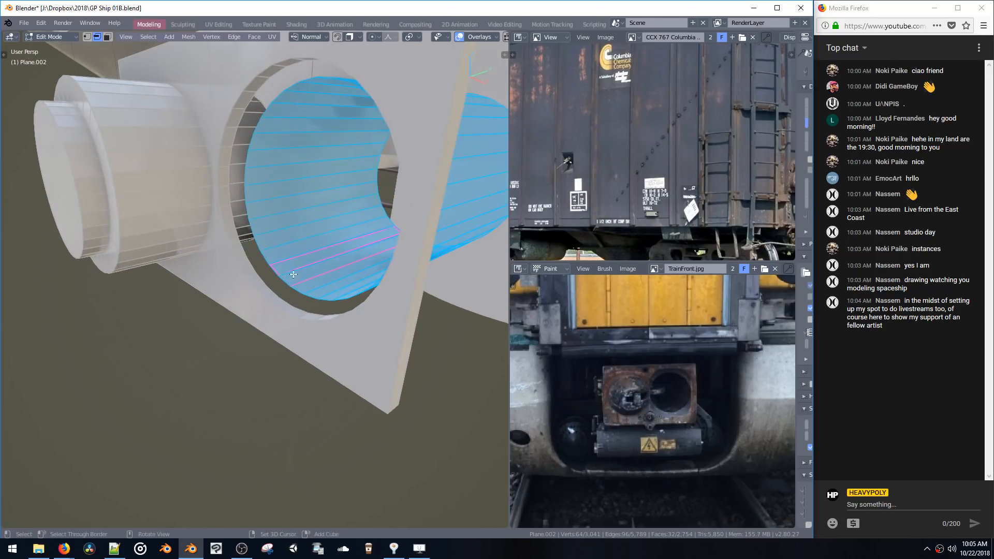
left_click(304, 317, "alt")
key("e")
key("s")
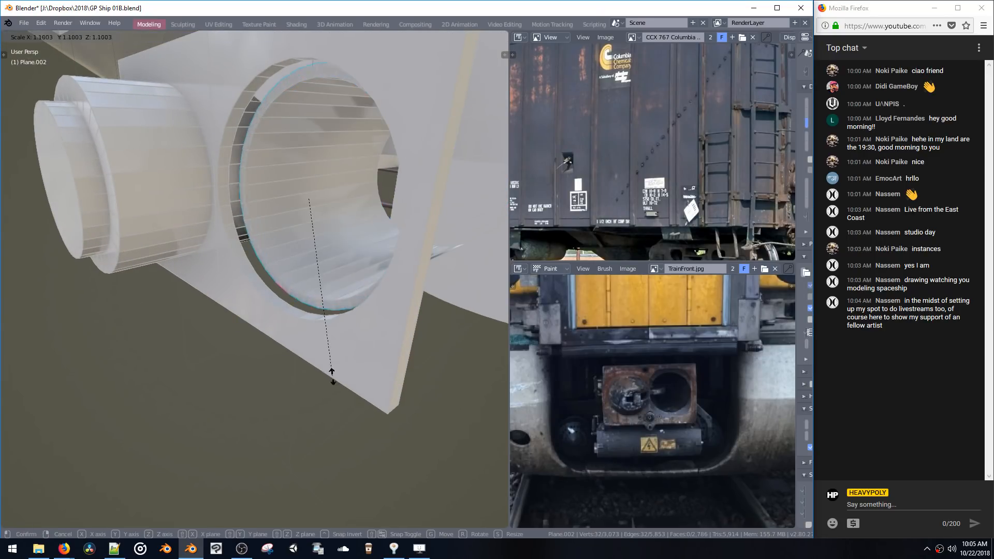
left_click(342, 398)
Select the lipped tube's whole linked mesh and shift it along Y within the plate's hole
key("ctrl+l")
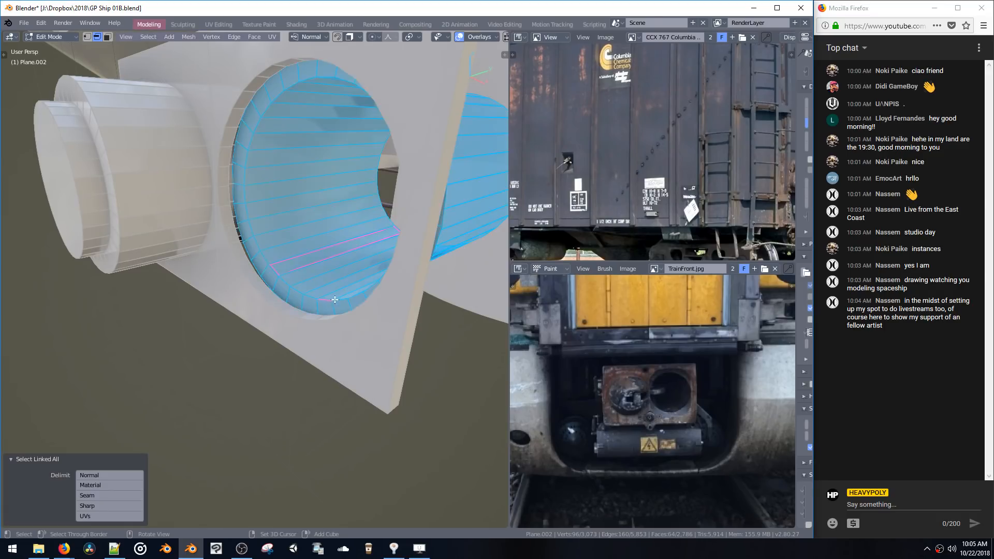
key("g")
key("y")
middle_click_drag(328, 304, 220, 248)
left_click(325, 307)
Select the remaining knob's stepped front faces and dissolve them into a single flat cap
left_click(180, 258)
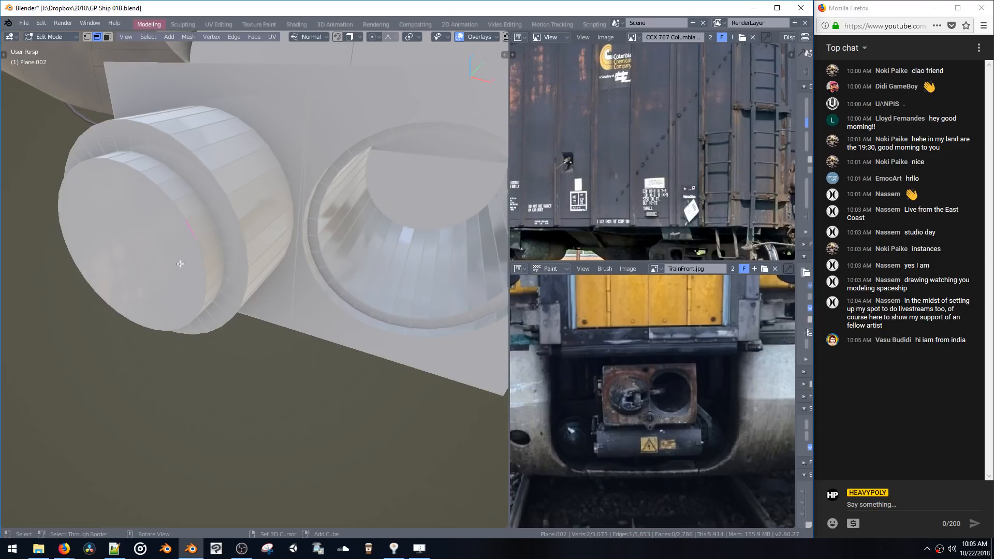
left_click(178, 263)
key("ctrl+KP_Add")
key("ctrl+KP_Add")
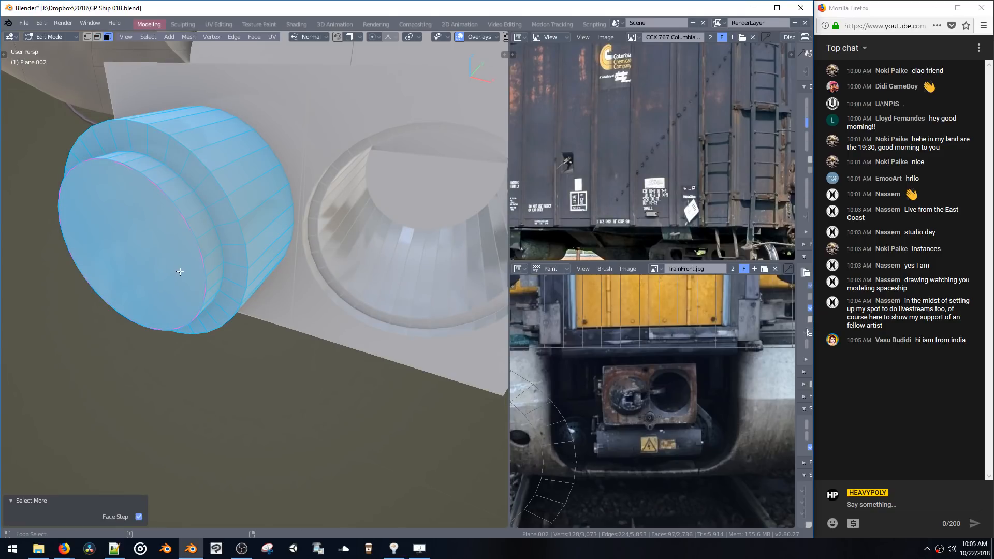
key("ctrl+KP_Subtract")
key("ctrl+x")
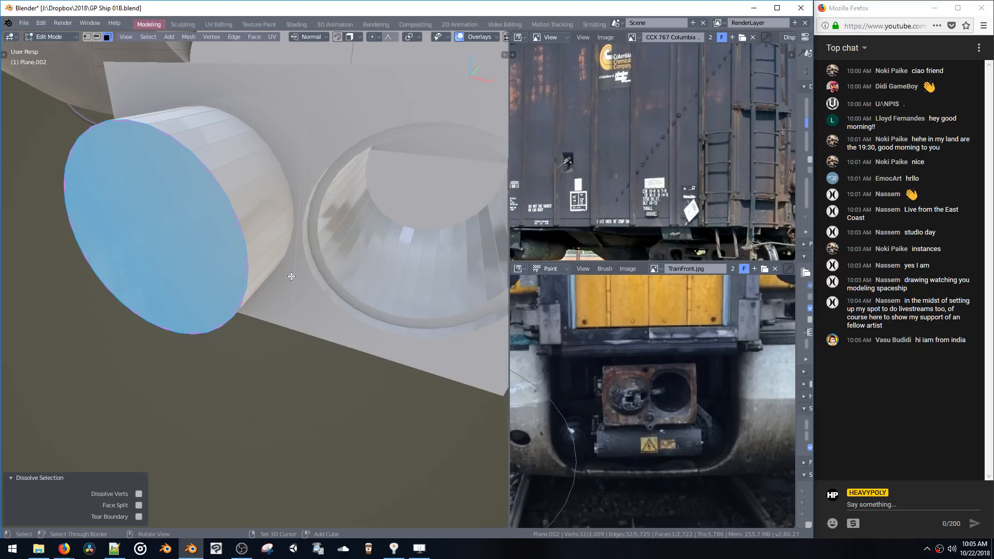
Bevel the edge of the knob's flat front cap by 0.059 with 15 segments into a rounded dome
key("ctrl+b")
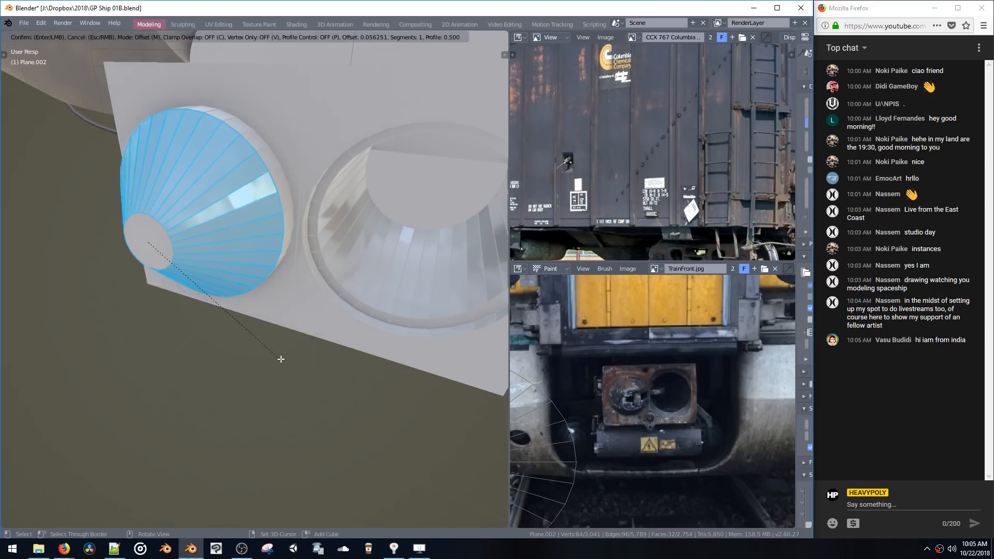
scroll(285, 365, "up", 14)
left_click(285, 365)
mouse_move(290, 357)
middle_mouse_down()
mouse_move(316, 233)
mouse_move(336, 249)
middle_mouse_up()
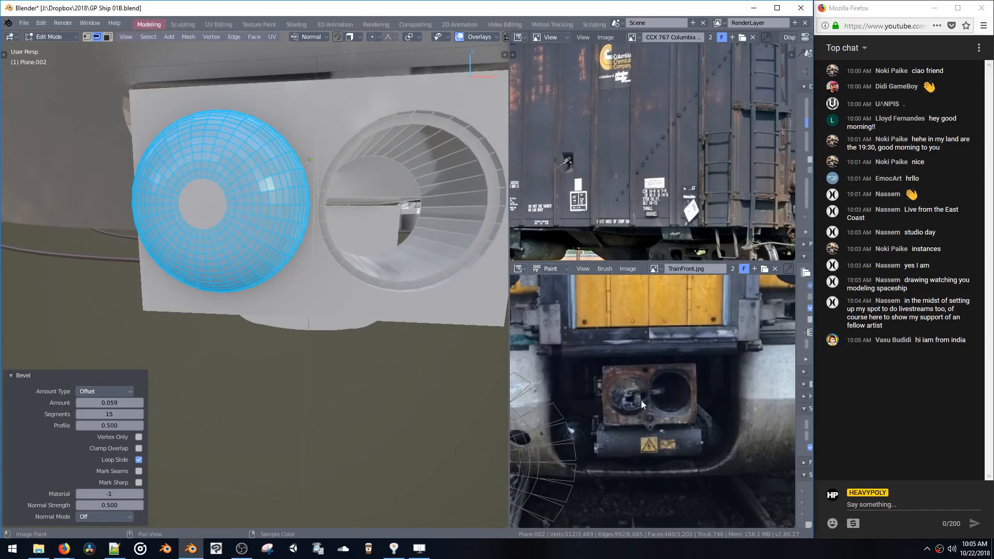
Add a cube at the centre of the knob's front cap and scale it down uniformly, finishing at 0.258
scroll(626, 423, "up", 3)
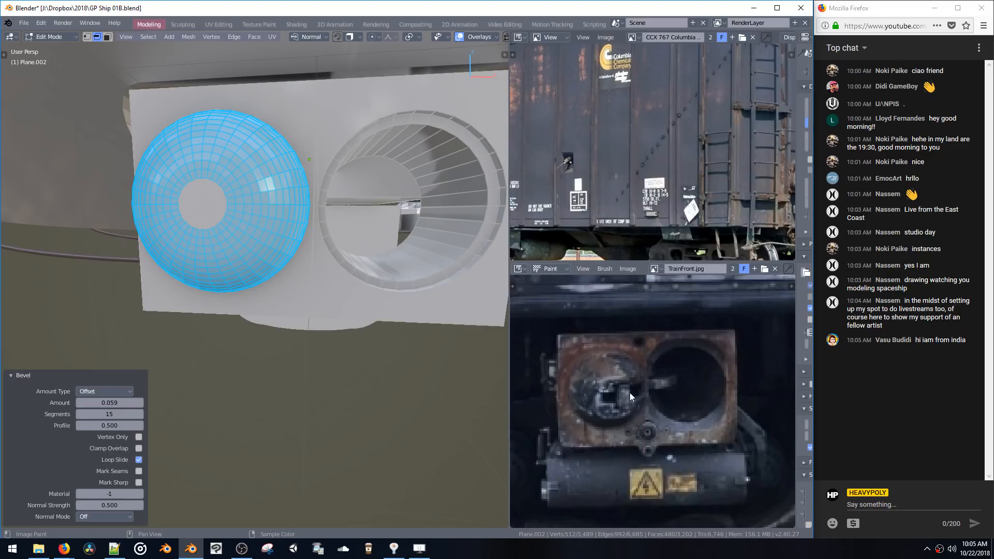
left_click(200, 214)
key("3")
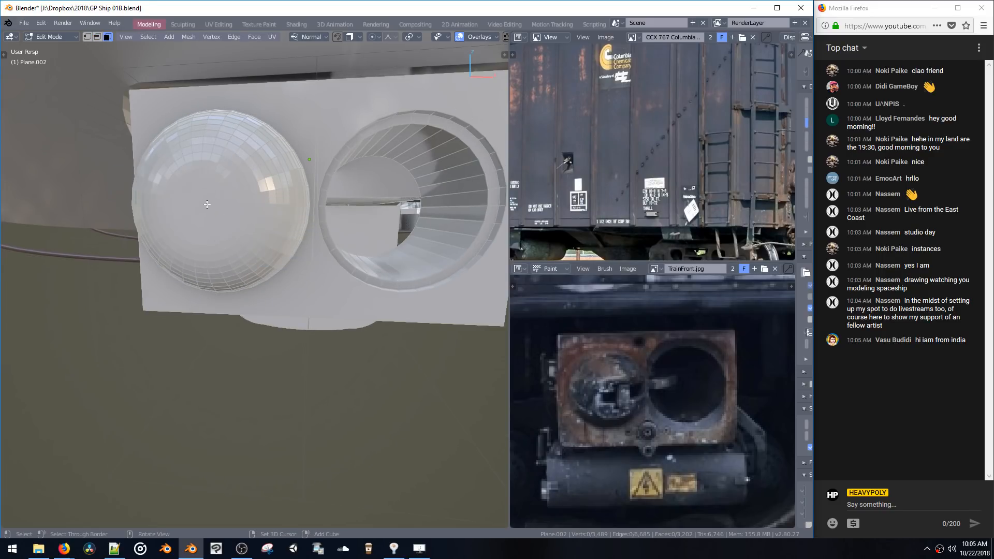
key("1")
key("shift+a")
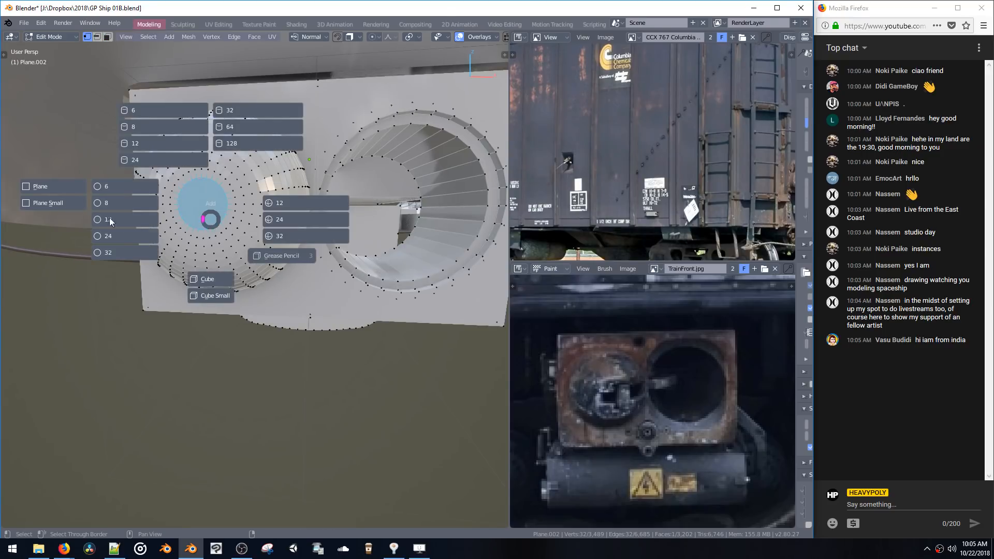
left_click(198, 281)
key("s")
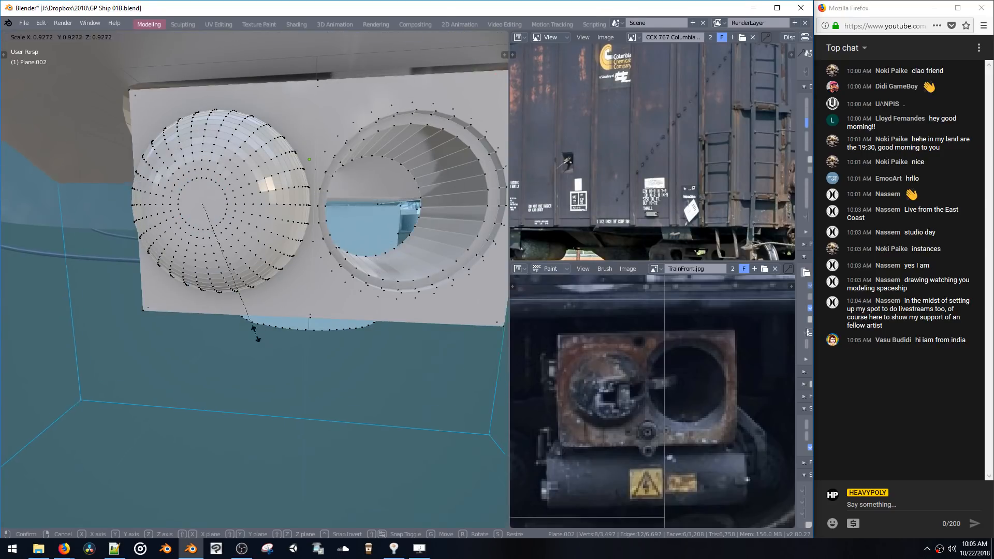
left_click(206, 217)
key("s")
left_click(214, 221)
Stretch the cube along Y and X into a long bar and move it 0.0492 m along X toward the plate's hole
key("s")
key("y")
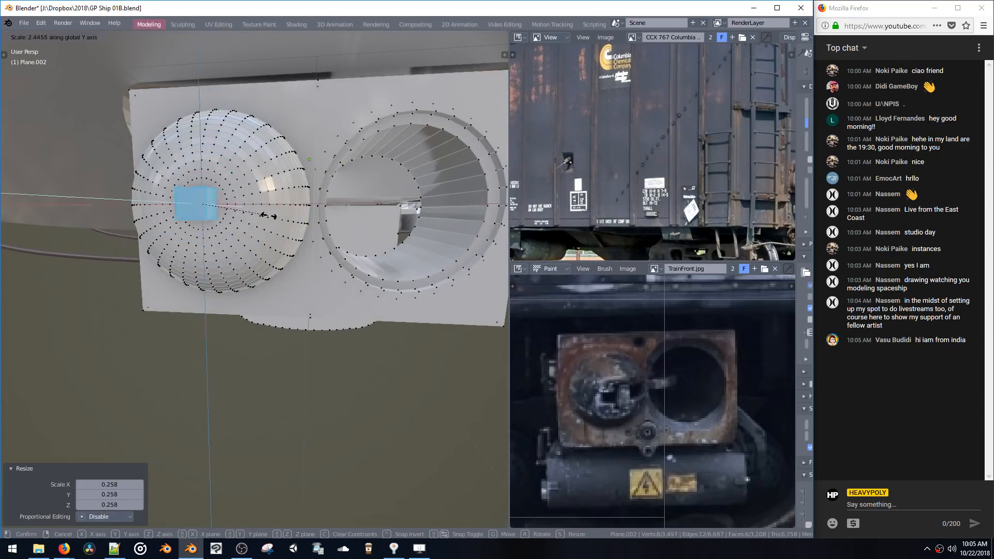
left_click(336, 233)
middle_click_drag(337, 232, 352, 259)
key("s")
key("x")
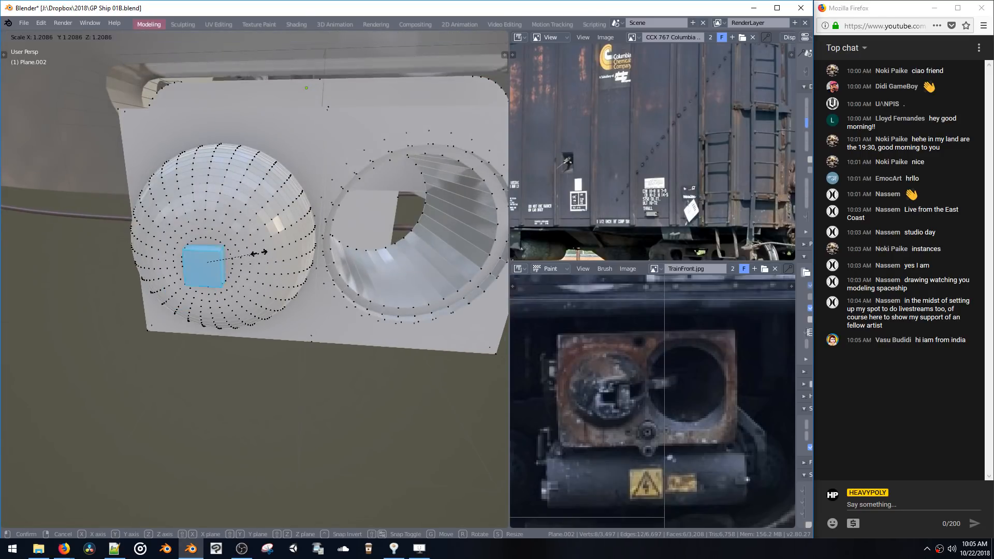
left_click(374, 283)
key("g")
key("x")
left_click(353, 284)
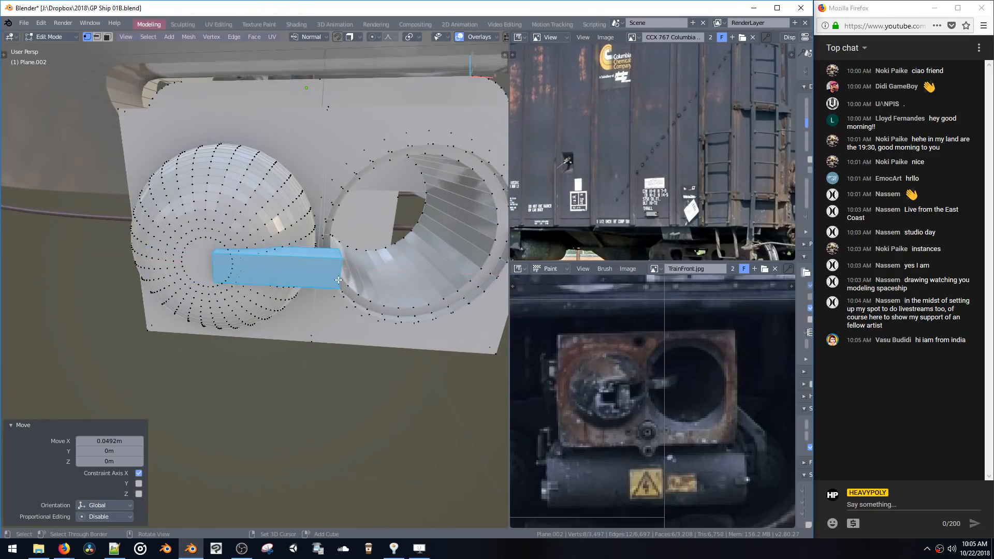
Select the bar's rear face and extend it 0.0654 m along Y into the knob
middle_click_drag(352, 284, 228, 291)
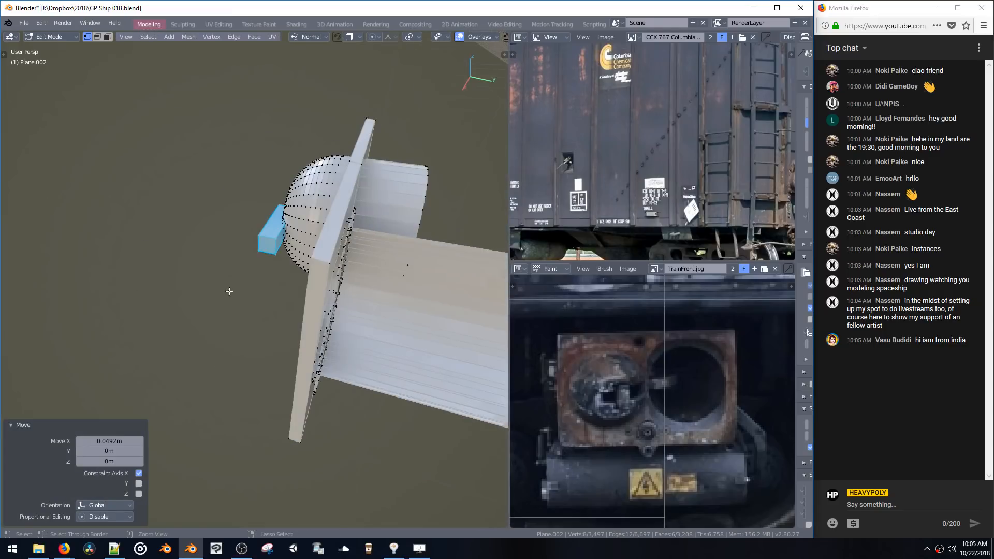
key("space")
middle_click_drag(280, 241, 342, 246)
key("g")
key("y")
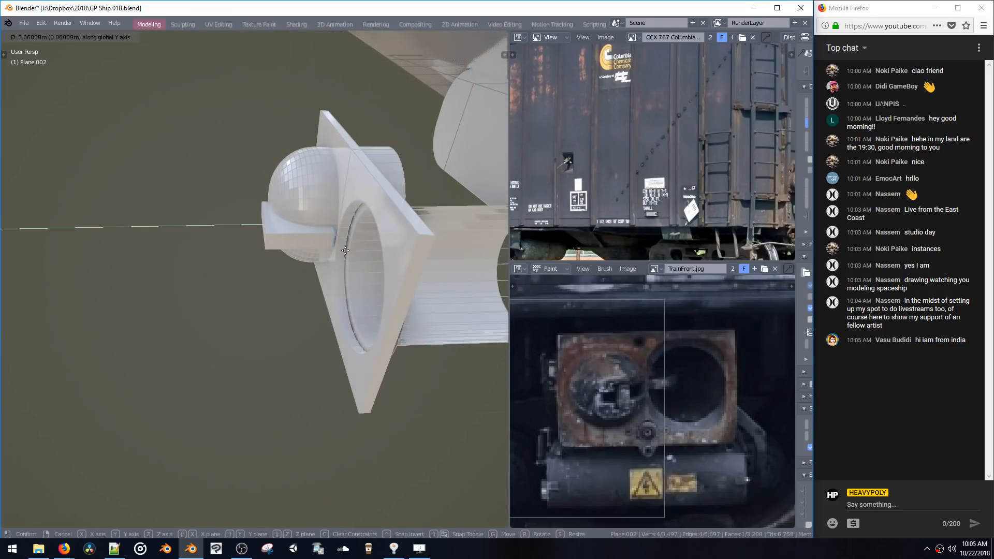
left_click(386, 255)
middle_click_drag(386, 256, 324, 227)
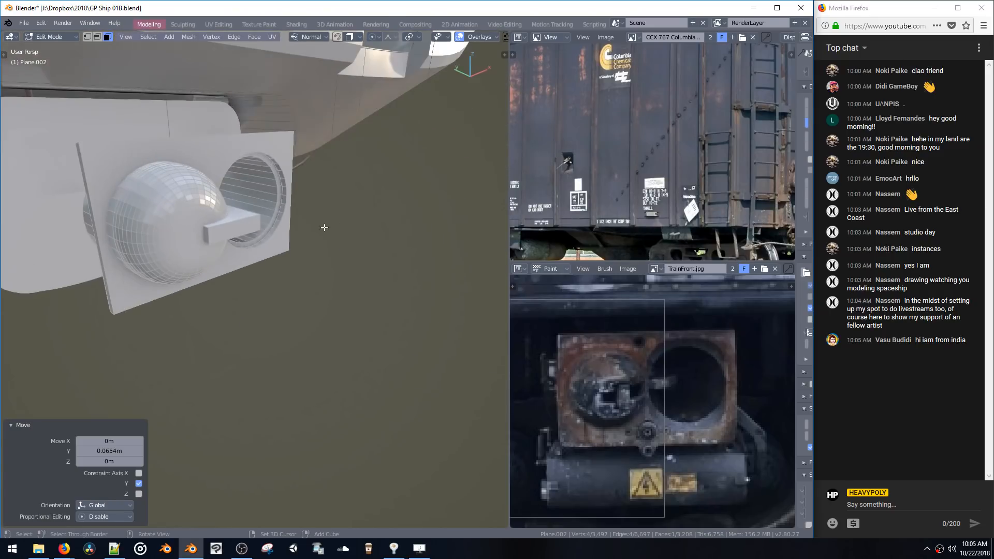
Bevel four edges of the bar by 0.001 with one segment
key("space")
middle_click_drag(237, 223, 314, 346)
key("KP_Decimal")
scroll(323, 201, "down", 5)
key("ctrl+b")
left_click(329, 362)
Cut the bar out of the knob with a Live Subtract boolean and adjust the cutter's position along Z
key("ctrl+b")
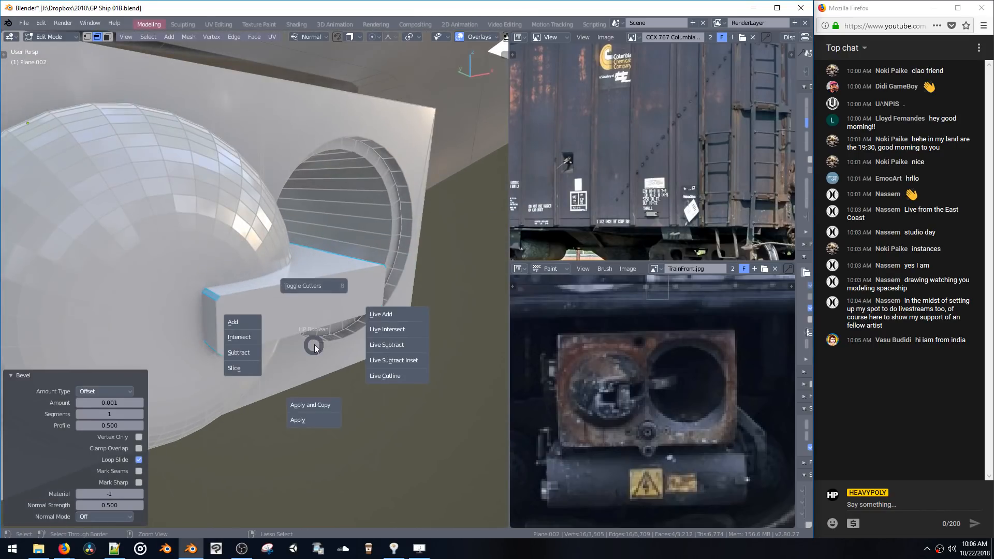
left_click(393, 345)
middle_click_drag(386, 344, 295, 282)
left_click(300, 271)
key("g")
key("z")
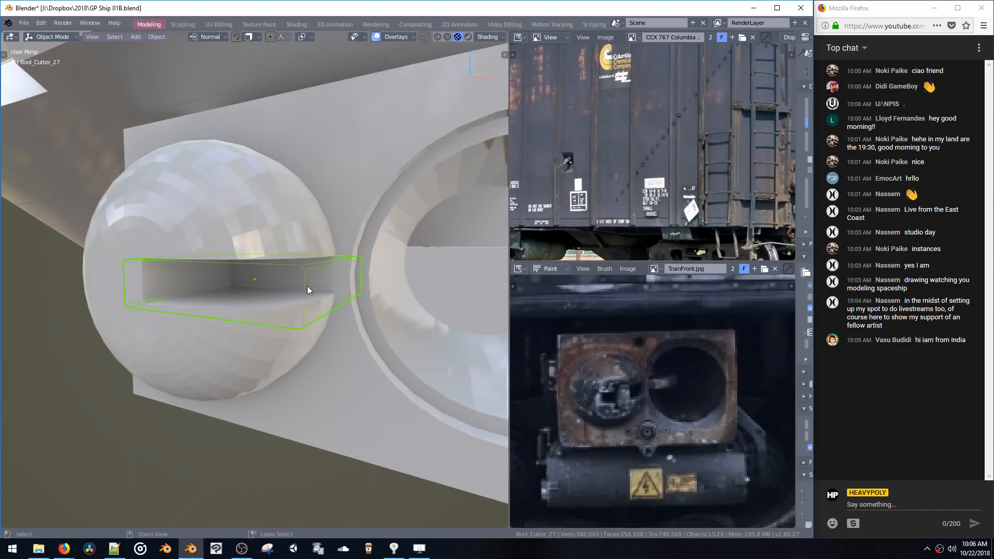
left_click(308, 294)
middle_click_drag(309, 293, 337, 321)
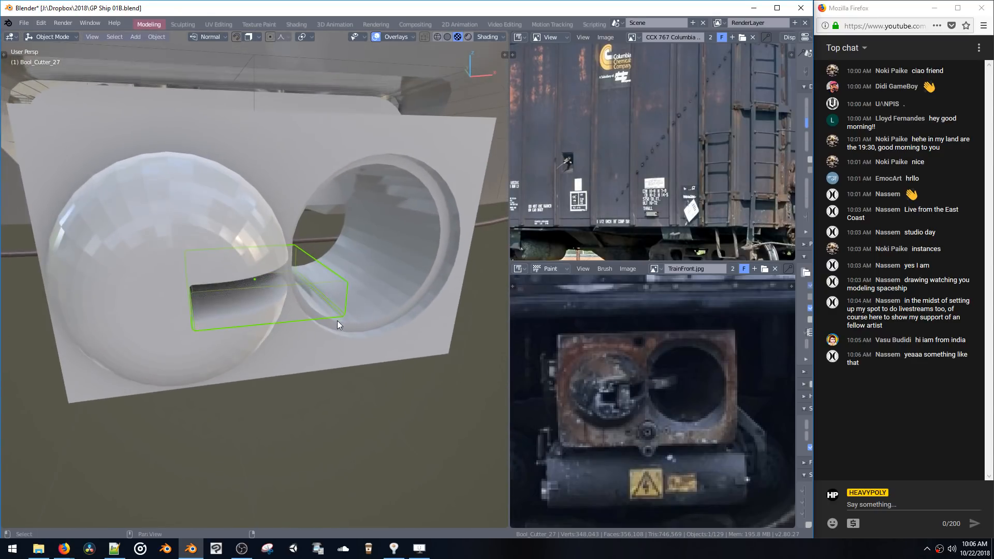
Add a separate cube object and move it in front of the knob's slot
key("shift+a")
mouse_move(316, 322)
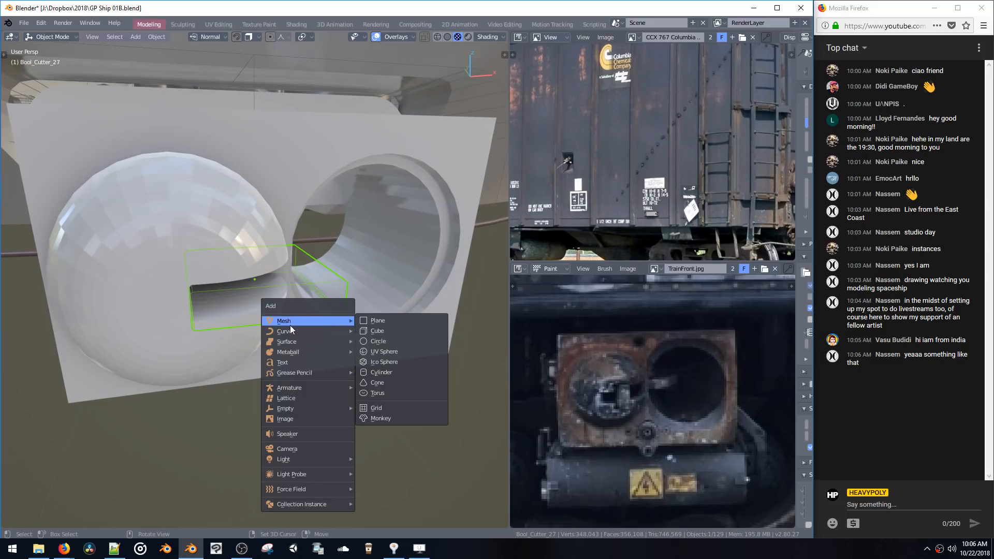
left_click(365, 331)
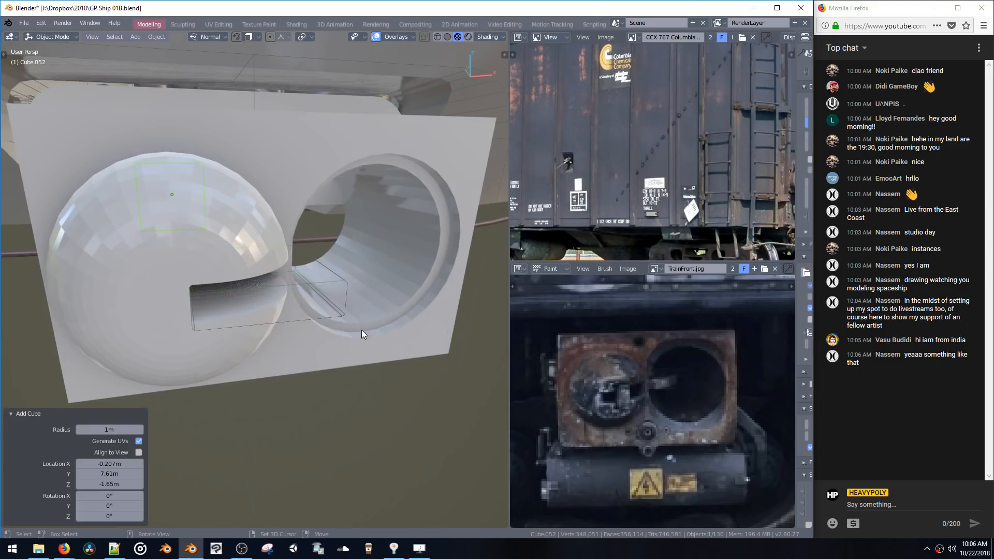
middle_click_drag(362, 330, 258, 283)
left_click(263, 292)
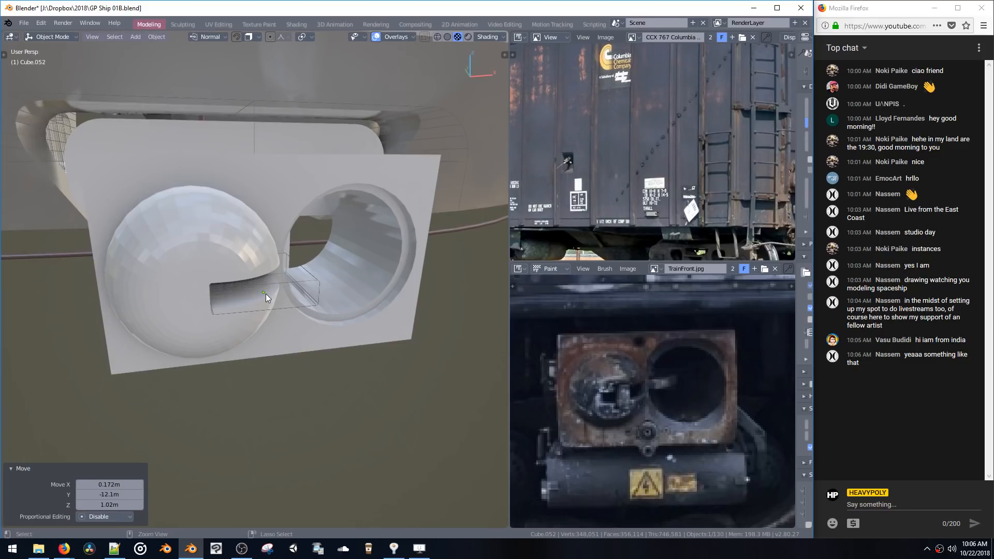
Scale the new cube's whole mesh by -0.097 and make its normals consistent
key("space")
left_click(300, 298)
key("s")
left_click(253, 300)
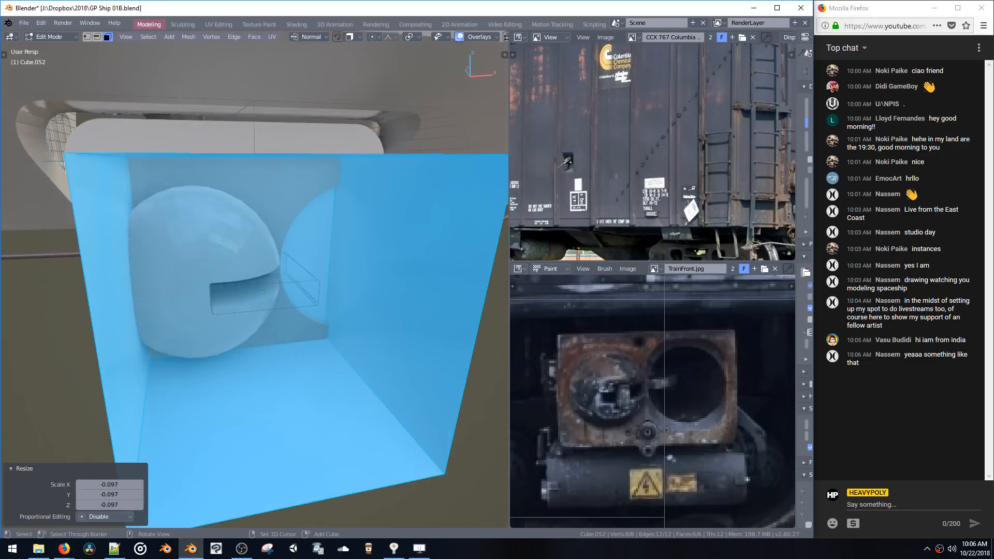
key("ctrl+n")
Shrink the cube to a small block over the slot and stretch it by 2.006 along Z
key("s")
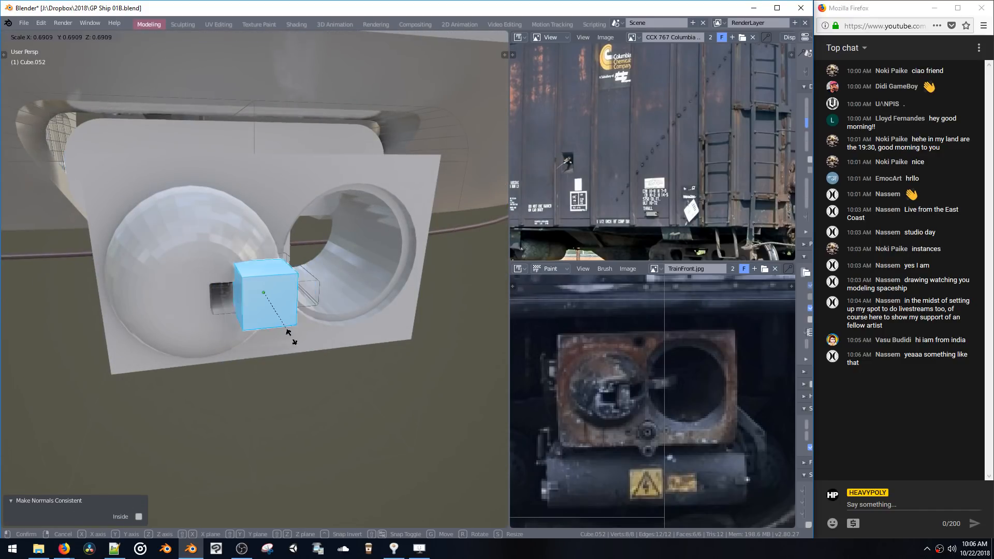
left_click(282, 316)
key("s")
key("z")
left_click(285, 345)
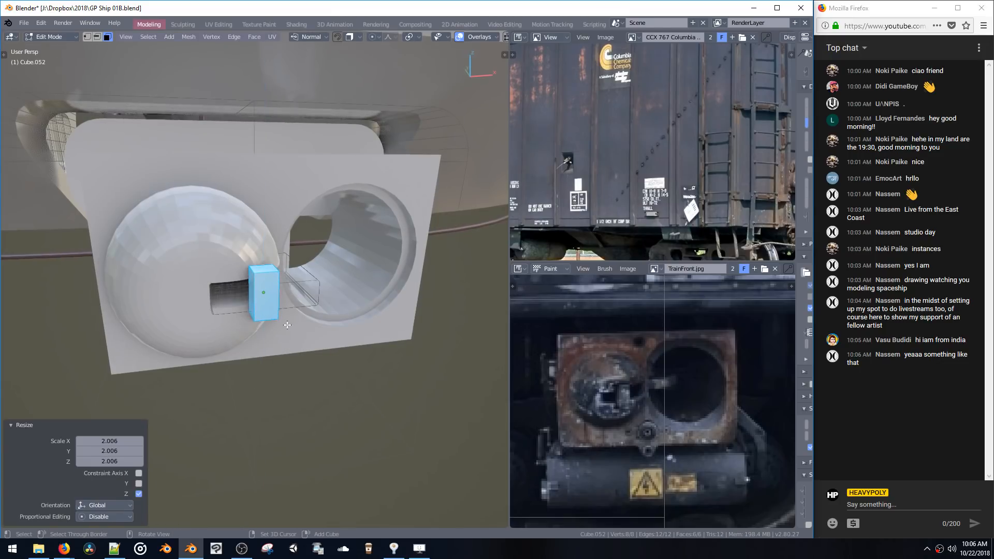
Move the block to the slot's open end in the knob and adjust its depth along Y
mouse_move(292, 296)
middle_mouse_down()
mouse_move(310, 265)
mouse_move(282, 280)
middle_mouse_up()
key("g")
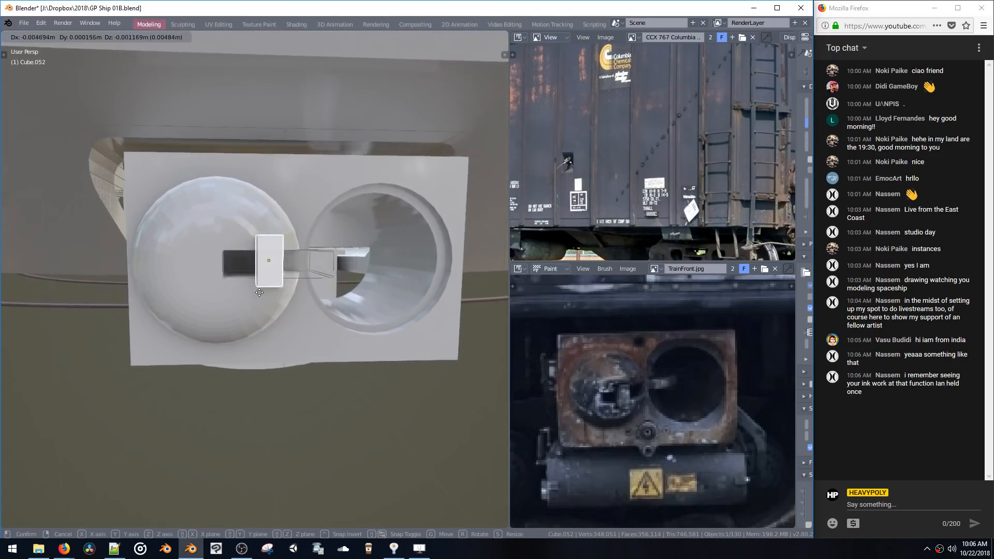
left_click(240, 296)
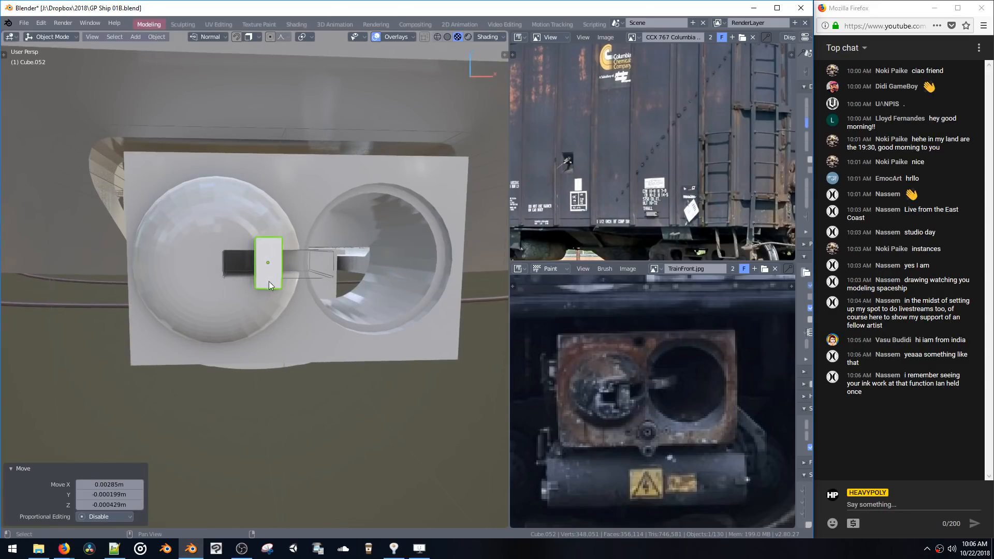
mouse_move(269, 282)
middle_mouse_down()
mouse_move(314, 293)
mouse_move(286, 262)
mouse_move(259, 274)
mouse_move(279, 269)
middle_mouse_up()
key("g")
key("y")
left_click(342, 310)
Try to shift the block's slot-side vertical edge along X
key("Tab")
scroll(278, 269, "up", 4)
key("2")
left_click(274, 286)
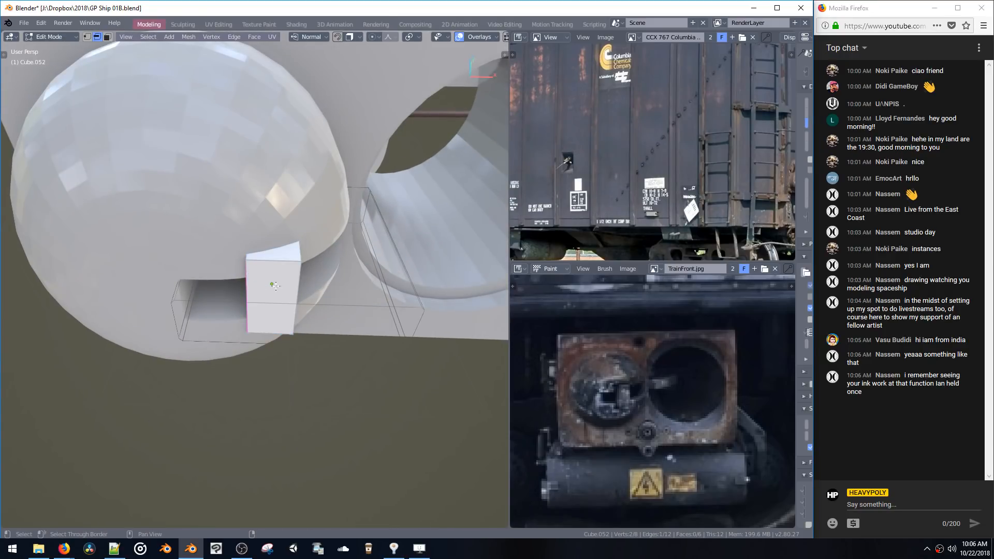
scroll(292, 294, "down", 2)
middle_click_drag(292, 294, 265, 307)
scroll(252, 331, "up", 2)
key("g")
key("x")
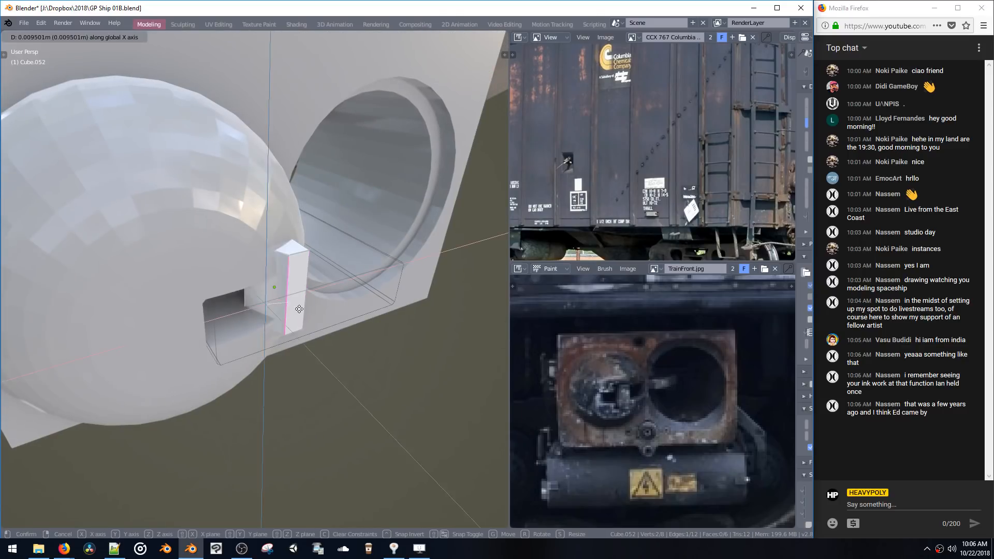
left_click(292, 310)
key("ctrl+z")
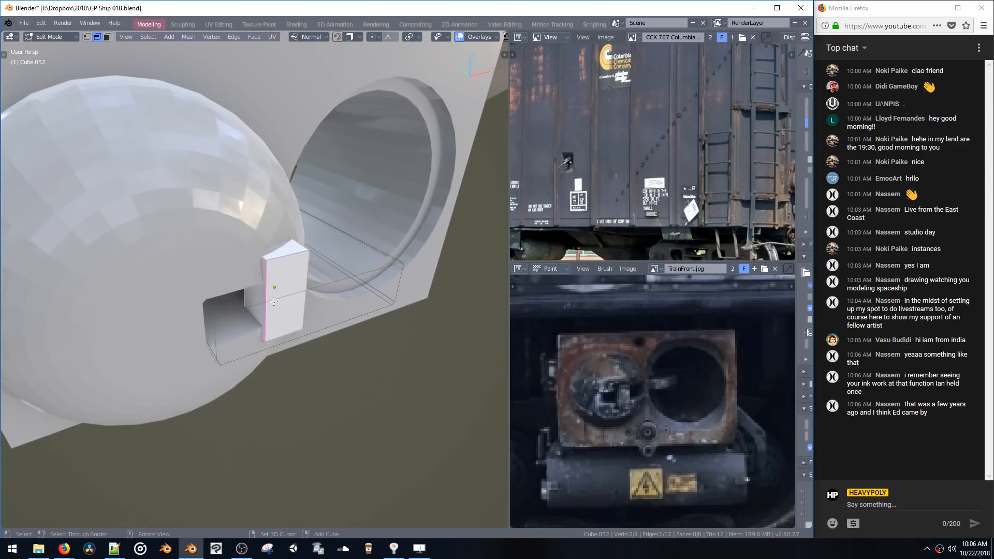
Duplicate the slot cutter's whole mesh and scale the copy down uniformly to 0.377
middle_click_drag(274, 302, 262, 278)
key("space")
left_click(308, 319)
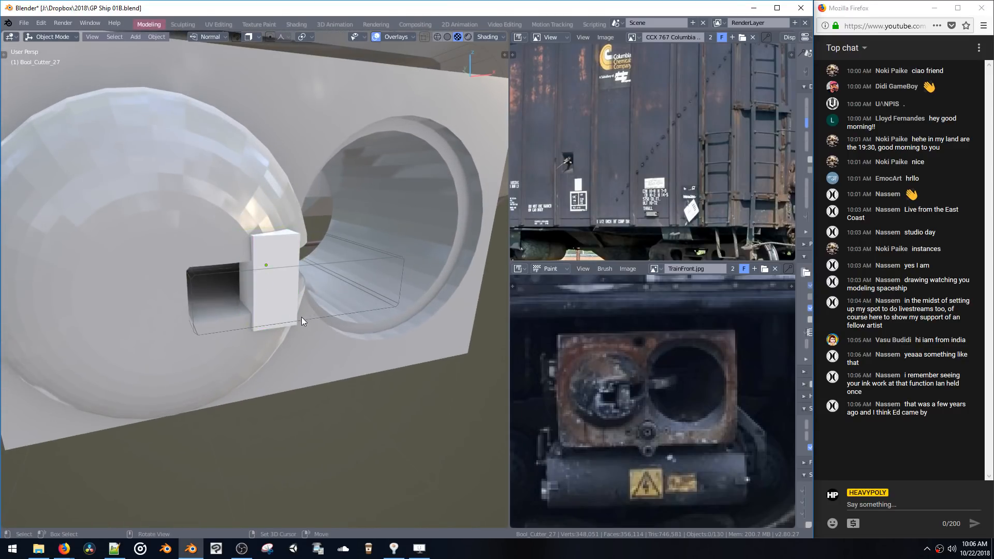
key("Tab")
key("Tab")
left_click(317, 314)
left_click(315, 319)
key("Tab")
key("a")
key("shift+d")
key("z")
left_click(310, 288)
key("s")
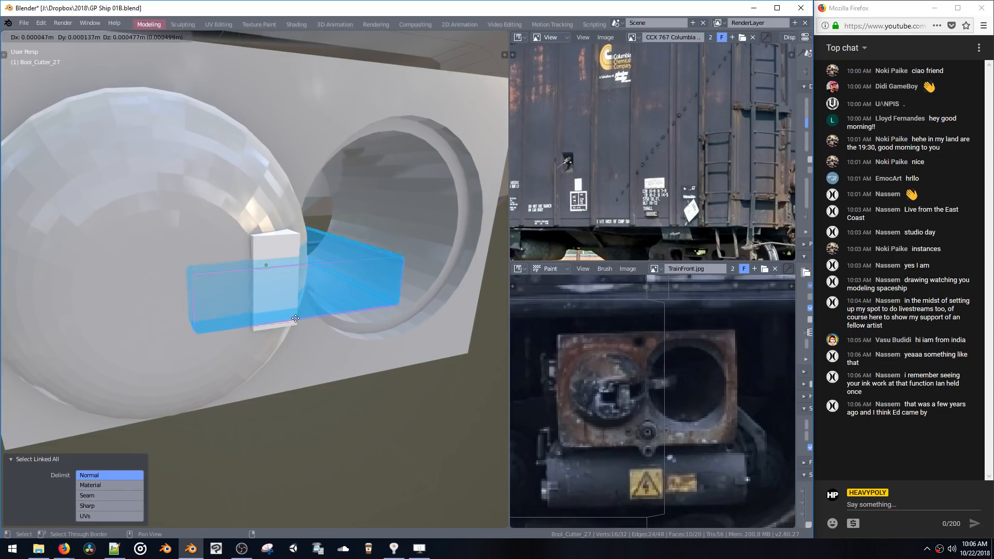
left_click(282, 238)
Position the cutter copy behind the block's upper end along Z and X, shifting it -0.02 m along Y
key("g")
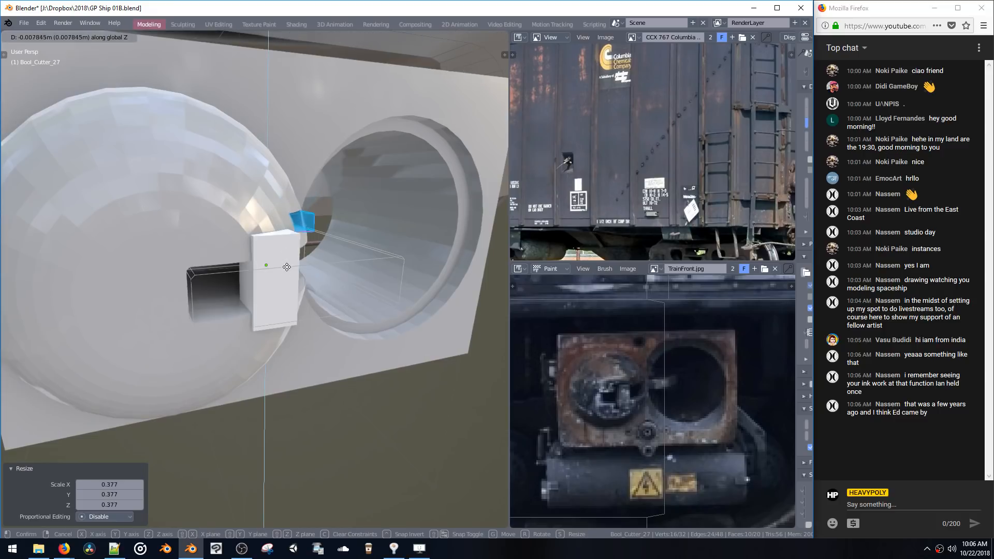
key("z")
left_click(286, 277)
key("g")
key("x")
left_click(256, 275)
middle_click_drag(256, 275, 303, 289)
key("g")
key("y")
left_click(316, 297)
Flatten the cutter copy along Z and align it with the block's upper end
key("s")
key("z")
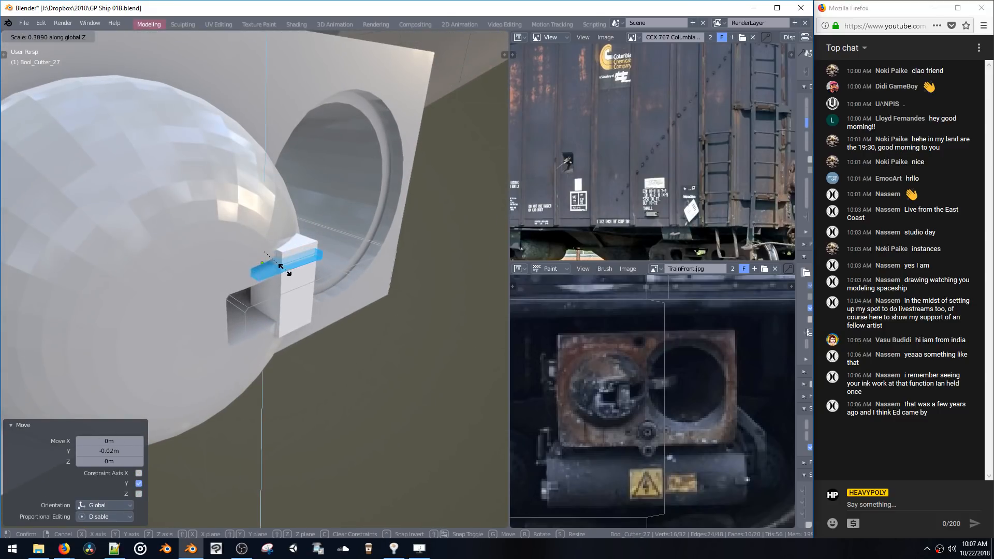
left_click(283, 268)
key("g")
key("z")
left_click(283, 264)
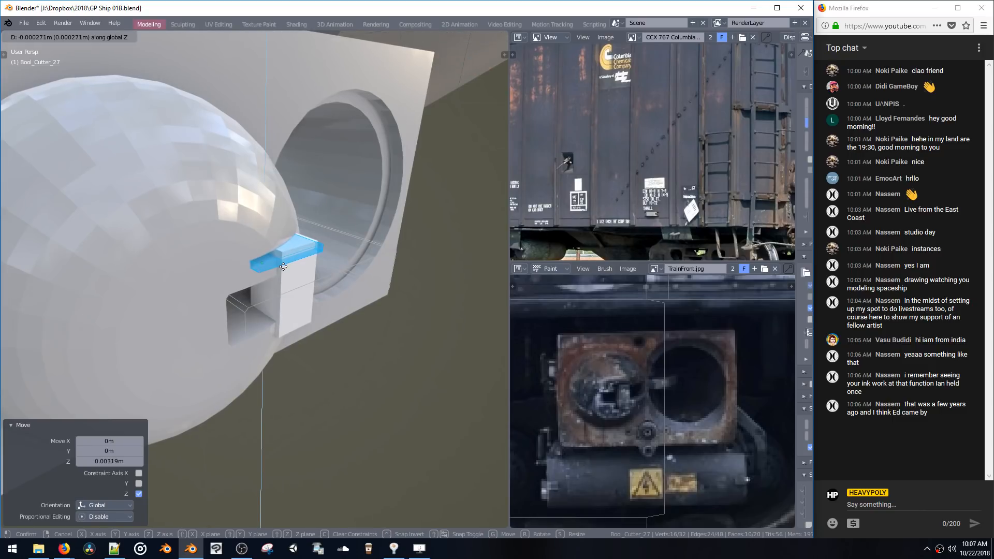
Scale the flattened cutter copy uniformly to 0.761 and nudge it along Z to the block's upper edge
mouse_move(283, 264)
middle_mouse_down()
mouse_move(254, 239)
mouse_move(267, 271)
middle_mouse_up()
key("s")
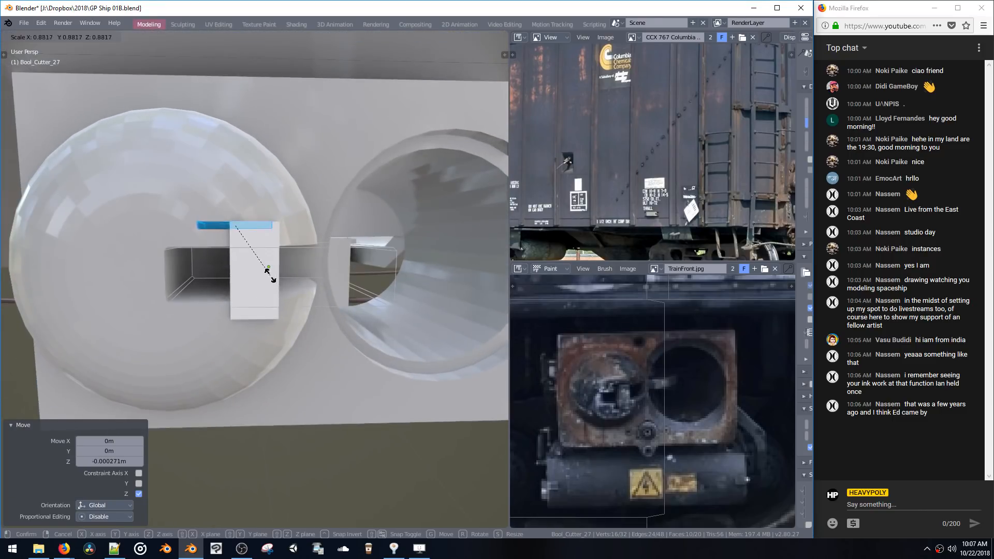
left_click(259, 266)
key("g")
key("z")
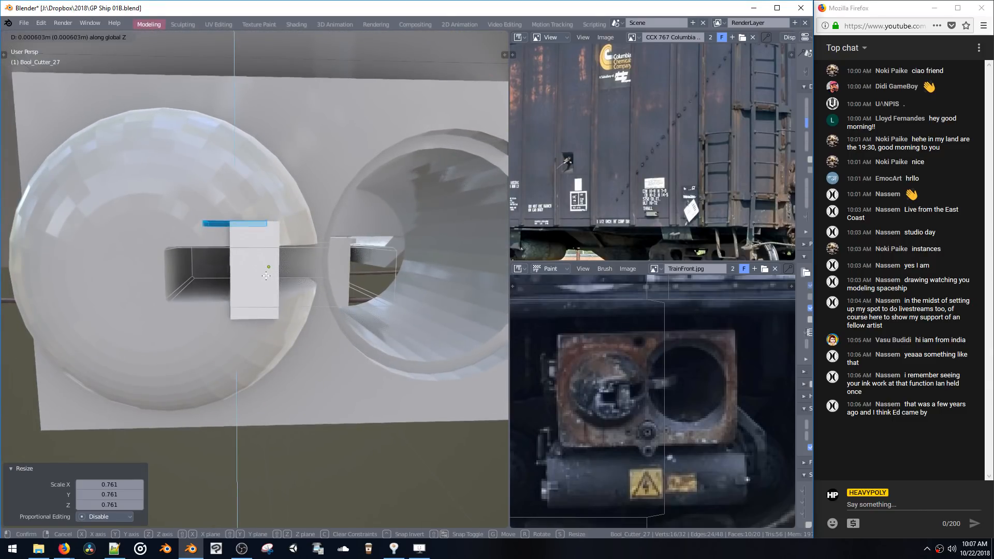
left_click(266, 276)
Mirror the thin slot cutter vertically so a matching groove is cut at the block's lower end
mouse_move(266, 276)
middle_mouse_down()
mouse_move(274, 256)
mouse_move(273, 272)
middle_mouse_up()
key("shift+x")
left_click(262, 316)
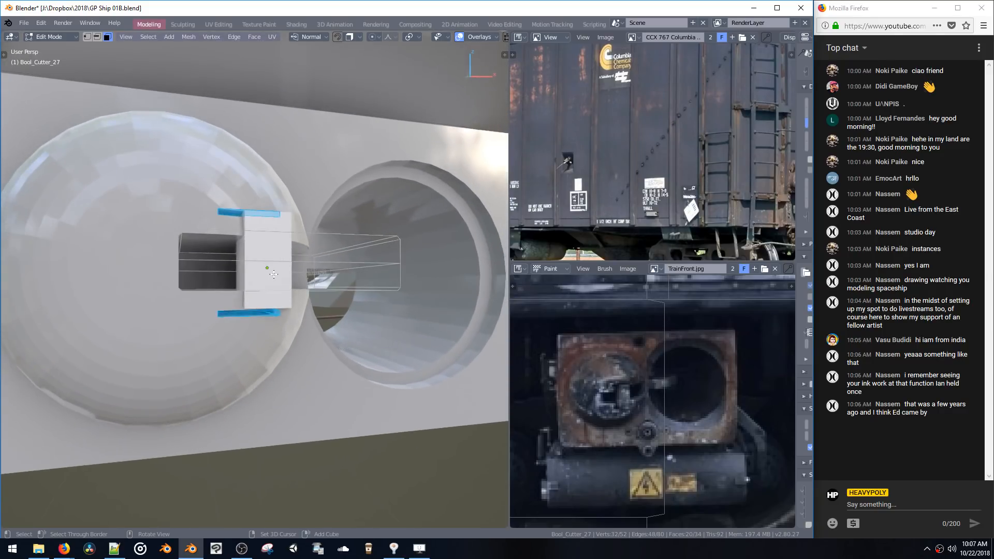
Switch from the slot cutter to the block and shift it slightly down along Z to sit between the two grooves
key("ctrl+space")
left_click(269, 304)
key("ctrl+space")
left_click(299, 281)
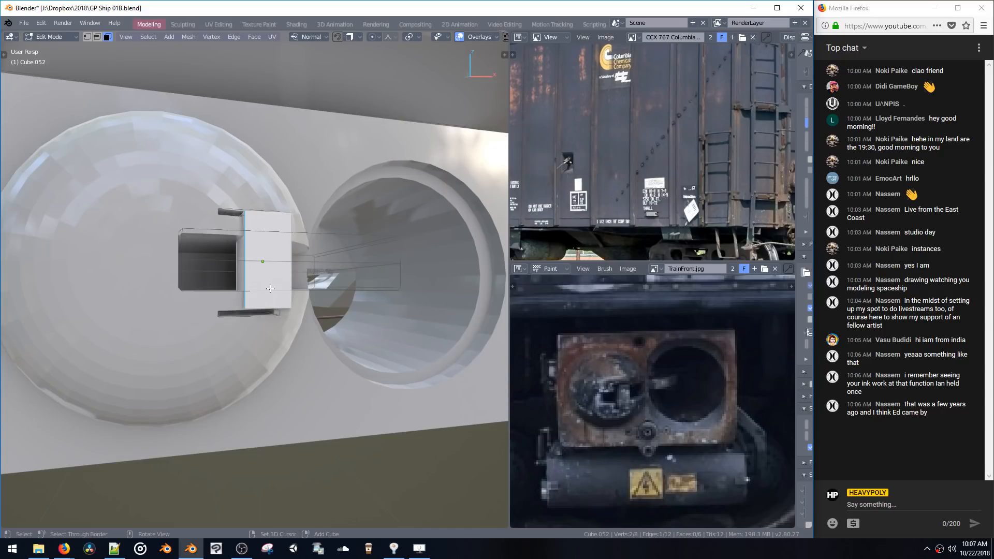
key("a")
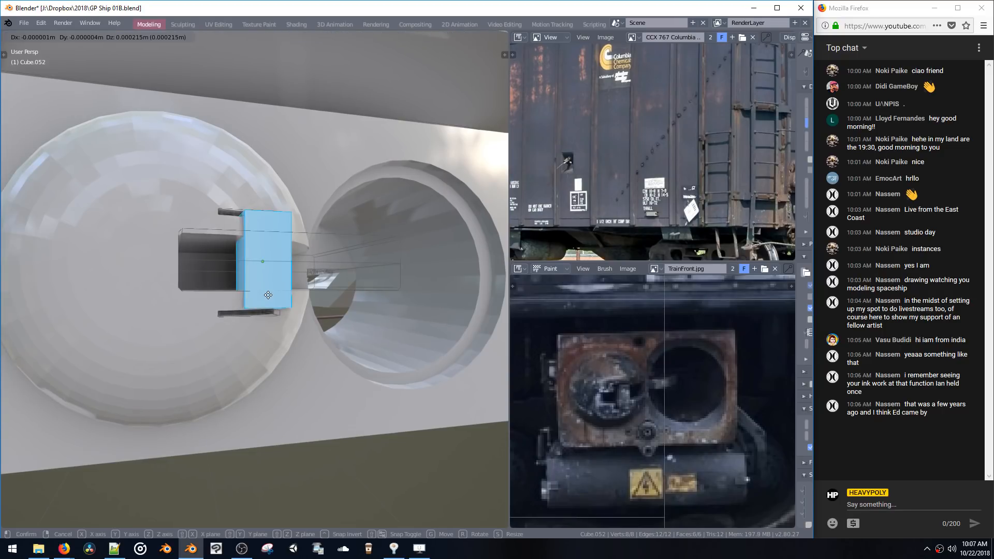
key("Tab")
key("g")
key("z")
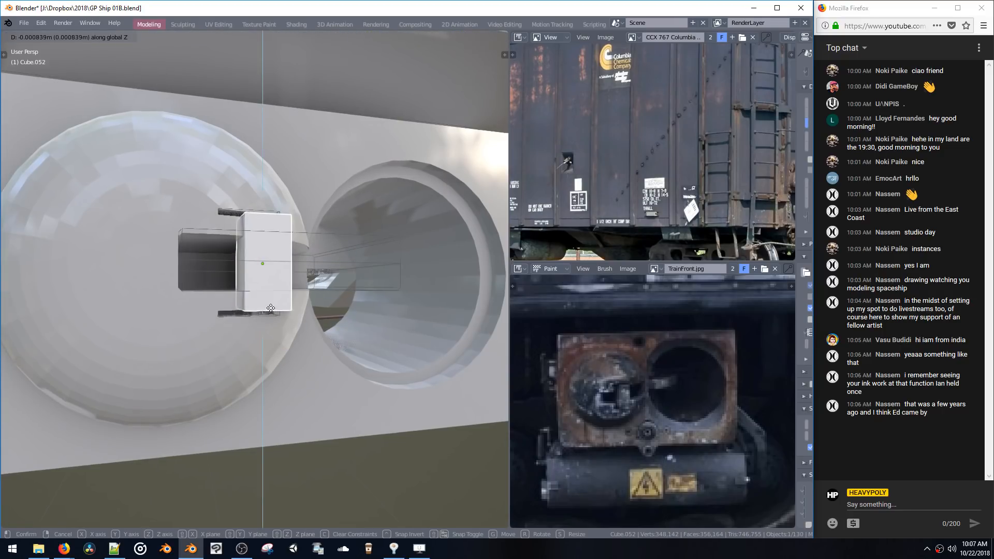
left_click(271, 314)
Stretch the block's whole mesh along Z to about 1.09 so its ends reach the grooves
key("space")
left_click(312, 278)
key("s")
key("z")
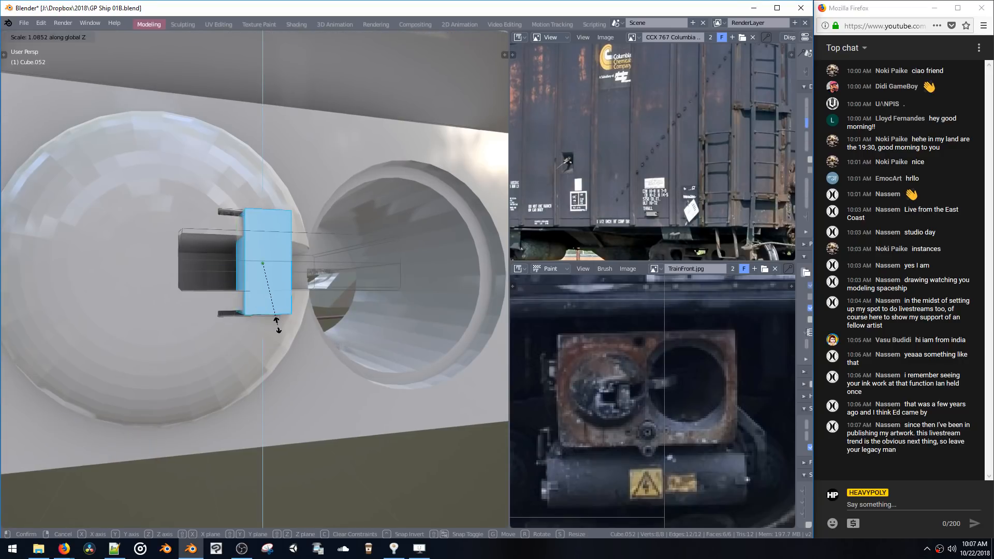
left_click(279, 331)
key("Tab")
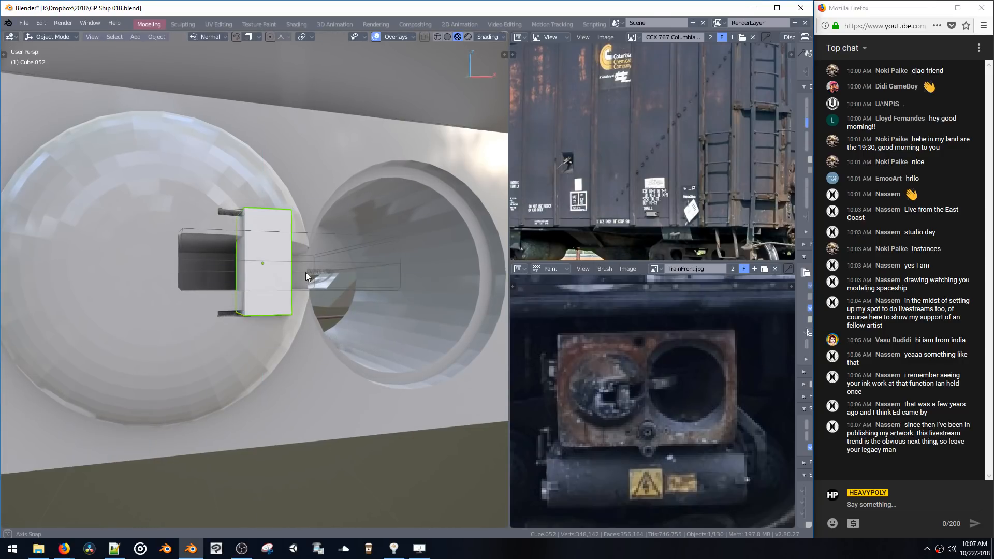
Narrow the block's front by scaling its two front vertical edges along X to about 0.42 and again by 1.096
middle_click_drag(305, 272, 279, 295)
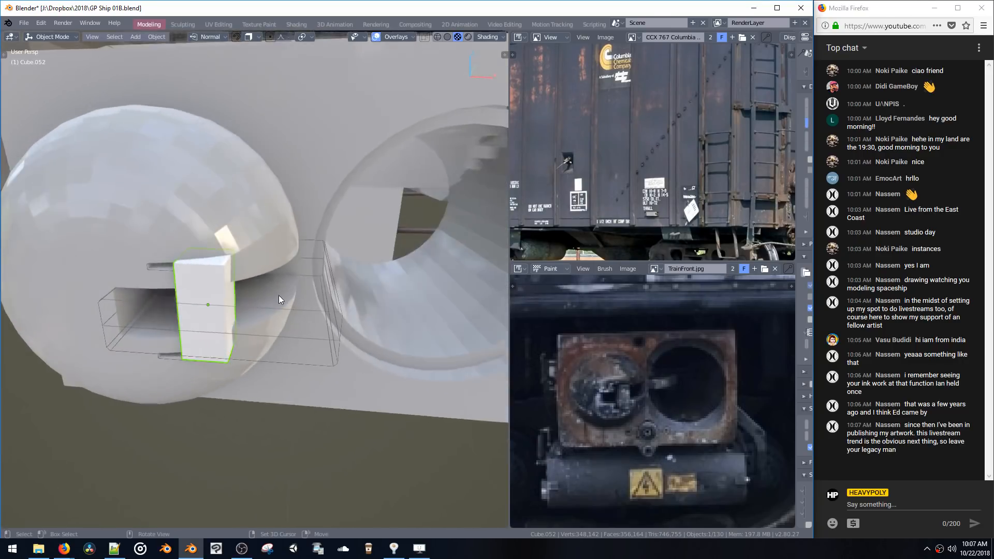
key("space")
left_click(288, 234)
middle_click_drag(288, 234, 292, 253)
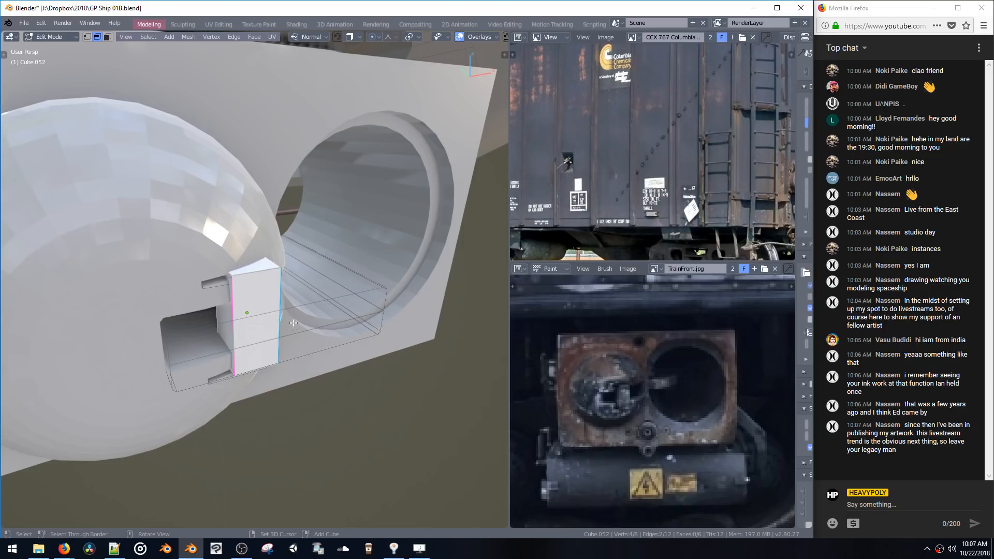
middle_click_drag(265, 327, 267, 323)
key("s")
key("x")
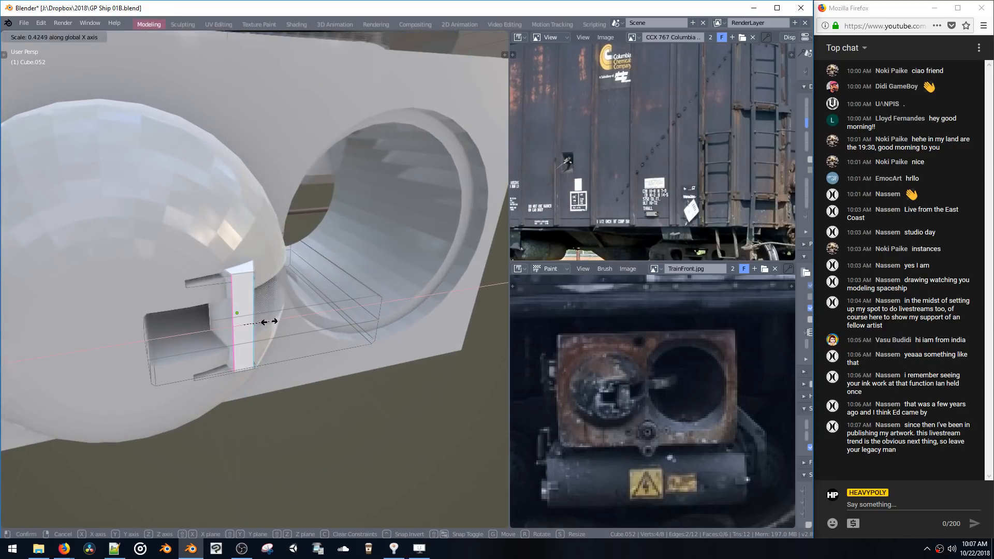
left_click(276, 321)
key("s")
key("x")
left_click(286, 326)
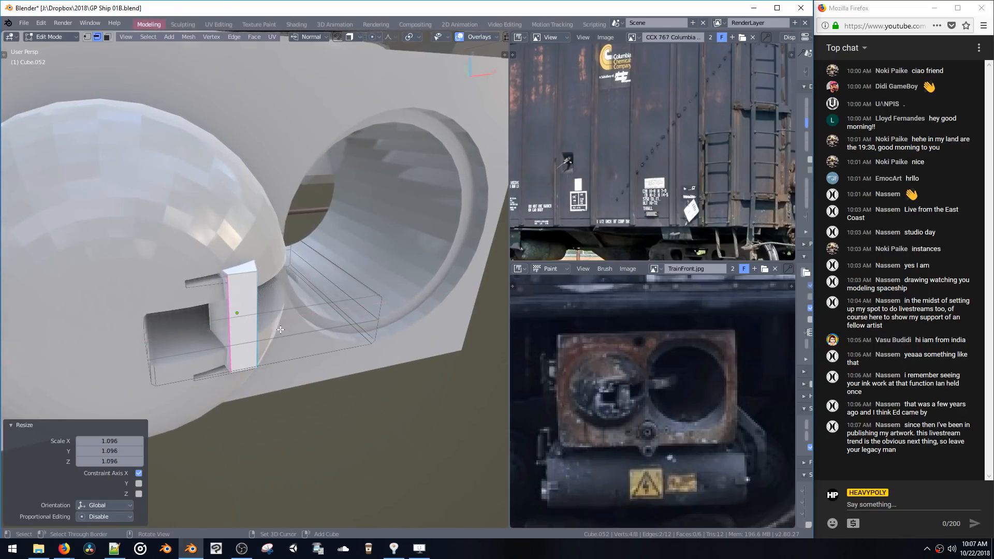
Bevel the block's front vertical edges with an offset of 0.005 and 5 segments
key("ctrl+b")
scroll(327, 368, "up", 1)
left_click(310, 357)
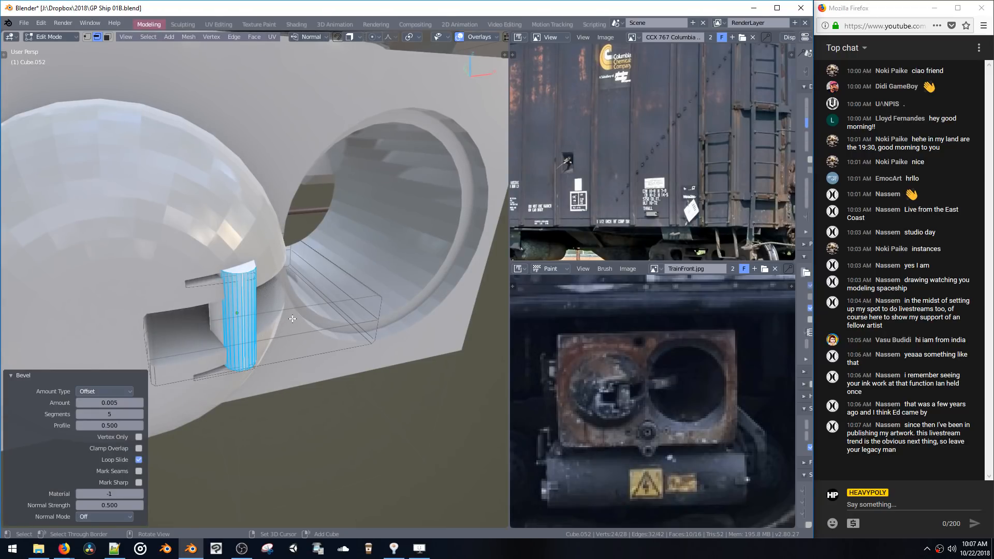
Bevel the block's rear vertical edges with an offset of 0.009 and 5 segments, and finish editing the mesh
middle_click_drag(293, 320, 230, 297)
left_click(229, 323)
key("ctrl+b")
scroll(288, 340, "up", 4)
left_click(288, 340)
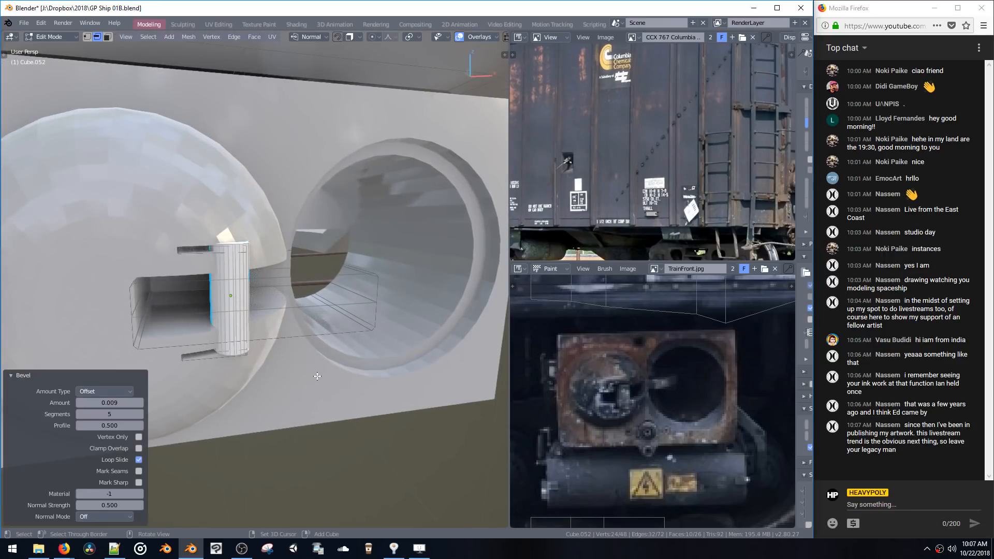
mouse_move(288, 340)
middle_mouse_down()
mouse_move(366, 417)
mouse_move(322, 371)
mouse_move(277, 345)
middle_mouse_up()
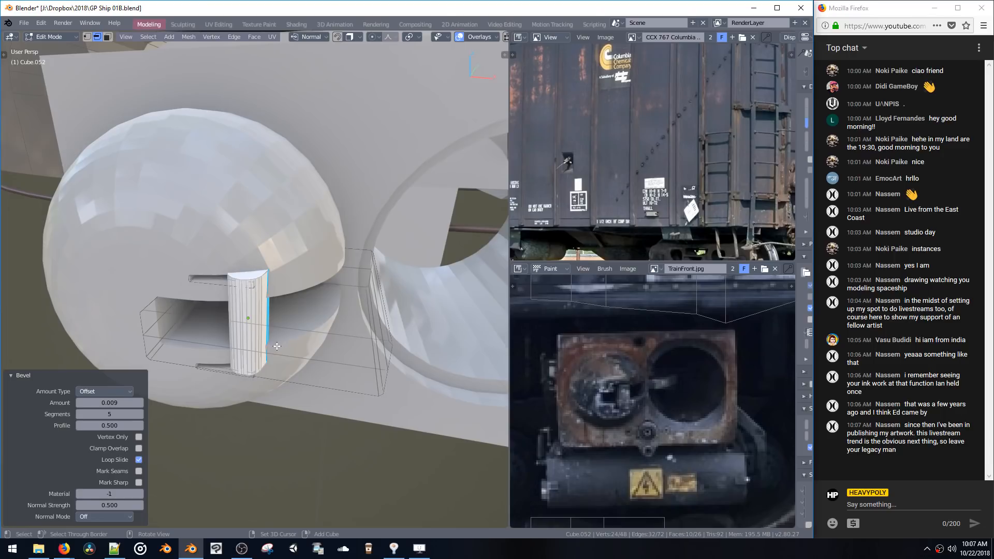
middle_click_drag(312, 259, 318, 285, "shift")
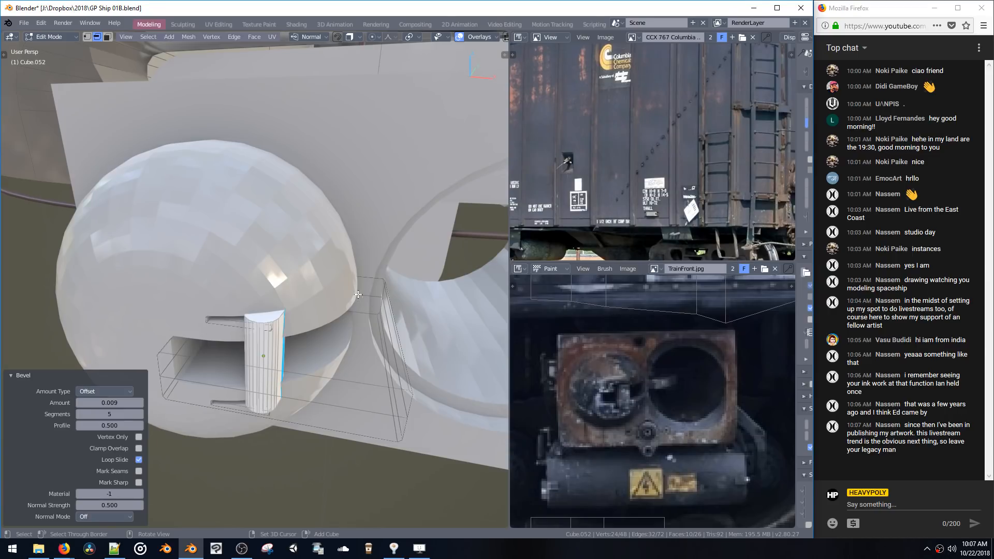
middle_click_drag(357, 295, 330, 308)
key("z")
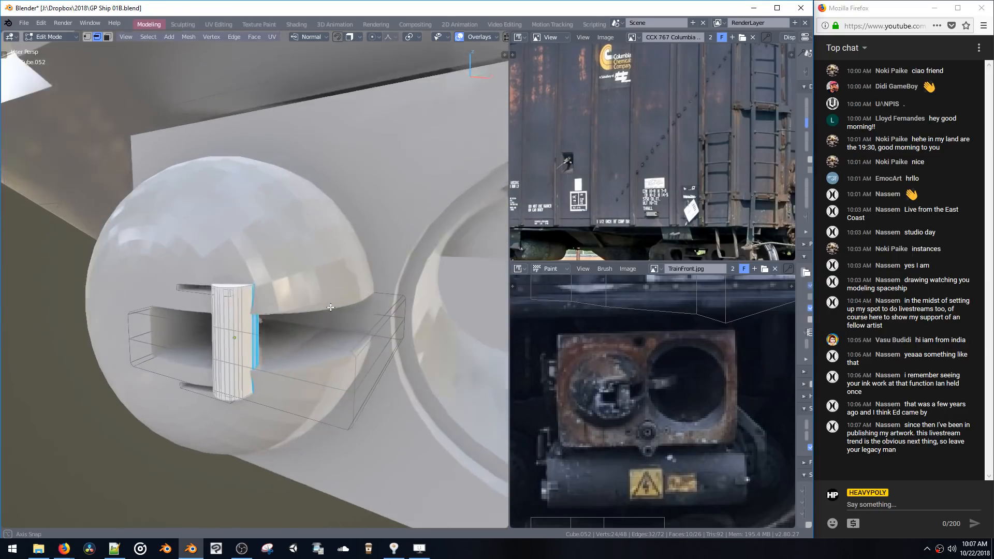
key("Tab")
middle_click_drag(333, 363, 341, 334)
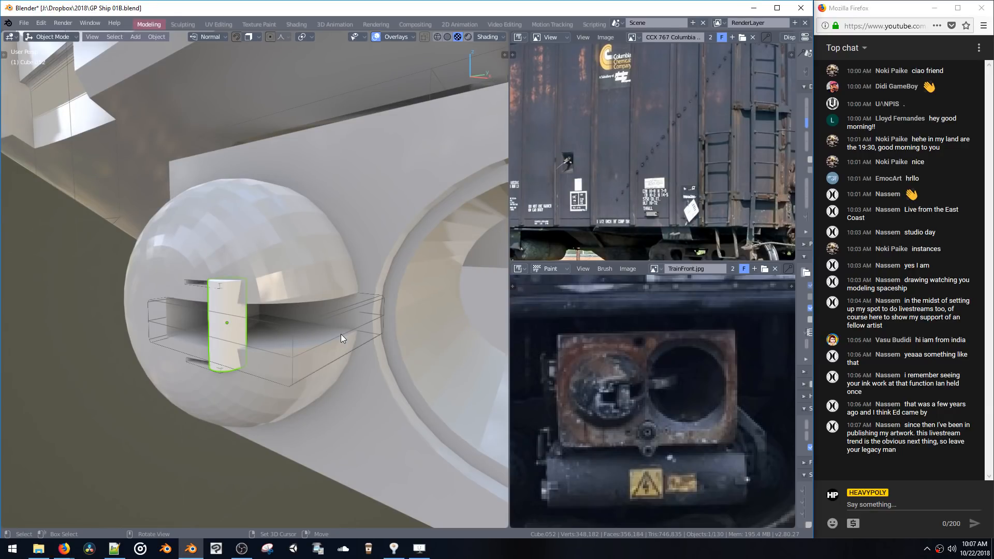
mouse_move(342, 256)
middle_mouse_down()
mouse_move(352, 246)
mouse_move(324, 272)
mouse_move(357, 253)
mouse_move(344, 244)
mouse_move(336, 269)
middle_mouse_up()
Scale the pair of thin slot cutters along Z to about 0.81 to bring the two grooves closer together
left_click(296, 263)
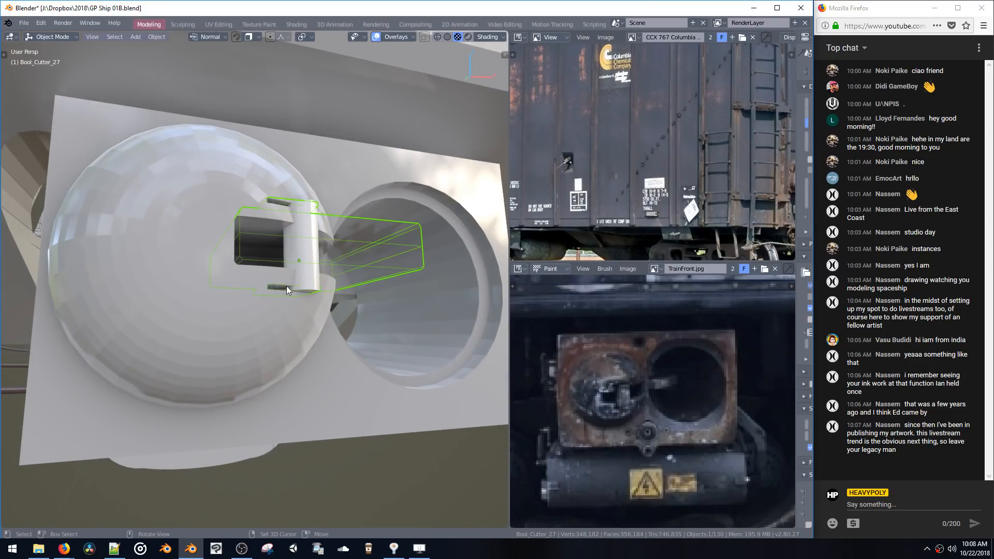
key("Tab")
key("Tab")
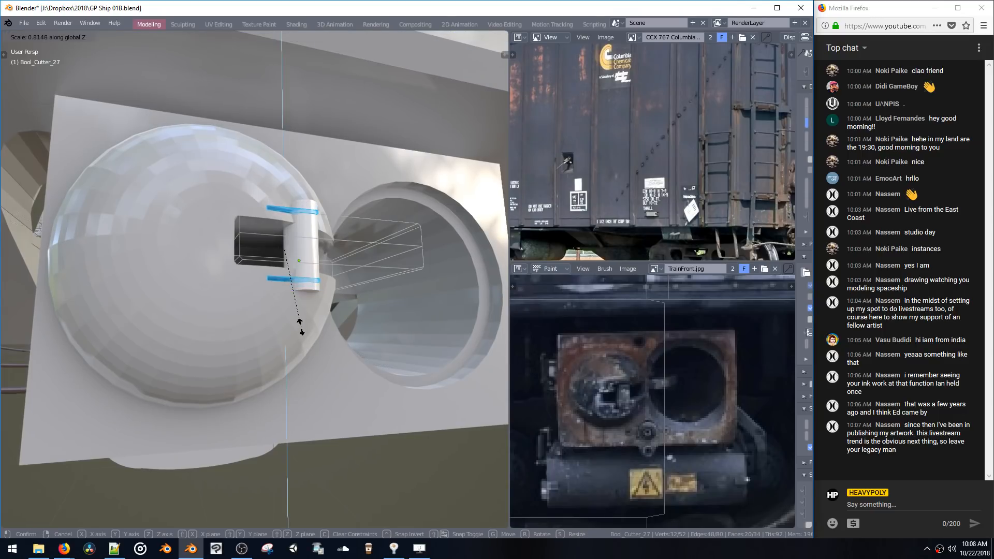
left_click(308, 288)
Scale the block's entire linked mesh along Z to 0.802 to match the groove spacing
key("Tab")
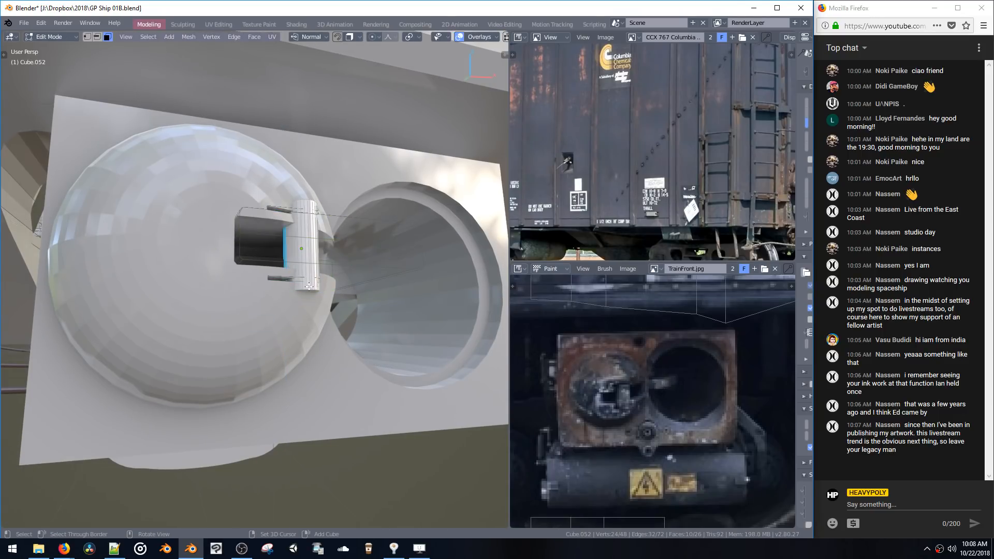
key("s")
key("z")
key("Escape")
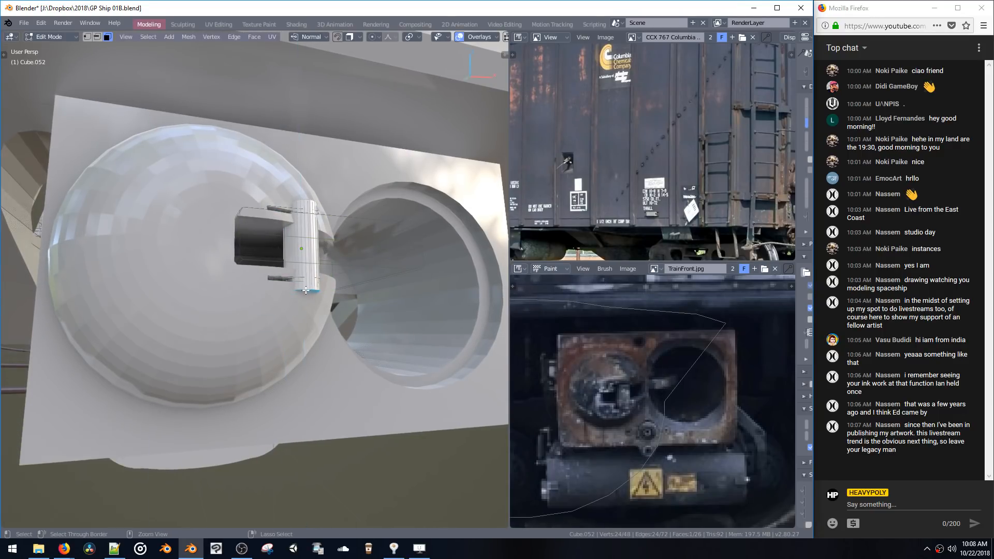
key("ctrl+l")
key("s")
key("z")
left_click(304, 287)
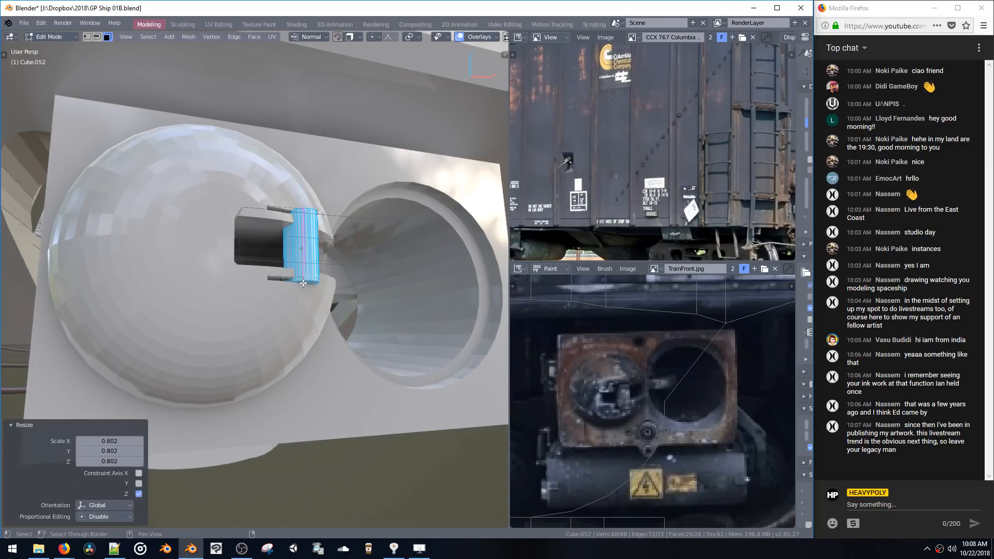
Bevel the rim edges at both ends of the rounded block with a single segment of about 0.0013 offset
middle_click_drag(304, 285, 275, 255)
left_click(269, 248)
key("2")
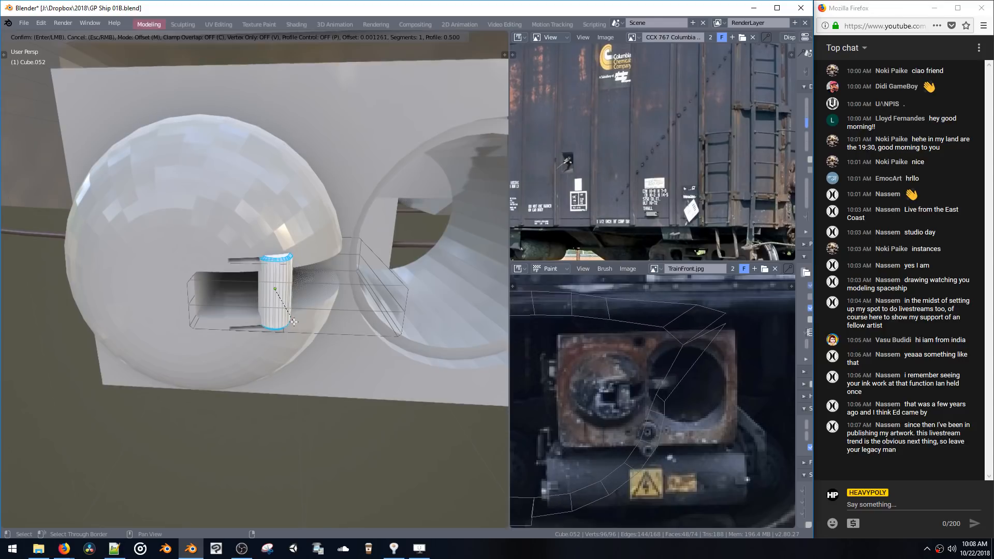
key("ctrl+b")
left_click(293, 321)
mouse_move(292, 321)
middle_mouse_down()
mouse_move(304, 288)
mouse_move(298, 322)
middle_mouse_up()
key("Tab")
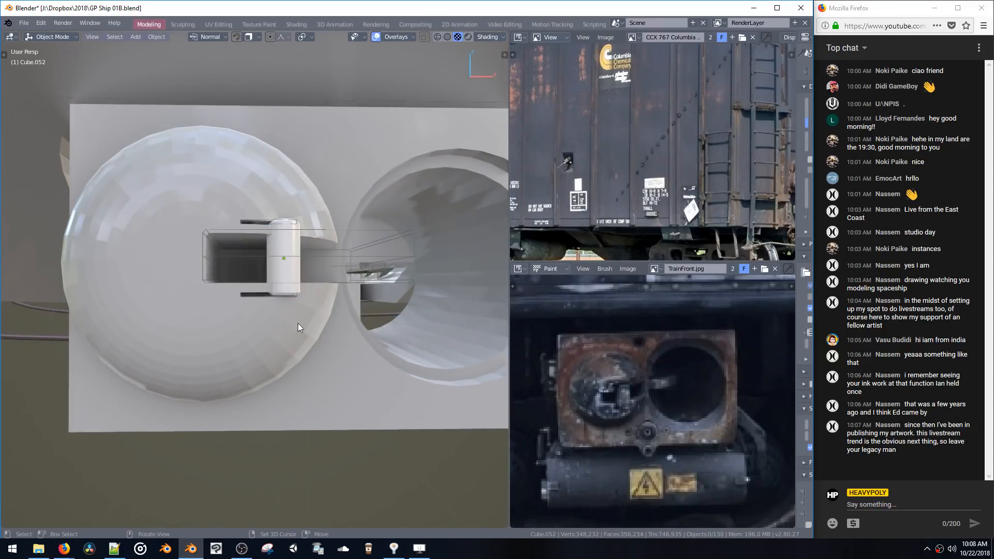
Move the rounded block -0.000614 m along Z to align it with the grooves, and deselect it
key("z")
key("g")
key("z")
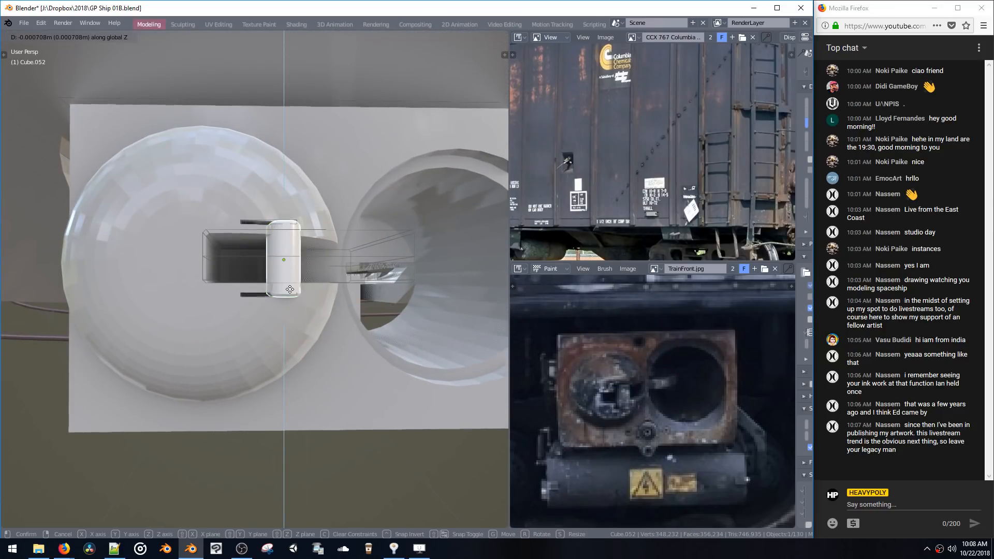
left_click(290, 289)
scroll(310, 275, "up", 4)
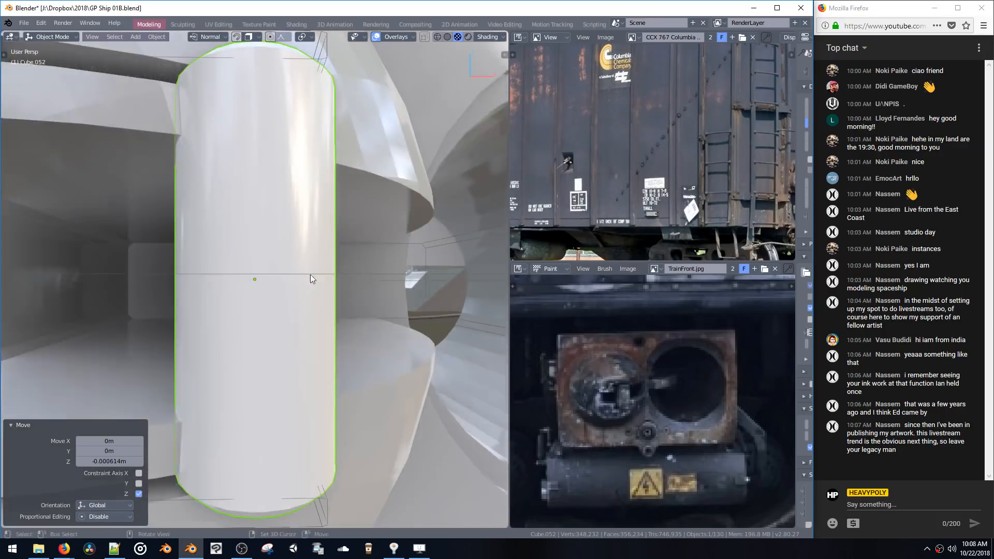
scroll(338, 362, "down", 4)
middle_click_drag(328, 307, 295, 332)
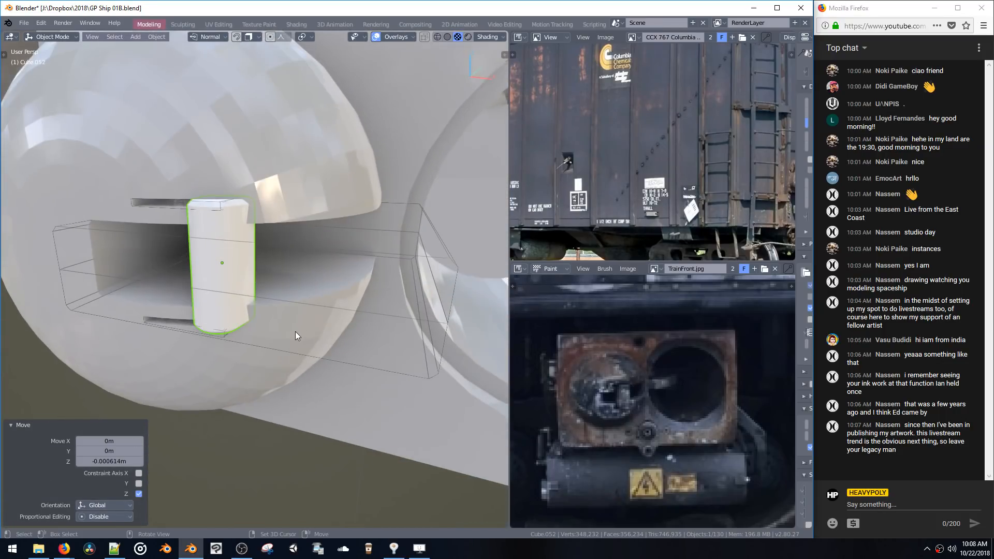
left_click(296, 327)
scroll(296, 327, "down", 3)
middle_click_drag(288, 215, 309, 307)
Add a 24-sided cylinder at the mounting plate's lower edge within the coupler mesh and scale it to 0.08
left_click(256, 276)
key("ctrl+Tab")
left_click(368, 235)
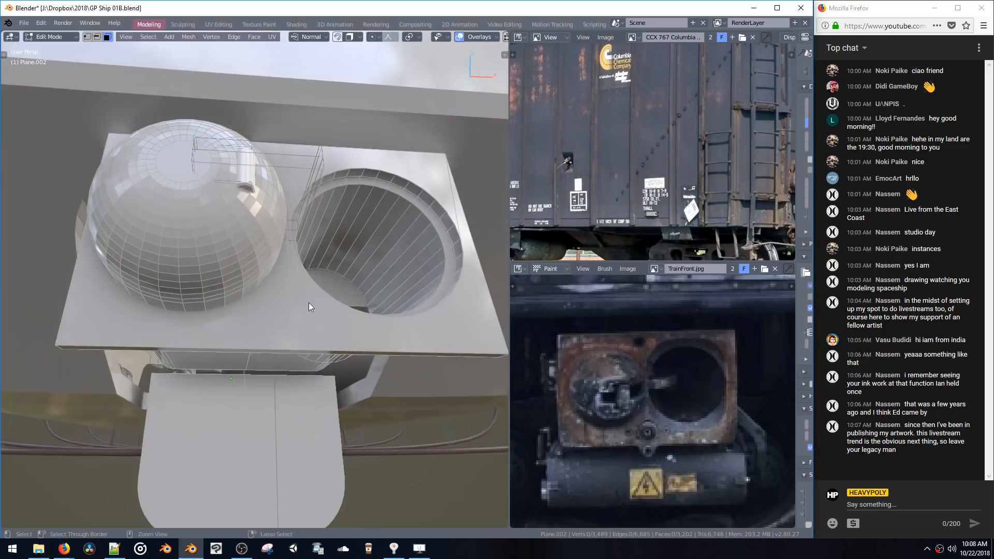
key("1")
left_click(193, 171)
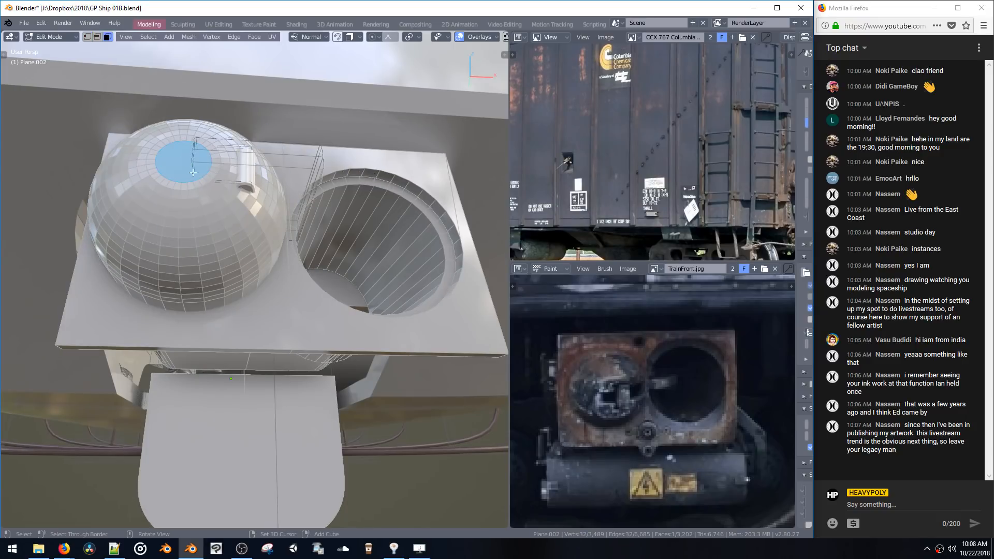
key("1")
left_click(291, 347)
key("shift+a")
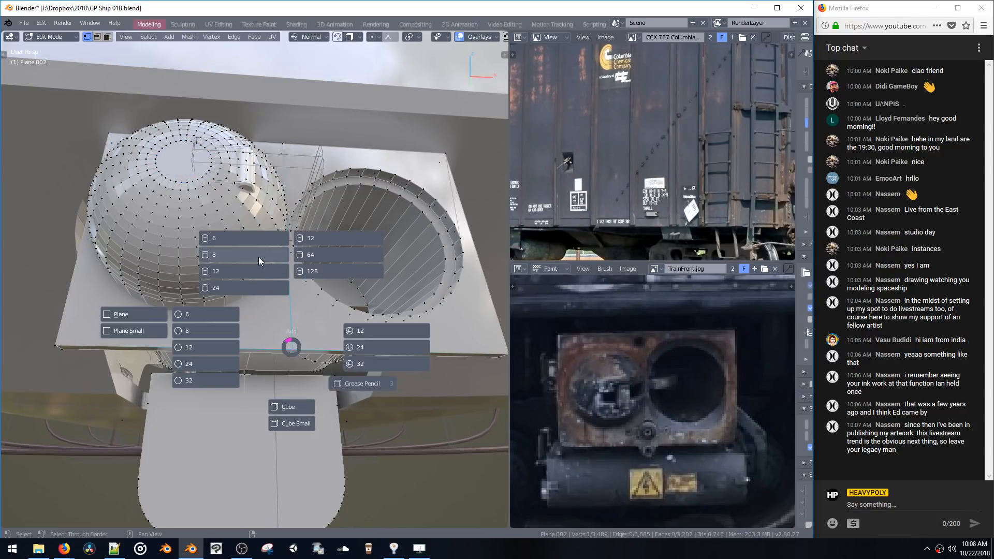
left_click(244, 288)
type("s.08")
key("Return")
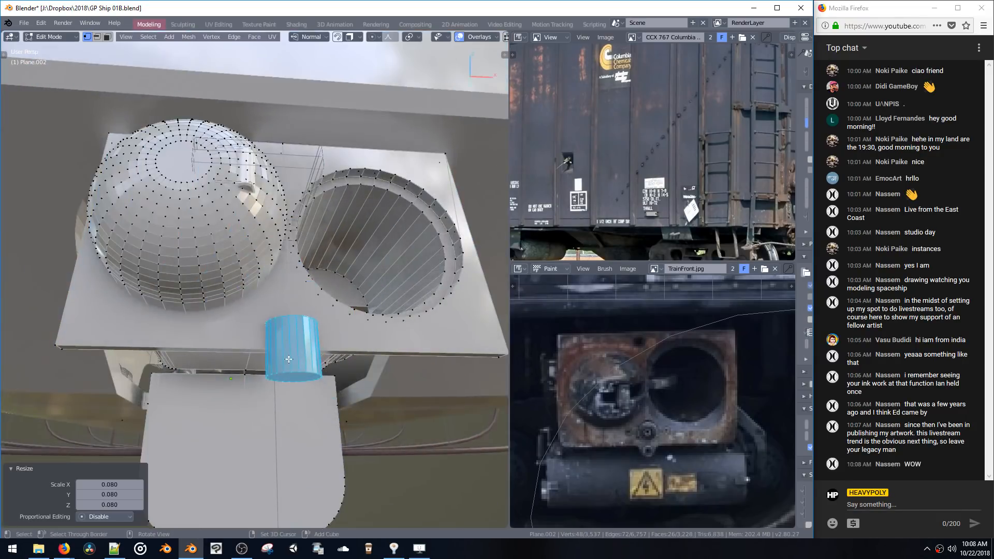
Rotate the new cylinder 90° about X to face forward, and scale it down by 0.579 and 0.716
key("s")
left_click(305, 392)
key("ctrl+alt+r")
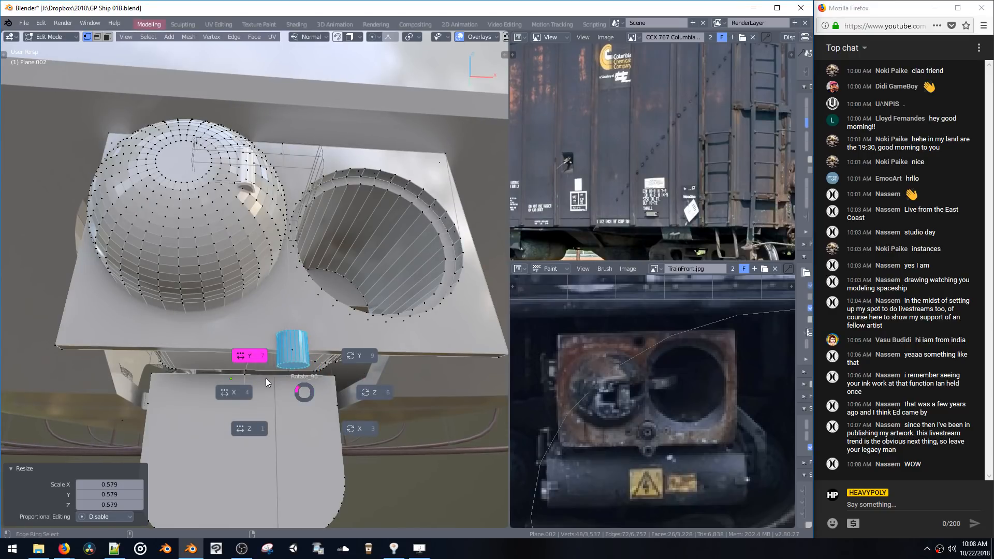
left_click(355, 429)
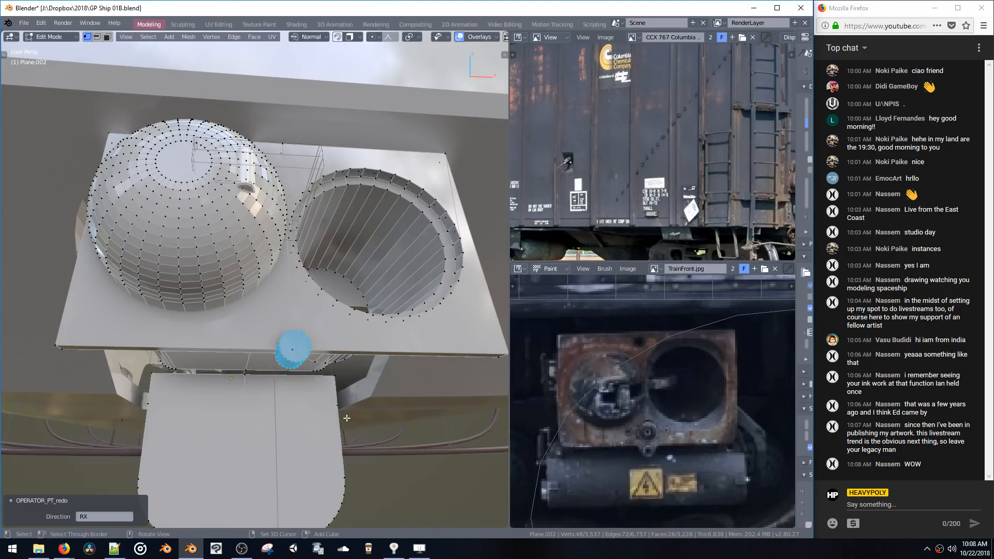
middle_click_drag(306, 414, 308, 357)
key("s")
left_click(311, 379)
Duplicate the small cylinder 0.0273 m up along Z onto the plate and enlarge the copy to about 1.4
key("shift+d")
key("z")
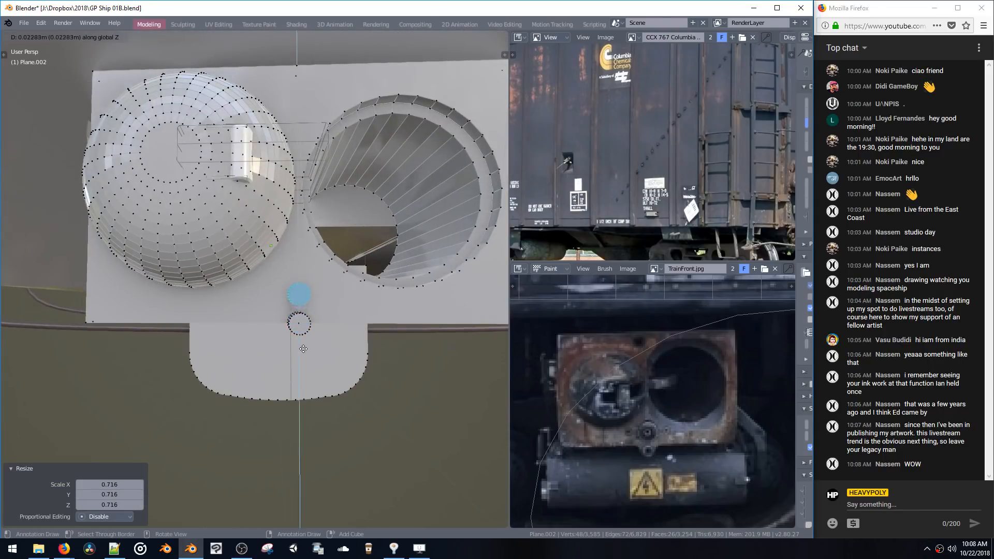
left_click(307, 350)
key("s")
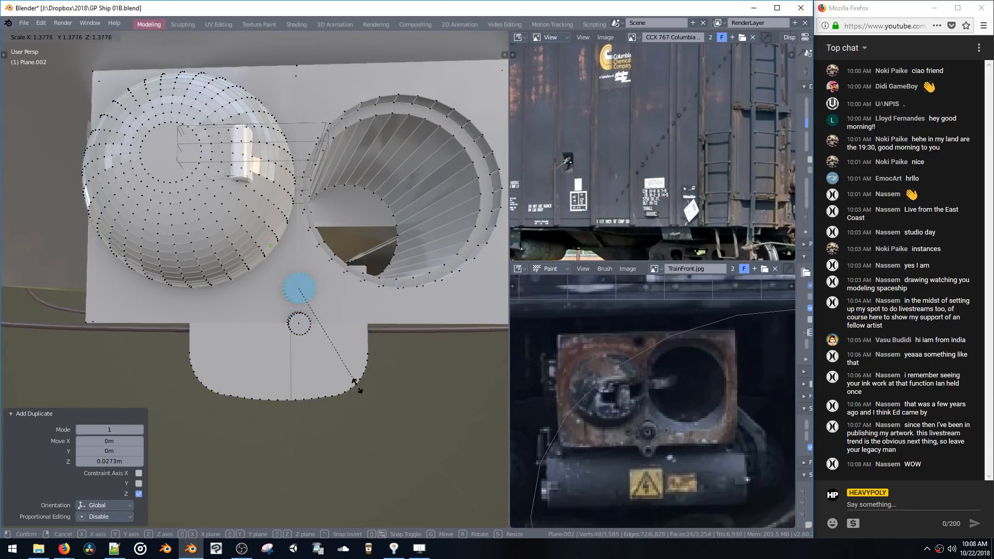
left_click(365, 394)
middle_click_drag(373, 404, 298, 293)
Select the whole lower small cylinder and move it -0.0122 m along Z below the plate's edge
double_click(272, 303)
left_click(308, 286)
key("ctrl+l")
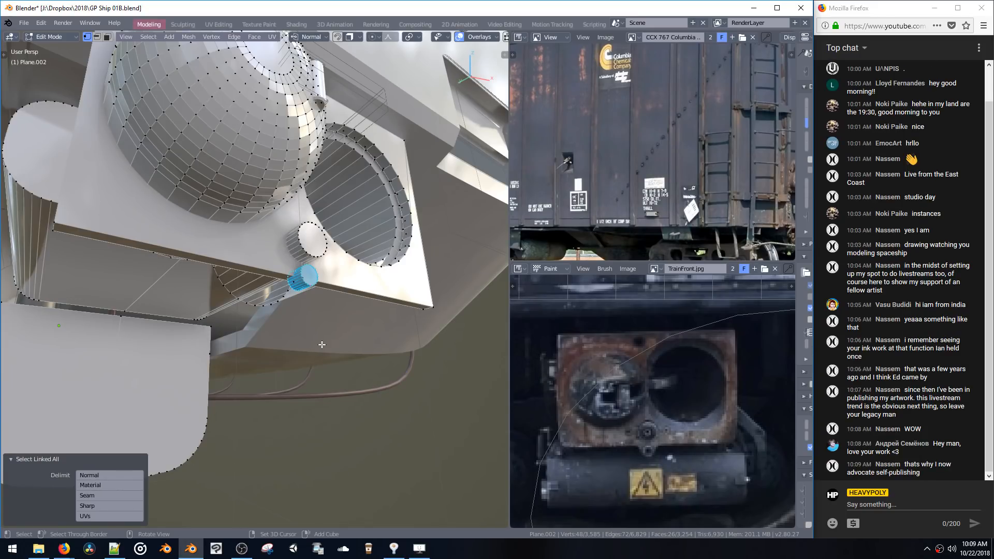
middle_click_drag(319, 281, 313, 309)
key("g")
key("z")
left_click(313, 346)
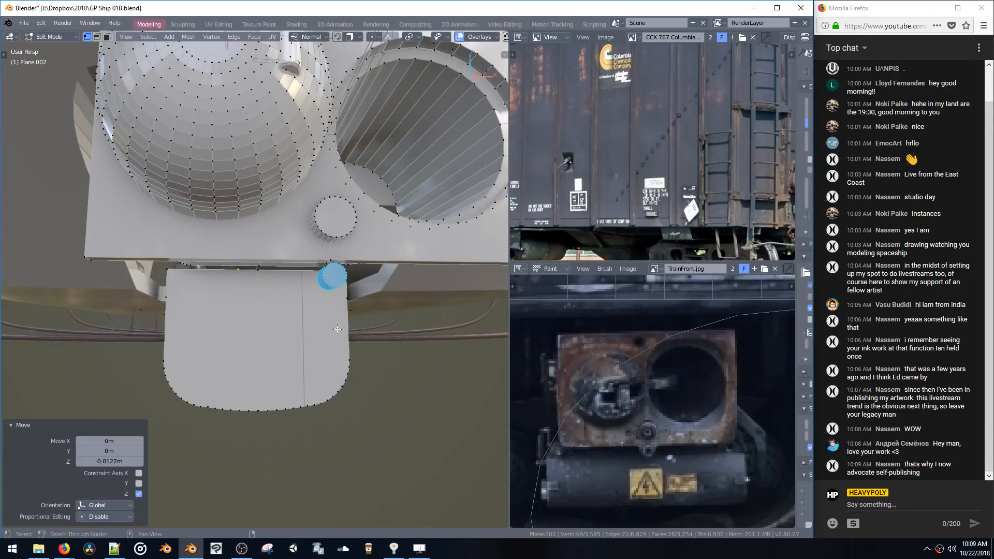
Add one edge loop around the lower small cylinder near its back end, slid to factor 0.762
middle_click_drag(313, 346, 299, 290)
key("KP_Decimal")
key("g")
middle_click_drag(299, 290, 310, 235)
left_click(322, 292)
left_click(303, 264)
left_click(289, 267)
key("g")
left_click(292, 278)
key("ctrl+r")
left_click(307, 257)
left_click(340, 256)
Shift the new edge loop along Y, and move the cylinder's back end section 0.000587 m along Y
key("g")
key("y")
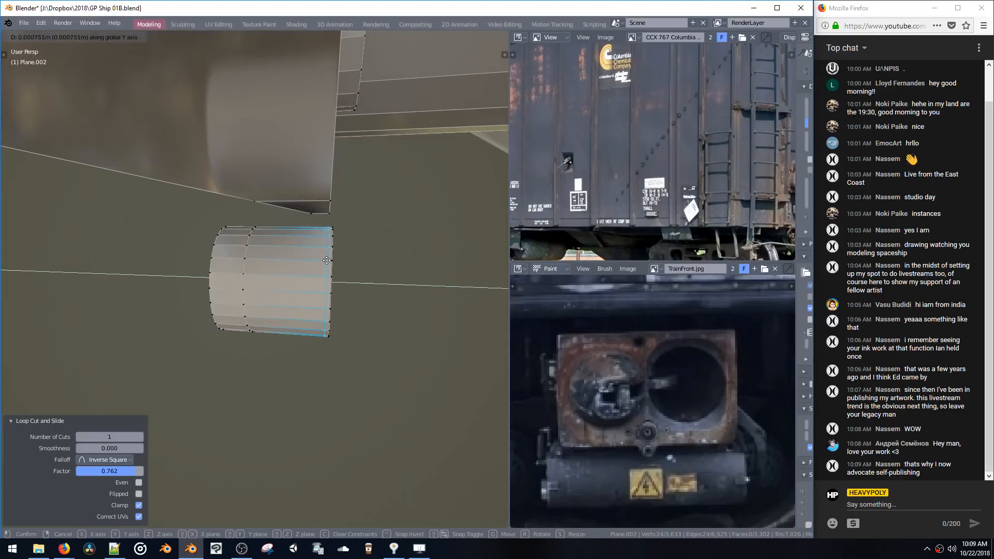
left_click(311, 234)
left_click_drag(311, 219, 357, 349)
key("g")
key("y")
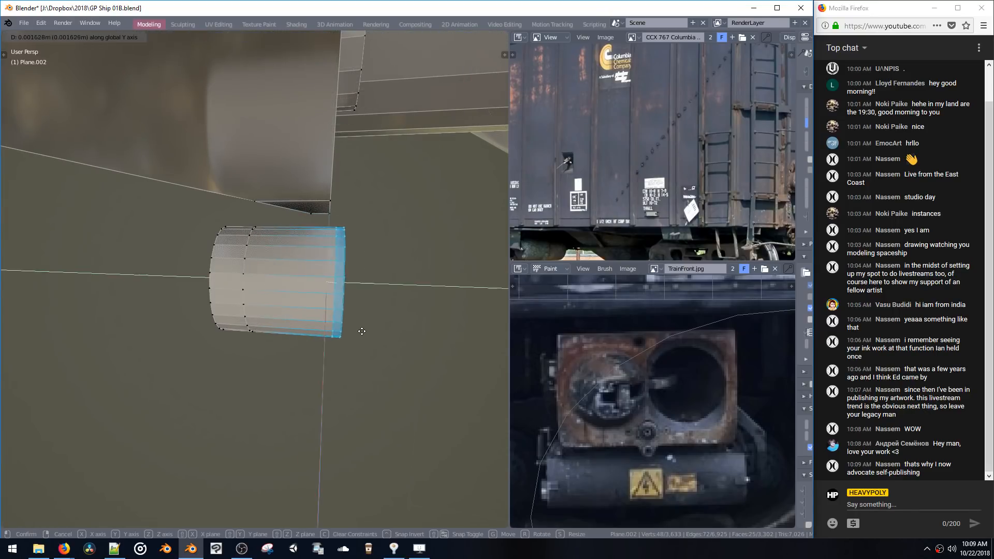
left_click(340, 327)
middle_click_drag(333, 326, 369, 312)
Extrude the faces of the cylinder's back band outward by about 0.0016 to form a flange
key("Tab")
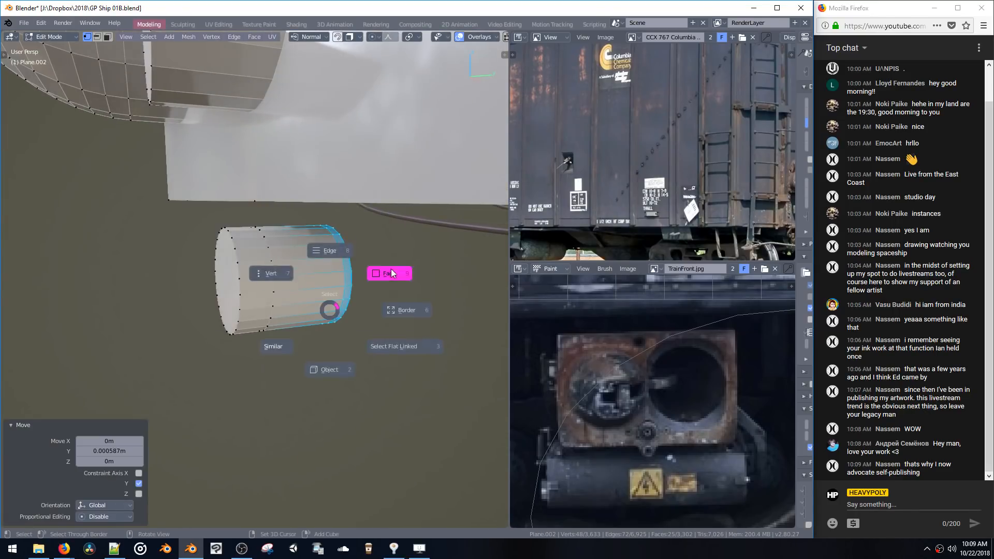
left_click(390, 269)
middle_click_drag(303, 273, 332, 317)
key("e")
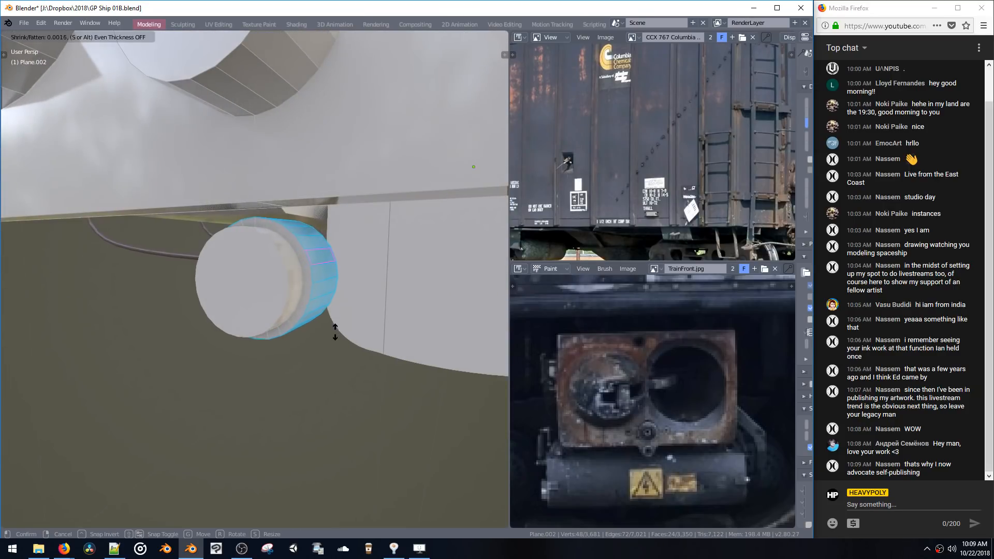
left_click(335, 334)
Extrude the upper half of the flange's rim faces by 0.002 and move them 0.014 m up along Z
left_click(324, 289)
middle_click_drag(309, 276, 174, 293)
left_click(183, 271, "ctrl")
key("e")
left_click(235, 311)
key("g")
key("z")
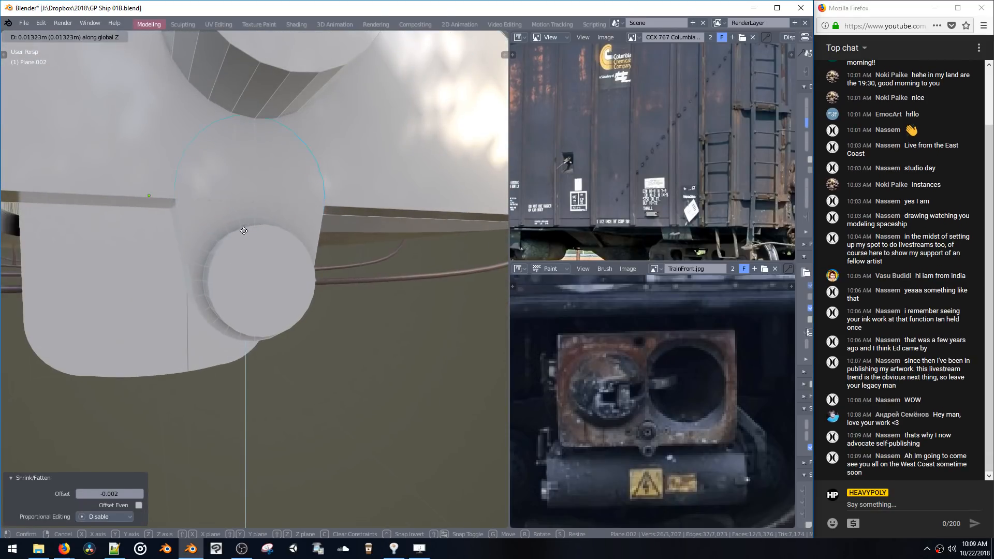
left_click(245, 228)
Scale the raised flange faces wider along X to form a tapered bracket tab
key("s")
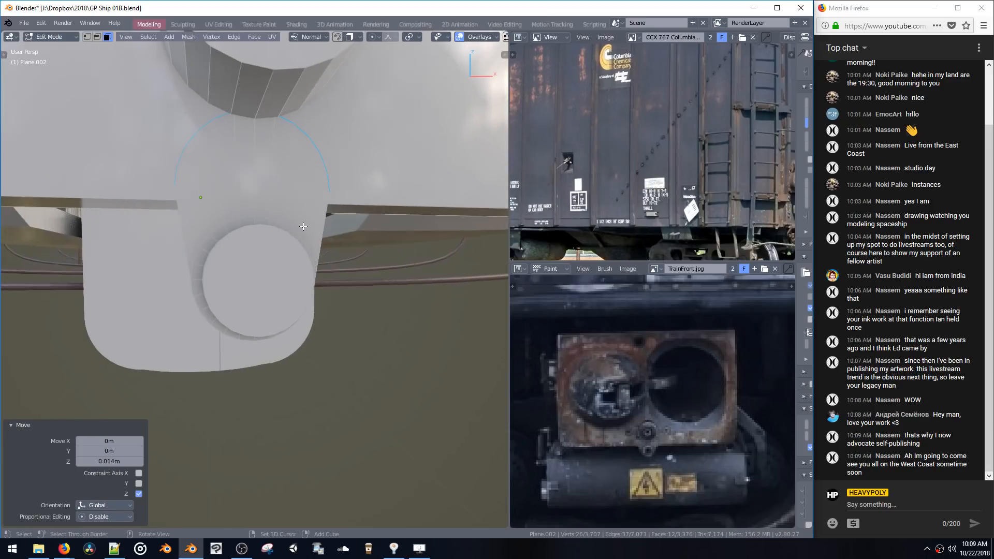
key("x")
left_click(413, 271)
middle_click_drag(399, 277, 318, 299)
key("s")
key("x")
left_click(315, 270)
Select the whole lower bracket with its cylinder and move it slightly along Y against the plate
middle_click_drag(310, 287, 269, 282)
key("ctrl+l")
key("g")
key("y")
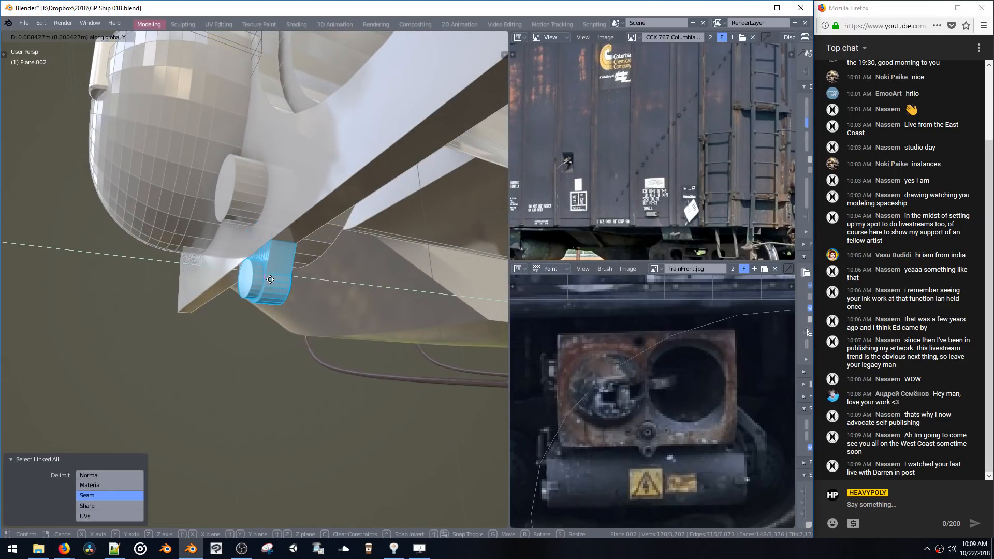
left_click(265, 280)
Check which geometry is linked to the upper cylinder, the mounting plate and the lower bracket
middle_click_drag(264, 279, 252, 272)
left_click(252, 272)
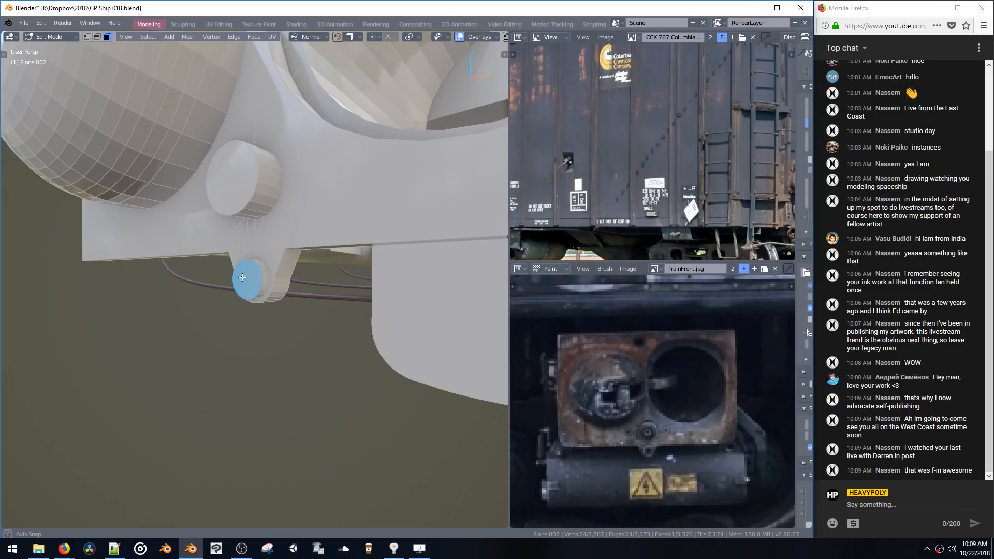
middle_click_drag(242, 278, 279, 219)
left_click(260, 254)
key("ctrl+l")
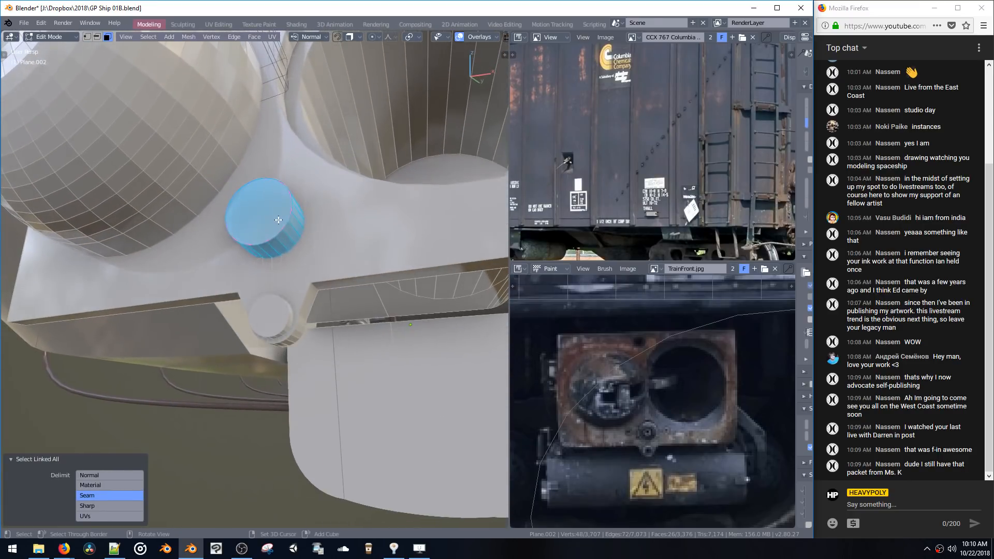
left_click(279, 267)
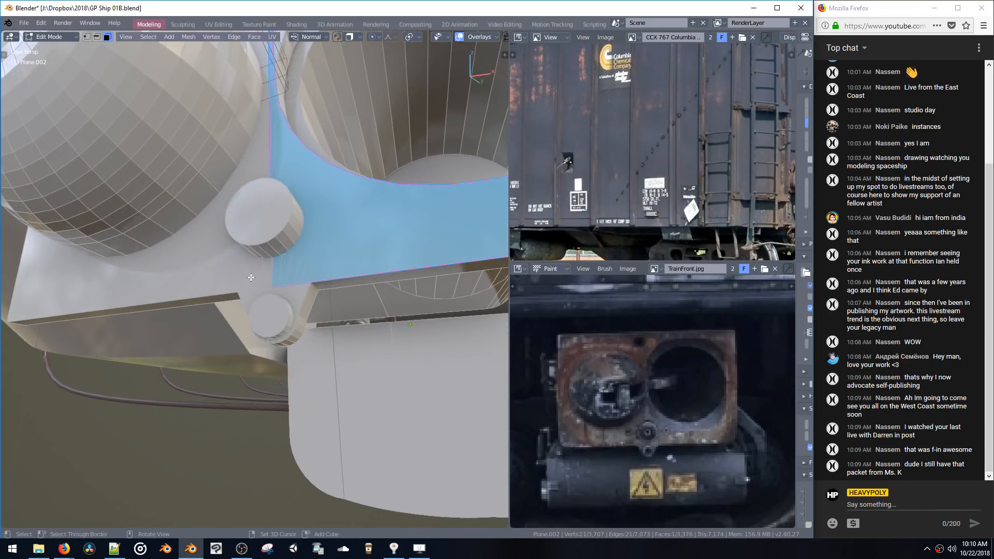
key("ctrl+l")
left_click(281, 294)
key("ctrl+l")
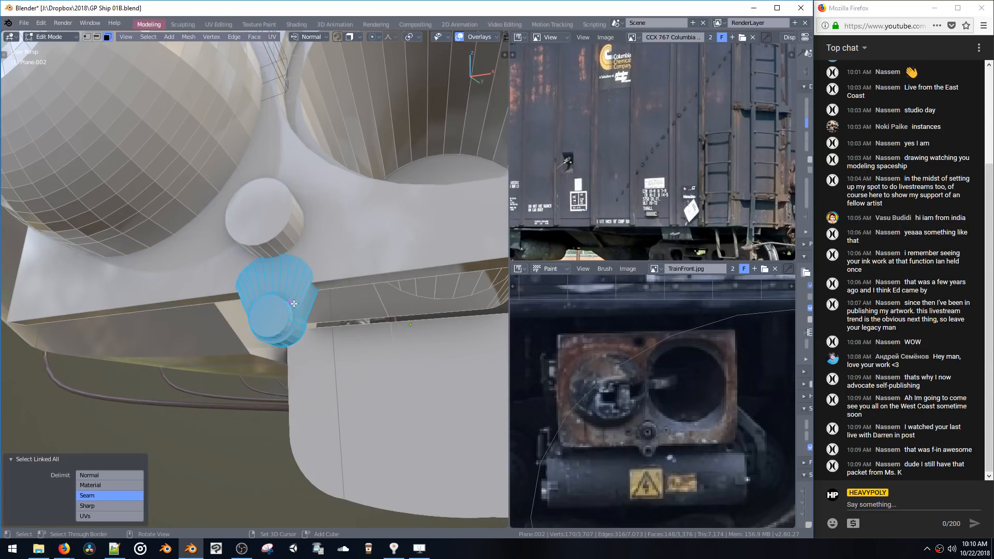
left_click(302, 301)
key("ctrl+l")
left_click(297, 301)
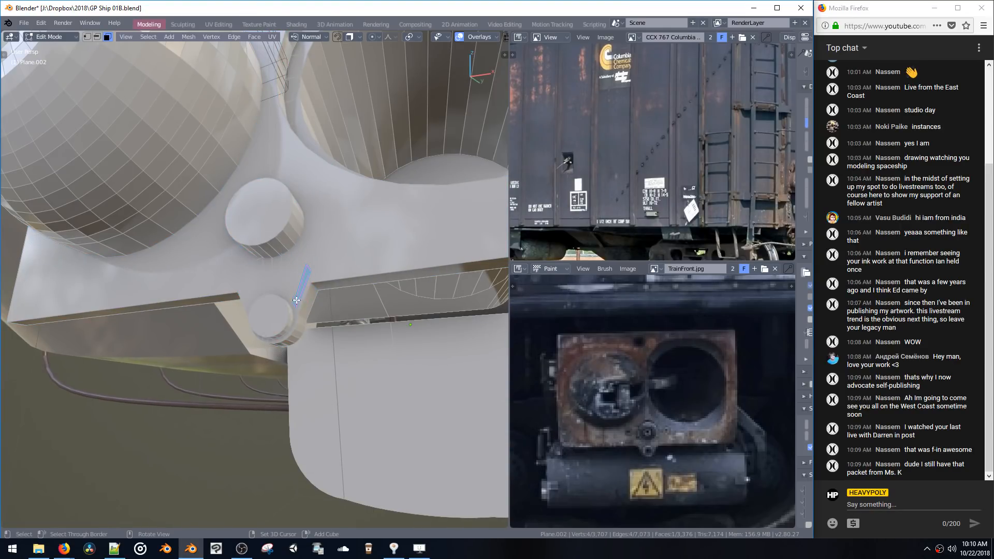
key("ctrl+l")
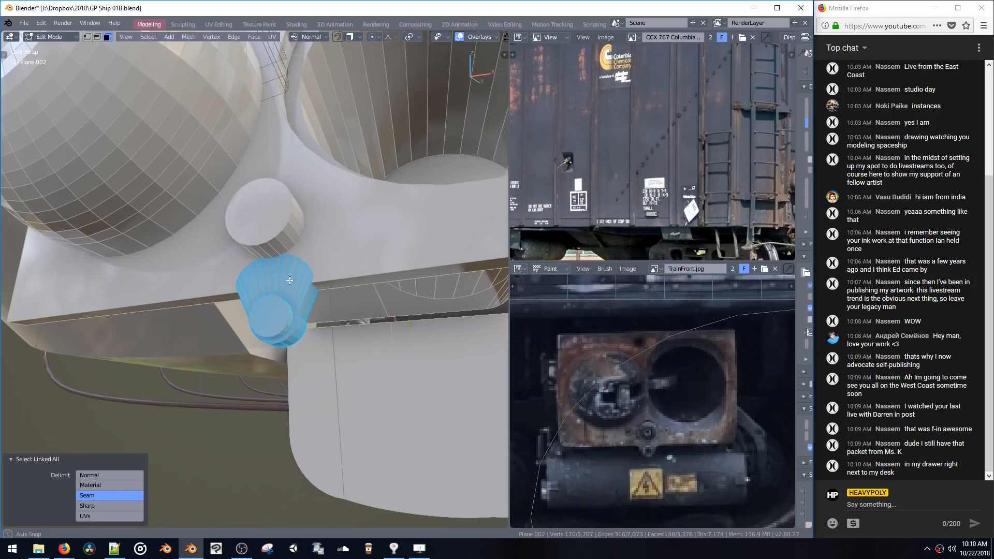
Inset the front cap and the opposite back face of the lower bracket's cylinder by 0.004438 m
middle_click_drag(290, 281, 309, 352)
key("KP_Decimal")
scroll(302, 274, "down", 3)
scroll(302, 274, "down", 2)
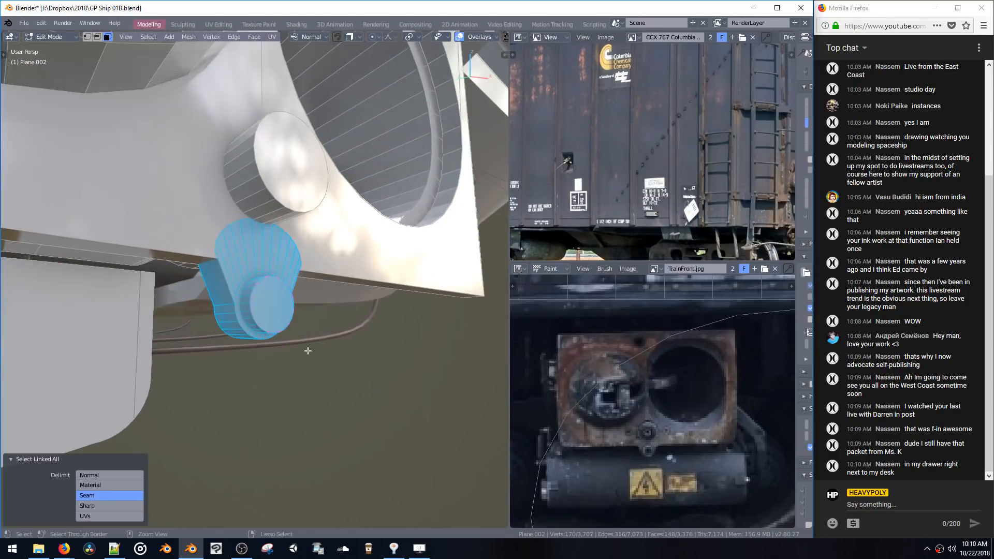
left_click(282, 314)
middle_click_drag(282, 314, 313, 387)
left_click(228, 302, "shift")
key("i")
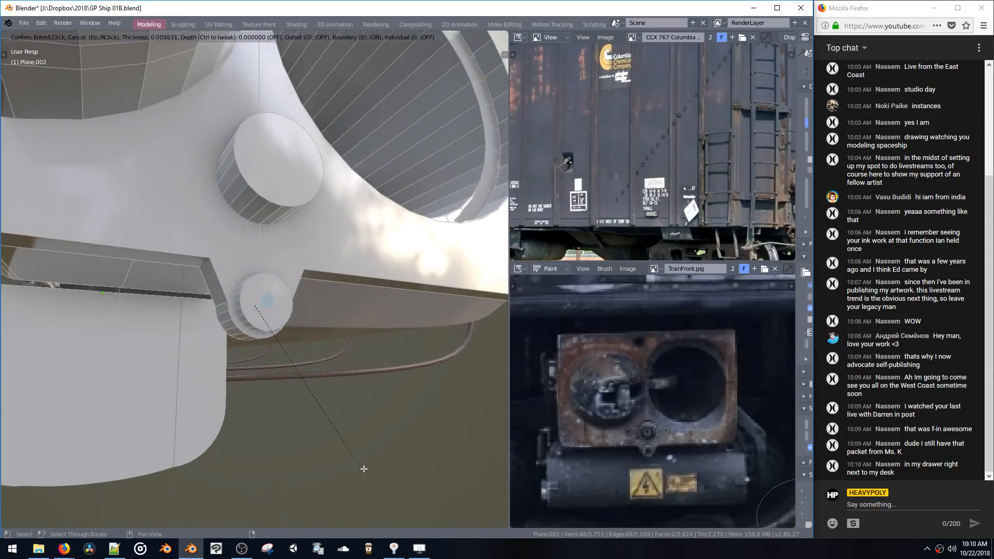
left_click(523, 458)
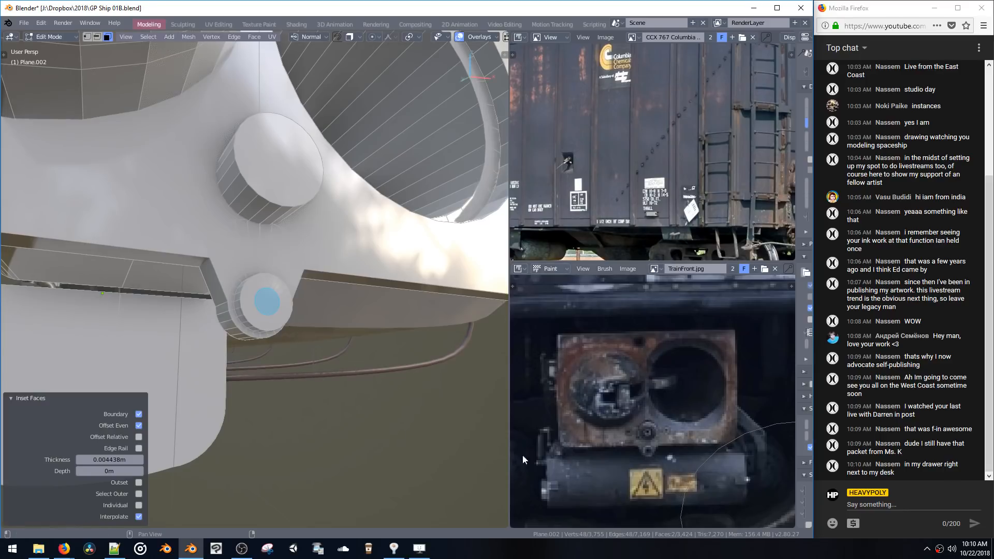
Bridge the two inset faces into a through-hole and enlarge the hole's inner faces
key("shift+b")
middle_click_drag(299, 367, 296, 377)
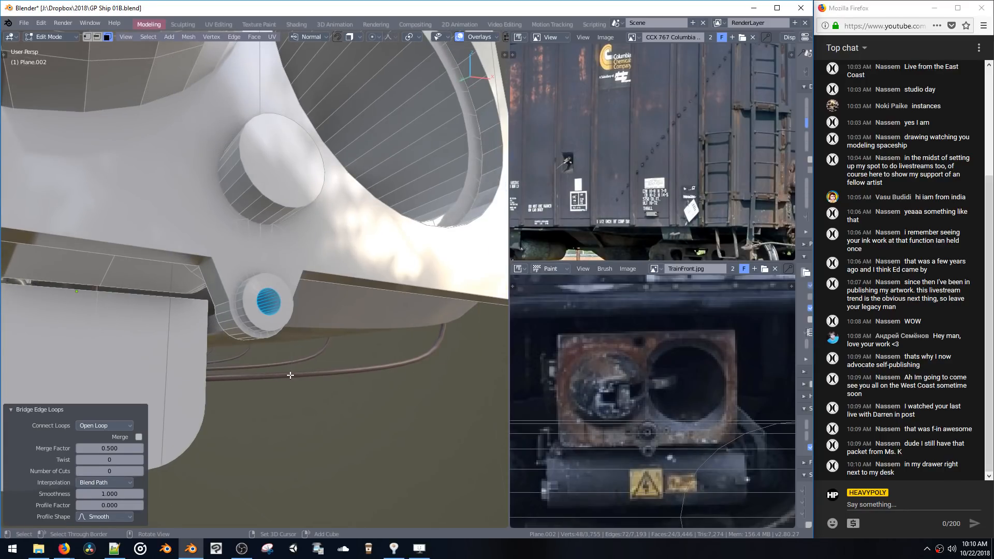
key("s")
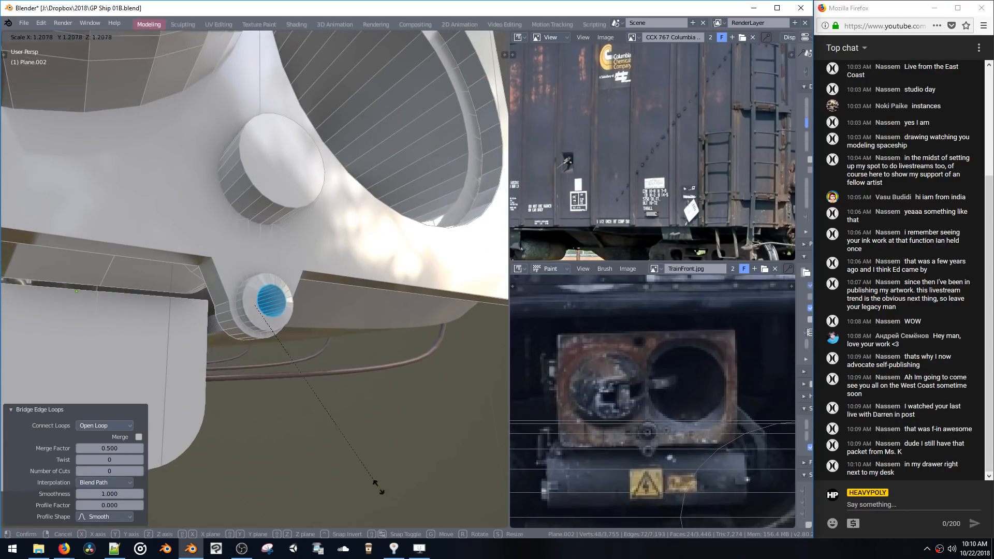
left_click(501, 507)
Scale the through-hole's inner faces along the Y axis
middle_click_drag(399, 425, 310, 268)
key("s")
key("y")
left_click(404, 406)
Inset the front face of the upper small cylinder by 0.004527 m
left_click(247, 256)
mouse_move(246, 256)
middle_mouse_down()
mouse_move(255, 254)
mouse_move(248, 264)
middle_mouse_up()
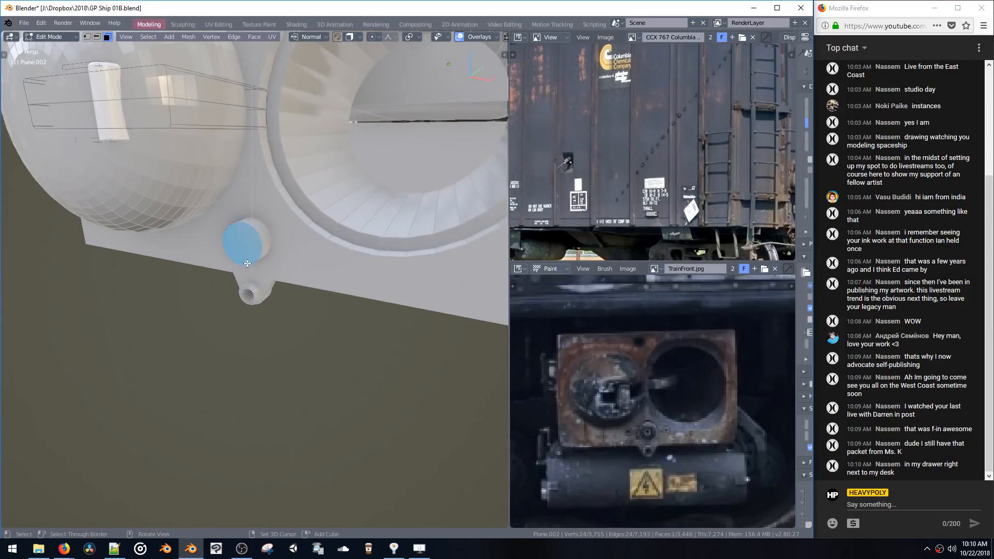
key("i")
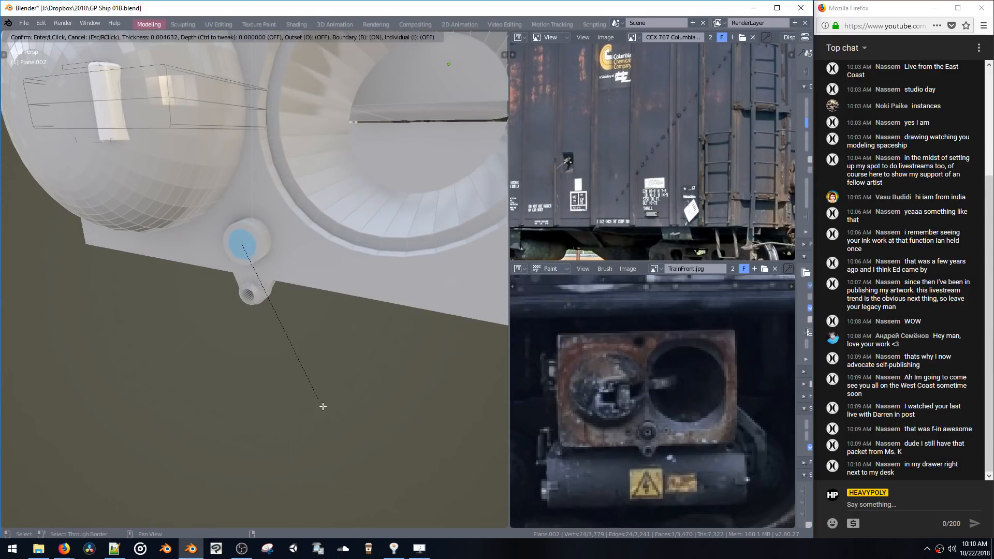
left_click(320, 402)
Bevel the inset circle's edge by 0.002 and extrude the resulting ring inward by 0.004
key("KP_Decimal")
scroll(284, 321, "down", 3)
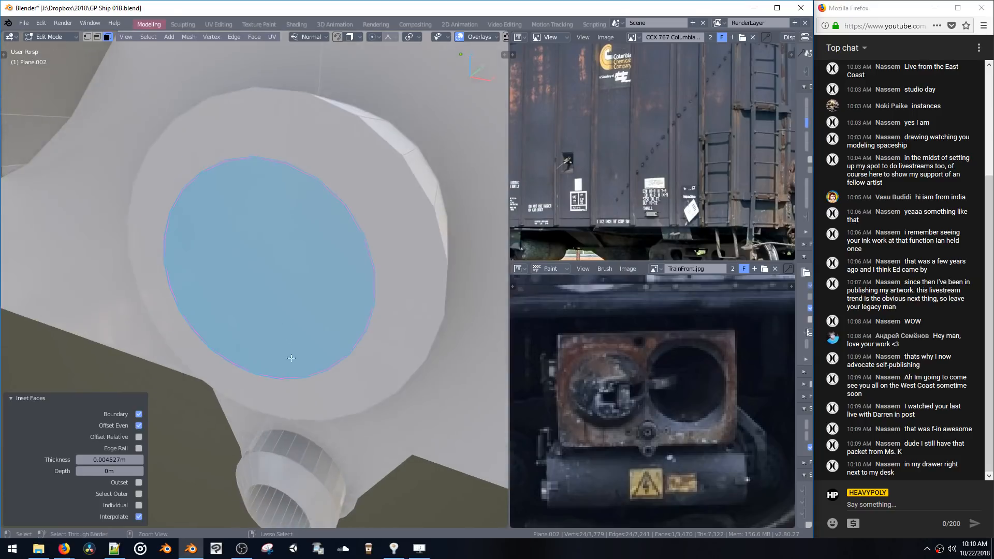
middle_click_drag(298, 339, 302, 378)
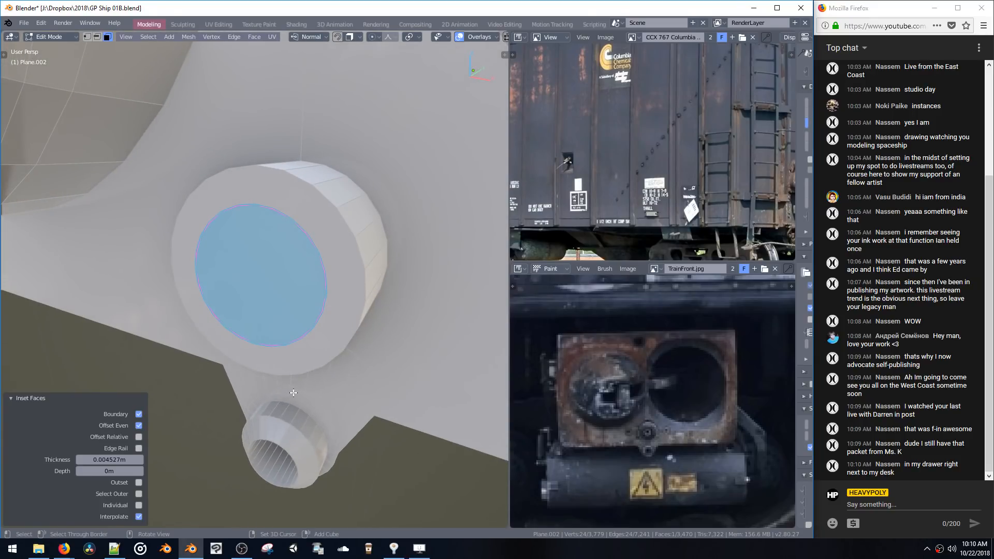
key("i")
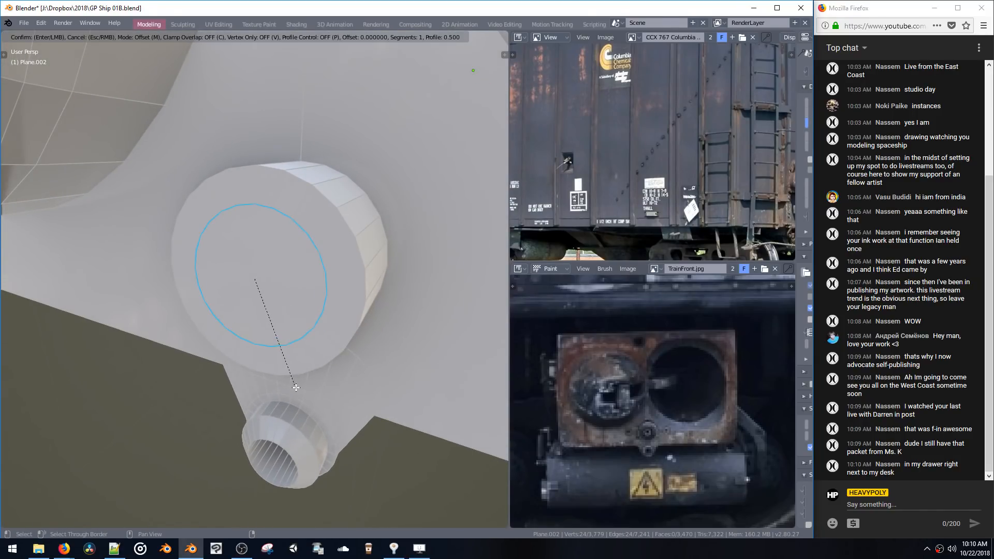
left_click(407, 486)
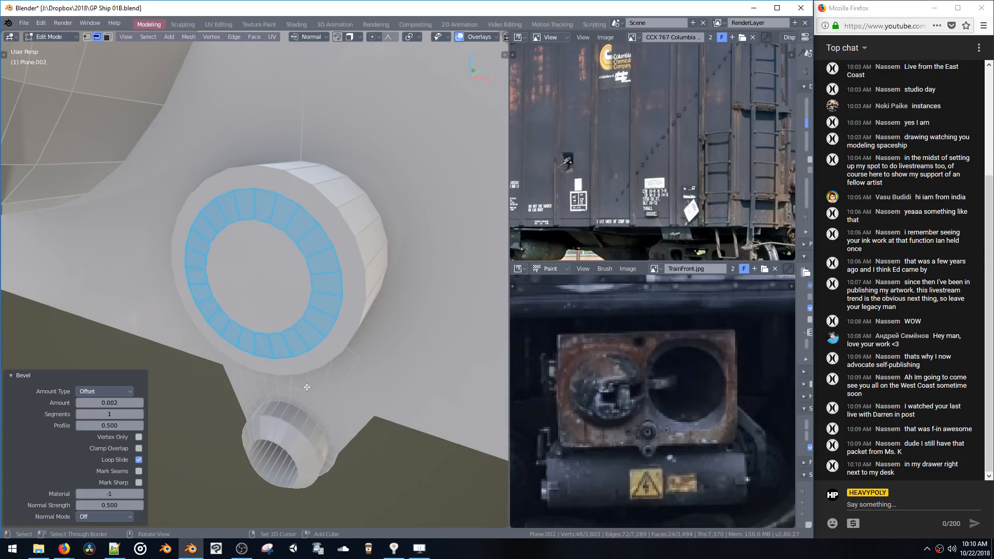
key("alt+s")
left_click(343, 327)
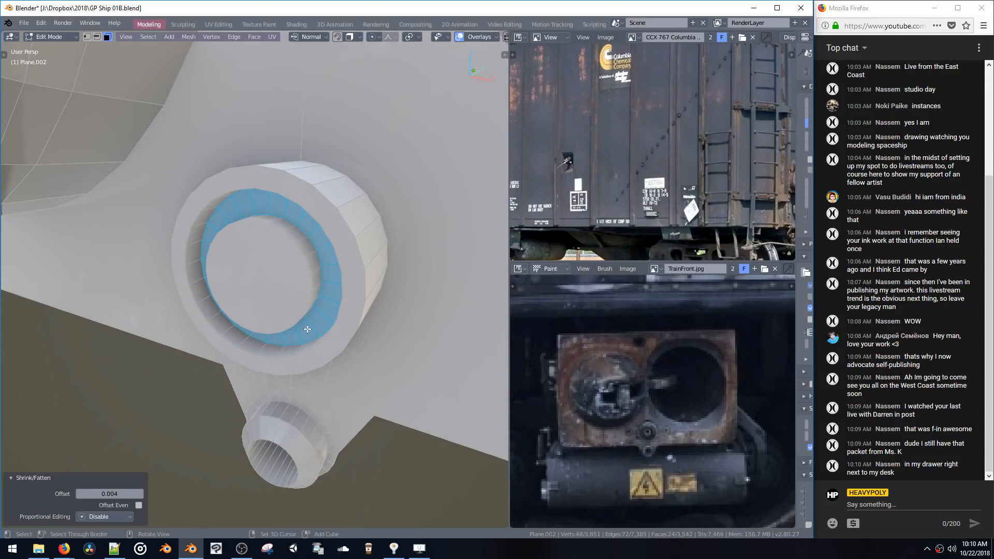
Scale the center disc inside the upper cylinder's recessed ring to 0.946
left_click(280, 307)
key("ctrl+KP_Add")
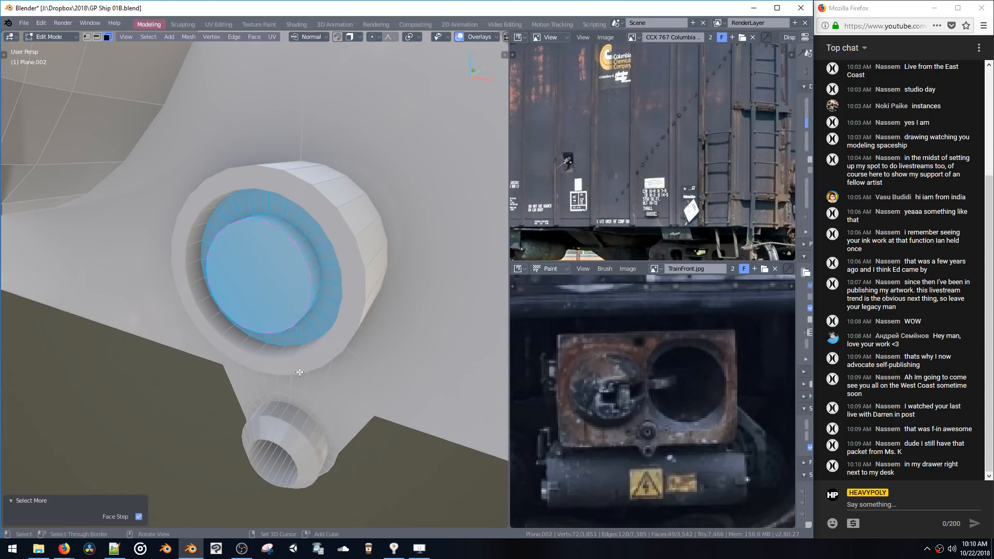
key("ctrl+z")
key("s")
left_click(301, 374)
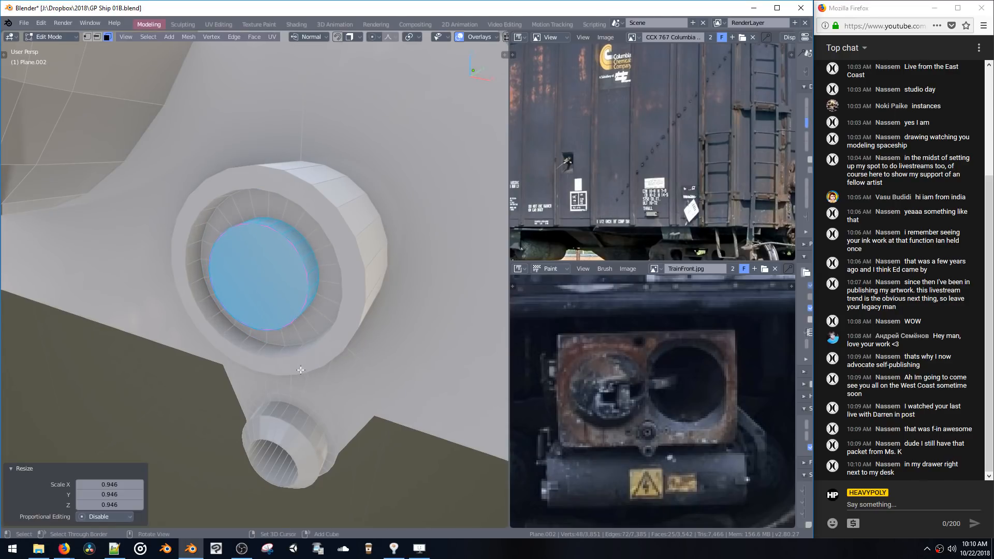
Select the outer wall loop of the recessed ring and scale it to 0.892
middle_click_drag(288, 357, 304, 349)
left_click(277, 355, "alt")
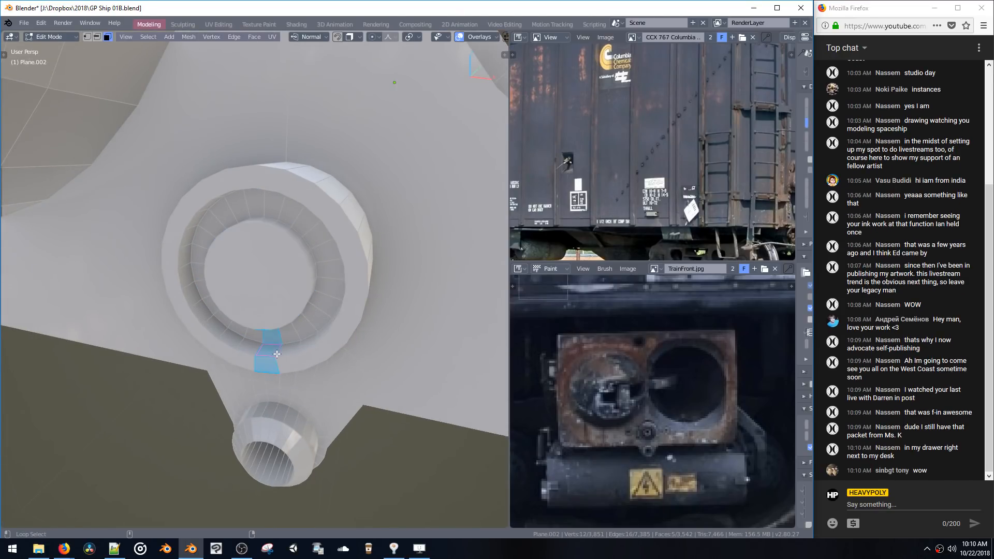
key("s")
left_click(267, 355)
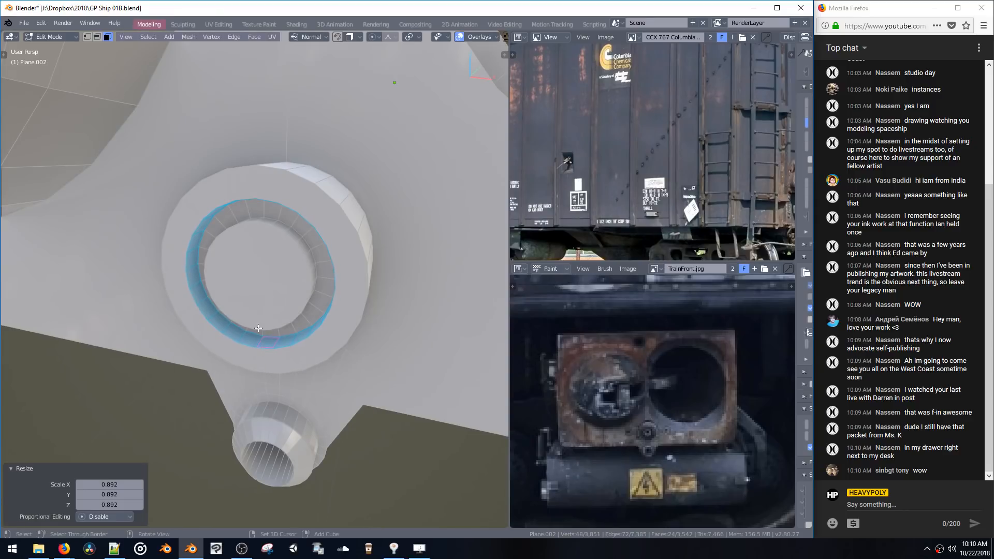
Inset the upper cylinder's center disc by 0.005265 m and extrude it about 0.004 inward as a small hole
left_click(265, 311)
key("i")
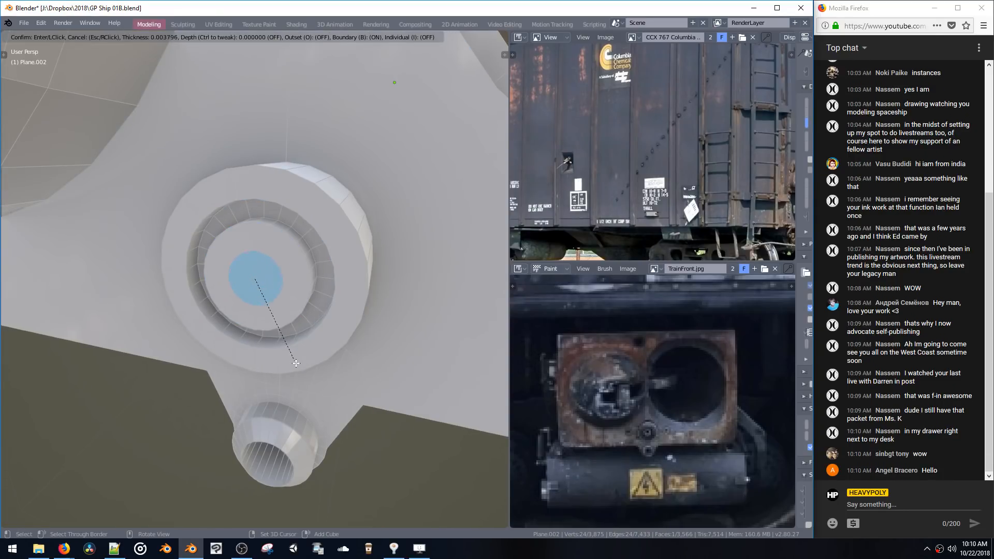
left_click(262, 290)
key("e")
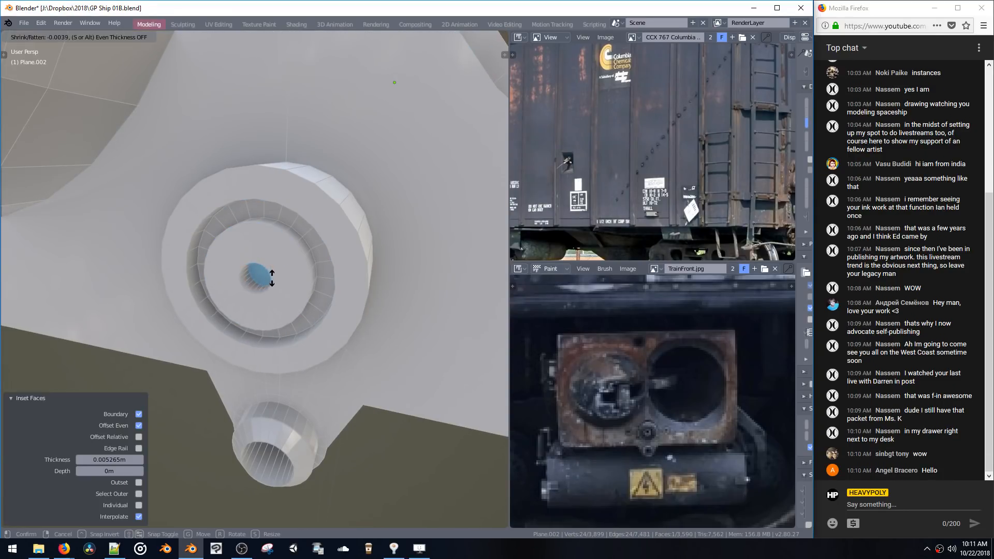
left_click(270, 278)
Examine the whole coupler mount under the hull and check which parts are linked to the mounting plate
middle_click_drag(277, 296, 306, 275, "ctrl")
scroll(312, 369, "down", 6)
key("z")
left_click(386, 279)
middle_click_drag(356, 320, 216, 294)
key("ctrl+l")
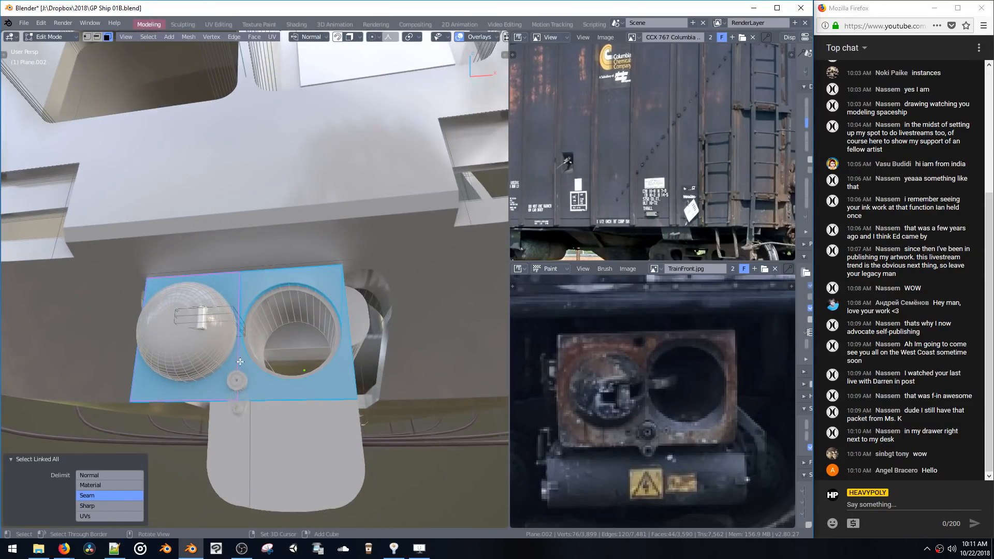
left_click(238, 378)
key("ctrl+l")
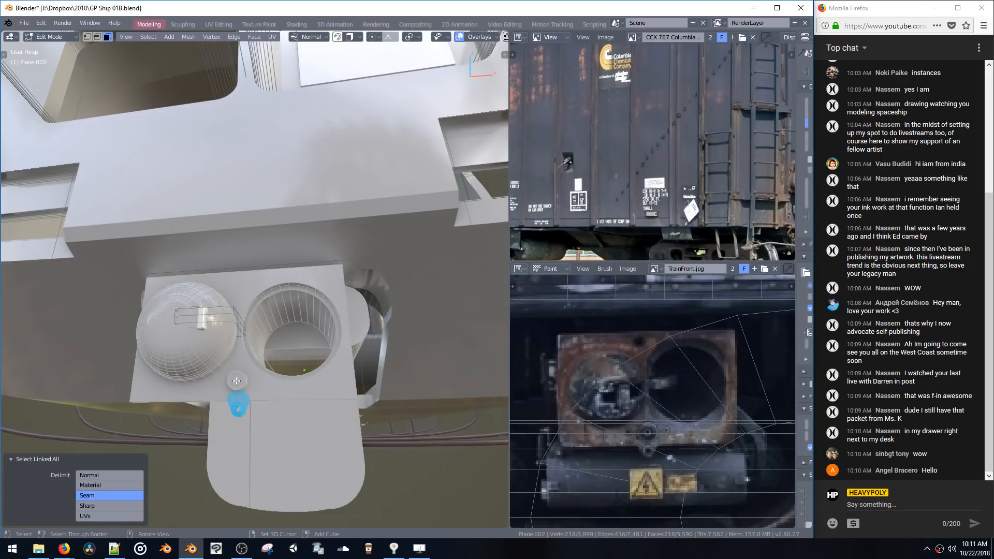
key("ctrl+z")
middle_click_drag(234, 365, 246, 259)
Add a 24-sided cylinder at the mounting plate's upper edge between the knob and the socket, scaled to 0.084
left_click(253, 285)
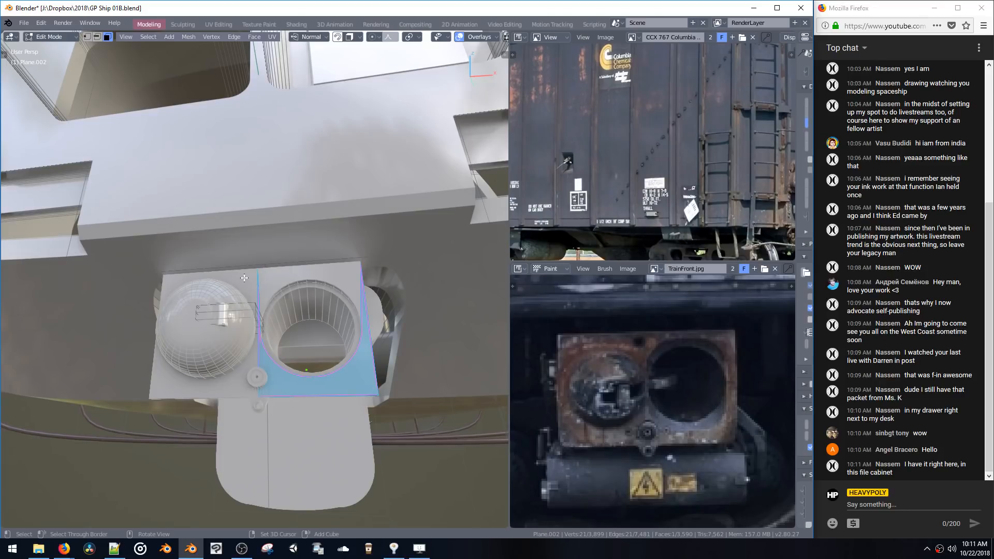
left_click(245, 279)
left_click(264, 278)
key("shift+s")
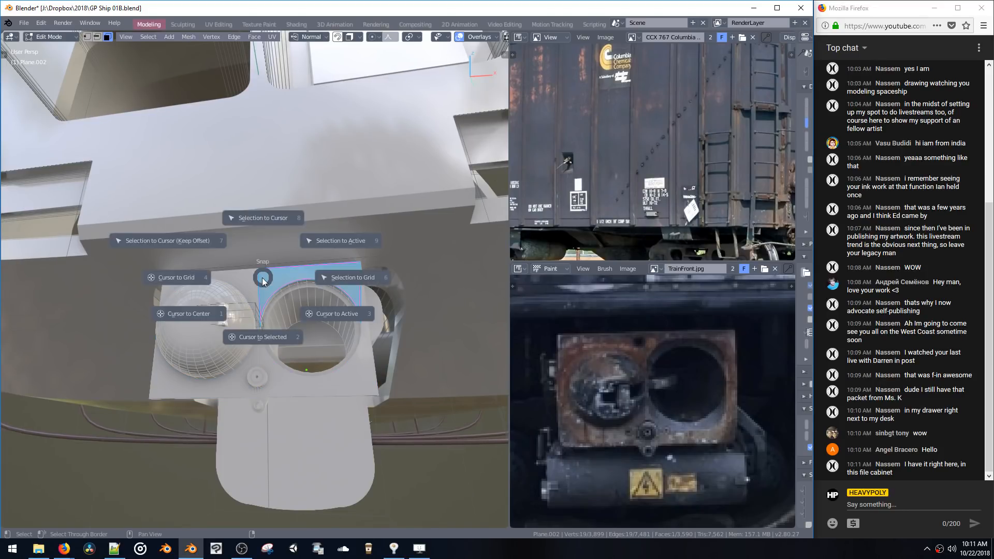
key("shift+a")
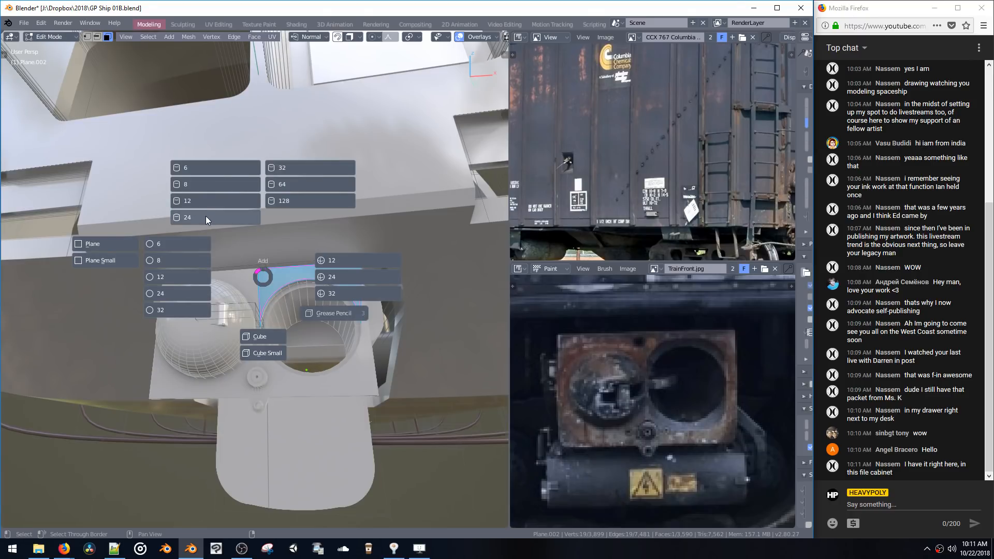
left_click(207, 217)
key("s")
left_click(290, 311)
Position the new cylinder above the knob and socket, moving it 0.0357 m along Z and -0.0137 m along X
key("g")
key("x")
left_click(270, 296)
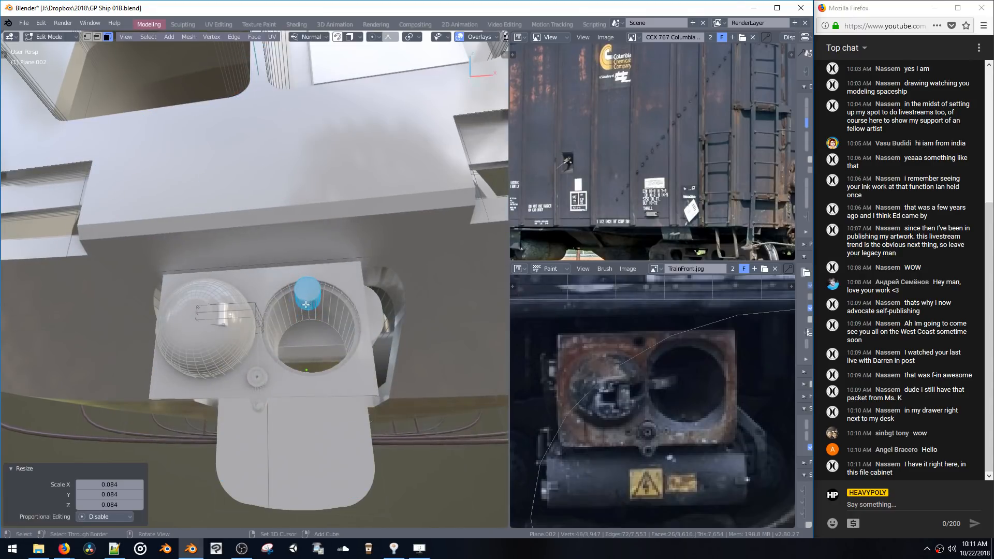
key("g")
key("z")
left_click(255, 287)
key("g")
key("x")
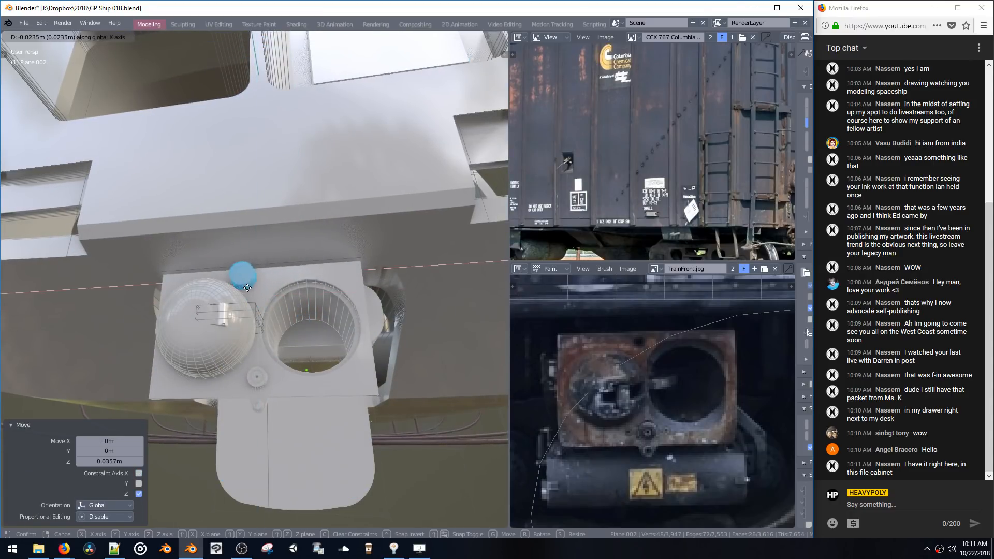
left_click(256, 290)
Shrink the upper cylinder, lower it onto the plate and move it -0.00276 m along X
key("KP_Decimal")
scroll(263, 297, "down", 6)
key("s")
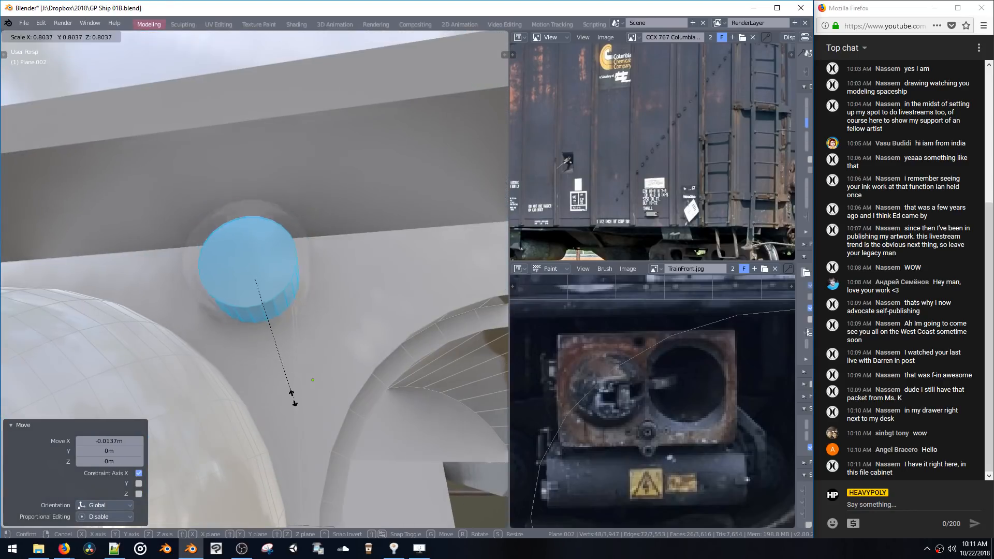
left_click(289, 403)
key("g")
key("z")
left_click(289, 408)
key("g")
key("x")
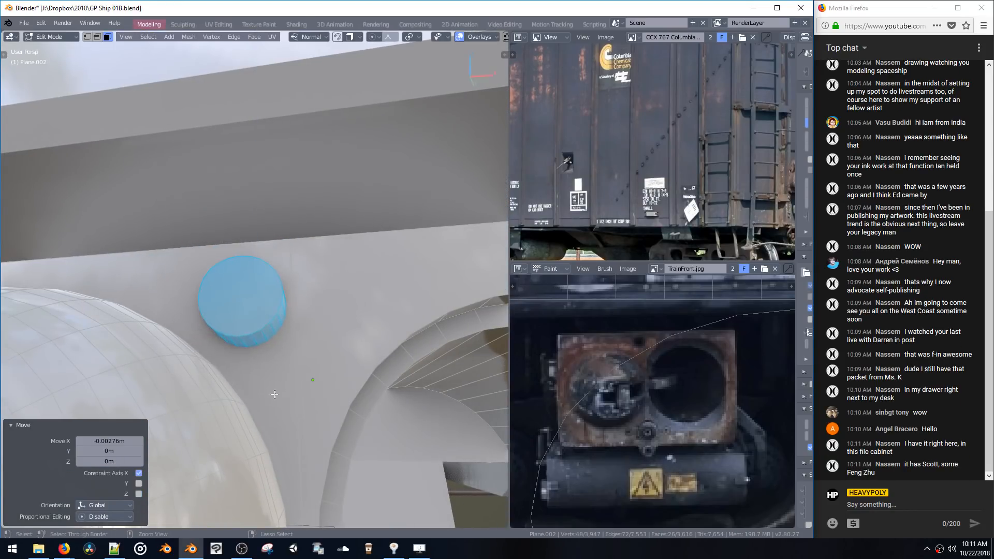
left_click(253, 290)
Try adding a 24-sided cylinder beside the knob, scale it to 0.25, move it along Y, and undo it all
scroll(249, 274, "down", 4)
middle_click_drag(248, 274, 166, 280)
left_click(203, 258)
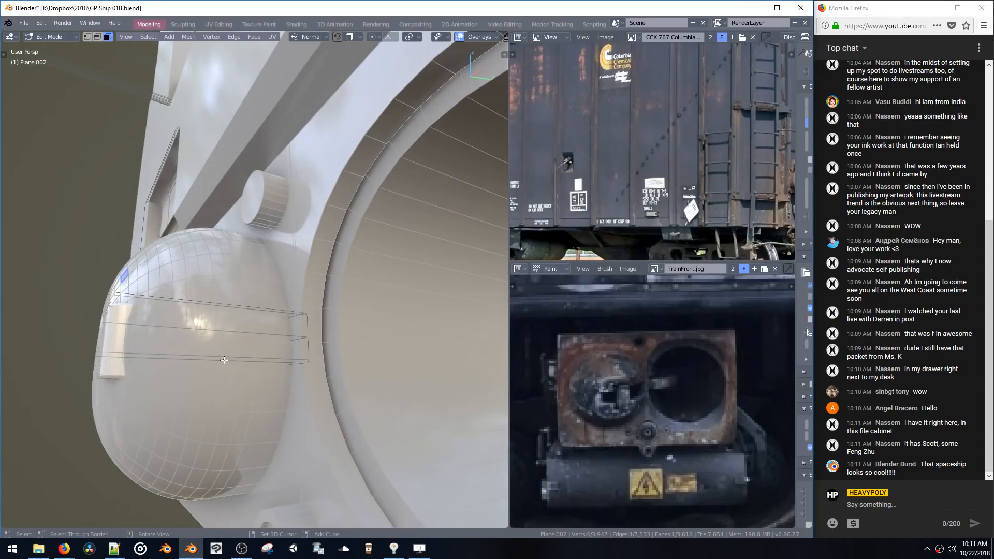
middle_click_drag(271, 363, 367, 417)
key("shift+a")
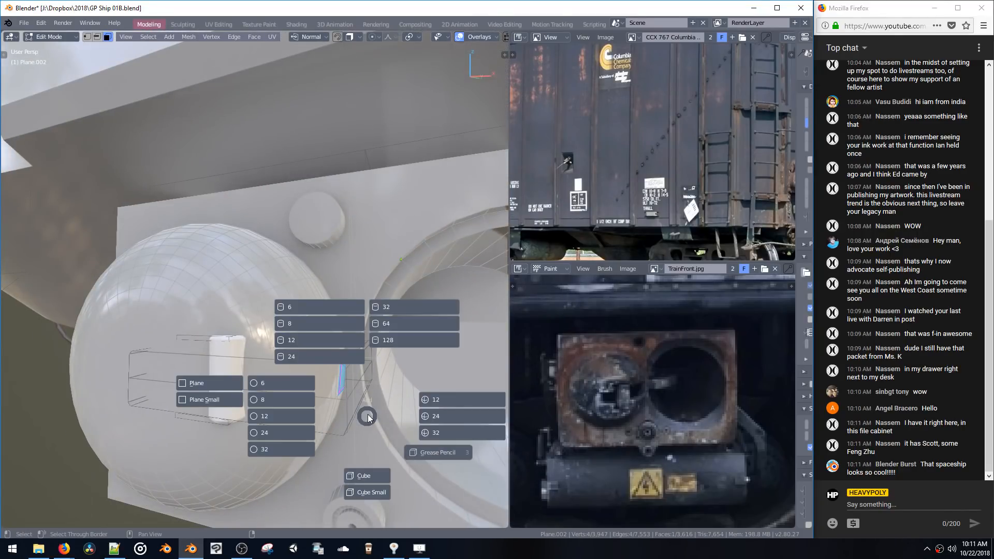
left_click(309, 356)
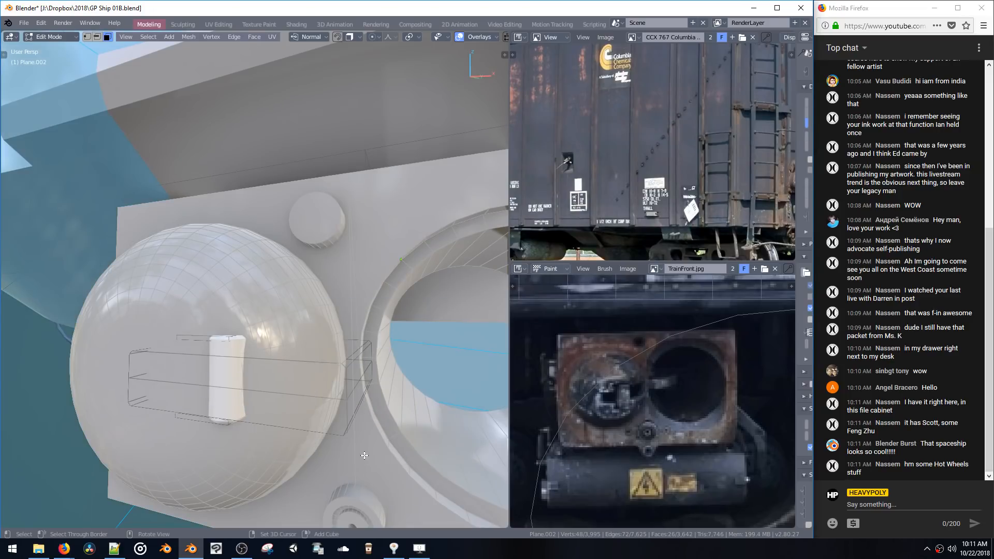
left_click(361, 396)
key("ctrl+l")
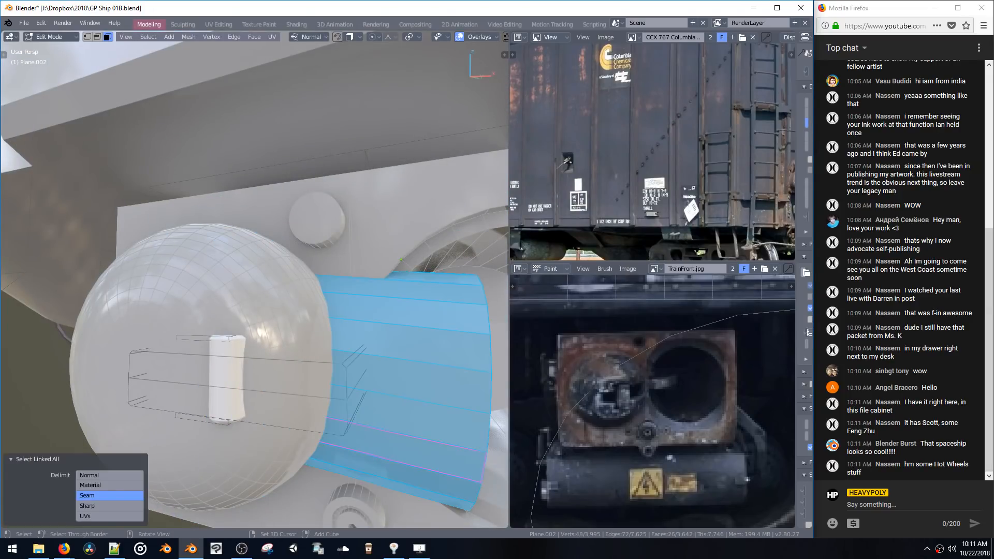
type("s.25")
key("Return")
middle_click_drag(370, 388, 327, 231)
key("g")
key("y")
left_click(288, 410)
key("ctrl+z")
key("ctrl+z")
key("ctrl+z")
key("ctrl+z")
key("ctrl+z")
Try a six-sided cylinder as a bolt on the socket's upper rim, scaled to 0.097 and moved -0.0265 m along Y
key("shift+a")
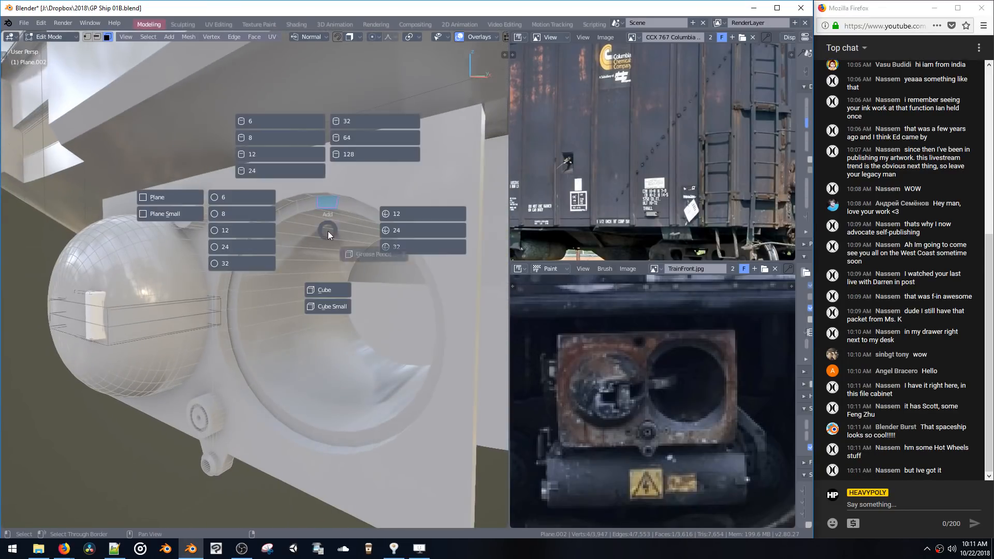
left_click(277, 121)
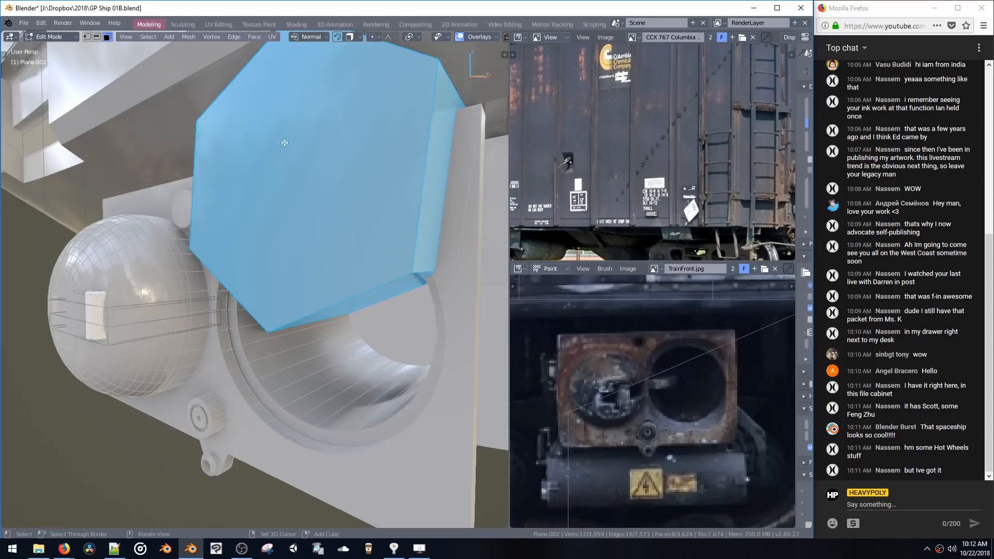
key("s")
left_click(332, 207)
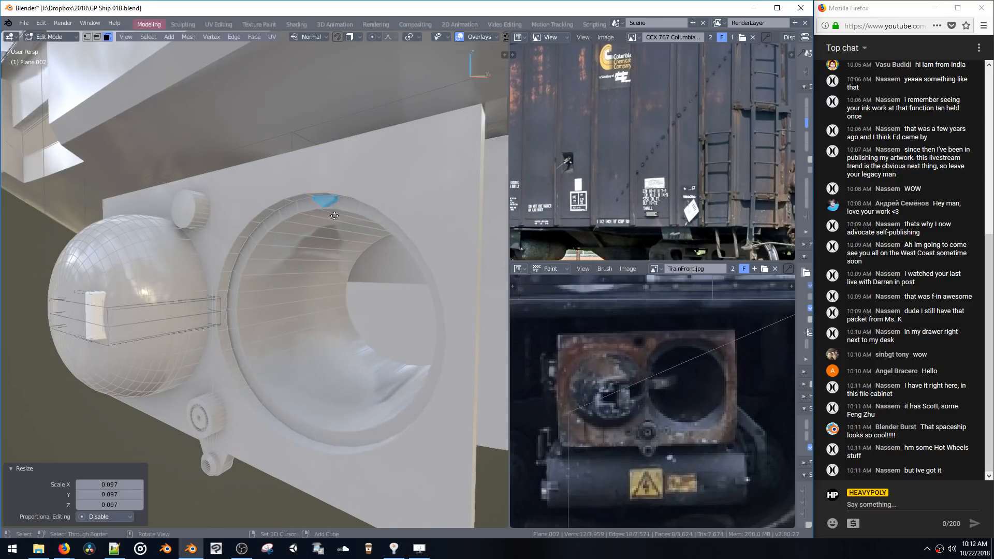
key("g")
key("y")
left_click(309, 221)
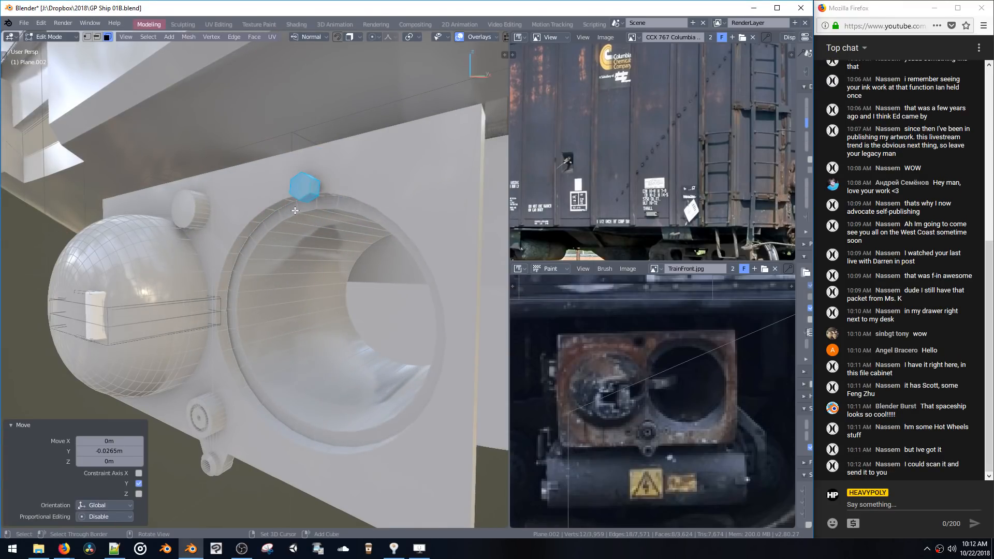
middle_click_drag(308, 221, 298, 202)
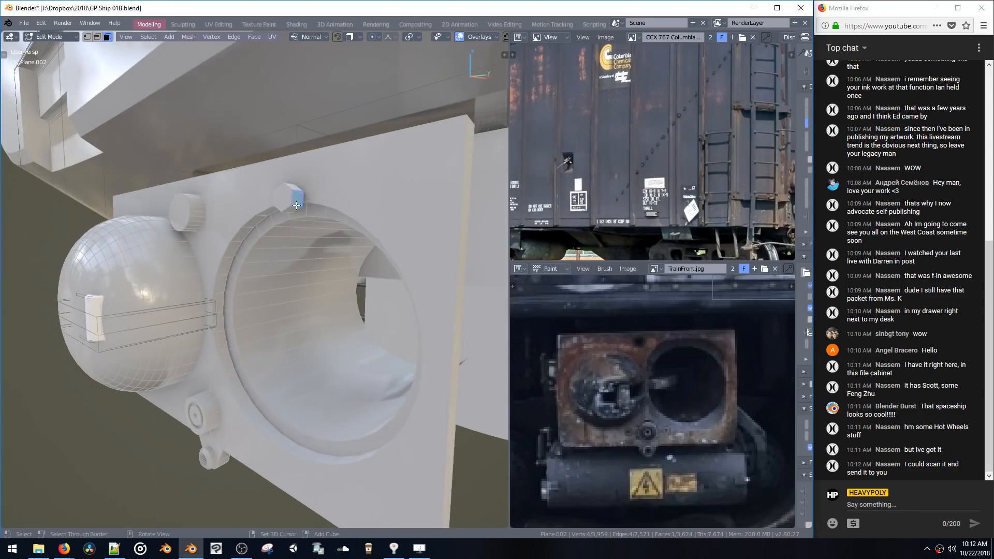
Try a small 12-sided cylinder on the hex bolt's side face, and undo both it and the hex bolt
key("shift+a")
left_click(250, 134)
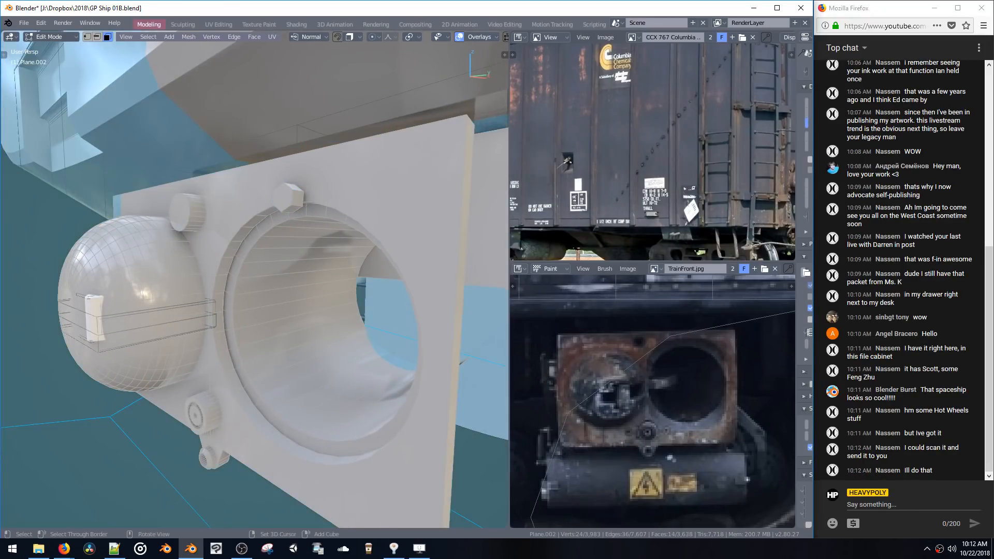
key("s")
left_click(306, 197)
key("s")
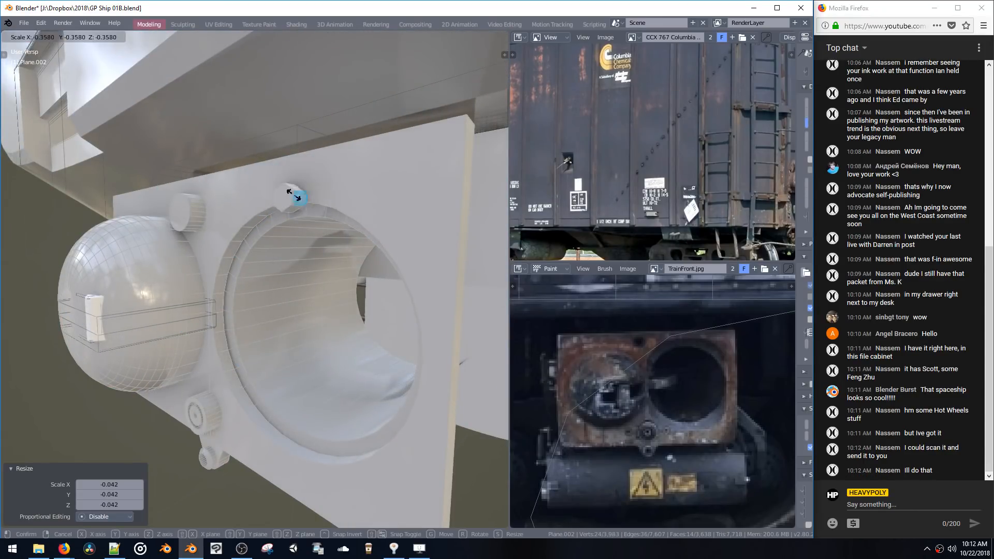
right_click(291, 199)
key("ctrl+z")
key("ctrl+z")
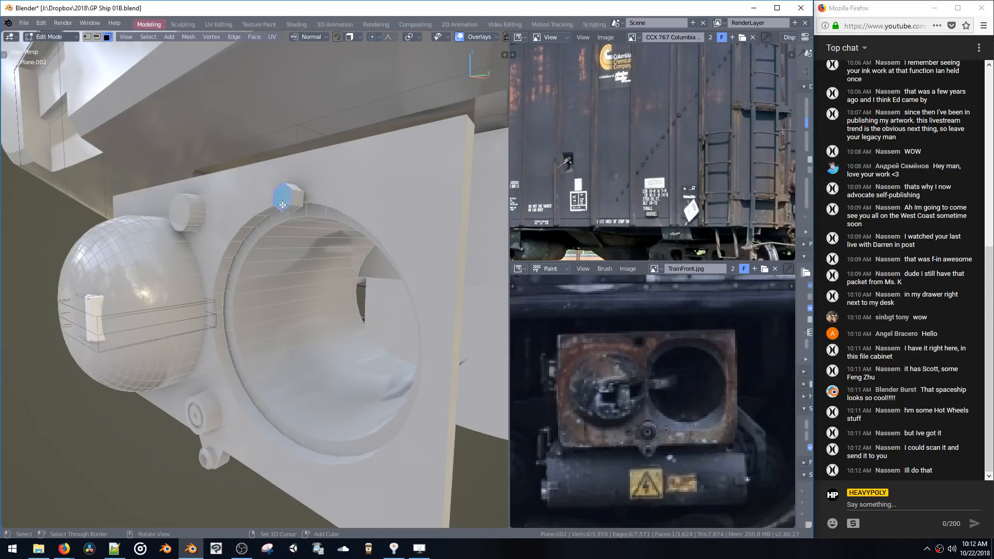
key("ctrl+z")
Select the whole upper cylinder on the plate and adjust its height, finishing with a -0.00606 m move along Z
middle_click_drag(282, 206, 213, 249)
key("ctrl+l")
scroll(248, 217, "up", 2)
key("g")
key("z")
left_click(283, 222)
key("g")
key("z")
left_click(271, 240)
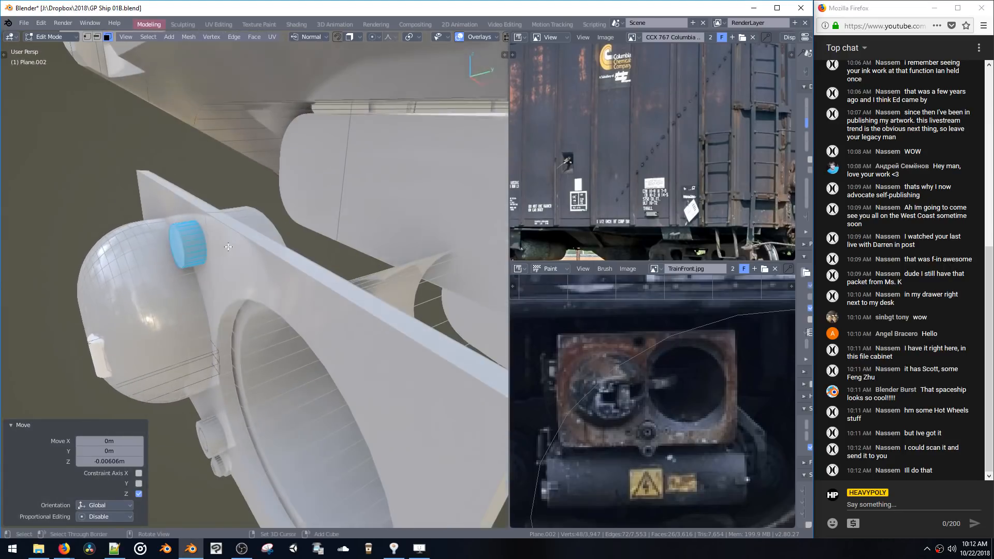
Move the upper cylinder along Y until it stands clear in front of the plate and knob
key("g")
key("y")
left_click(215, 249)
key("shift+ctrl+b")
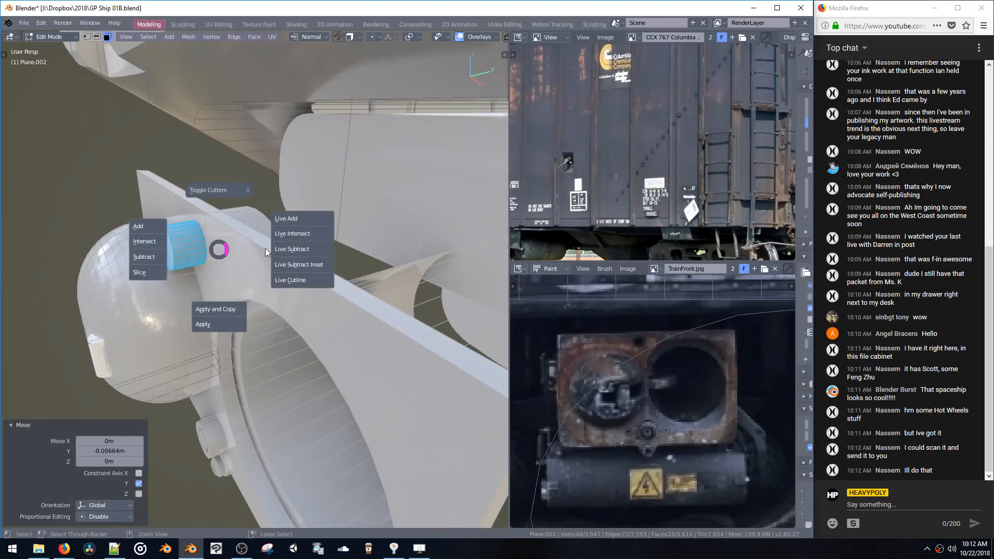
key("Escape")
middle_click_drag(228, 253, 194, 253)
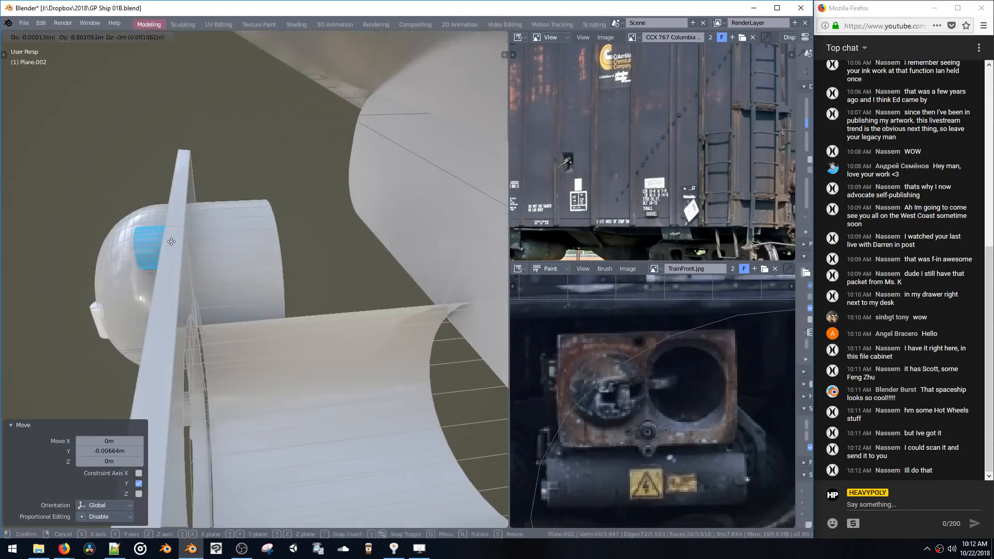
key("g")
key("y")
left_click(98, 252)
Inset the cylinder's plate-facing end by about 0.008 and extrude it toward the plate as a narrower shaft
left_click(79, 252)
key("i")
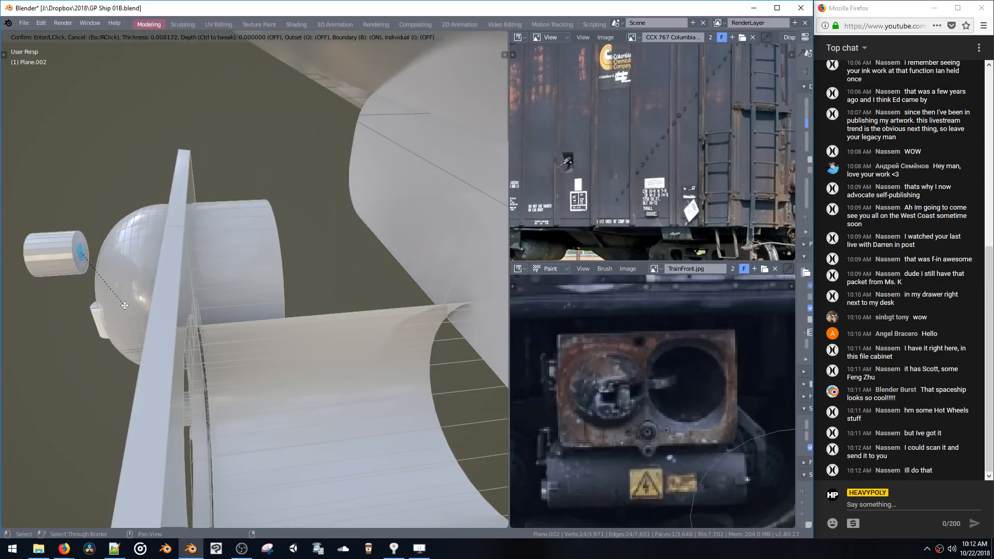
left_click(124, 307)
key("e")
left_click(123, 323)
Move the whole stepped cylinder along Y into the plate, cut it out with a Boolean subtract, and return to Object Mode
double_click(92, 260)
key("g")
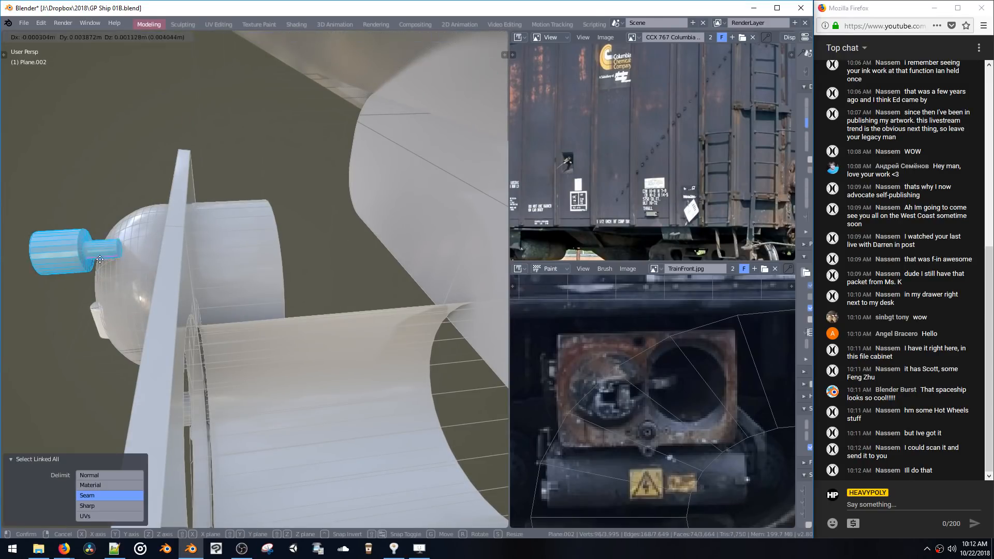
key("y")
left_click(184, 270)
middle_click_drag(185, 270, 238, 184)
key("ctrl+b")
left_click(160, 289)
key("Tab")
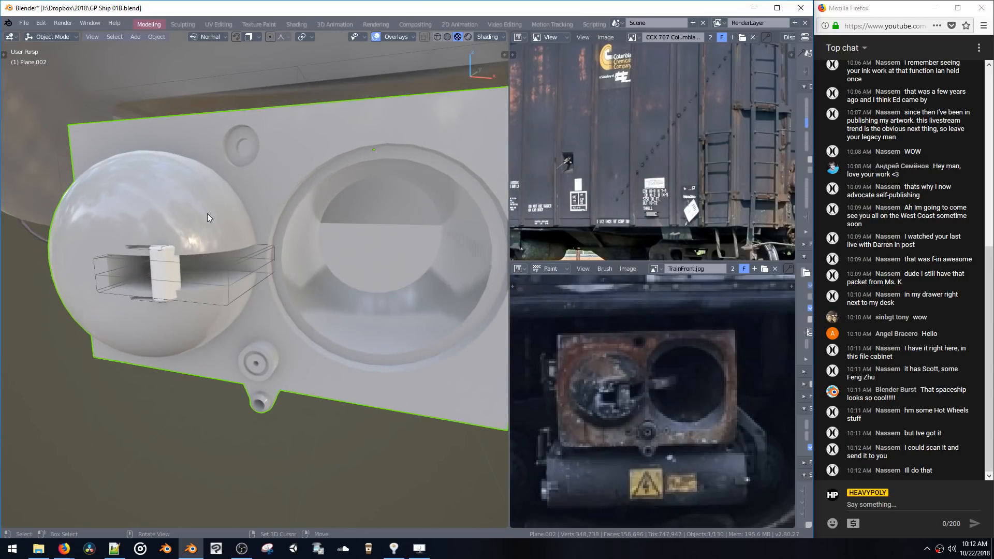
Add a new cube object between the knob and the socket, adjust its height along Z and open it in Edit Mode
key("Tab")
key("Tab")
key("shift+a")
mouse_move(264, 277)
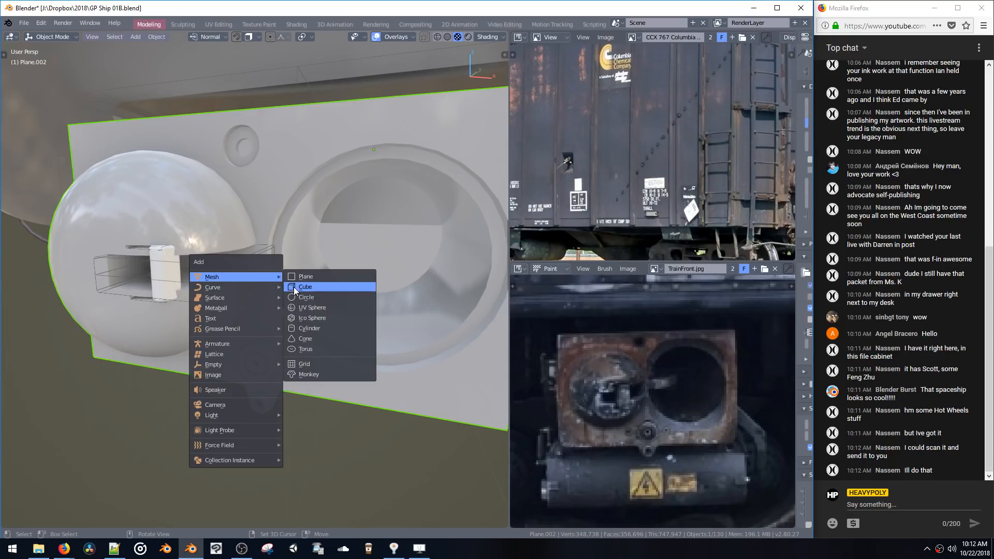
left_click(293, 286)
key("g")
key("z")
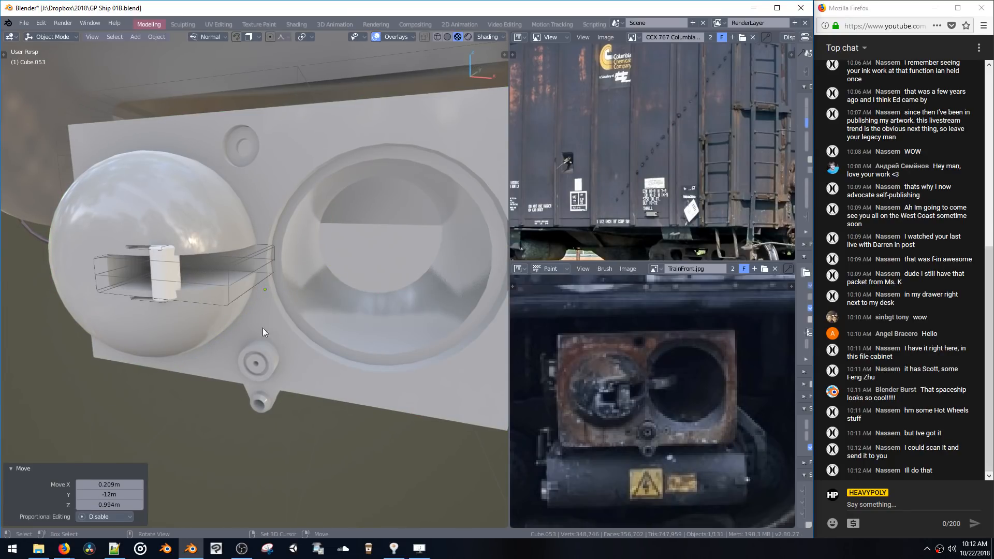
left_click(261, 330)
key("Tab")
left_click(306, 283)
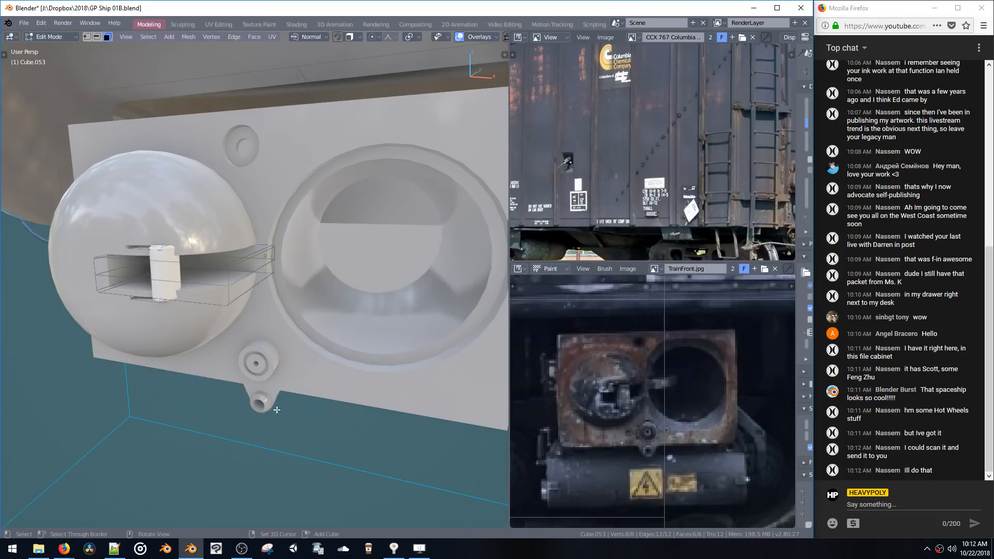
Scale the cube by 0.292 and 0.480, flatten it along Z into a small bar and move it -0.00118 m along Z
key("s")
left_click(269, 300)
key("s")
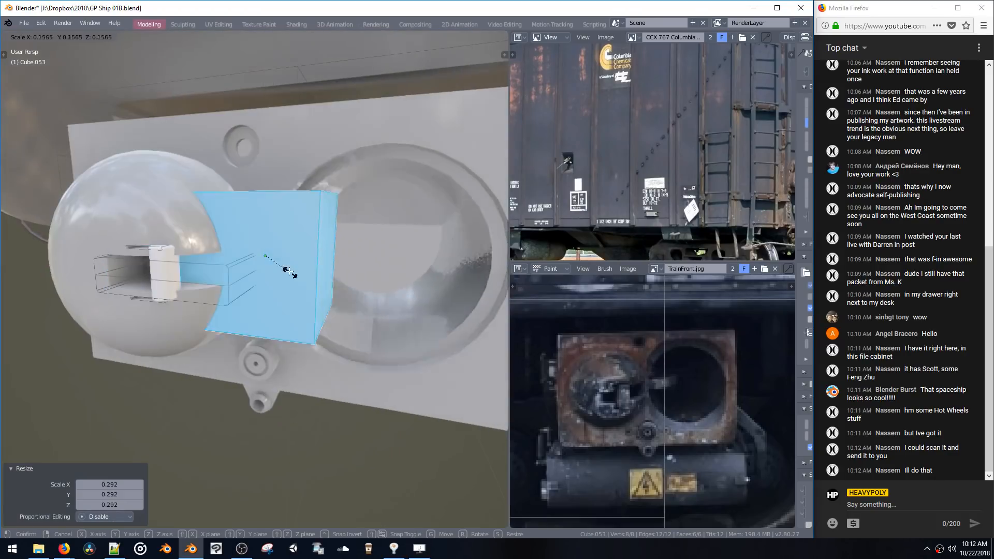
key("z")
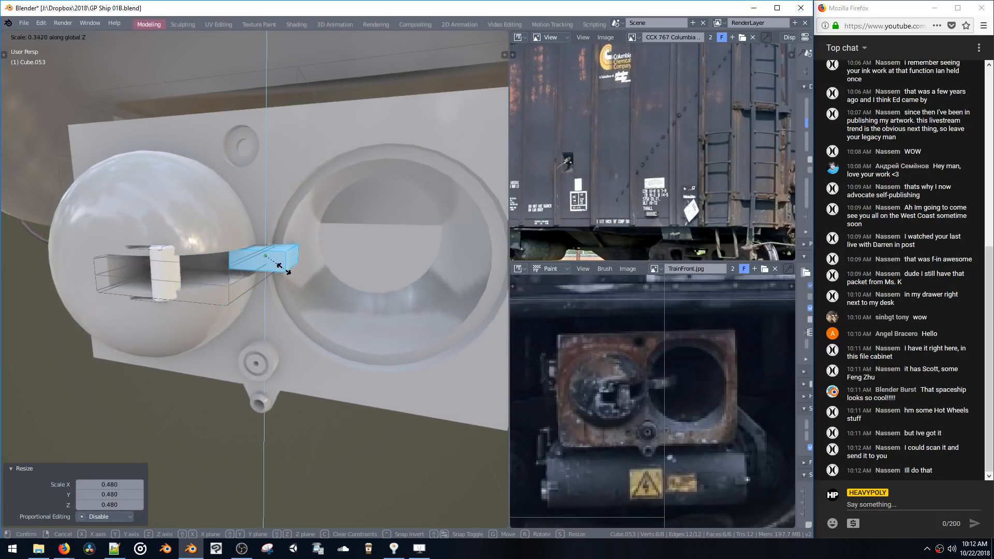
left_click(287, 290)
key("g")
key("z")
left_click(289, 293)
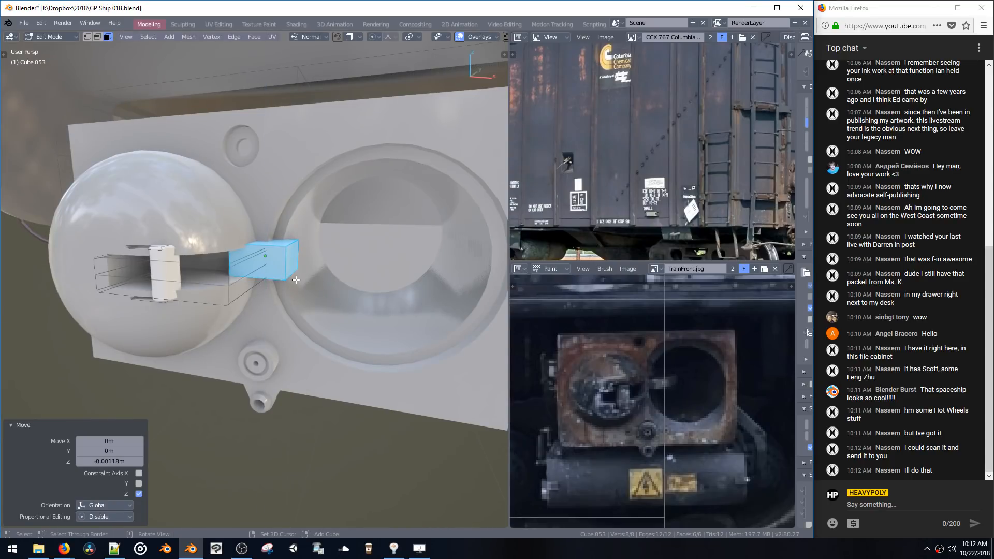
Shift the bar's socket-side face along X and offset one of its edges along X to angle the end
left_click(296, 279)
middle_click_drag(296, 279, 250, 306)
key("g")
key("x")
left_click(294, 282)
key("2")
left_click(286, 282)
key("g")
key("x")
left_click(295, 277)
Delete the bar's unneeded vertices to reduce it to a two-face strip
key("3")
key("space")
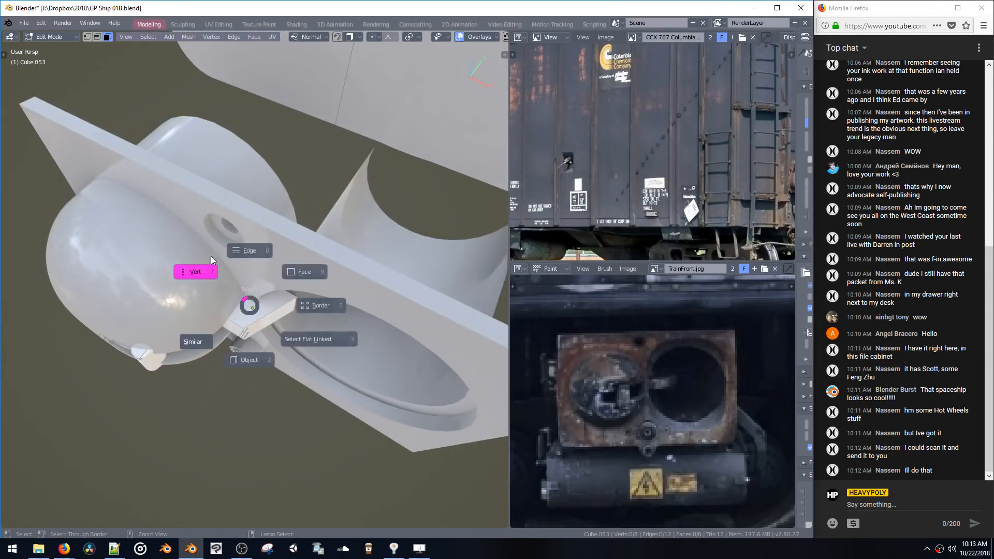
left_click(212, 259)
key("b")
middle_click_drag(256, 316, 274, 285)
Extrude the strip's socket-side end edge along Y back into the socket opening
key("2")
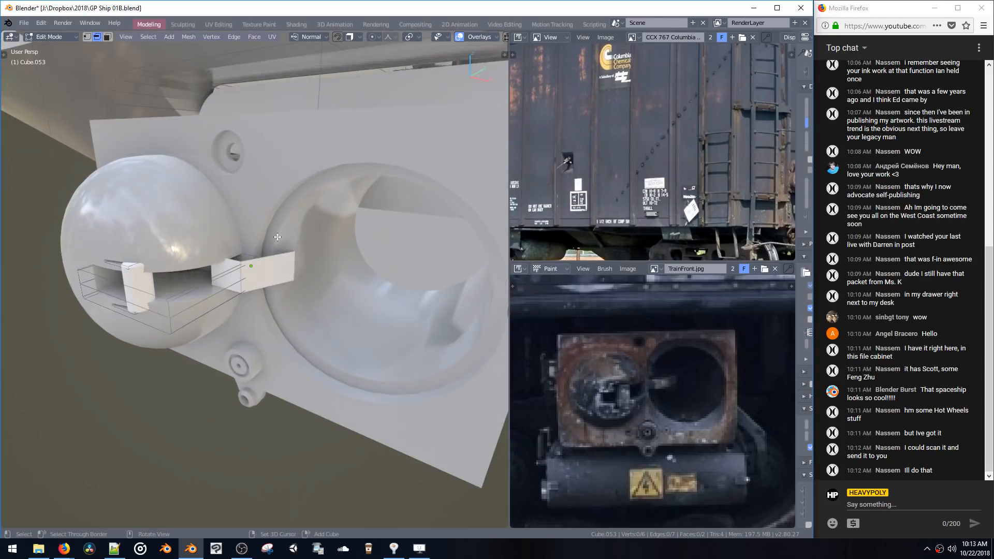
left_click_drag(296, 305, 296, 305)
middle_click_drag(296, 304, 309, 276)
key("e")
key("y")
left_click(344, 264)
Select the whole linked strip, scale it to about 0.86 along Z and adjust its height
key("3")
key("ctrl+l")
key("s")
key("z")
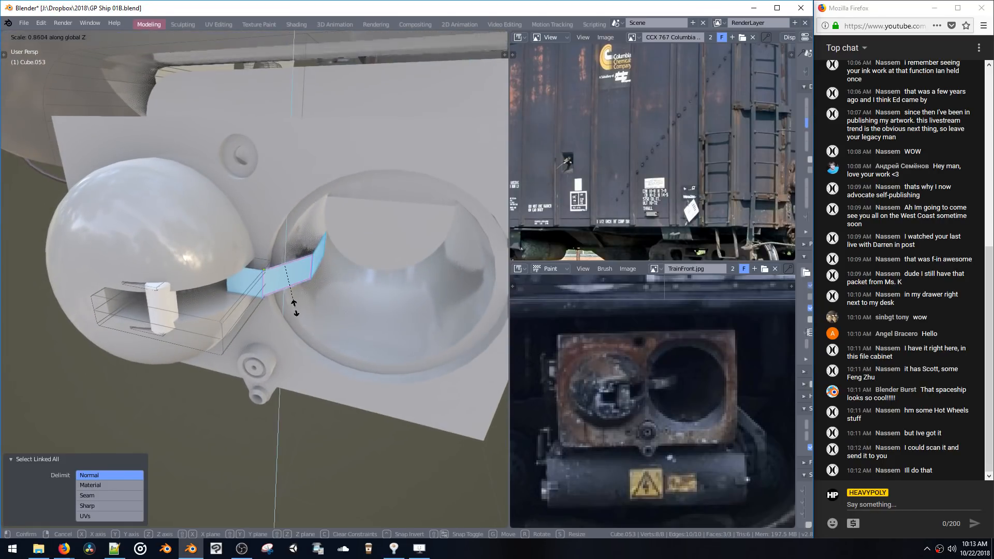
left_click(295, 307)
key("g")
key("z")
left_click(294, 309)
Reposition the strip between knob and socket along Z and Y, and move it 0.00475 m along X
middle_click_drag(295, 309, 323, 306)
key("g")
key("z")
left_click(309, 279)
key("g")
key("y")
left_click(294, 290)
key("g")
key("x")
left_click(322, 306)
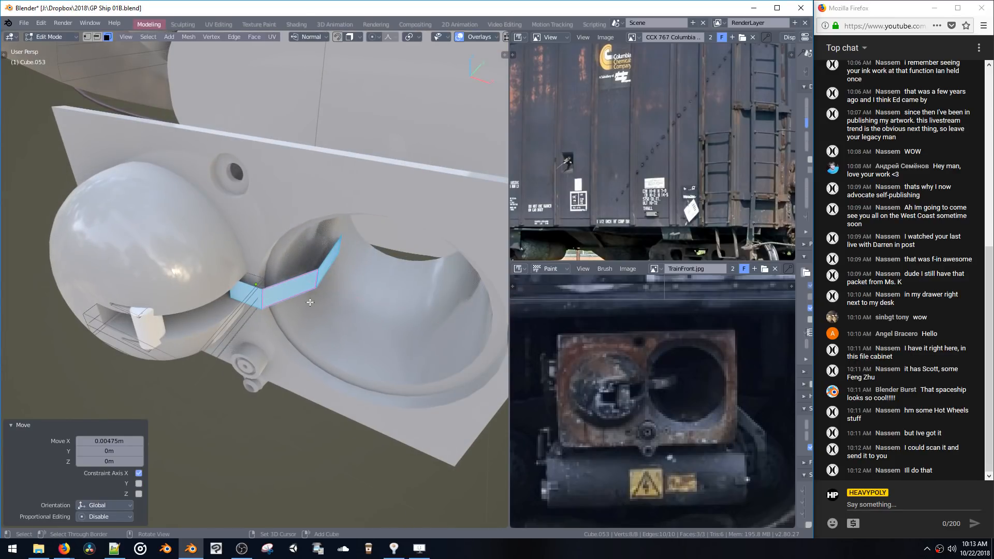
Thicken the bent connecting strip with Shrink/Fatten using an offset of 0.009
key("alt+s")
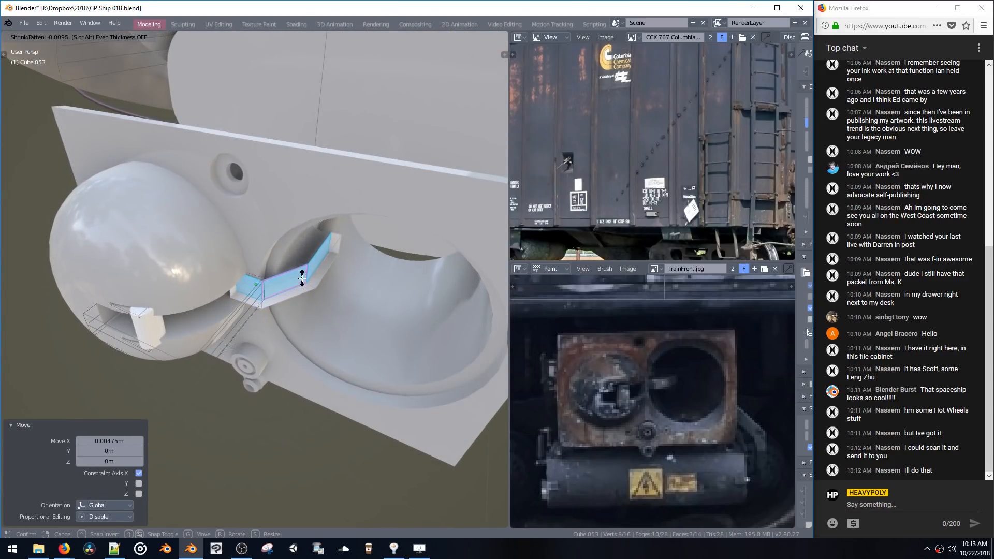
left_click(302, 278)
middle_click_drag(304, 301, 308, 252)
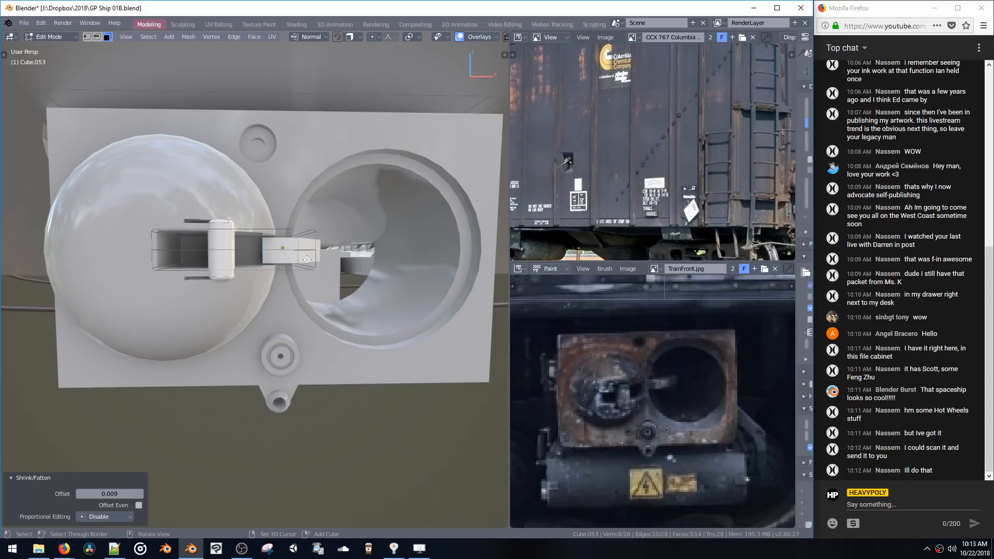
middle_click_drag(307, 260, 277, 243)
Extrude the strip's knob-side end face toward the knob's slot with an offset of -0.042
left_click(284, 258)
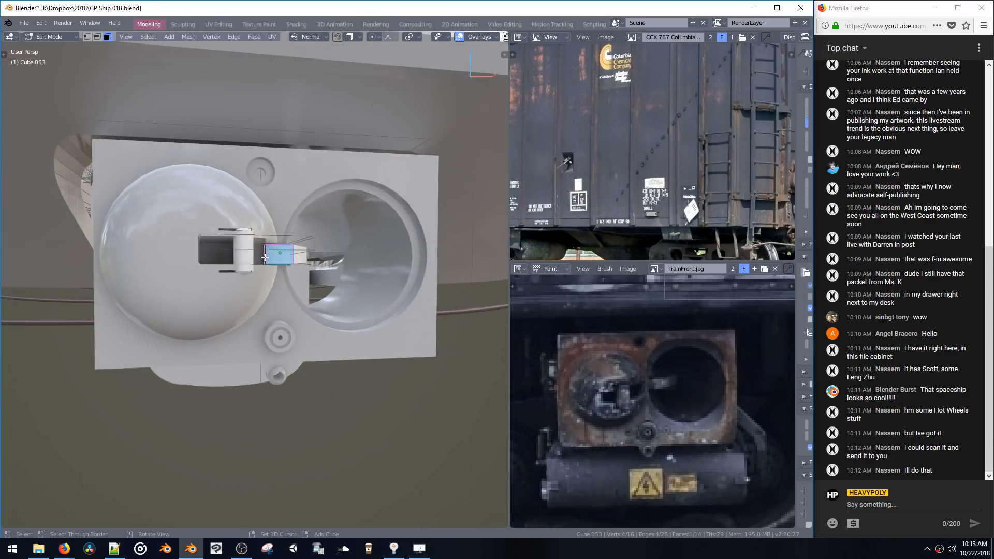
key("e")
left_click(248, 283)
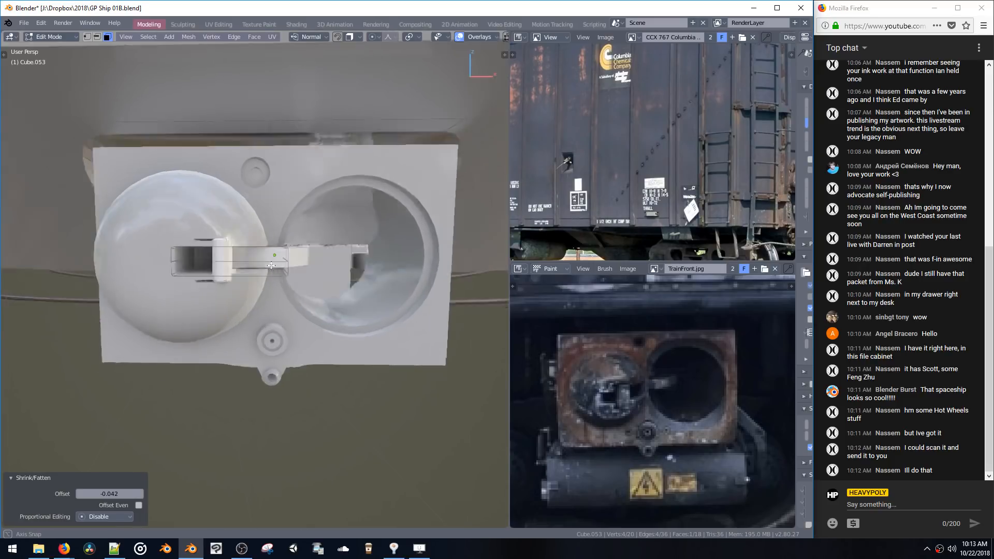
middle_click_drag(248, 283, 264, 269)
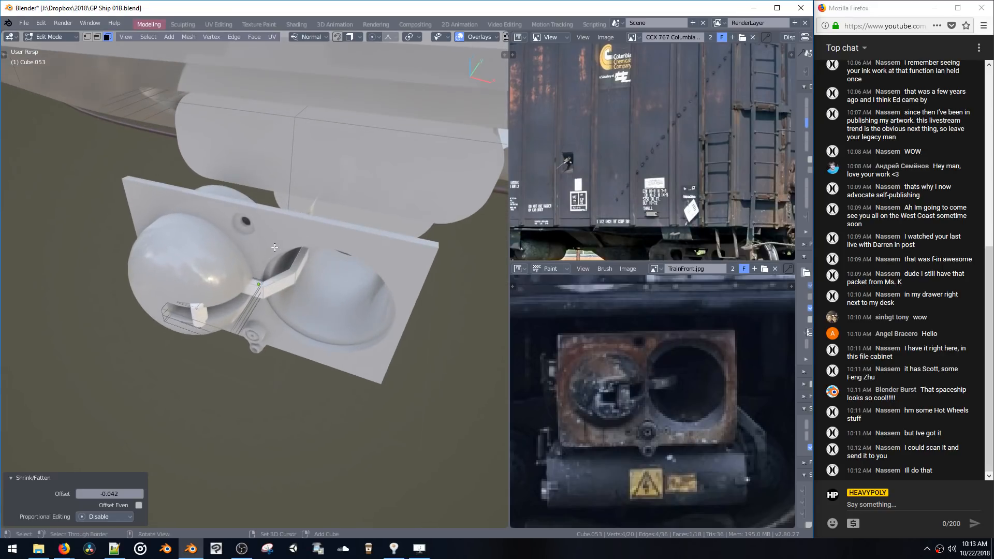
Switch editing to the coupler body mesh and grow a face selection outward from the tip of the knob's dome
key("Tab")
left_click(261, 262)
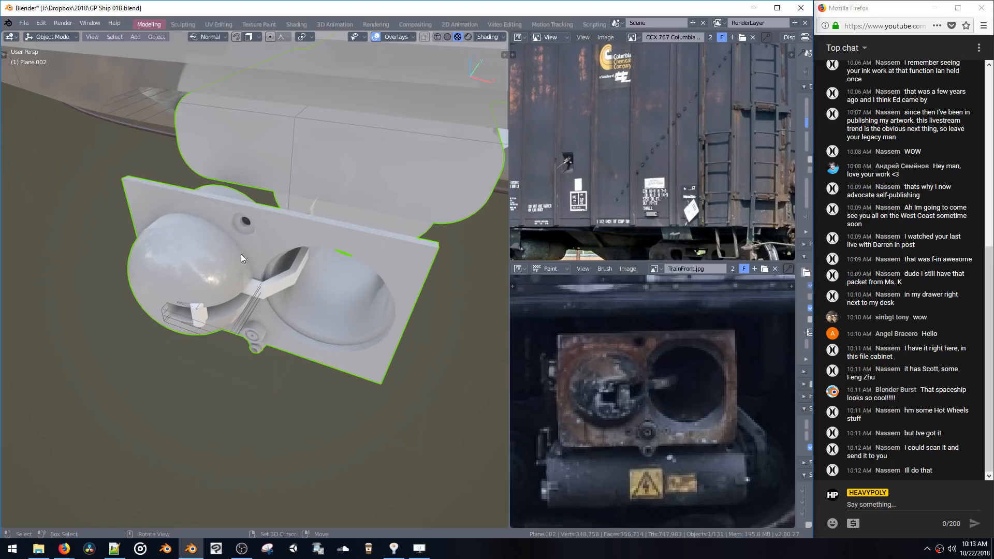
key("Tab")
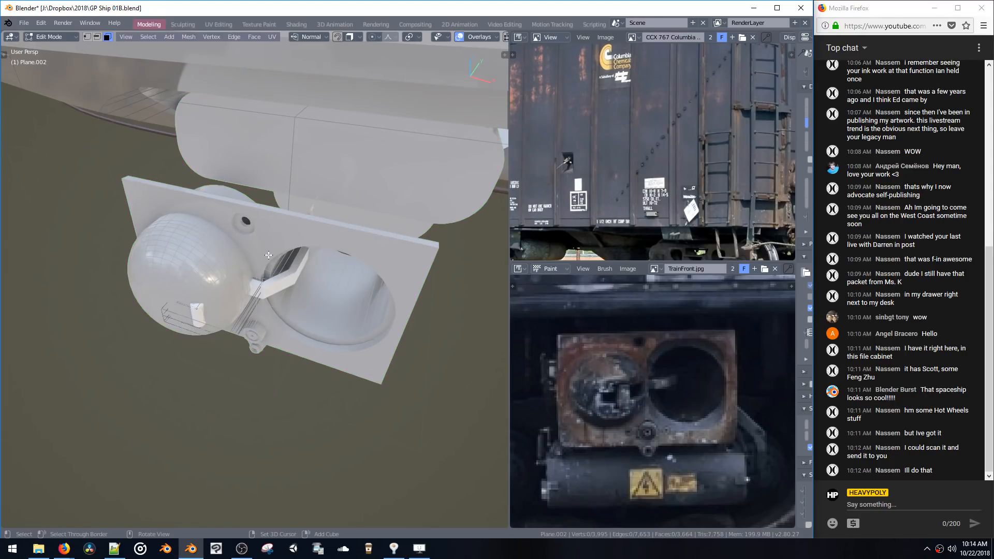
middle_click_drag(269, 255, 246, 252)
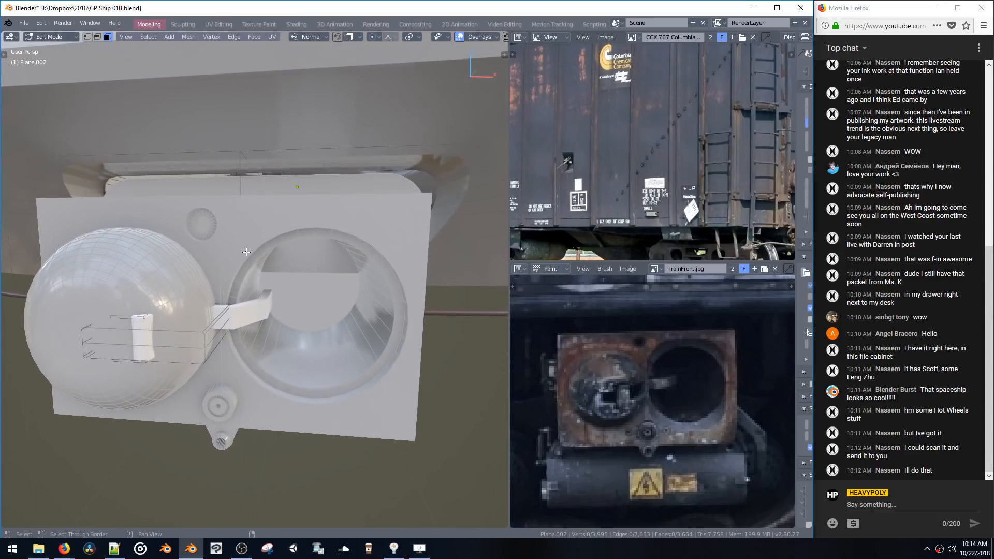
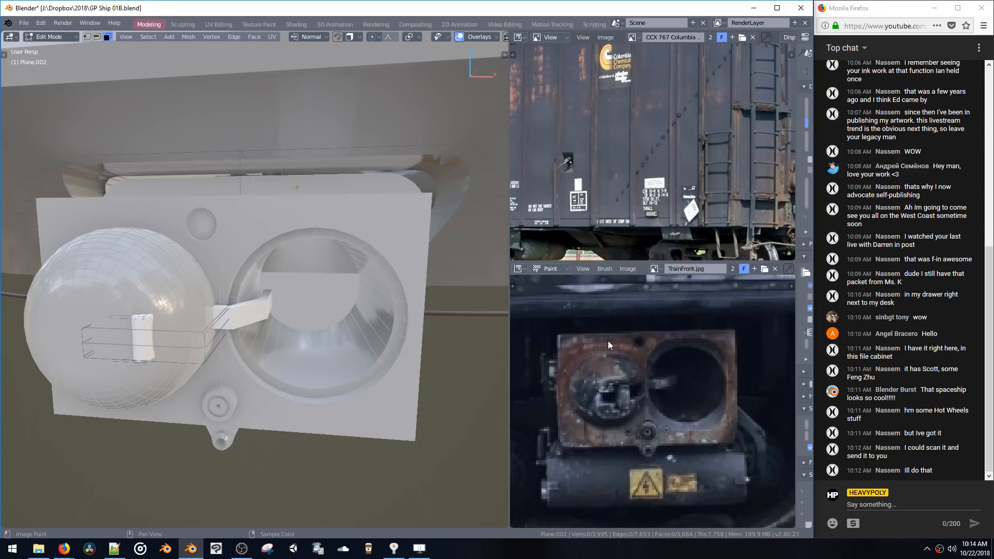
middle_click_drag(245, 336, 239, 339)
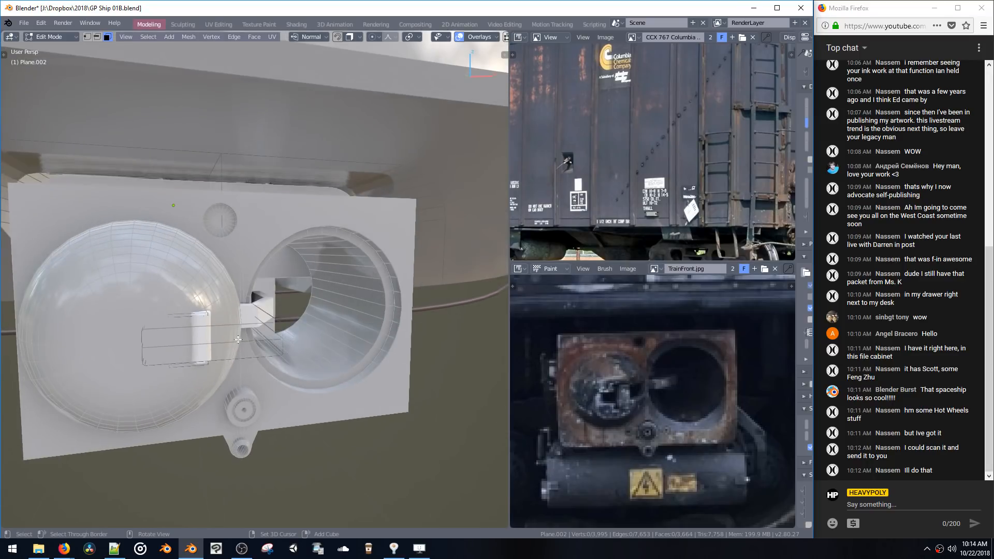
left_click(133, 347)
middle_click_drag(133, 346, 190, 386)
key("ctrl+KP_Add")
key("ctrl+KP_Add")
key("ctrl+KP_Add")
key("ctrl+KP_Add")
key("ctrl+KP_Add")
key("ctrl+KP_Add")
key("ctrl+KP_Add")
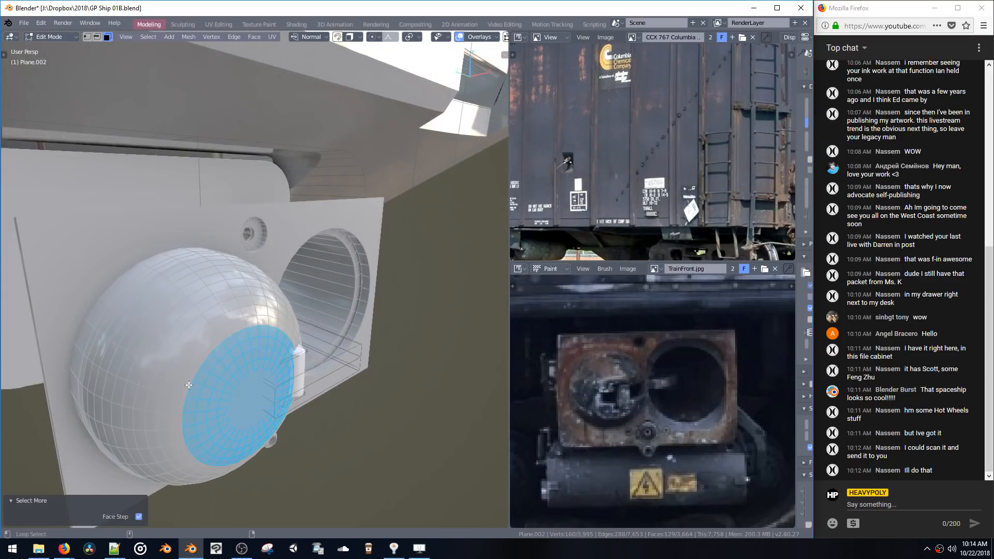
middle_click_drag(188, 352, 248, 334)
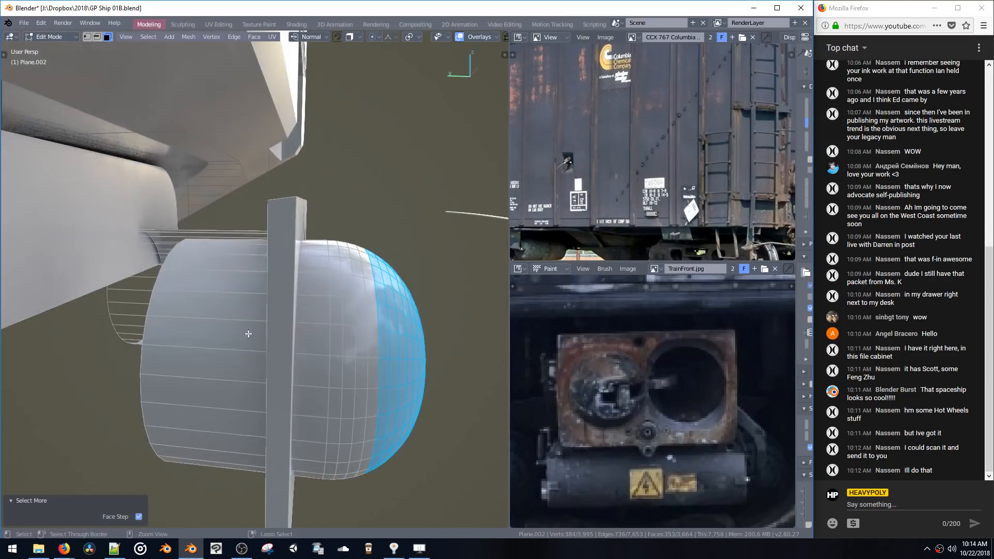
Adjust the depth of the selected knob geometry with repeated moves along Y
key("Escape")
middle_click_drag(294, 301, 251, 320)
key("space")
left_click(248, 323)
key("g")
key("y")
left_click(347, 312)
key("g")
key("y")
left_click(298, 338)
key("g")
key("y")
left_click(329, 379)
Return to editing the strip and move its socket-side end segment 0.00677 m along X
double_click(260, 320)
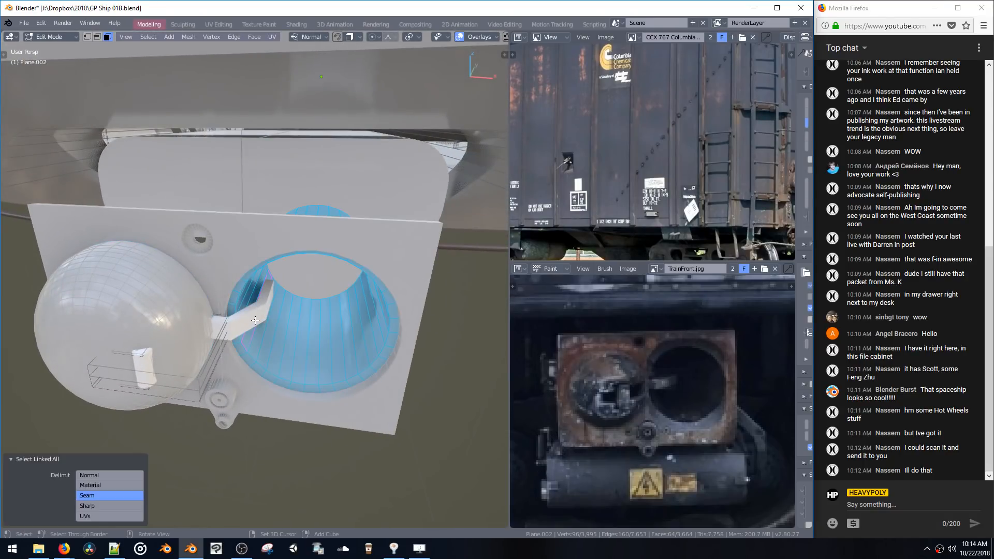
key("space")
left_click(260, 337)
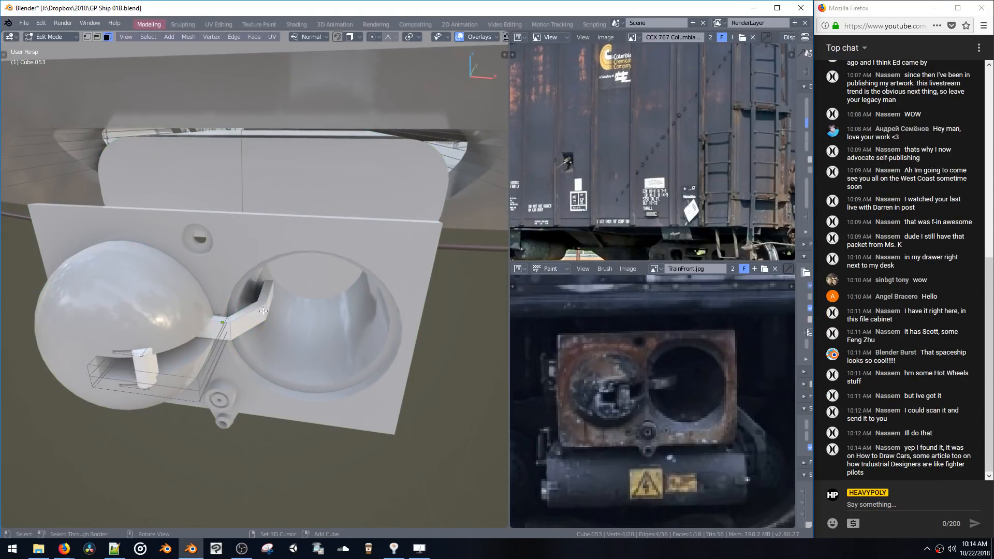
left_click(269, 296, "alt")
key("g")
key("x")
left_click(275, 305)
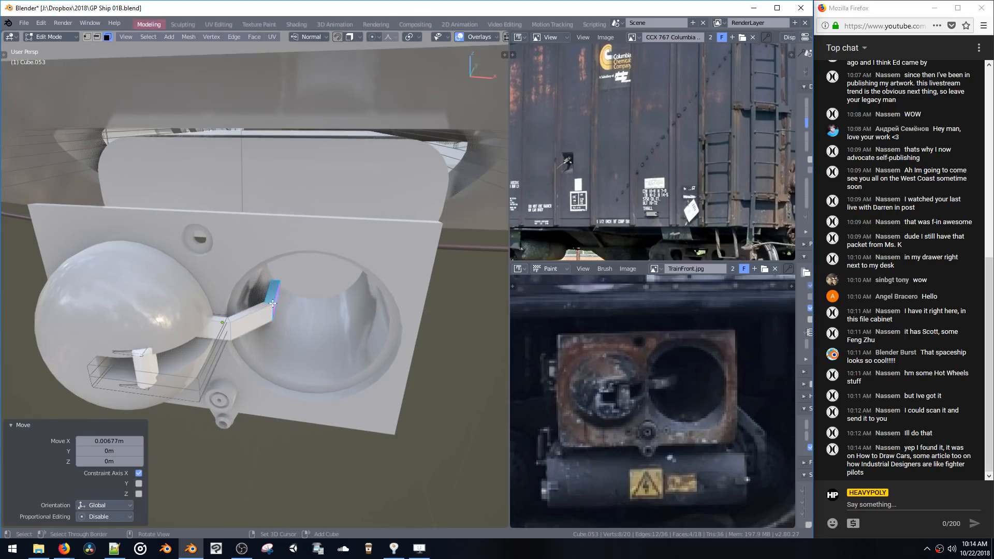
Add a loop cut across the strip's socket-side end segment and extrude the inner face beside the cut
middle_click_drag(244, 299, 274, 293)
left_click(263, 298)
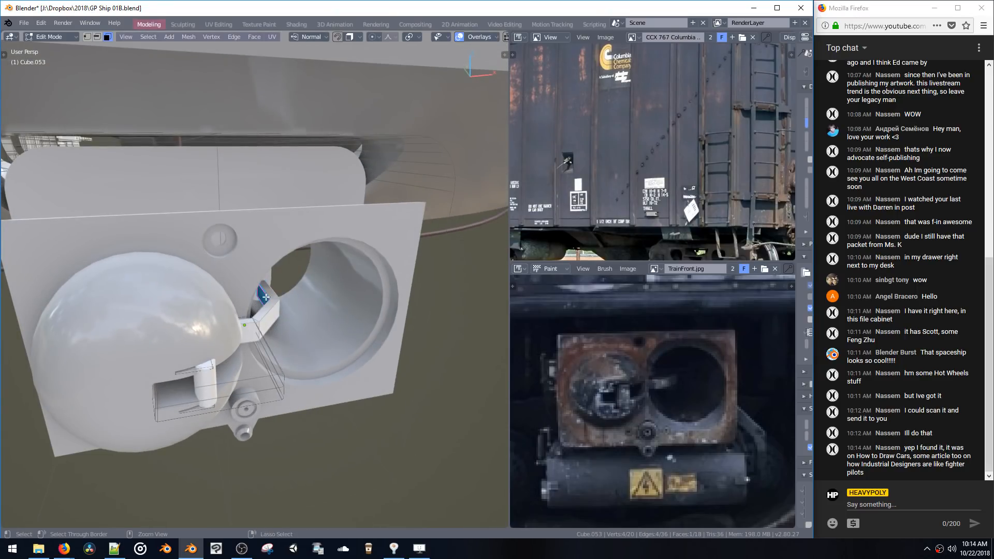
key("ctrl+r")
left_click(268, 294)
left_click(269, 288)
key("3")
left_click(260, 294)
key("e")
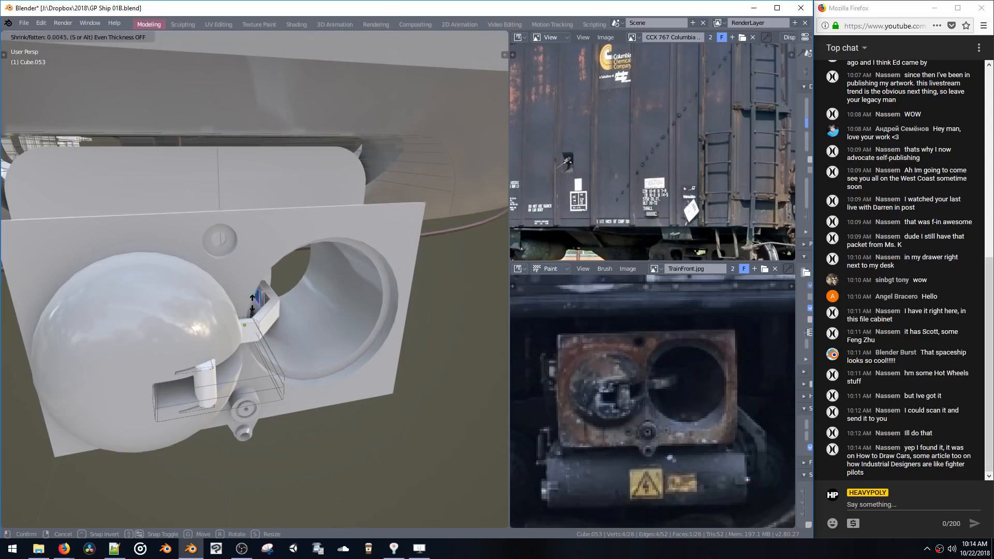
left_click(242, 309)
Move the strip's extruded inner face -0.00941 m along X and leave mesh editing
middle_click_drag(242, 308, 280, 288)
key("g")
key("x")
left_click(279, 288)
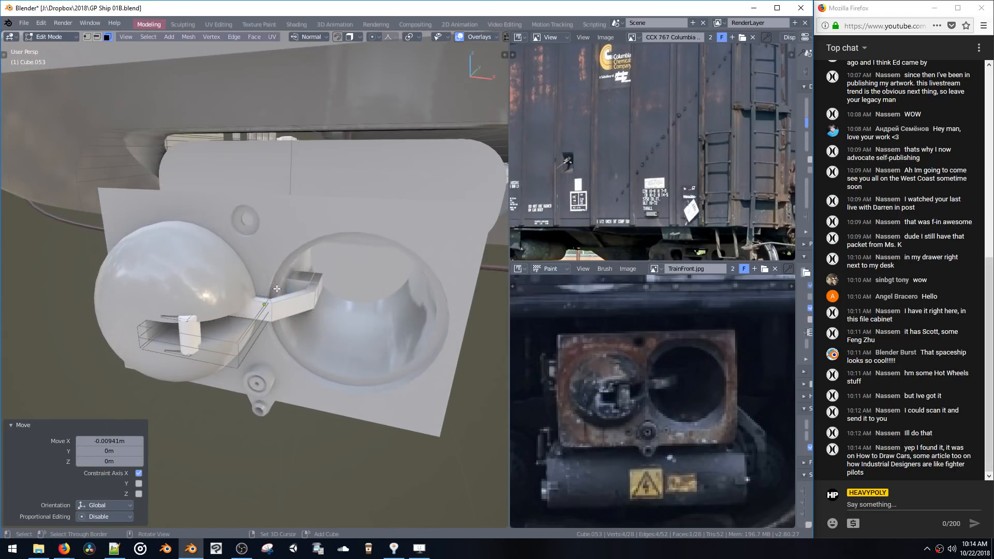
key("space")
left_click(270, 349)
Try adding a separate 32-vertex mesh cylinder and moving it to the coupler plate's lower edge
middle_click_drag(271, 346, 263, 319)
key("shift+a")
mouse_move(263, 319)
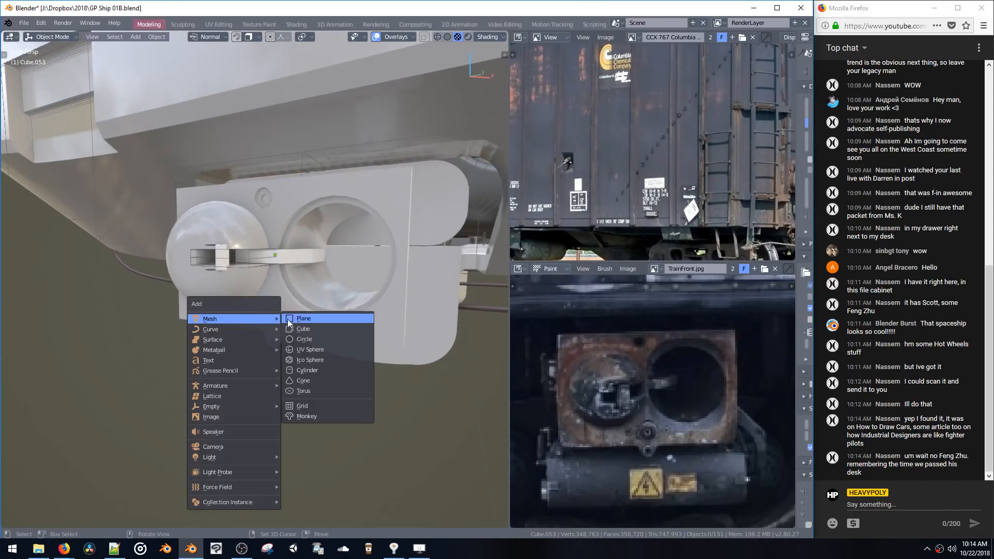
left_click(291, 370)
key("g")
key("z")
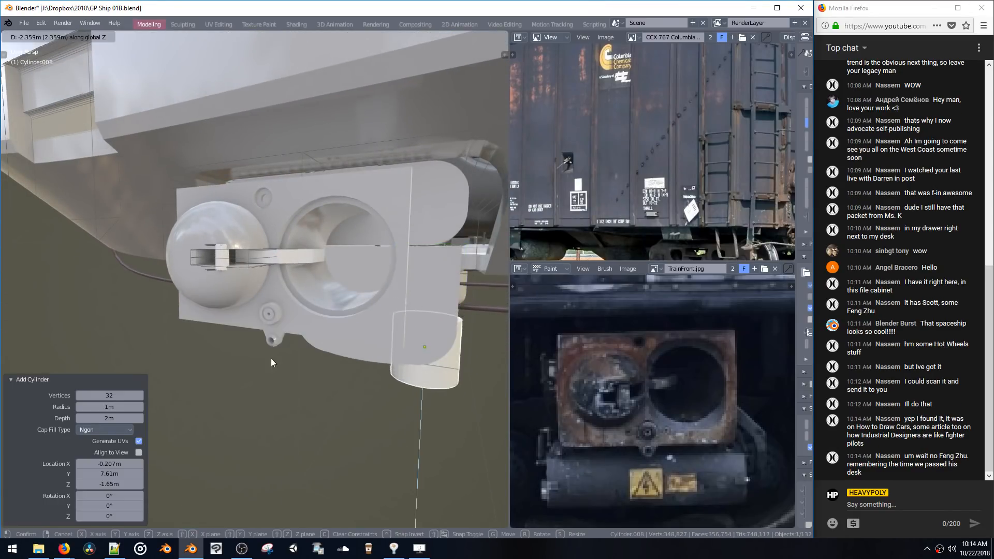
left_click(272, 358)
key("g")
key("y")
left_click(295, 320)
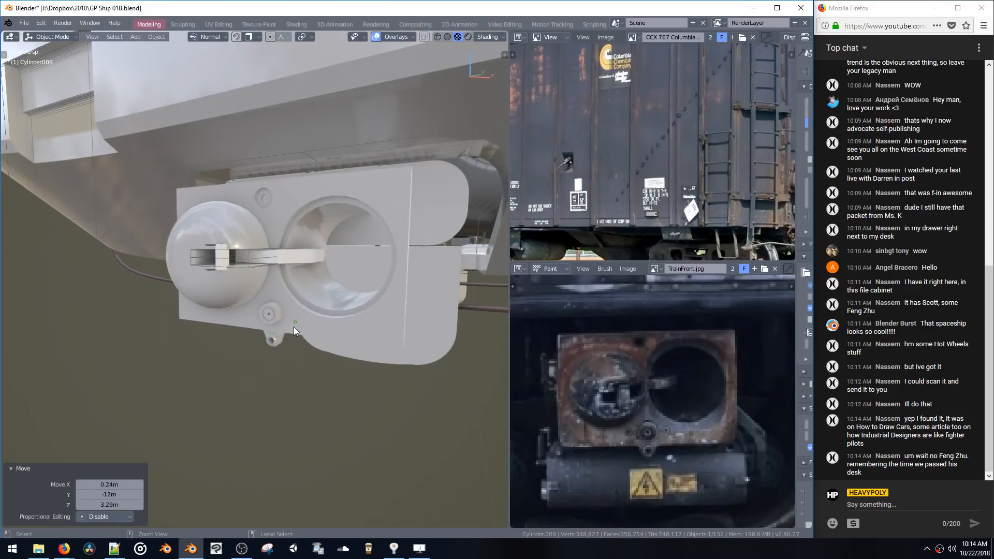
left_click(350, 325)
Scale the separate cylinder to 0.060 and remove it
key("s")
left_click(294, 345)
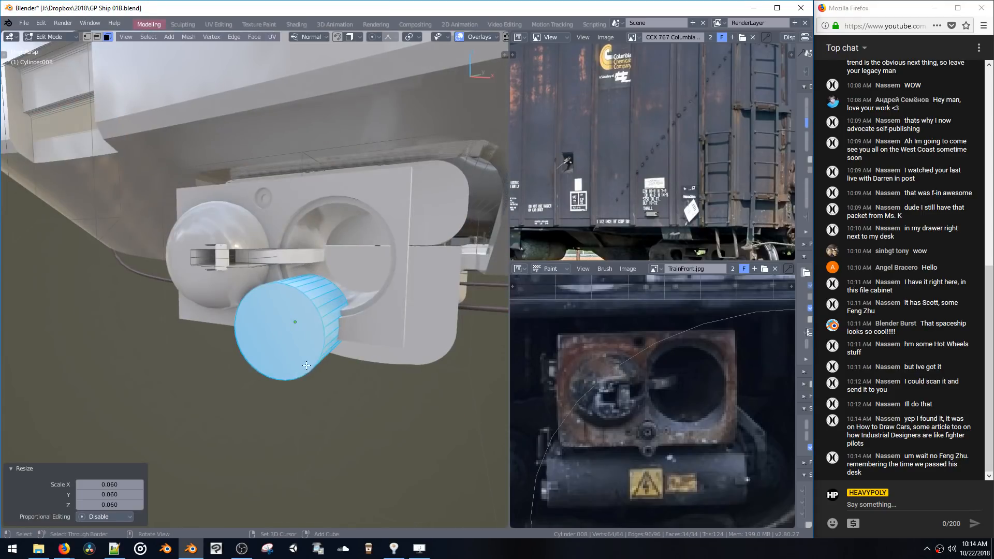
key("ctrl+Tab")
left_click(300, 410)
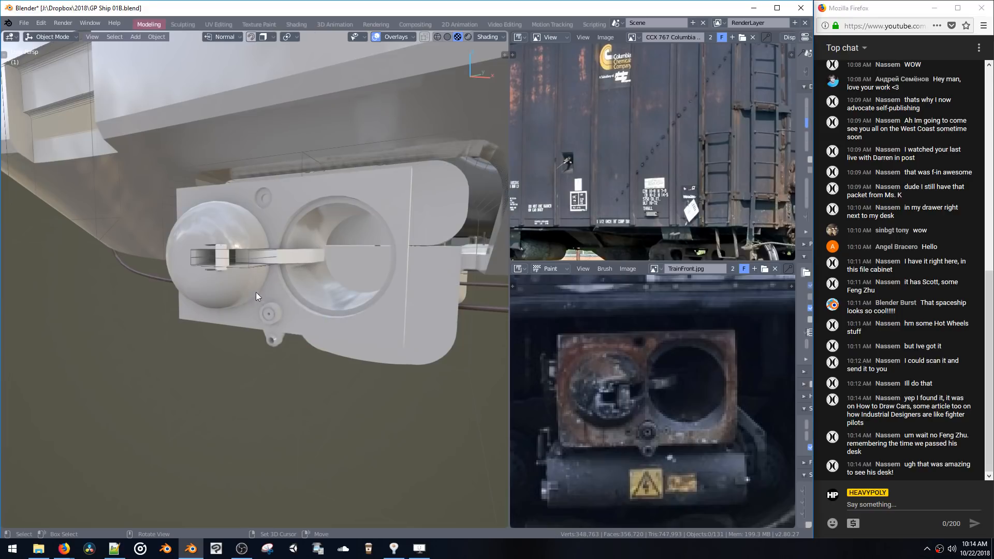
In the coupler body mesh, add a 32-vertex circle at the plate's centre edge and scale it to 0.569
left_click(288, 307)
key("Tab")
left_click(287, 329)
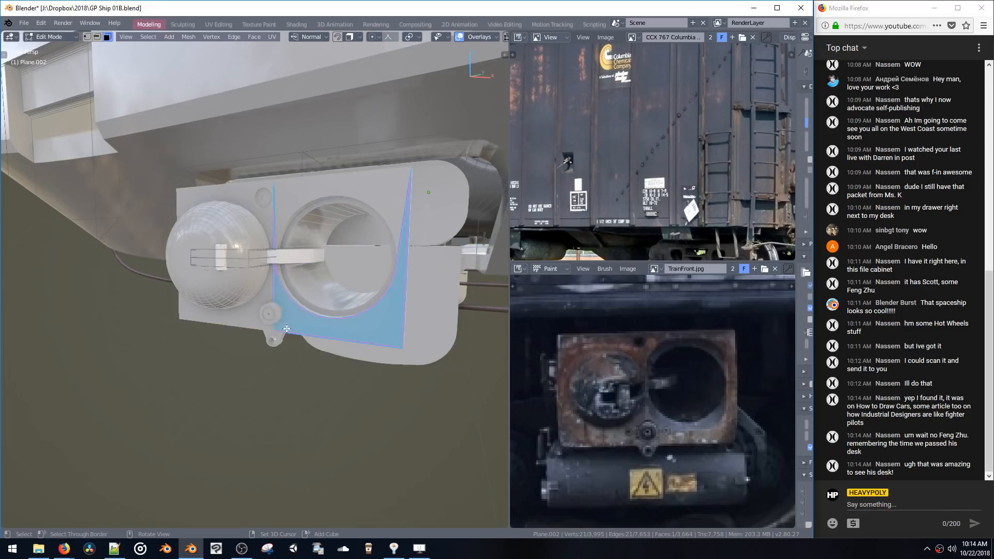
key("2")
left_click(272, 282)
key("shift+a")
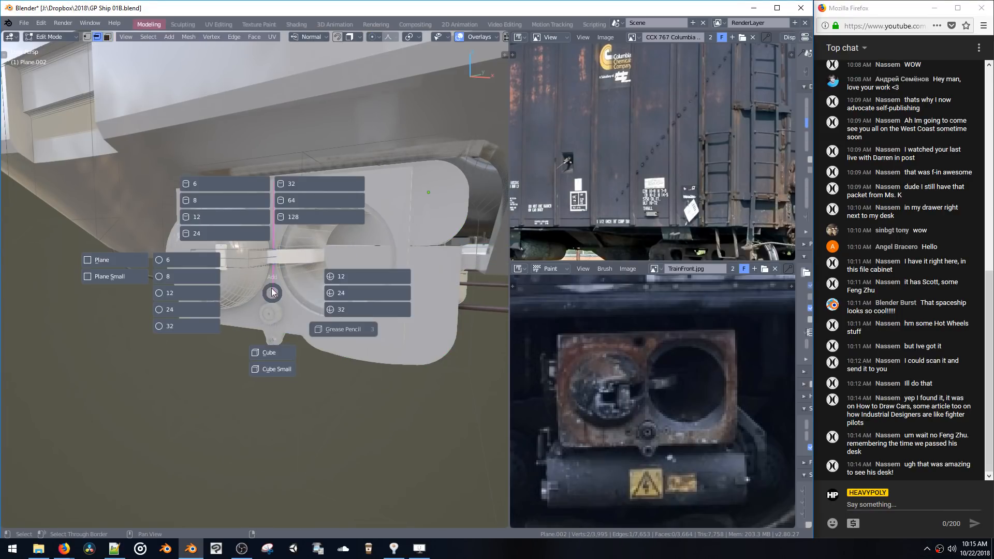
left_click(188, 324)
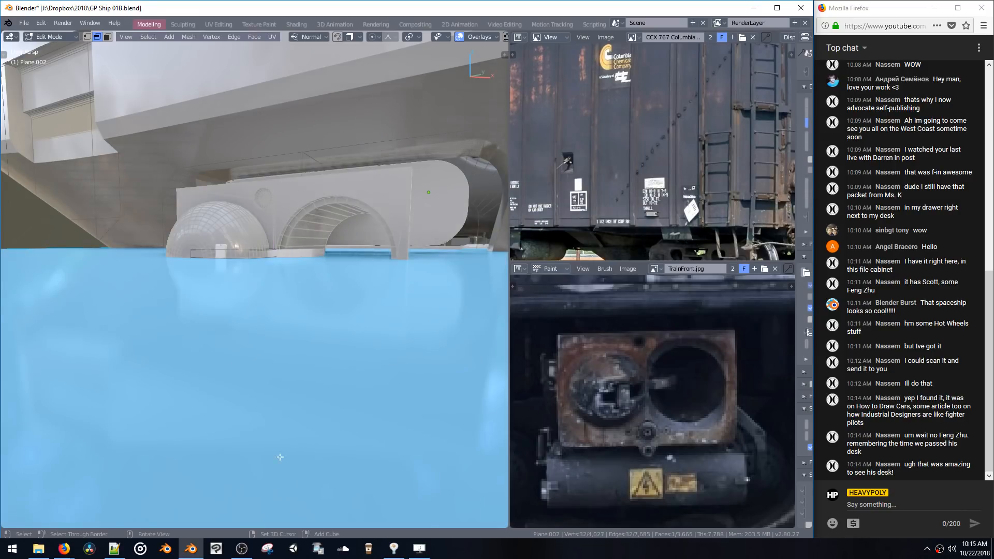
key("s")
left_click(268, 371)
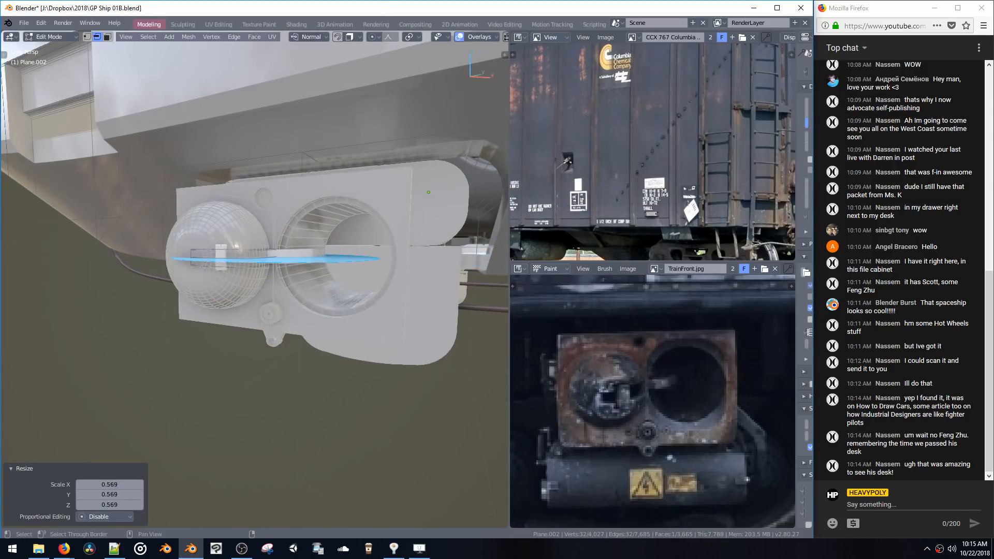
Rotate the circle about Y to stand upright and extrude it into a cylinder with an offset of -0.323
key("ctrl+z")
key("ctrl+z")
key("ctrl+shift+z")
key("ctrl+shift+z")
key("r")
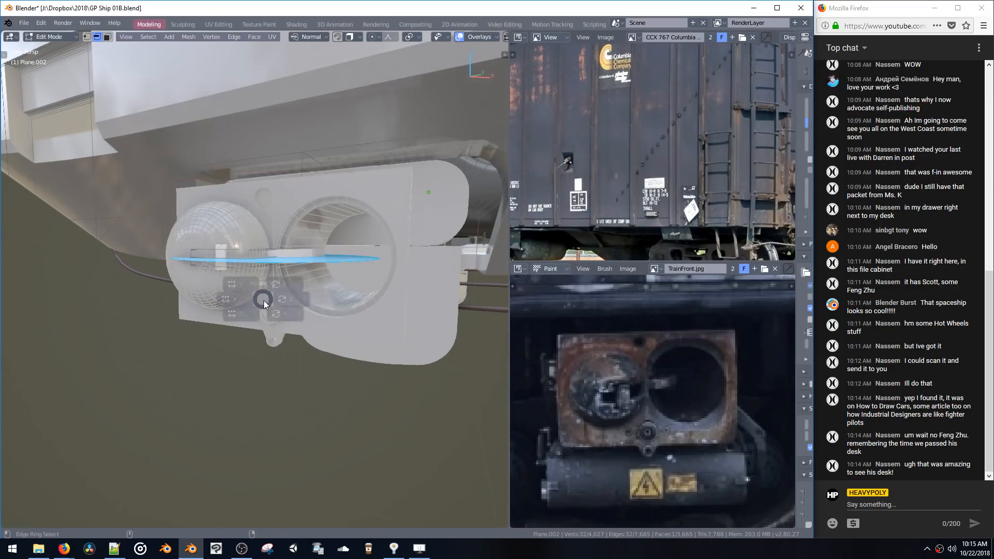
left_click(316, 266)
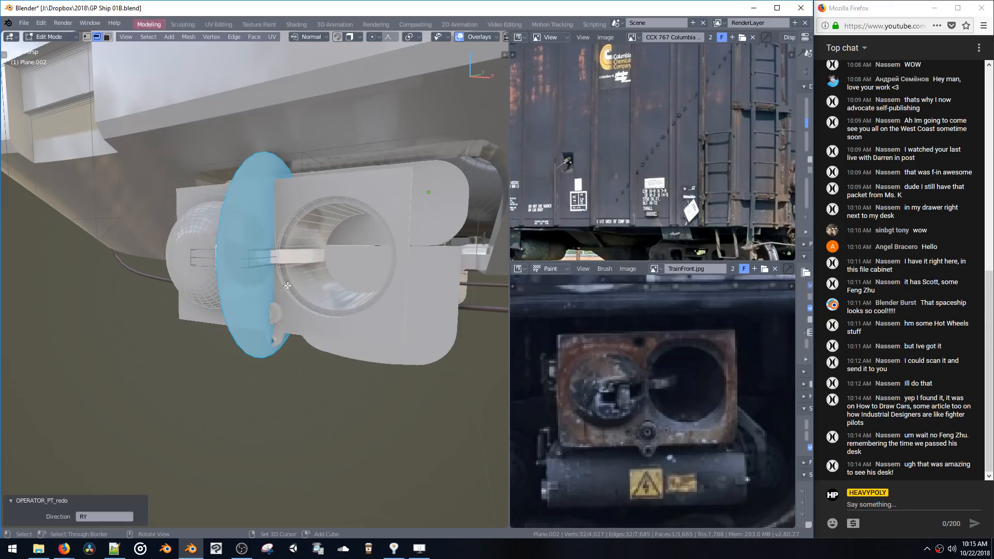
middle_click_drag(286, 287, 297, 316)
key("e")
left_click(307, 330)
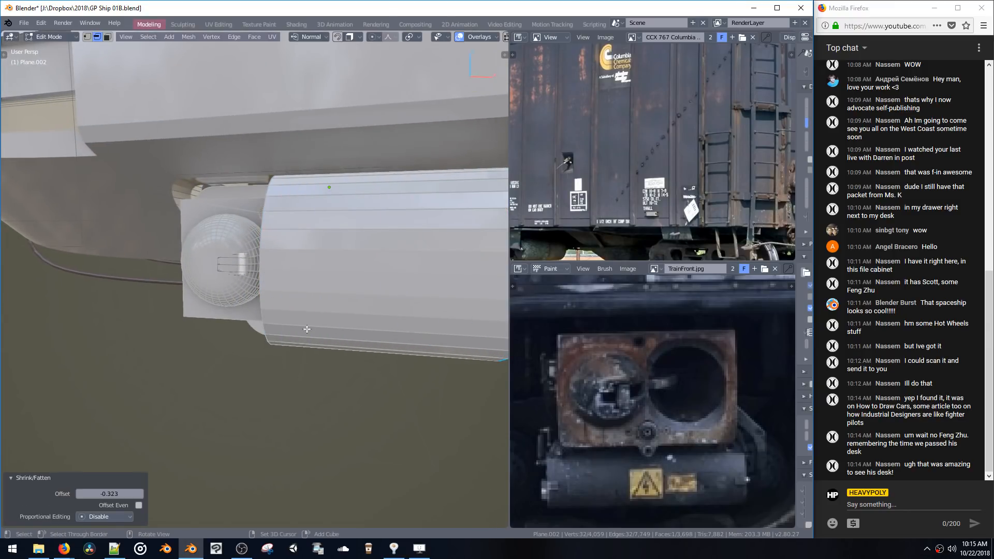
Add a 64-sided cylinder on the end face of the 32-sided cylinder and scale it down to a similar diameter
key("ctrl+l")
middle_click_drag(303, 332, 301, 301)
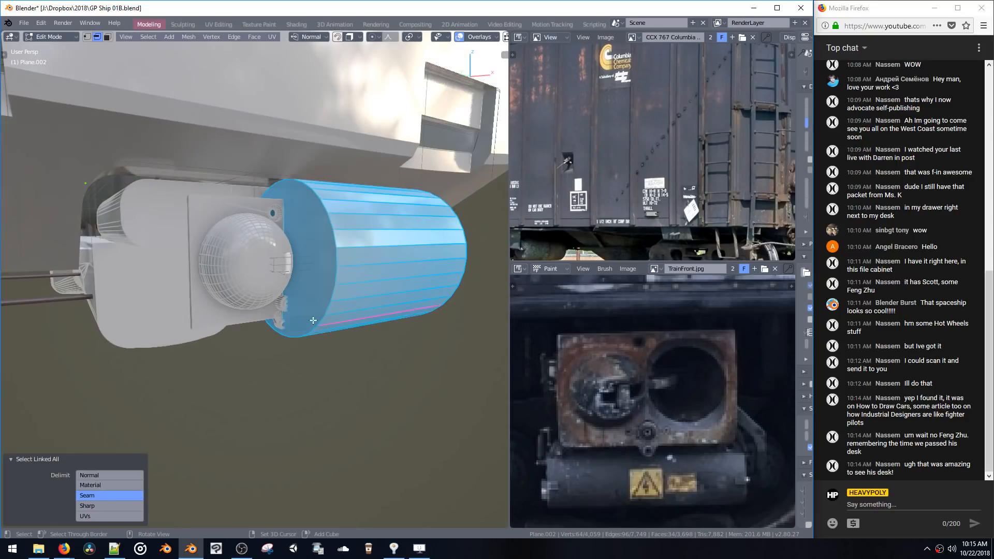
left_click(306, 303)
key("ctrl+Tab")
left_click(331, 254)
left_click(311, 280)
key("shift+a")
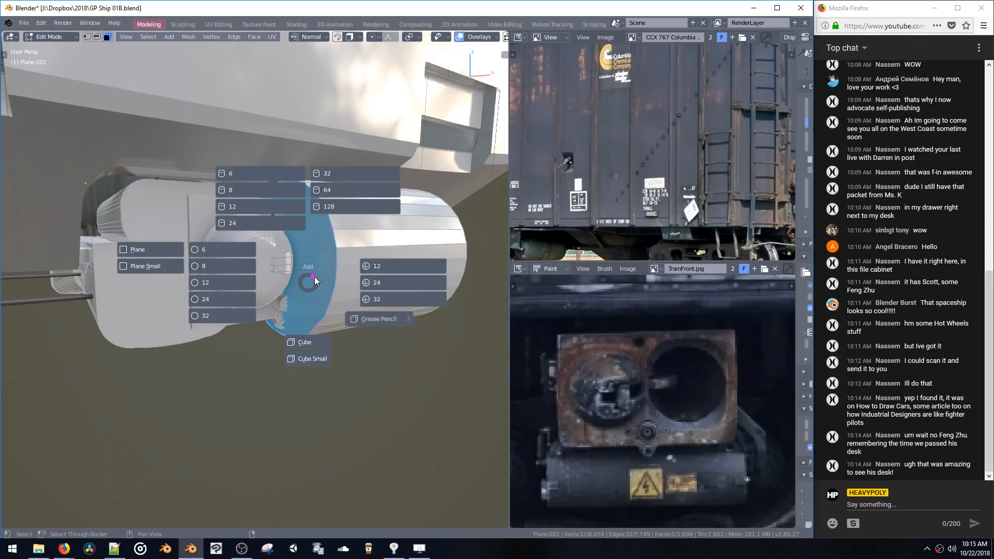
left_click(328, 189)
key("s")
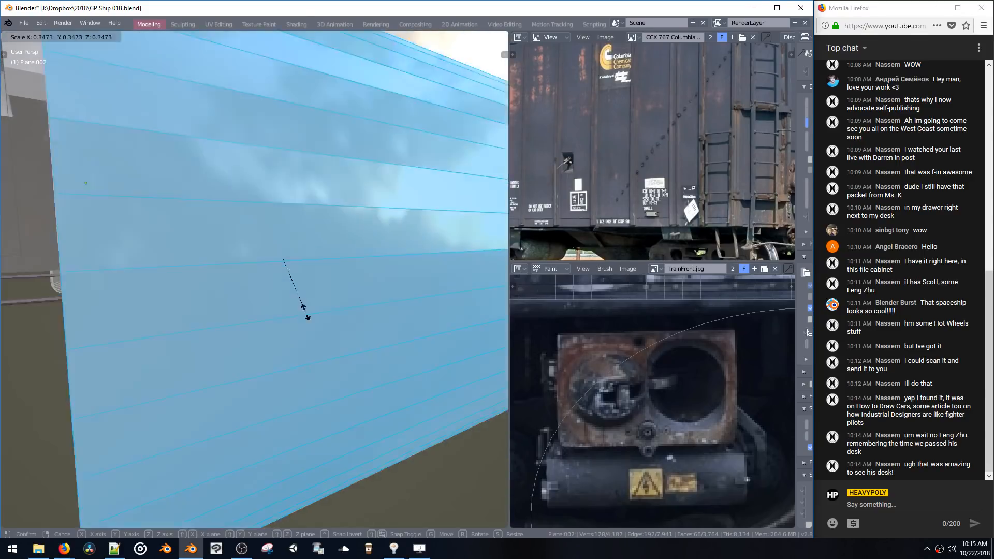
left_click(333, 311)
key("s")
key("Escape")
Remove the original 32-sided cylinder and move the 64-sided cylinder -0.275 m along Z, below the coupler plate
key("ctrl+z")
key("ctrl+z")
key("ctrl+z")
key("ctrl+z")
key("ctrl+z")
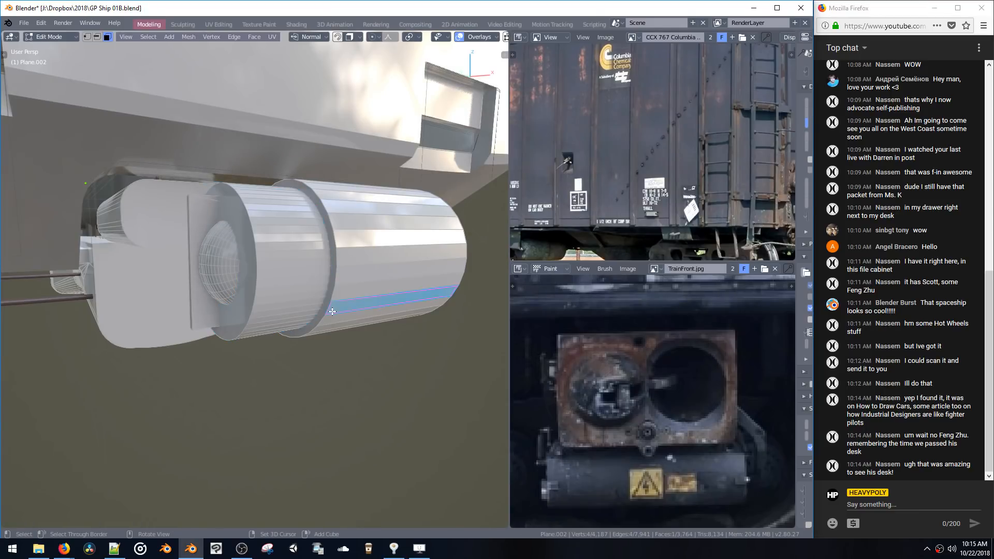
key("g")
key("z")
left_click(308, 357)
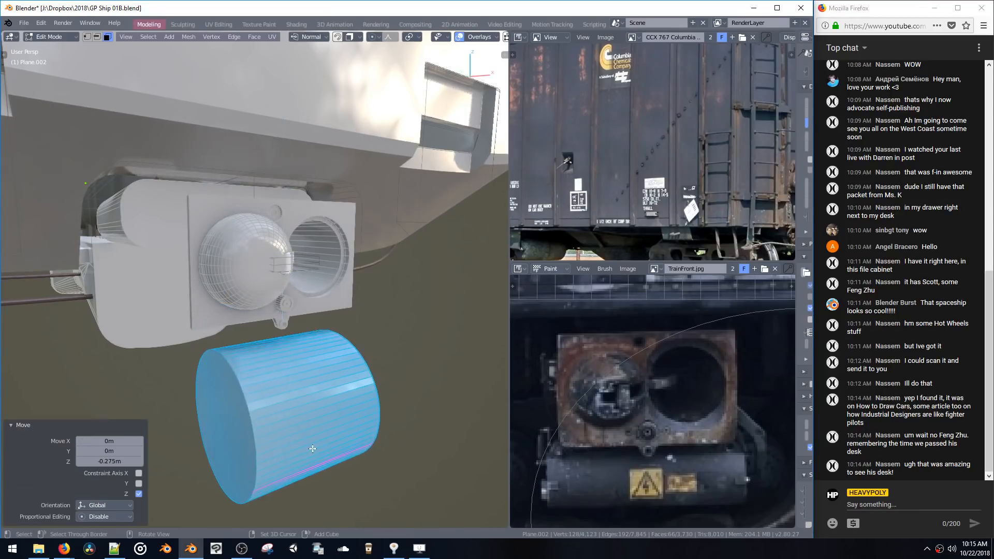
Stretch the large cylinder along X and reposition it along Z and Y beneath the coupler plate
middle_click_drag(308, 357, 316, 396)
key("s")
key("x")
left_click(395, 417)
middle_click_drag(395, 417, 298, 320)
key("g")
key("z")
left_click(291, 356)
key("g")
key("y")
left_click(332, 358)
Resize the whole cylinder, stretch it by 1.447 along X into a long tank, and adjust its position along Y
key("s")
left_click(323, 361)
key("s")
key("x")
left_click(434, 358)
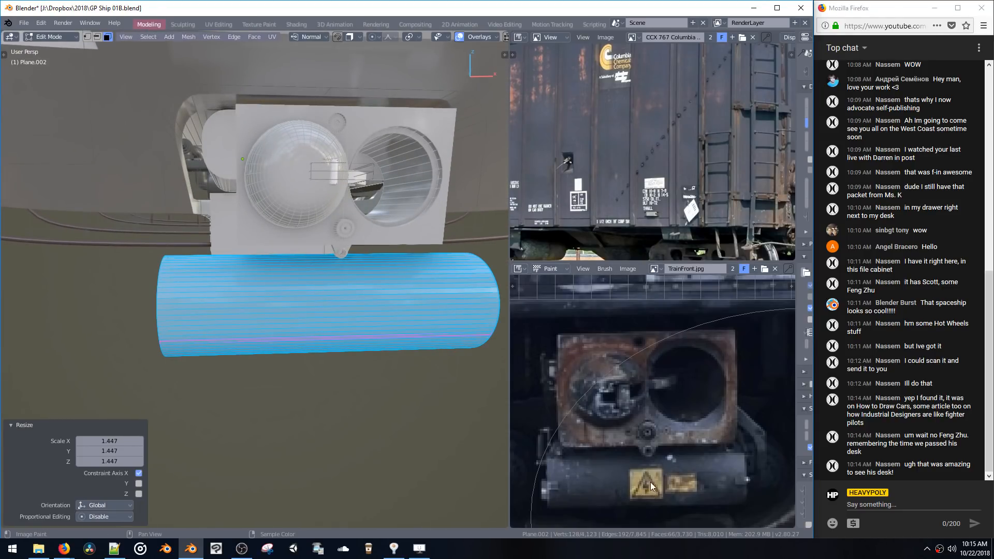
middle_click_drag(385, 349, 201, 326)
key("g")
key("y")
left_click(297, 332)
Add a new cylinder on the tank's end face and scale it to 0.109
middle_click_drag(133, 344, 202, 325)
left_click(203, 323)
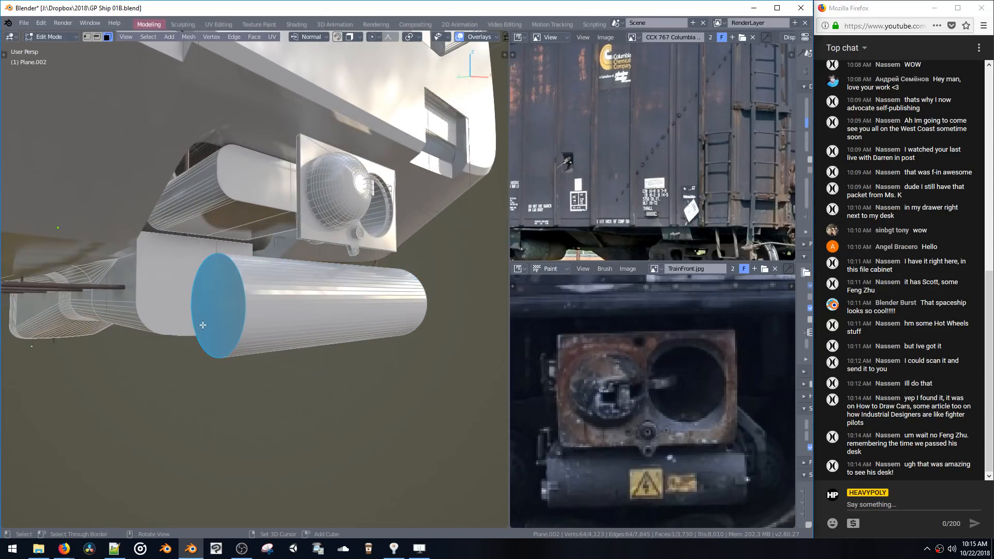
key("shift+a")
left_click(162, 261)
key("s")
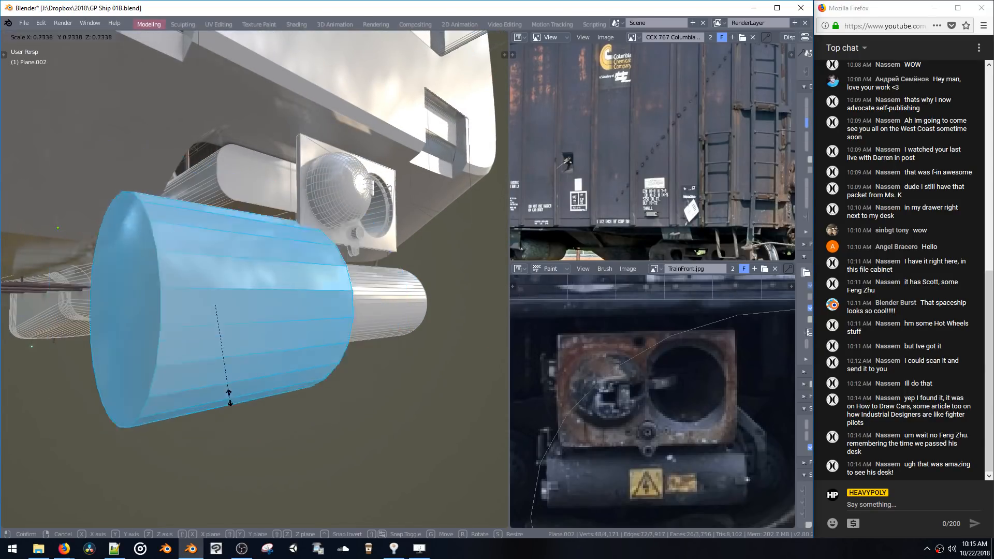
left_click(205, 320)
Move the small cylinder down along Z on the tank's end face and scale it to 0.800
key("g")
key("z")
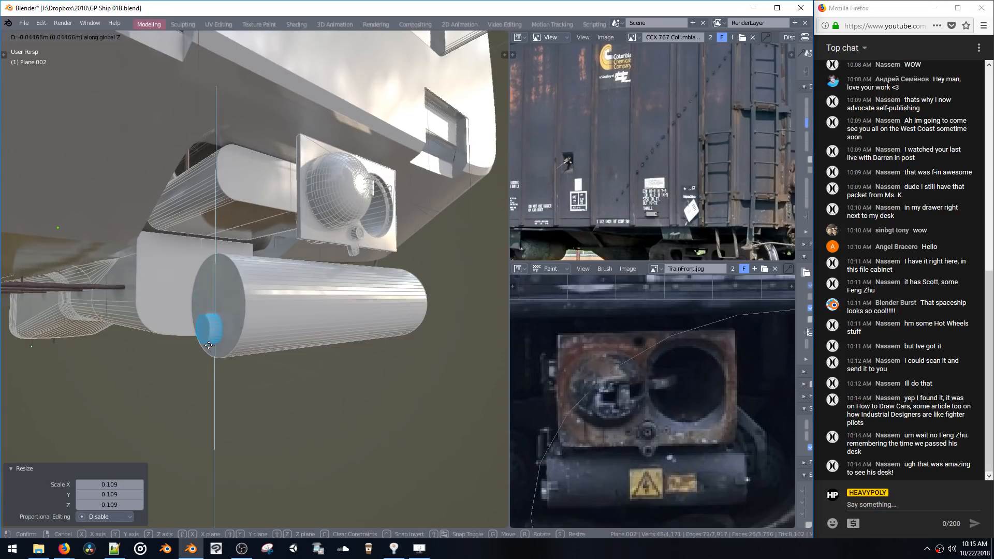
left_click(214, 352)
key("s")
left_click(216, 357)
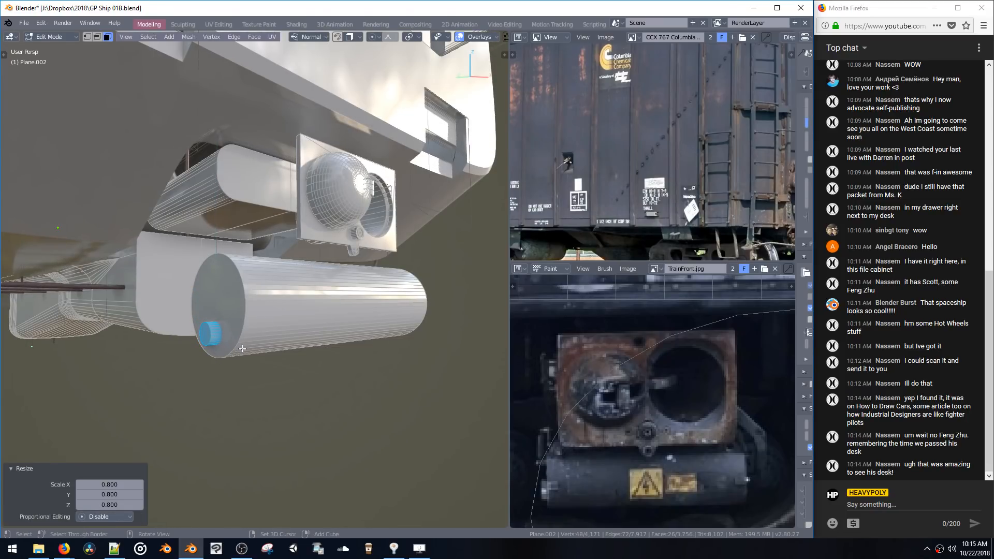
Adjust the small cylinder's length along X, finishing with a scale of 1.386
mouse_move(242, 349)
middle_mouse_down()
mouse_move(222, 350)
mouse_move(230, 346)
middle_mouse_up()
key("s")
key("x")
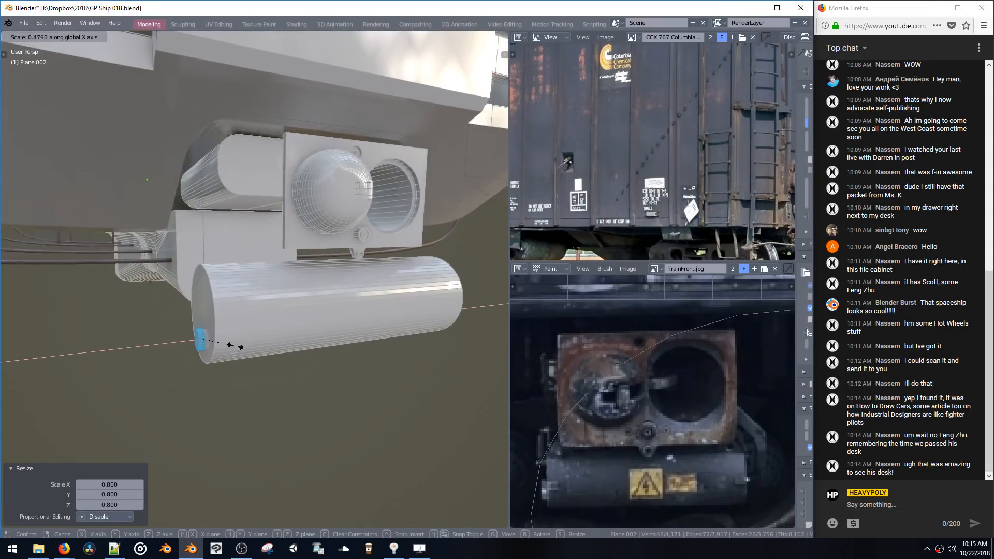
left_click(247, 346)
key("s")
key("x")
left_click(256, 349)
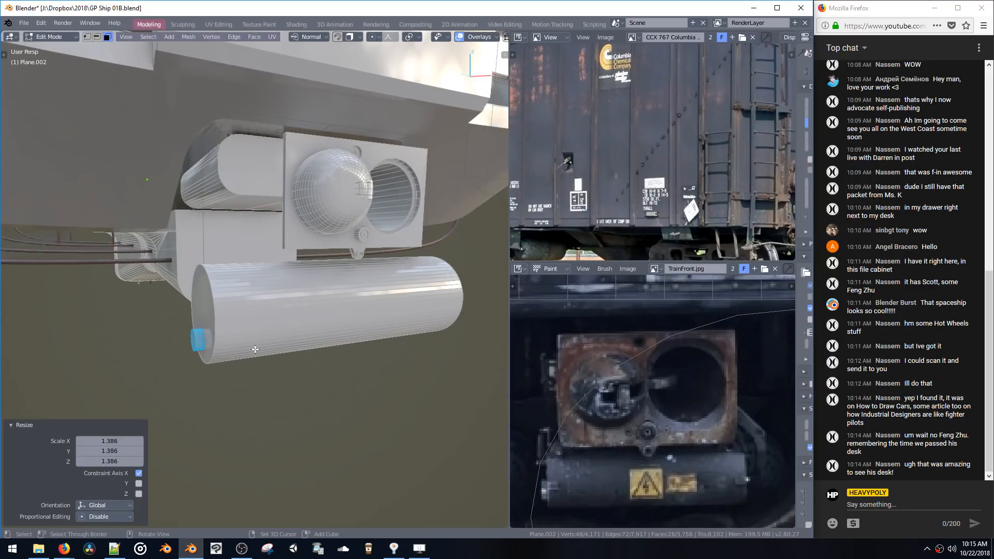
Duplicate the small end cylinder and place the copy clear of the tank
middle_click_drag(255, 348, 218, 342)
key("shift+d")
middle_click_drag(284, 343, 300, 343)
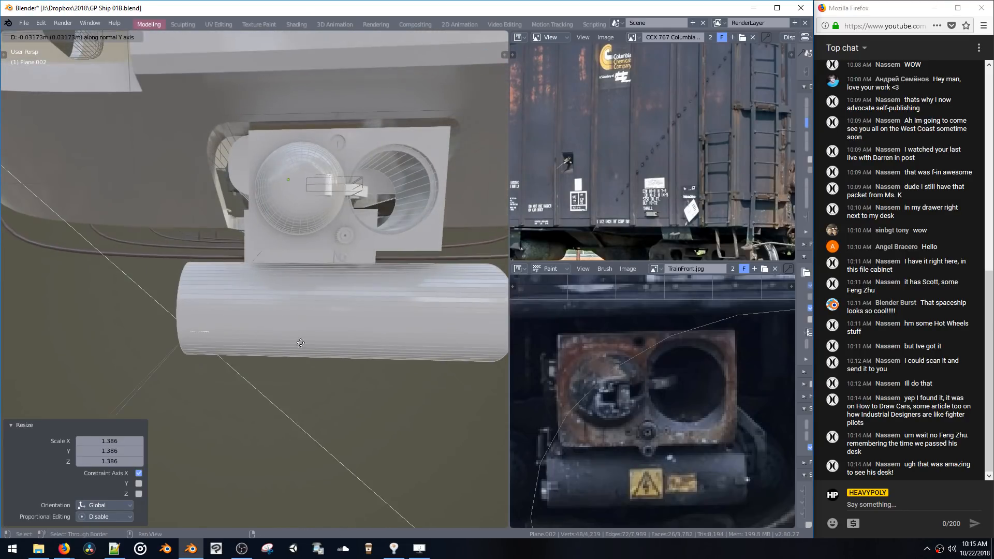
left_click(349, 368)
middle_click_drag(348, 368, 231, 351)
key("g")
key("x")
left_click(362, 321)
key("ctrl+z")
Move the copied cylinder 0.457 m along X and raise it along Z to the tank's other end
key("g")
key("x")
left_click(357, 382)
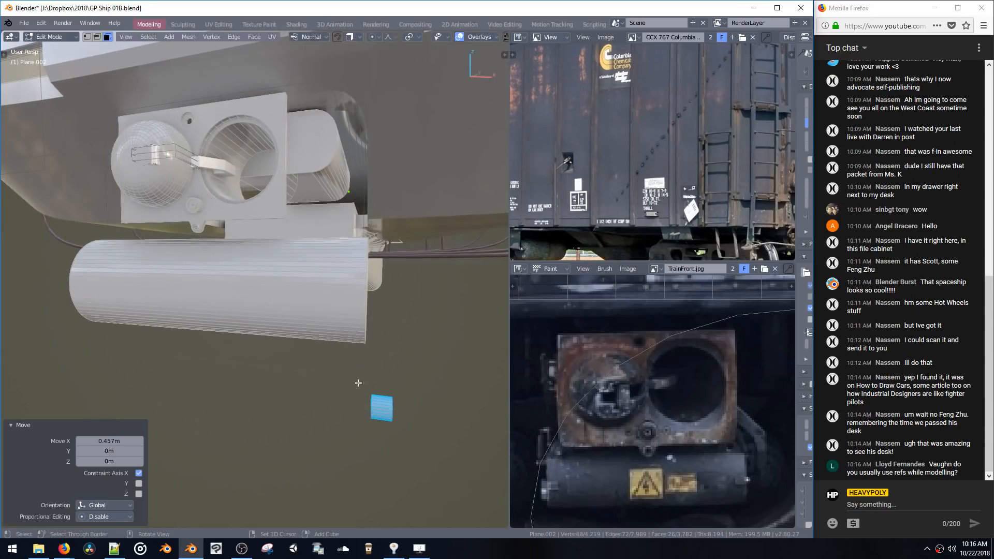
key("g")
key("z")
left_click(359, 298)
Position the copy on the tank's opposite end face and shift it -0.00693 m along X
middle_click_drag(359, 297, 282, 286)
key("g")
left_click(190, 283)
key("g")
key("x")
left_click(283, 291)
Scale the copied end cylinder down and move it 0.0231 m along Z on the end face
key("s")
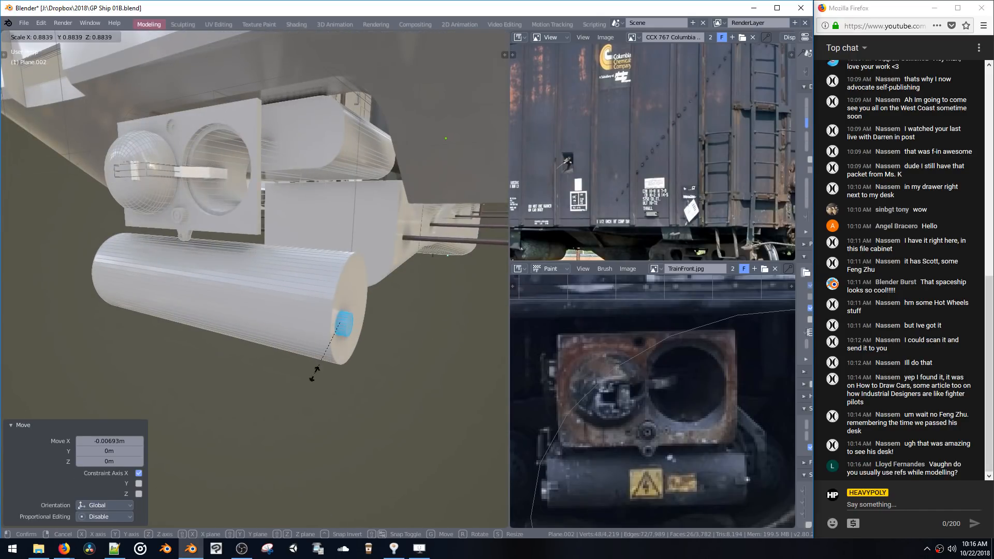
left_click(318, 348)
key("g")
key("z")
left_click(313, 327)
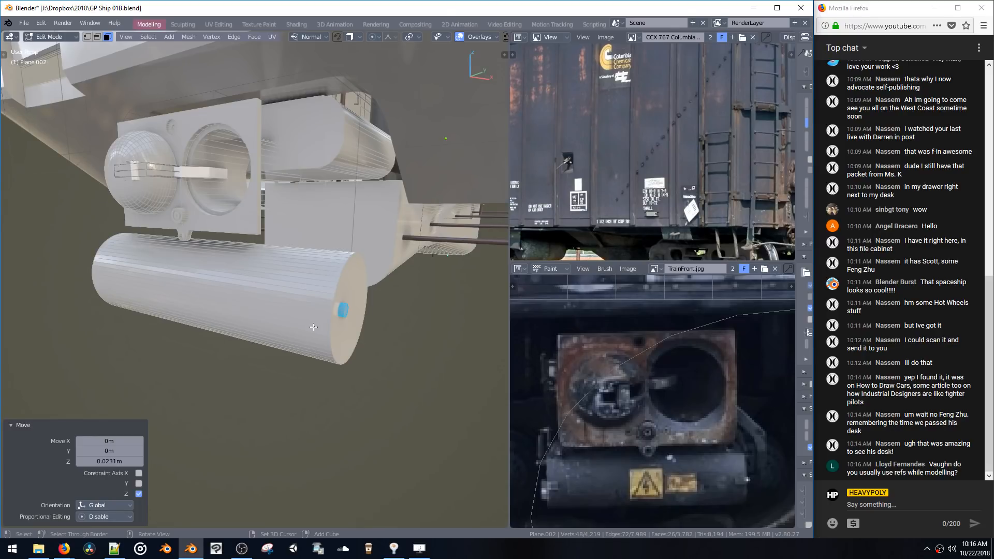
Return to Object Mode and inspect the ship's hull and rear machinery from several sides
middle_click_drag(384, 205, 388, 404, "ctrl")
middle_click_drag(392, 260, 305, 259)
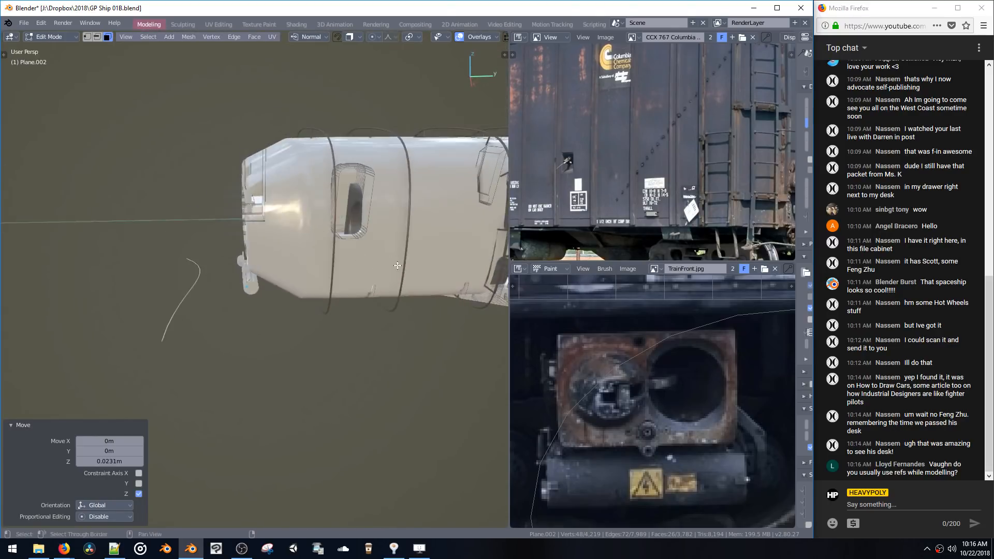
middle_click_drag(497, 204, 319, 170, "shift")
middle_click_drag(400, 189, 218, 225)
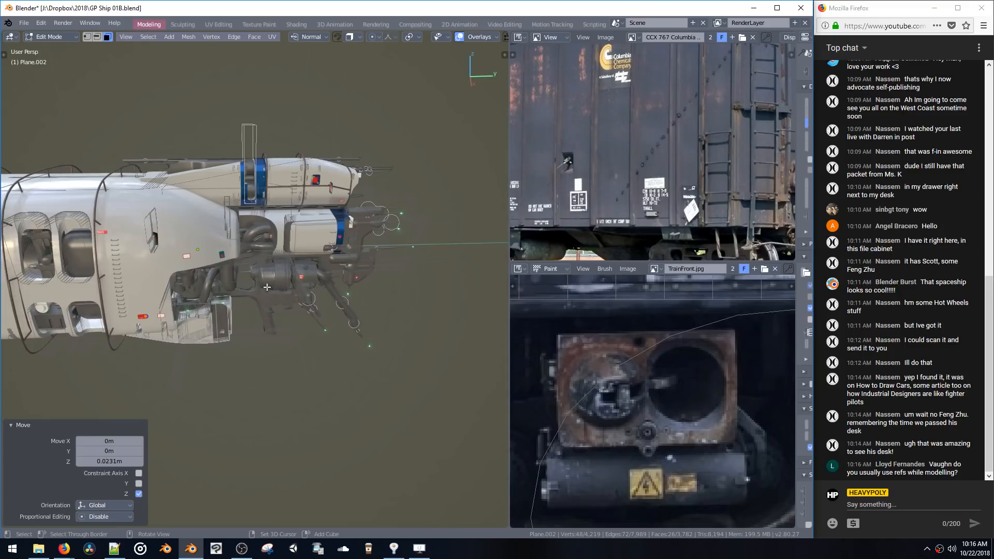
middle_click_drag(191, 358, 156, 277)
key("Tab")
left_click(218, 281)
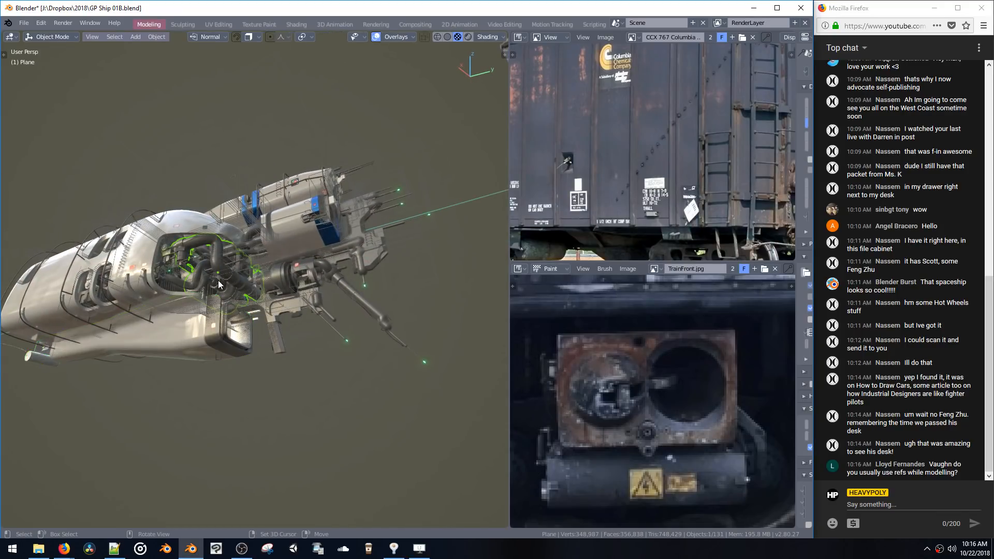
middle_click_drag(299, 273, 234, 255)
left_click(160, 256)
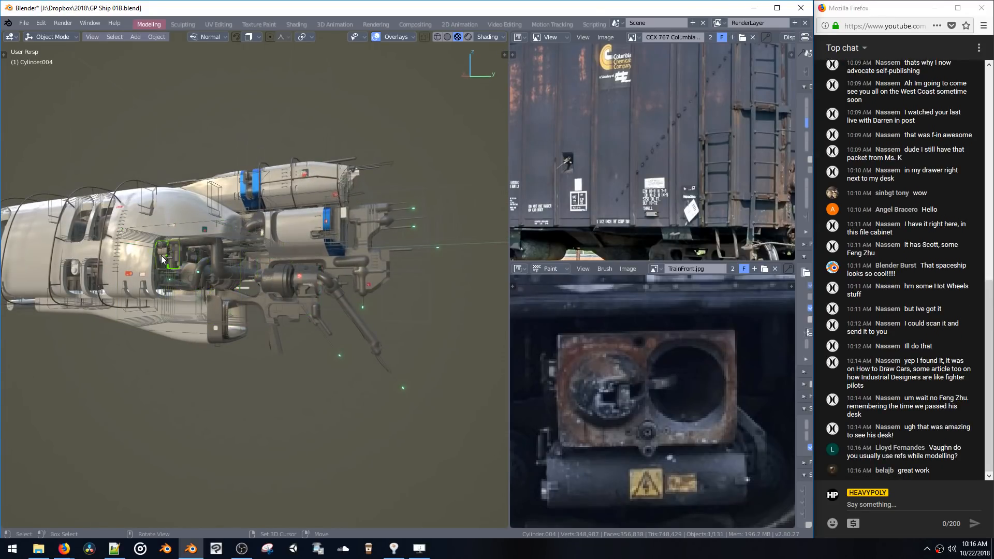
key("KP_Decimal")
middle_click_drag(207, 231, 182, 284, "ctrl")
middle_click_drag(224, 247, 243, 288)
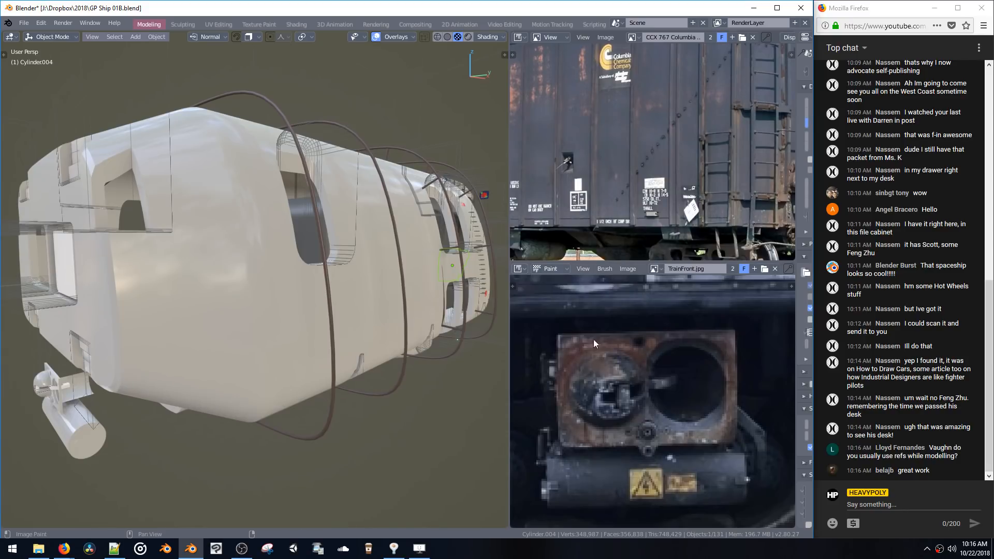
Examine the undercarriage, ladders and side markings in the freight car reference photo
middle_click_drag(630, 209, 614, 153)
middle_click_drag(688, 187, 658, 163)
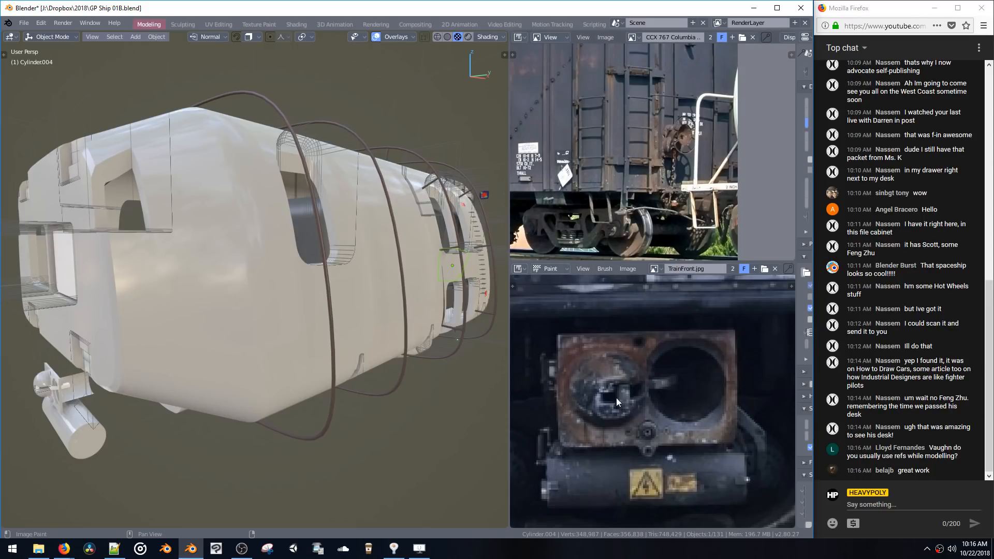
middle_click_drag(580, 160, 660, 82)
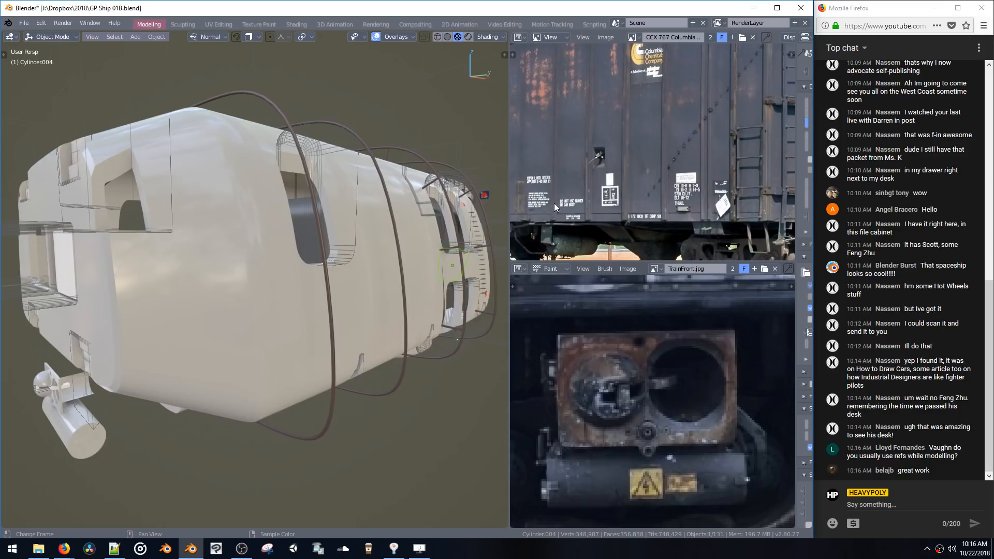
middle_click_drag(552, 166, 573, 182, "ctrl")
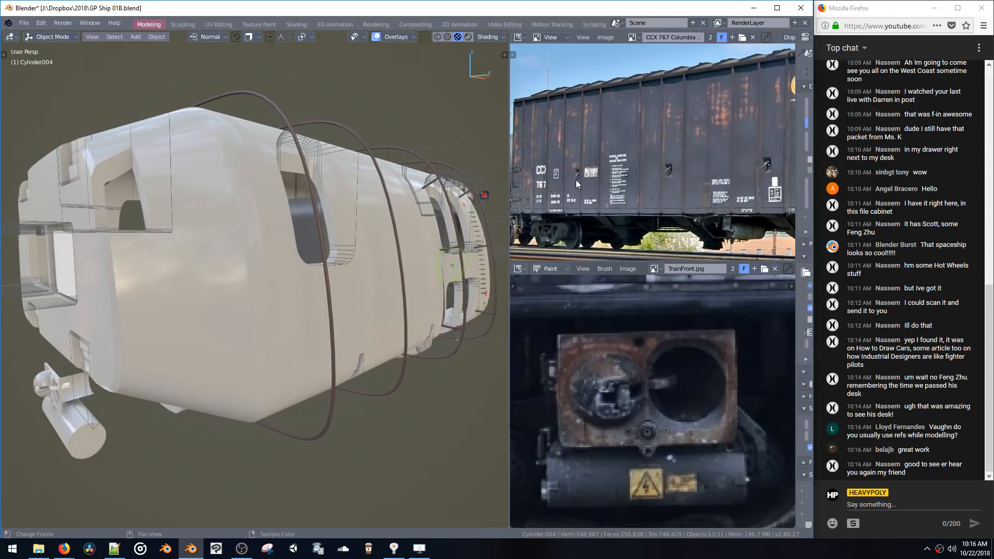
middle_click_drag(769, 170, 646, 189)
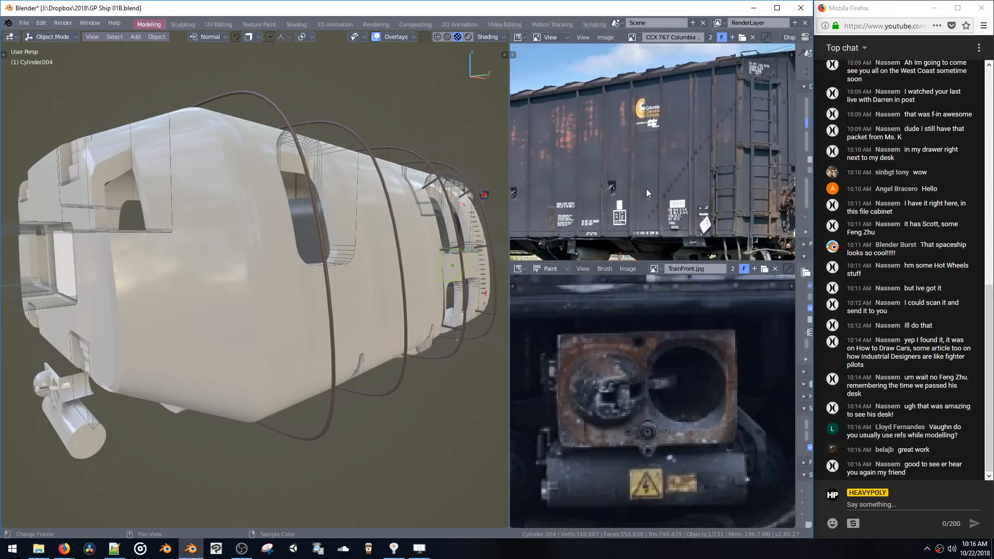
middle_click_drag(734, 187, 674, 193)
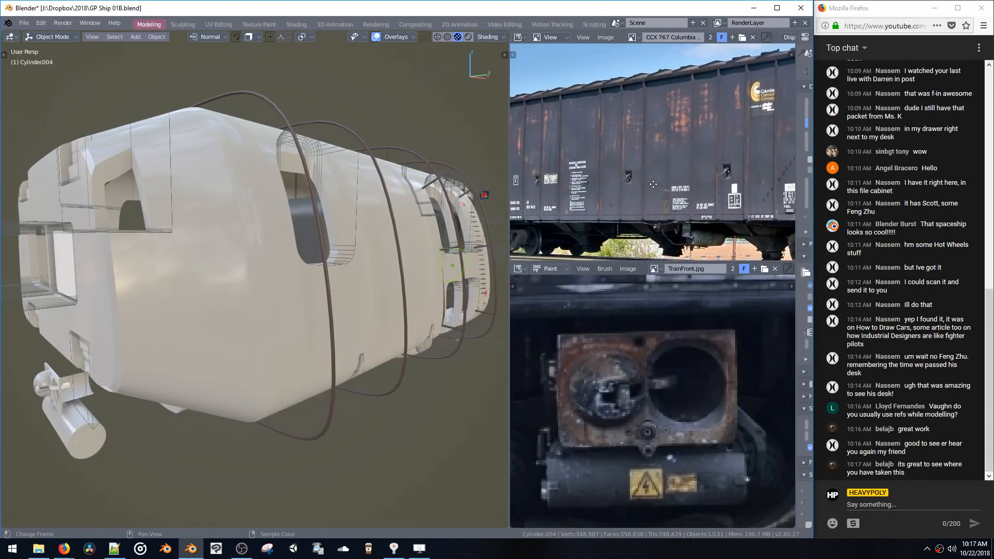
middle_click_drag(650, 189, 637, 173)
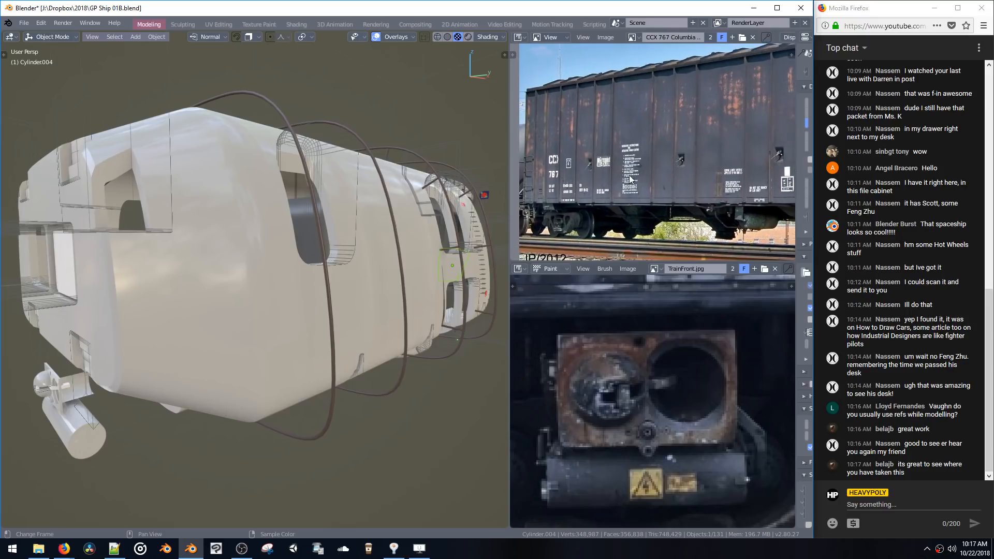
Compare the ship's front and decal-covered side with the boxcar's lettering and framed label in the reference photo
middle_click_drag(342, 305, 398, 294)
middle_click_drag(309, 326, 357, 270)
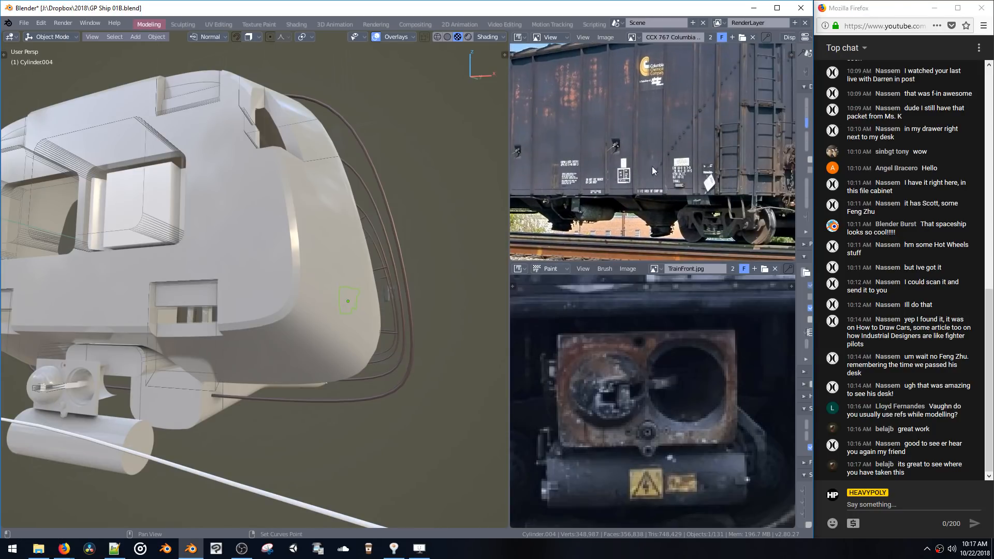
scroll(672, 171, "up", 3)
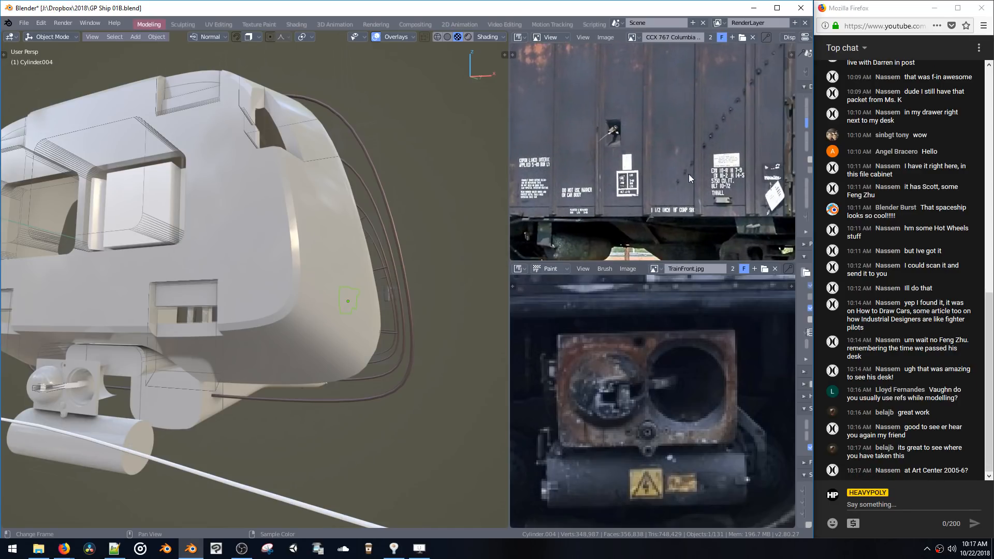
middle_click_drag(439, 130, 332, 216)
scroll(388, 243, "down", 8)
scroll(333, 203, "up", 2)
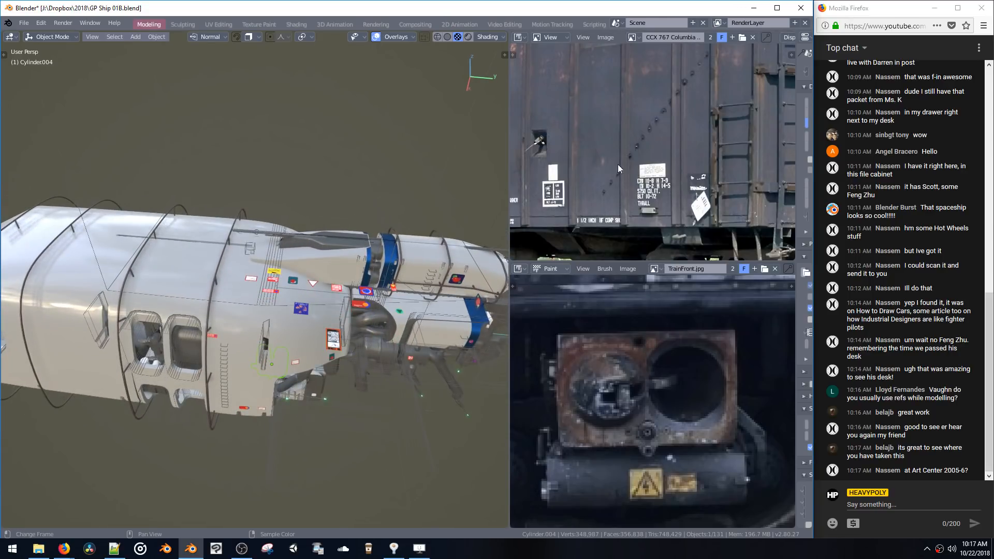
scroll(558, 202, "up", 2)
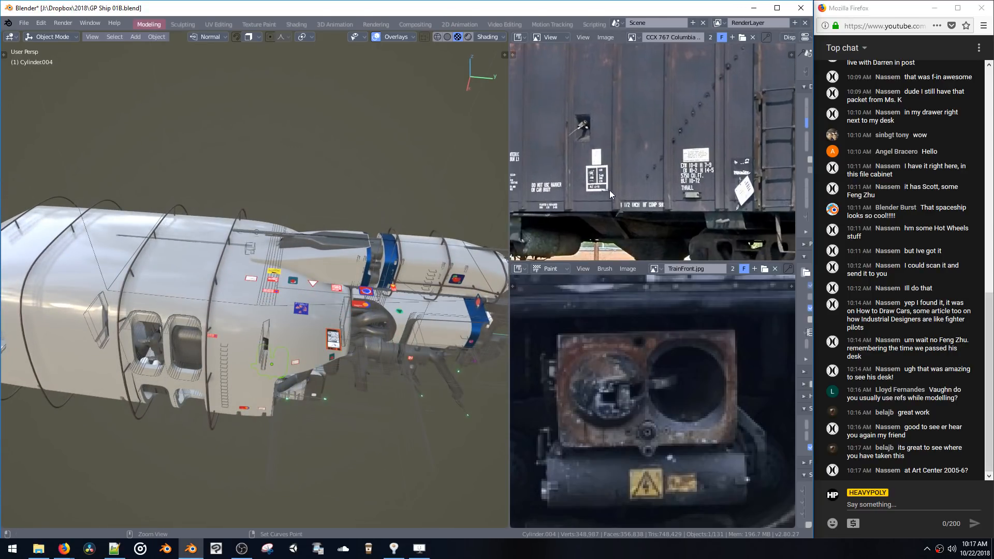
middle_click_drag(557, 197, 598, 185)
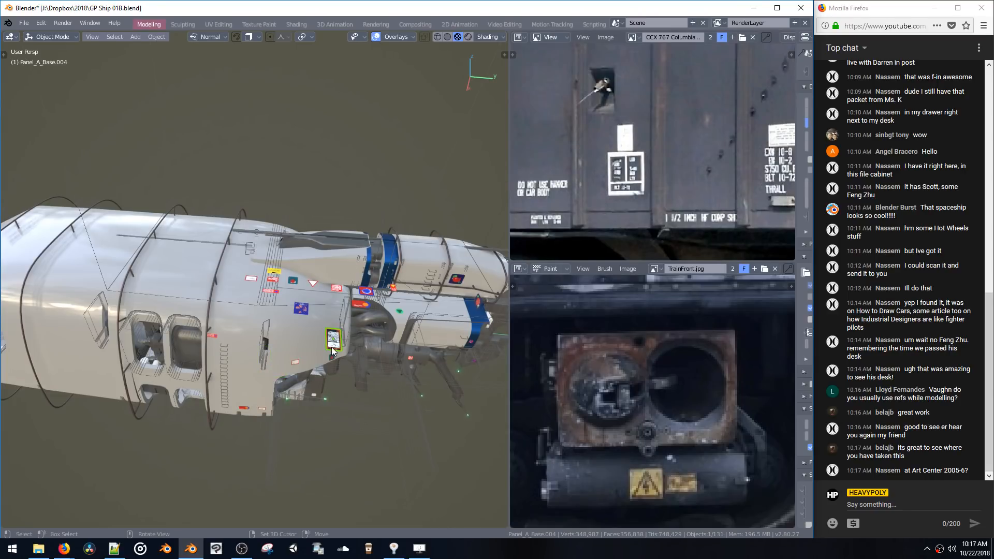
Add a plane near the hull's framed label panel, move it clear of the ship, and shift it along Y toward the stern
key("shift+a")
left_click(363, 354)
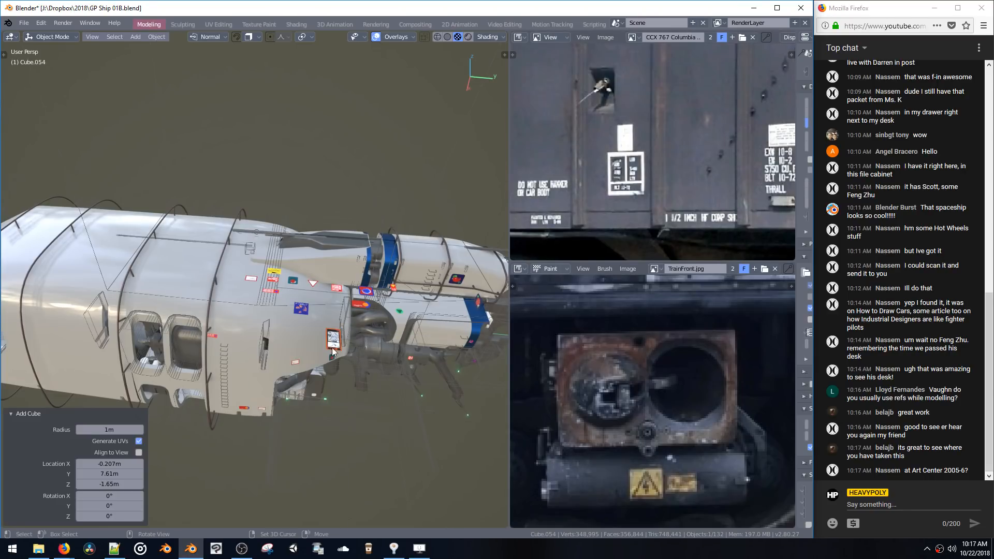
key("shift+a")
left_click(362, 339)
middle_click_drag(359, 341, 343, 369)
key("g")
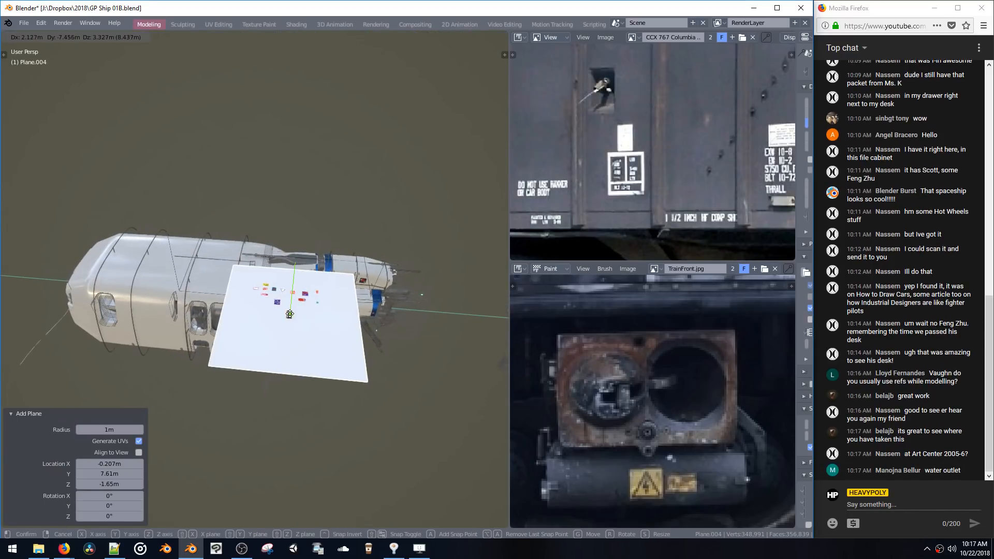
left_click(290, 314)
key("g")
key("y")
left_click(409, 332)
In Edit Mode, scale the plane to 0.158 and stretch it by 1.241 along X into a rectangle
key("Tab")
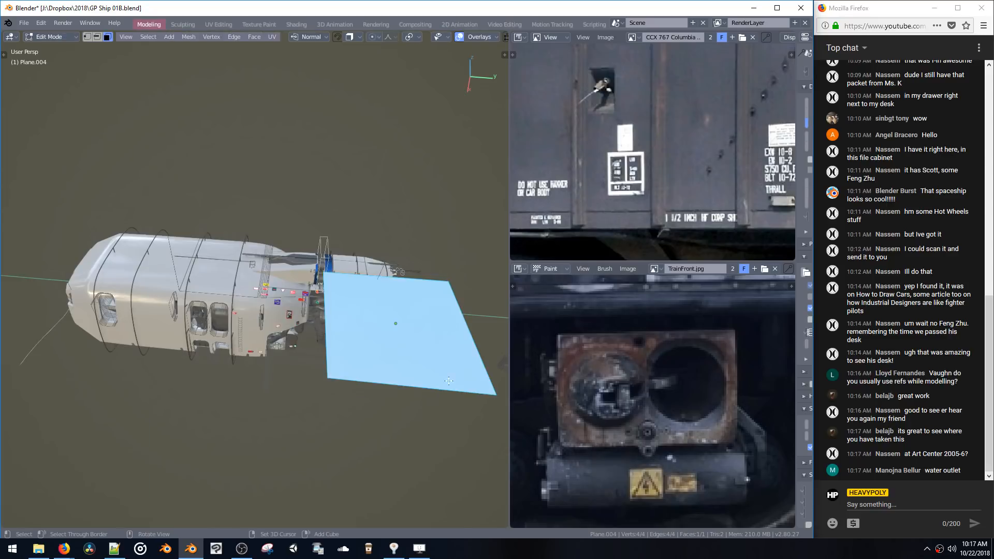
key("s")
left_click(408, 335)
key("KP_Decimal")
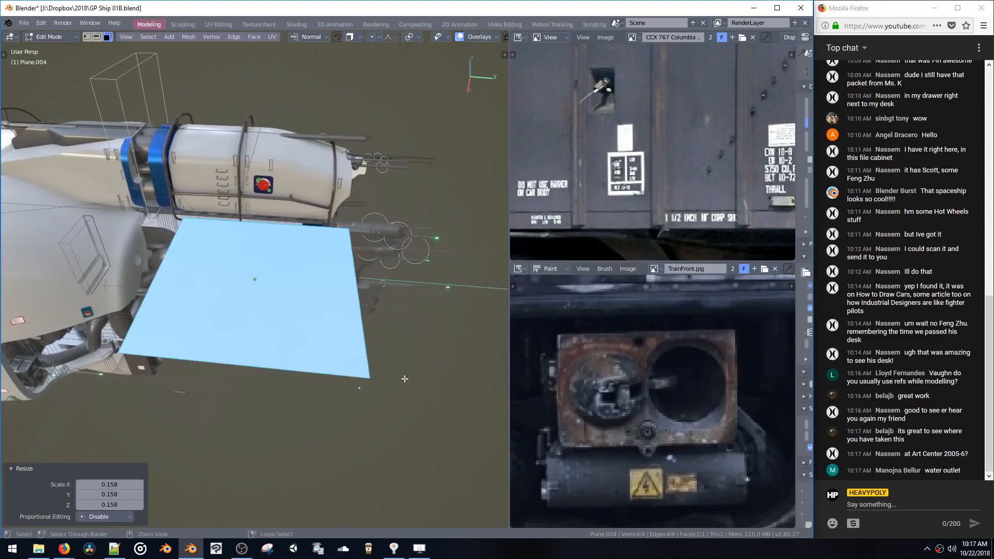
middle_click_drag(405, 379, 357, 313)
key("s")
key("x")
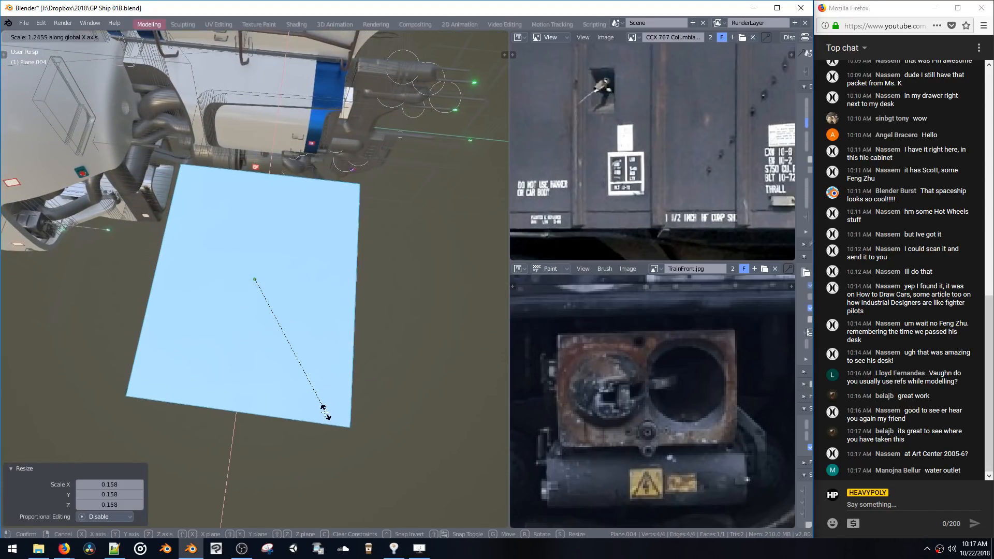
left_click(325, 412)
Add two crossing loop cuts to the plane, the crosswise one offset by a factor of -0.439 and the lengthwise one centred
middle_click_drag(331, 404, 372, 352)
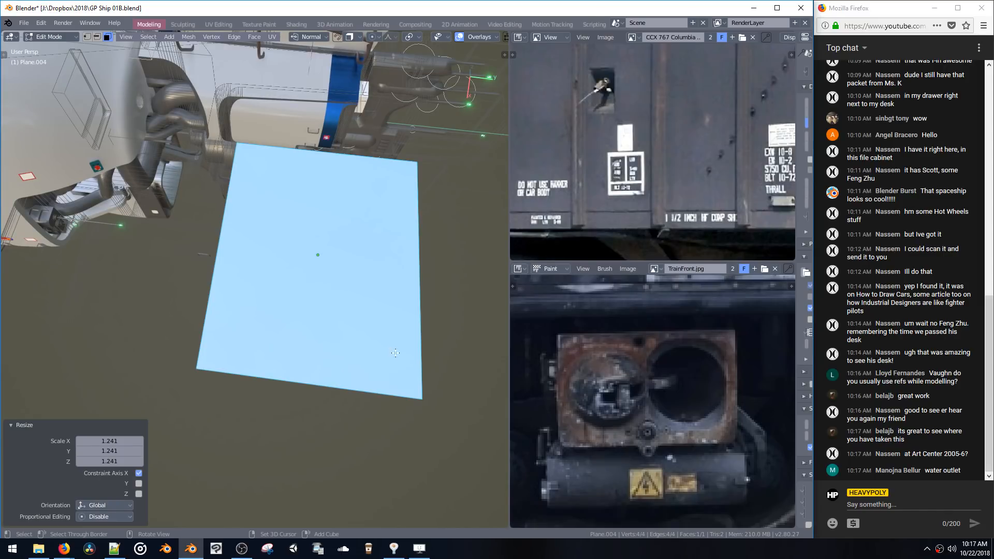
key("ctrl+r")
left_click(424, 331)
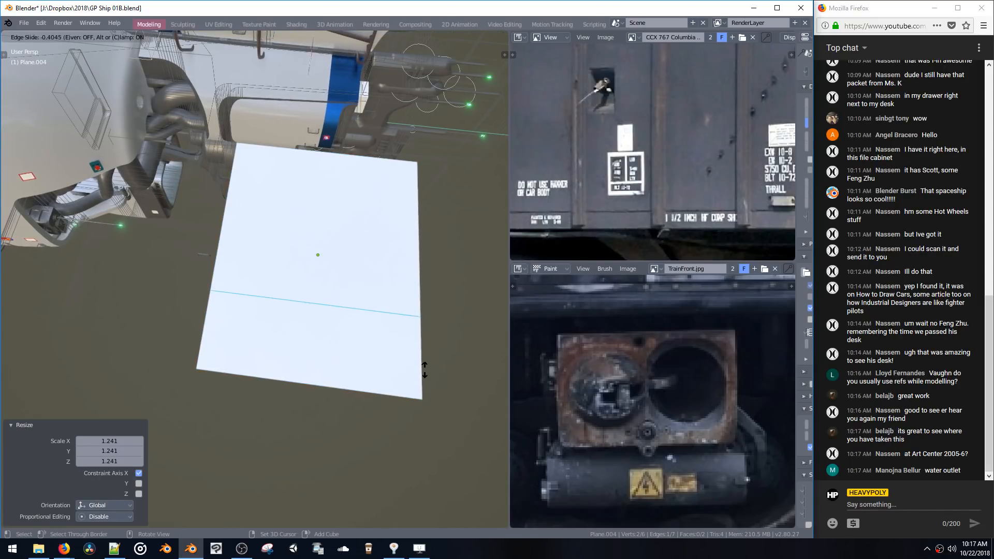
left_click(425, 372)
key("ctrl+r")
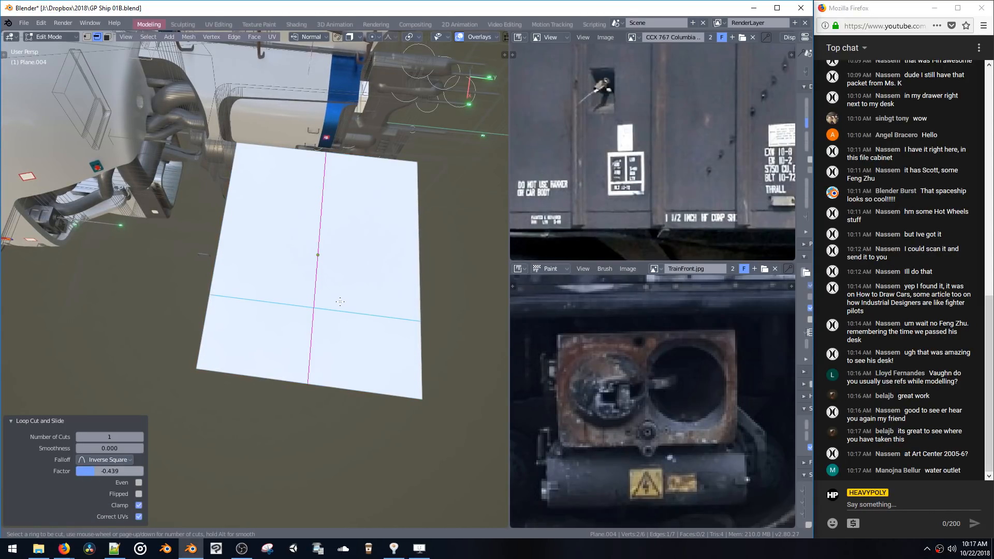
left_click(341, 302)
right_click(342, 304)
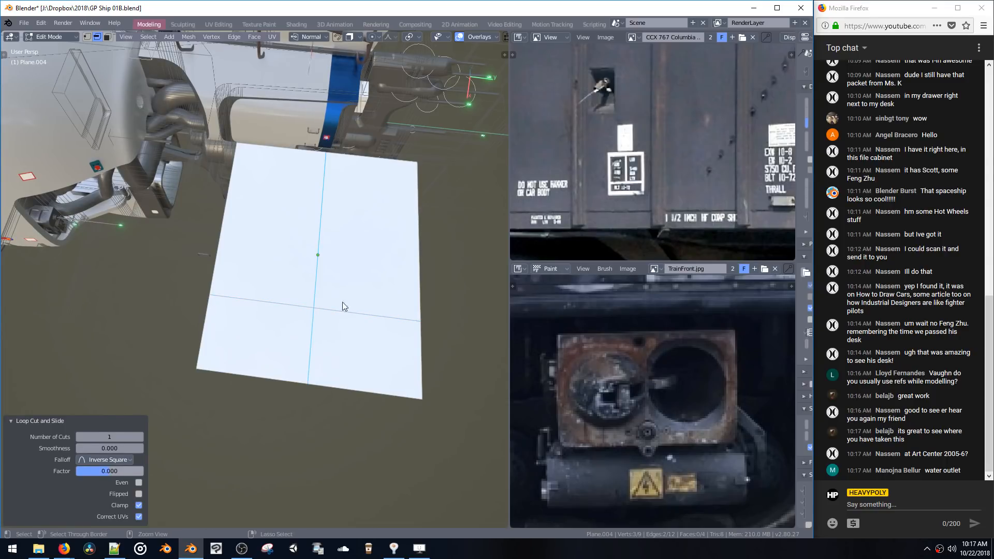
Try insetting the plane's two larger faces individually, and dissolve the inset vertices
key("3")
left_click(350, 280)
left_click(294, 268, "shift")
key("b")
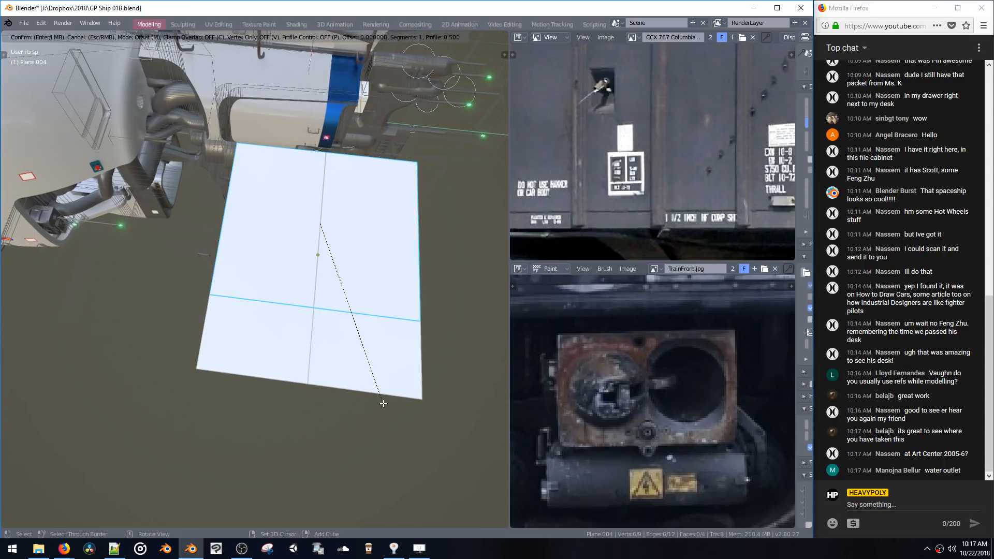
right_click(381, 405)
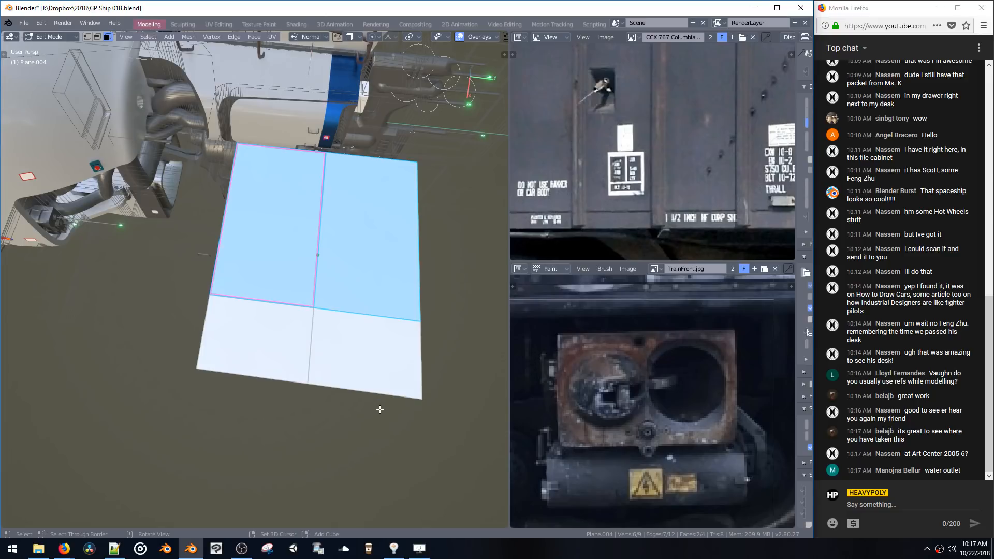
key("i")
key("i")
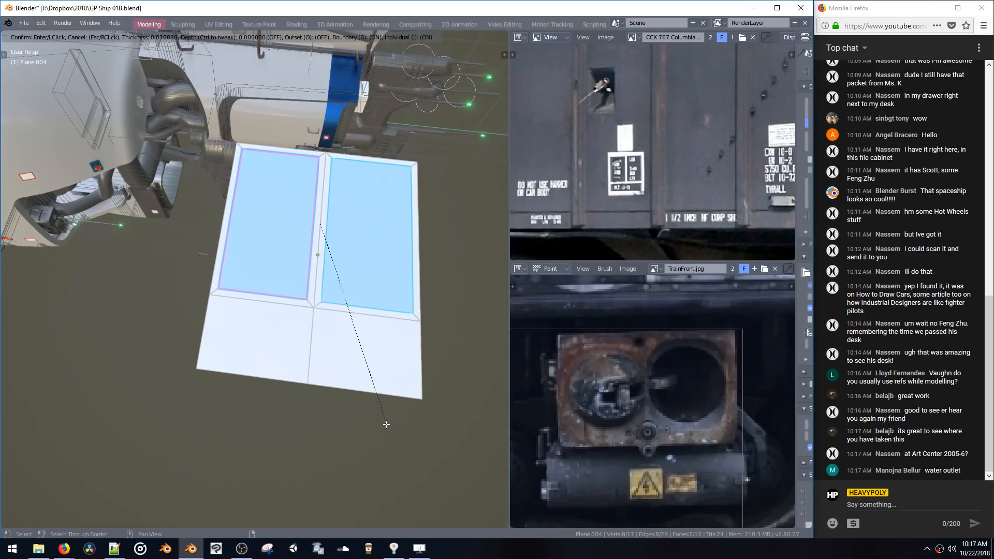
left_click(382, 417)
key("ctrl+x")
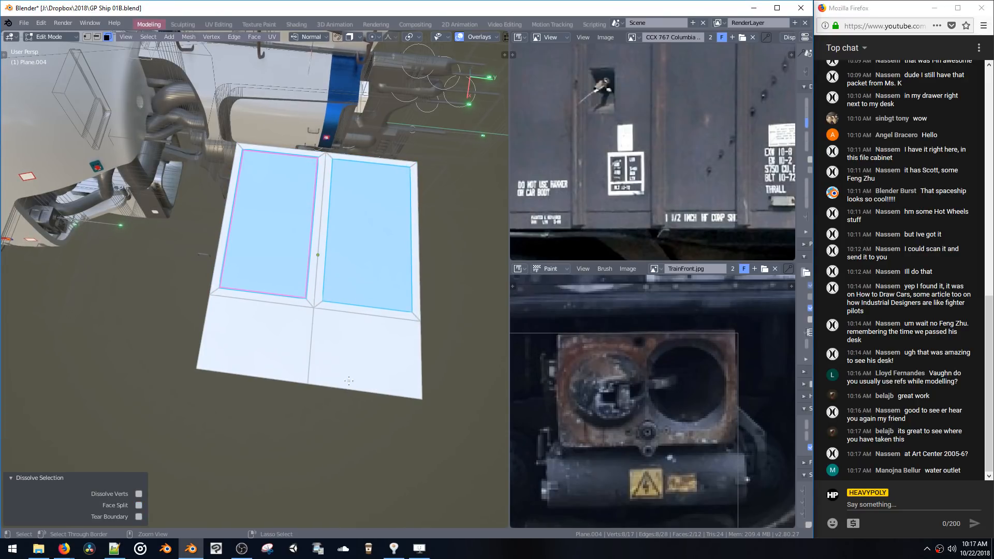
key("1")
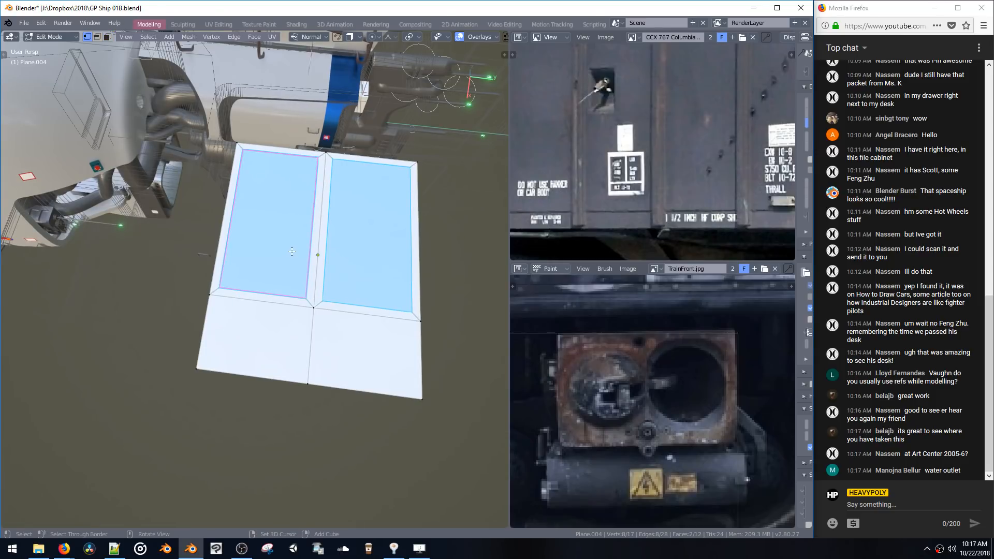
key("ctrl+x")
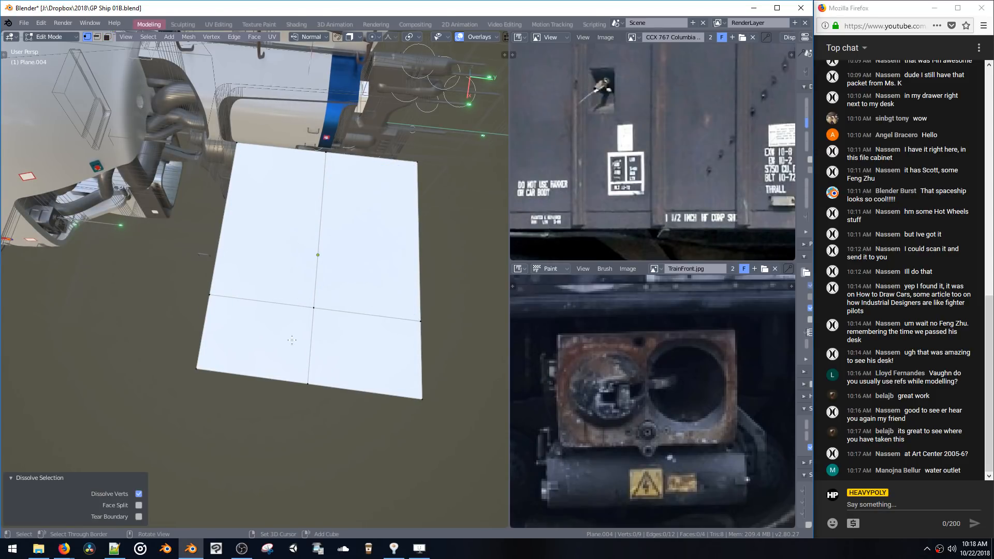
Try insetting all four faces of the plane as one region by 0.01679 m
key("space")
key("space")
left_click(289, 278)
left_click(264, 331, "shift")
left_click(339, 345, "shift")
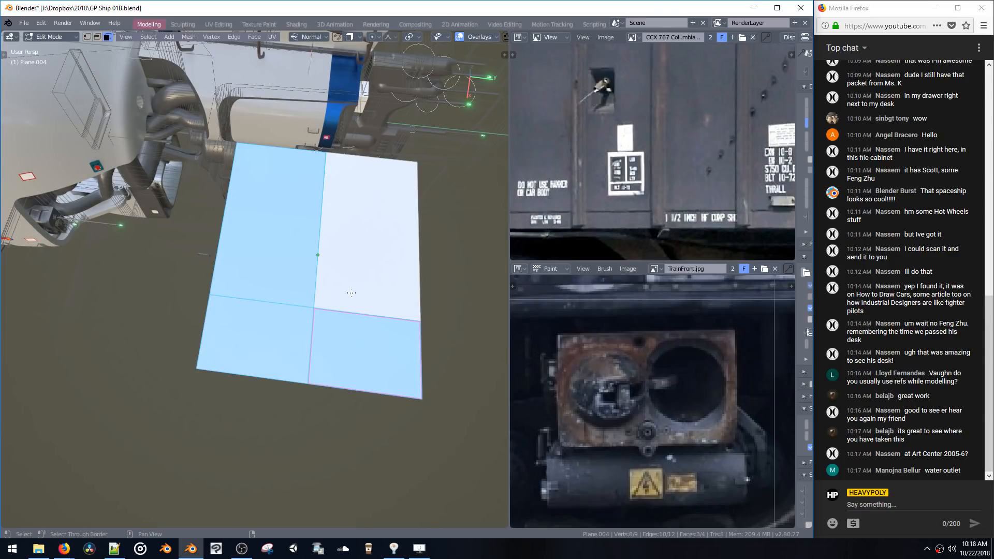
left_click(360, 284, "shift")
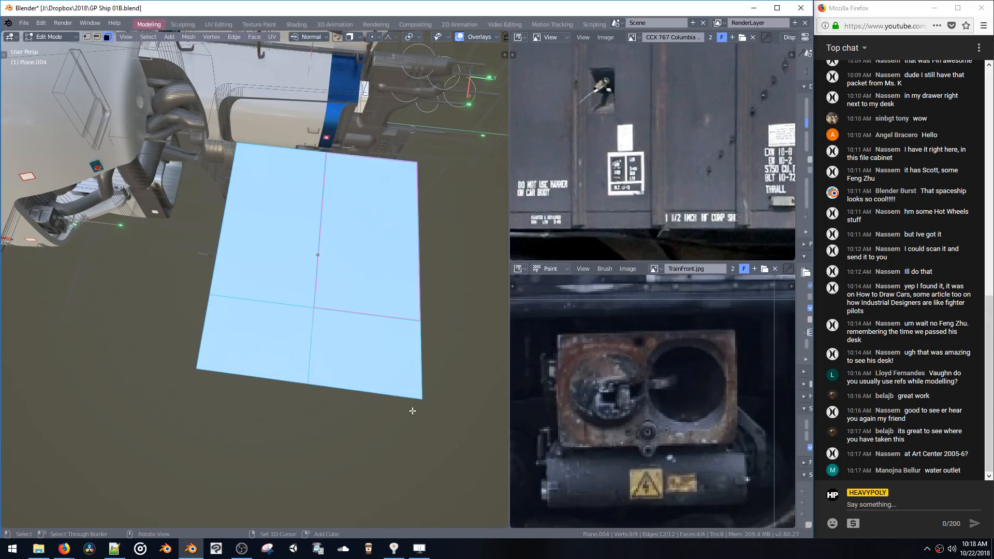
key("i")
key("i")
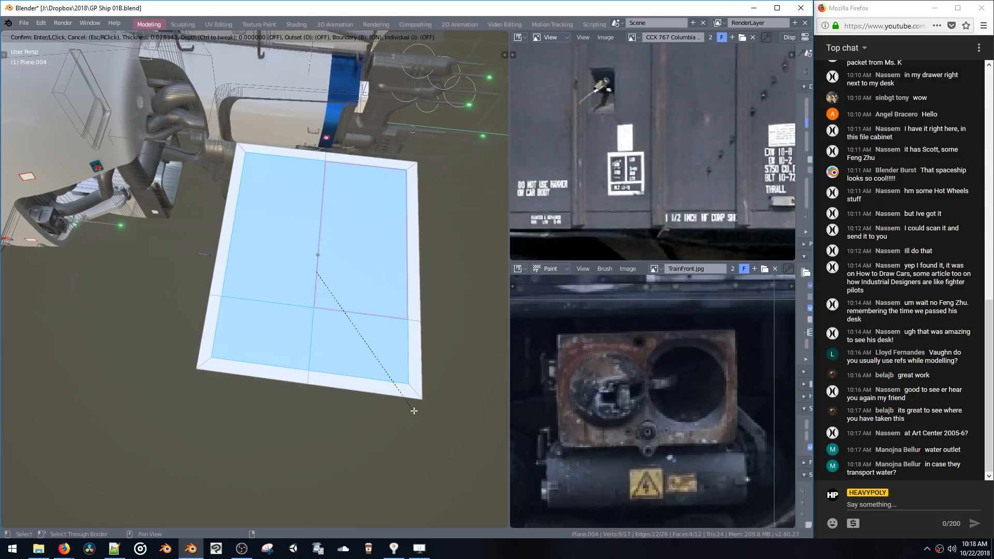
left_click(418, 418)
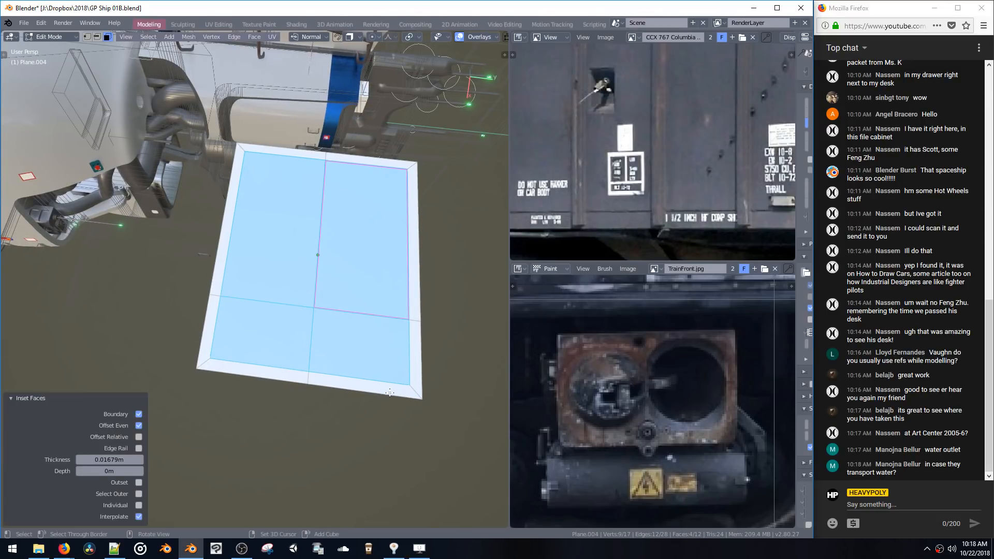
Try insetting the four bordered faces individually, and undo back to the plane without any insets
key("i")
key("i")
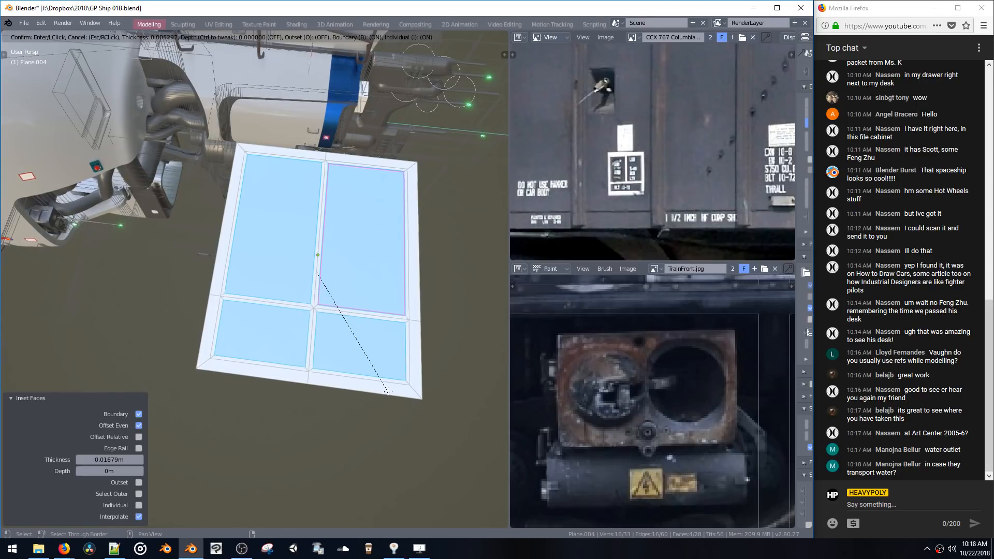
key("Escape")
key("ctrl+x")
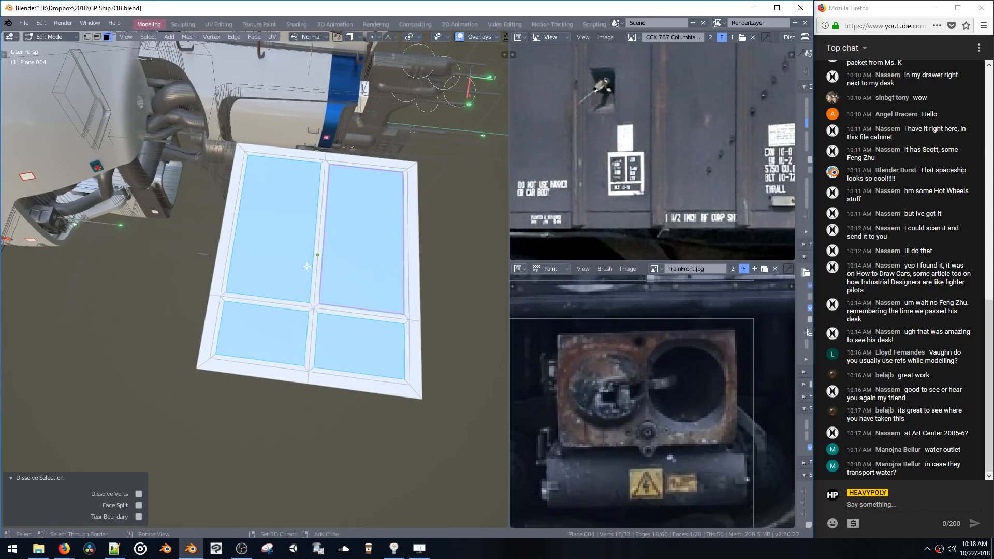
key("ctrl+z")
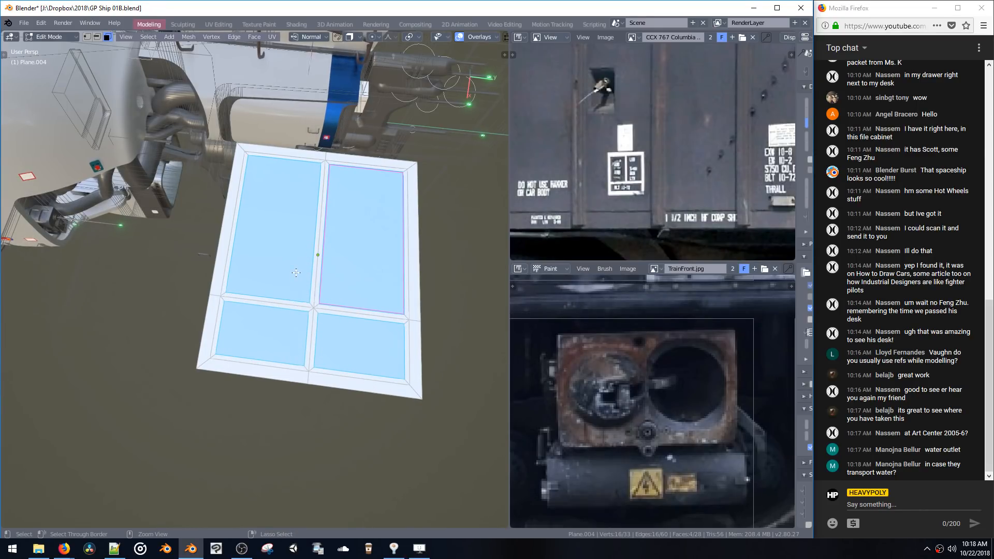
key("ctrl+z")
Select all linked faces of the plane and inset them as one region by 0.02015 m for the outer border
left_click(294, 274)
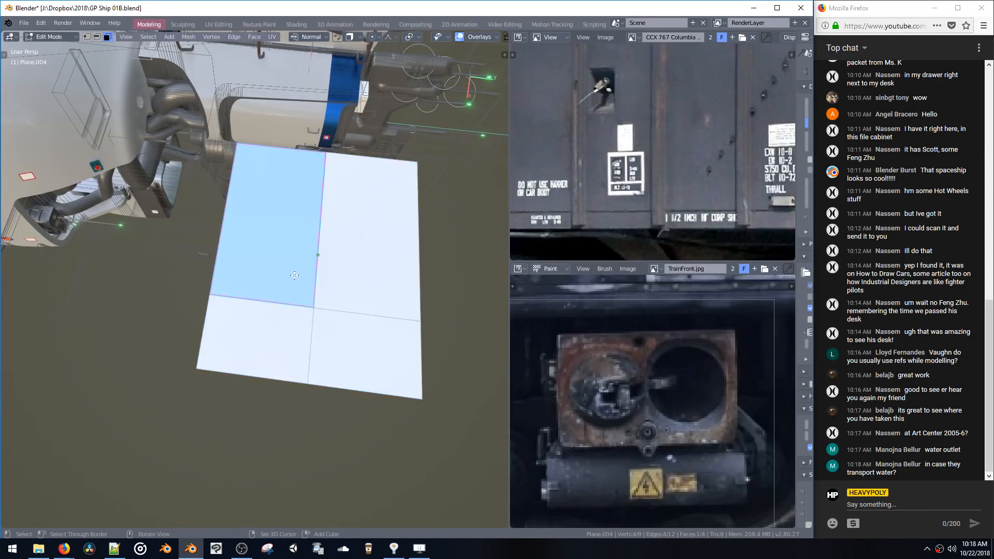
key("ctrl+l")
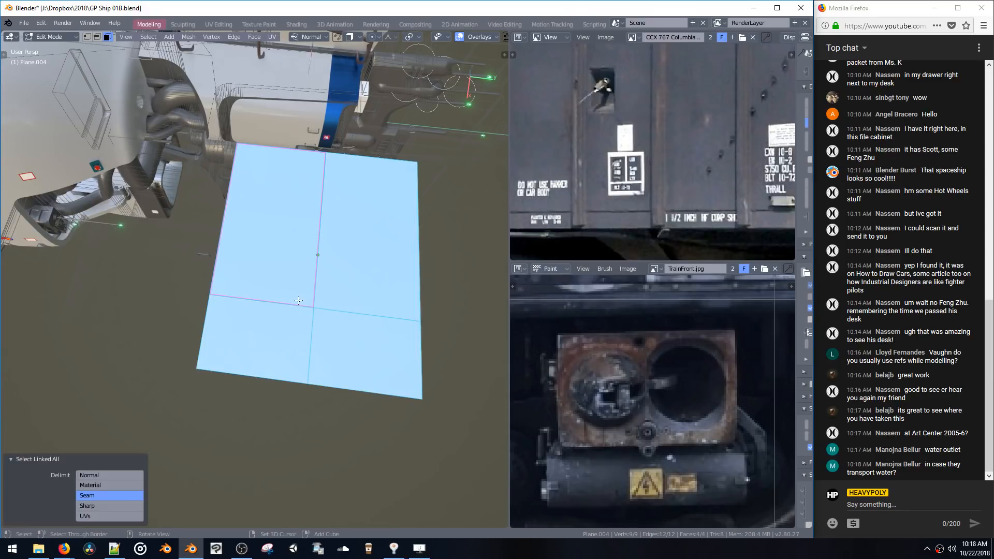
key("i")
key("i")
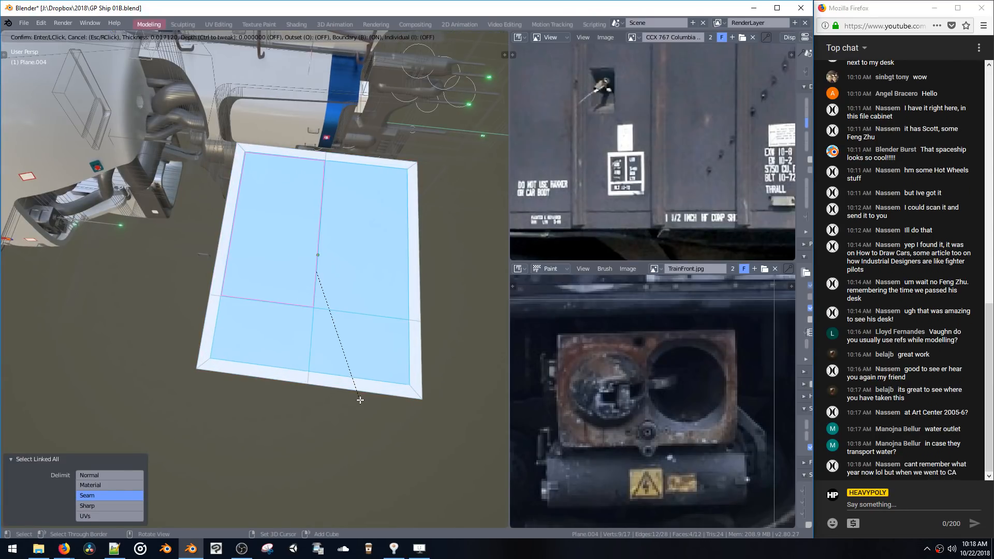
left_click(361, 404)
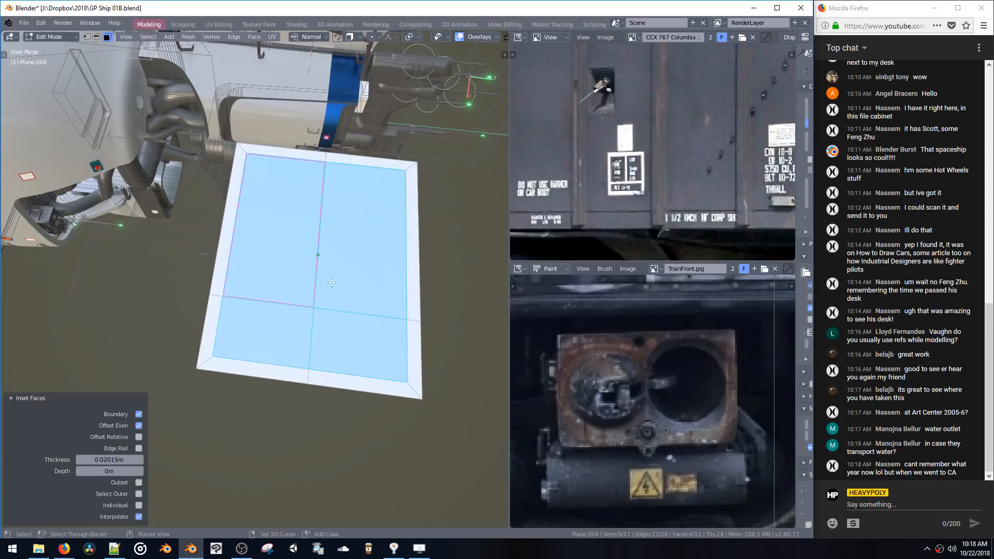
Inset the two larger inner faces individually by 0.007491 m to form the divider between them
left_click(358, 244)
left_click(299, 267, "shift")
key("i")
key("i")
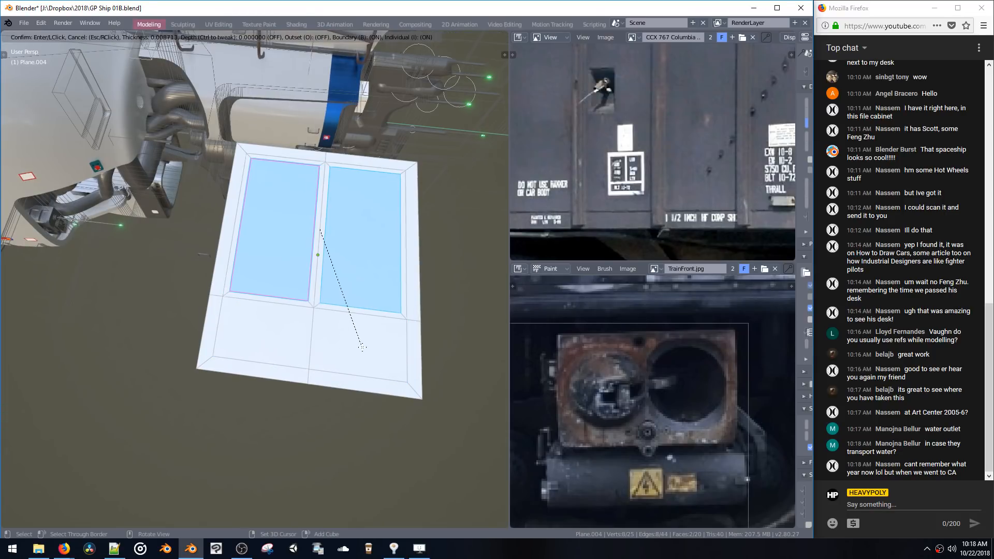
left_click(356, 329)
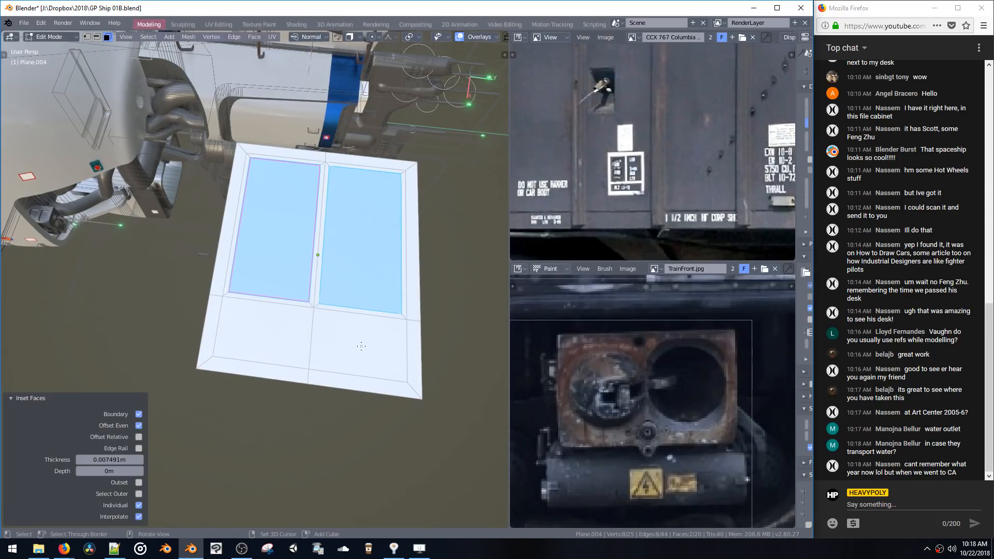
Inset the two smaller inner faces together as one region by 0.007281 m
left_click(358, 344)
left_click(294, 333, "shift")
key("i")
key("i")
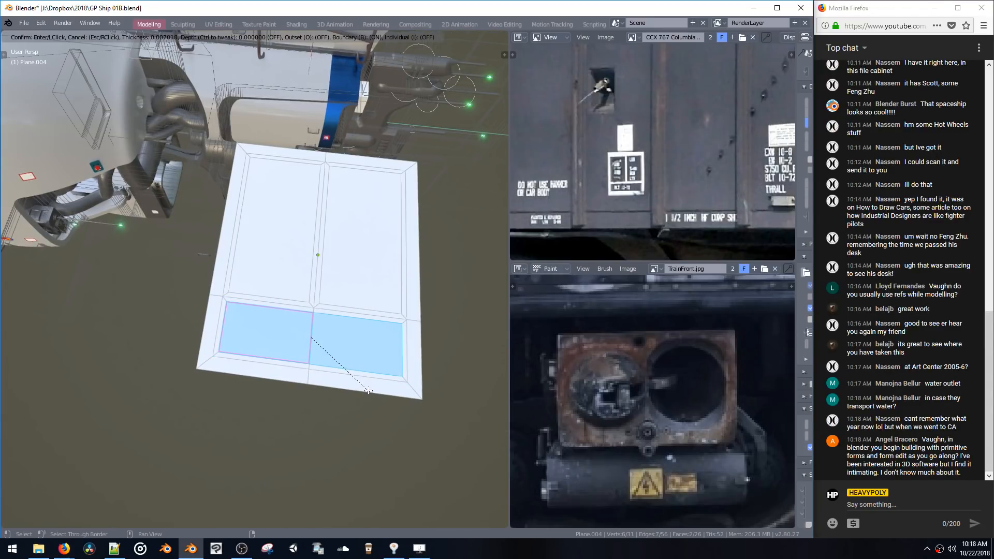
left_click(368, 389)
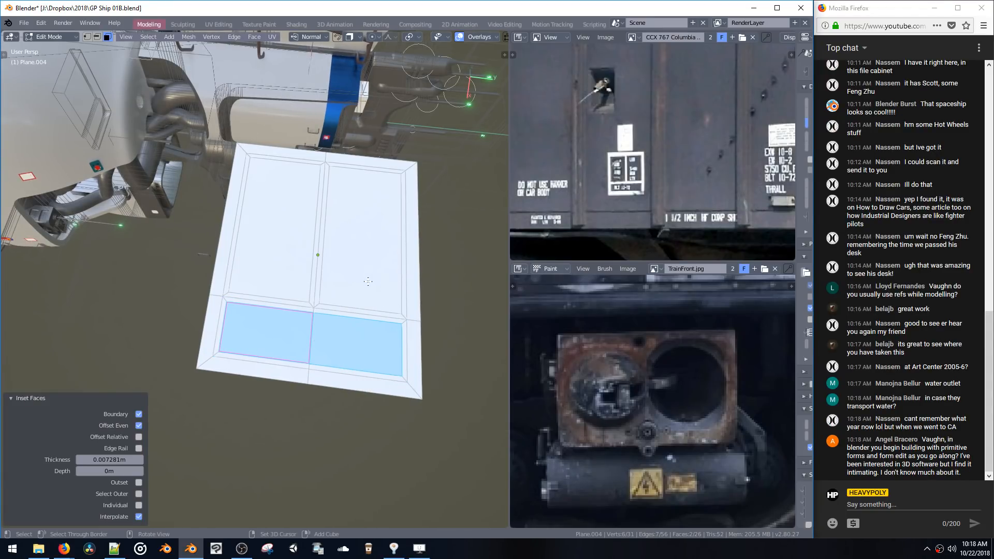
Delete the four inner panel faces to leave an open three-window frame, and return to Object Mode
key("alt+a")
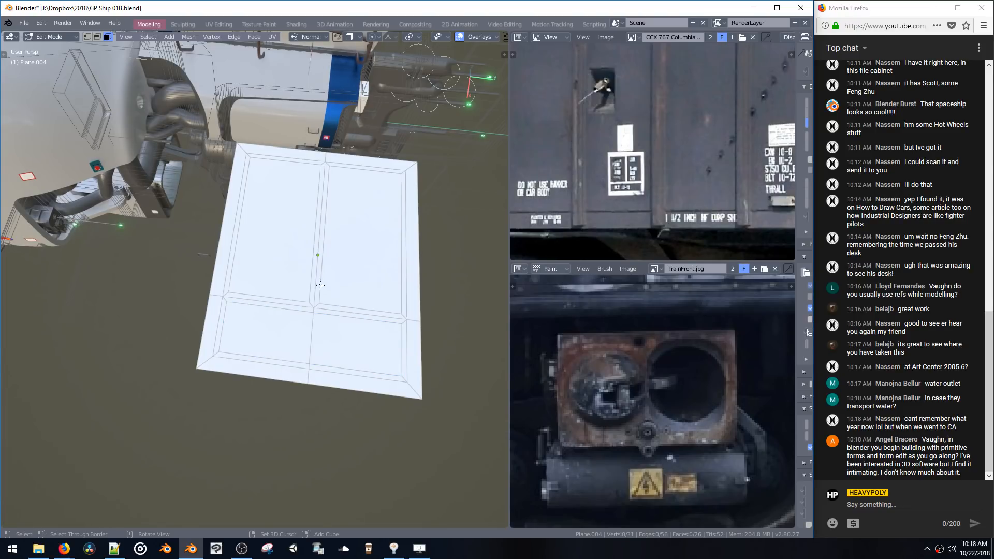
left_click(323, 285)
left_click(274, 233, "shift")
left_click(282, 330, "shift")
left_click(331, 346, "shift")
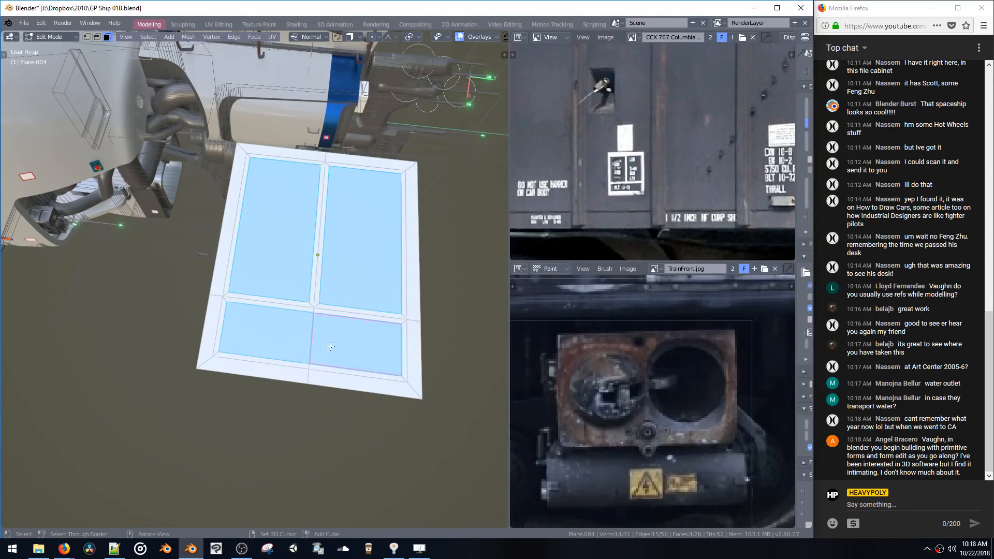
key("x")
left_click(331, 346)
middle_click_drag(331, 346, 337, 259)
scroll(617, 181, "up", 2)
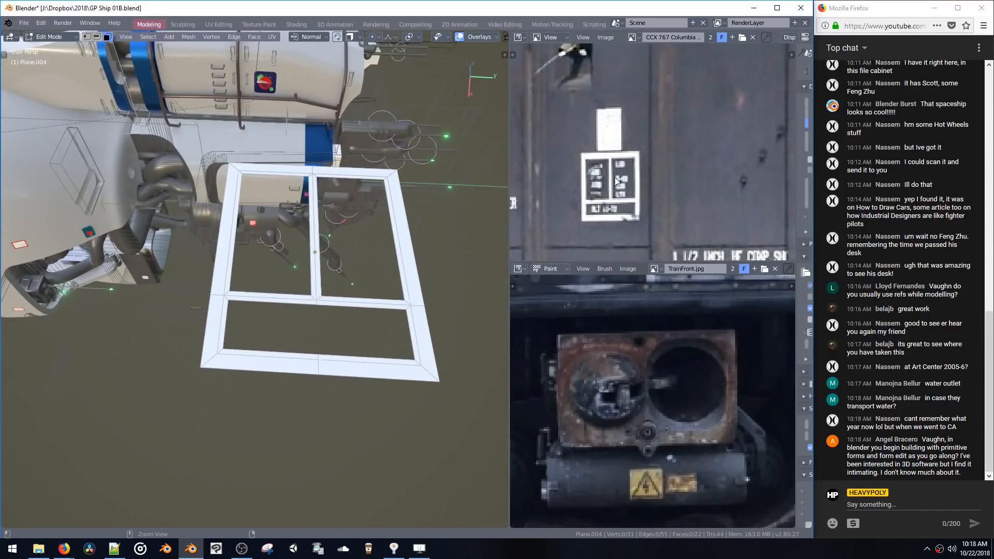
key("Tab")
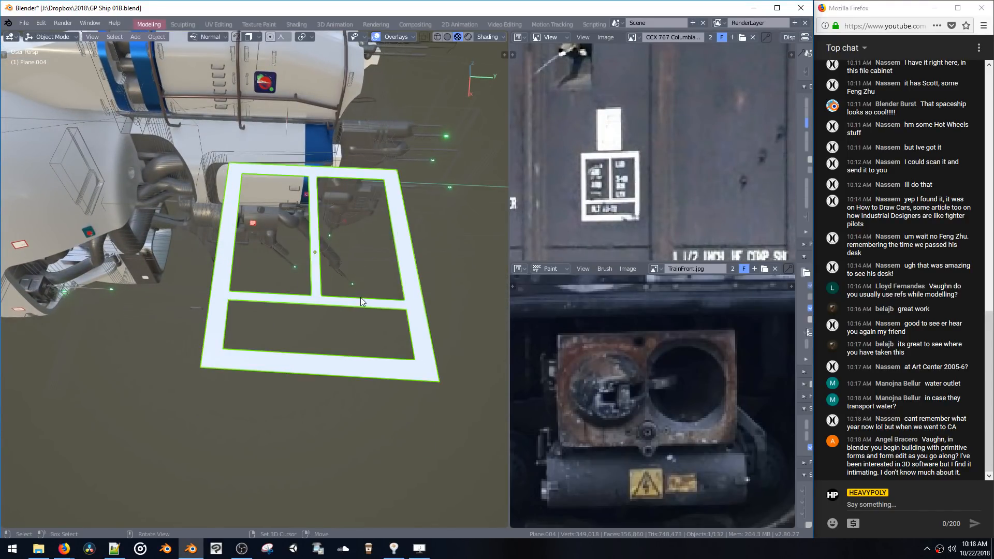
Add a text object beside the frame and rotate it about the Z axis
key("shift+a")
mouse_move(352, 301)
key("shift+a")
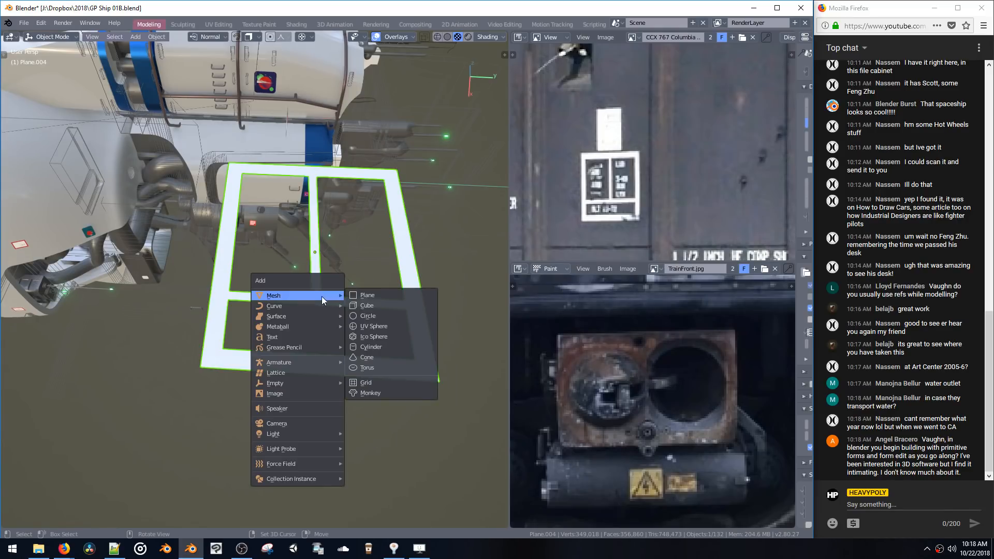
left_click(319, 334)
middle_click_drag(387, 340, 350, 282)
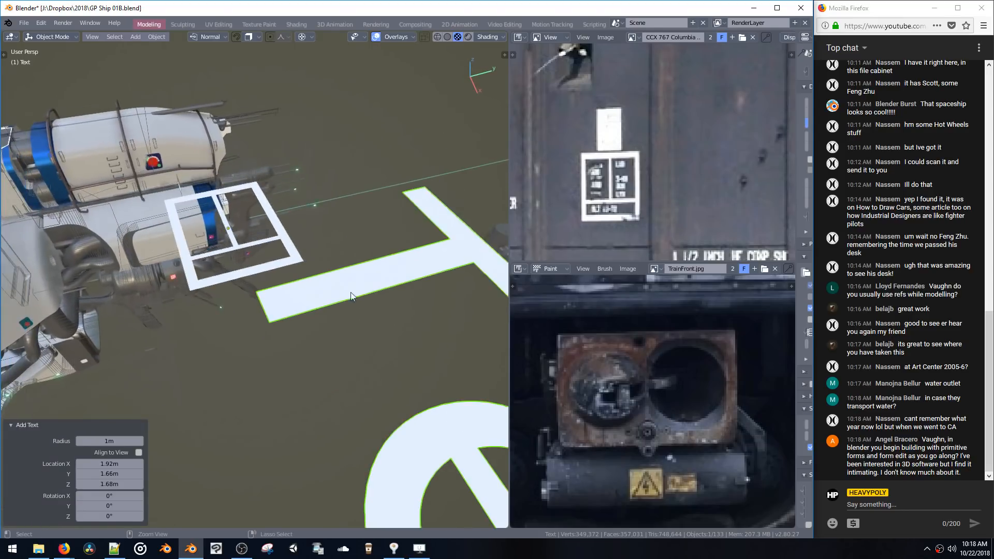
key("alt+r")
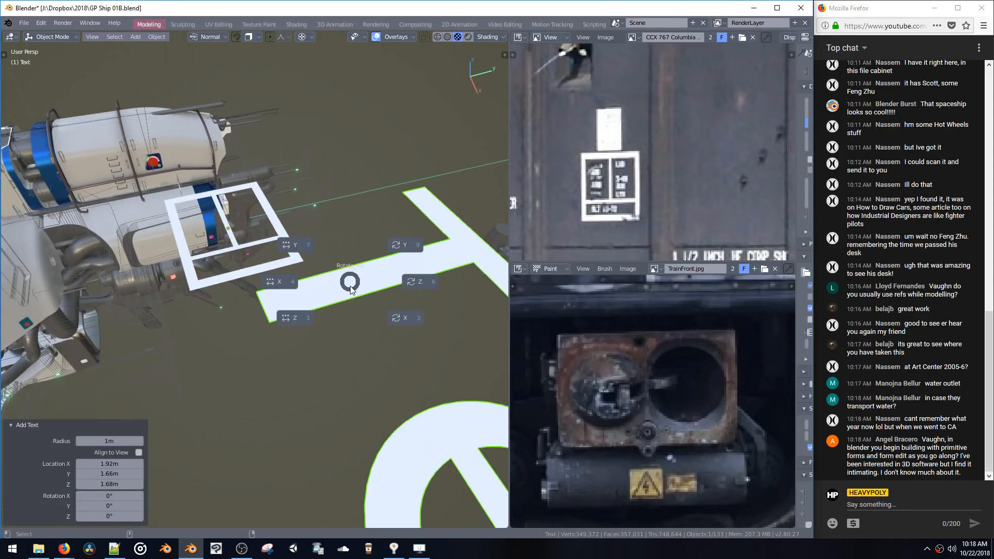
left_click(406, 280)
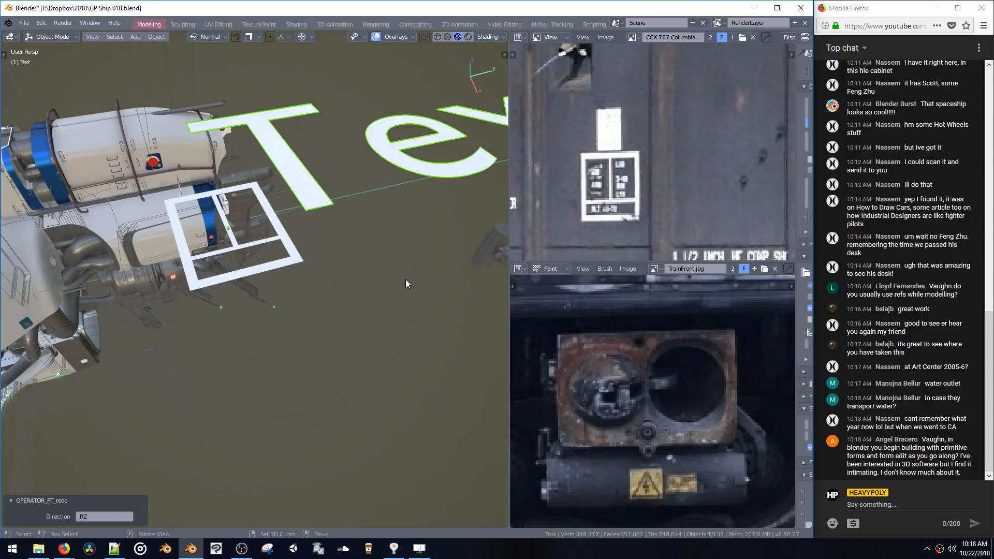
Scale the text object to 0.066 so that it fits inside the frame
middle_click_drag(389, 231, 405, 275)
key("s")
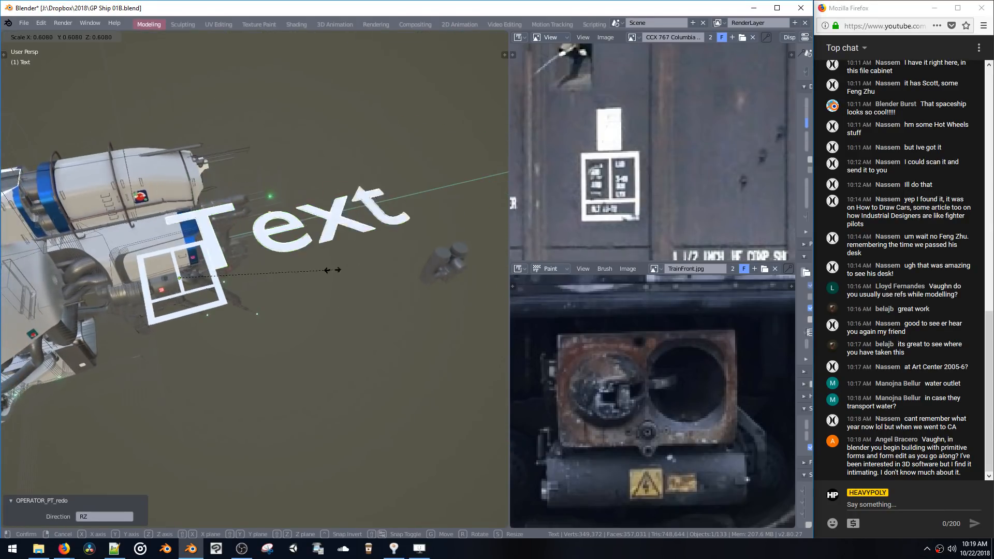
left_click(194, 275)
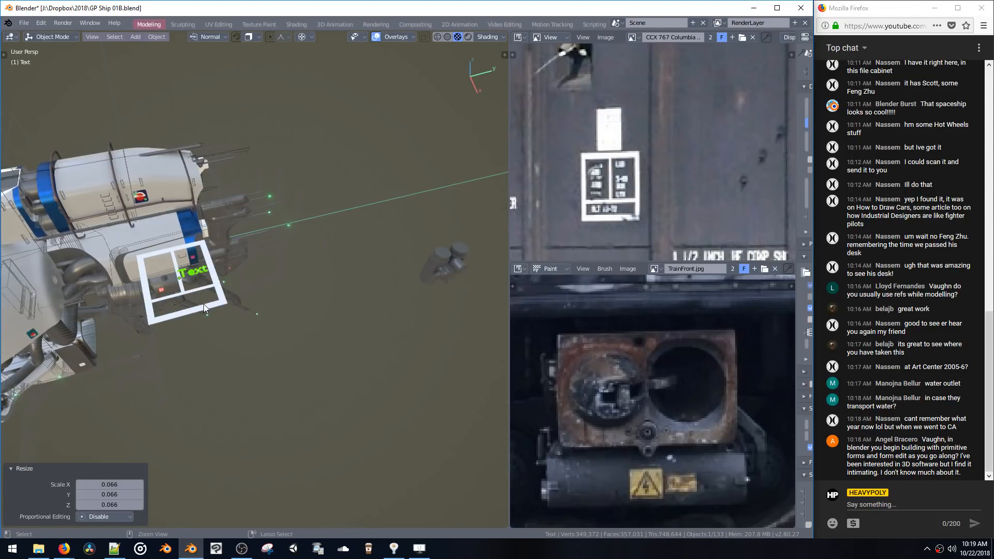
Open the text object for editing and delete its default text
key("Tab")
key("BackSpace")
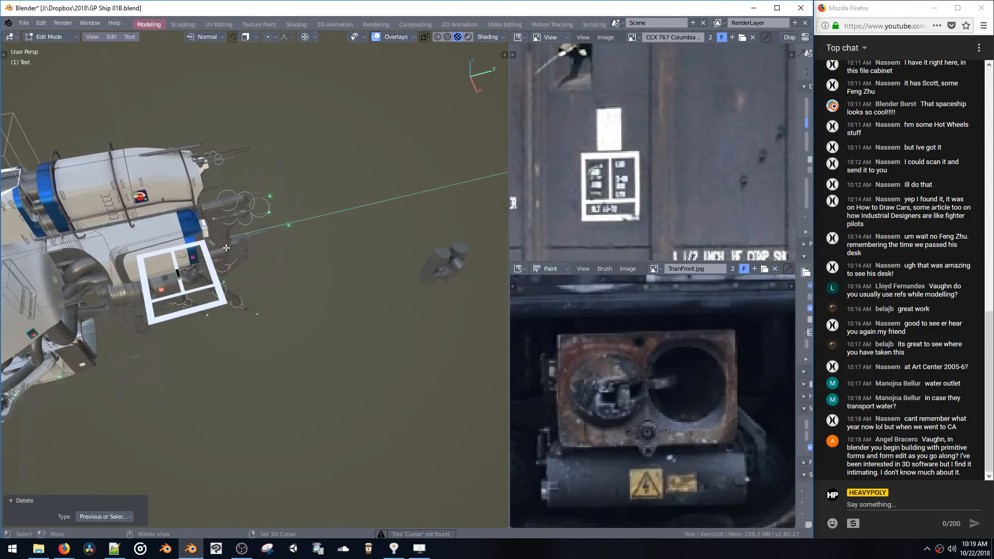
key("BackSpace")
key("BackSpace")
key("BackSpace")
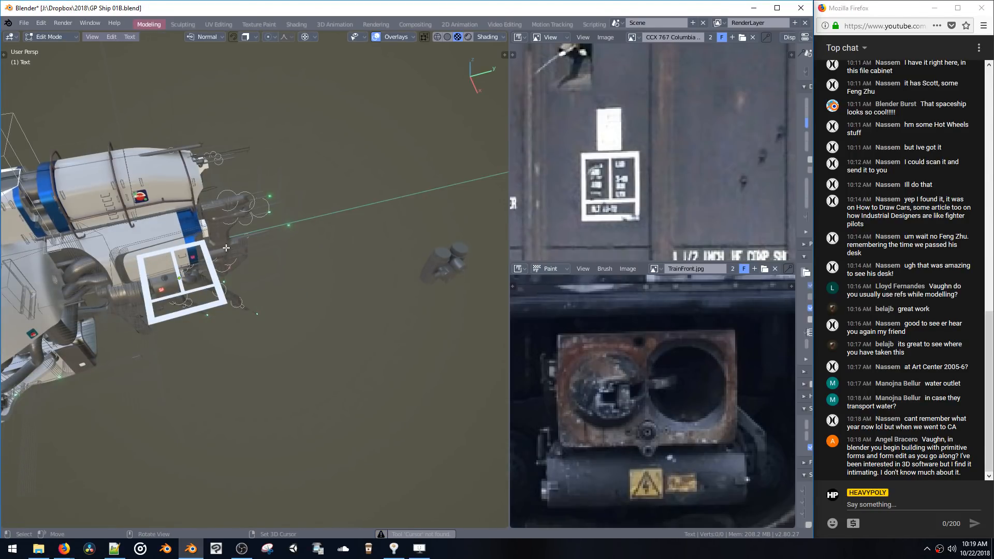
type("12.2")
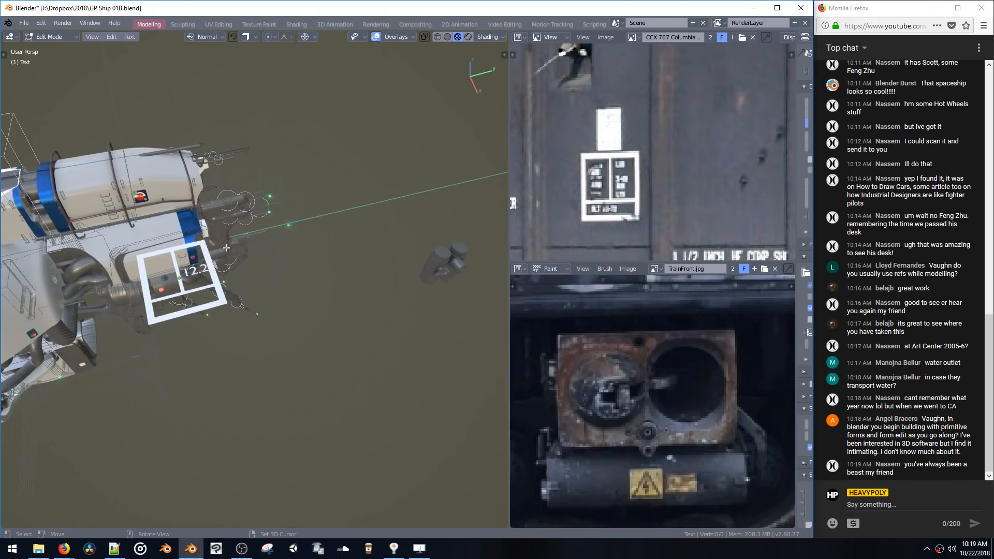
key("BackSpace")
key("BackSpace")
key("BackSpace")
key("BackSpace")
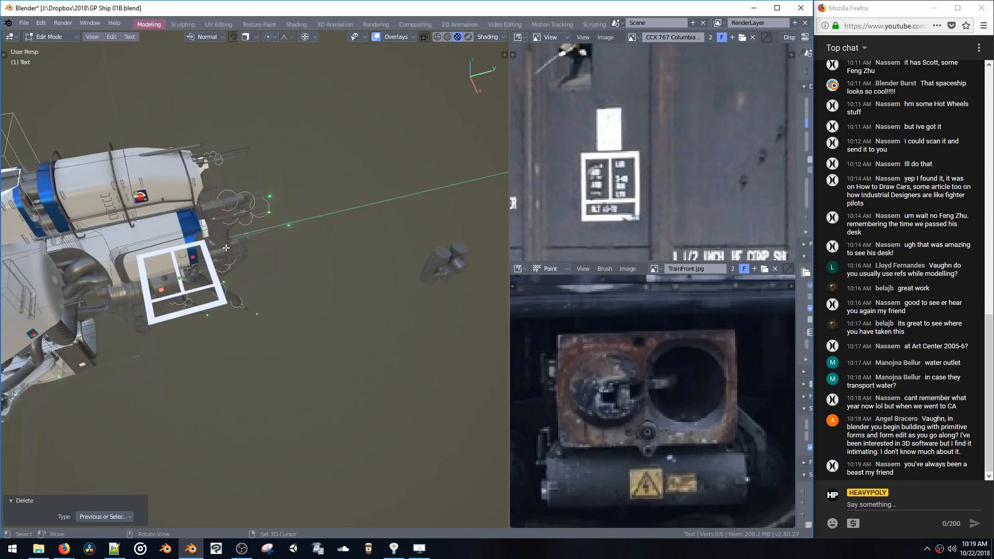
Enter the date 2018-10-22 as the text, with hyphens as separators, and return to Object Mode
type("2018.10.22")
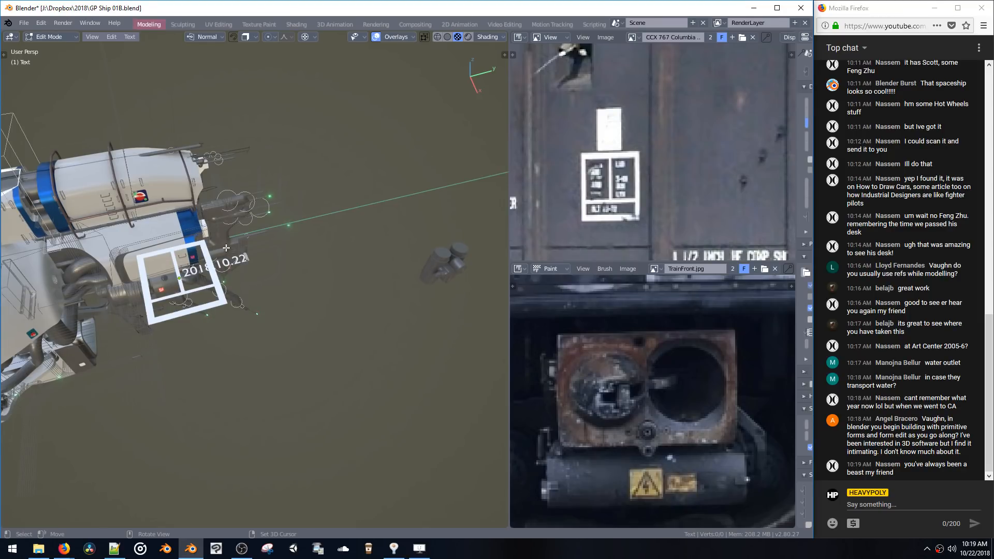
key("Left")
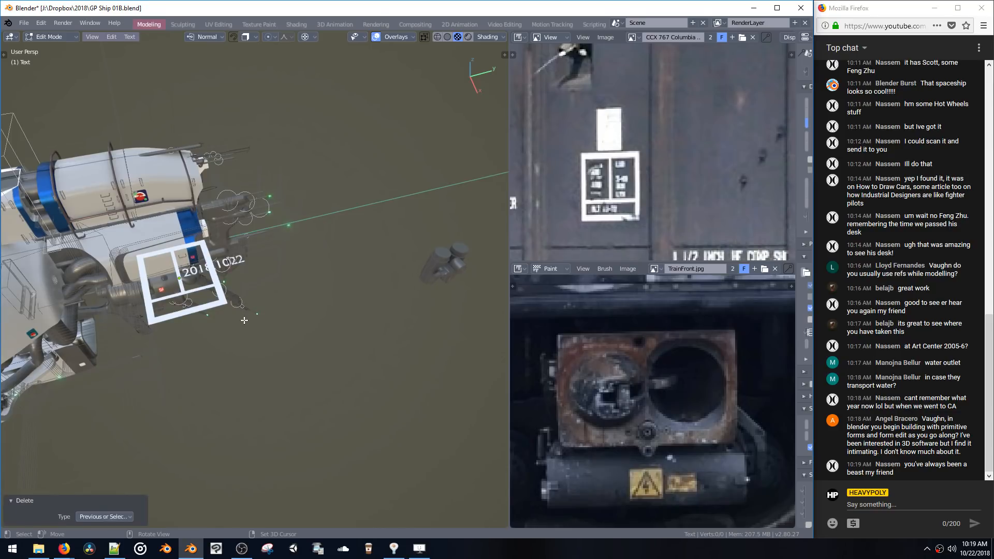
type("-")
key("Left")
type("-")
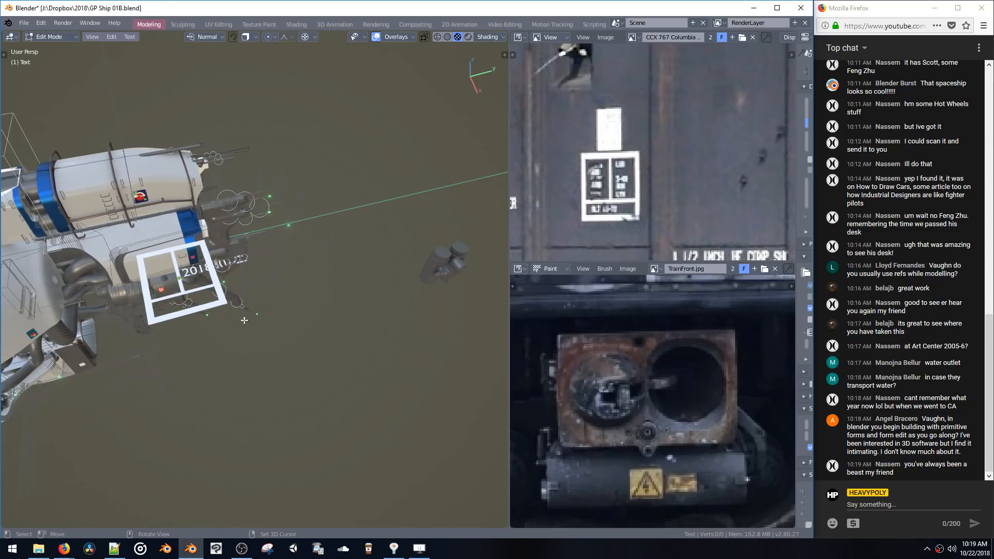
key("Tab")
Scale the date text down by a factor of 0.472 to suit the frame's right-hand window
middle_click_drag(257, 303, 285, 330, "shift")
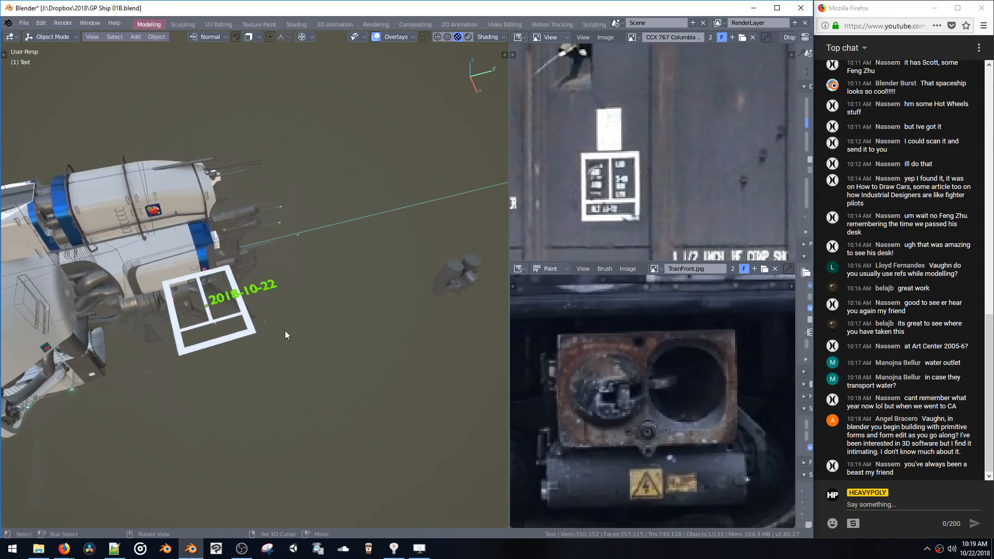
key("s")
left_click(231, 322)
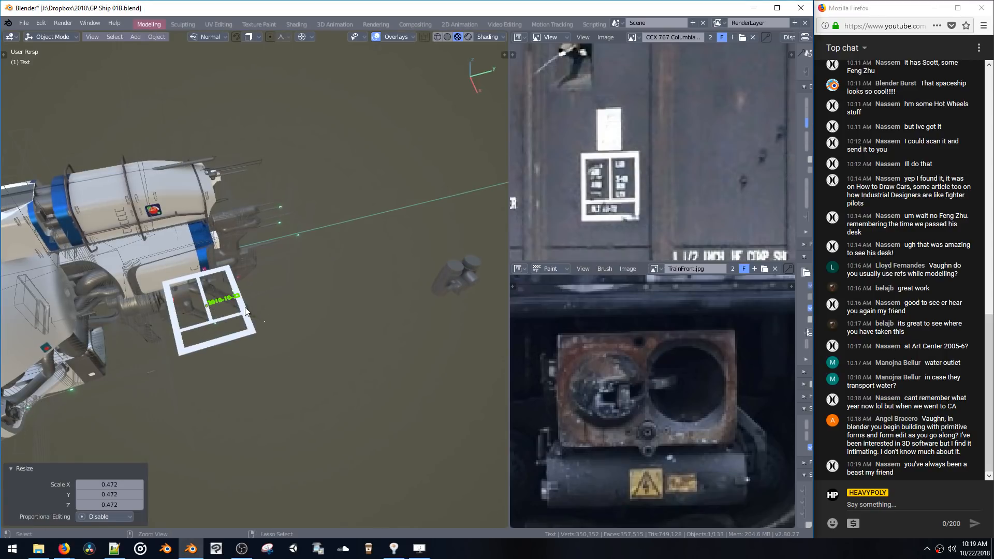
Break the date so that 22 sits on a second line, and remove the hyphen left after 2018-10
scroll(244, 245, "up", 6)
scroll(290, 234, "up", 1)
key("Tab")
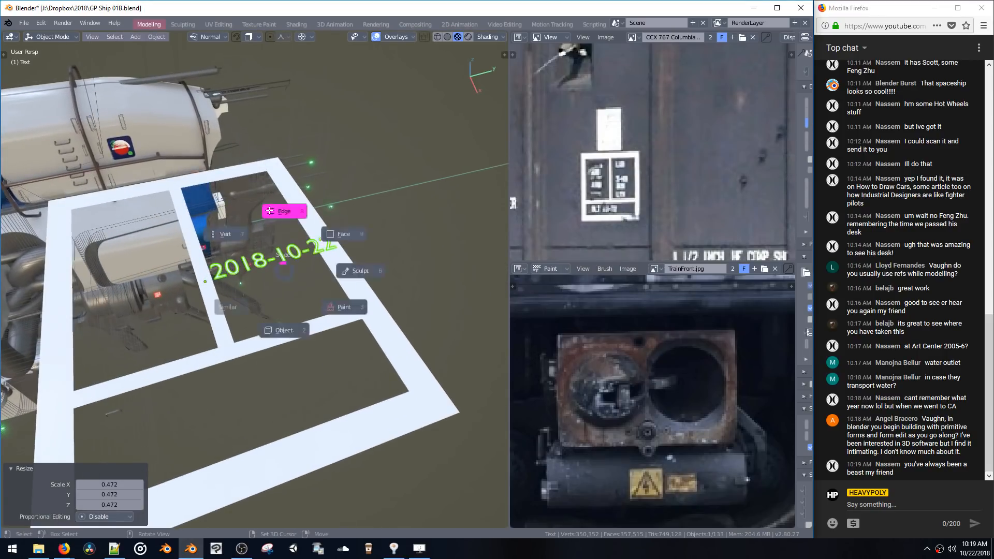
key("Left")
key("Left")
key("Right")
key("Right")
key("Right")
key("Right")
key("Right")
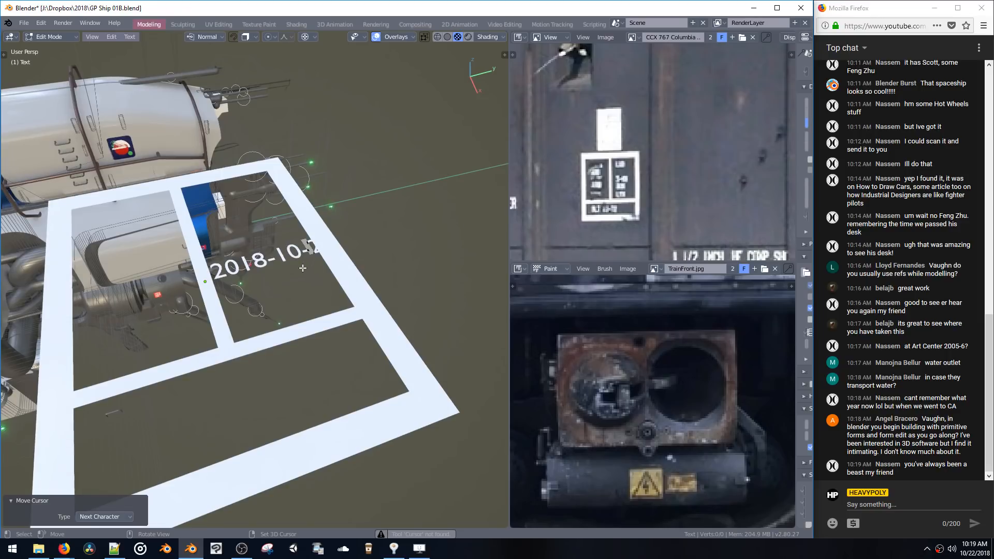
key("Left")
key("Return")
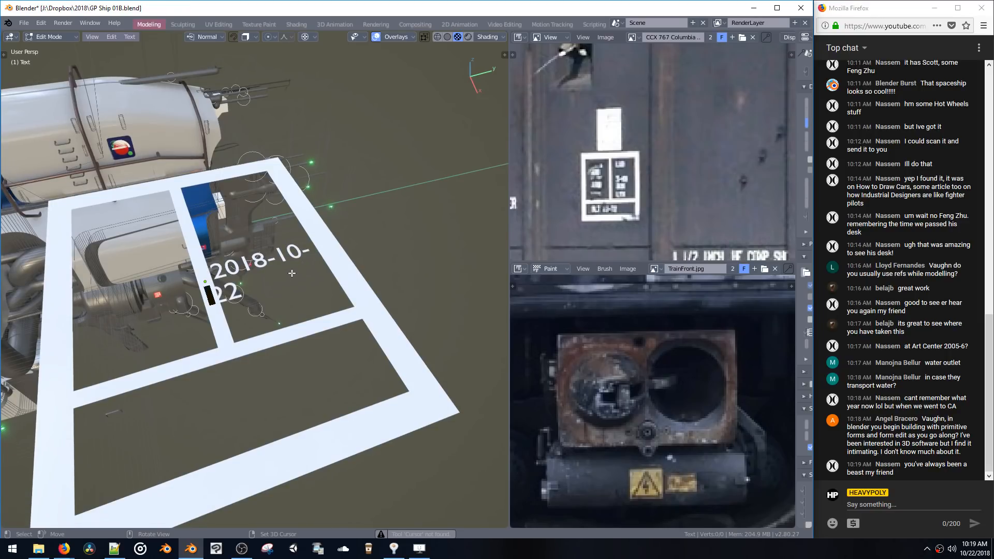
key("Left")
key("BackSpace")
key("Tab")
Move the two-line date text clear of the divider, inside the frame's upper right window
middle_click_drag(303, 330, 268, 291)
key("g")
left_click(285, 288)
Delete the leading space before 2018-10 so both lines of the date align at the left
key("Tab")
left_click(284, 224)
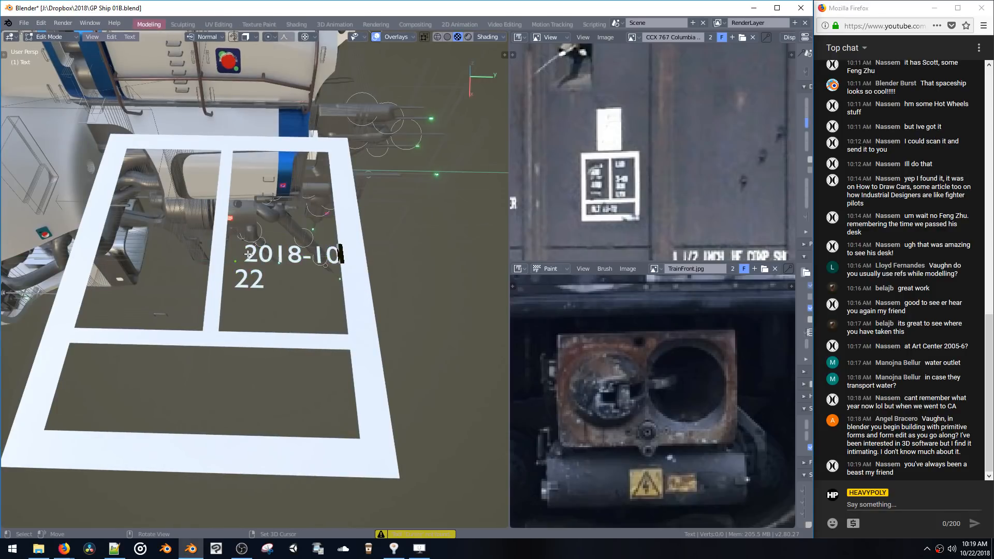
key("Left")
key("Left")
key("Left")
key("Left")
key("Left")
key("Left")
key("Left")
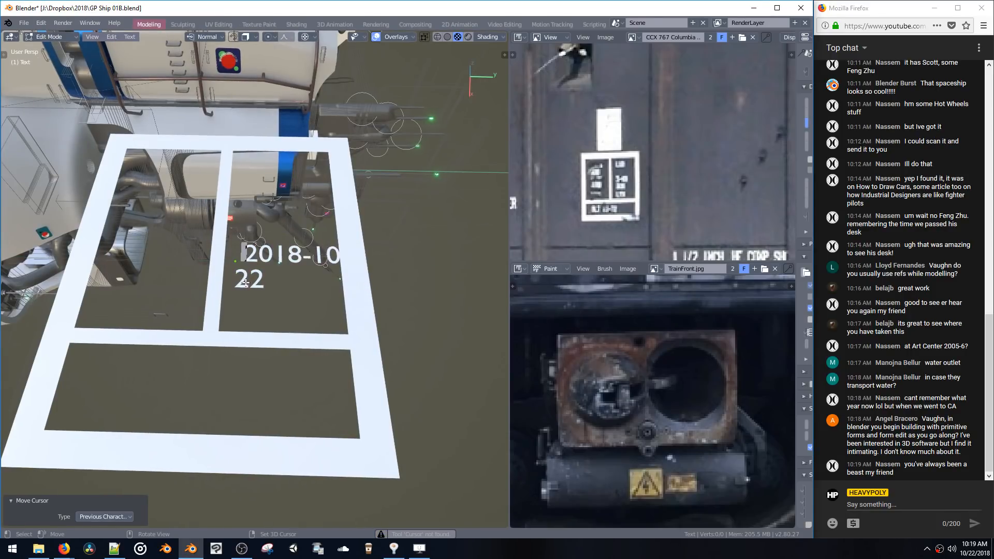
key("BackSpace")
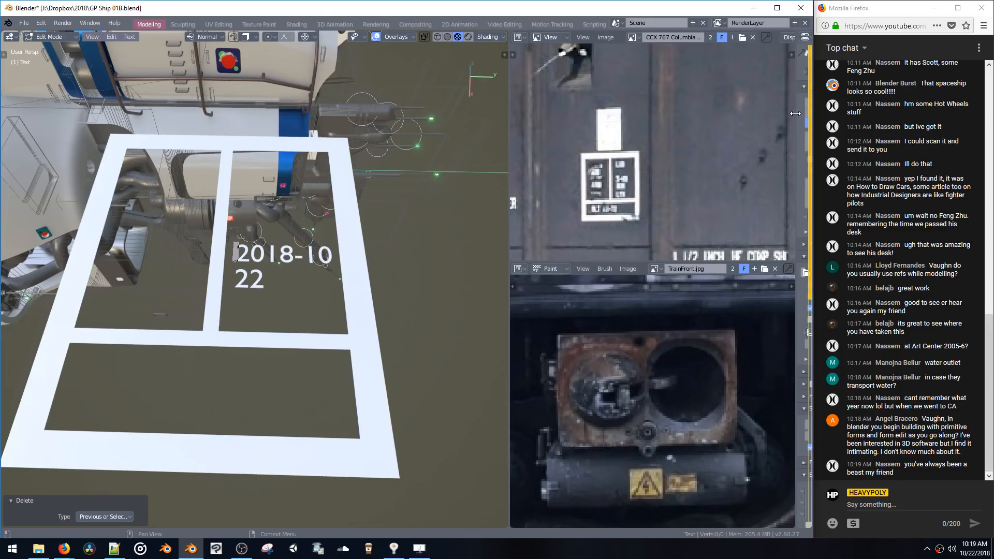
Widen the properties area and expand the text object's font settings
left_click_drag(799, 107, 688, 114)
left_click(793, 36)
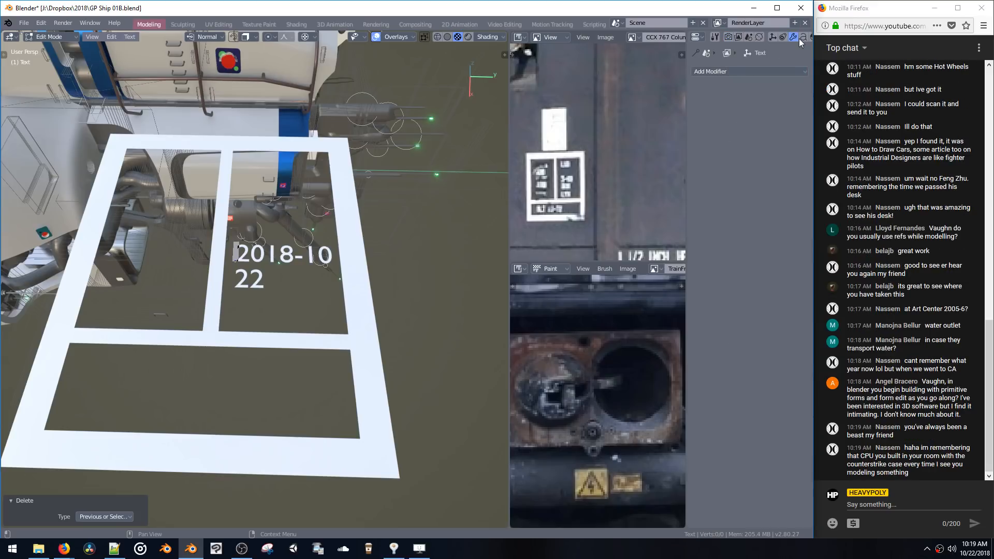
left_click(803, 38)
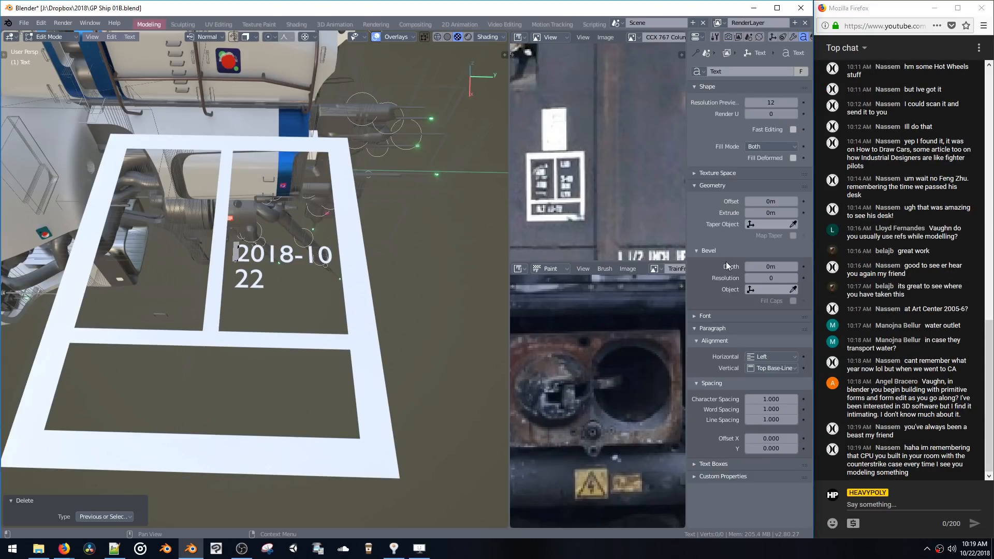
left_click(703, 320)
scroll(725, 311, "down", 3)
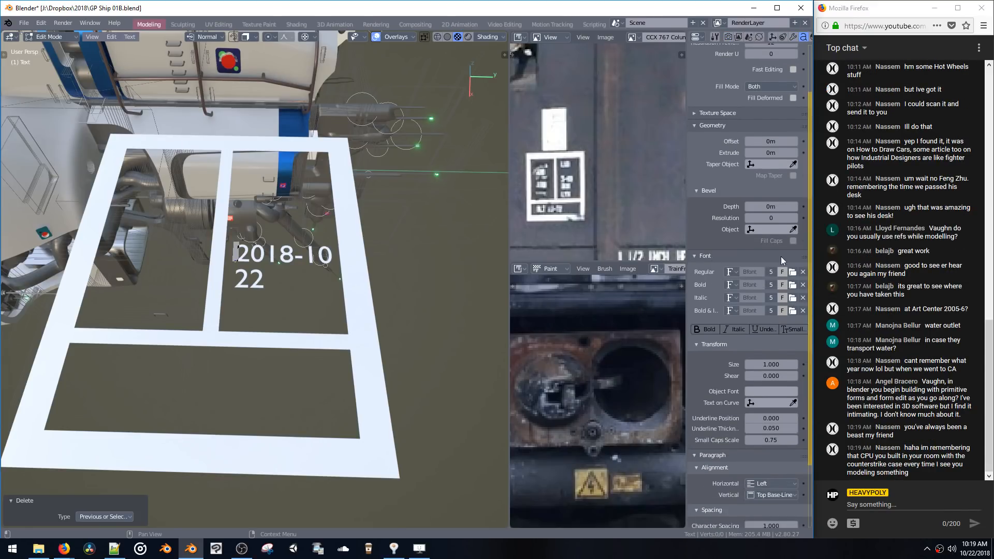
Load gunplay.ttf from J:\Dropbox\FONTS\Bak as the text's regular font
left_click(793, 273)
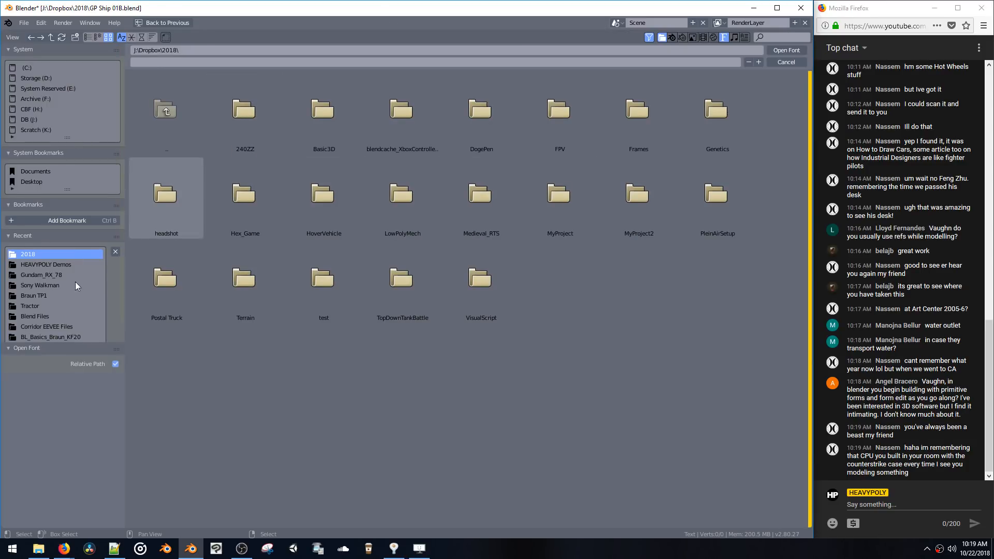
scroll(121, 263, "down", 2)
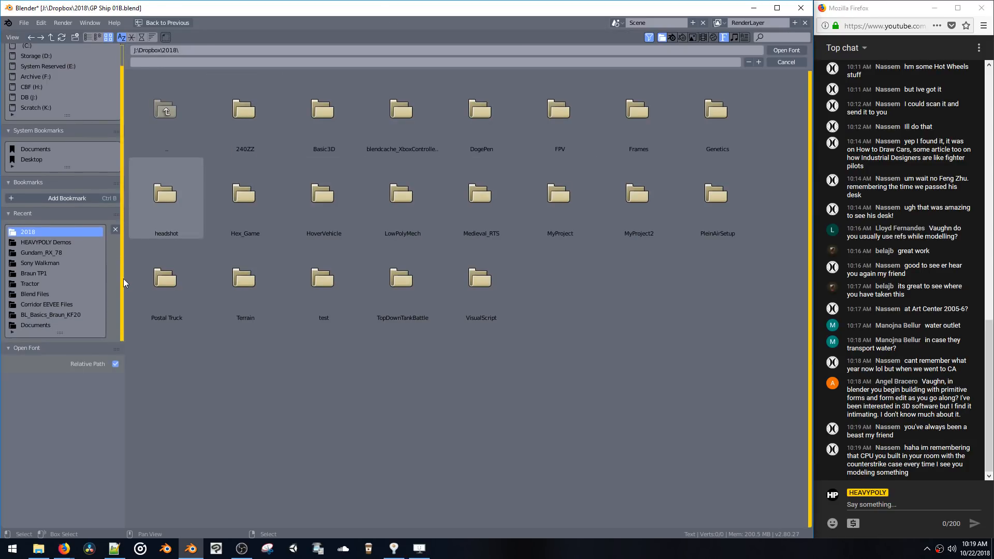
scroll(124, 279, "up", 2)
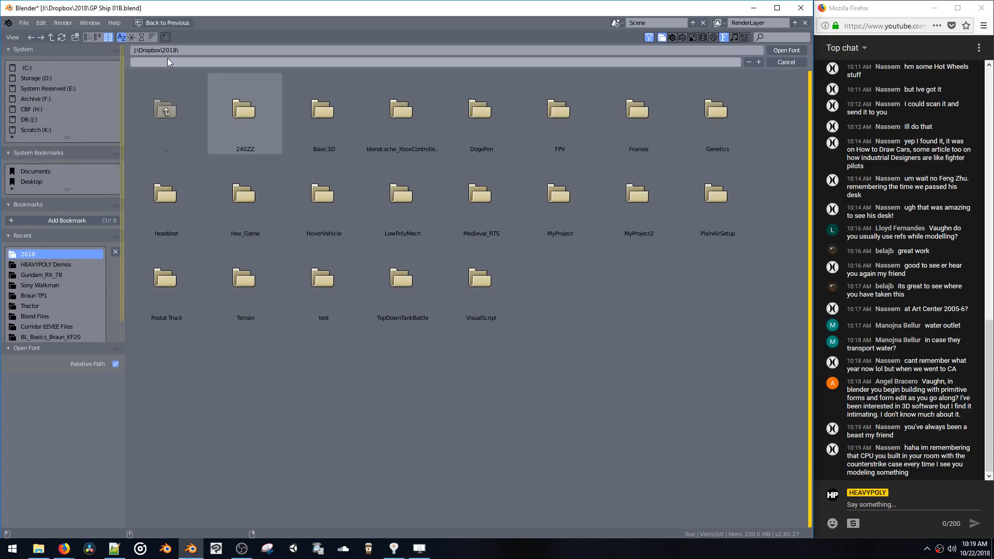
left_click(166, 110)
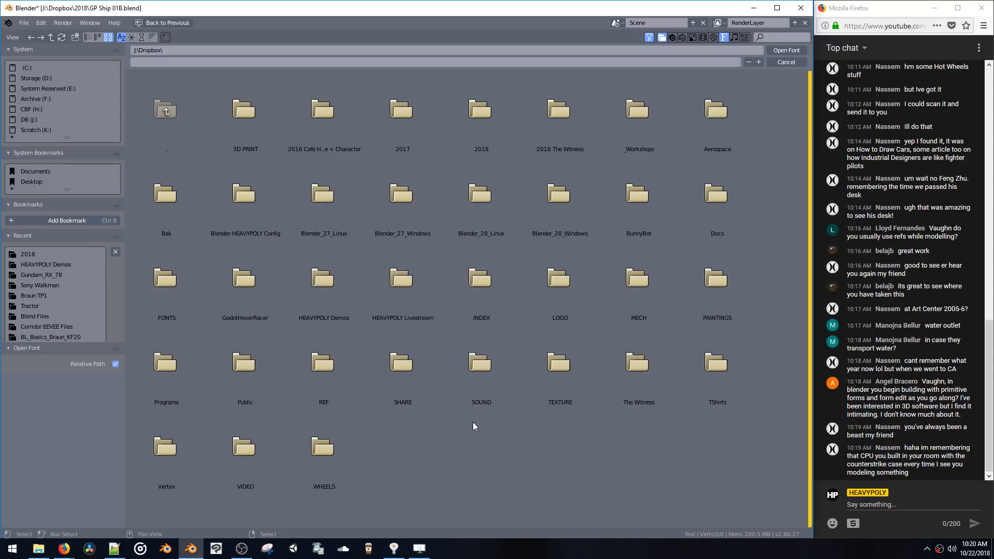
left_click(173, 285)
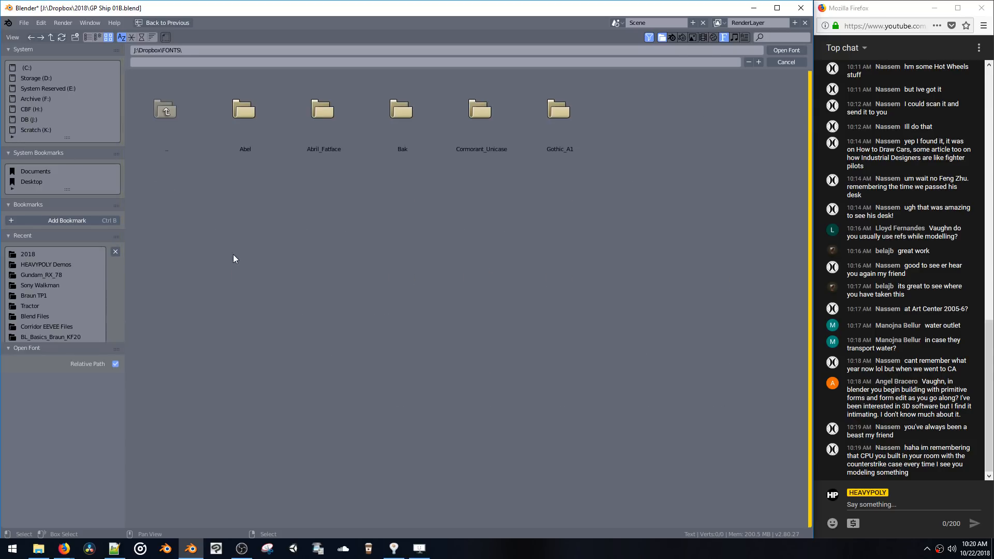
left_click(424, 150)
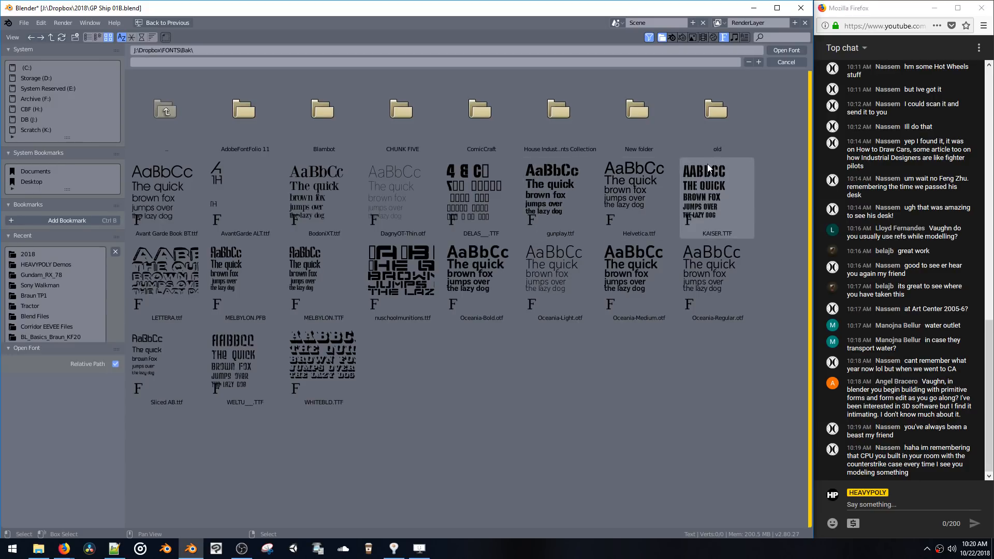
left_click(545, 184)
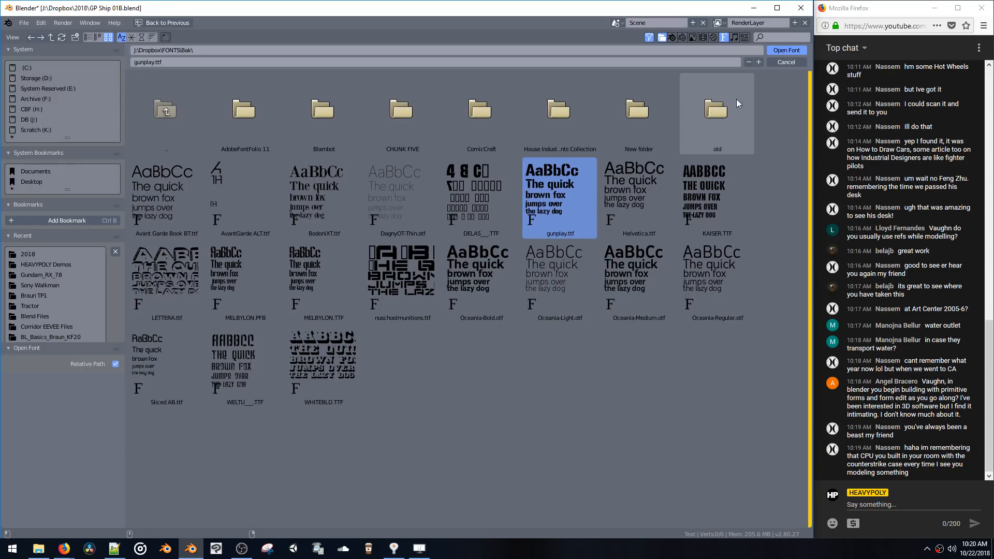
left_click(785, 51)
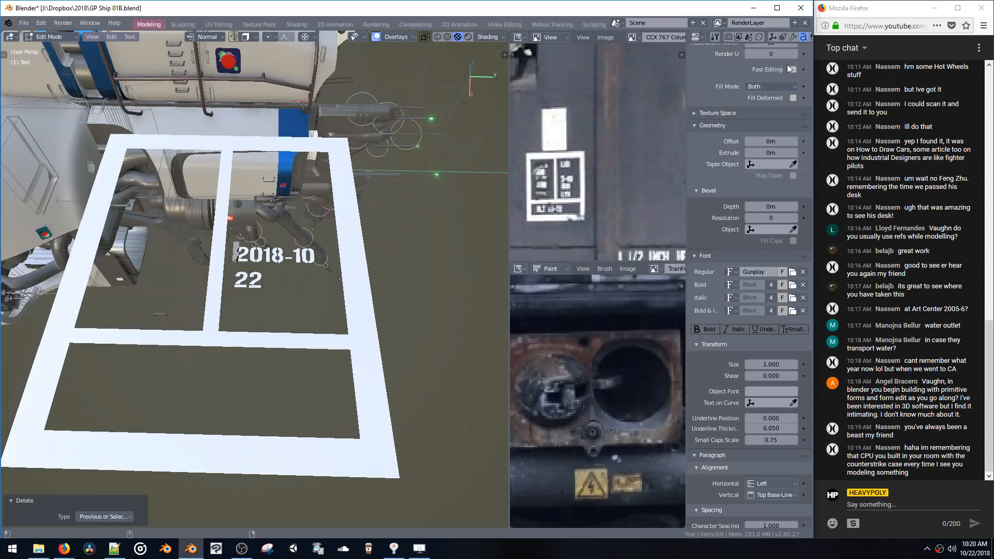
Duplicate the date text and move the copy along the X axis into the frame's lower window
middle_click_drag(300, 254, 348, 235)
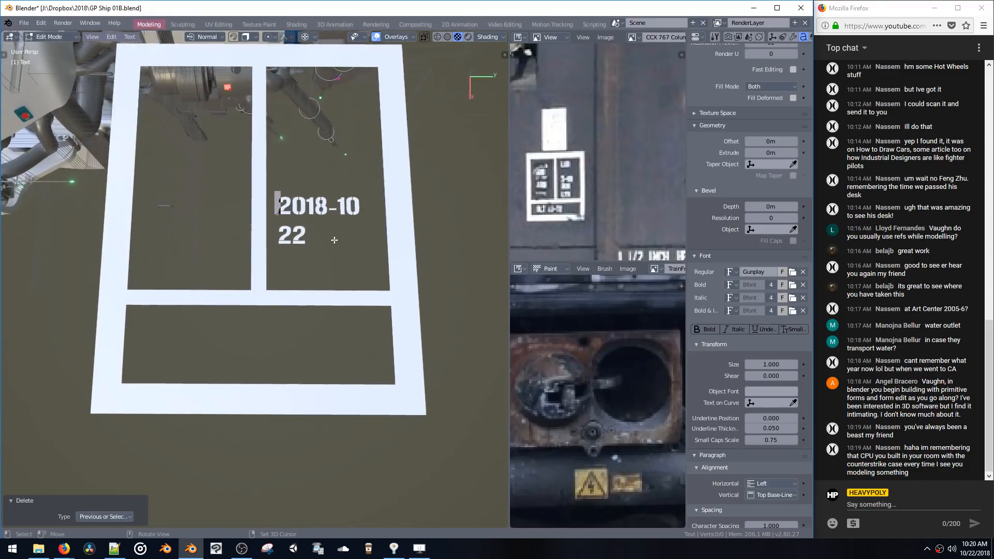
middle_click_drag(598, 230, 516, 166)
middle_click_drag(368, 235, 441, 205, "shift")
key("ctrl+space")
key("Tab")
key("shift+d")
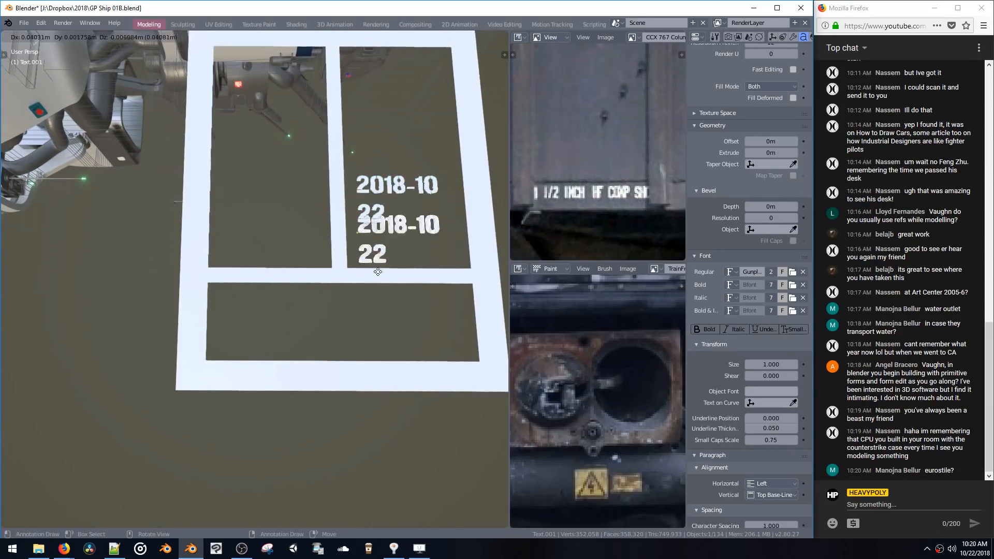
key("x")
left_click(371, 342)
Replace the copied text with "|| 1/2 INCH HF COMP SHD" on a single line, and return to Object Mode
key("Tab")
key("ctrl+Home")
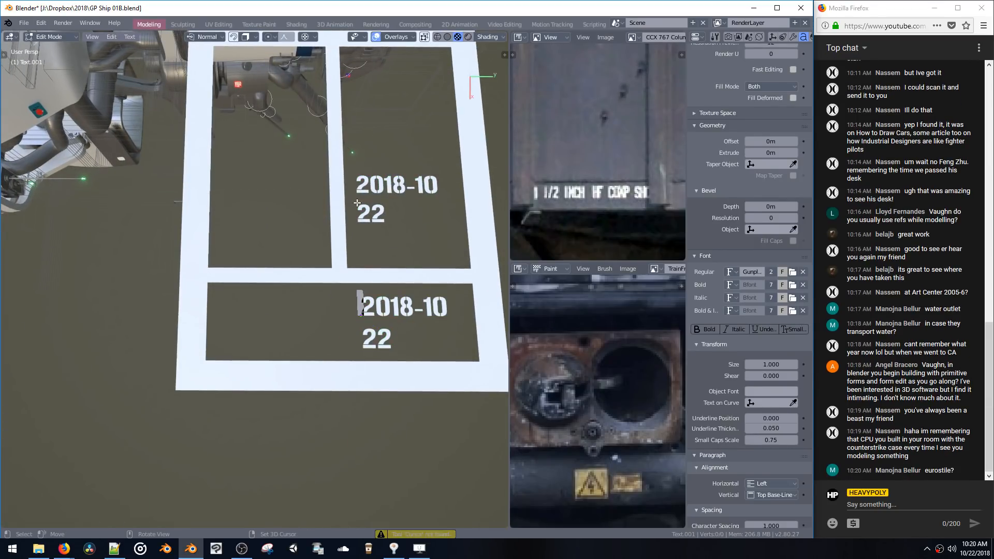
key("Delete")
key("Delete")
key("Delete")
key("Delete")
key("Delete")
key("Delete")
key("Delete")
key("Delete")
key("Delete")
key("Delete")
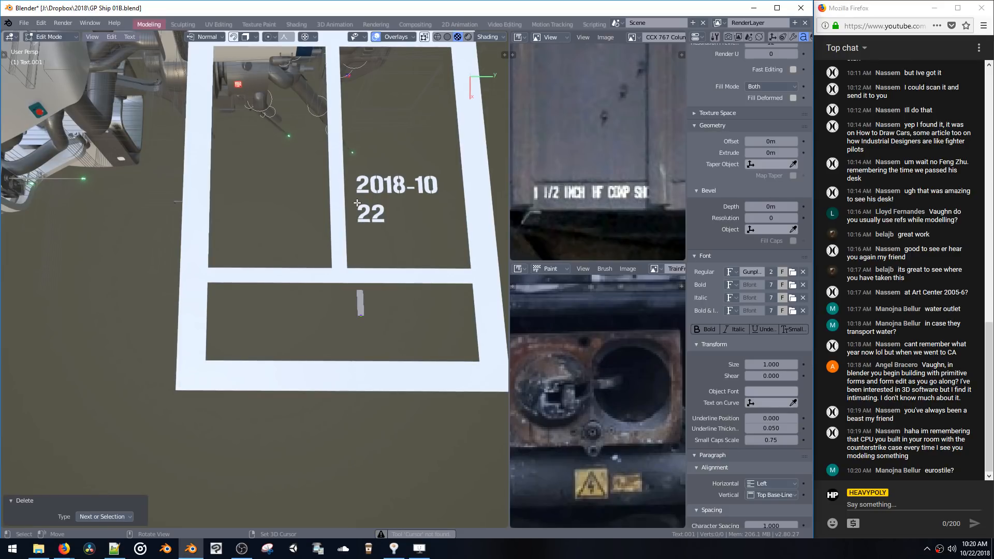
type("|| ")
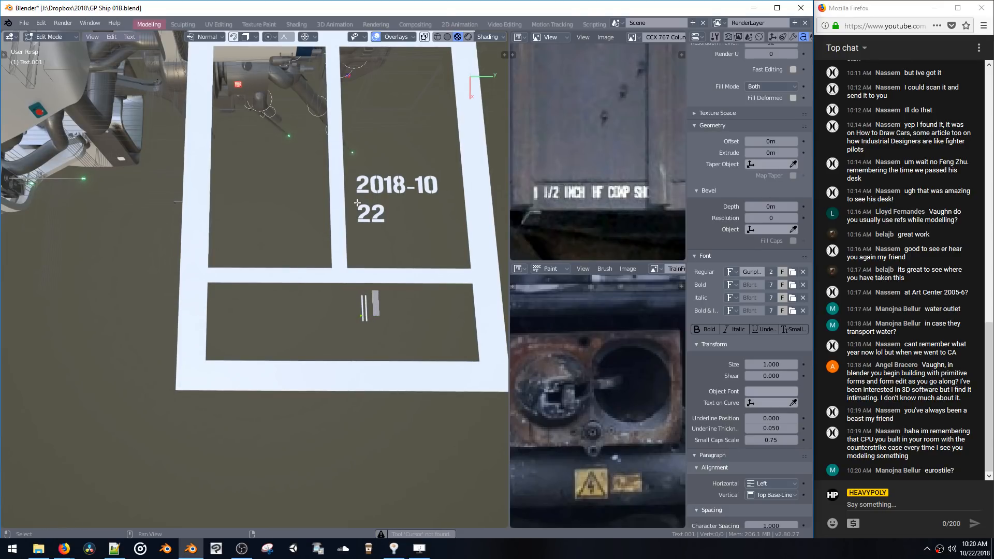
type("1/2 IN")
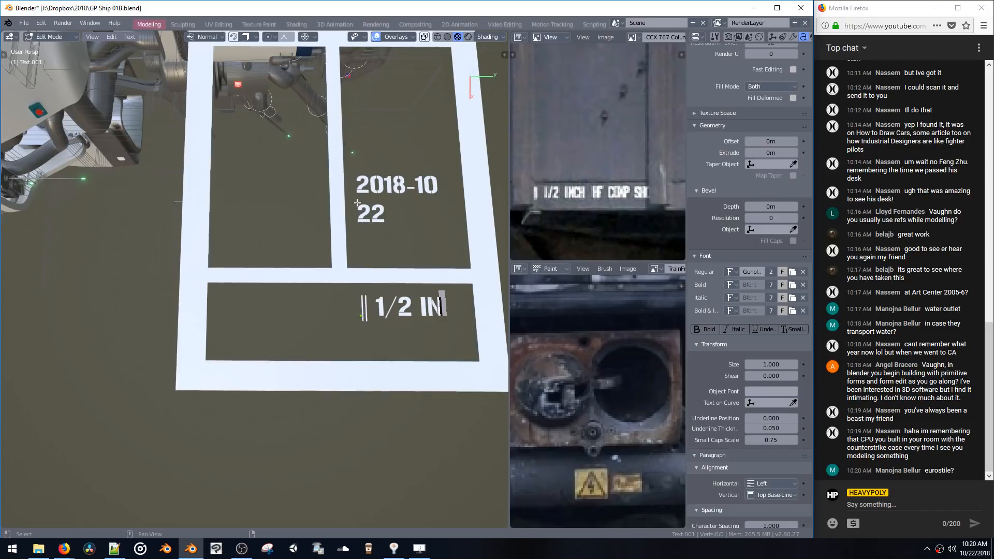
type("CH F")
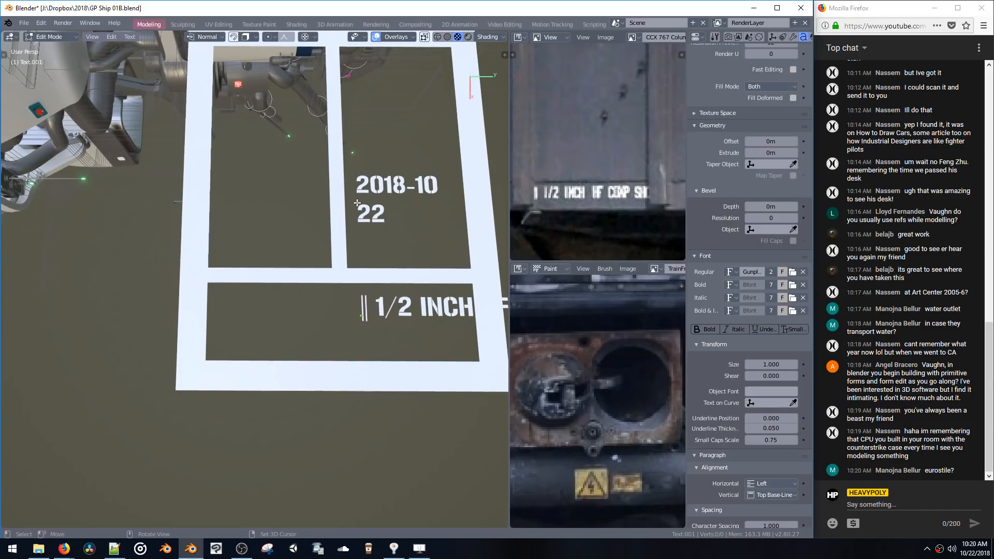
key("Tab")
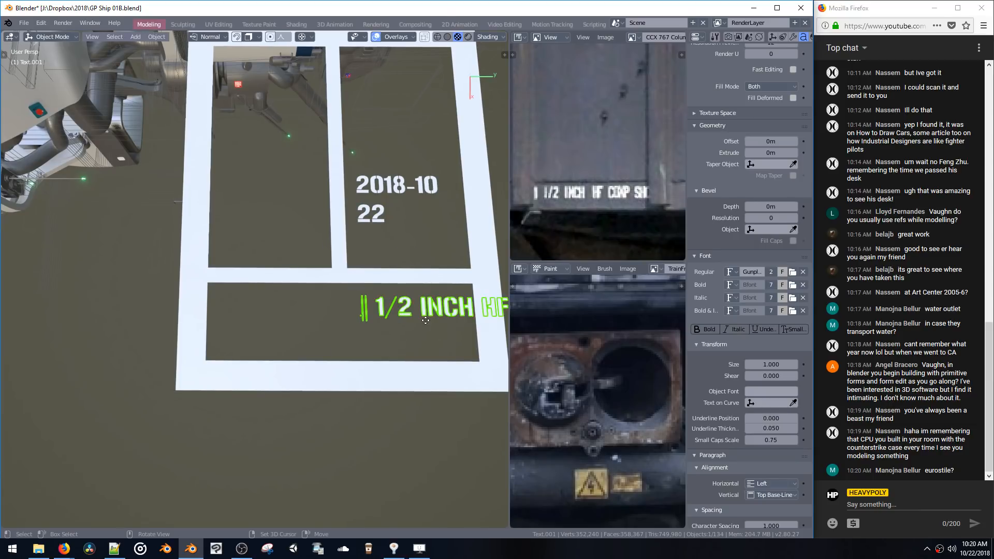
Move the lower text -0.15 m along the Y axis so it starts at the lower window's left edge
key("g")
key("y")
left_click(278, 330)
scroll(306, 313, "down", 5)
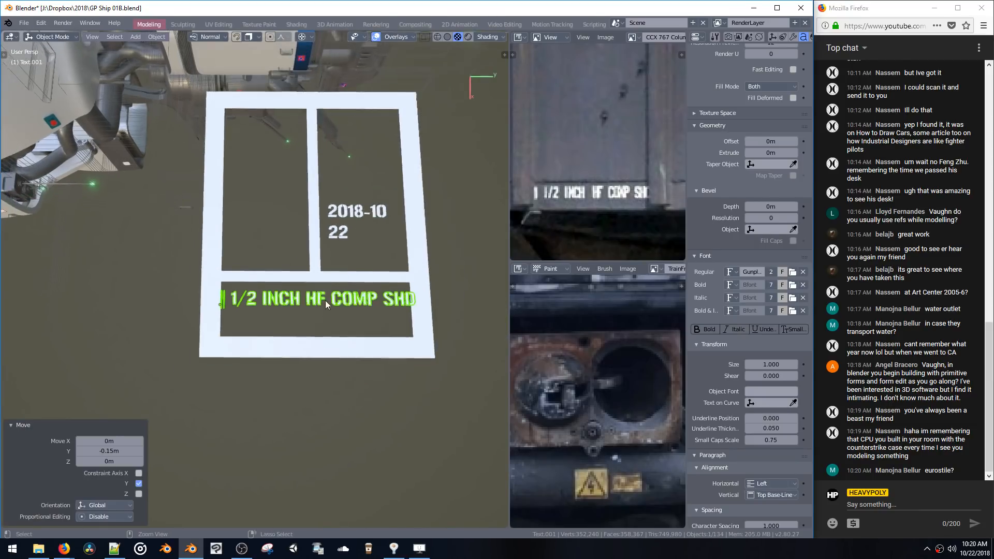
Move the "|| 1/2 INCH HF COMP SHD" text 0.307 m along the Y axis, out of the frame
key("g")
key("y")
left_click(449, 322)
scroll(620, 172, "down", 3)
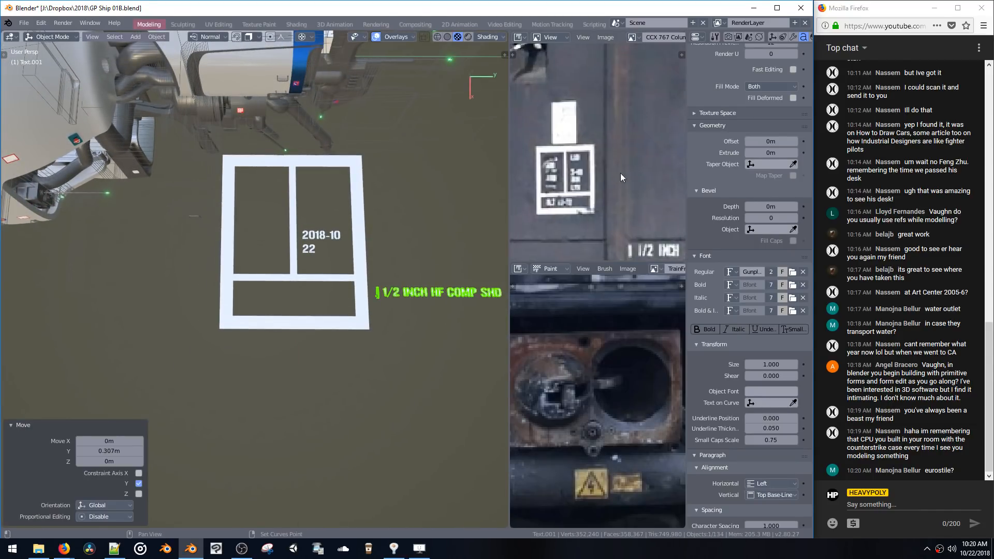
Scale the date text in the frame's upper window by 1.378 and shift it slightly back along the Y axis
scroll(587, 174, "up", 4)
scroll(587, 174, "up", 1)
left_click(312, 237)
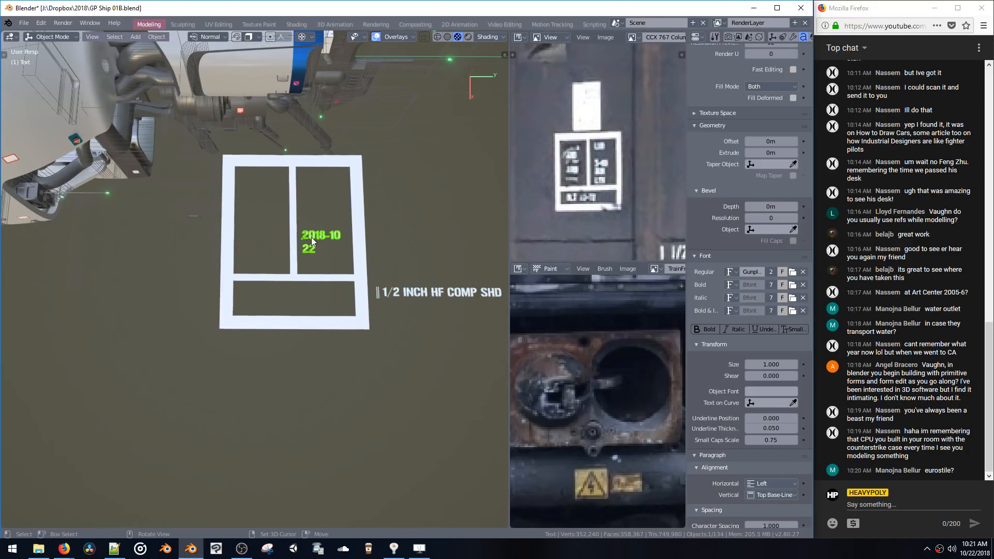
key("s")
left_click(321, 302)
key("g")
key("y")
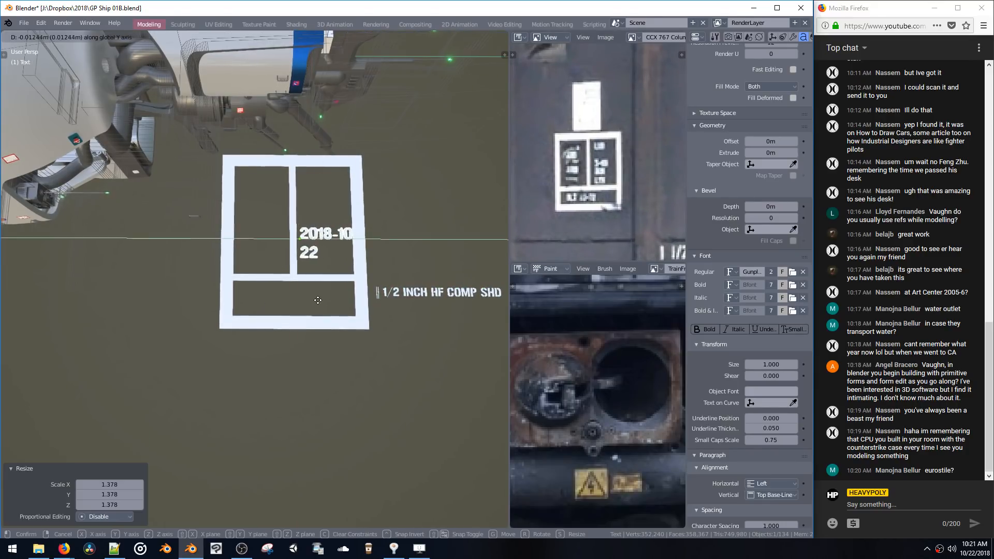
left_click(320, 306)
Scale the date text by 0.842 and nudge it along the Y and X axes to sit inside its window
key("g")
key("y")
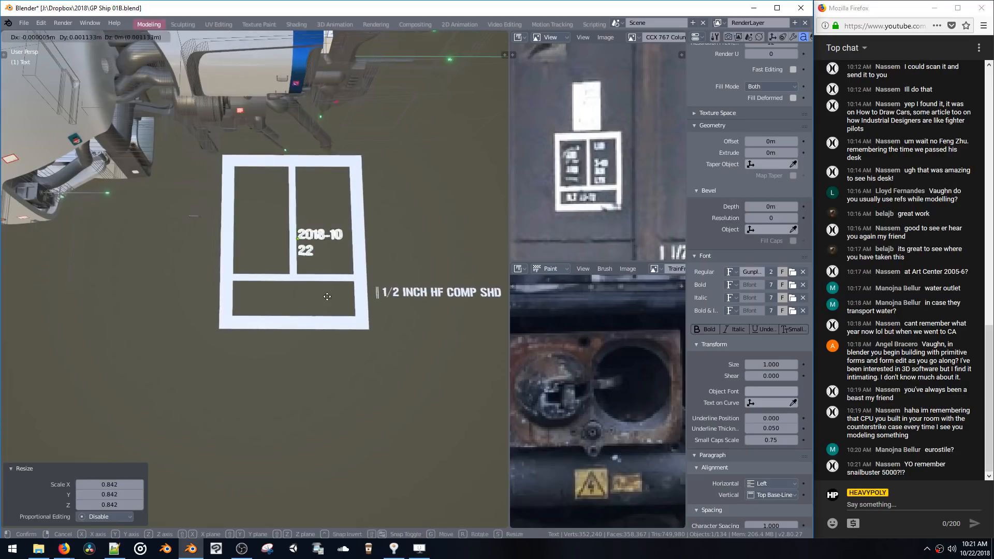
left_click(328, 305)
key("g")
key("x")
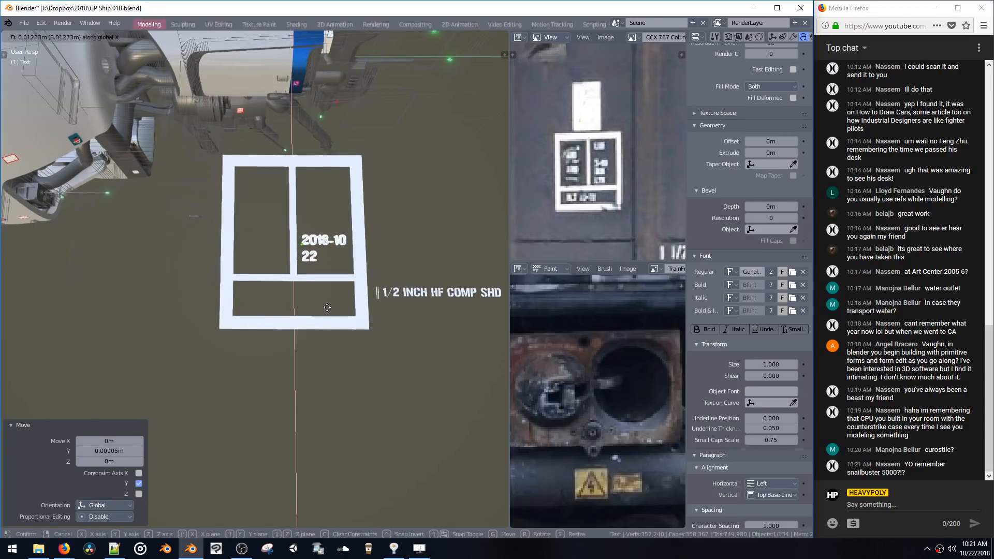
left_click(327, 313)
key("g")
key("y")
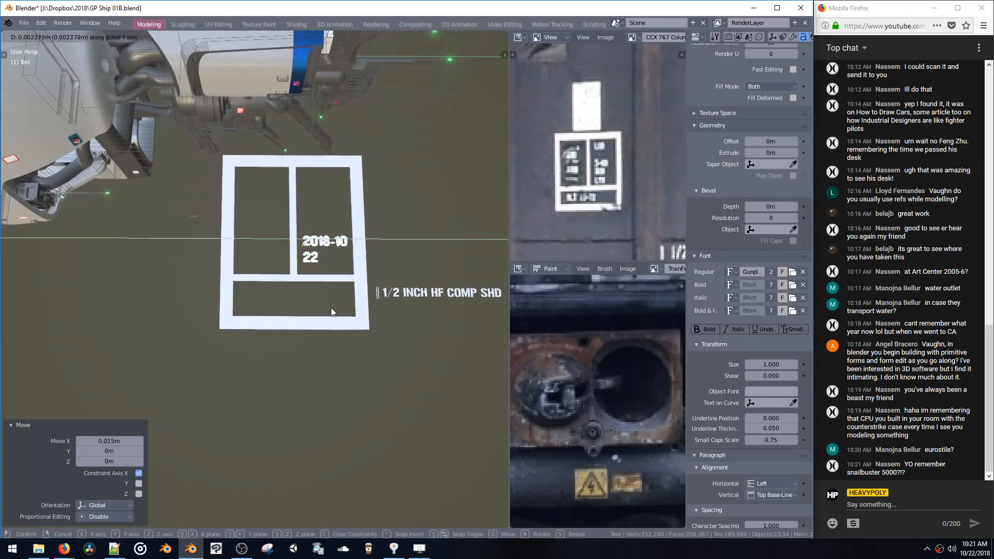
left_click(331, 311)
key("g")
left_click(330, 297)
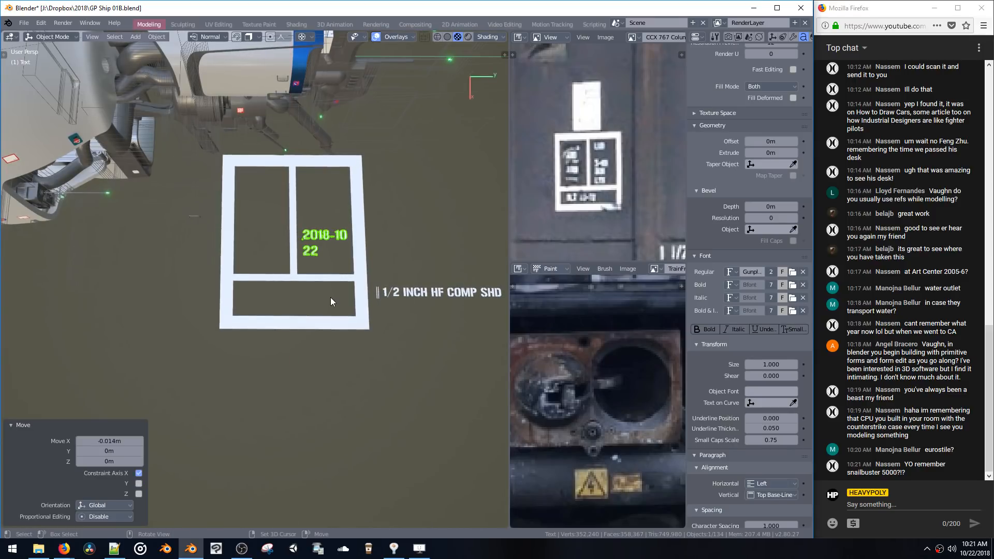
Add a third line reading "EPFA" below "22" in the date text and return to Object Mode
key("Tab")
key("Down")
key("End")
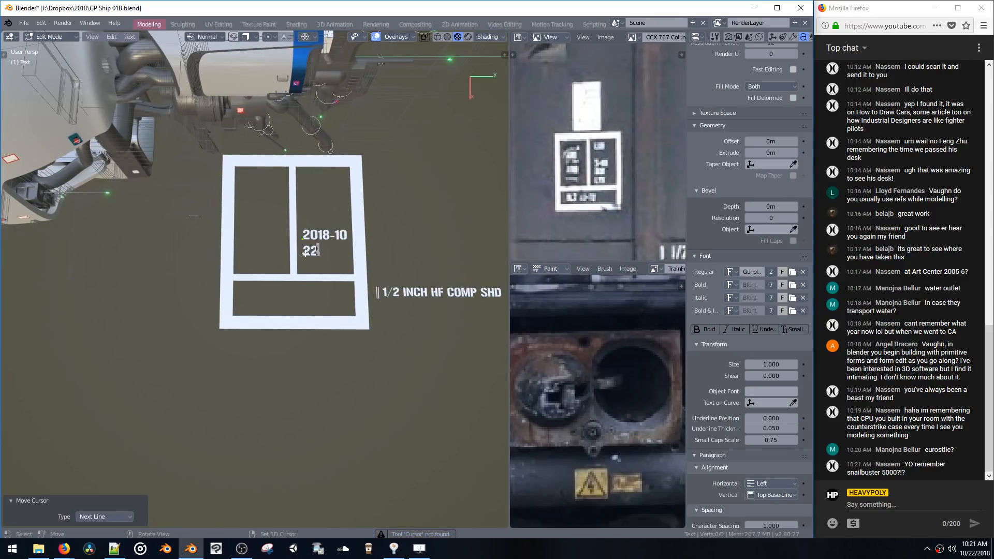
key("Return")
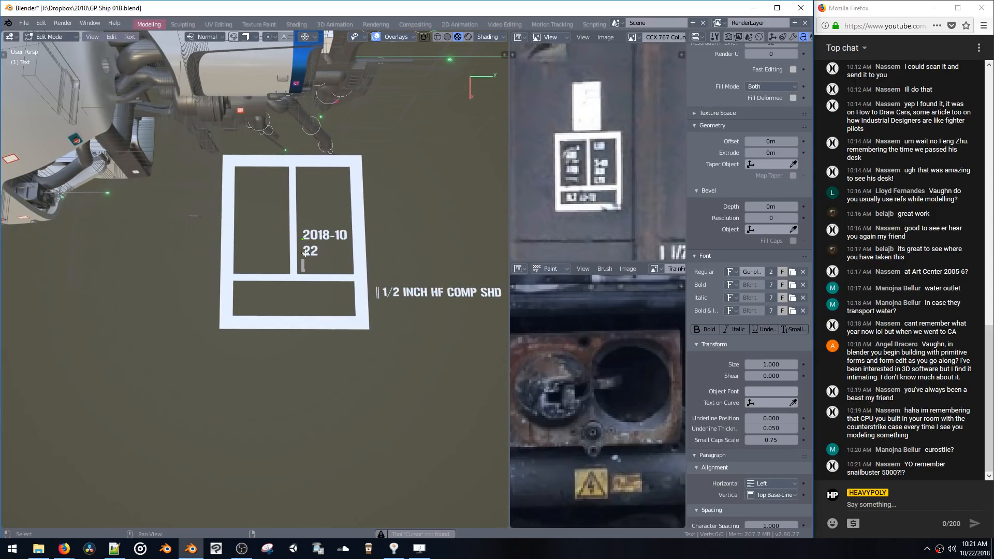
type("EPR")
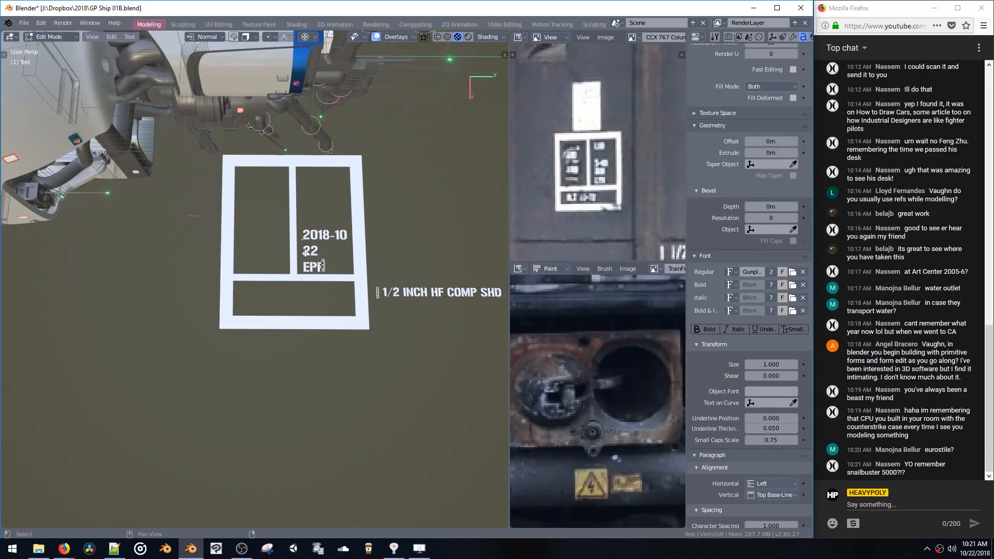
type("A")
key("Tab")
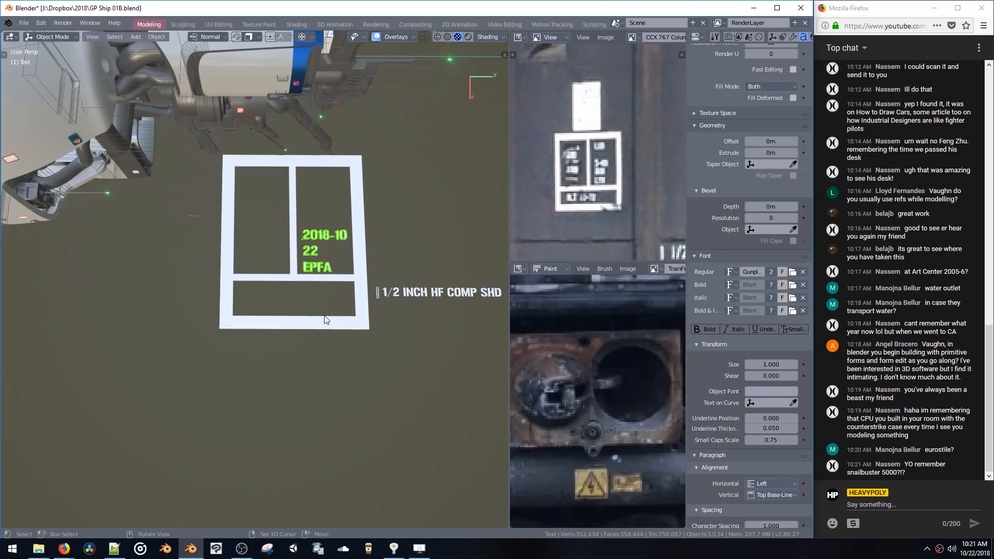
Load Oceania-Bold.otf from J:\Dropbox\FONTS\Bak as the date text's regular font
left_click(793, 272)
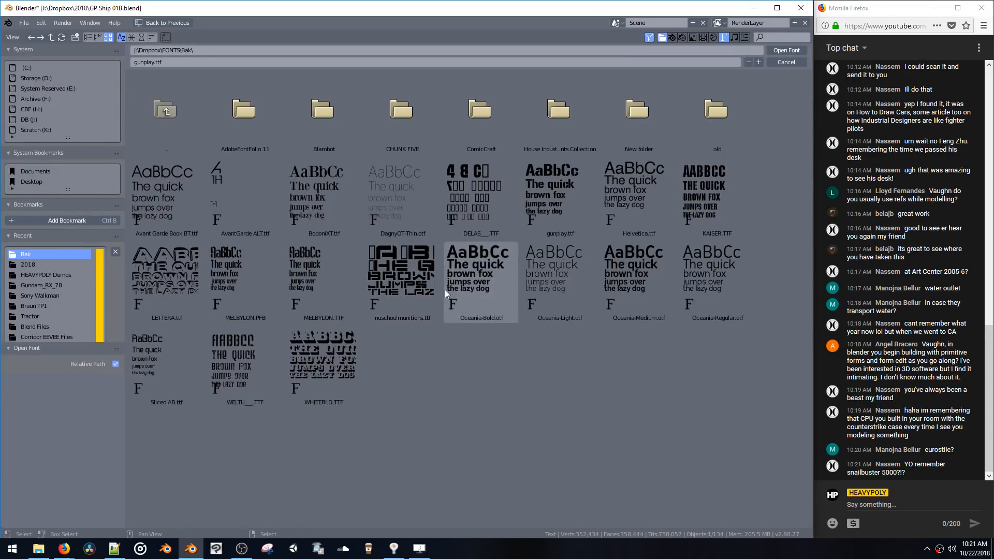
double_click(468, 289)
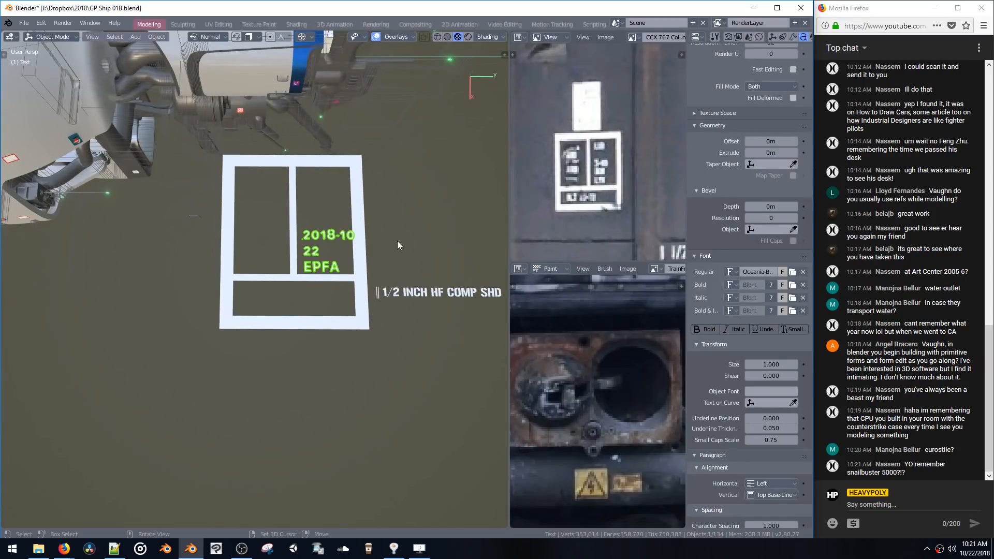
Browse the Blambot and AdobeFontFolio 11 folders for another regular font, and return to the Bak folder
left_click(793, 272)
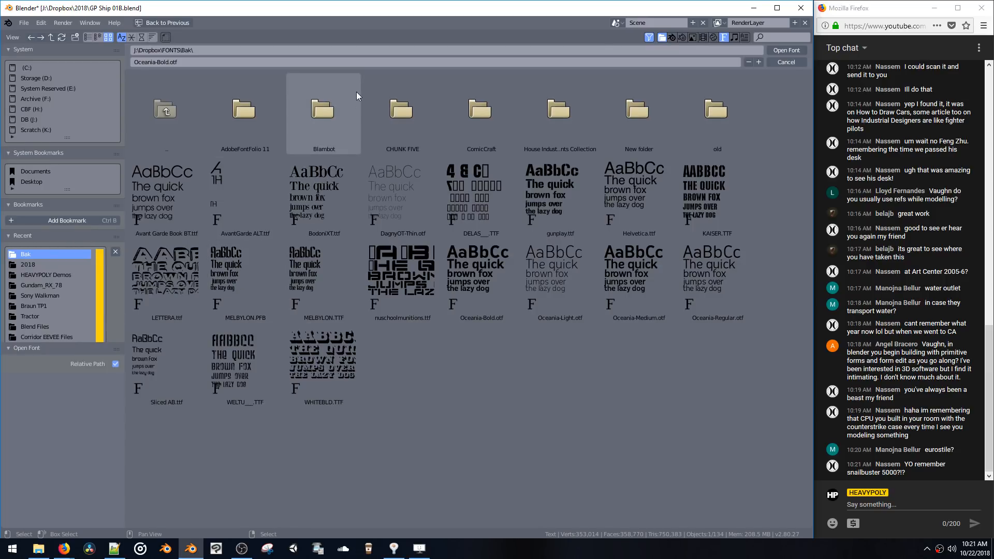
left_click(337, 110)
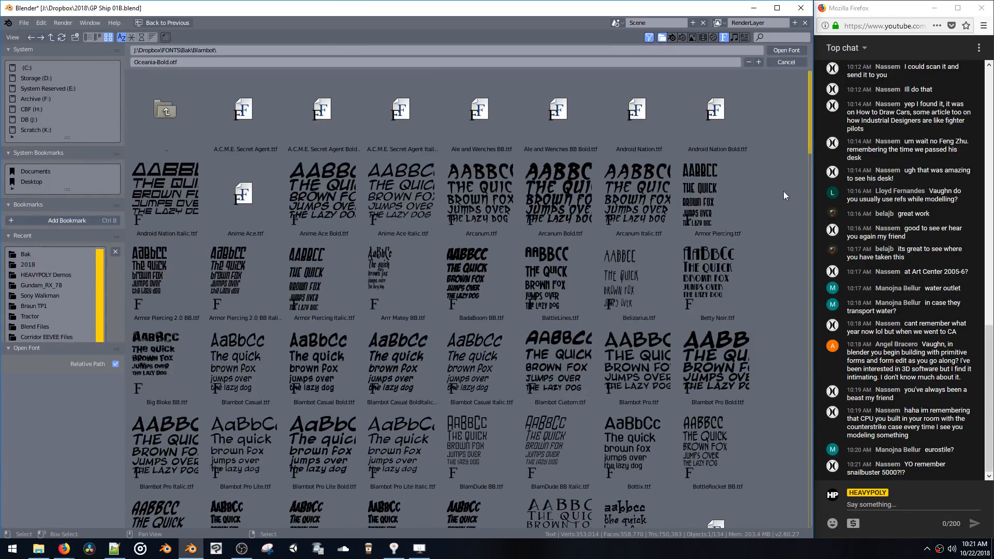
left_click(170, 98)
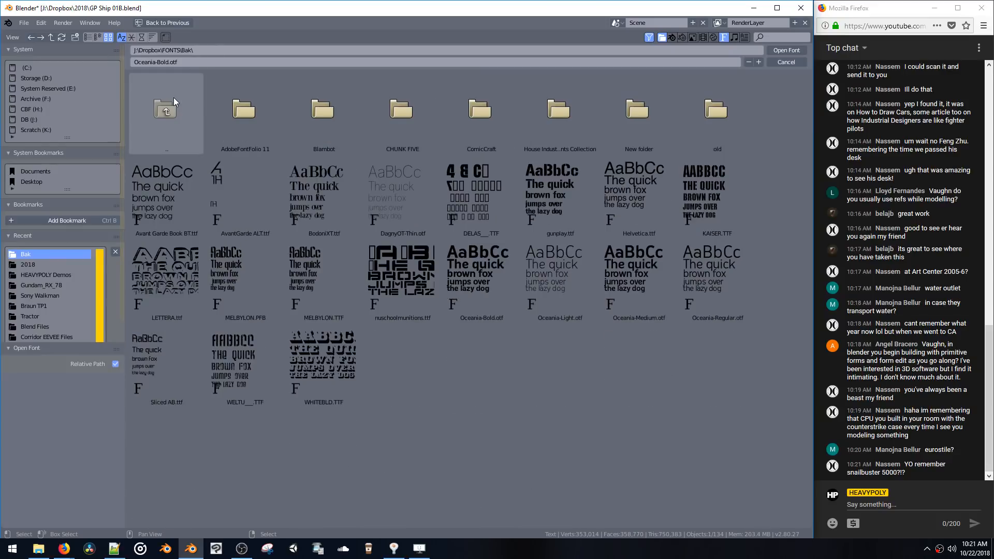
left_click(262, 130)
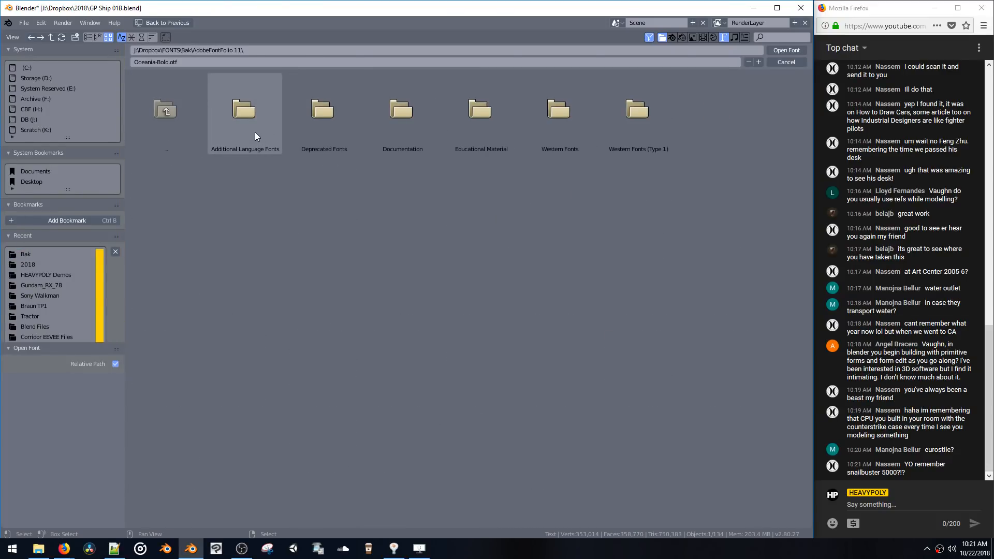
left_click(255, 132)
left_click(312, 132)
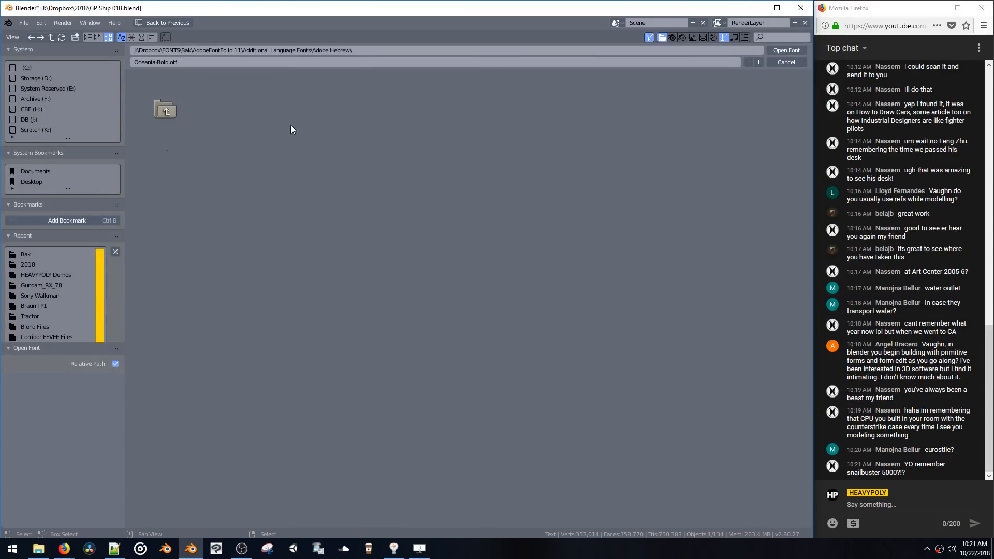
left_click(177, 96)
left_click(176, 97)
left_click(176, 101)
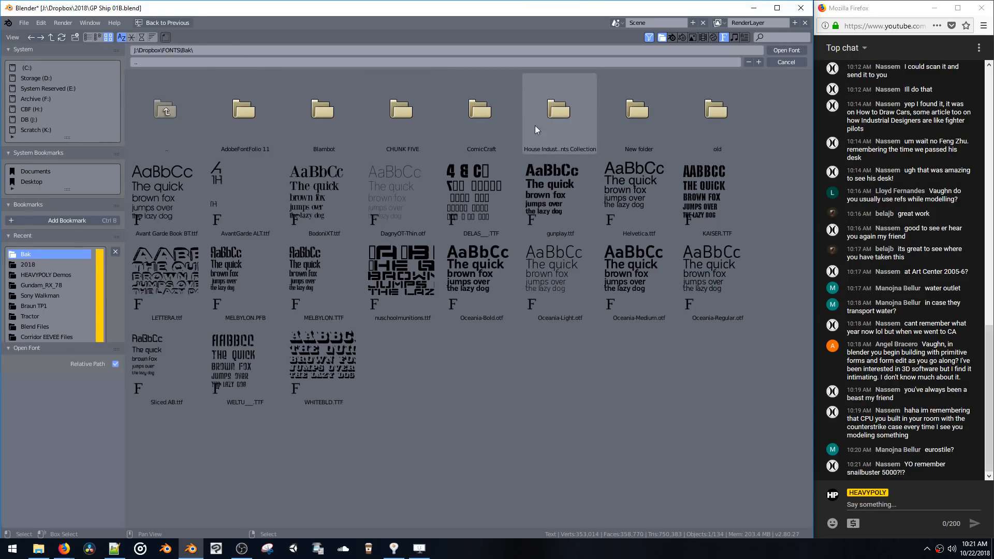
Open the House Industries Fonts Collection, look through its Coop Type folder, and go back to the collection
left_click(549, 132)
left_click(539, 137)
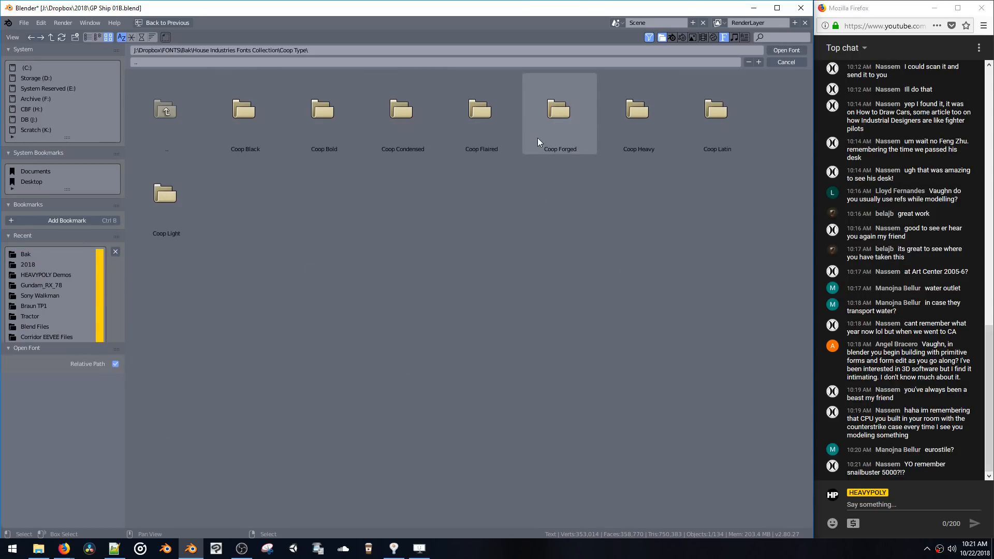
left_click(536, 139)
left_click(165, 111)
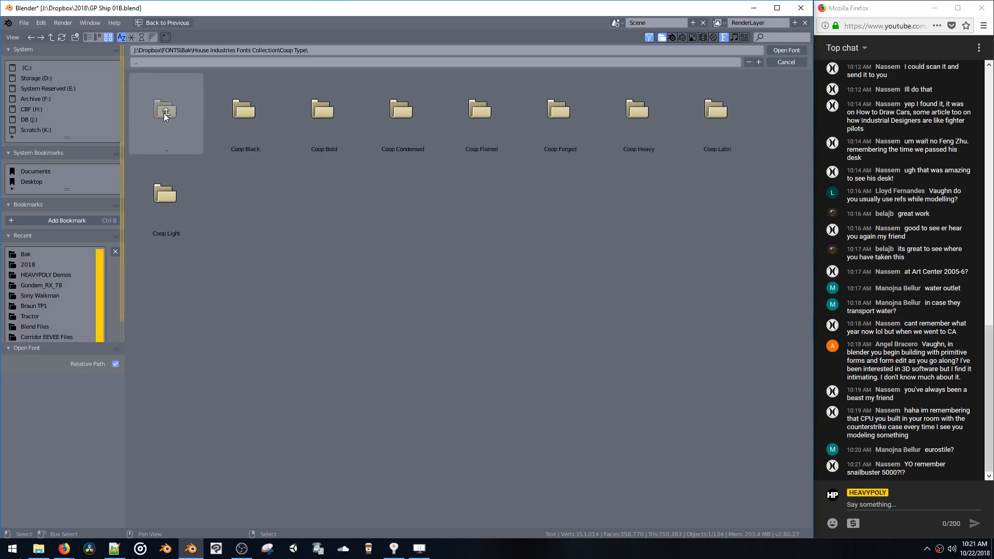
left_click(163, 119)
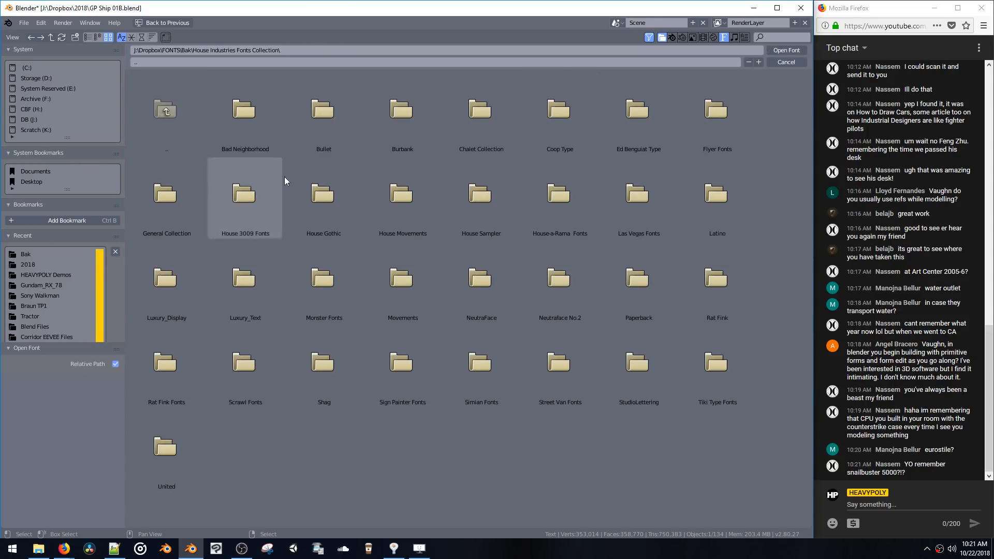
Check the collection's Street Van Fonts, Movements and NeutraFace folders for a suitable label font
left_click(534, 357)
left_click(406, 135)
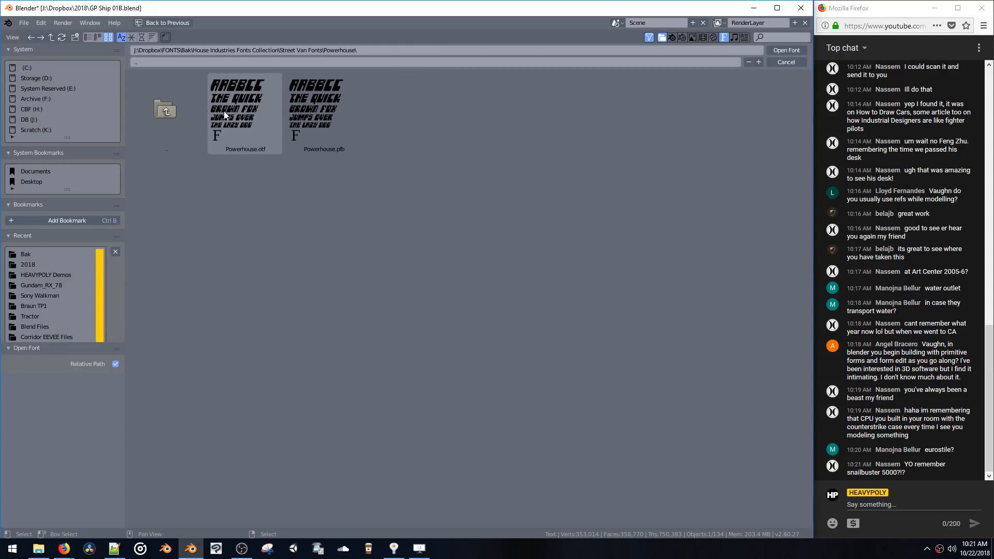
left_click(182, 114)
left_click(186, 119)
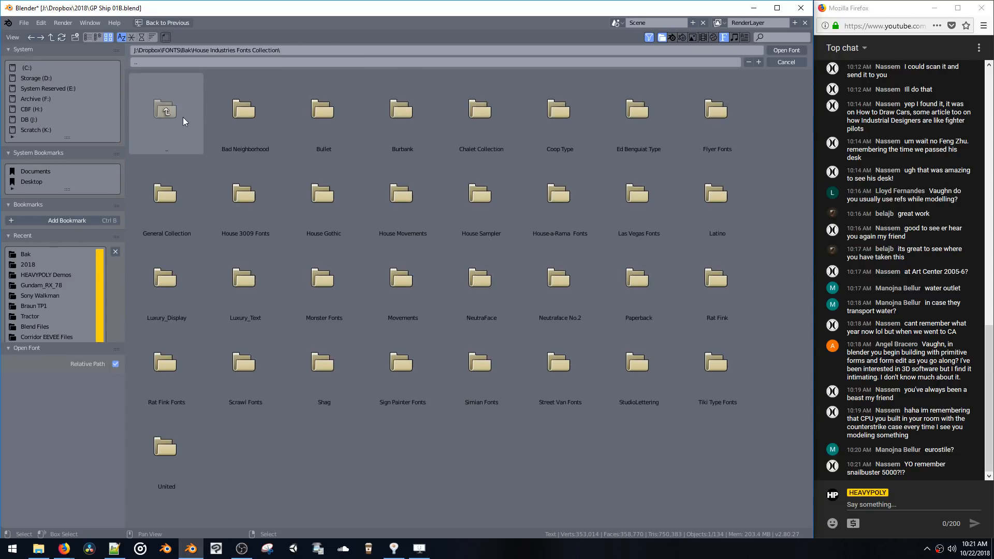
left_click(421, 300)
left_click(183, 114)
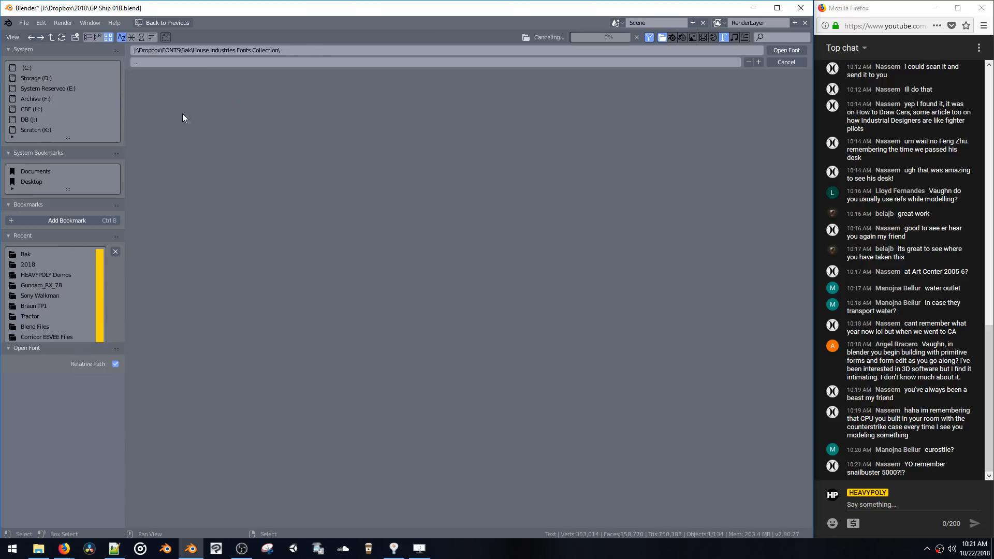
left_click(482, 279)
left_click(183, 113)
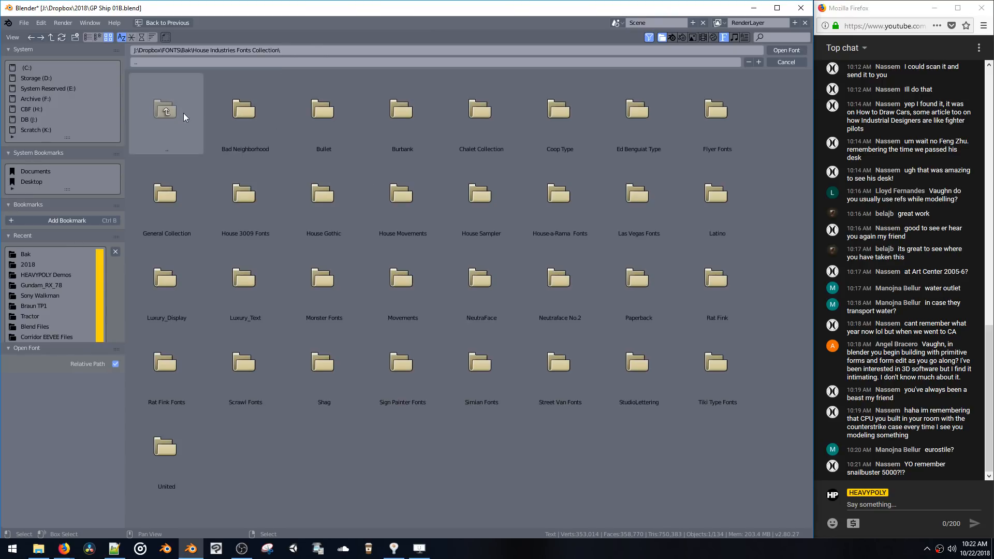
Look through the House Ad folder under Sign Painter Fonts and return to the Bak fonts folder
left_click(410, 392)
left_click(260, 144)
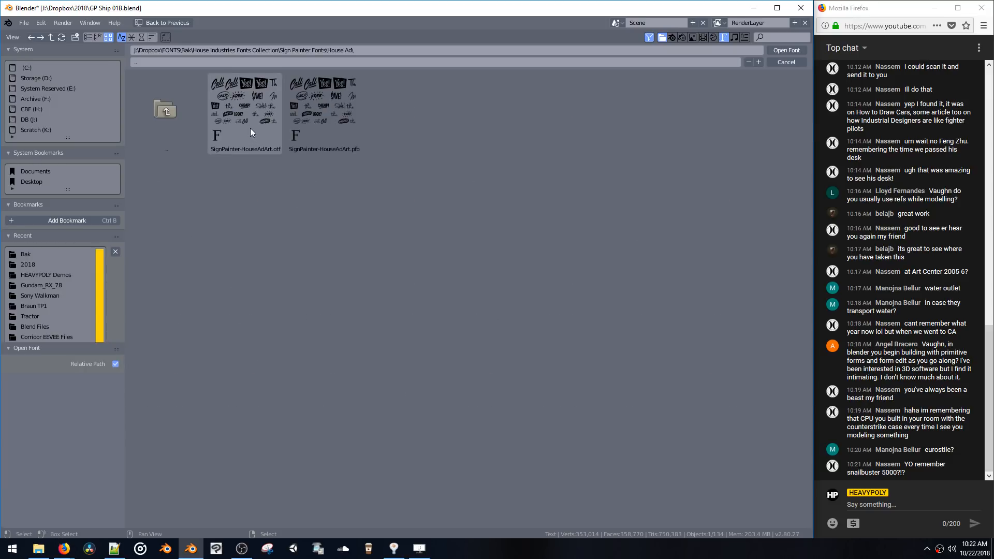
left_click(195, 113)
left_click(194, 113)
left_click(191, 113)
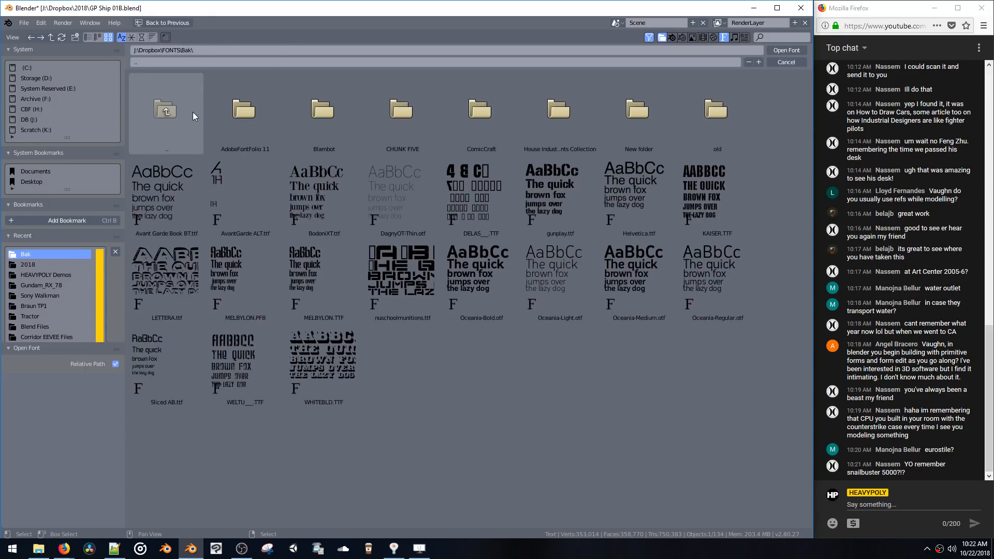
Load Oceania-Bold.otf as the regular font of the date and EPFA text
left_click(630, 292)
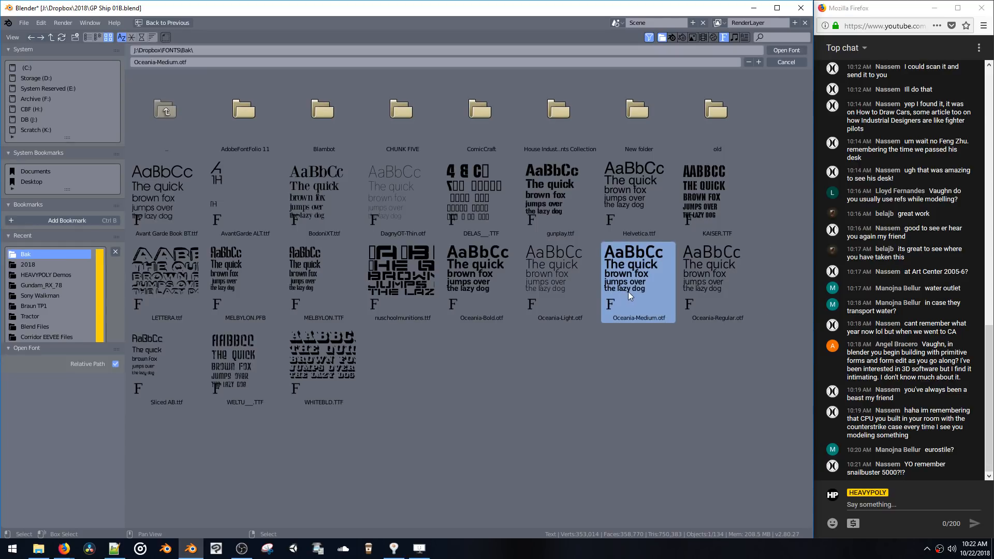
double_click(461, 271)
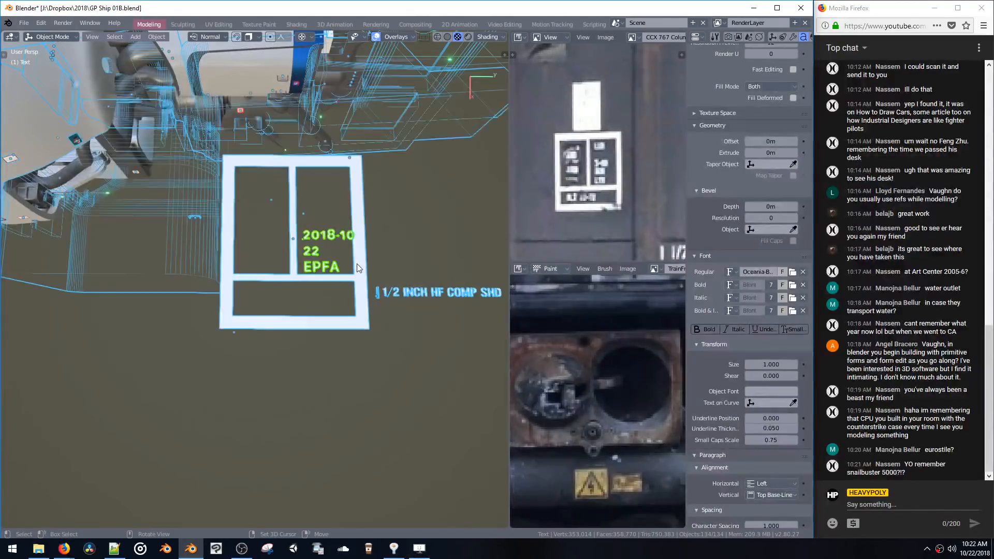
mouse_move(356, 263)
middle_mouse_down()
mouse_move(372, 271)
mouse_move(358, 259)
middle_mouse_up()
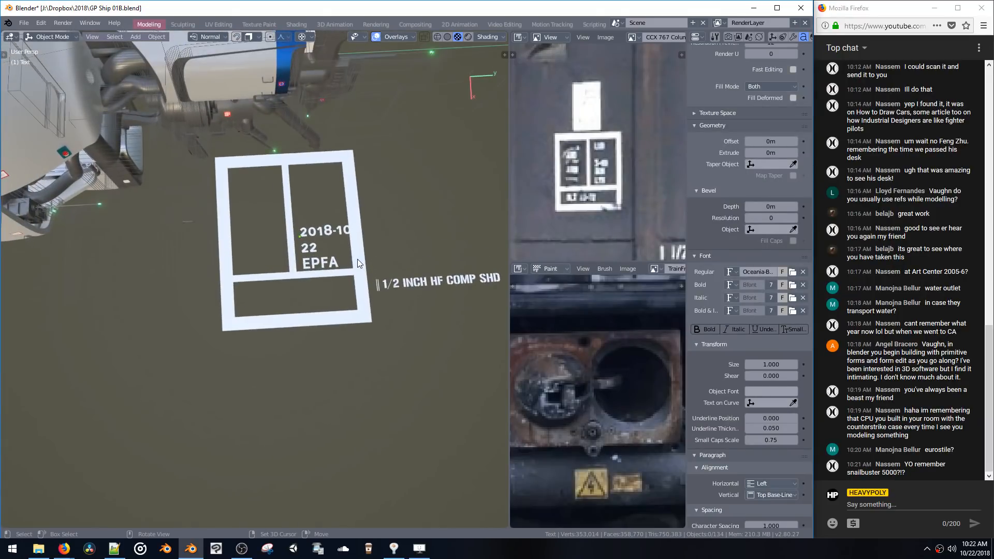
Set the regular font of the date and EPFA text to the already loaded Gunplay font
left_click(317, 231)
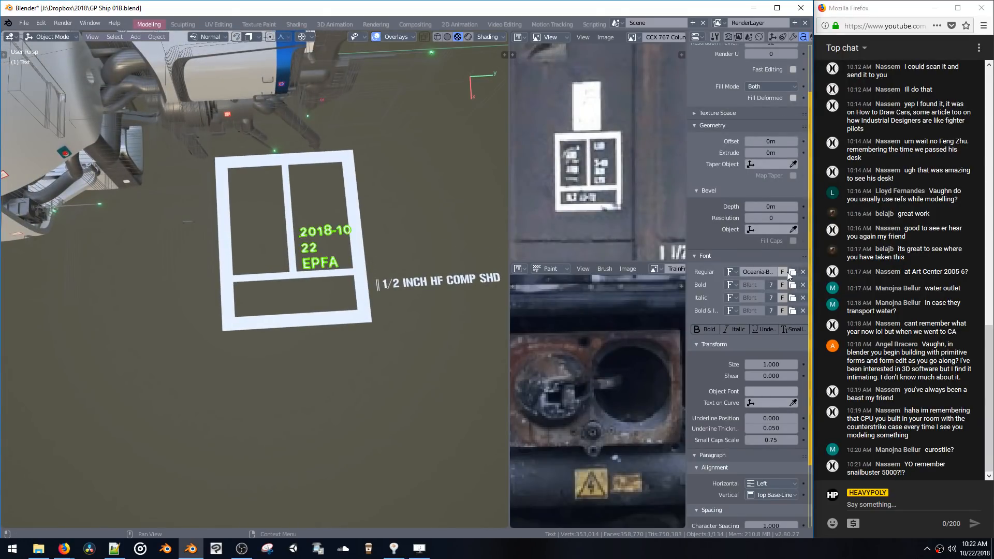
left_click(730, 272)
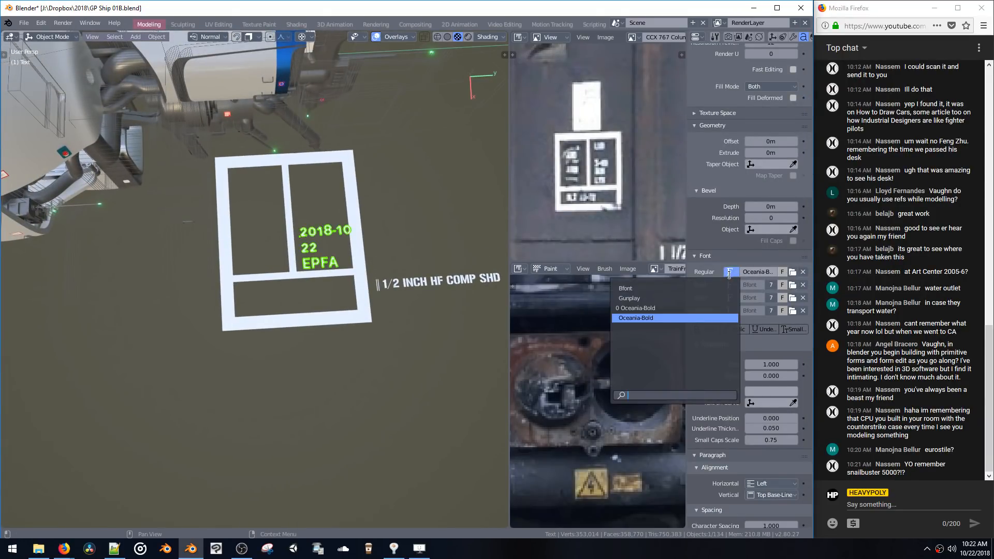
left_click(685, 299)
left_click(350, 253)
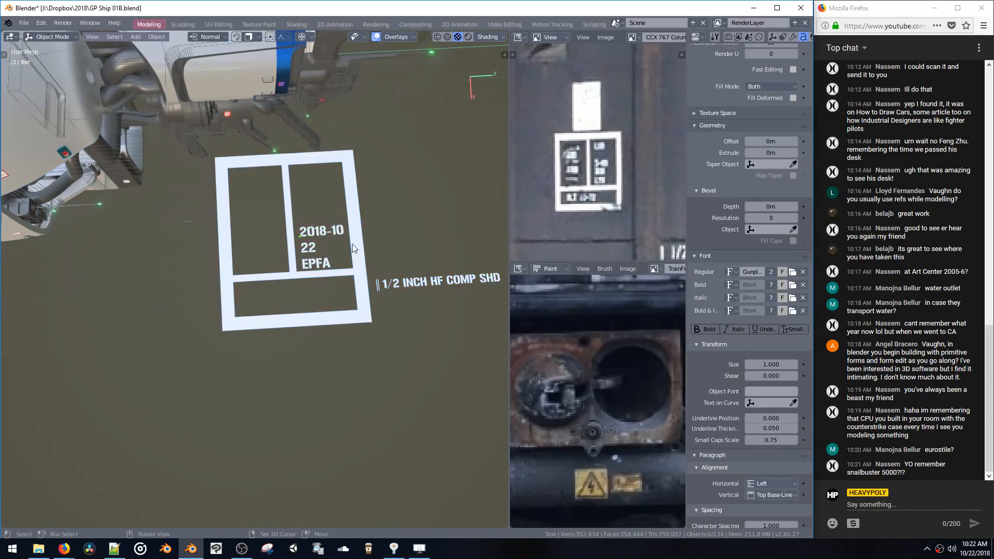
middle_click_drag(352, 248, 349, 243)
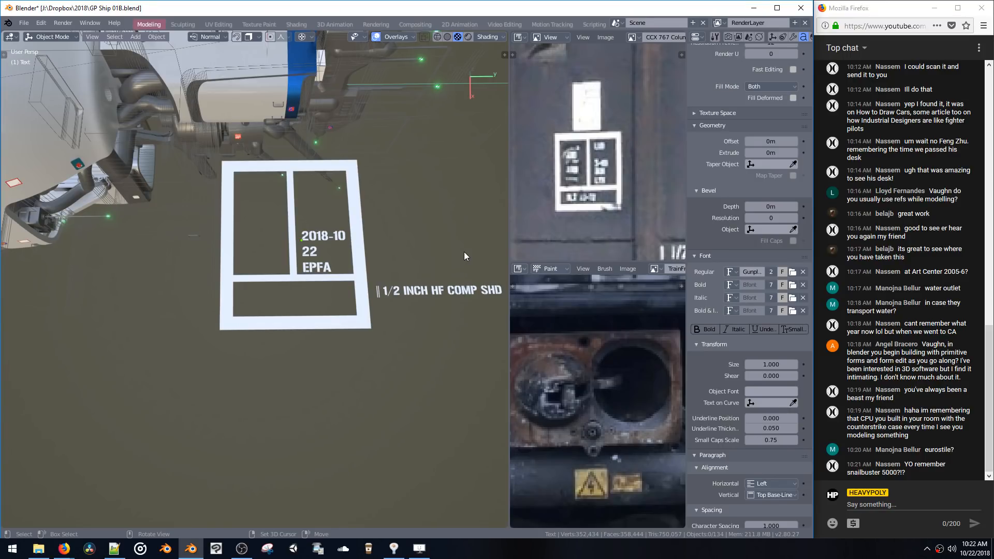
Examine the ship from the side and the hatch and stencilled markings on the railcar reference photo
middle_click_drag(294, 189, 307, 194)
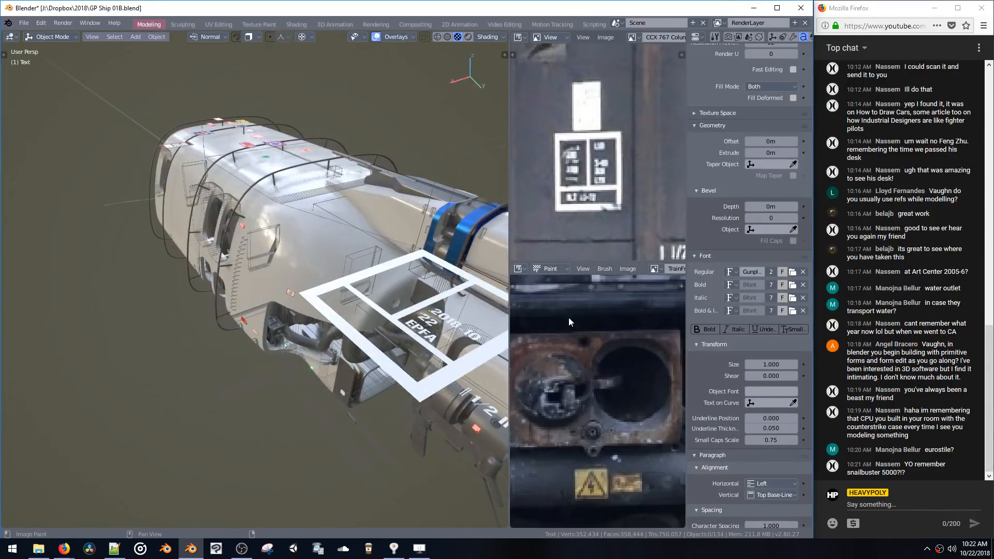
scroll(573, 160, "down", 5)
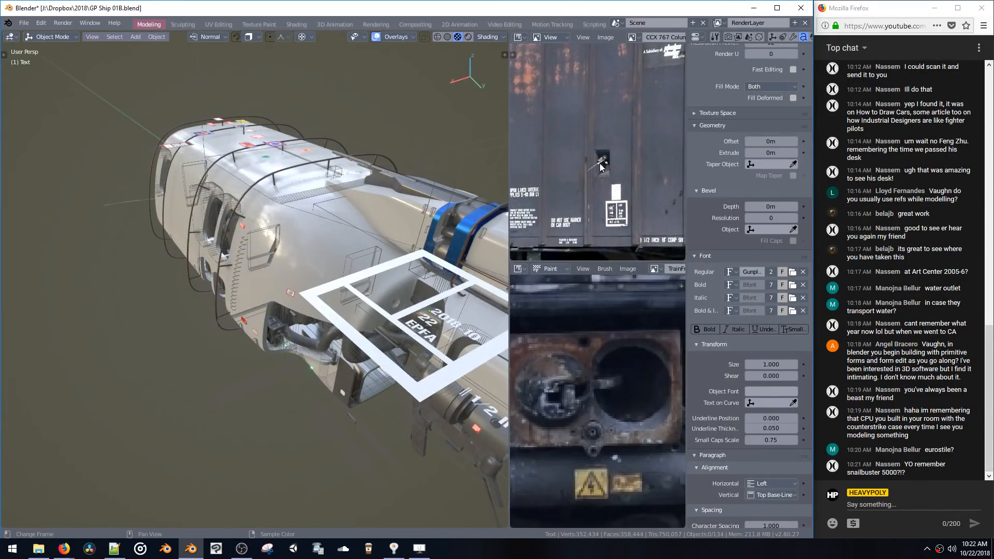
middle_click_drag(601, 165, 617, 81, "ctrl")
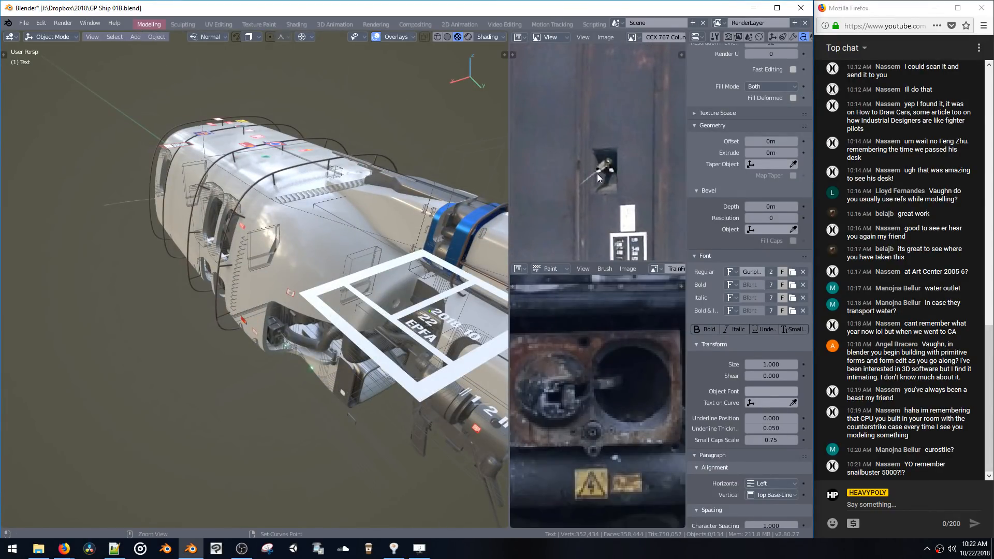
middle_click_drag(598, 173, 602, 243, "ctrl")
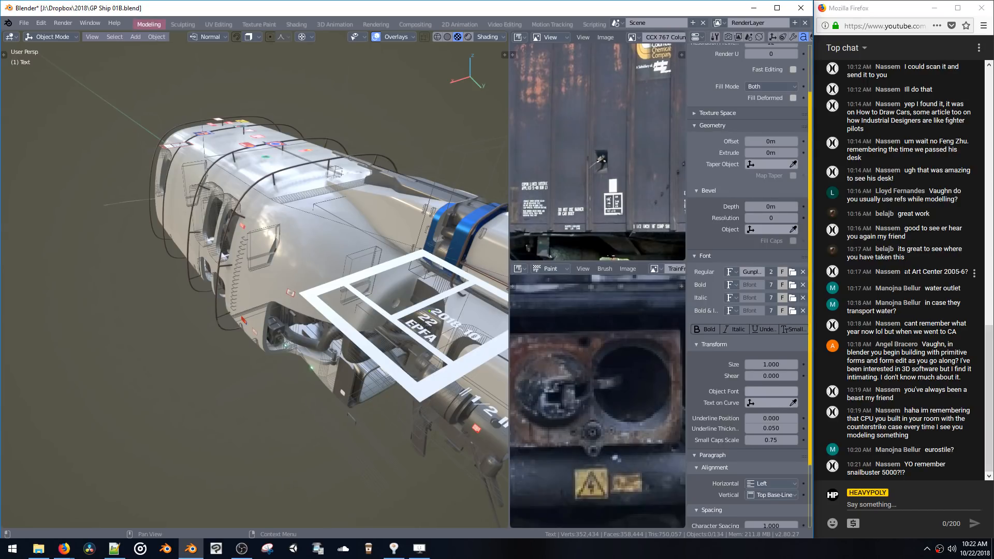
Switch to Firefox and read the live chat messages, including the question about building with primitive forms
left_click(907, 271)
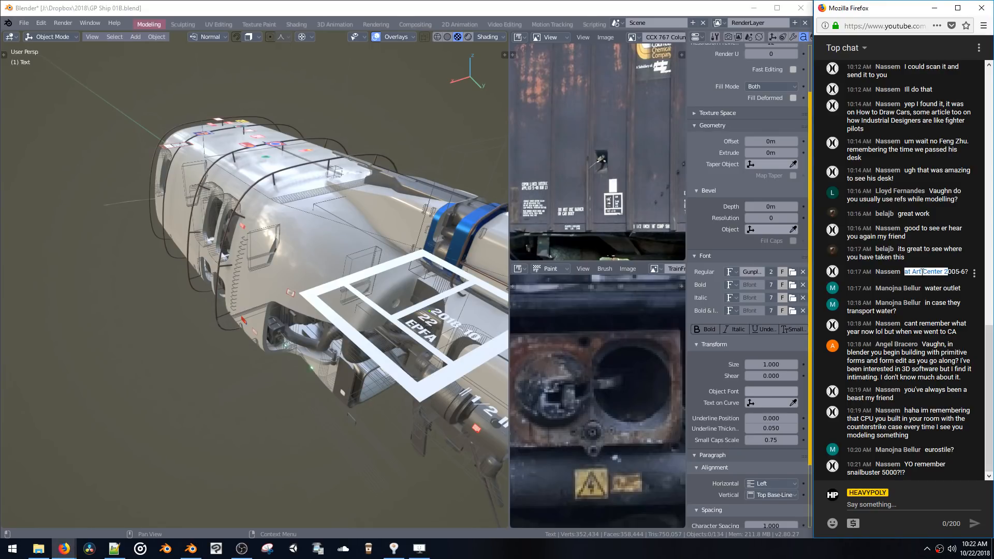
left_click(922, 271)
left_click_drag(923, 271, 952, 296)
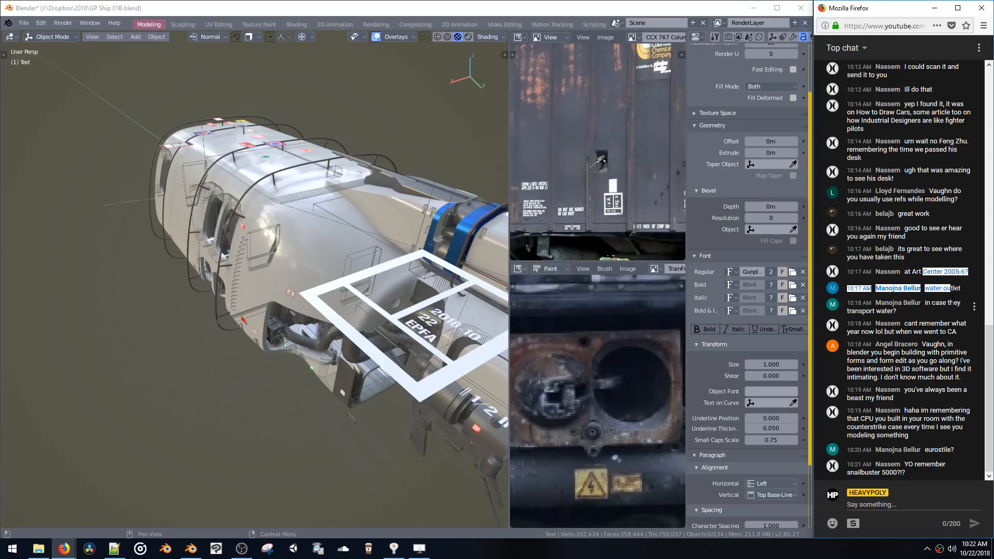
left_click(952, 303)
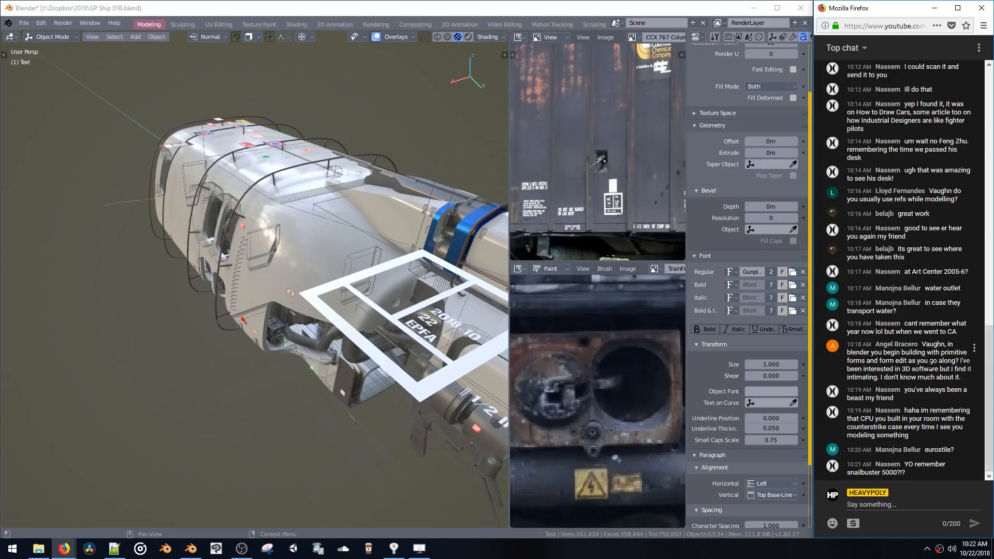
left_click_drag(931, 363, 943, 324)
left_click(921, 322)
left_click(942, 323)
left_click_drag(931, 289, 938, 314)
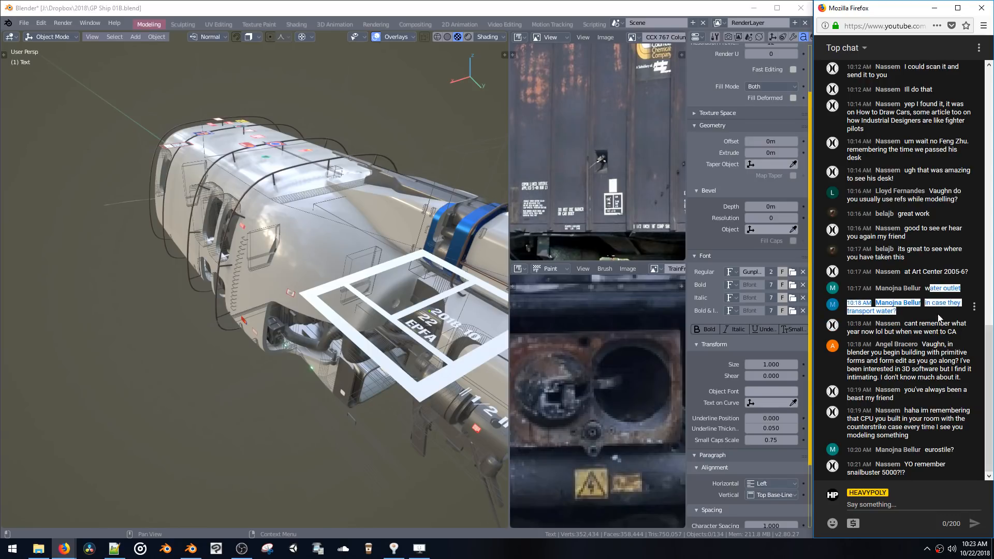
left_click(940, 336)
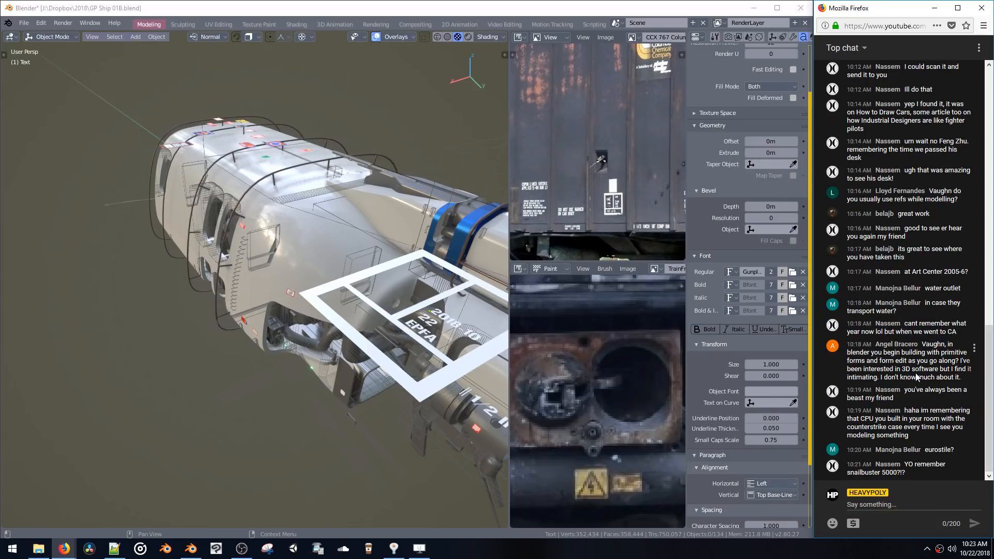
left_click_drag(923, 345, 944, 378)
left_click(942, 378)
left_click_drag(923, 307, 924, 332)
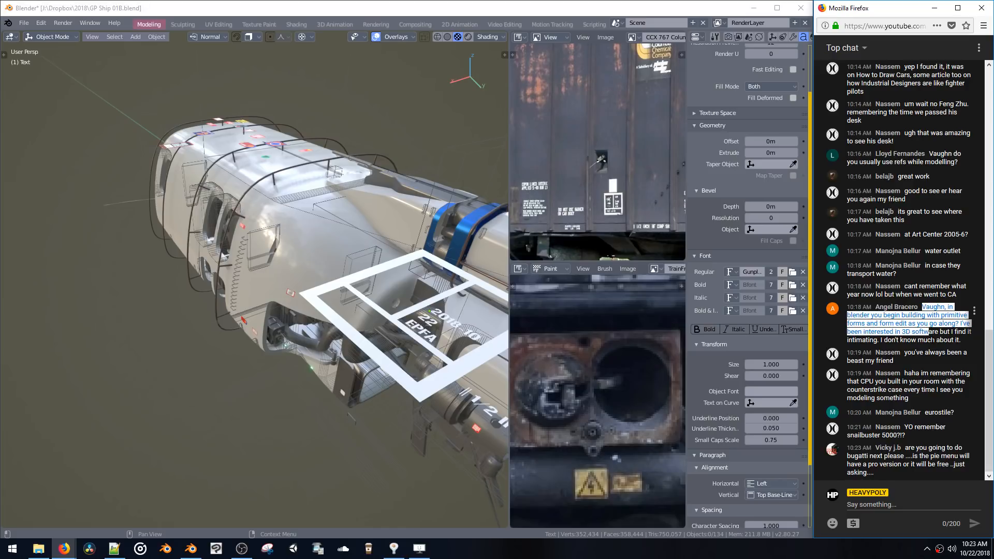
left_click(932, 340)
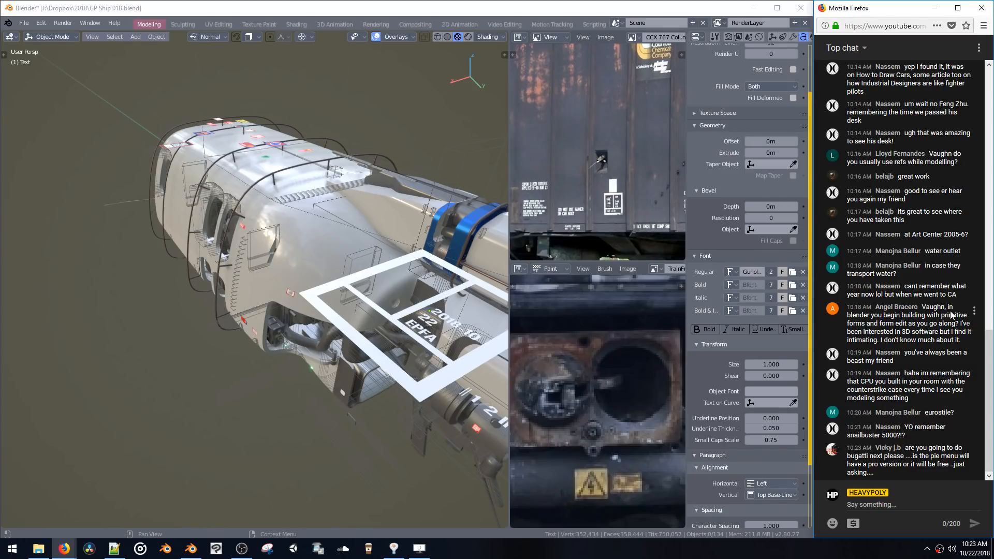
Return to Blender, select the white label frame beside the ship, and save the file
left_click(435, 301)
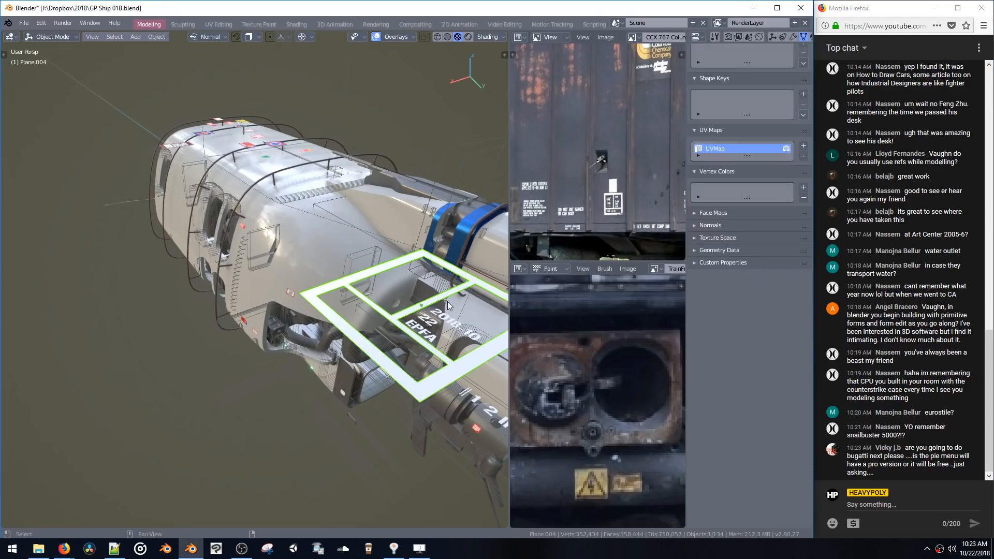
middle_click_drag(447, 301, 412, 281)
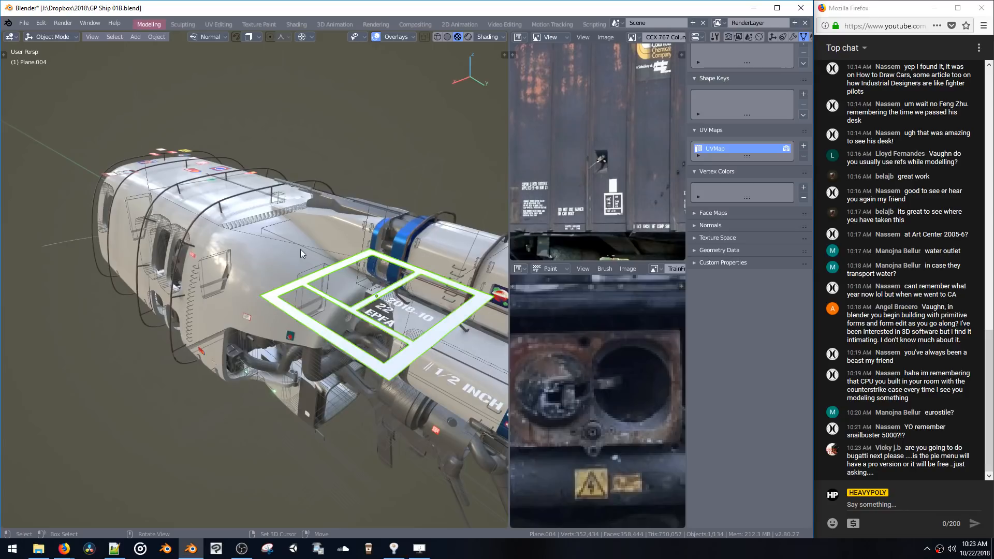
key("ctrl+s")
left_click(383, 243)
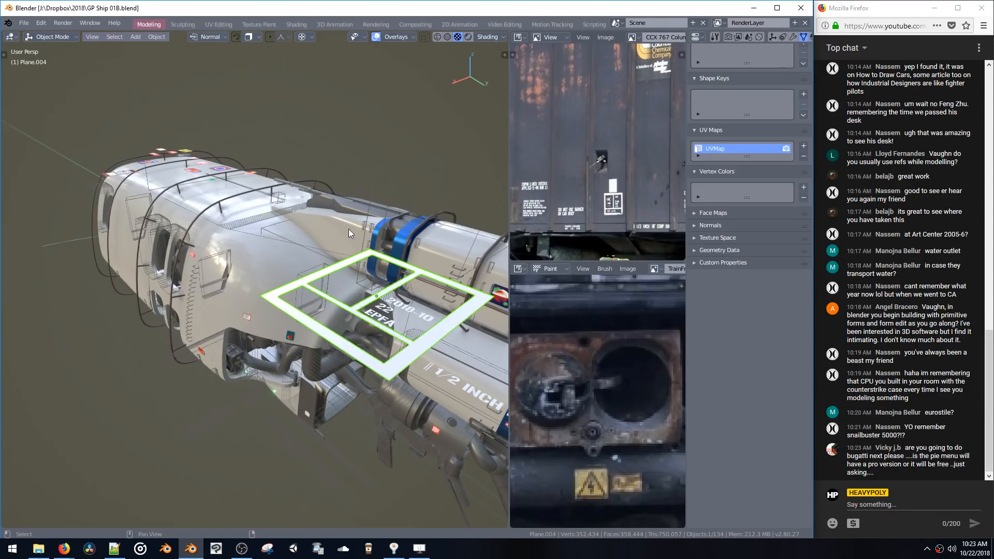
middle_click_drag(349, 229, 341, 216)
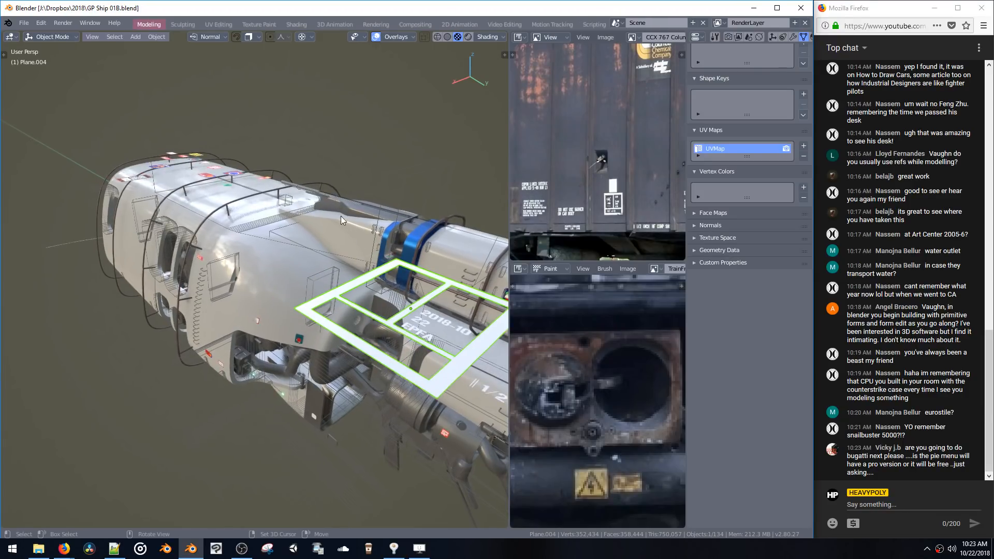
Switch to File Explorer and look through the startup and VIDEO folders
left_click(39, 549)
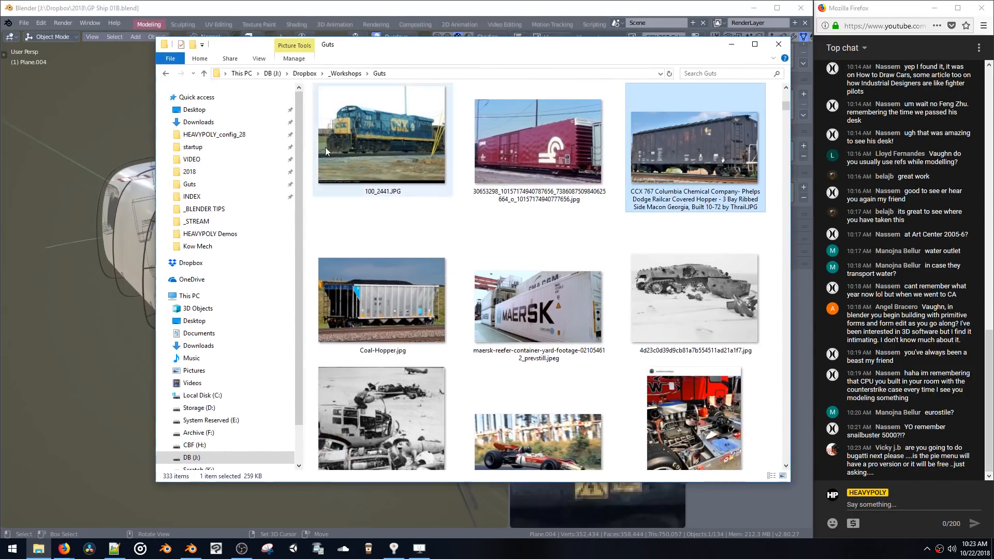
left_click(262, 135)
left_click(261, 150)
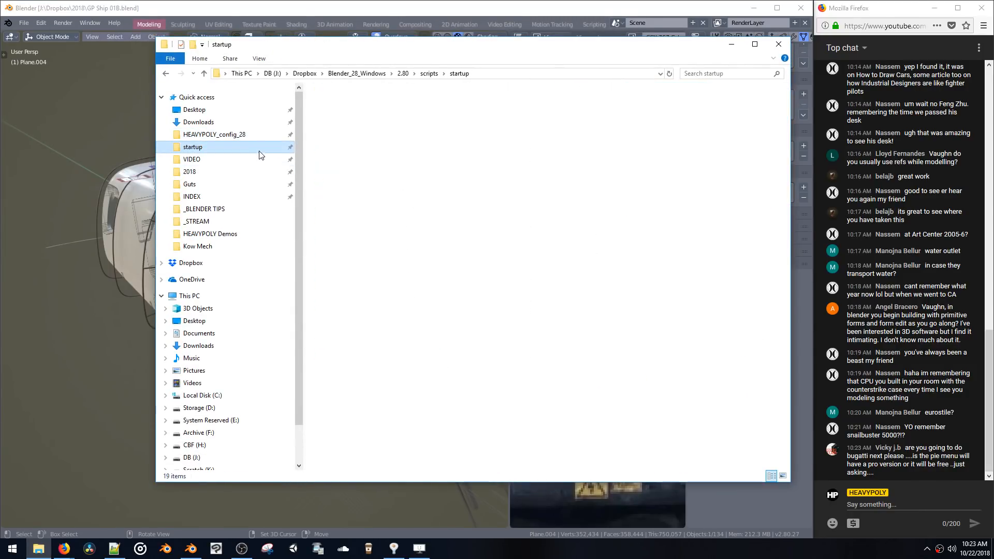
left_click(258, 160)
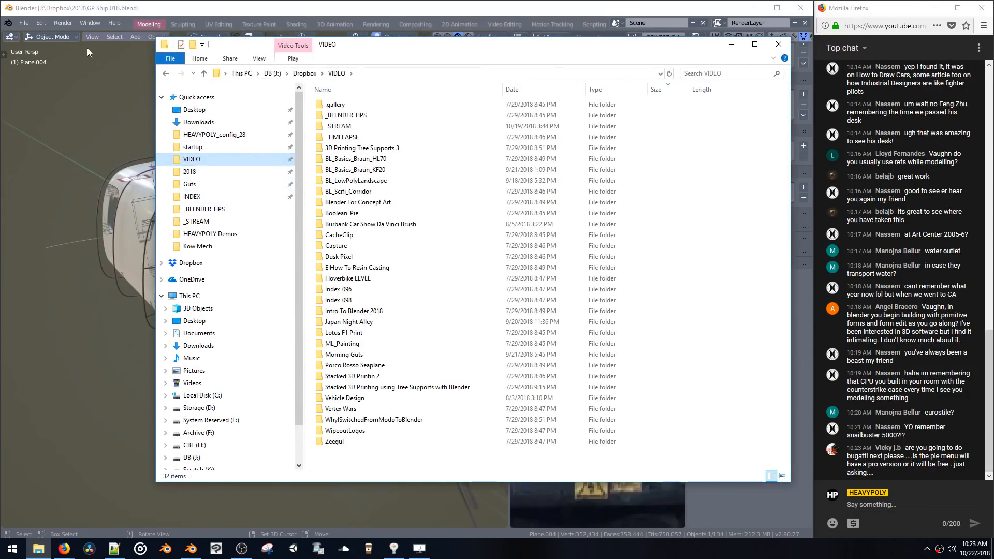
Return to Blender and open the recent file BikeStorefrontNight_EEVEE.blend
left_click(27, 24)
mouse_move(64, 55)
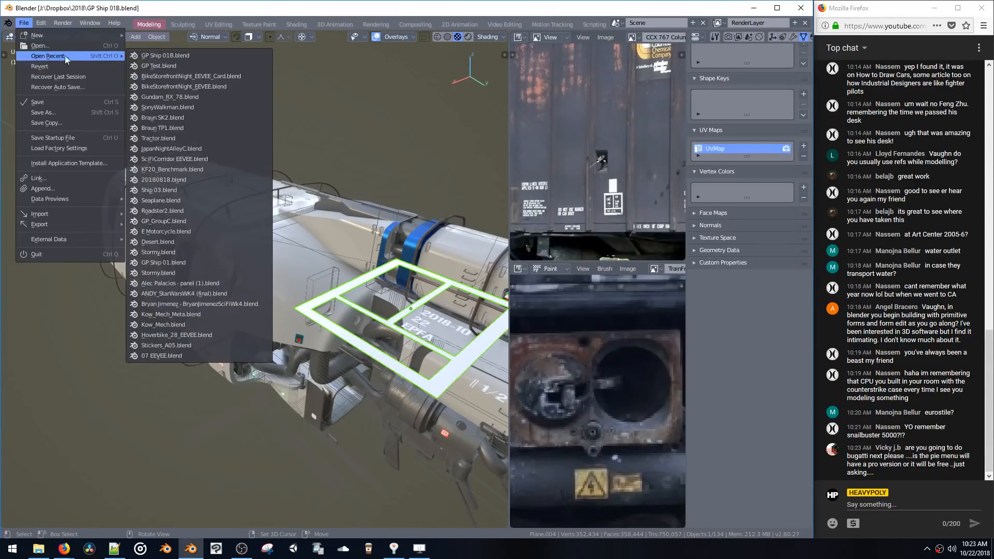
left_click(160, 86)
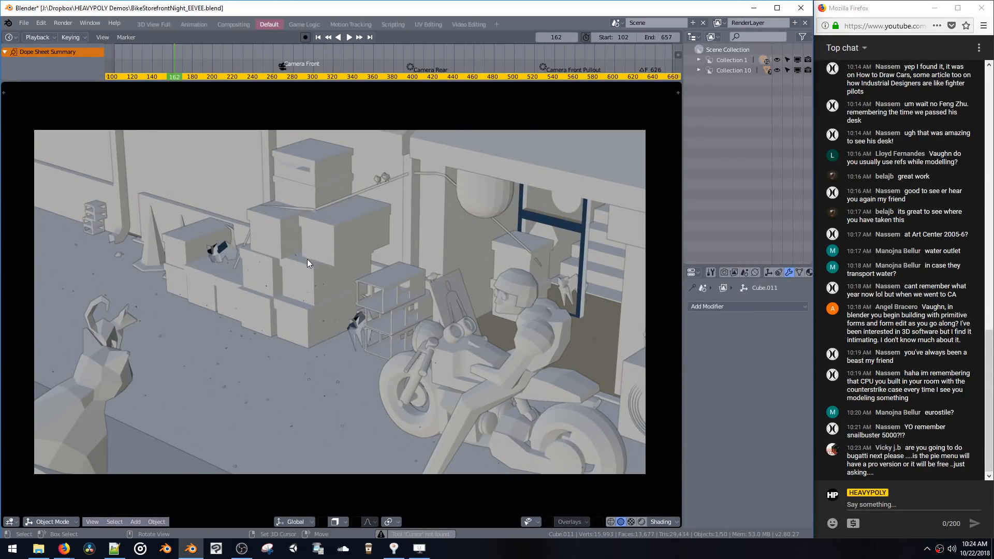
key("Tab")
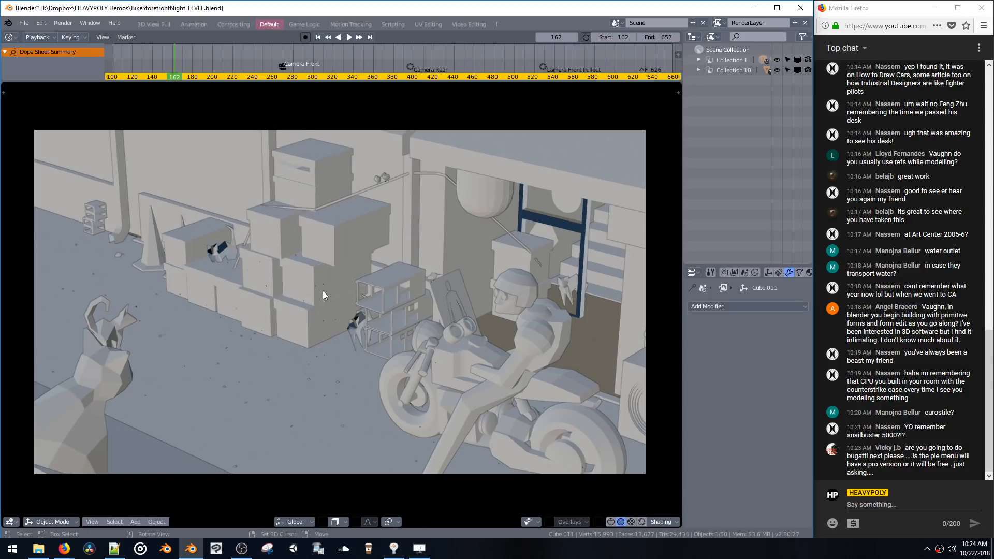
left_click(365, 200)
key("Tab")
left_click(375, 312)
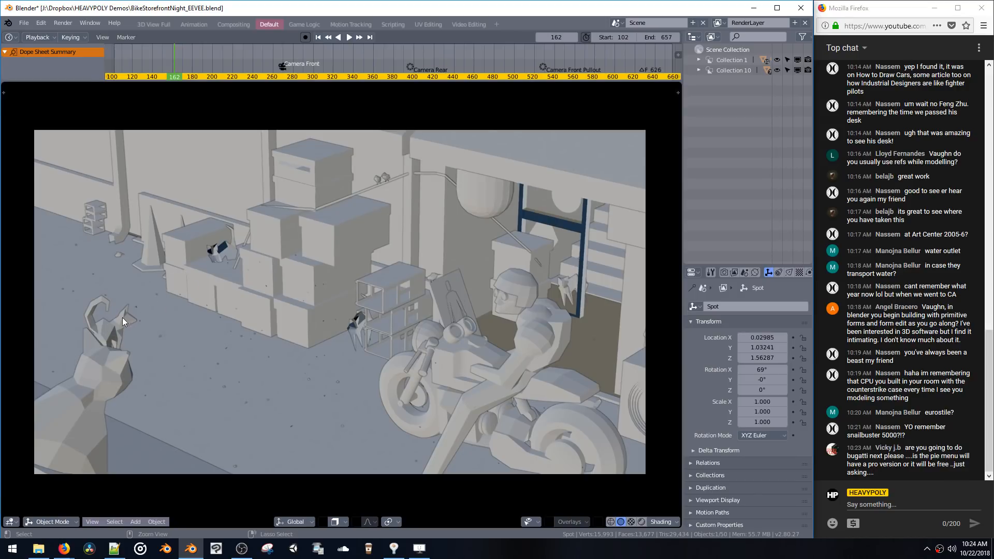
Leave the camera view for a free view of the cat and turn on the viewport overlays
middle_click_drag(128, 316, 162, 279)
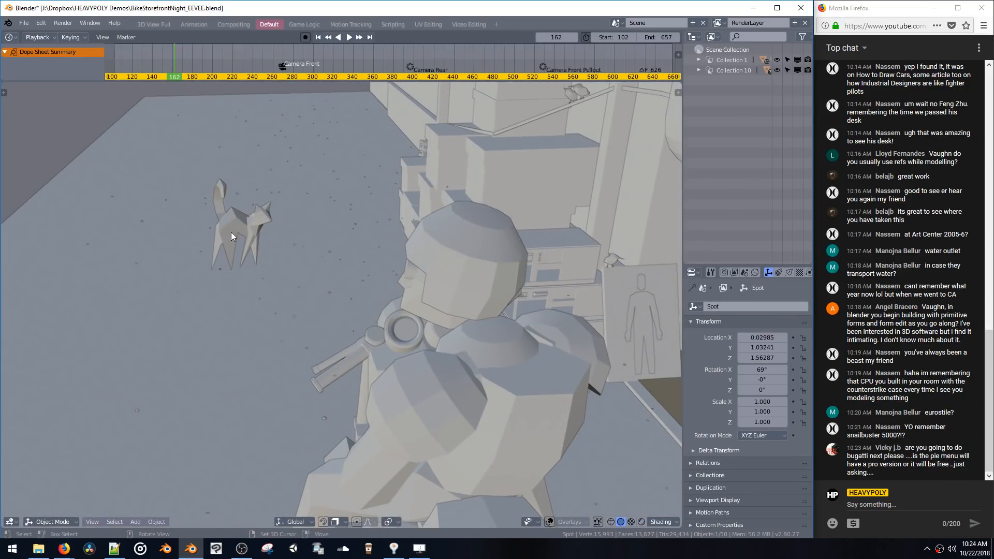
mouse_move(231, 223)
middle_mouse_down()
mouse_move(207, 215)
mouse_move(153, 287)
mouse_move(313, 253)
mouse_move(268, 387)
middle_mouse_up()
key("z")
left_click(237, 228)
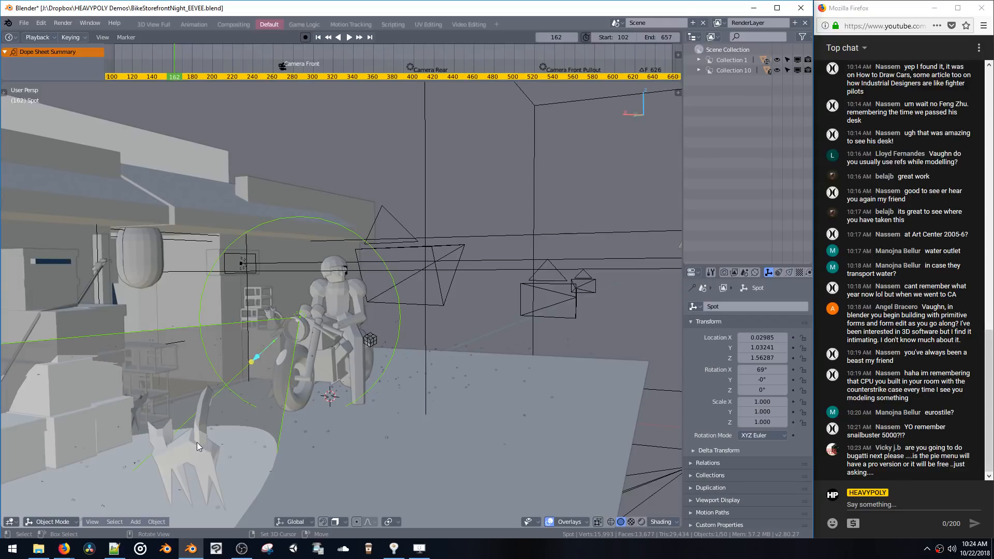
Select the low-poly cat in front of the motorcycle and enter face editing with the cat framed
middle_click_drag(197, 442, 421, 337)
left_click(398, 461)
middle_click_drag(398, 461, 403, 371)
key("Tab")
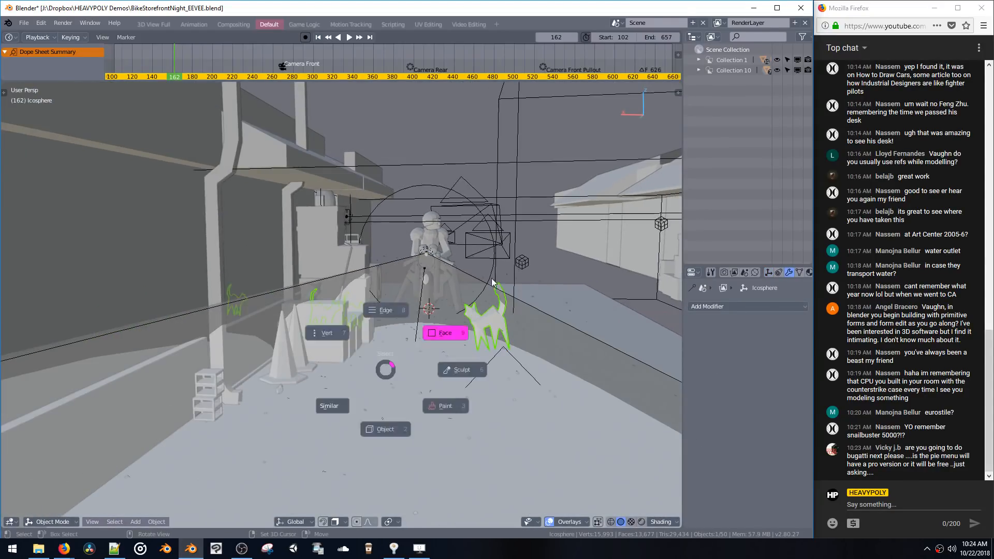
left_click(450, 335)
key("KP_Decimal")
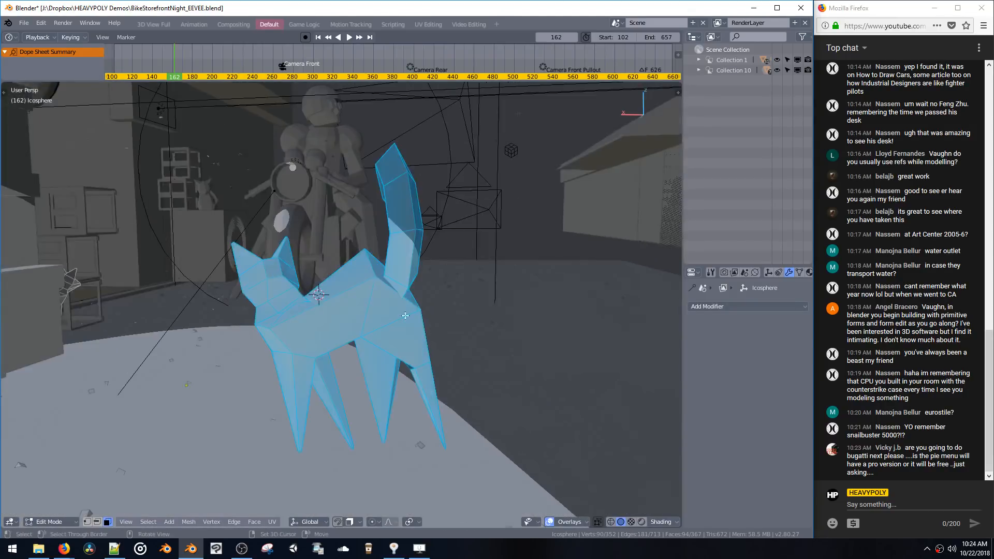
Move a single vertex on the low-poly cat's head, inspect the mesh around it, and leave mesh editing
middle_click_drag(520, 363, 484, 324)
key("Tab")
left_click(430, 296)
left_click_drag(438, 299, 465, 271)
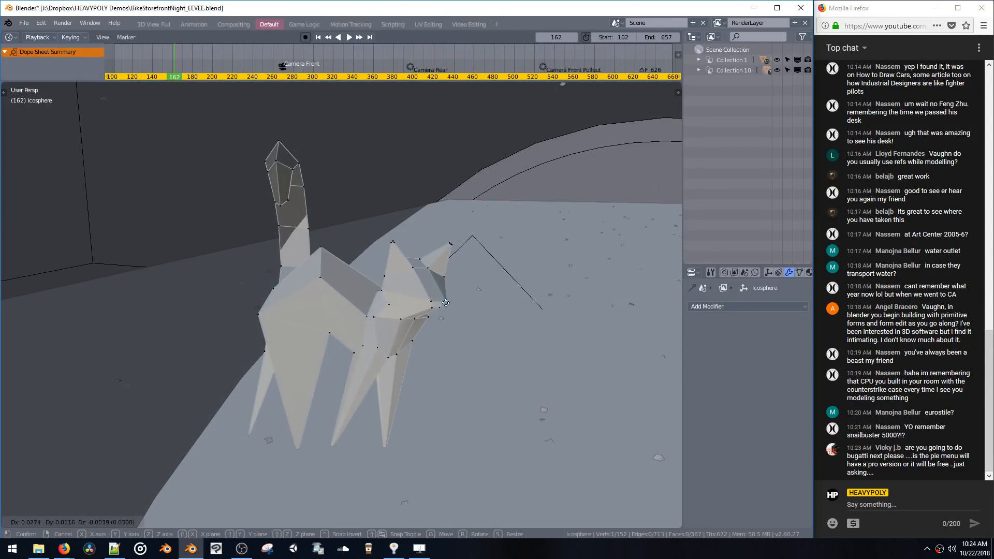
left_click(466, 271)
key("KP_Decimal")
middle_click_drag(335, 351, 321, 290, "ctrl")
middle_click_drag(321, 290, 346, 319)
key("Tab")
Browse the Dropbox, _Workshops and Blender folders for a file to open, and cancel the file browser
key("ctrl+o")
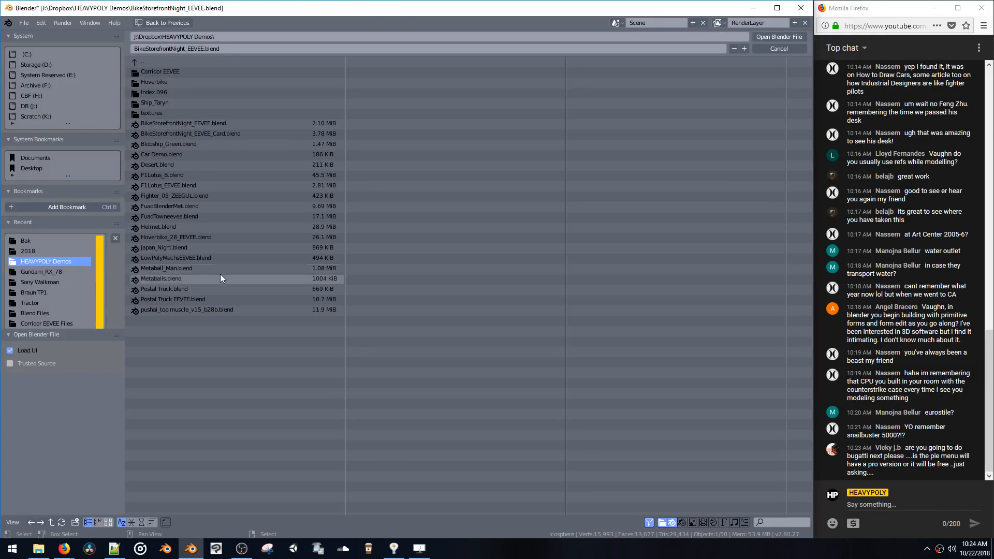
left_click(149, 64)
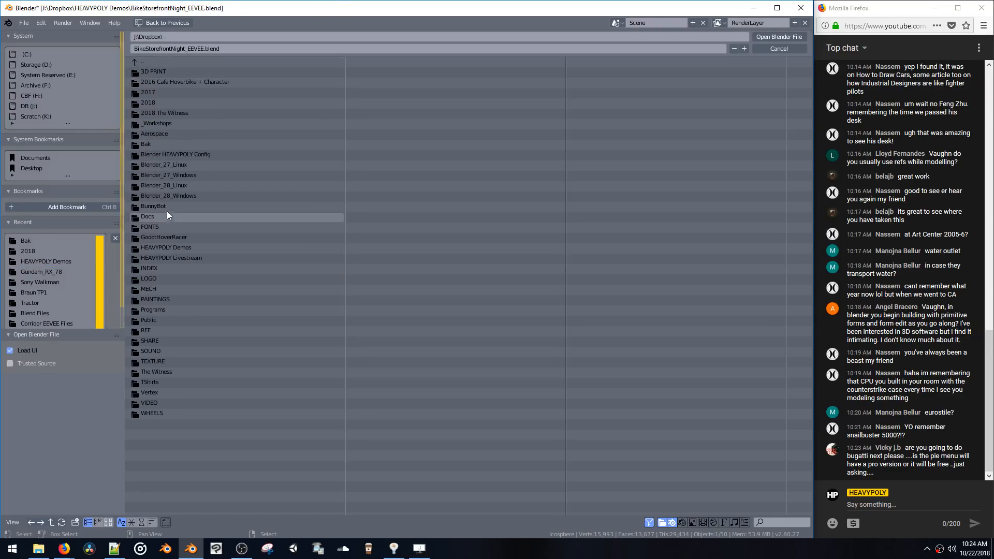
left_click(166, 124)
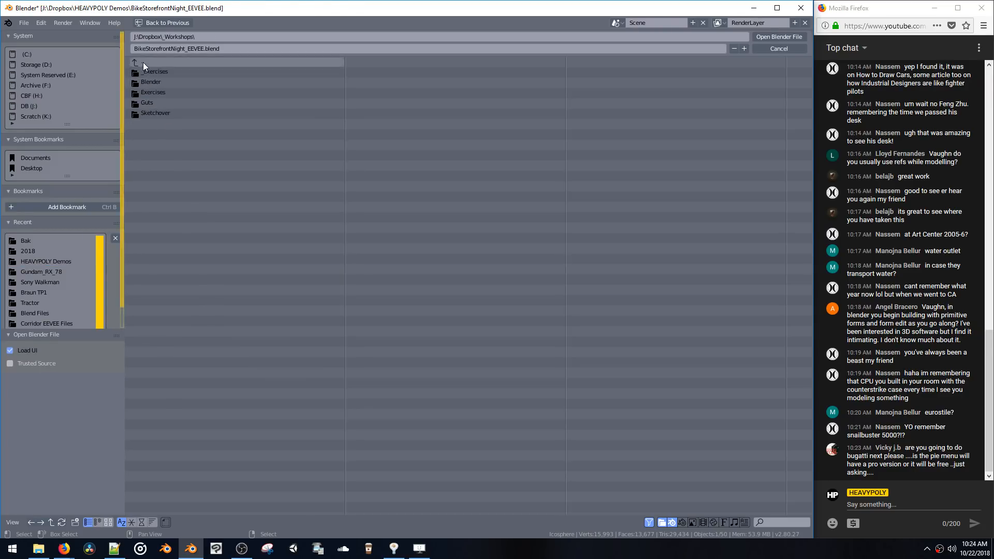
left_click(143, 62)
left_click(157, 124)
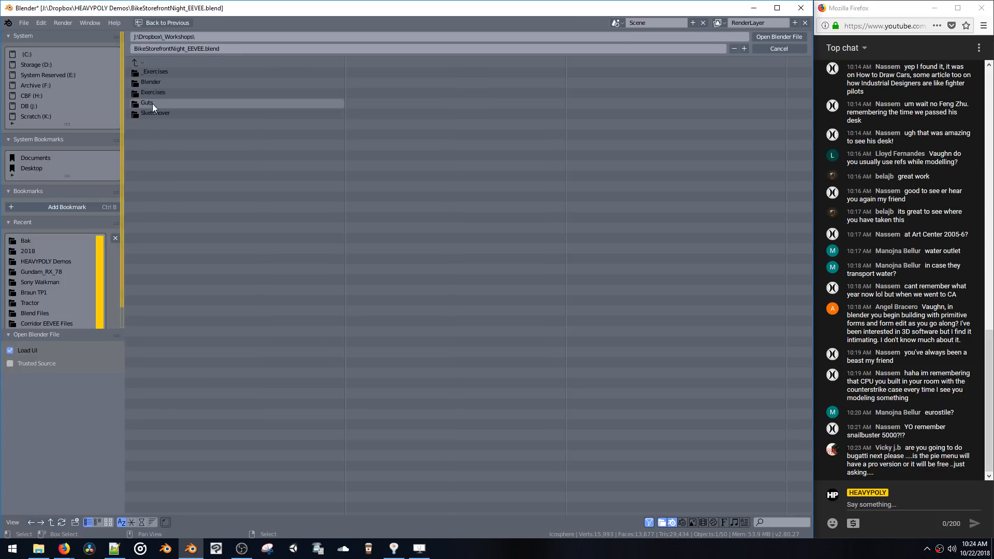
left_click(147, 64)
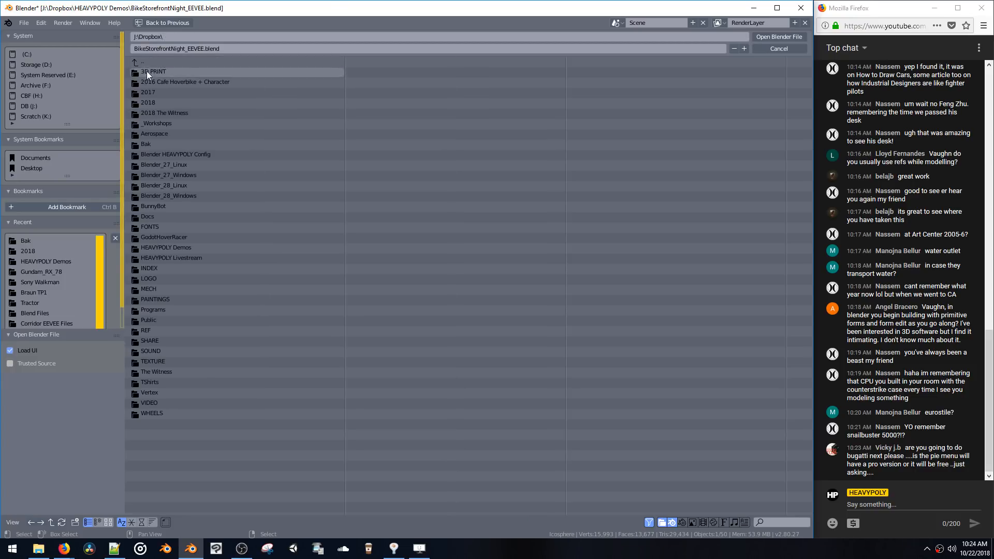
left_click(163, 123)
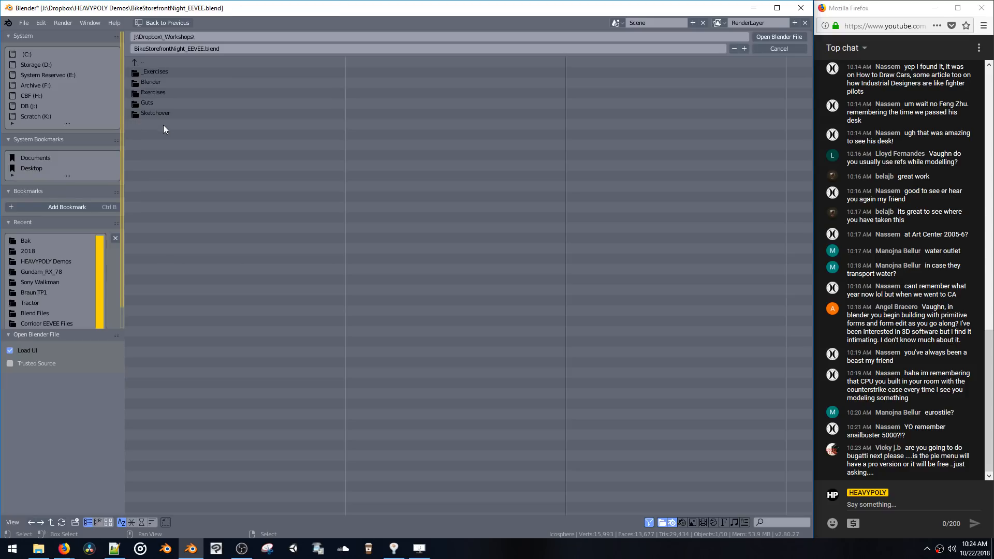
left_click(141, 63)
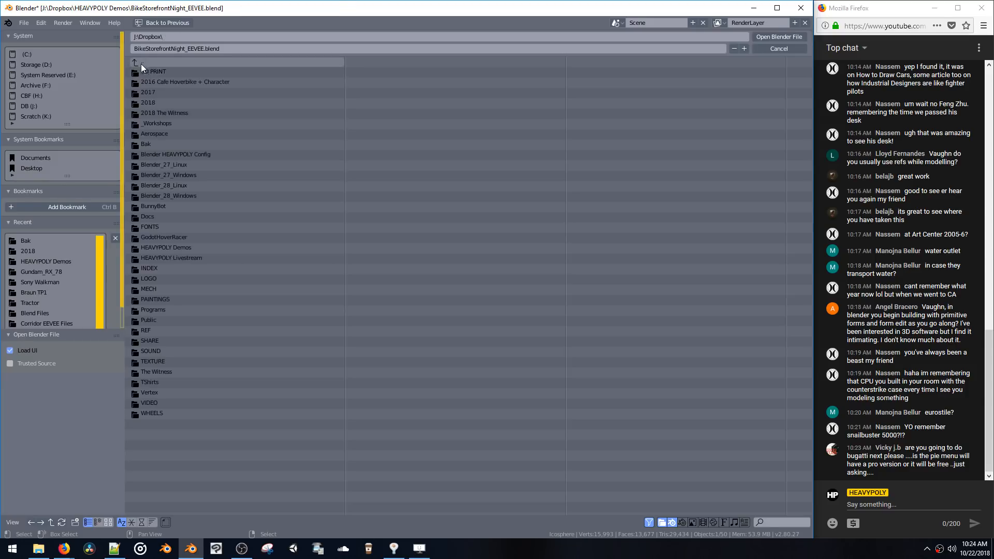
left_click(164, 124)
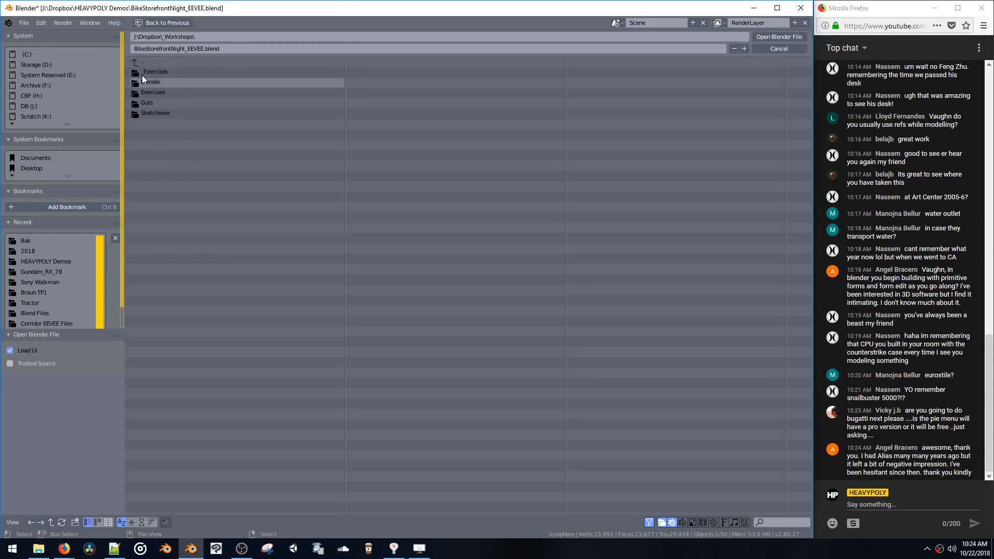
left_click(140, 63)
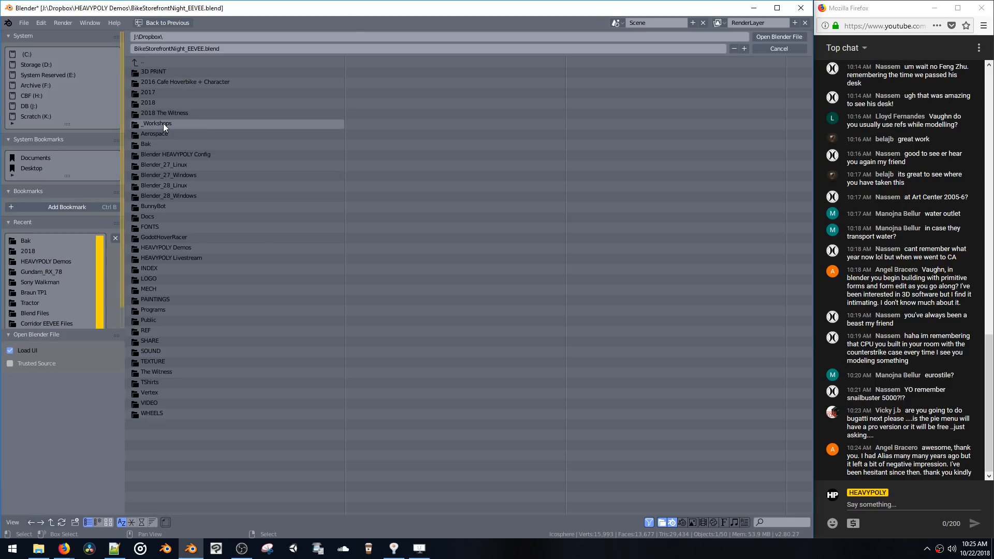
left_click(163, 123)
left_click(159, 83)
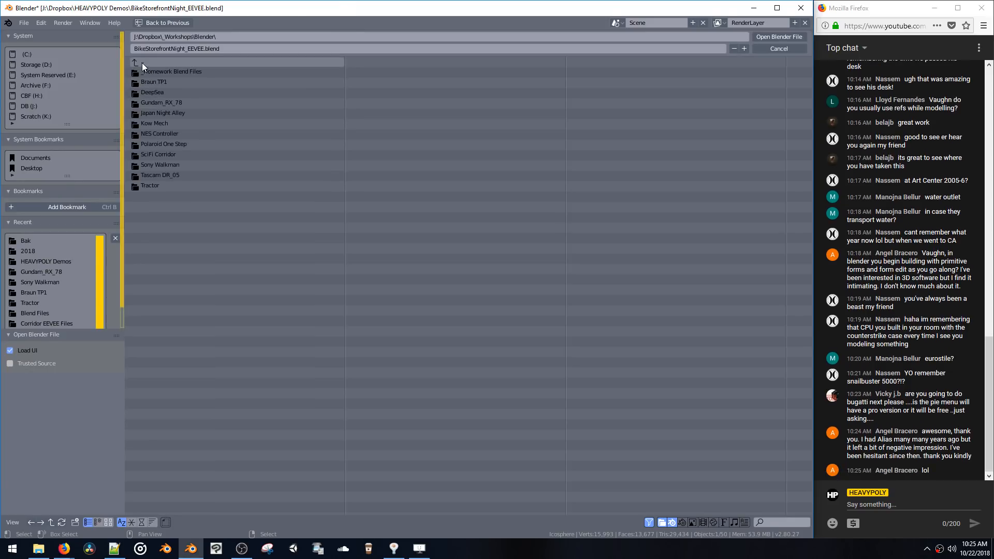
left_click(142, 63)
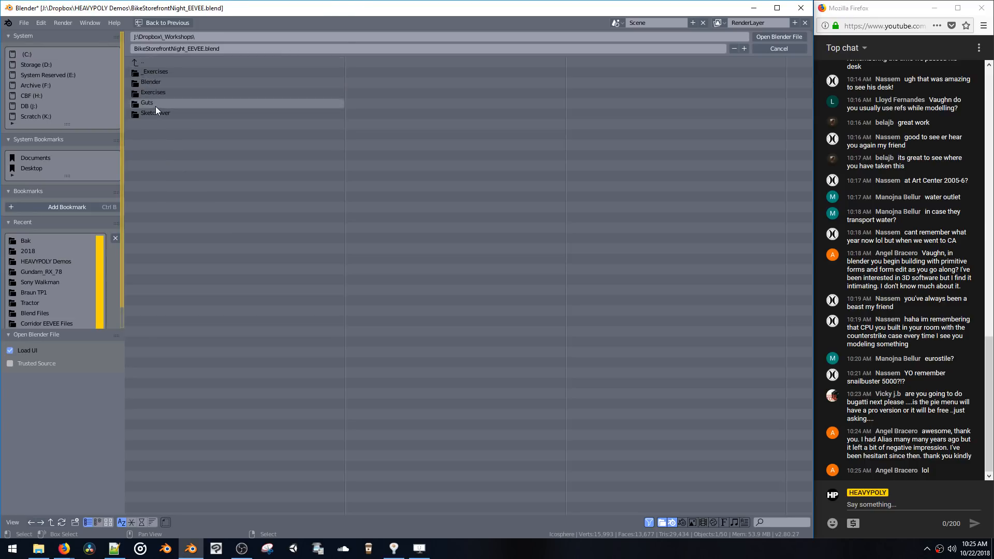
left_click(153, 81)
left_click(139, 61)
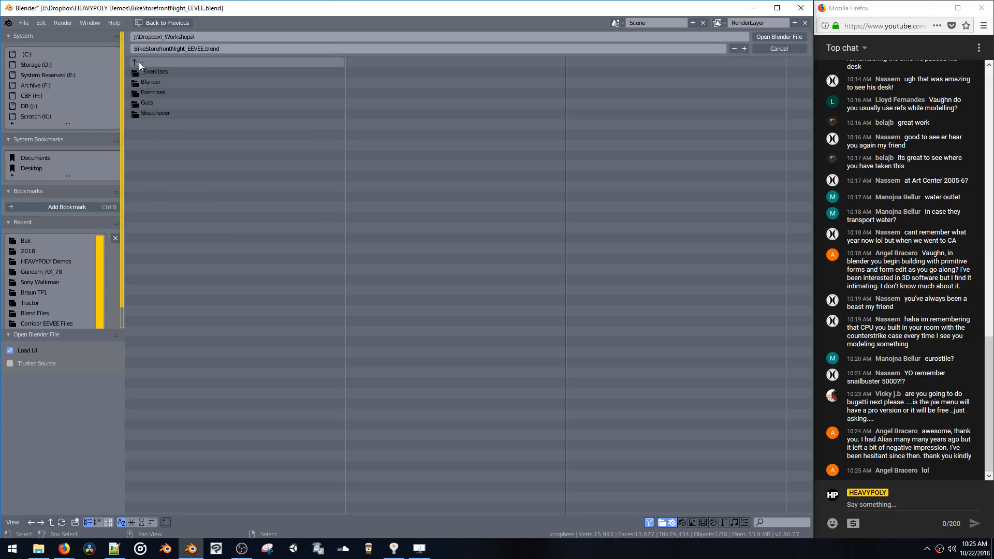
left_click(139, 61)
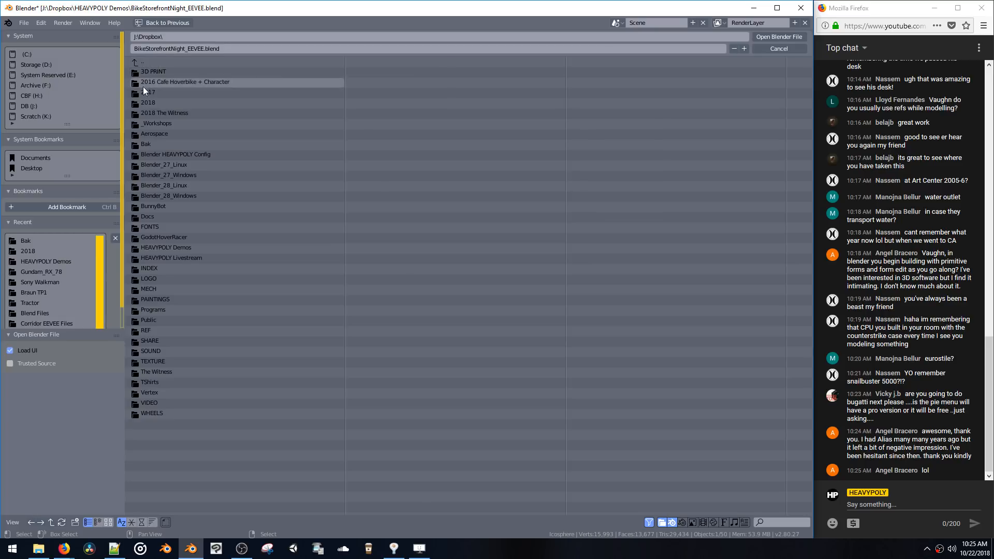
key("Escape")
Open the recent file GP Ship 01B.blend and frame the label plate beside the ship
left_click(24, 23)
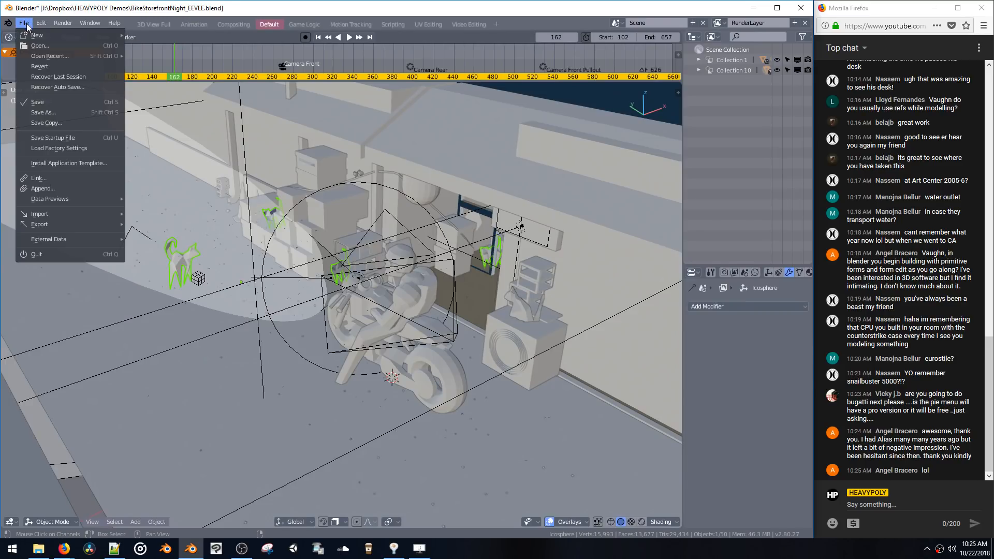
mouse_move(54, 56)
left_click(152, 65)
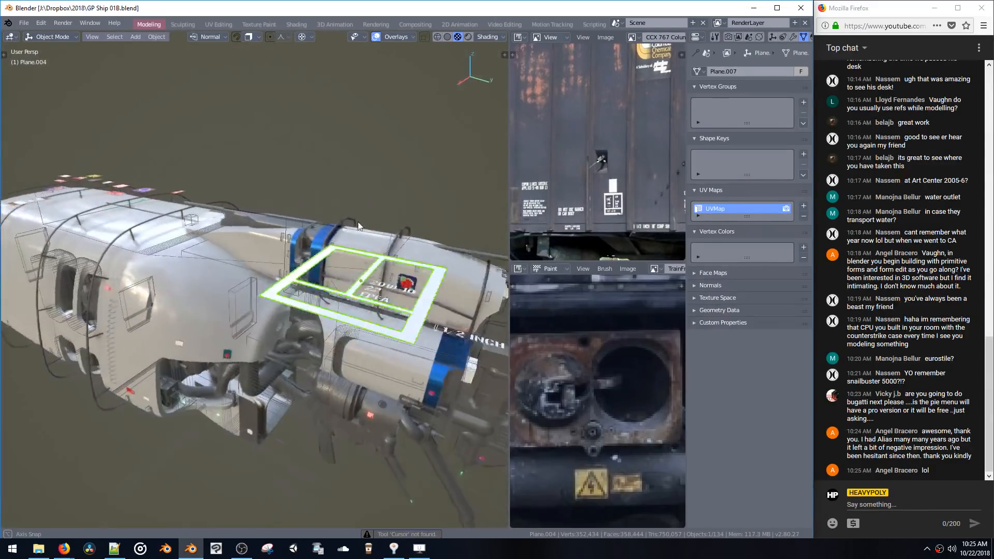
middle_click_drag(359, 226, 329, 299)
key("KP_Decimal")
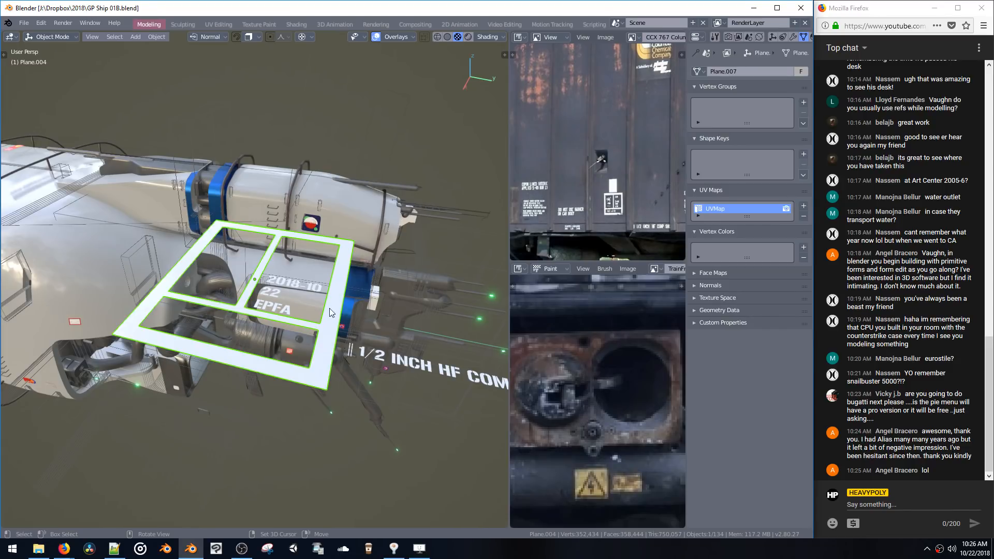
Move the "1/2 INCH HF COMP SHD" text along Y by about -0.324 m into the label frame's lower compartment and fine-tune it
middle_click_drag(332, 309, 408, 353)
left_click(408, 353)
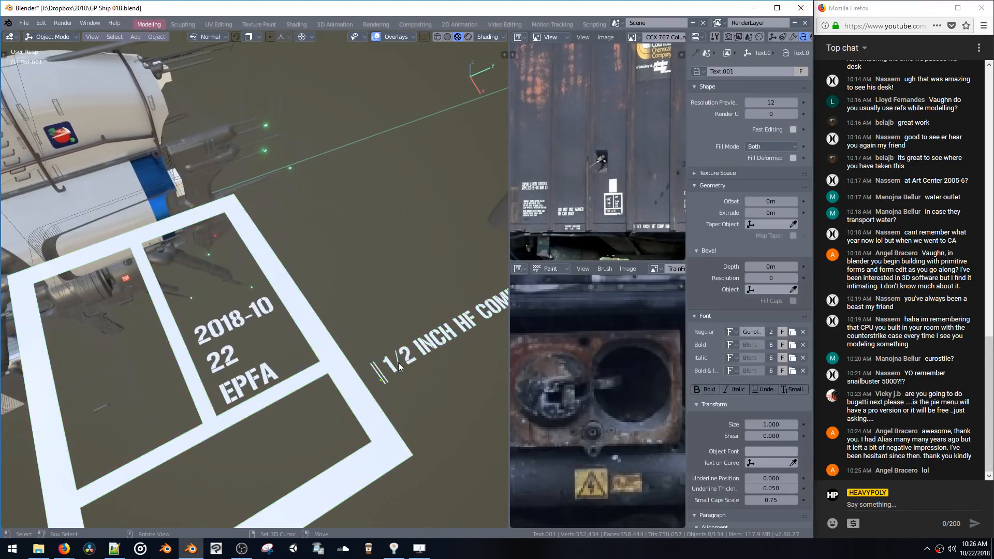
key("g")
key("y")
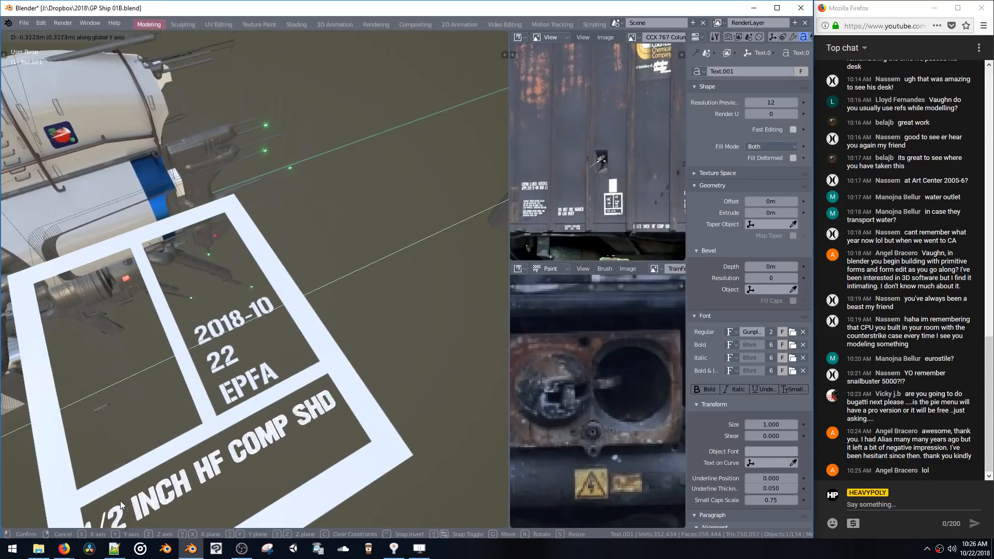
left_click(123, 489)
middle_click_drag(124, 487, 255, 371, "shift")
key("g")
key("y")
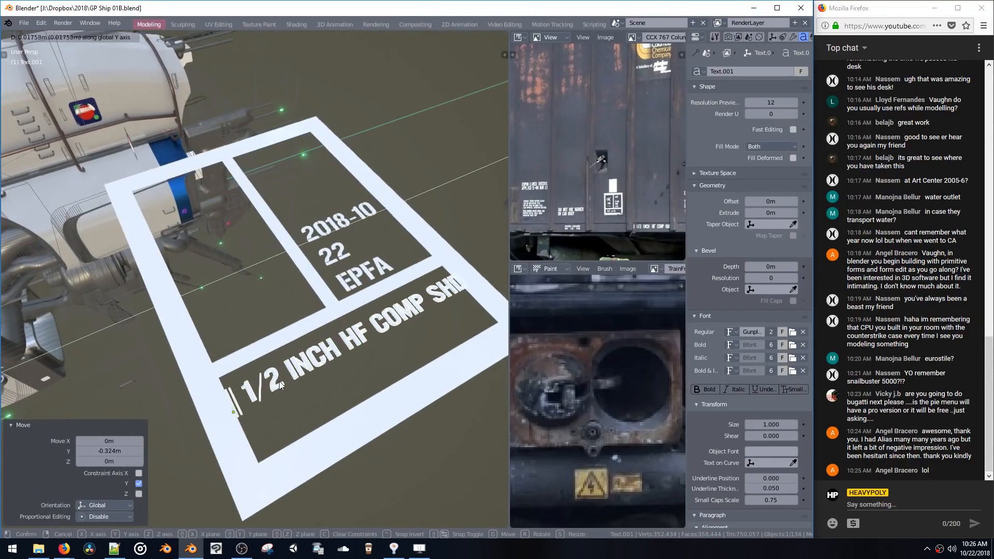
left_click(309, 415)
key("s")
left_click(310, 416)
key("period")
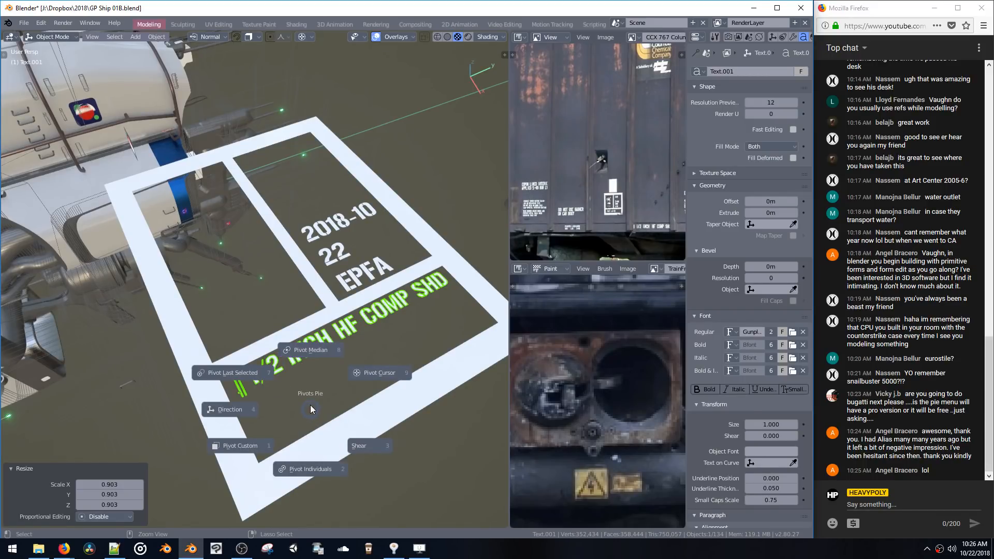
left_click(310, 406)
key("ctrl+z")
Set the pivot to median, scale the "1/2 INCH HF COMP SHD" text to 0.86, and adjust its position along Y
middle_click_drag(314, 389, 311, 391)
key("period")
left_click(312, 343)
key("s")
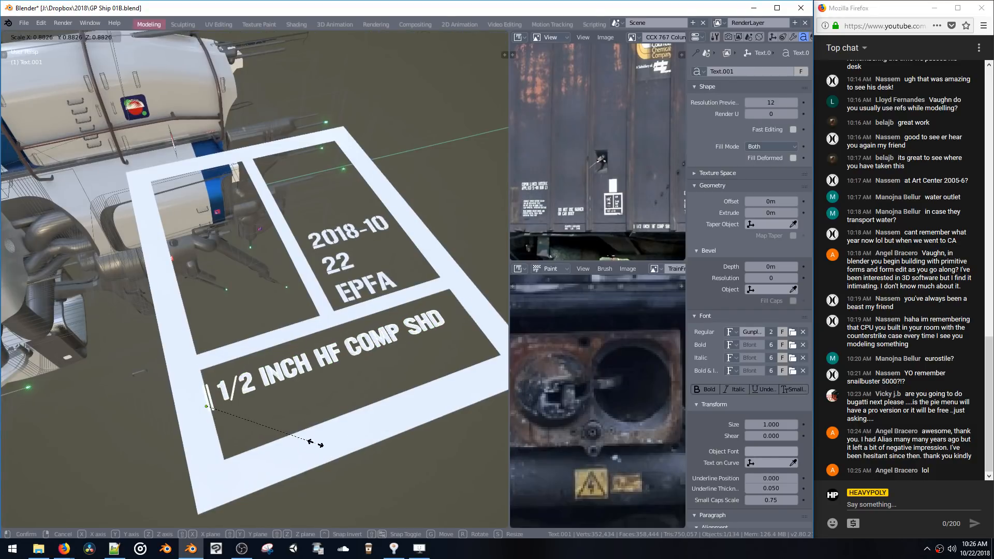
left_click(317, 439)
key("g")
key("y")
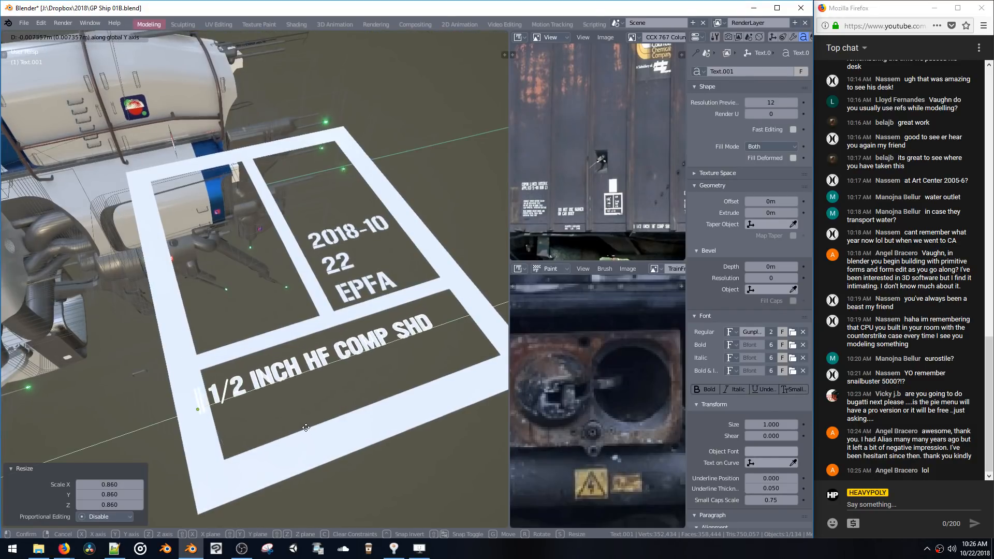
left_click(327, 420)
Nudge the "2018-10 22 EPFA" text along X and Y within its compartment, including about -0.002 m in Y and finally -0.006 m in X
middle_click_drag(327, 420, 299, 372)
left_click(380, 336)
key("g")
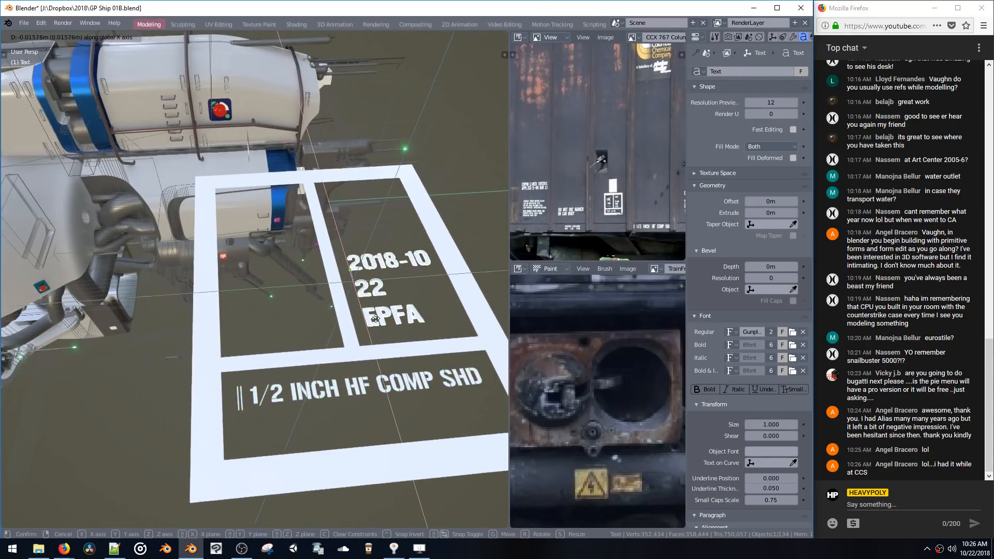
key("x")
left_click(379, 329)
key("g")
key("y")
left_click(375, 326)
key("g")
key("x")
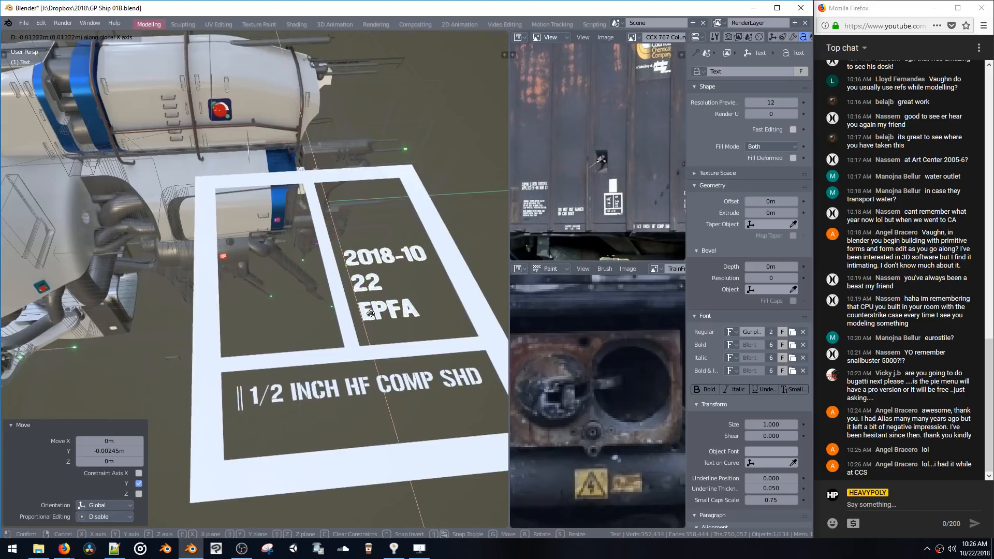
left_click(371, 318)
In the label frame's mesh, duplicate the bottom outer edge about 0.027 m along X and extrude the copy about 0.16 m along X into a rectangle
middle_click_drag(371, 318, 367, 366)
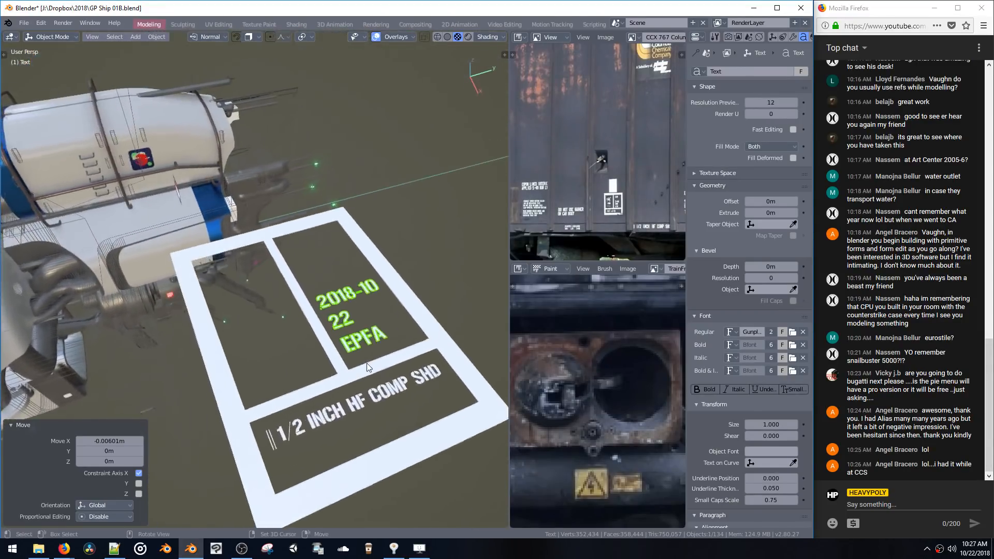
left_click(336, 417)
middle_click_drag(336, 420, 349, 330)
left_click(353, 350)
key("Tab")
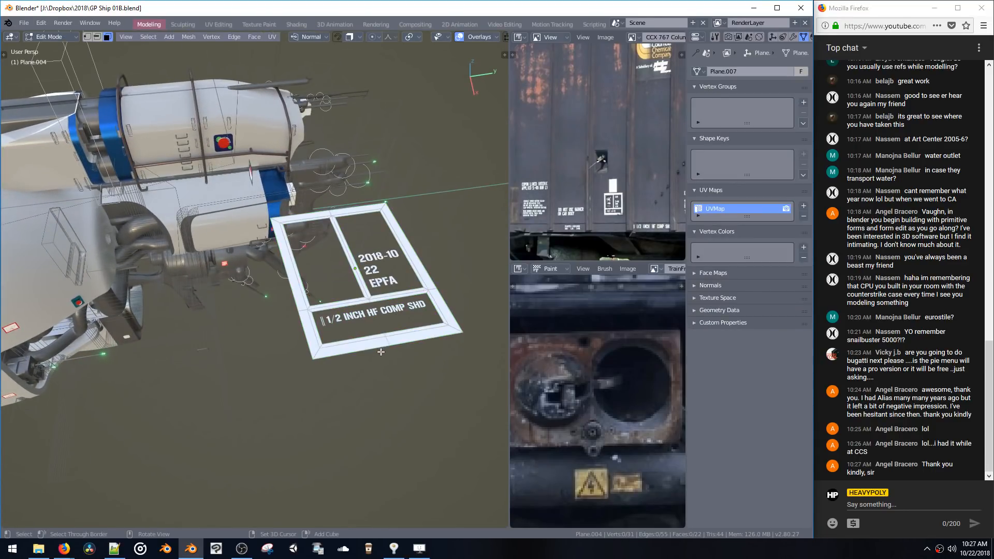
left_click(362, 360)
key("shift+d")
key("x")
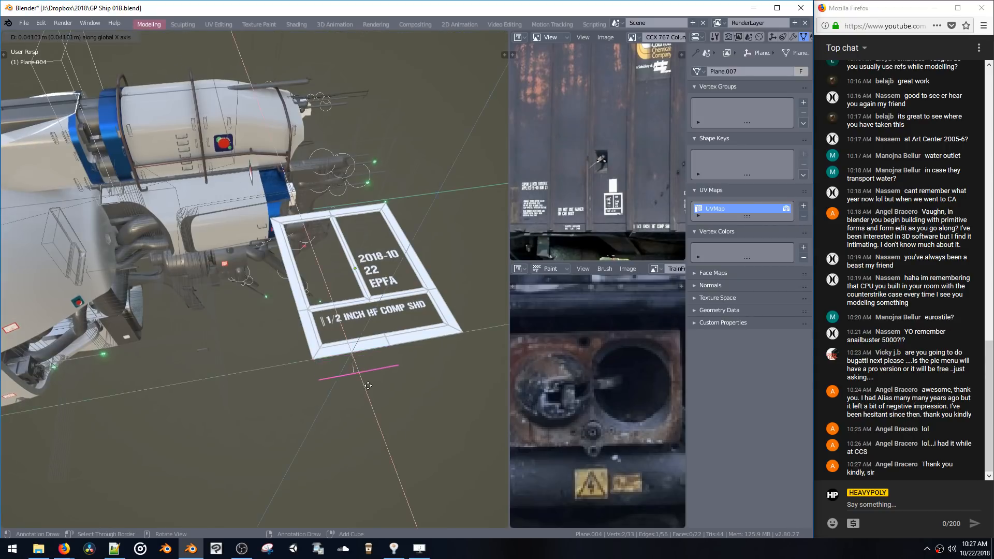
left_click(366, 378)
key("e")
key("x")
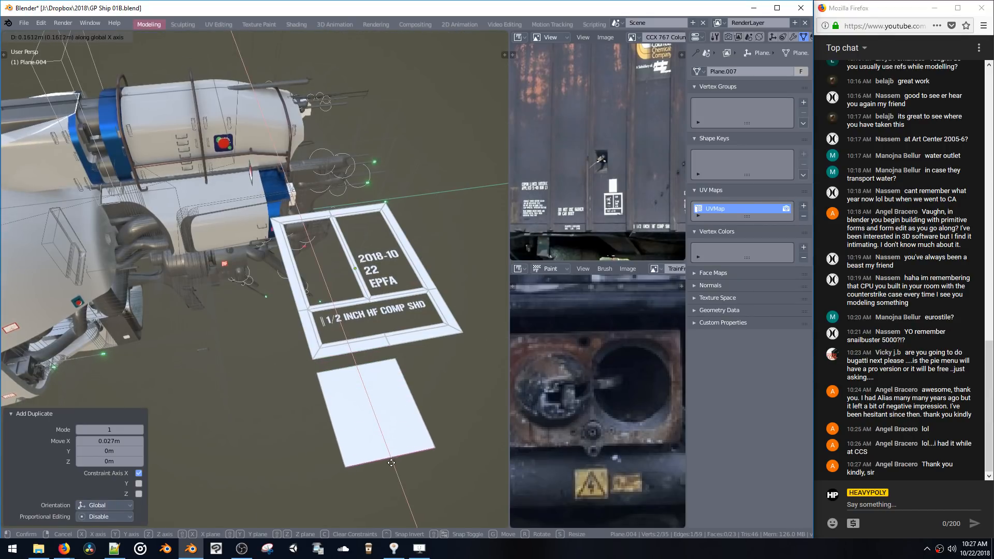
Narrow the new rectangle by moving one side edge about 0.034 m along Y, and scale the whole rectangle to 0.583
left_click(341, 450)
key("ctrl+l")
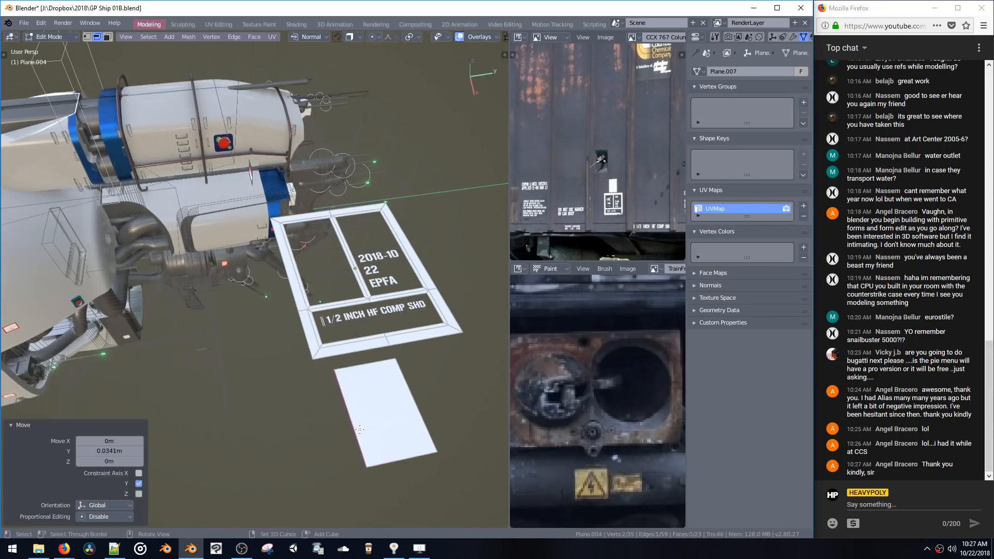
key("s")
left_click(371, 437)
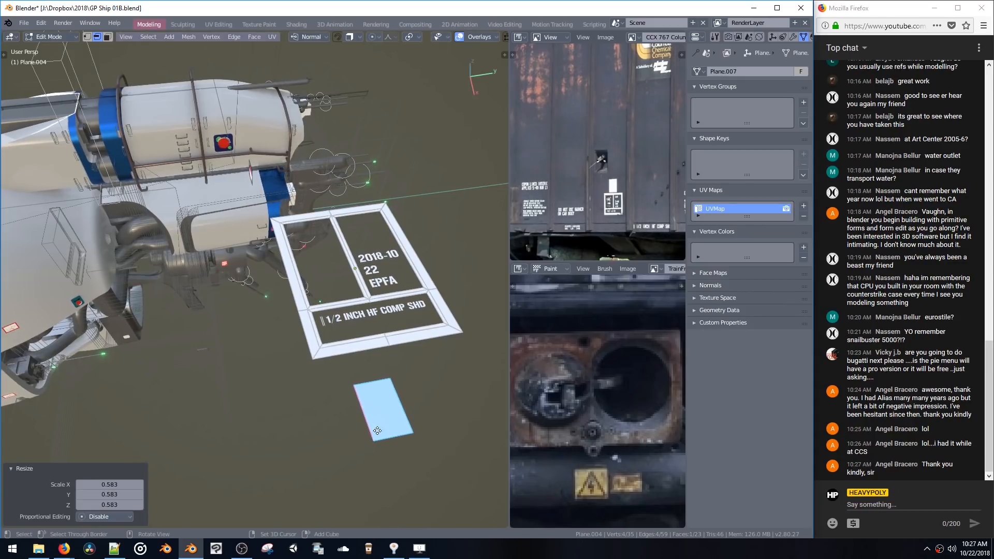
Move the small rectangle along X by about -0.389 m and a further -0.179 m, to just beyond the label frame's top edge
key("g")
key("x")
left_click(311, 270)
key("g")
key("x")
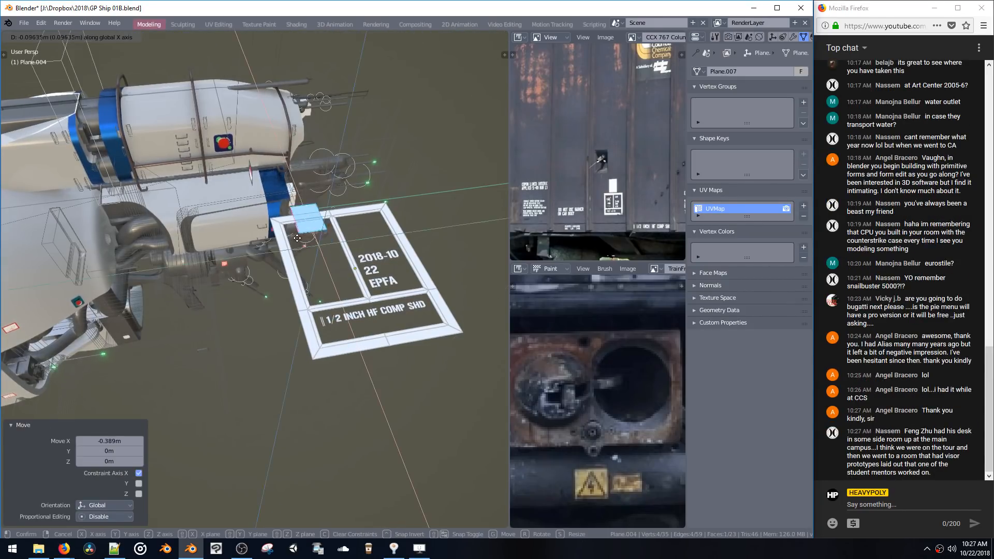
left_click(304, 230)
Scale the small rectangle to 1.726 and move it about -0.025 m along X and 0.057 m along Y
middle_click_drag(304, 230, 319, 290)
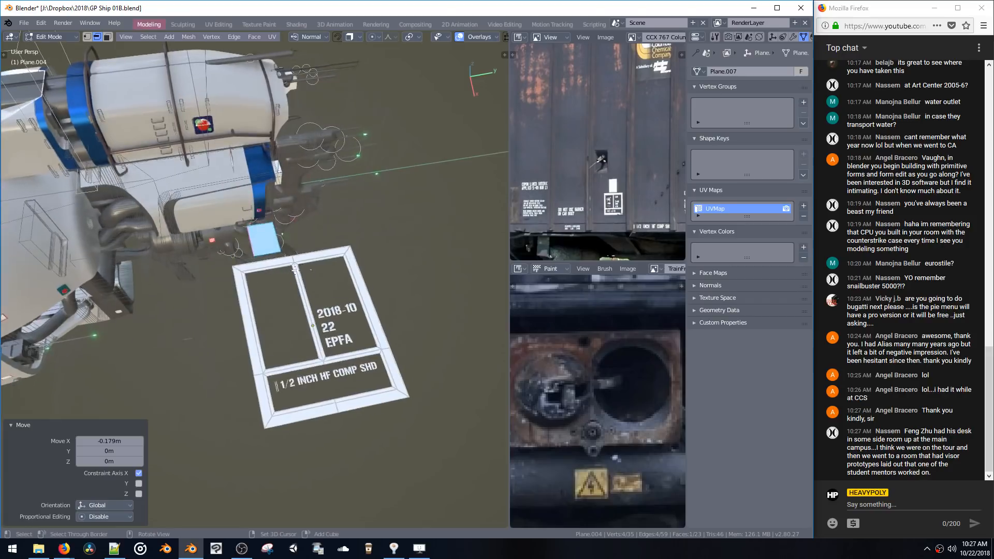
key("s")
left_click(319, 298)
key("g")
key("x")
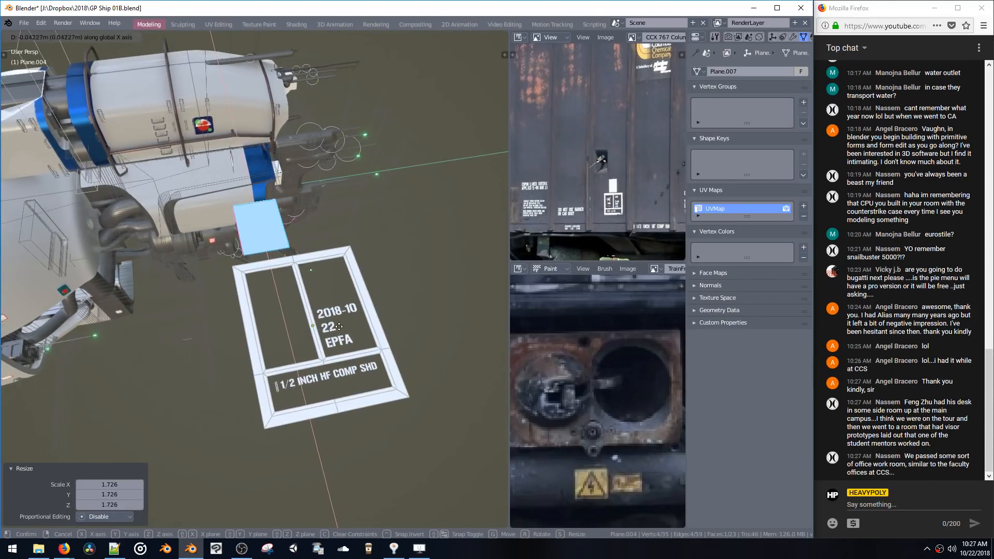
left_click(359, 365)
key("g")
key("y")
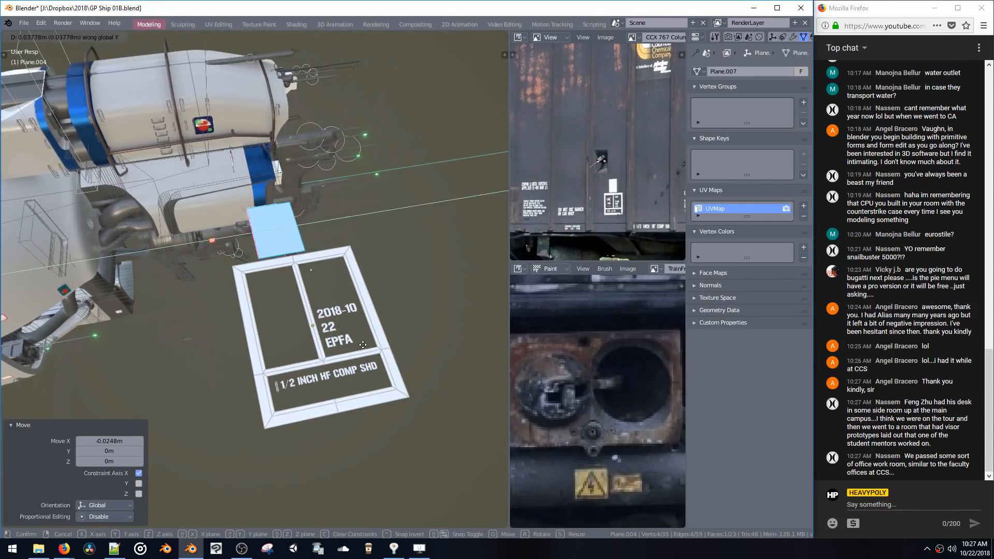
left_click(368, 342)
Nudge the rectangle about 0.003 m along X, shrink it by 0.973 and 0.955, and fine-tune its X position above the frame
middle_click_drag(369, 342, 322, 327)
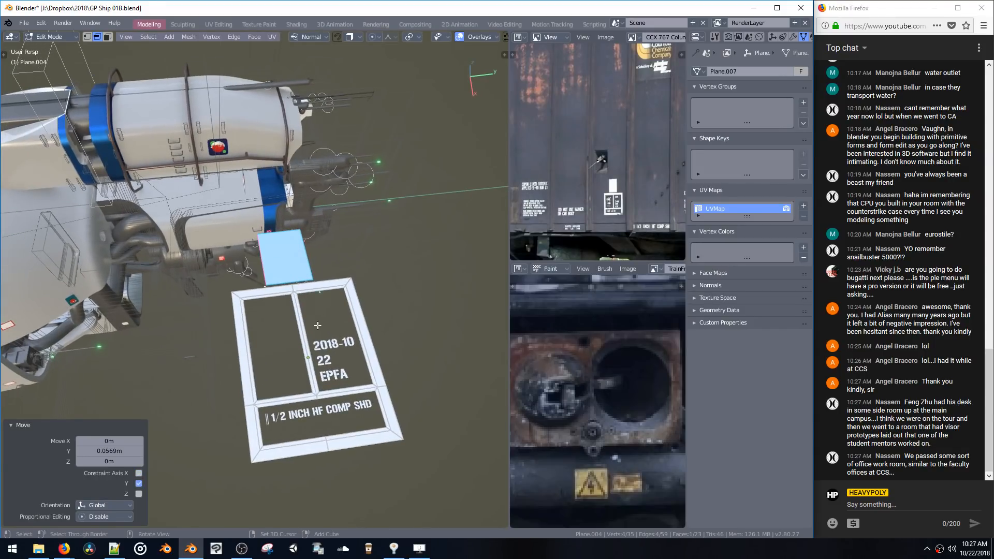
key("g")
key("x")
left_click(354, 323)
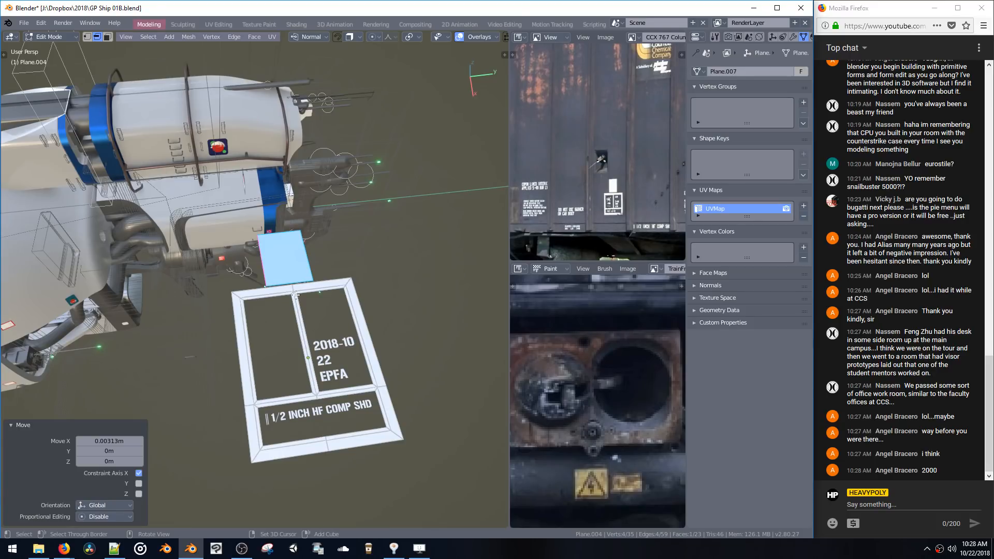
key("s")
left_click(310, 311)
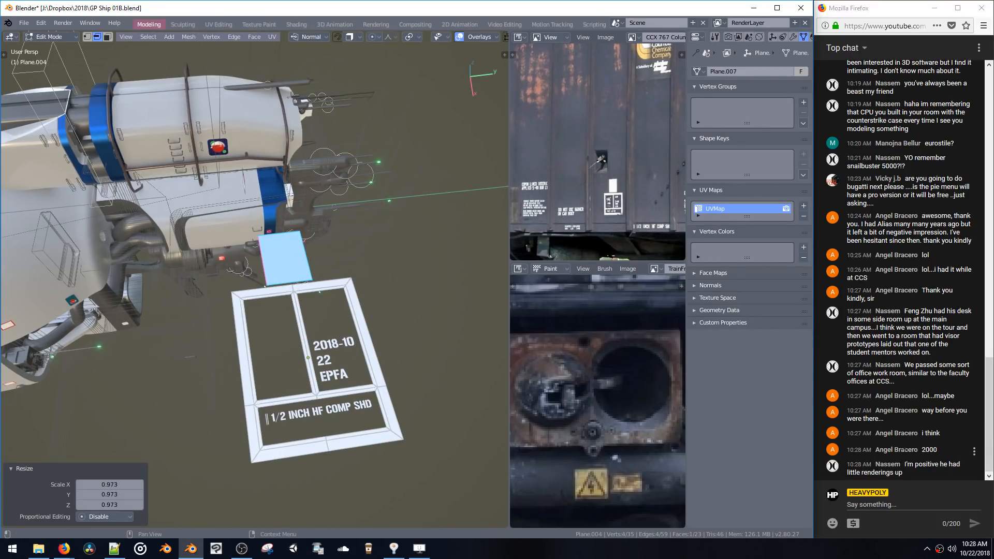
middle_click_drag(297, 322, 308, 369)
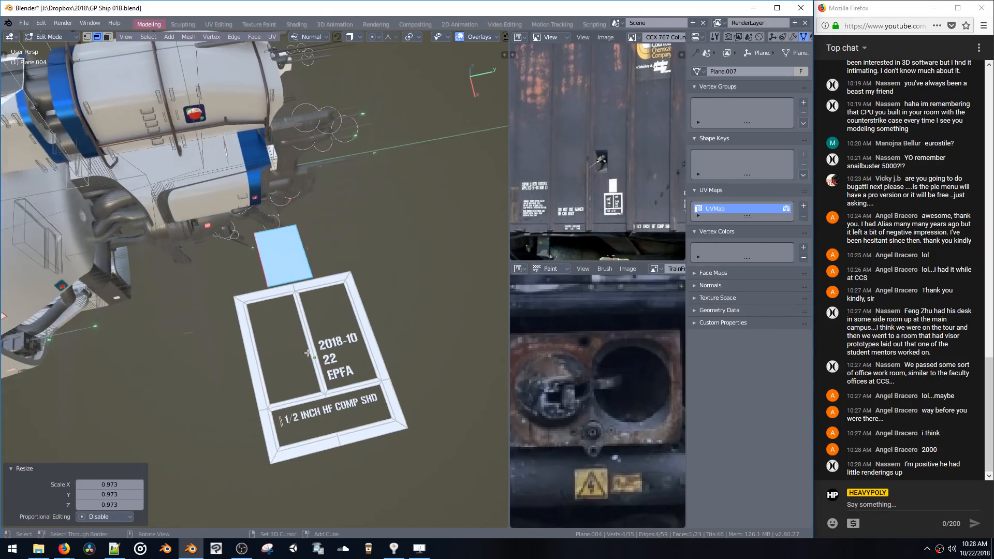
key("s")
left_click(306, 368)
key("g")
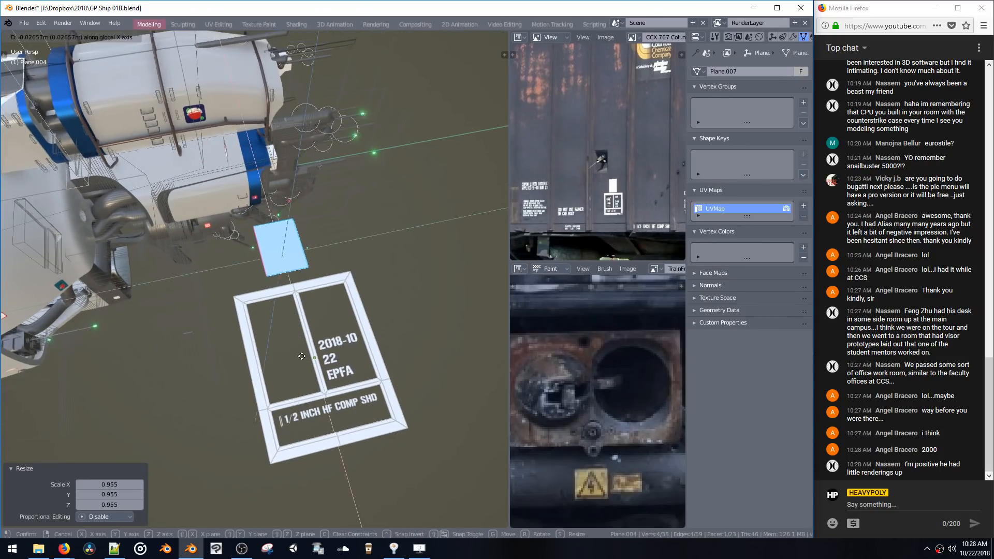
key("x")
left_click(302, 370)
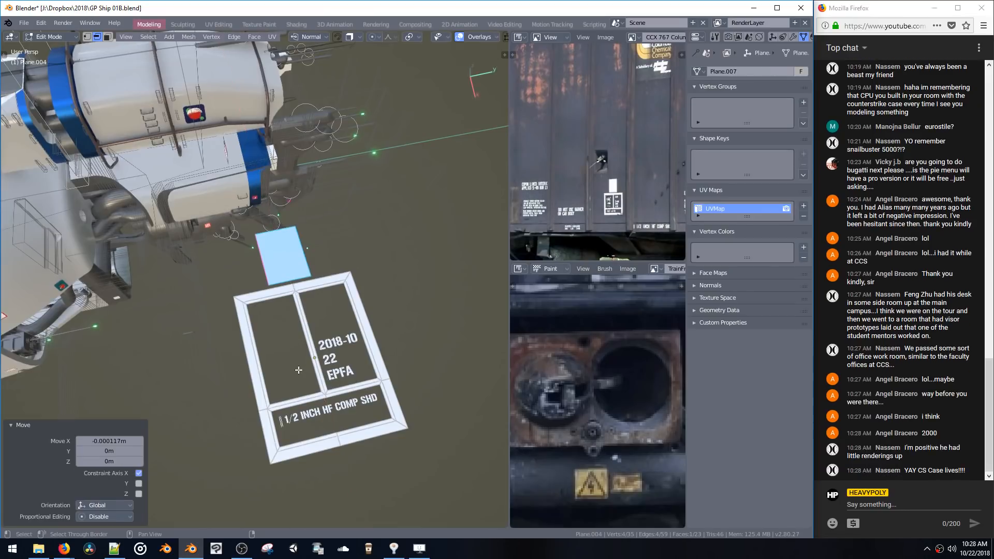
Select the whole linked rectangle above the frame and scale it to 1.129
middle_click_drag(300, 367, 297, 351)
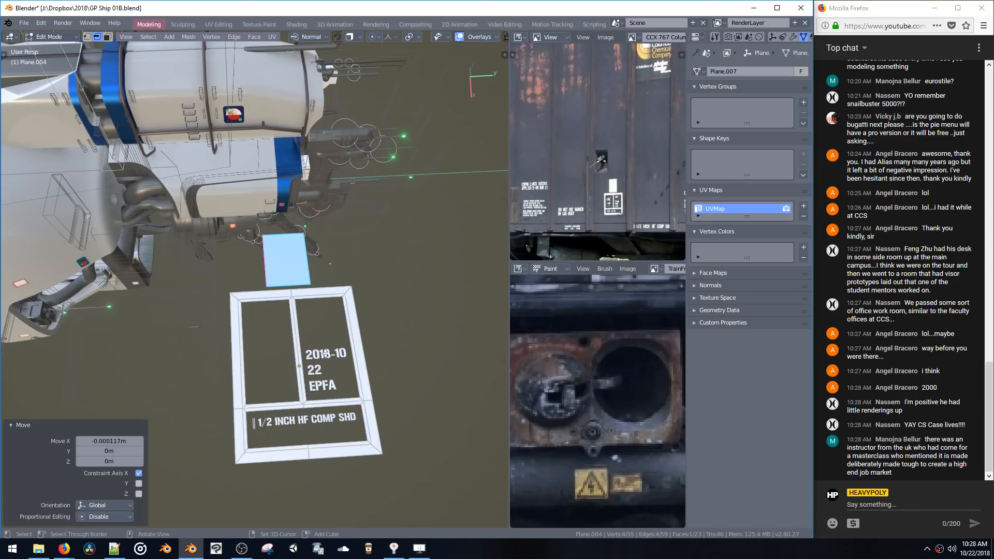
middle_click_drag(325, 354, 271, 320)
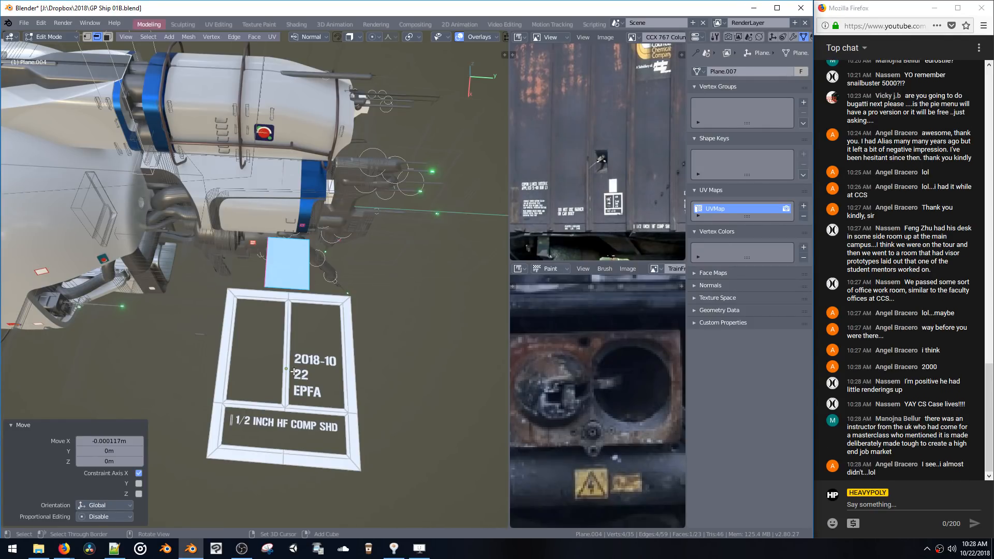
left_click(290, 282)
middle_click_drag(290, 282, 329, 280)
key("l")
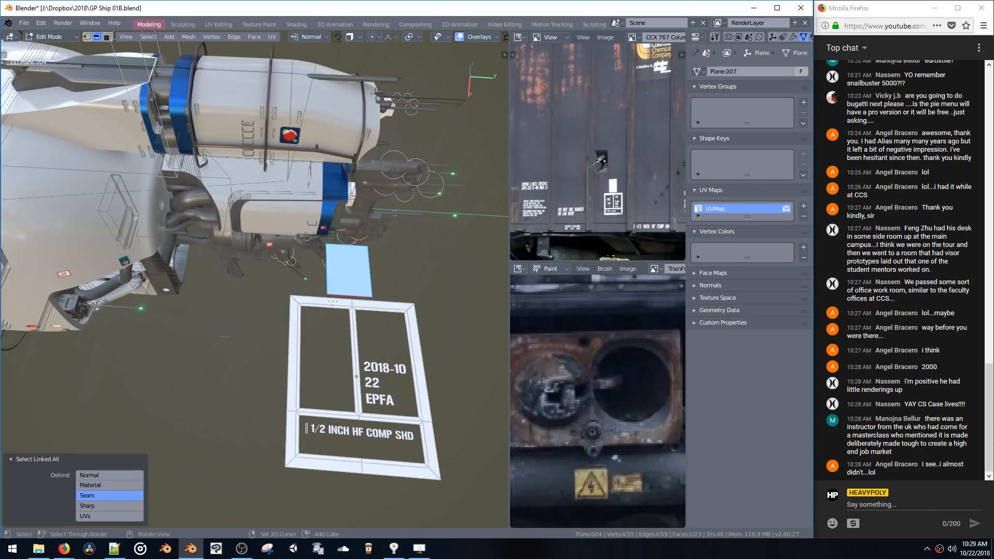
key("s")
left_click(331, 326)
Lengthen the rectangle by moving its outer edge, farthest from the frame, about -0.014 m along X
left_click(347, 239)
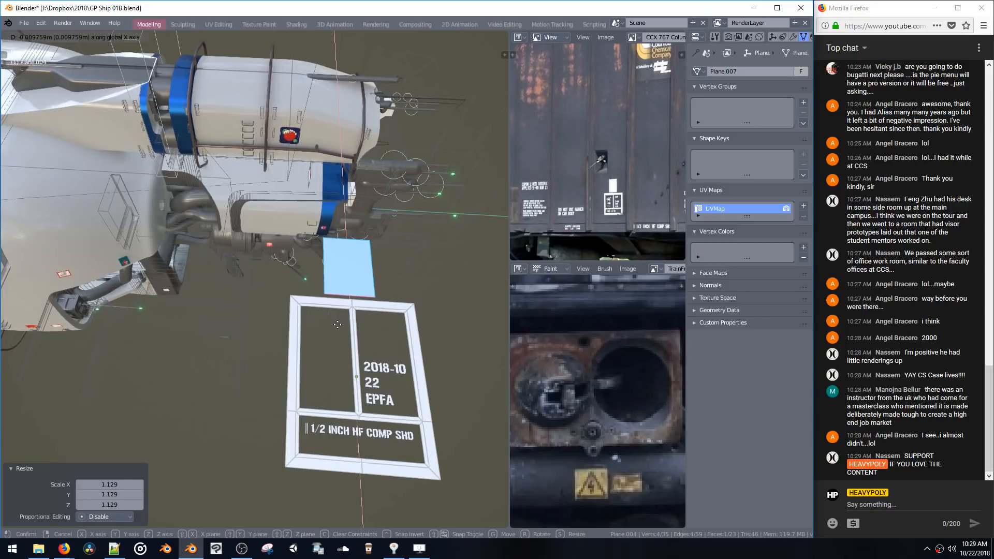
key("g")
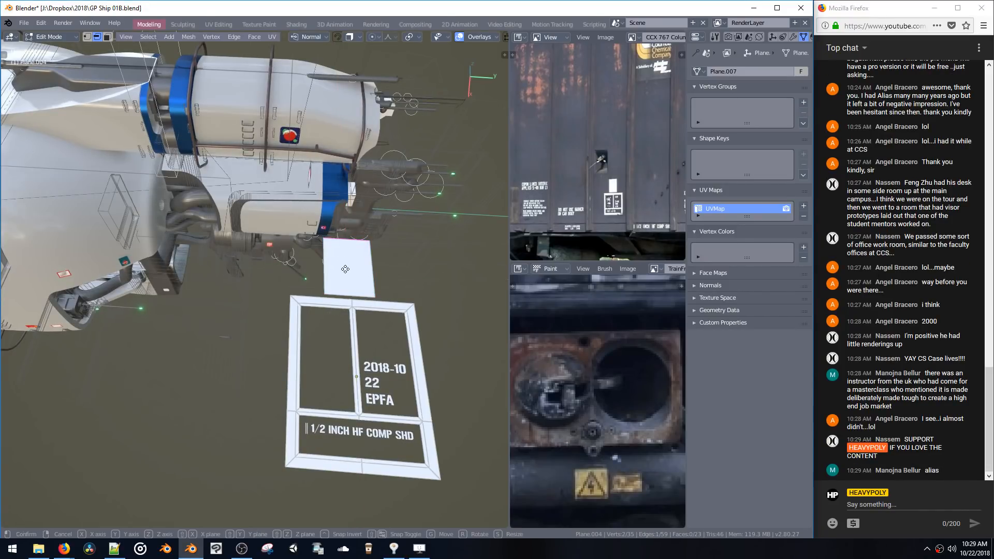
key("x")
left_click(346, 276)
middle_click_drag(346, 276, 361, 277, "shift")
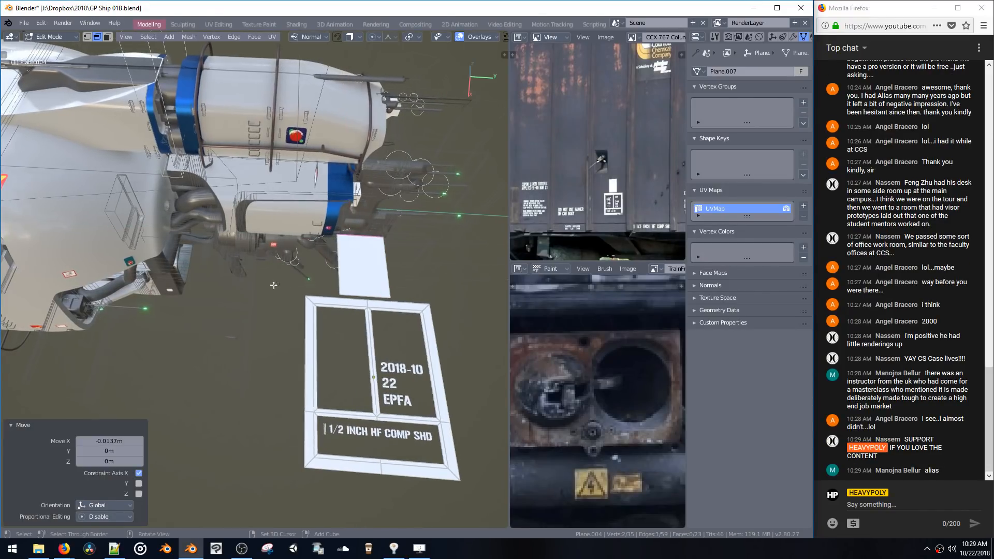
Select the whole linked rectangle and move it about 0.0007 m along X and -0.007 m along Y
left_click(275, 321)
middle_click_drag(295, 320, 335, 276)
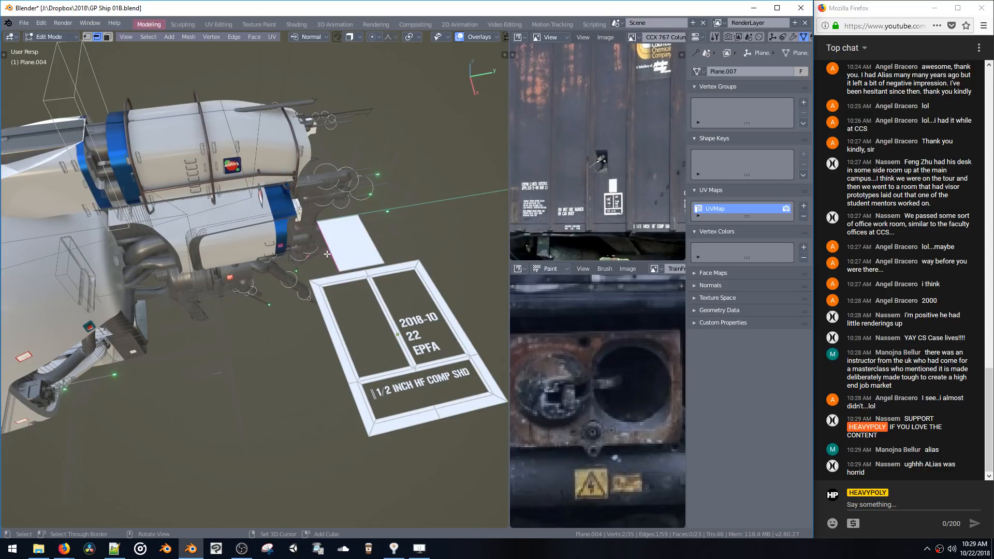
key("ctrl+l")
mouse_move(317, 288)
middle_mouse_down()
mouse_move(320, 306)
mouse_move(315, 299)
middle_mouse_up()
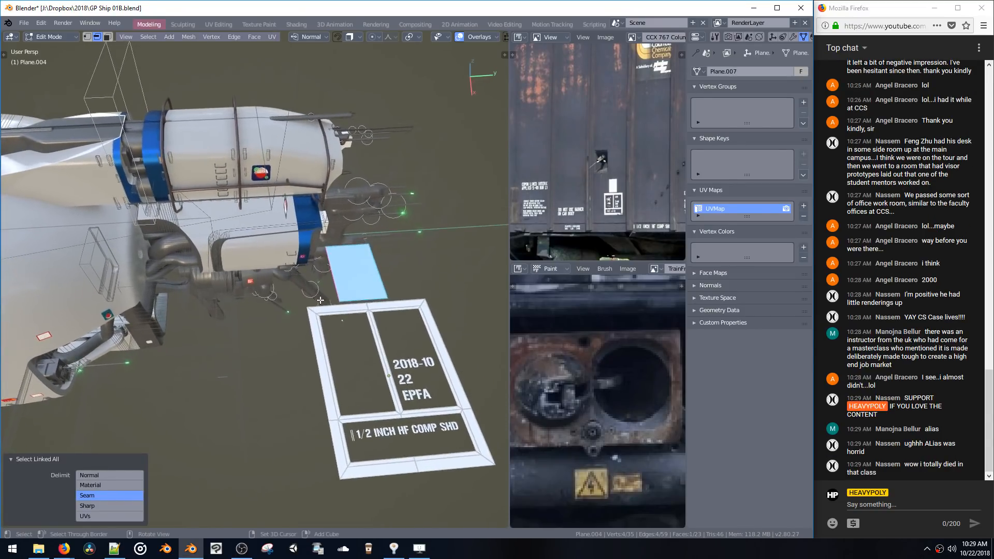
key("g")
key("x")
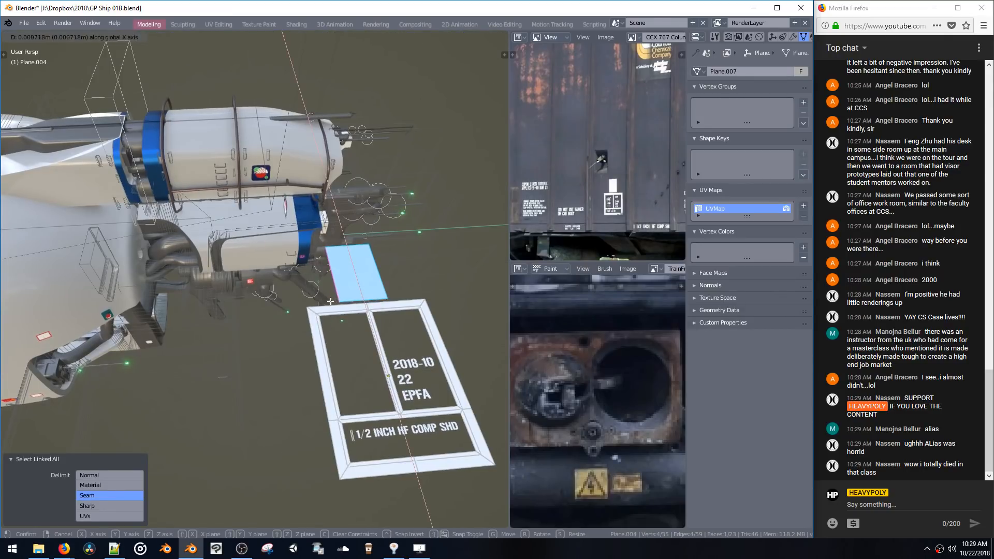
left_click(332, 303)
key("g")
key("y")
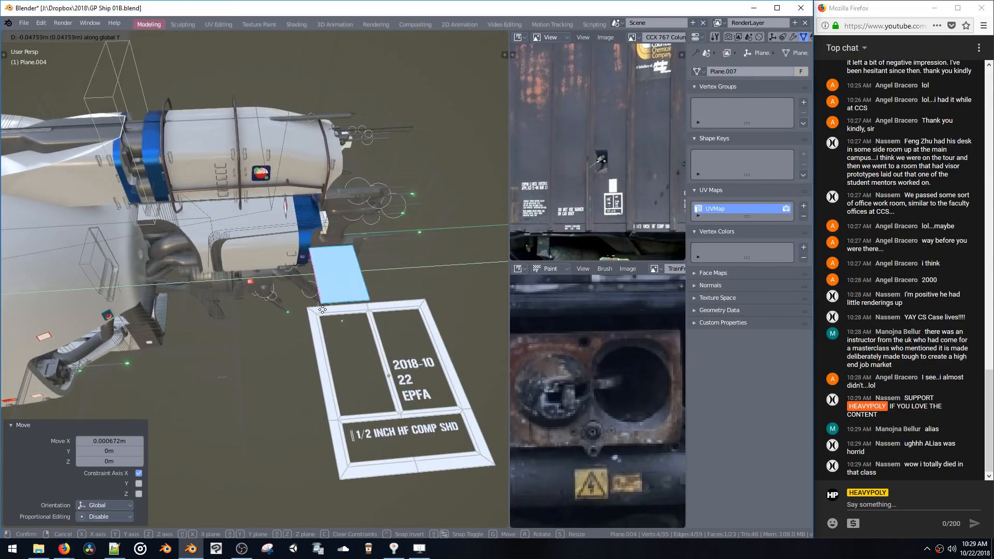
left_click(342, 298)
key("g")
key("y")
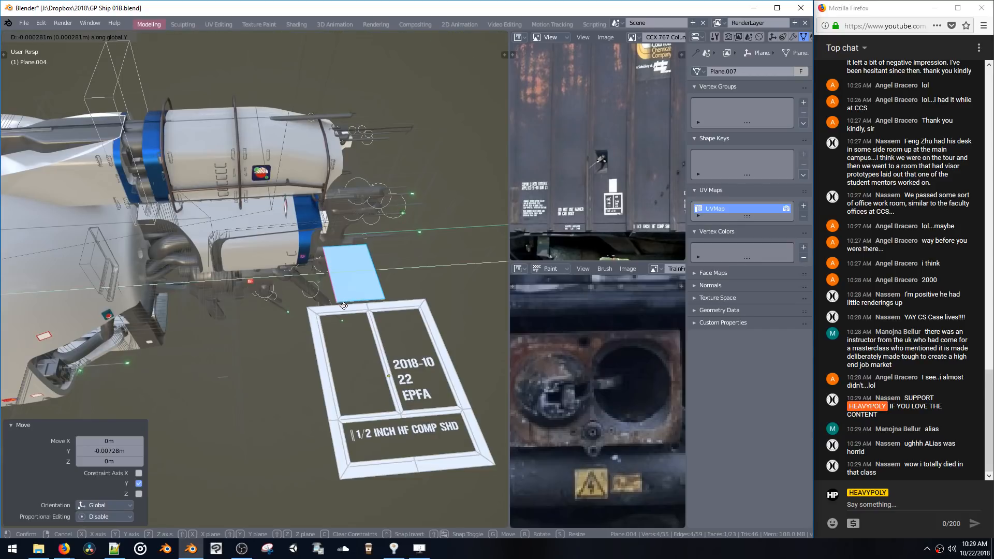
right_click(337, 312)
Leave mesh editing and duplicate the "2018-10 22 EPFA" text along Y into the frame's empty compartment
middle_click_drag(338, 311, 370, 339)
scroll(316, 316, "down", 3)
key("Tab")
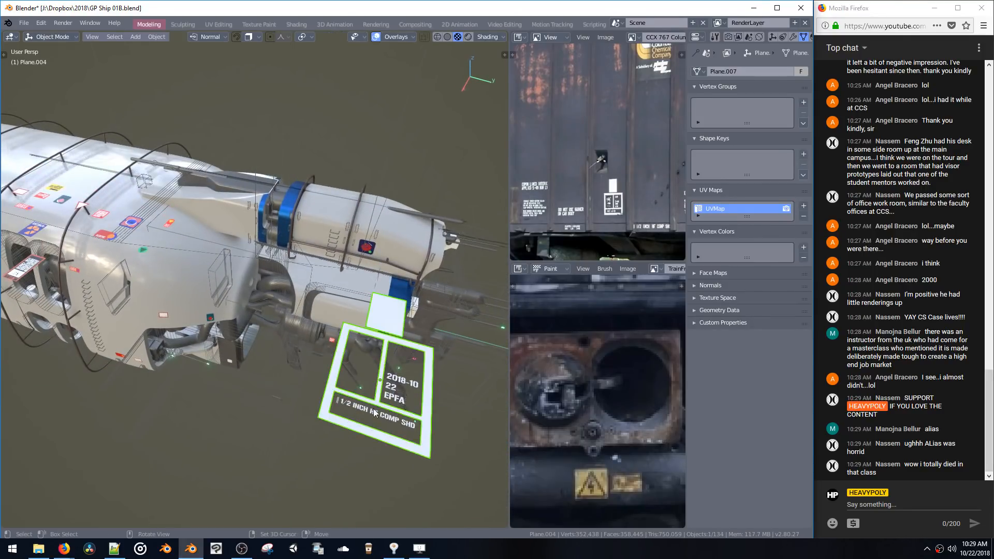
left_click(397, 383)
mouse_move(352, 359)
middle_mouse_down("ctrl")
mouse_move(316, 450)
mouse_move(259, 322)
mouse_move(347, 370)
mouse_move(364, 345)
middle_mouse_up("ctrl")
key("shift+d")
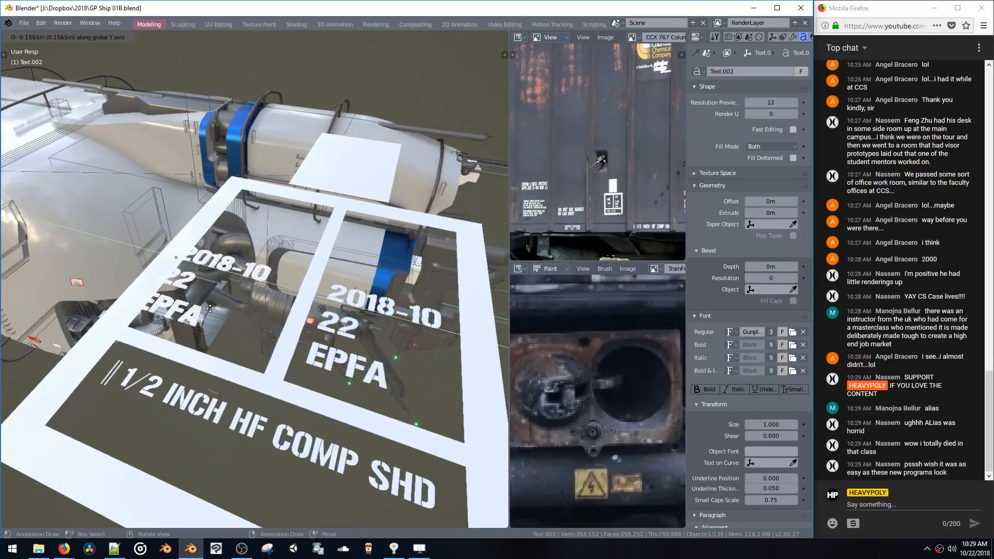
left_click(226, 319)
Replace the duplicated text's wording with three lines: "DO NOT USE", "BLENDER FOR" and "LIVESTREAMING"
key("Tab")
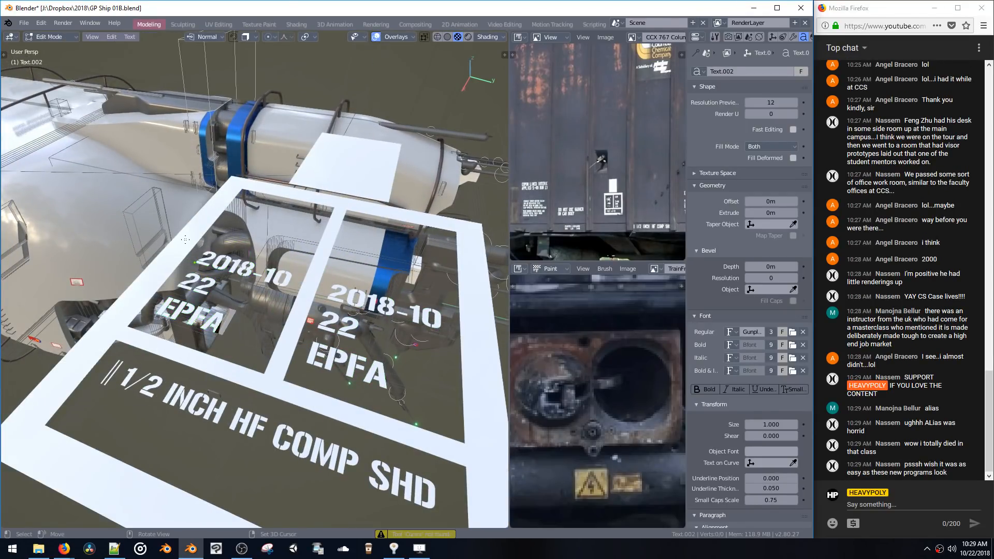
key("BackSpace")
key("BackSpace")
key("BackSpace")
key("BackSpace")
key("BackSpace")
key("BackSpace")
key("BackSpace")
key("BackSpace")
key("BackSpace")
key("BackSpace")
key("BackSpace")
key("BackSpace")
key("BackSpace")
key("BackSpace")
key("BackSpace")
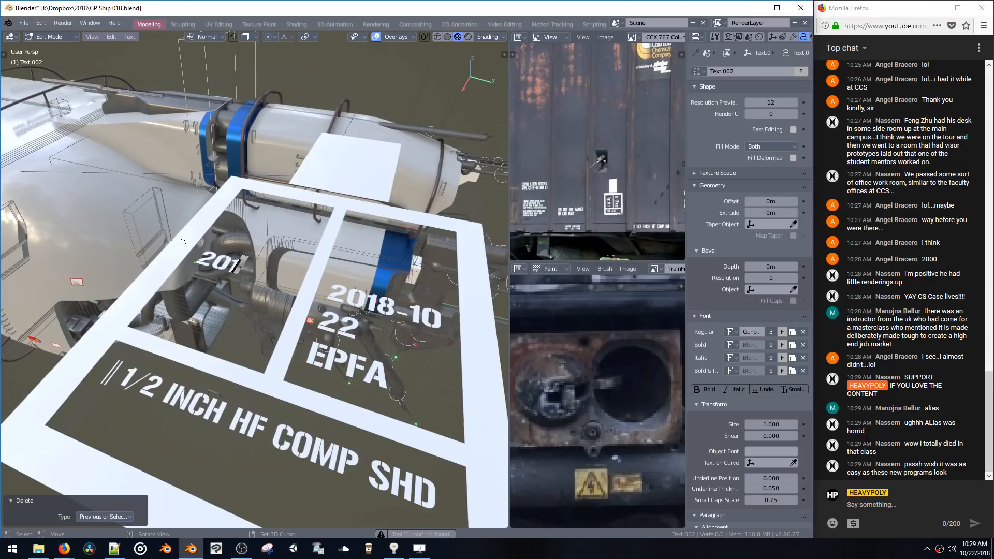
type("DO NOT USE")
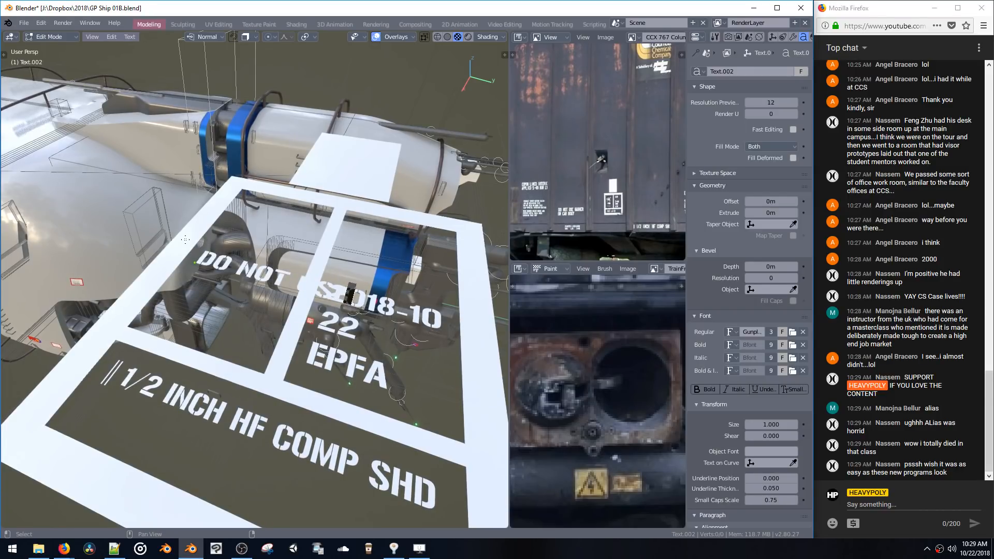
key("BackSpace")
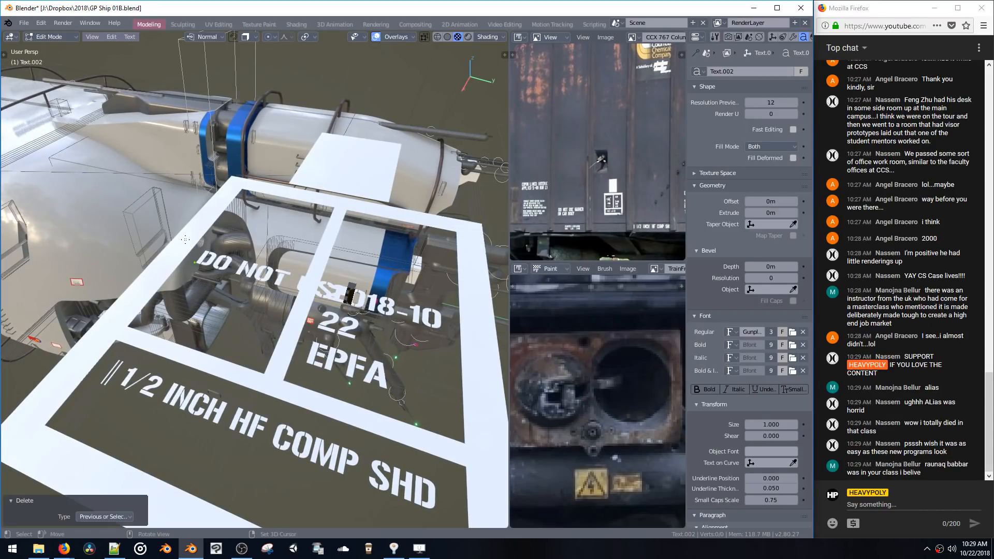
key("Return")
type("BLENDER FOR")
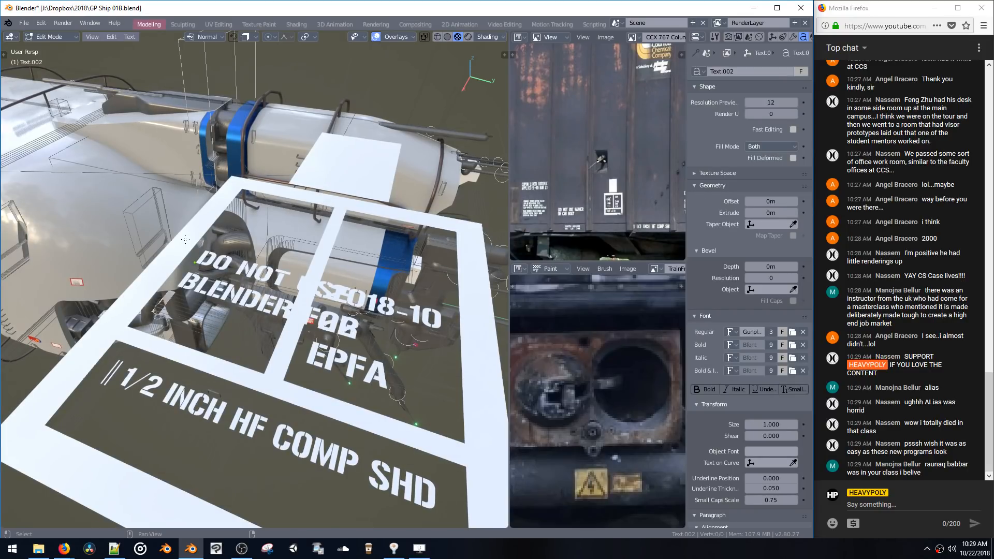
key("Return")
type("LIVES")
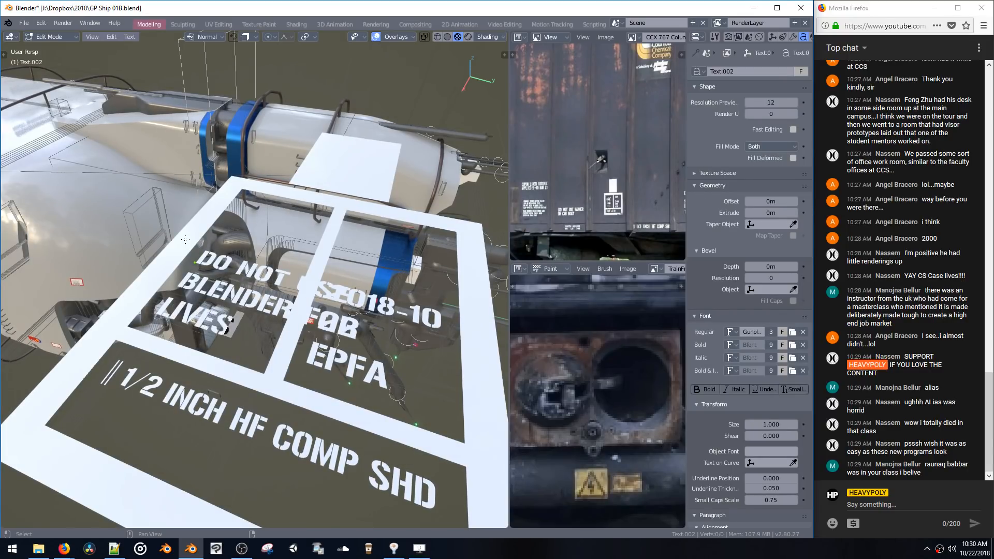
type("TREAMING")
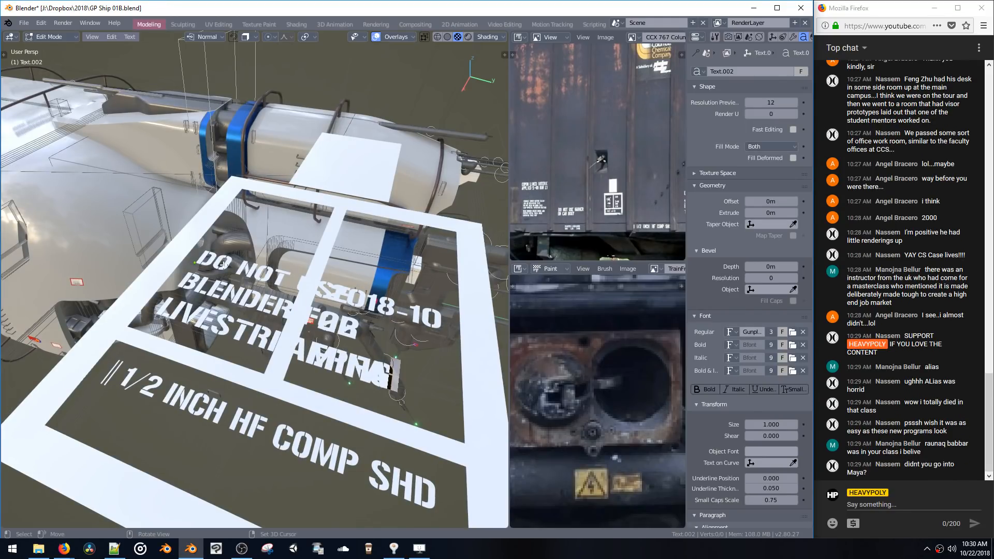
key("Tab")
key("Tab")
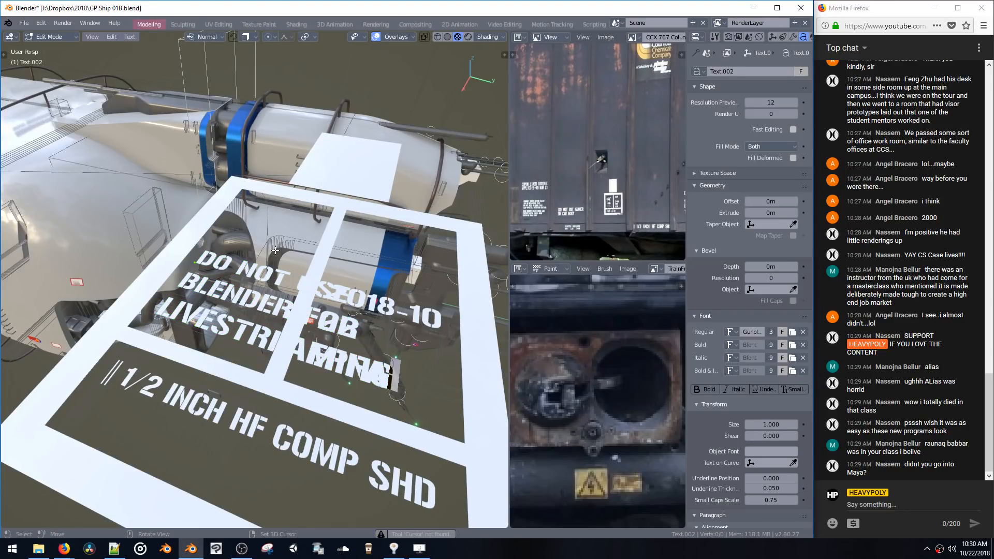
key("Tab")
Scale the new warning text to 0.488 and duplicate it along X to sit just below the original
key("s")
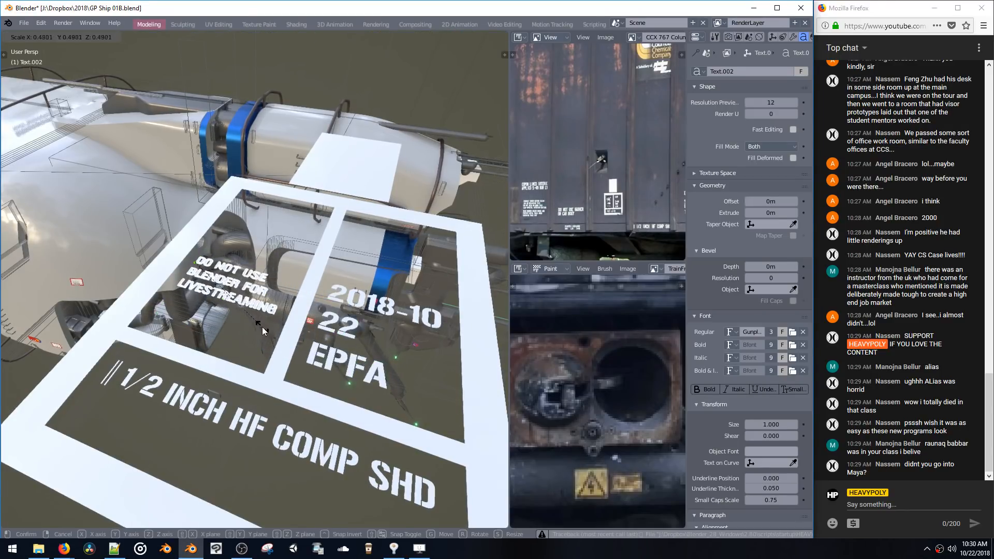
left_click(262, 327)
middle_click_drag(267, 313, 268, 334)
key("shift+d")
key("x")
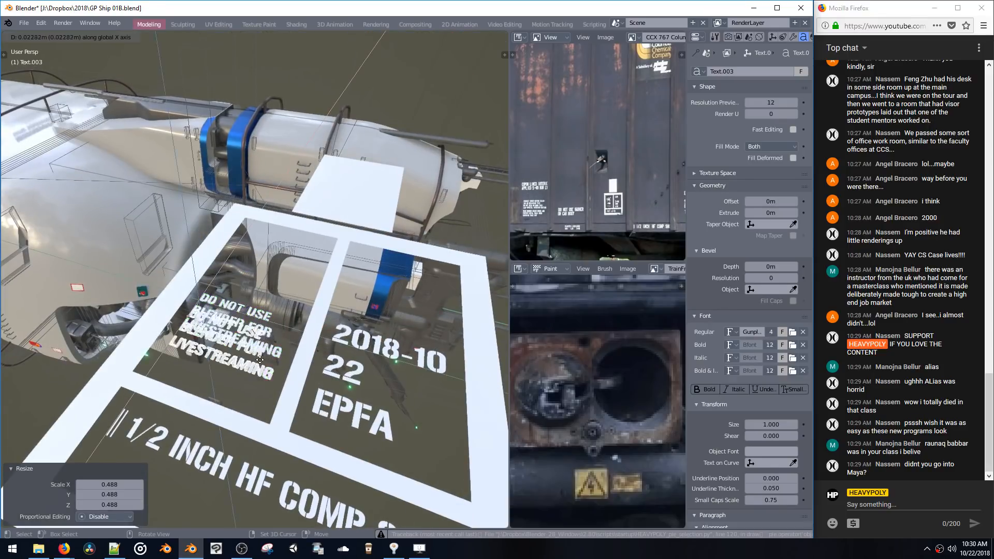
left_click(255, 350)
Select both warning text blocks together and move them about -0.018 m along X within the compartment
left_click(256, 349, "shift")
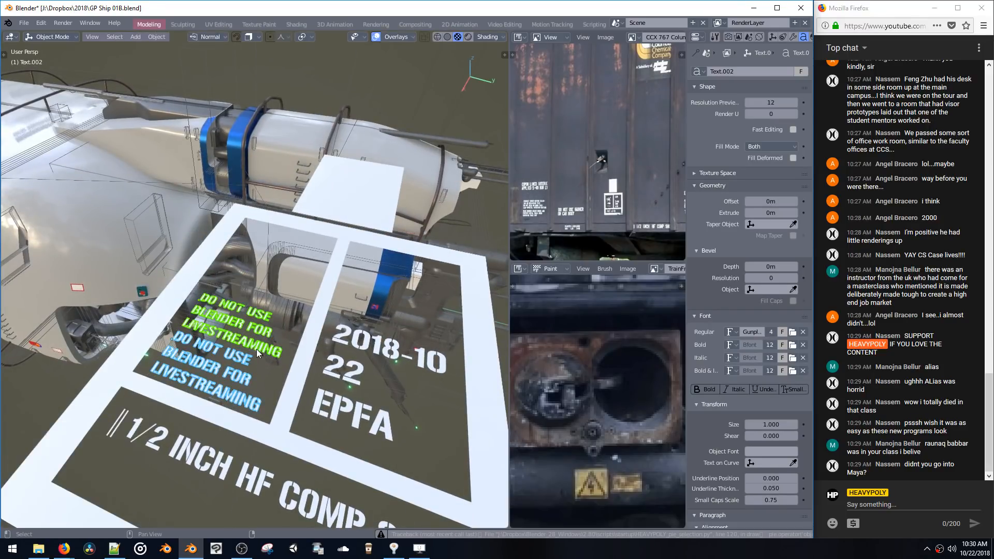
mouse_move(256, 350)
middle_mouse_down()
mouse_move(266, 331)
mouse_move(252, 353)
middle_mouse_up()
key("g")
key("x")
left_click(252, 350)
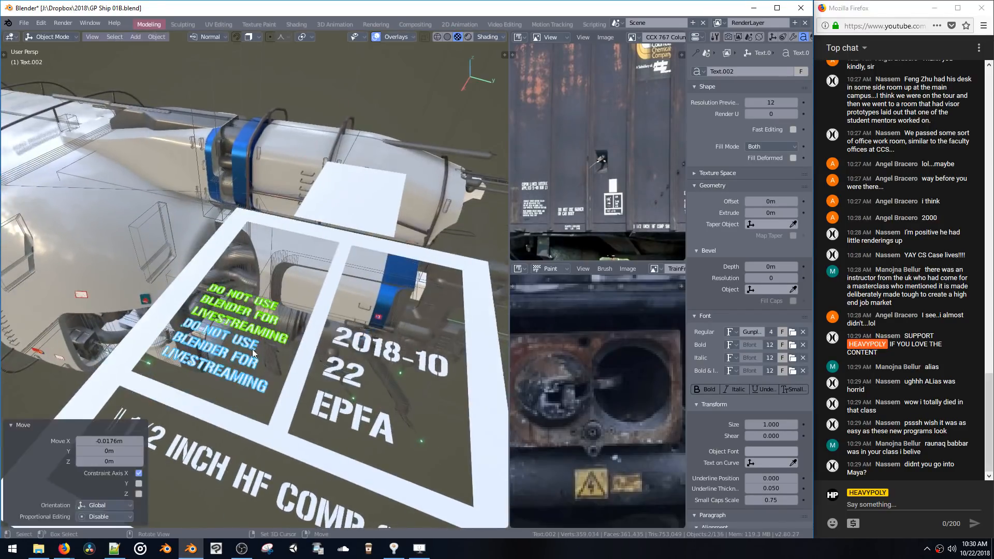
left_click(249, 361)
key("Tab")
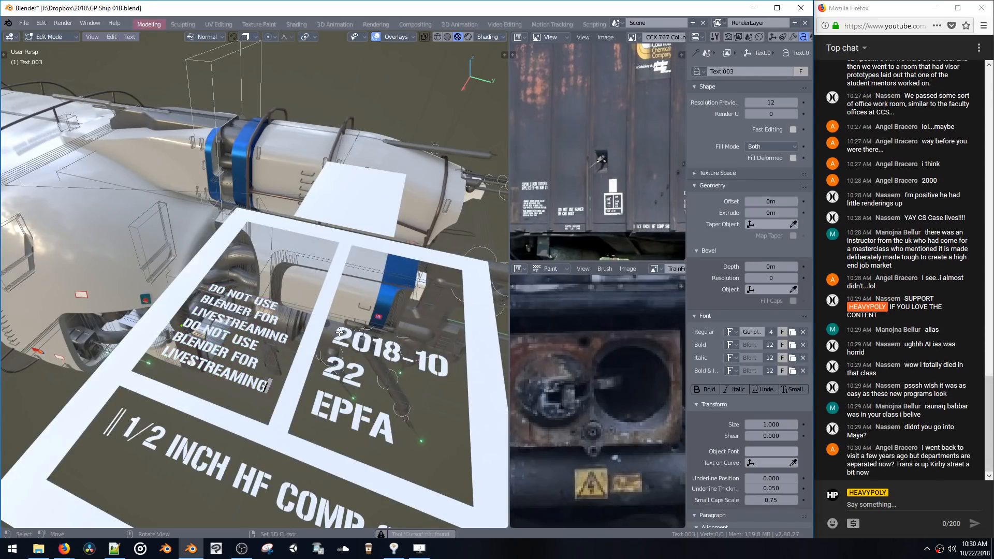
key("ctrl+Tab")
key("Tab")
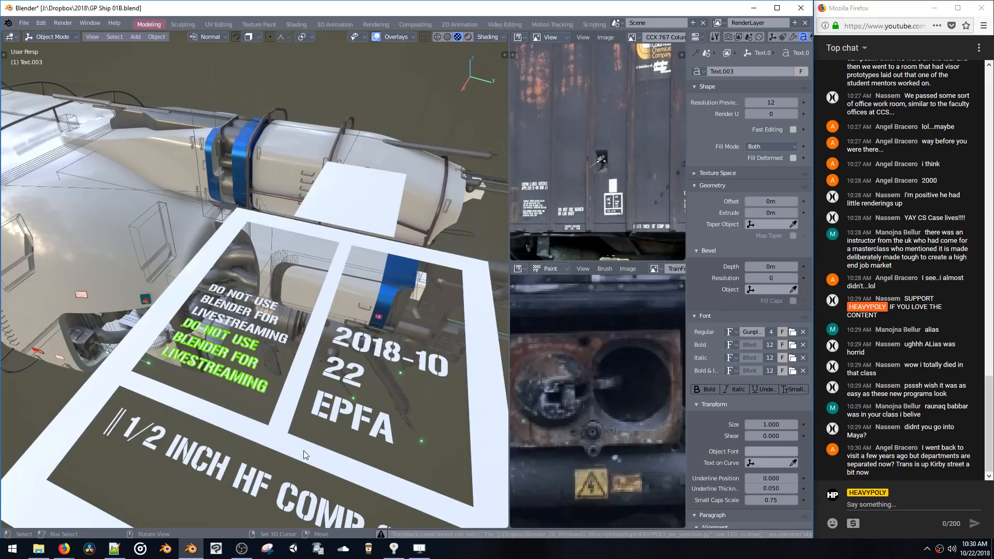
mouse_move(925, 407)
left_mouse_down()
mouse_move(968, 410)
mouse_move(937, 422)
left_mouse_up()
left_click(950, 440)
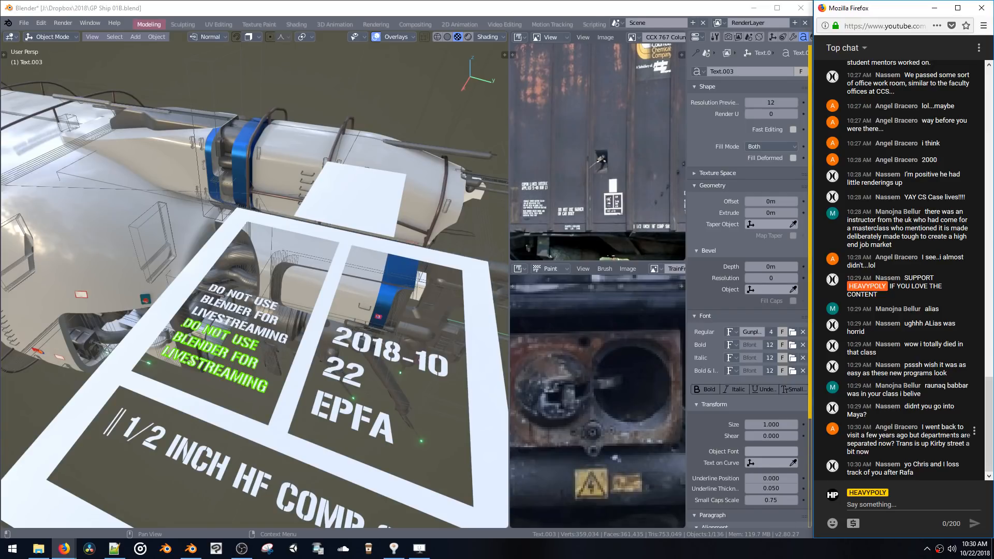
Duplicate the first "DO NOT USE BLENDER FOR LIVESTREAMING" text about -0.0675 m along X, above the original in the same compartment
left_click(259, 321)
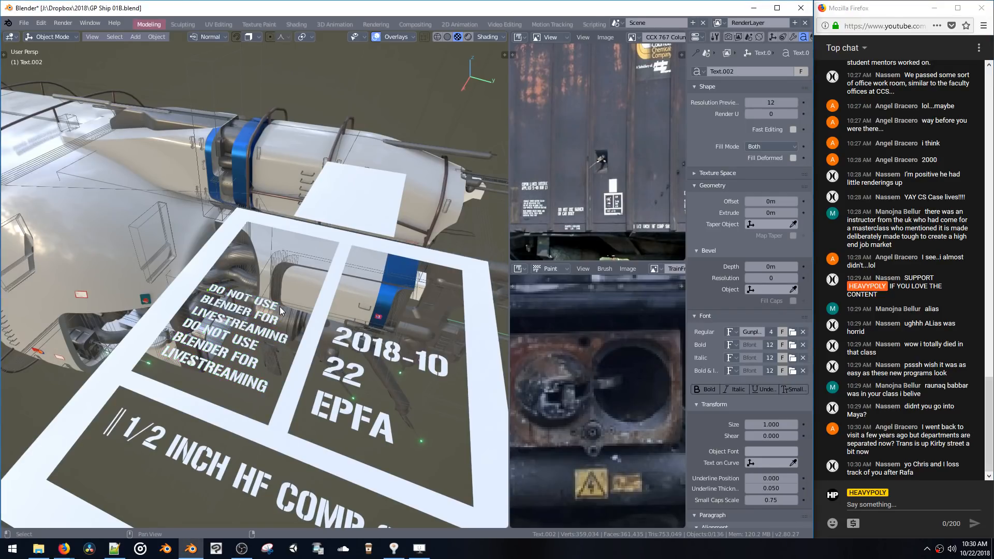
middle_click_drag(280, 306, 231, 321)
left_click(306, 315)
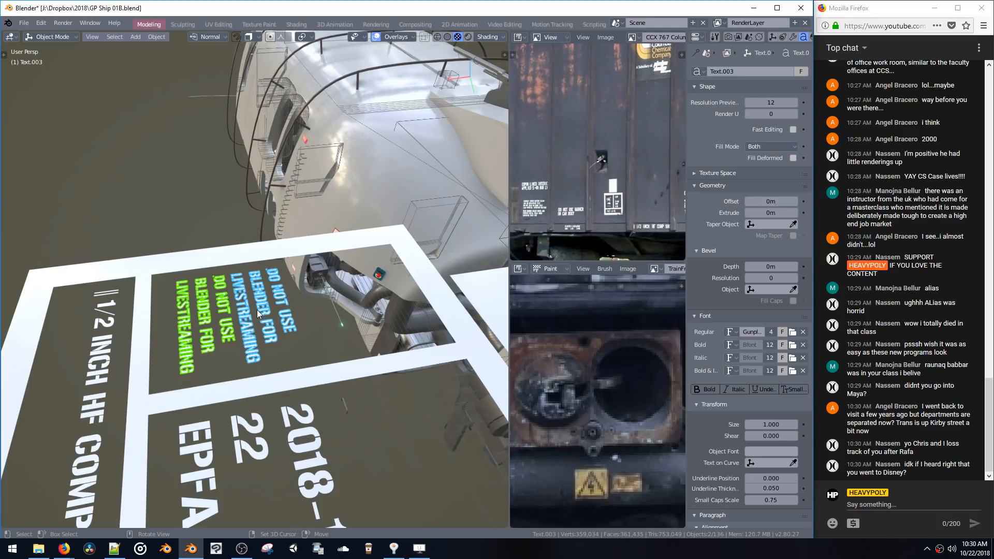
left_click(243, 316)
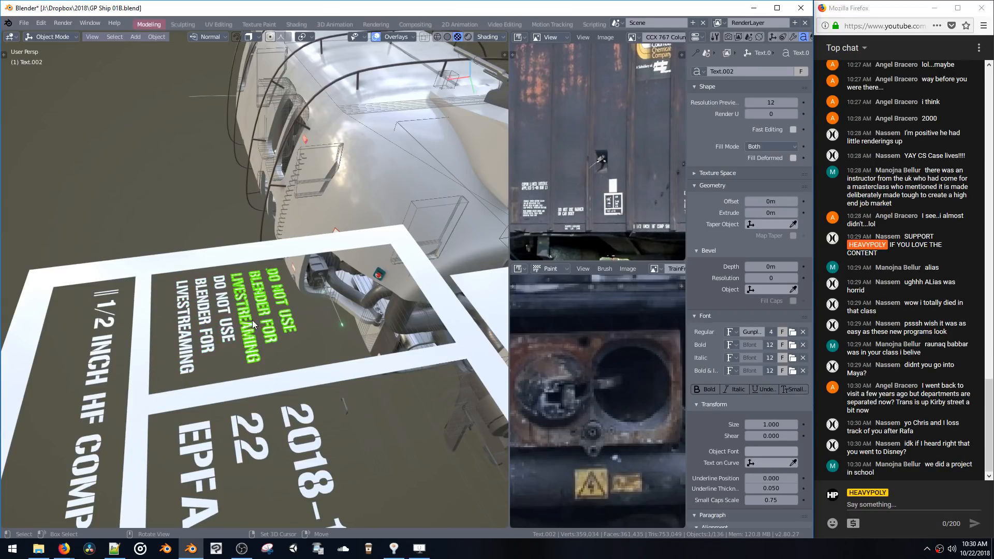
key("shift+d")
key("x")
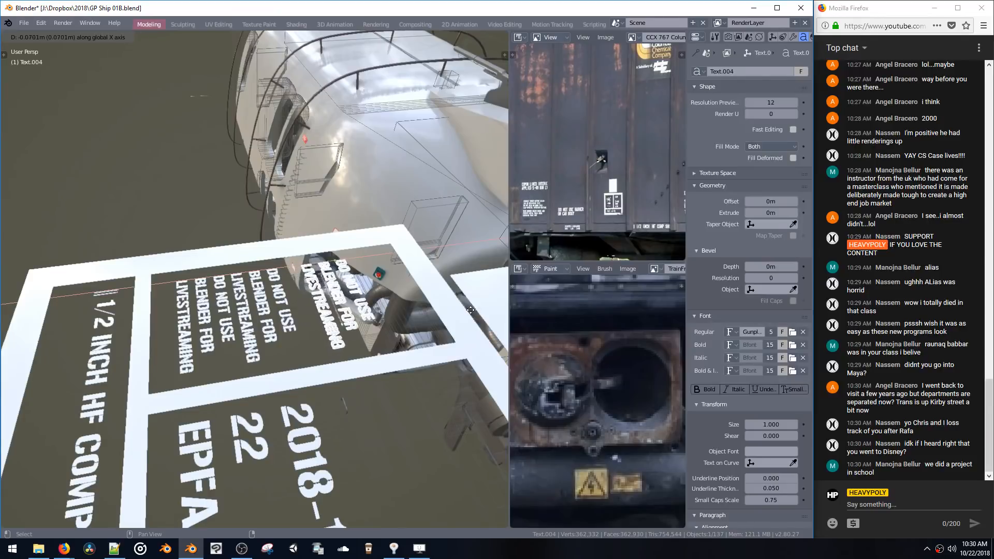
left_click(331, 311)
middle_click_drag(421, 327, 313, 367)
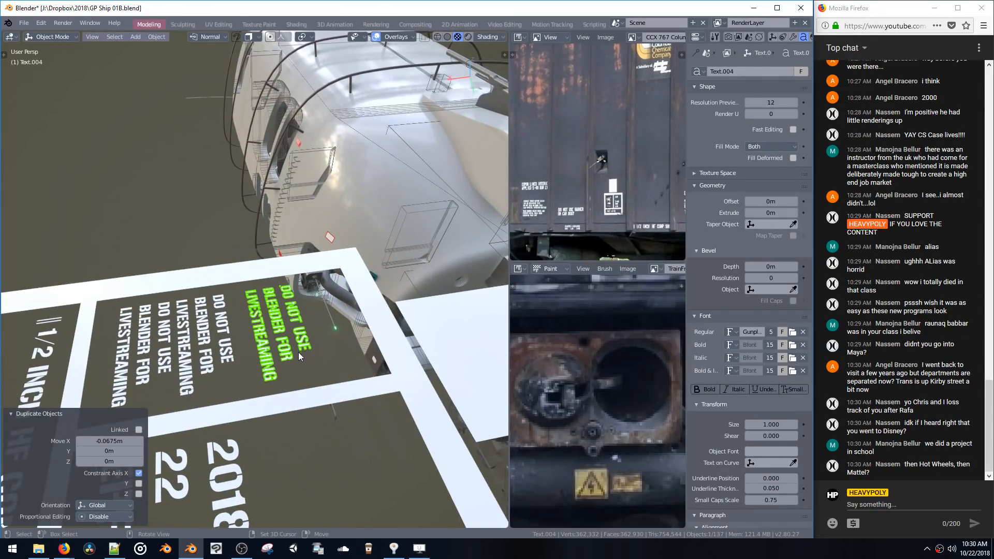
Clear the duplicated text and replace its wording with "MODO IS SUAVE"
key("Tab")
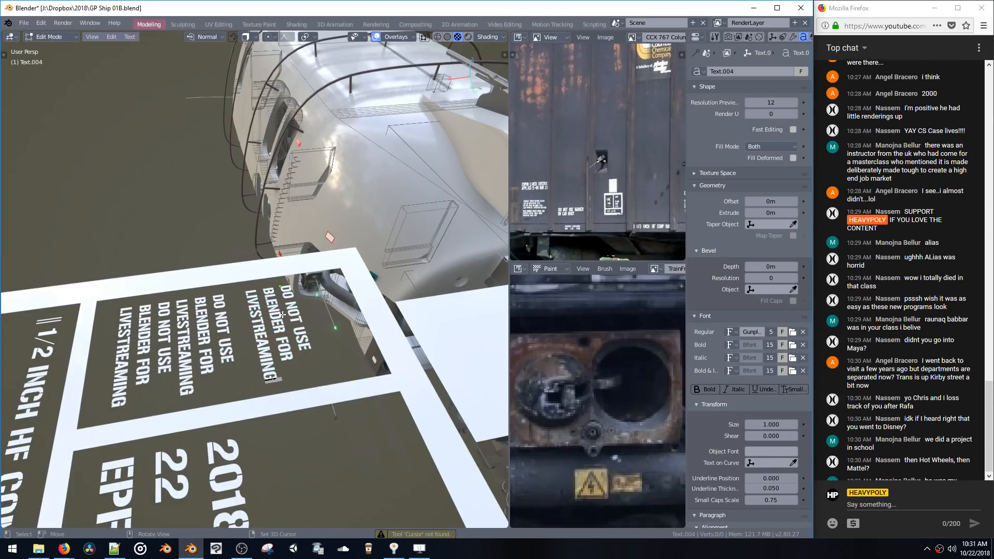
key("BackSpace")
key("BackSpace")
key("BackSpace")
key("BackSpace")
key("BackSpace")
key("BackSpace")
key("BackSpace")
key("BackSpace")
key("BackSpace")
key("BackSpace")
key("BackSpace")
key("BackSpace")
key("BackSpace")
key("BackSpace")
key("BackSpace")
key("BackSpace")
key("BackSpace")
key("BackSpace")
key("BackSpace")
key("BackSpace")
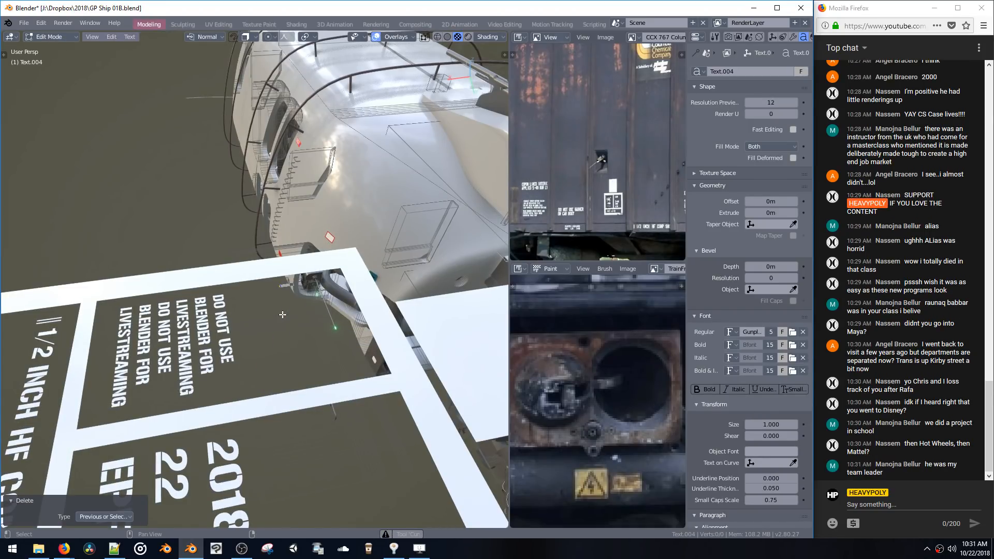
key("shift")
type("MODO IS")
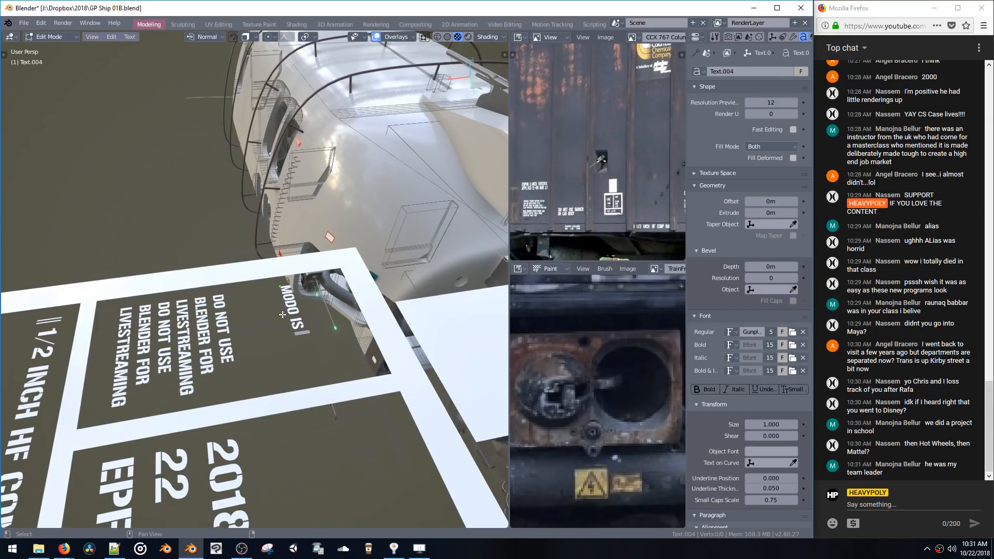
type(" BETTER")
key("BackSpace")
key("BackSpace")
key("BackSpace")
key("BackSpace")
key("BackSpace")
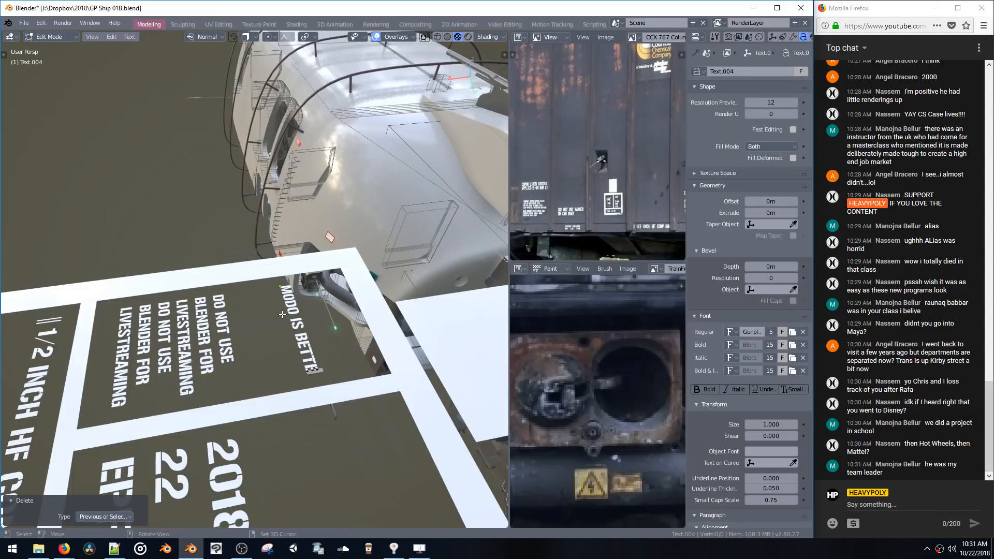
key("BackSpace")
type("SUAVE")
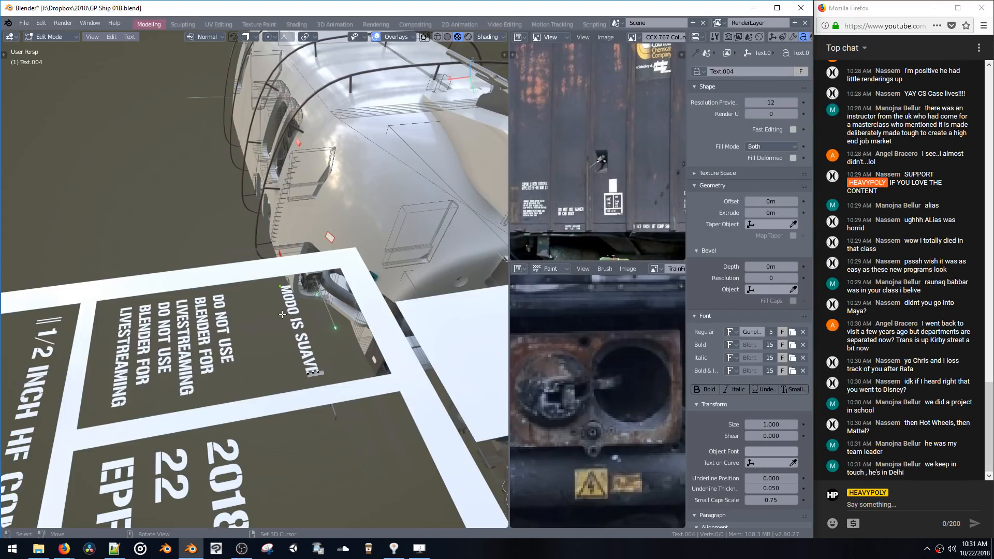
Add a second line "ALIAS IS MAUVE" to the text and leave text editing
key("Home")
type("ALIAS IS MAUVE")
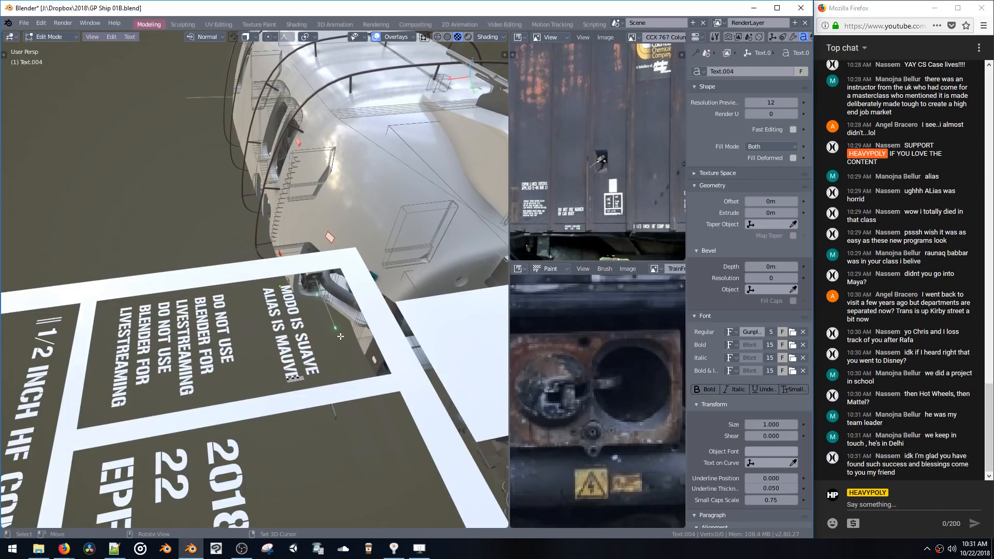
key("Tab")
middle_click_drag(290, 443, 326, 415)
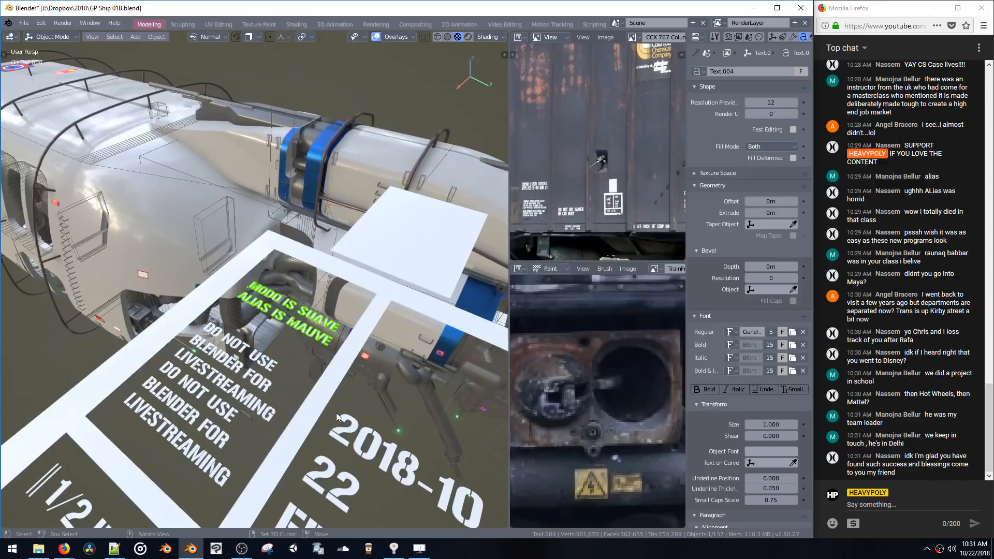
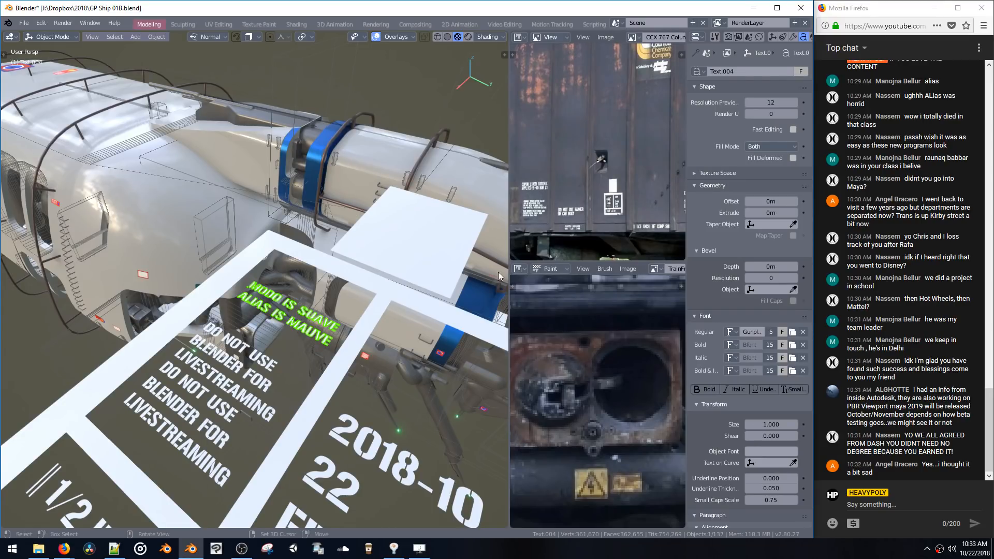
Select the whole marking plate with all its texts and move it about -2.52 m along Y alongside the hull
middle_click_drag(439, 317, 458, 242)
left_click(256, 192)
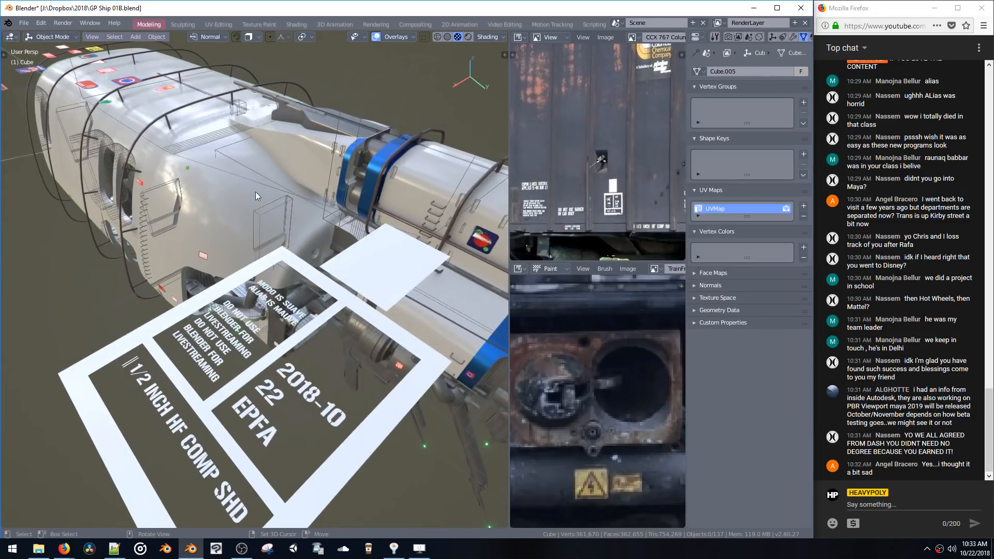
middle_click_drag(250, 226, 440, 242)
left_click(435, 356)
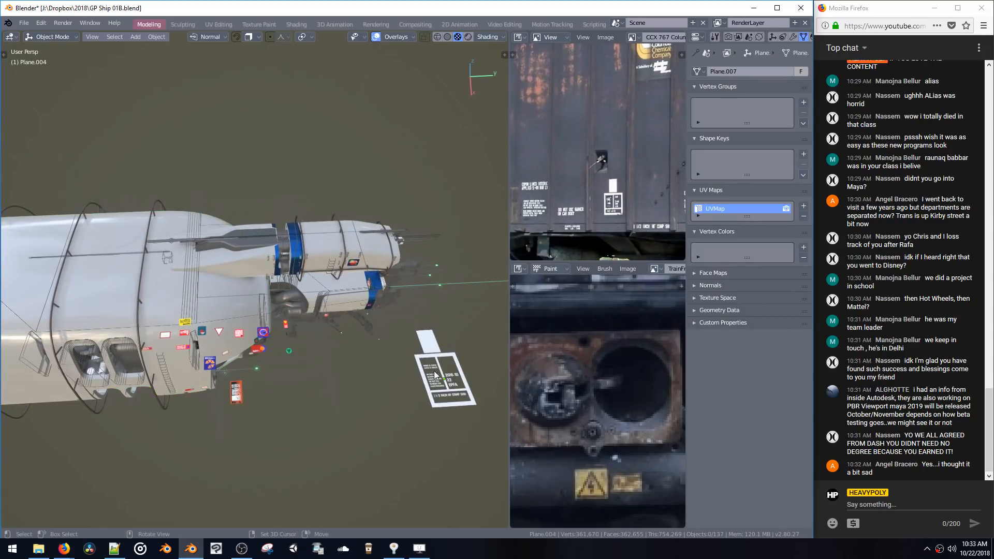
middle_click_drag(434, 371, 396, 385)
left_click_drag(395, 386, 477, 489)
middle_click_drag(428, 433, 436, 300)
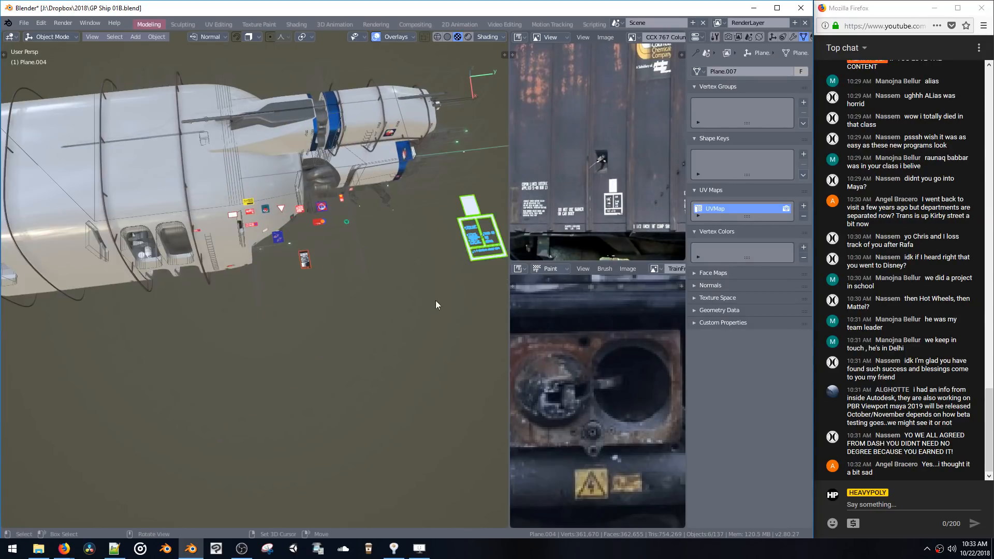
key("g")
key("y")
left_click(191, 300)
middle_click_drag(191, 300, 297, 185)
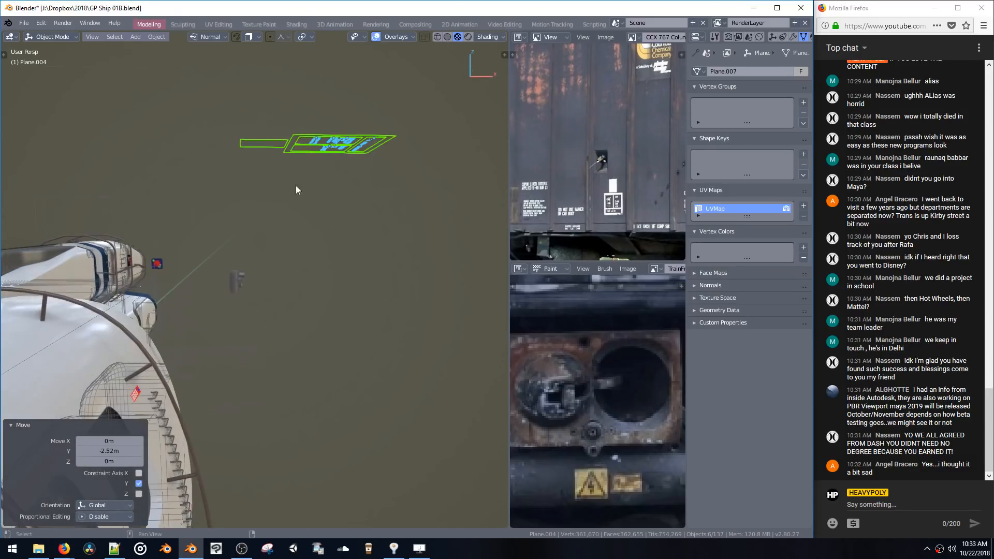
Move the marking plate freely closer to the ship, adjust it along Y, and shift it about -0.575 m along Z
key("g")
left_click(179, 397)
middle_click_drag(284, 332, 208, 339)
key("g")
key("y")
left_click(370, 317)
middle_click_drag(369, 318, 288, 343)
key("g")
key("z")
left_click(309, 352)
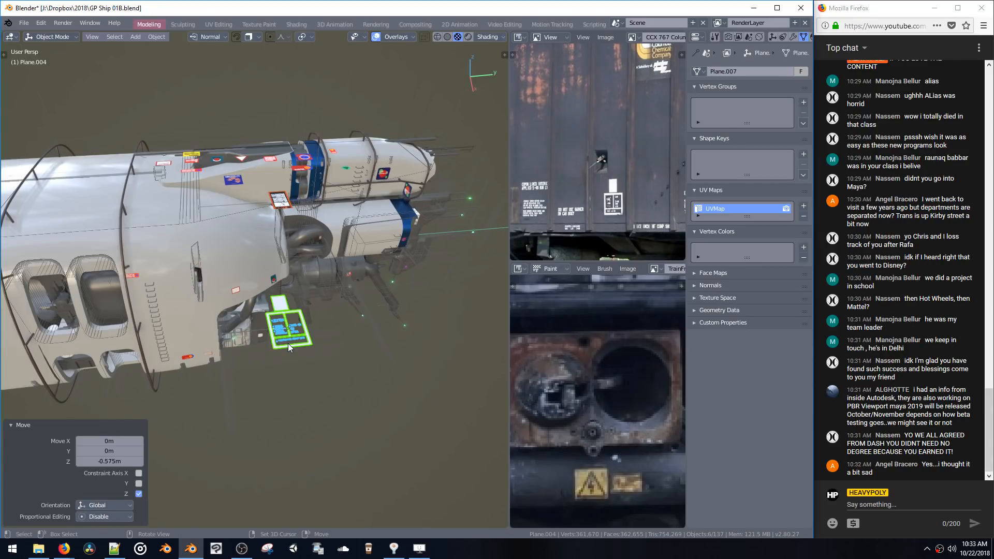
Shift the marking plate along X and raise it about 0.305 m along Z
middle_click_drag(290, 285, 347, 233)
key("KP_Decimal")
key("g")
key("x")
left_click(103, 277)
key("g")
key("z")
left_click(321, 191)
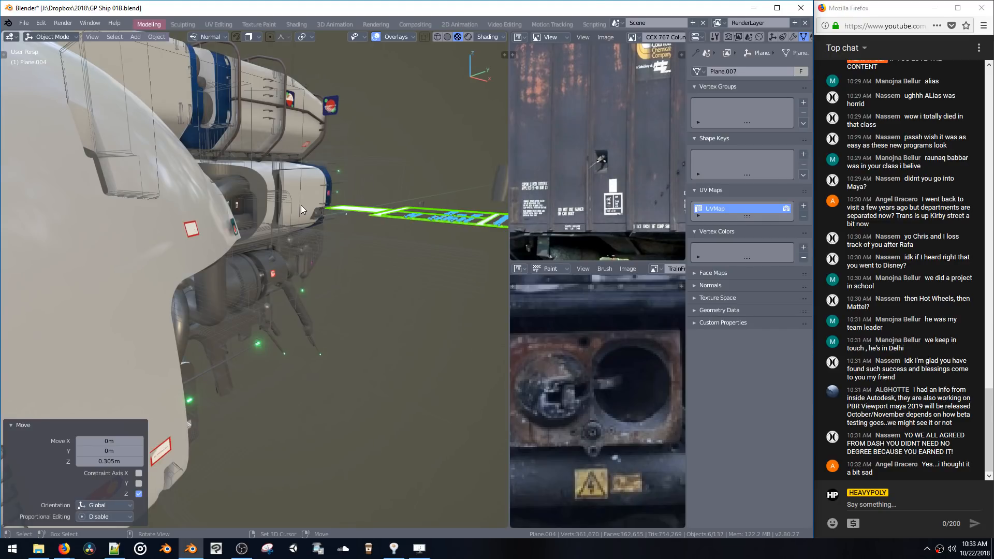
Select the small teal label with the red circle and move it in two small nudges onto the hull surface
left_click(232, 232)
key("KP_Decimal")
middle_click_drag(248, 236, 254, 205)
key("g")
left_click(147, 259)
key("g")
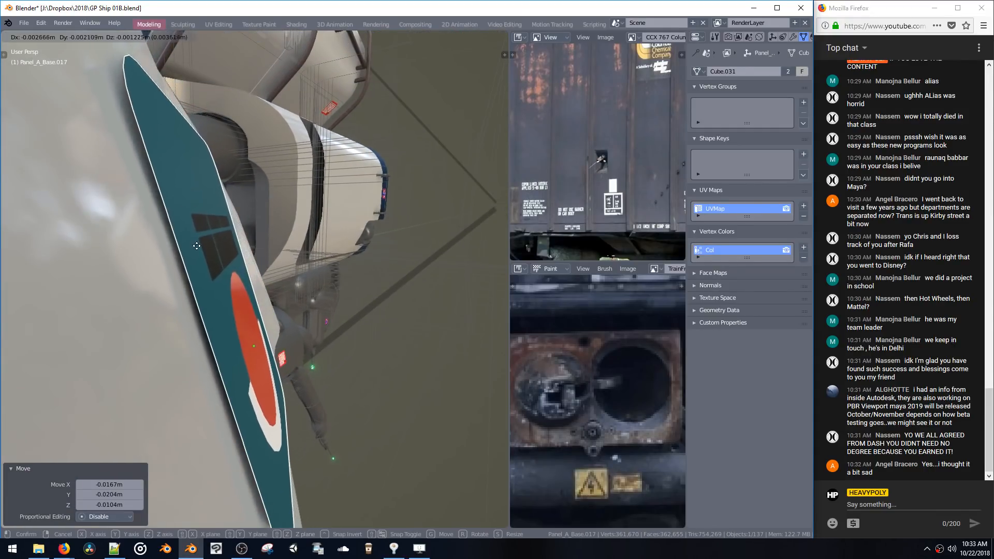
left_click(192, 257)
middle_click_drag(192, 257, 302, 393)
scroll(299, 320, "down", 5)
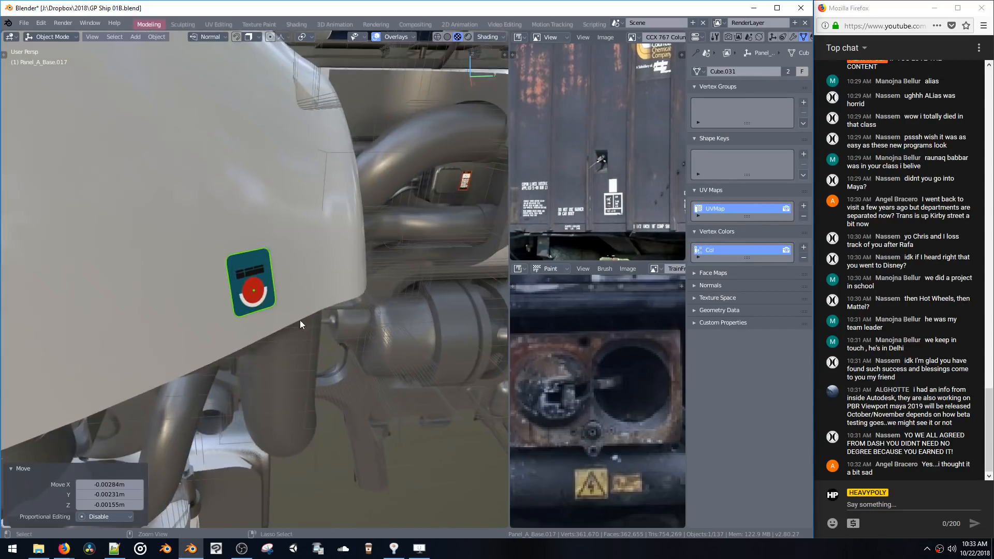
middle_click_drag(300, 320, 371, 157)
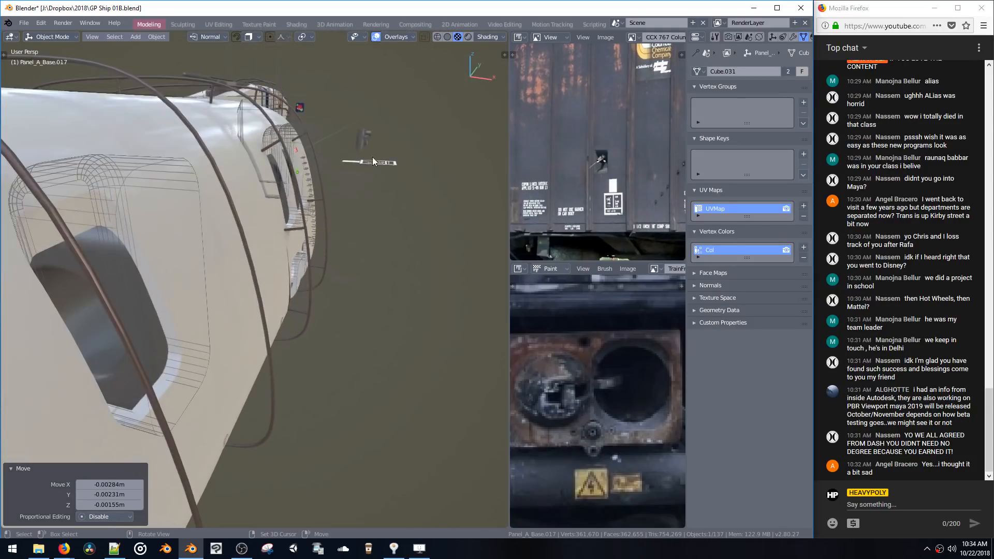
Select the marking plate with all its texts and make a linked duplicate about 0.861 m along X
left_click(377, 164)
left_click_drag(393, 166, 393, 166)
middle_click_drag(383, 176, 206, 159)
left_click_drag(205, 159, 307, 184)
middle_click_drag(281, 199, 258, 188)
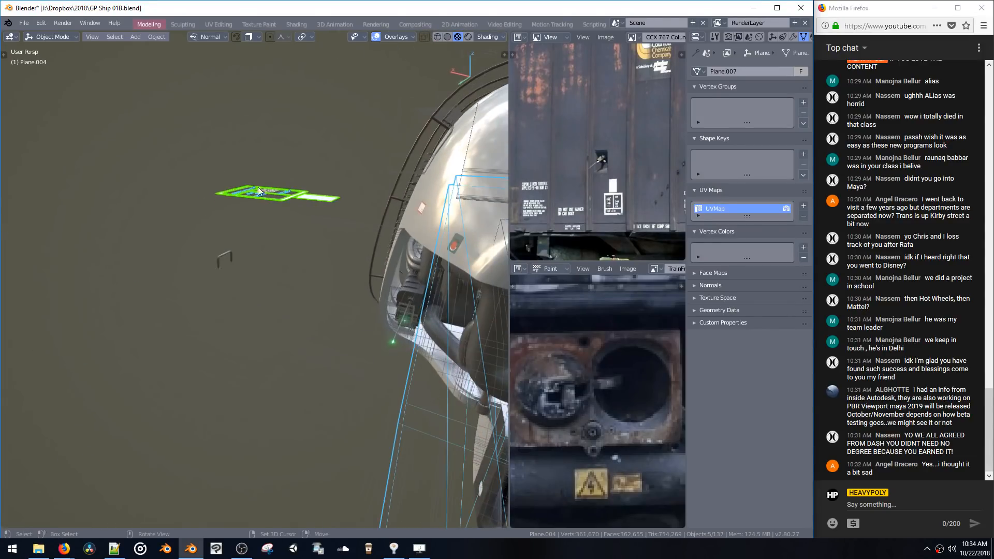
left_click_drag(199, 171, 320, 202)
middle_click_drag(302, 198, 362, 269)
key("alt+d")
key("x")
left_click(307, 304)
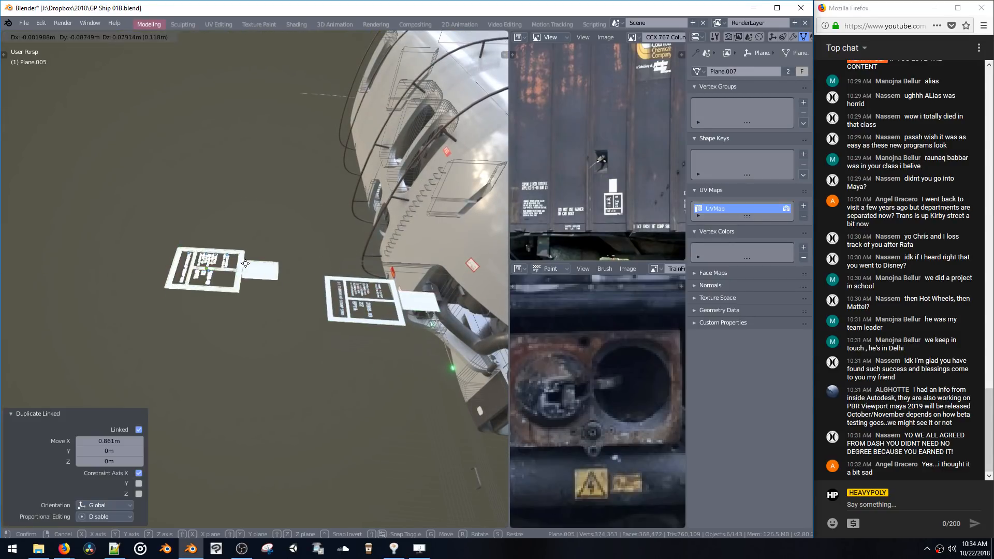
Turn the linked plate copy upright and move it about -1.38 m X, -1.15 m Y and -0.661 m Z onto the hull side
key("g")
key("y")
left_click(250, 161)
middle_click_drag(251, 161, 269, 242)
key("g")
left_click(195, 255)
key("KP_Decimal")
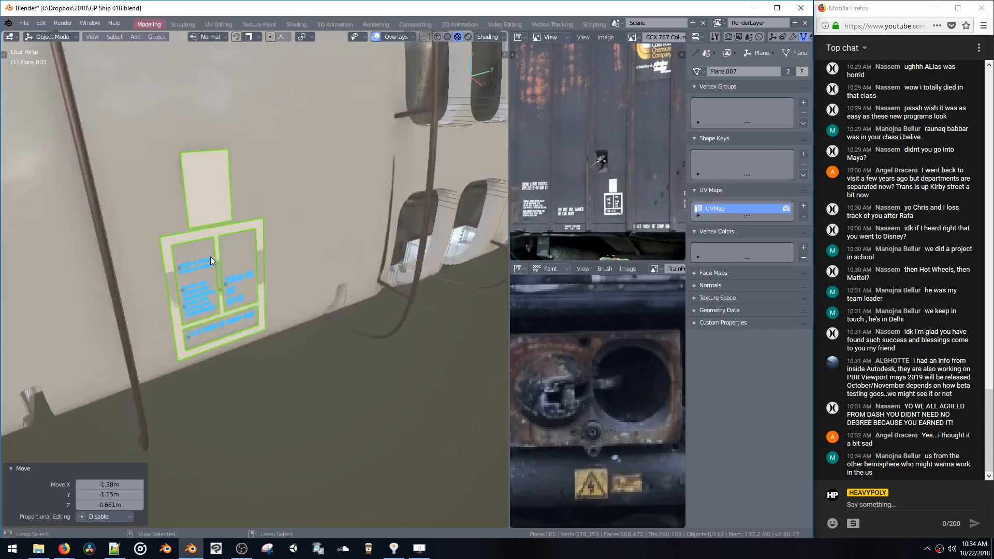
Scale the plate copy down by 0.211, then back up by 3.369 to judge its size on the hull
scroll(223, 300, "down", 4)
middle_click_drag(241, 354, 290, 394)
key("s")
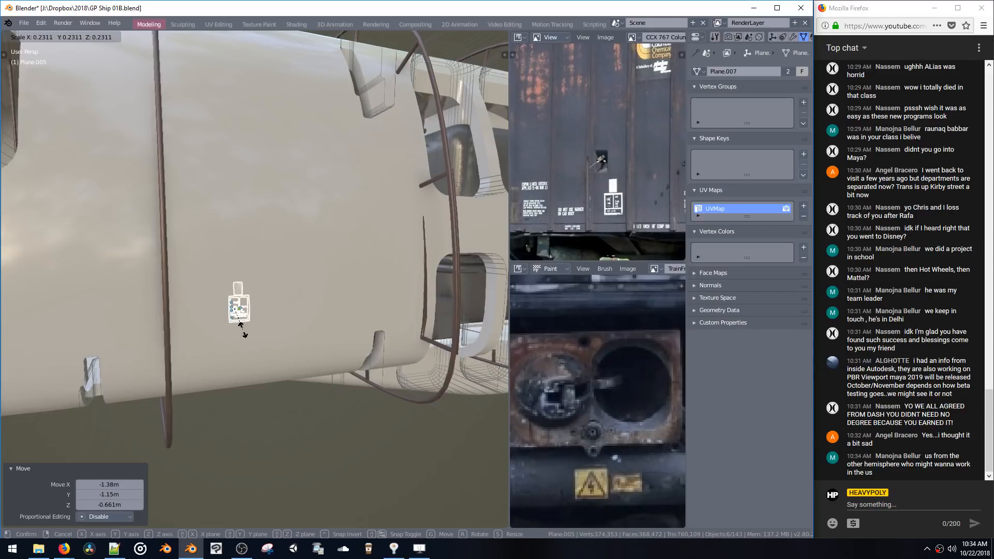
left_click(253, 318)
key("KP_Decimal")
scroll(267, 321, "down", 5)
key("s")
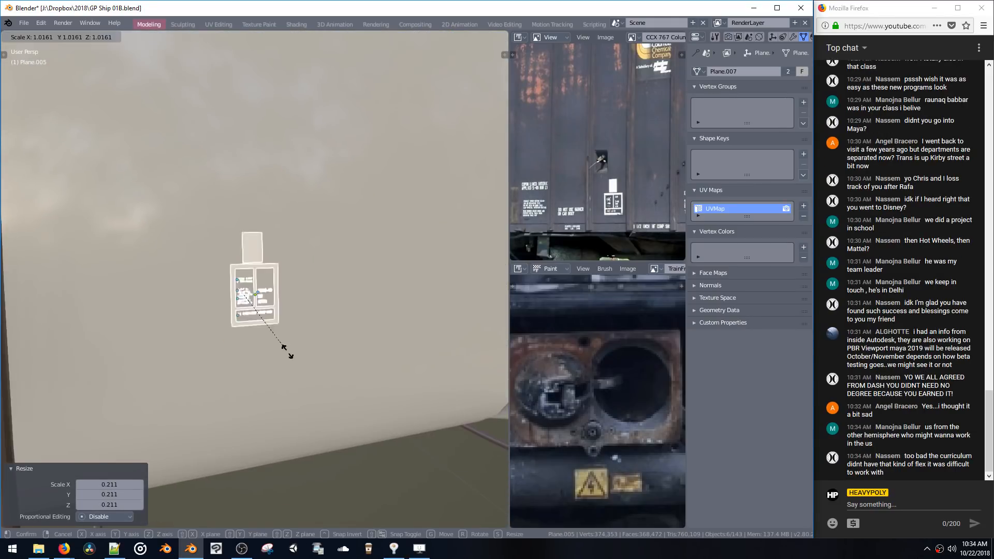
left_click(301, 372)
Nudge the plate copy along X against the hull surface and scale it by 0.591
middle_click_drag(296, 330, 294, 328)
key("g")
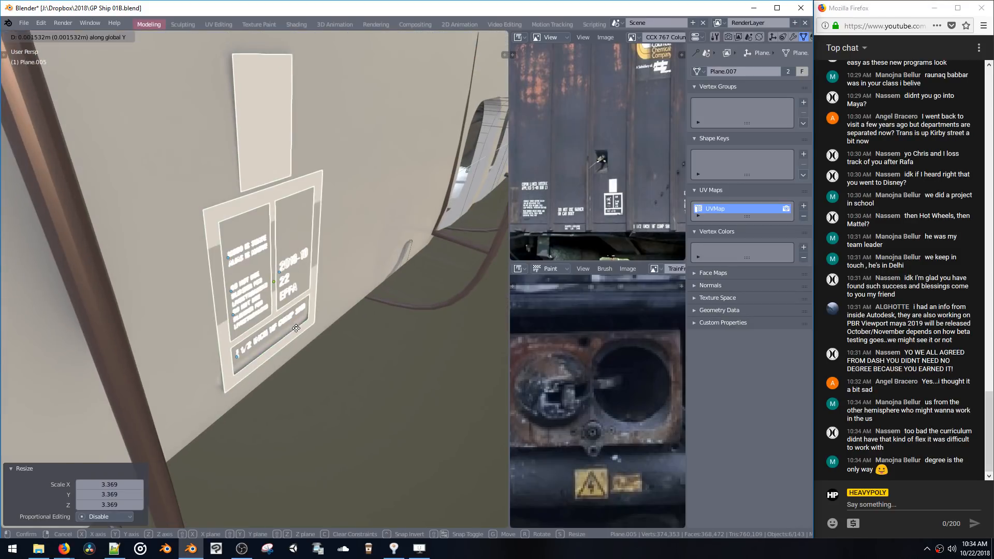
key("x")
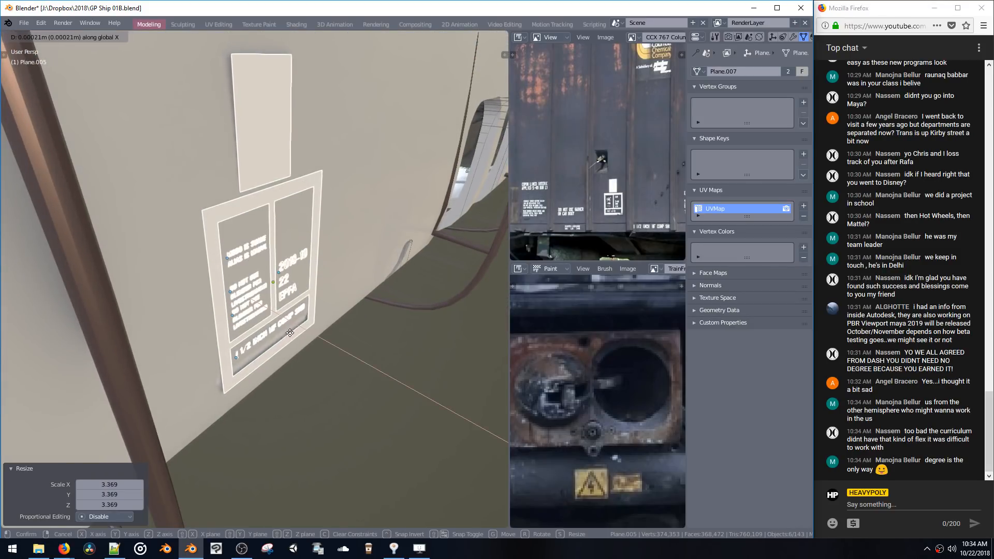
left_click(294, 319)
middle_click_drag(294, 319, 290, 404)
key("s")
left_click(277, 383)
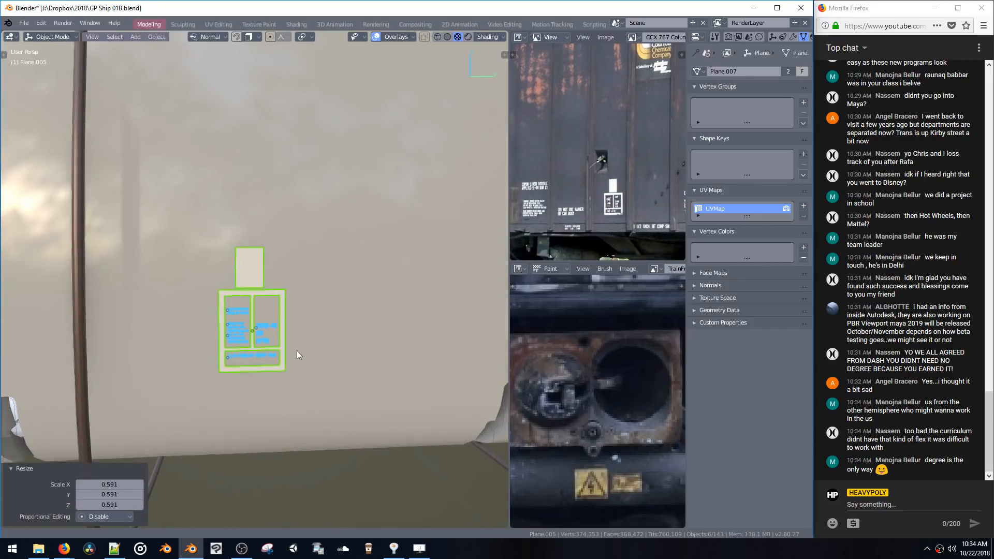
Slide the plate copy along the hull side about 0.65 m in Y, then about -0.234 m in Y
scroll(287, 342, "down", 8)
middle_click_drag(297, 316, 366, 319)
key("g")
key("y")
left_click(402, 328)
key("g")
key("x")
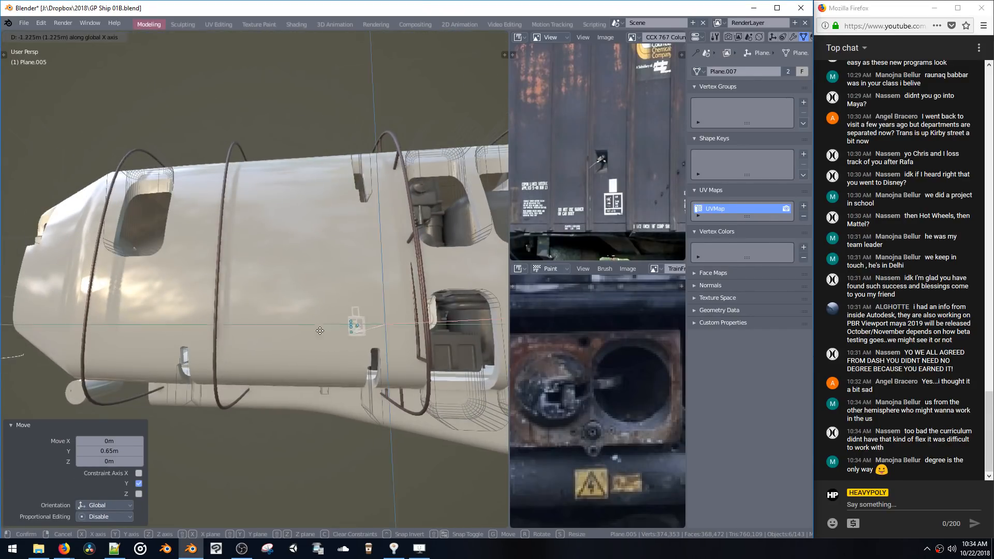
key("y")
left_click(316, 338)
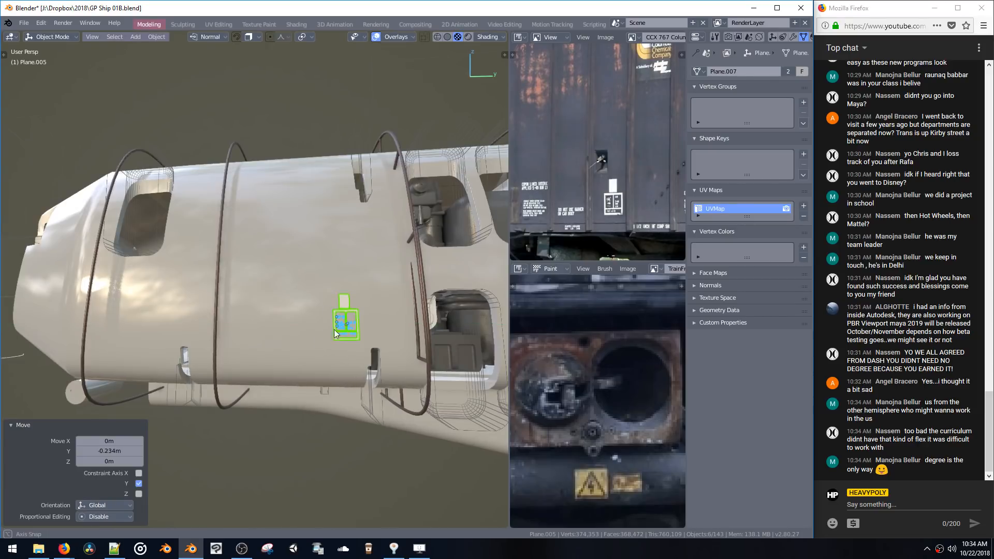
Duplicate the rounded window cutter's geometry on the hull side and move the copy -0.616 m in Z
middle_click_drag(334, 329, 365, 365)
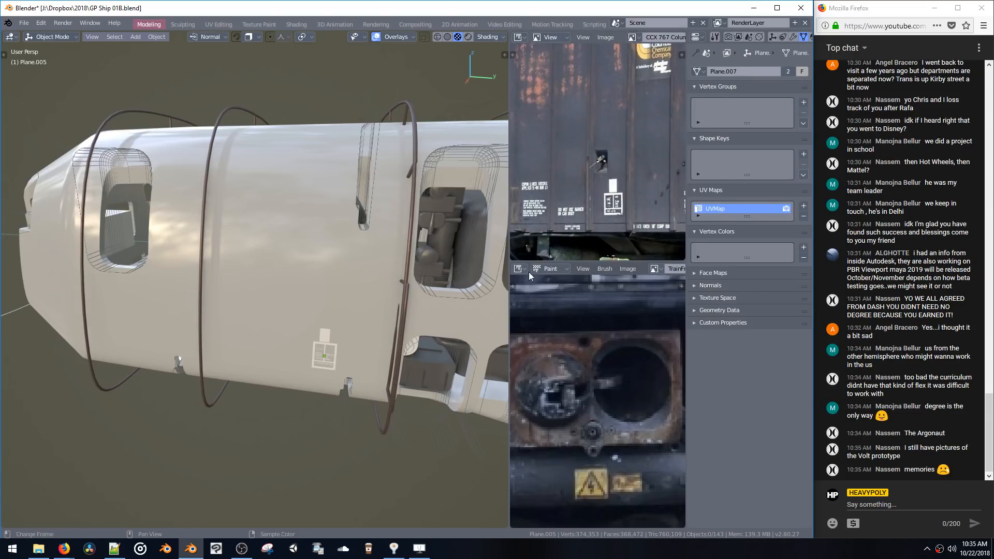
middle_click_drag(375, 293, 313, 355)
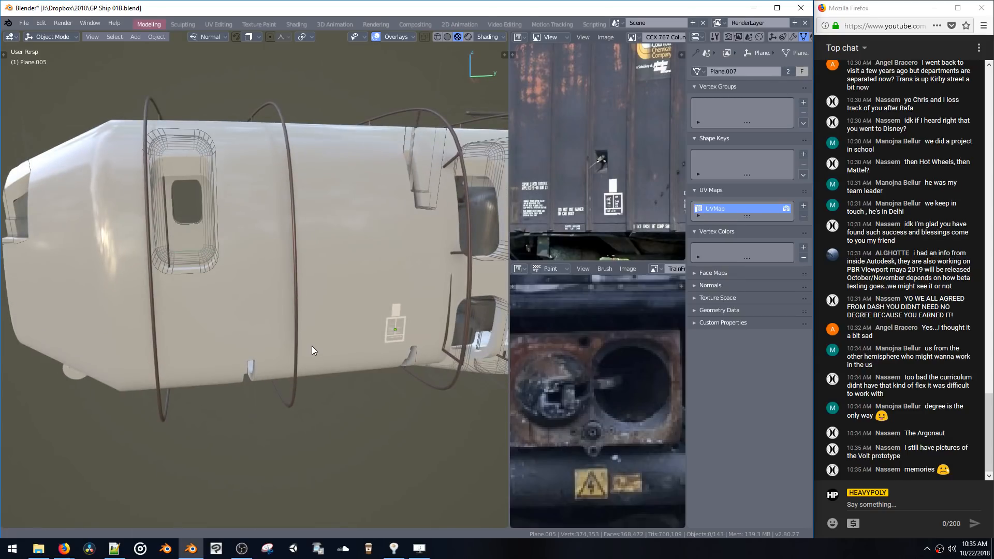
scroll(305, 332, "up", 4)
left_click(199, 279)
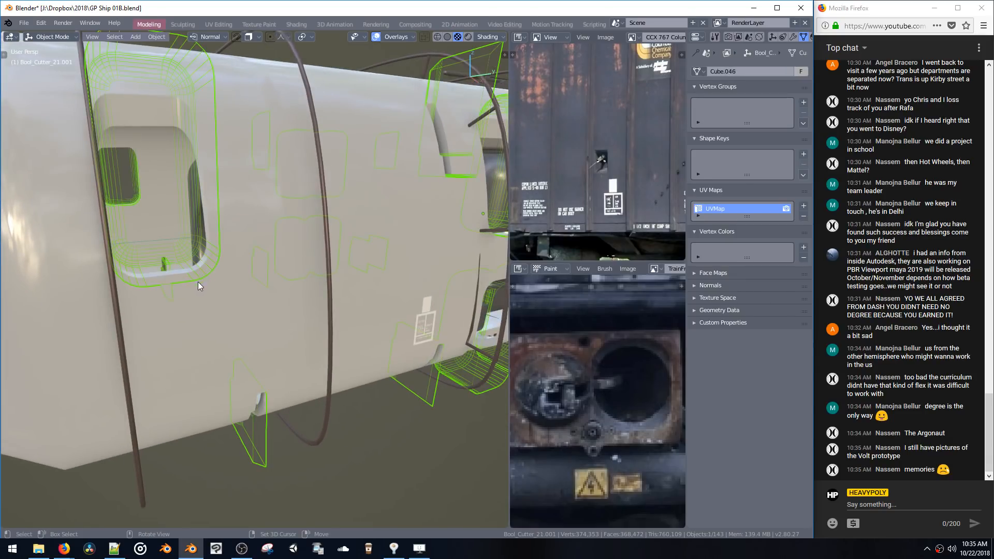
key("Tab")
left_click(222, 259)
key("ctrl+l")
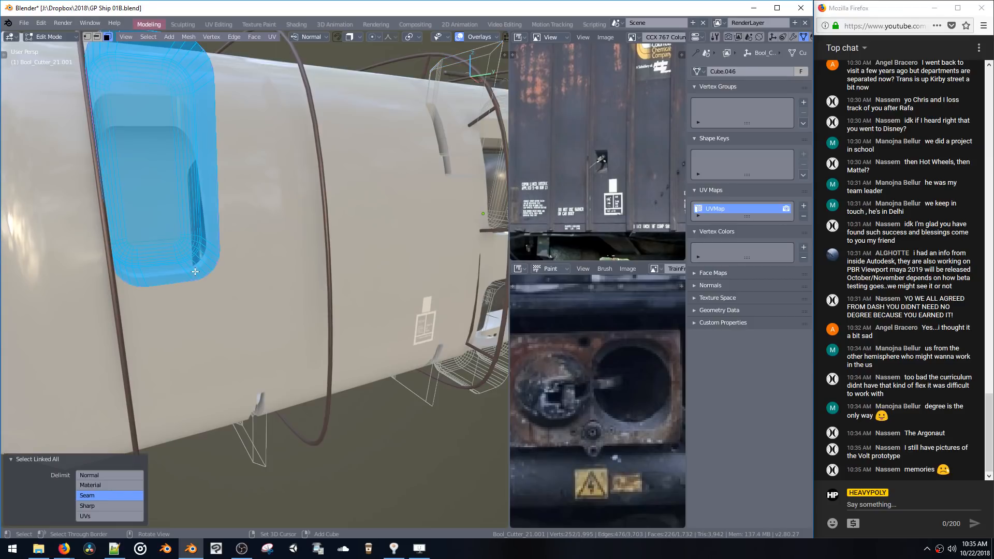
key("g")
key("z")
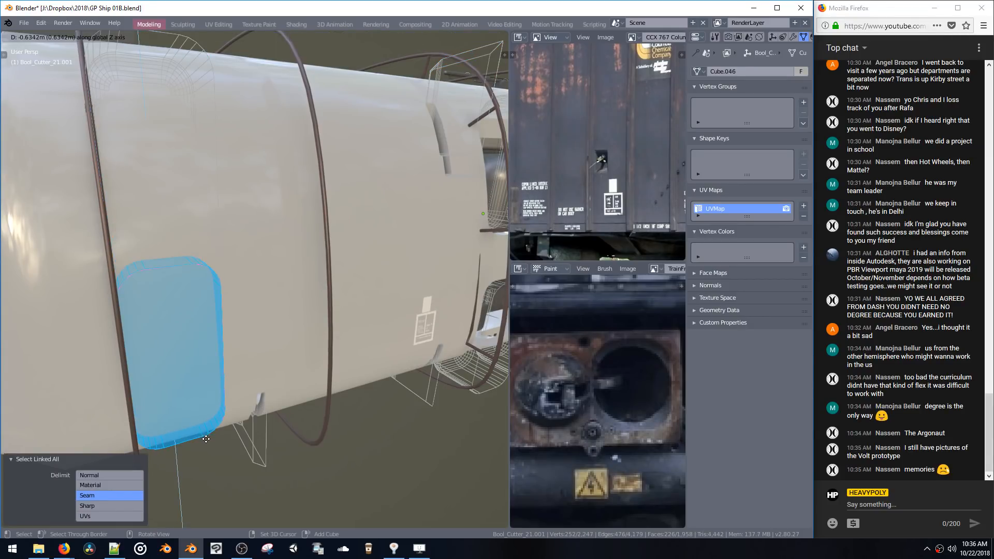
left_click(207, 451)
Move the duplicated window cutter 0.869 m in Y and scale it by 0.457
key("g")
key("y")
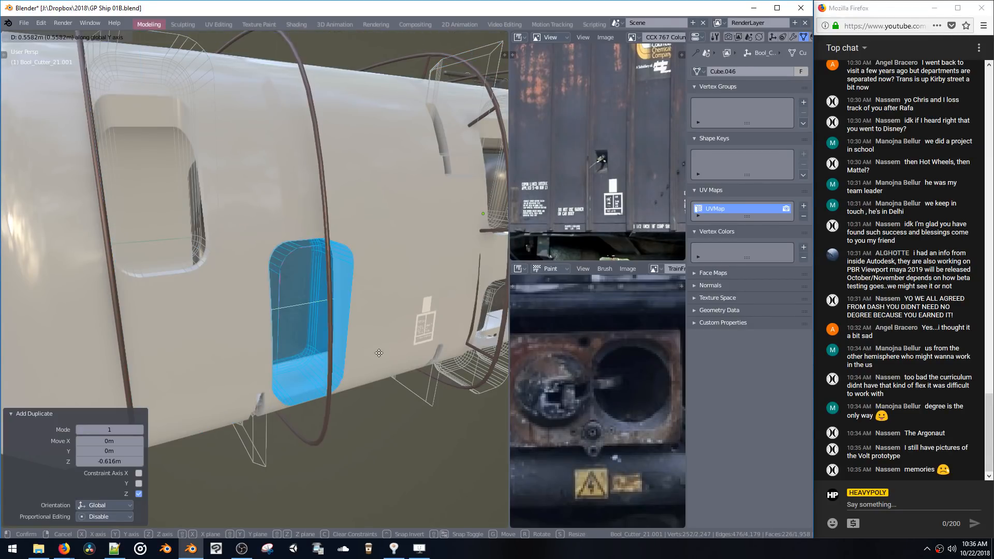
left_click(383, 369)
key("s")
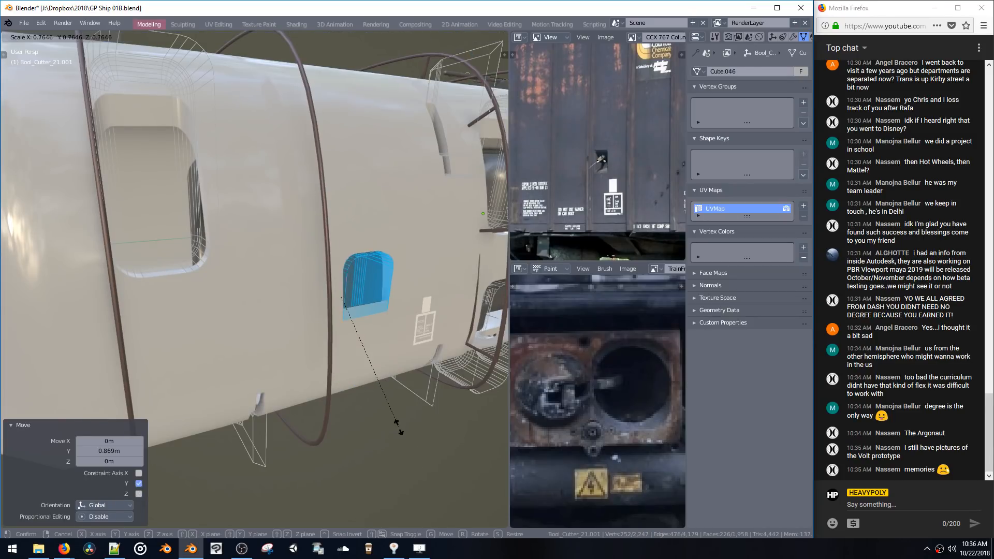
left_click(378, 347)
Move the small cutter copy 0.13 m in X so it cuts into the hull beside the marking plate
key("g")
key("z")
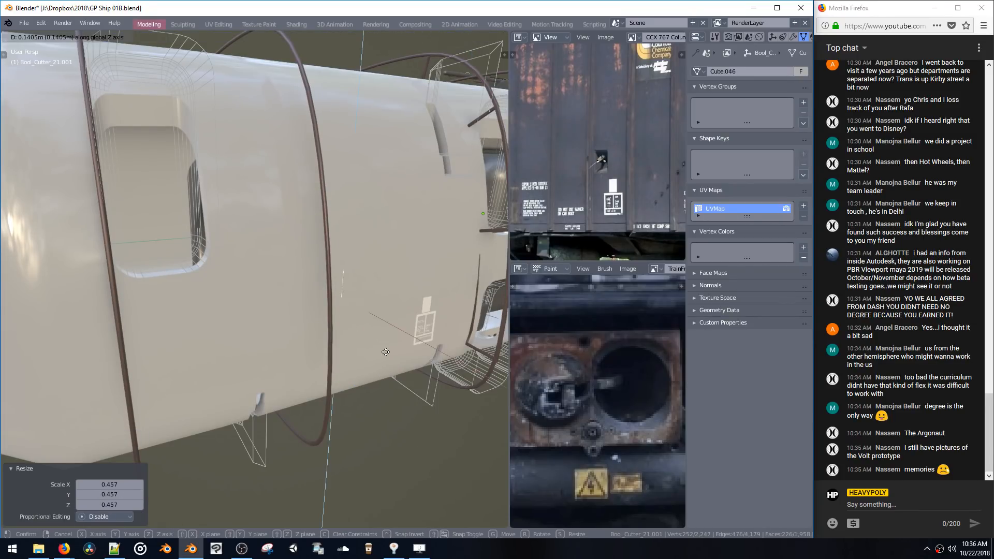
key("x")
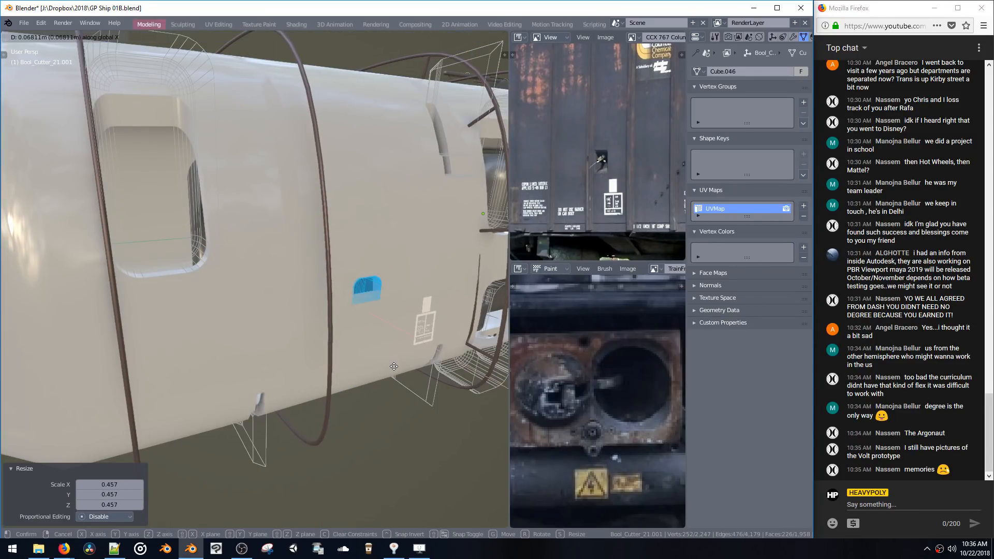
left_click(396, 372)
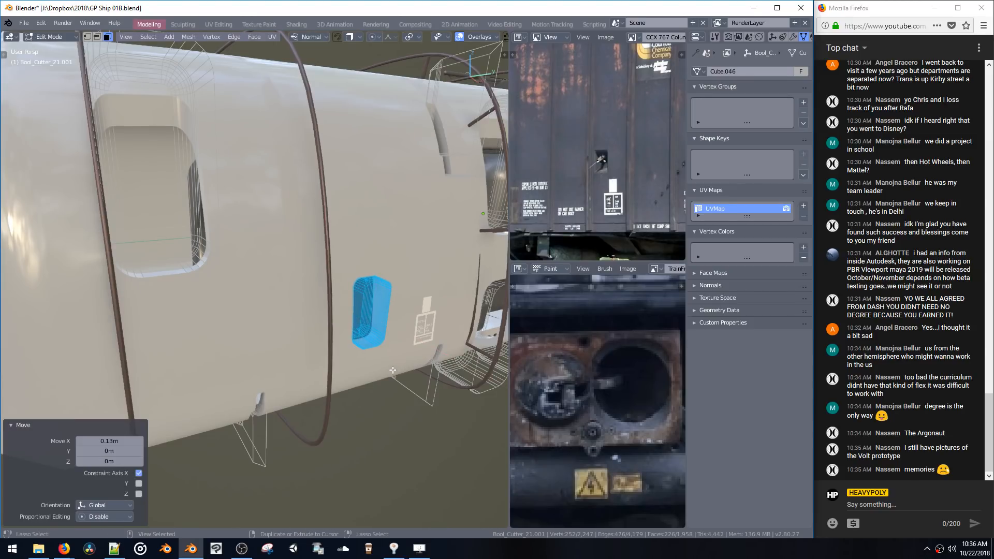
Lower the small cutter copy in Z onto the hull's lower edge, leave Edit Mode and deselect everything
key("KP_Decimal")
middle_click_drag(397, 372, 282, 446)
key("g")
key("z")
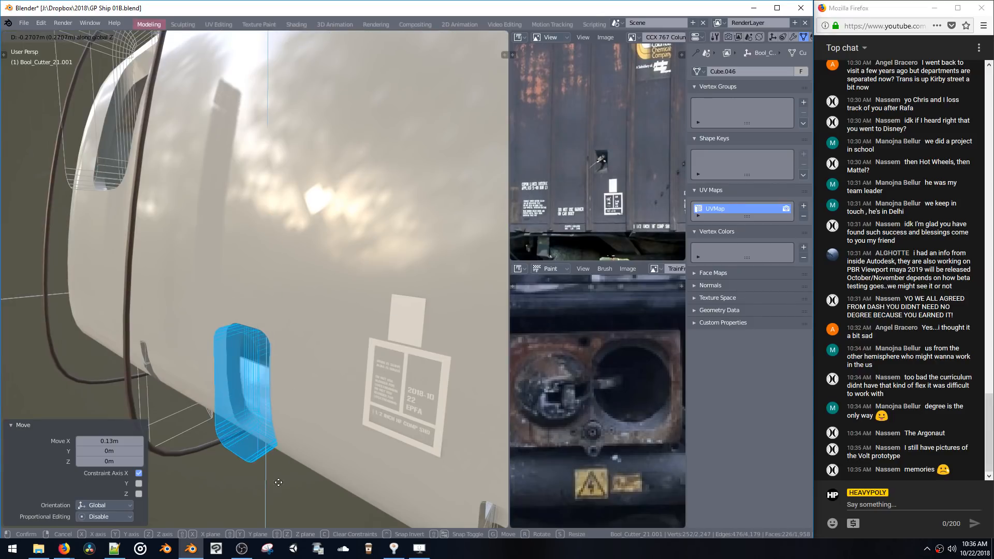
left_click(303, 447)
middle_click_drag(303, 447, 318, 416)
middle_click_drag(317, 386, 307, 273)
key("space")
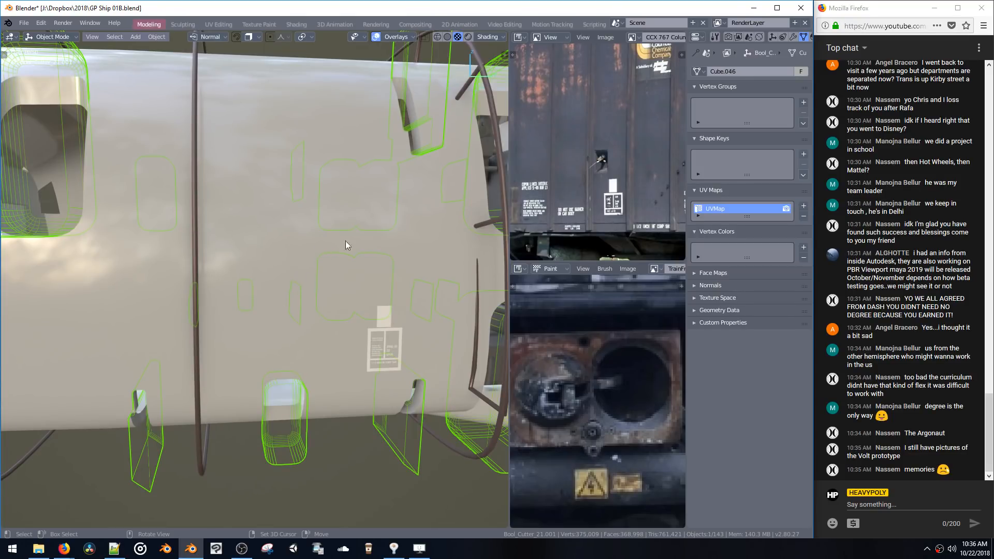
middle_click_drag(356, 282, 332, 313)
key("alt+a")
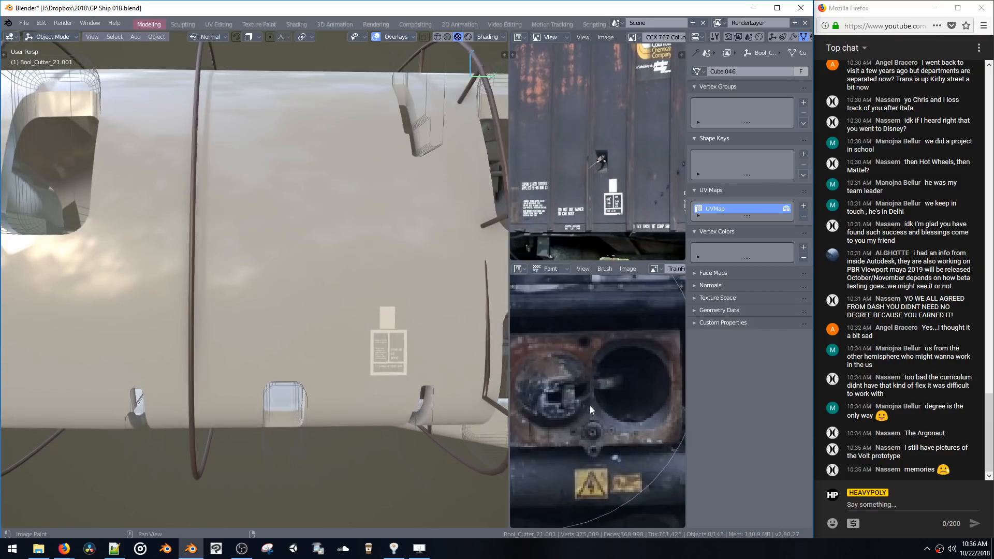
Select the whole horizontal cylinder below the nose lamp assembly and stretch it along X by 1.214
middle_click_drag(592, 409, 592, 375)
scroll(593, 375, "down", 1)
middle_click_drag(298, 291, 269, 355)
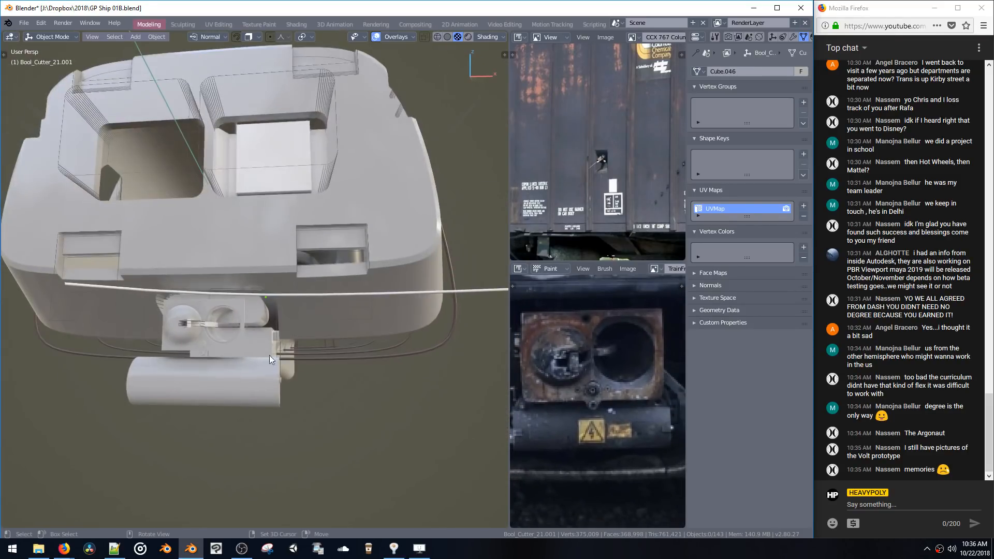
left_click(254, 388)
key("Tab")
key("ctrl+l")
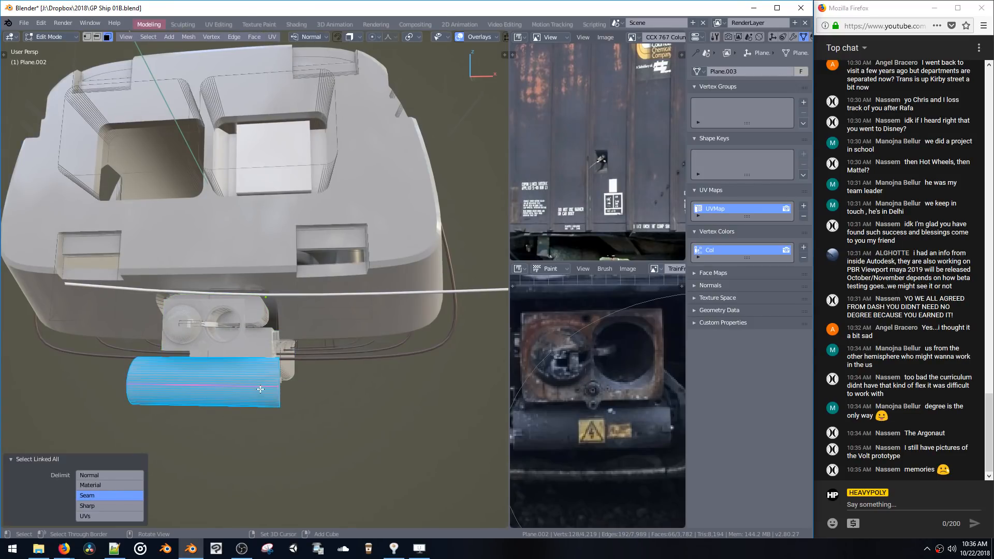
key("s")
key("x")
left_click(304, 407)
Scale the stretched cylinder uniformly by 0.859 and fine-tune its size
key("s")
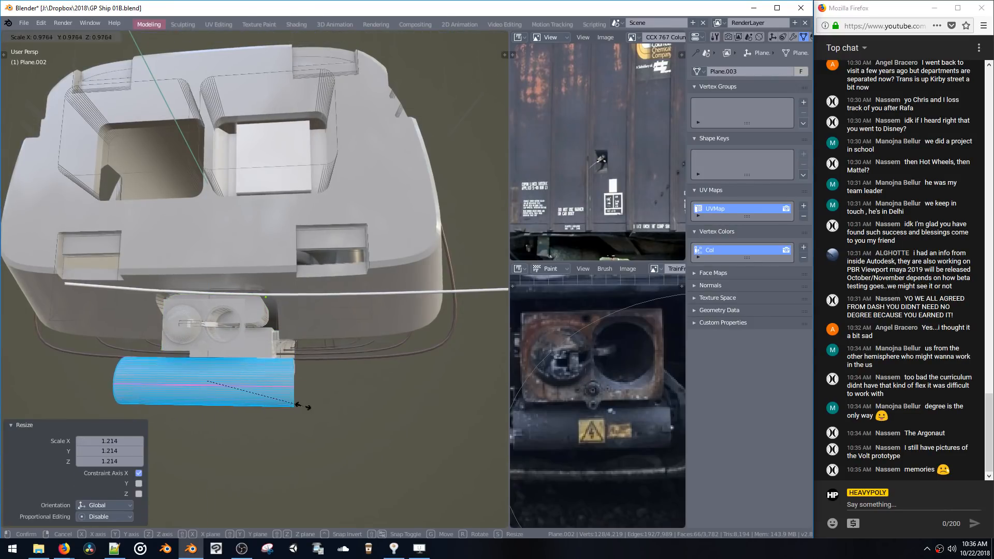
left_click(295, 405)
key("s")
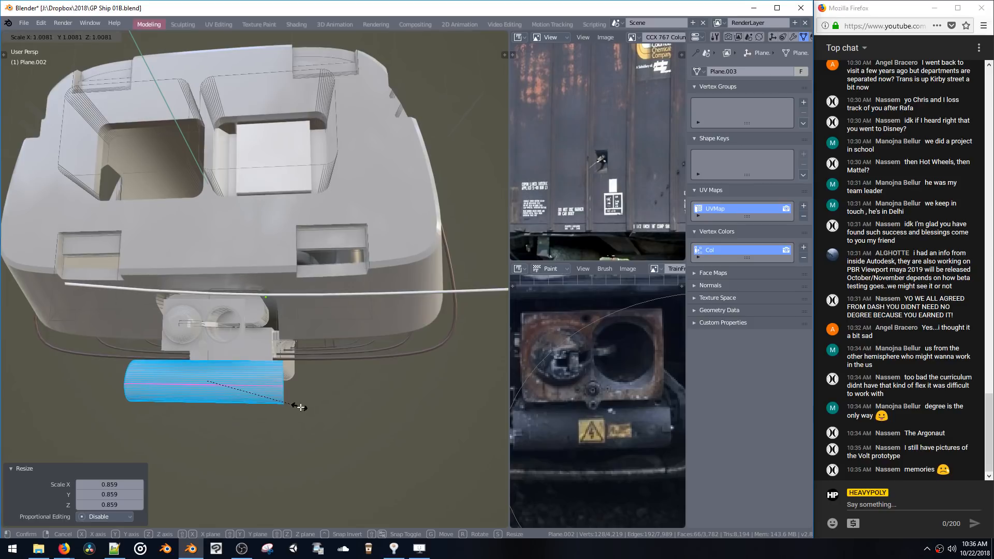
left_click(301, 407)
Try shifting the cylinder in Z and Y under the lamp plate, then undo the moves and keep its reduced scale
middle_click_drag(300, 407, 345, 373)
key("g")
key("z")
left_click(300, 381)
key("g")
key("y")
left_click(340, 380)
key("ctrl+z")
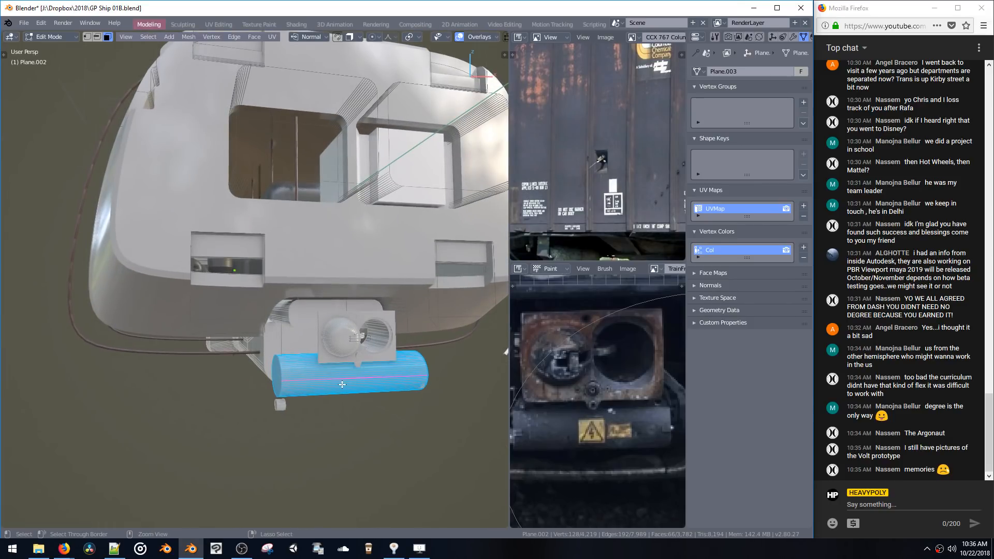
key("ctrl+z")
key("ctrl+z")
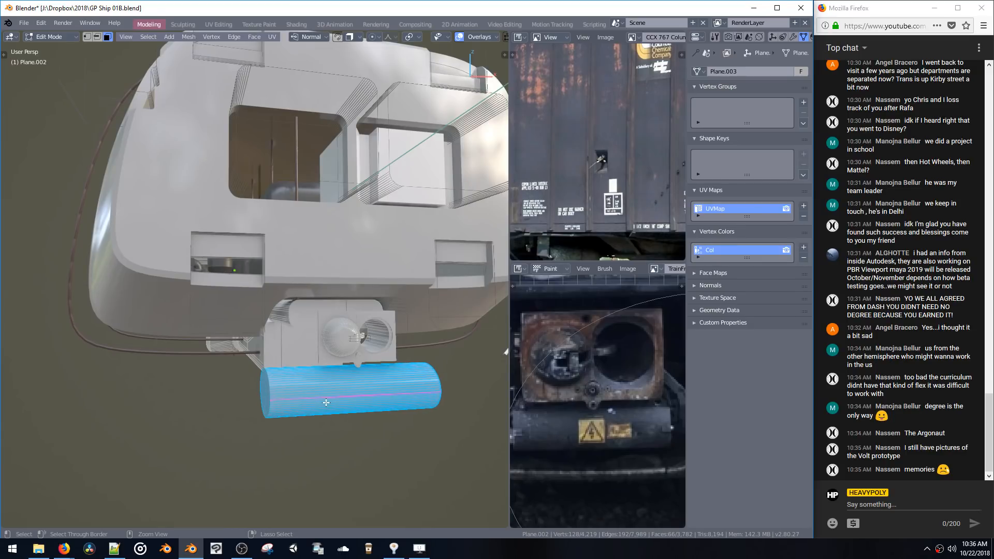
key("ctrl+shift+z")
Select the cylinder together with its small end stubs, scale them together and move them 0.0458 m in Z
middle_click_drag(327, 402, 275, 395)
left_click_drag(207, 393, 437, 479)
middle_click_drag(386, 445, 315, 373)
key("s")
left_click(310, 420)
key("g")
key("z")
left_click(288, 424)
key("KP_Decimal")
scroll(304, 401, "down", 1)
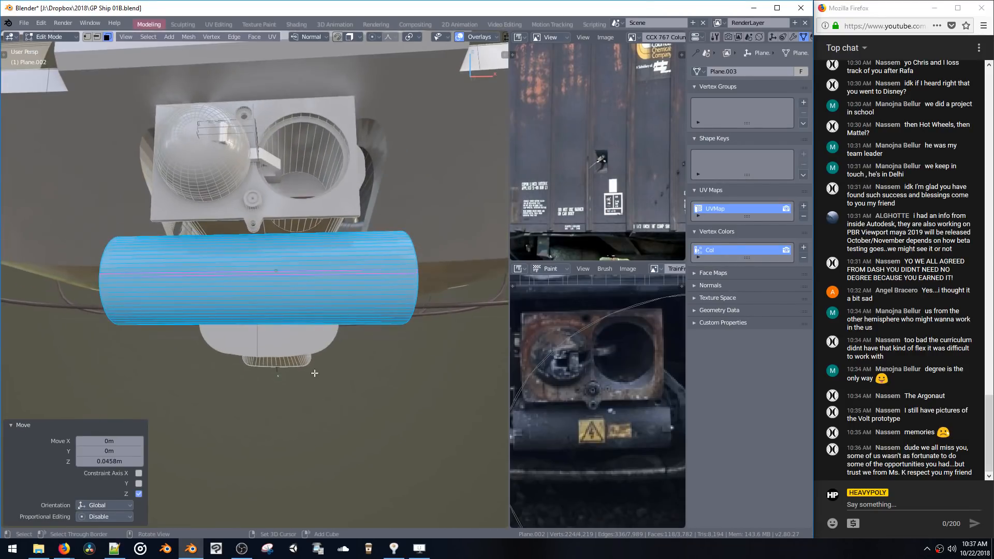
Select only the main cylinder body, stretch it along X by 1.193 and fine-tune its length along X
left_click(293, 314)
key("ctrl+l")
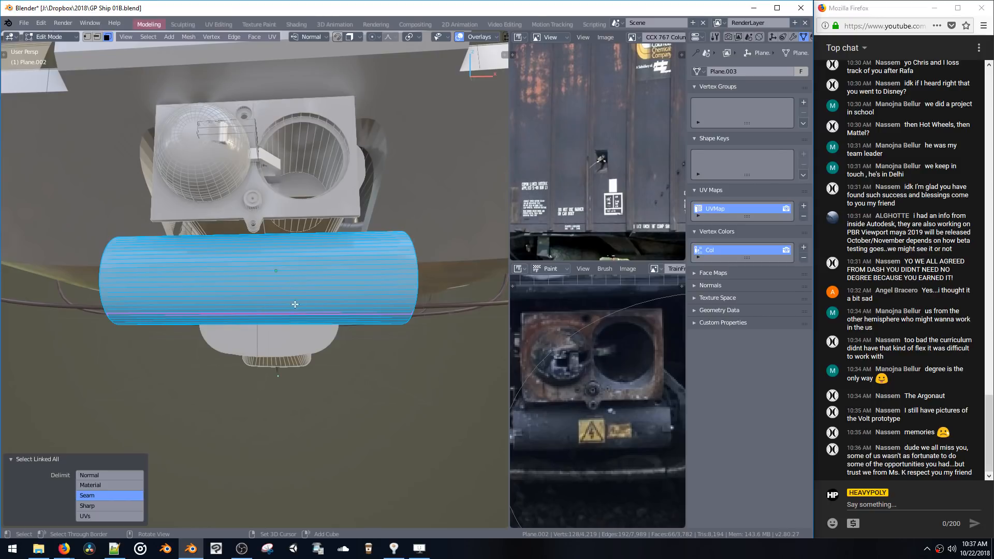
key("s")
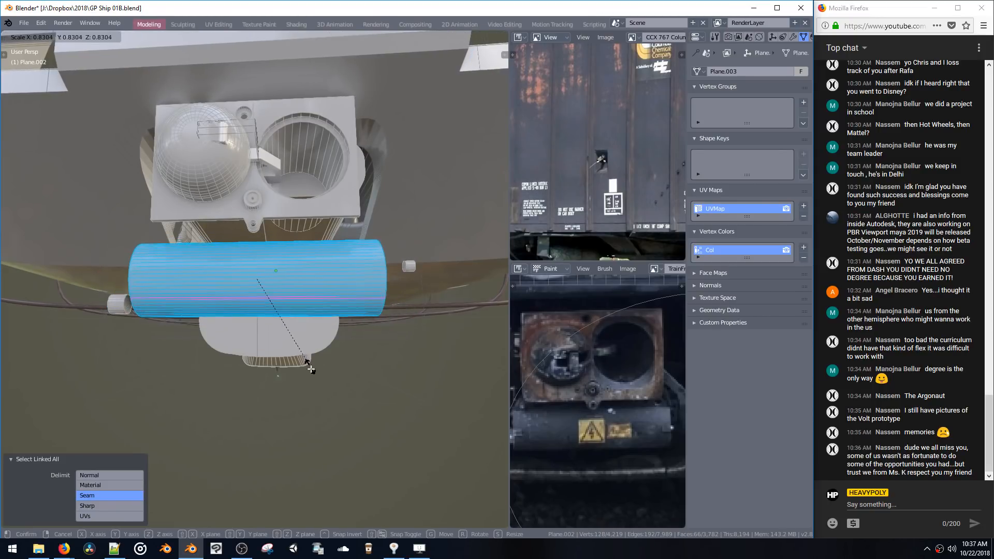
key("x")
left_click(344, 373)
mouse_move(344, 373)
middle_mouse_down()
mouse_move(309, 380)
mouse_move(351, 361)
middle_mouse_up()
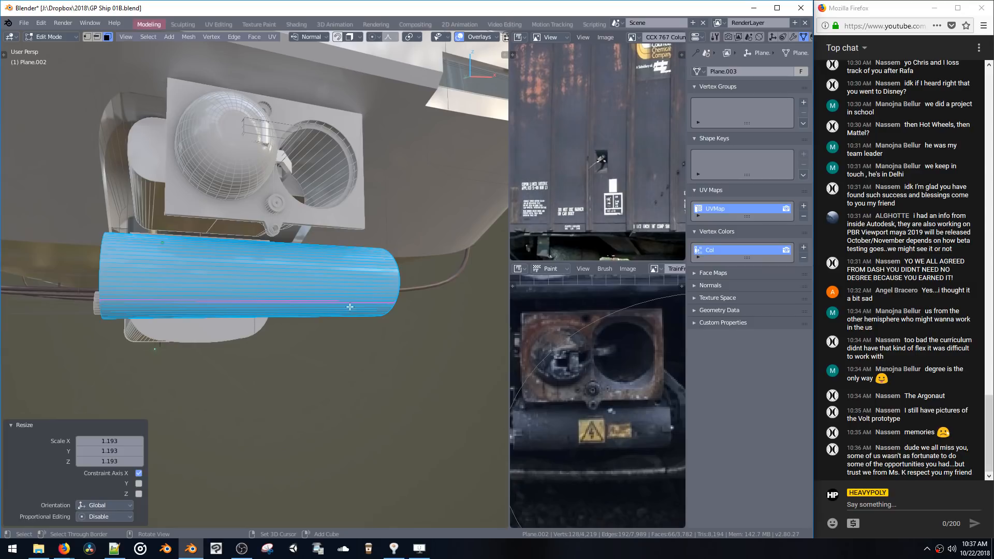
middle_click_drag(350, 307, 415, 352)
key("s")
key("x")
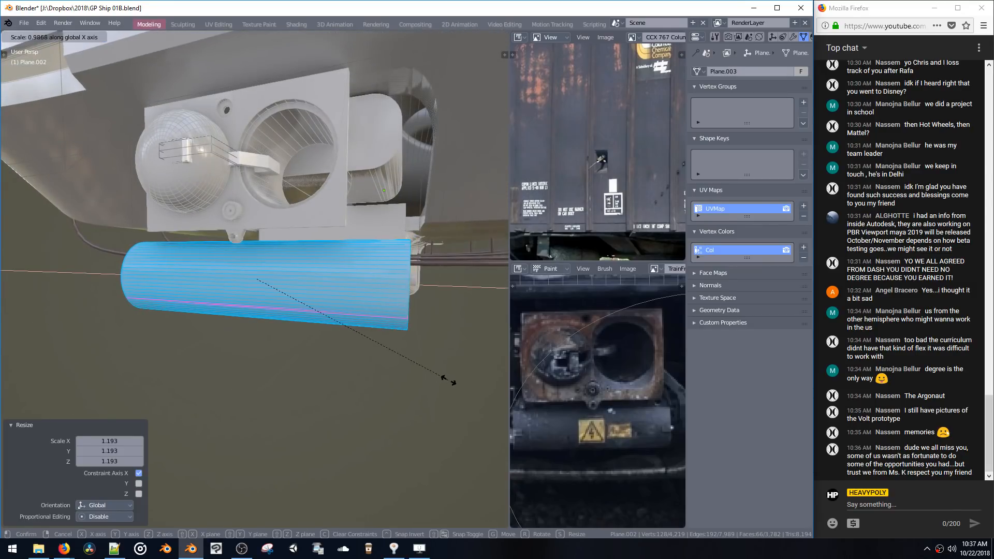
left_click(448, 381)
Select the outer faces of both small stubs on the cylinder's ends and try to bevel them
middle_click_drag(448, 380, 346, 337)
left_click(192, 339)
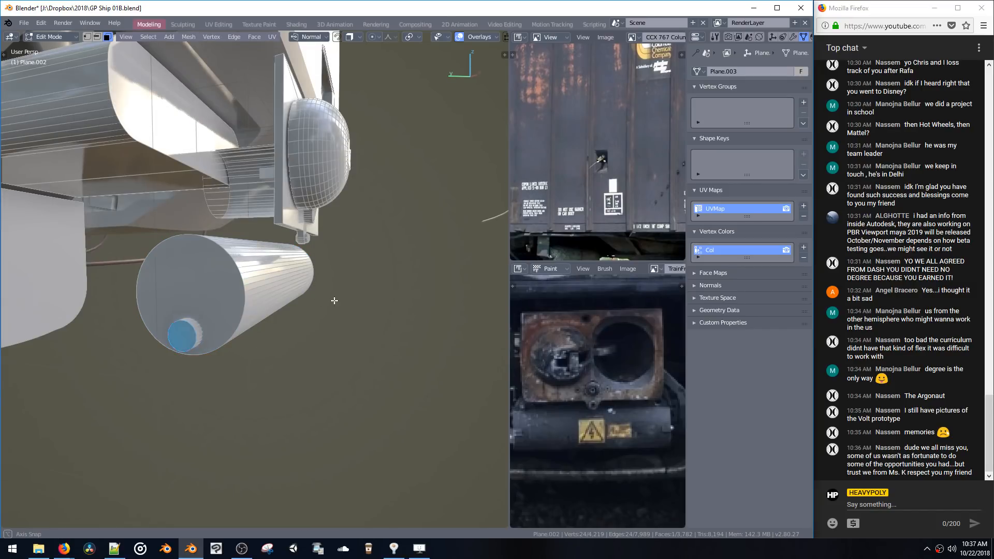
middle_click_drag(335, 301, 222, 282)
left_click(392, 319, "shift")
middle_click_drag(392, 319, 365, 336)
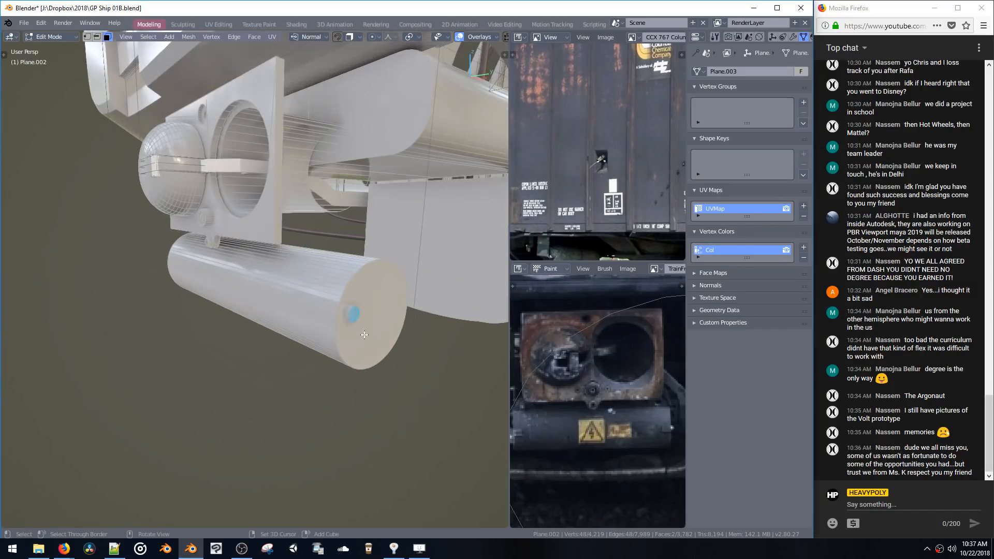
key("ctrl+b")
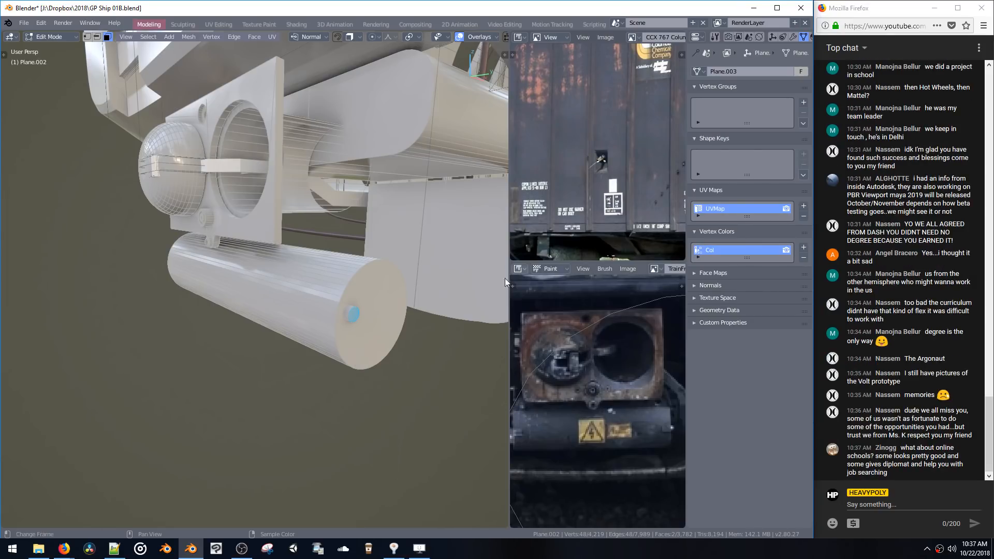
Add two loop cuts around the main cylinder, one at its centre and one slightly further along +X
middle_click_drag(410, 332, 349, 339)
key("ctrl+l")
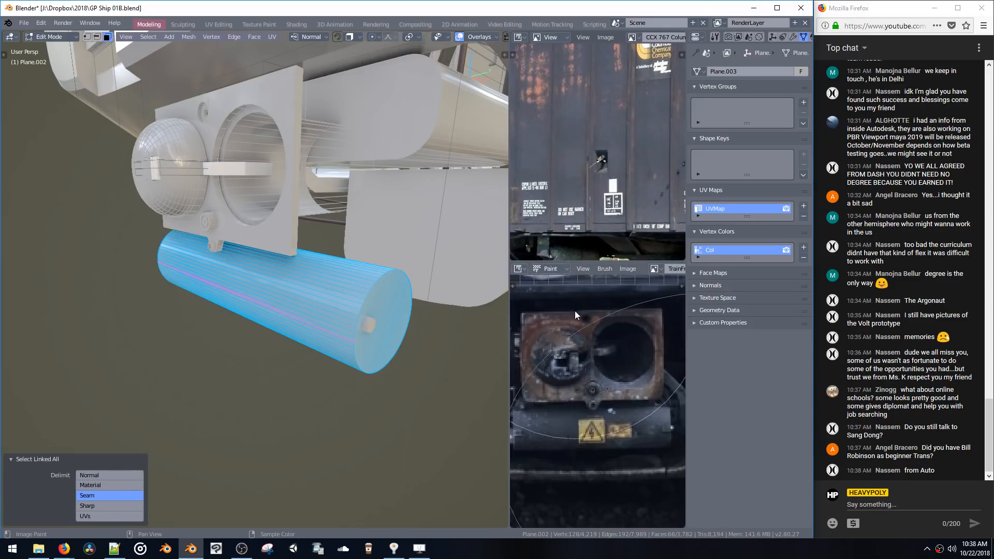
middle_click_drag(393, 336, 256, 277)
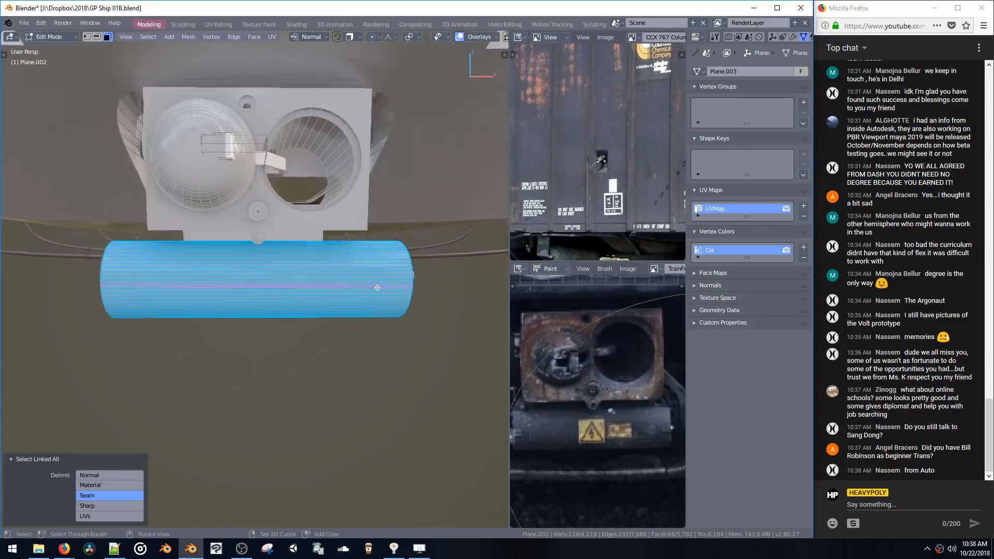
key("ctrl+r")
double_click(263, 284)
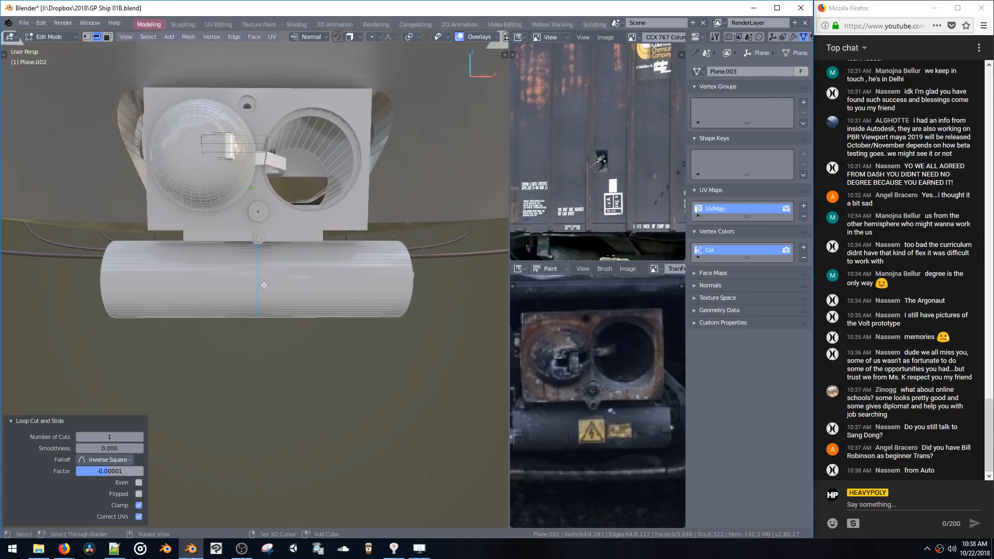
key("ctrl+r")
left_click(311, 286)
left_click(290, 289)
Select the rectangular patch of front faces between the two new loops on the cylinder
key("3")
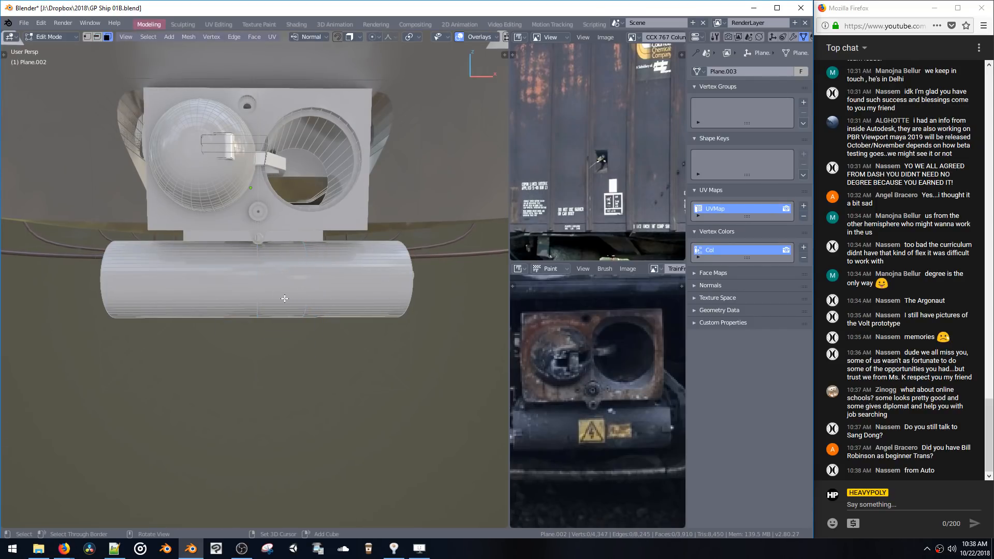
left_click(288, 295)
left_click(284, 262, "ctrl+shift")
left_click(284, 258, "ctrl+shift")
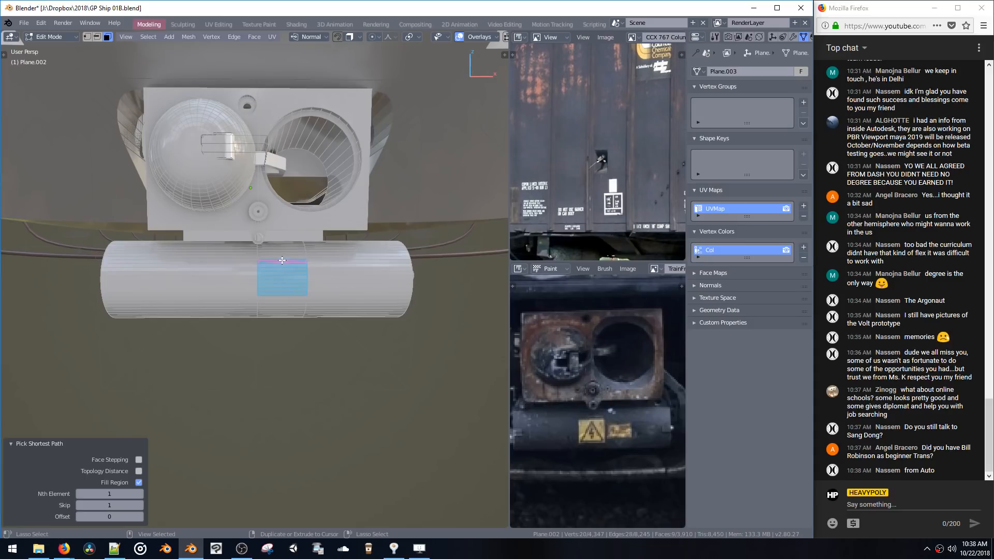
Give the selected label patch on the cylinder its own copy of the Glossy material and remove the spare original slot
middle_click_drag(284, 262, 297, 280)
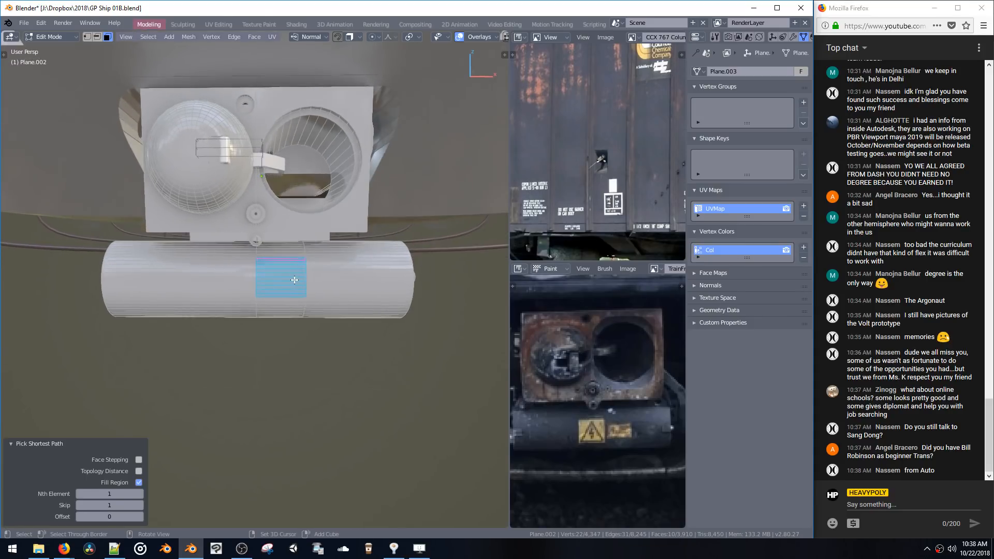
key("shift+v")
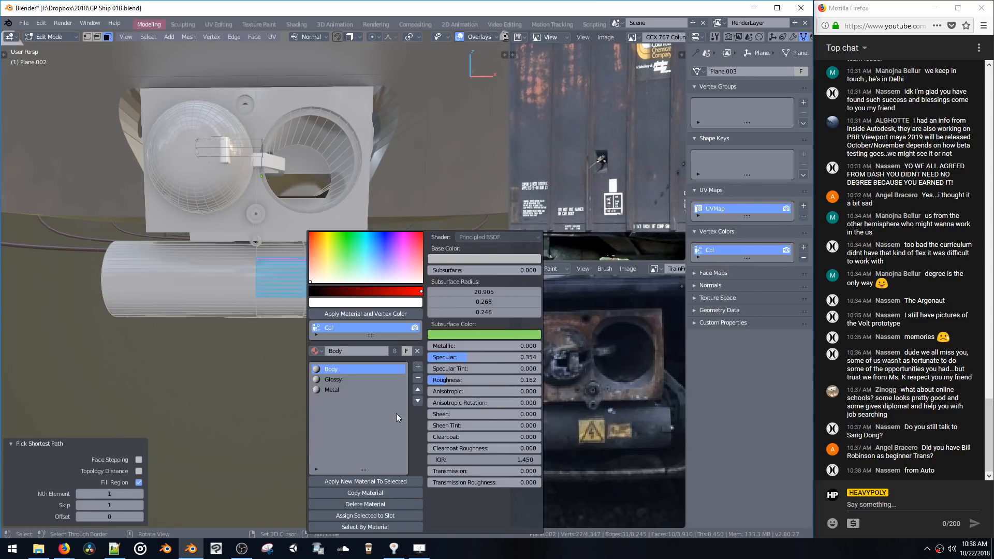
left_click(418, 367)
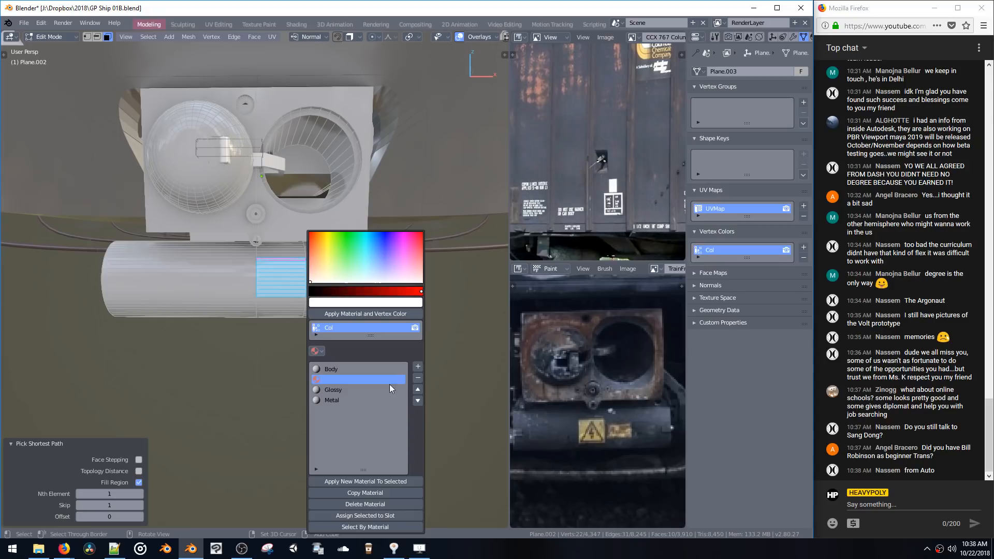
left_click(317, 351)
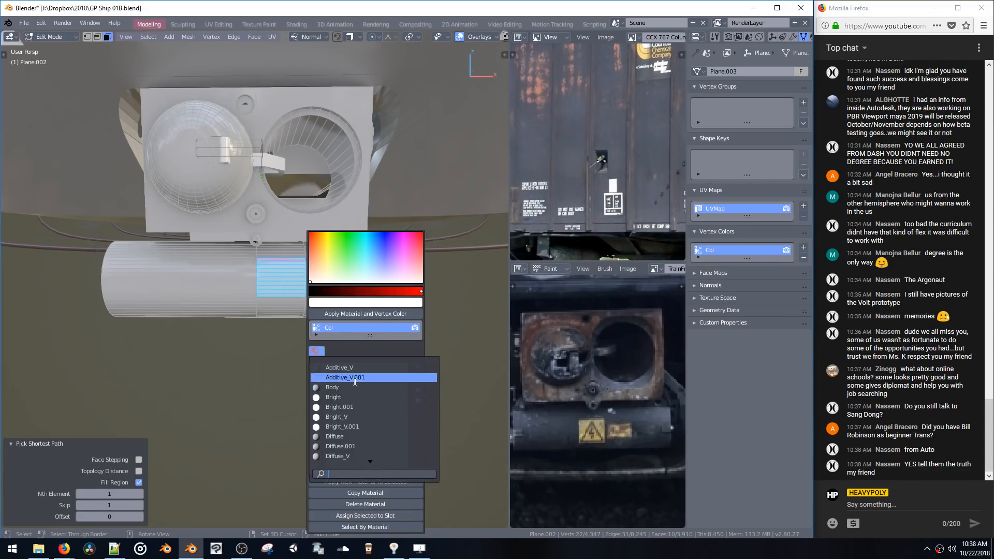
type("gloss")
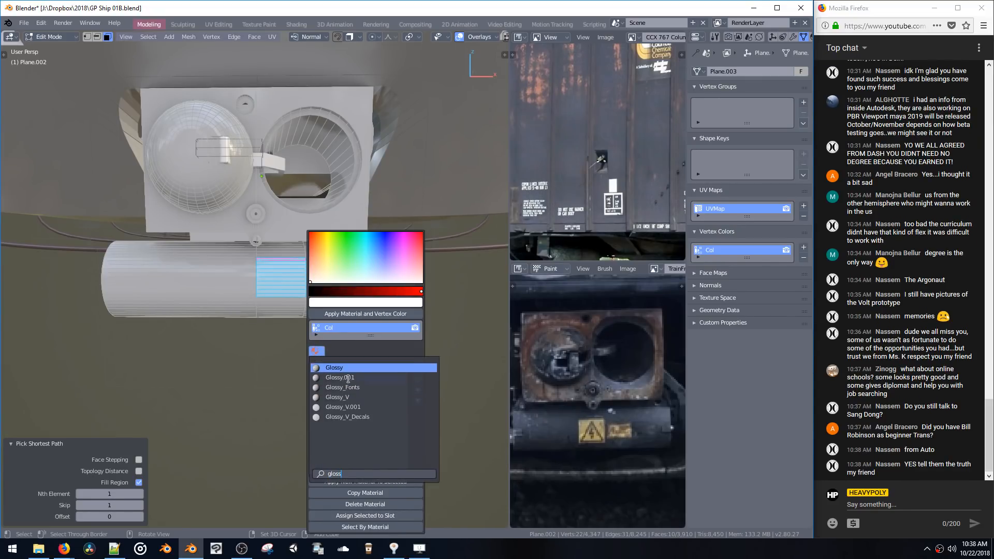
left_click(340, 368)
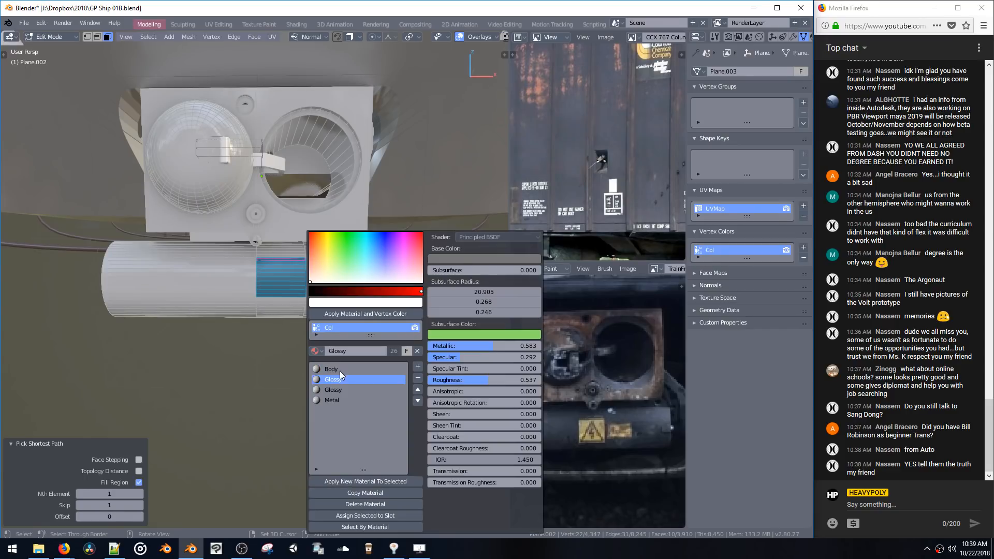
left_click(353, 493)
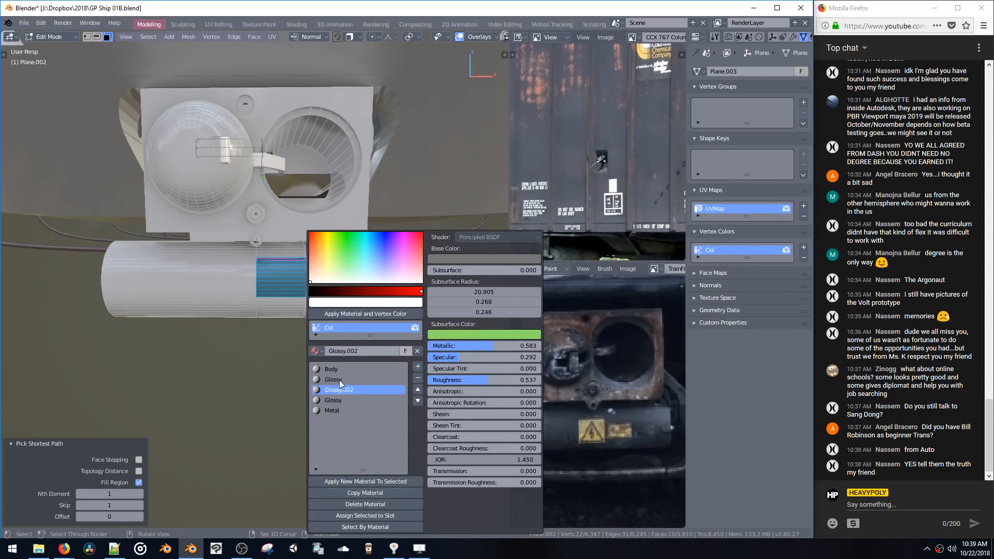
left_click(418, 379)
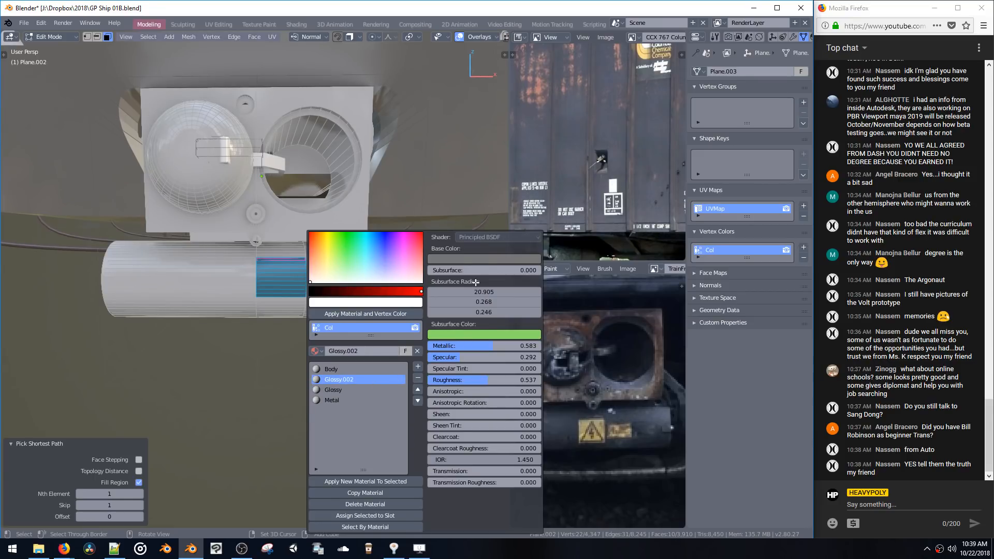
Set the label material's base color to yellow (R 0.737, G 0.594, B 0.003) and Metallic to 0
left_click(474, 259)
left_click(446, 104)
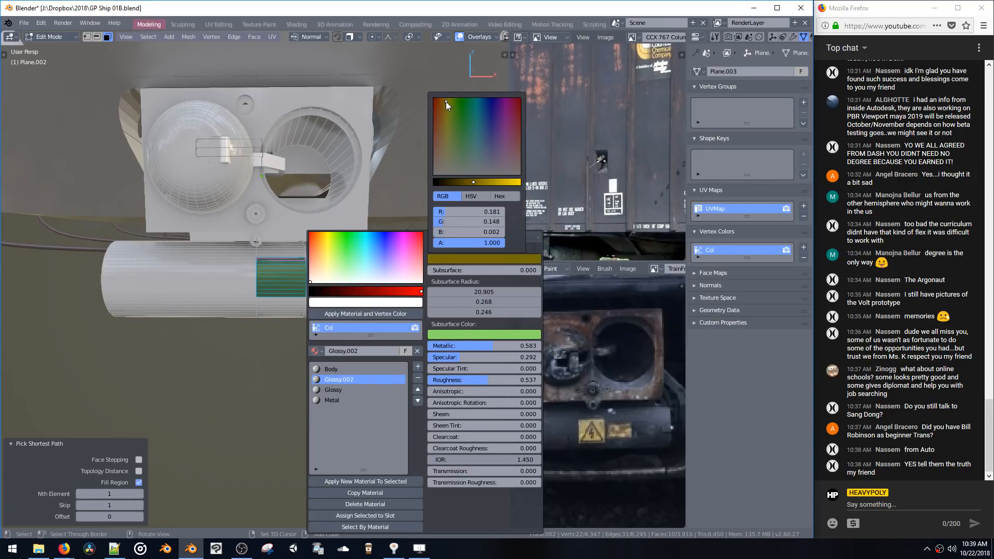
left_click_drag(474, 182, 510, 183)
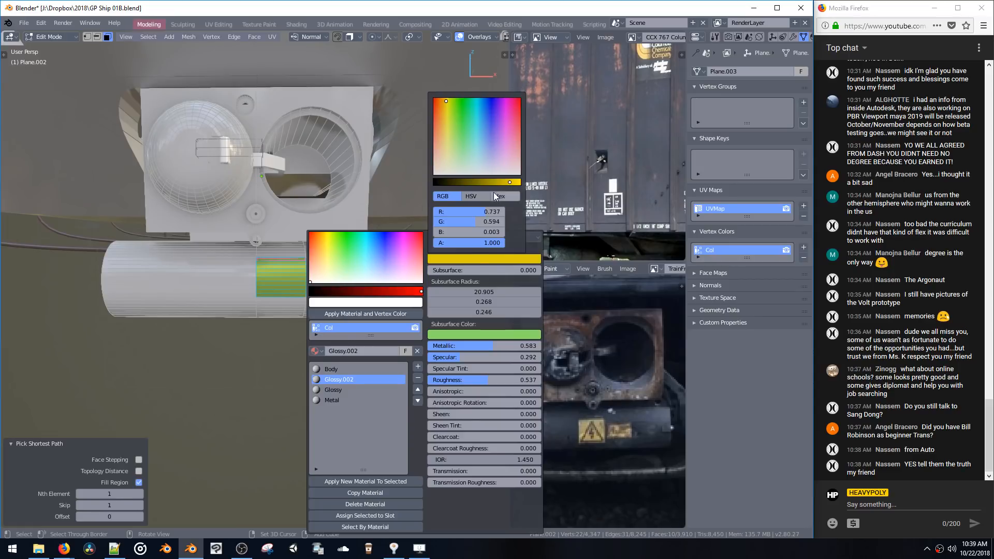
left_click_drag(462, 347, 362, 349)
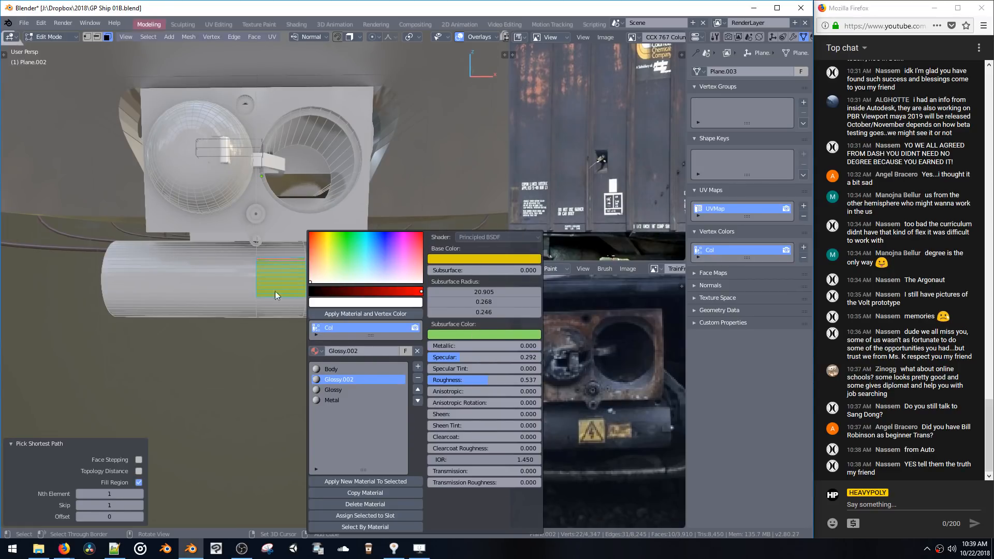
Select every face sharing the cylinder body's material, and reselect only the linked cylinder
left_click(338, 280)
middle_click_drag(339, 282, 330, 282)
key("ctrl+space")
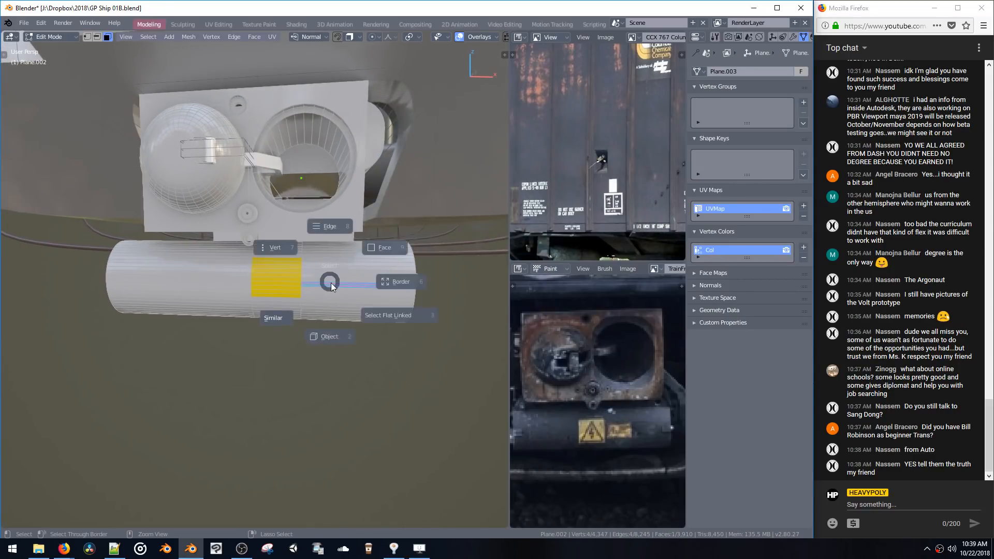
left_click(279, 318)
left_click(273, 320)
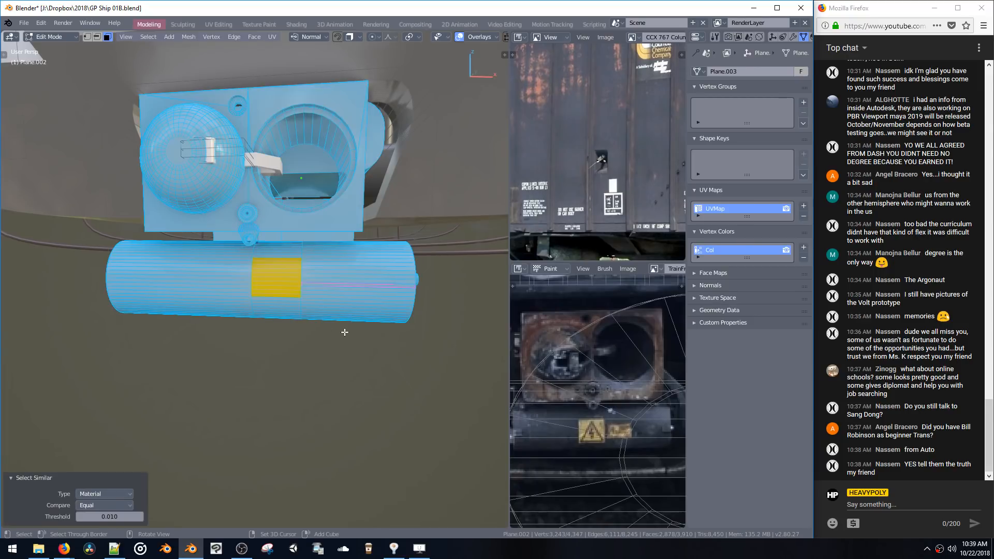
middle_click_drag(345, 332, 363, 277)
left_click(325, 307)
key("ctrl+l")
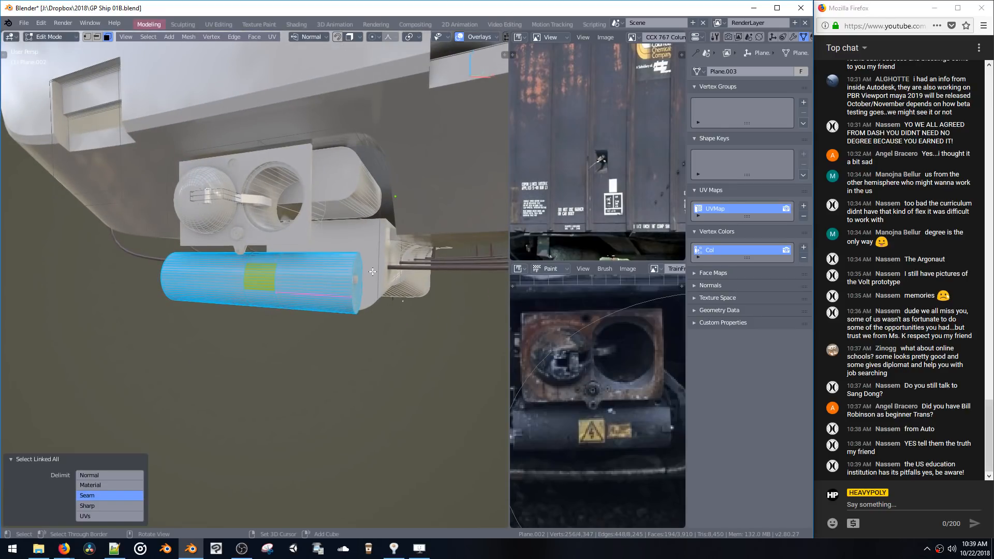
Duplicate the round face at the cylinder's -X end and offset the copy -0.214 m along X
key("Tab")
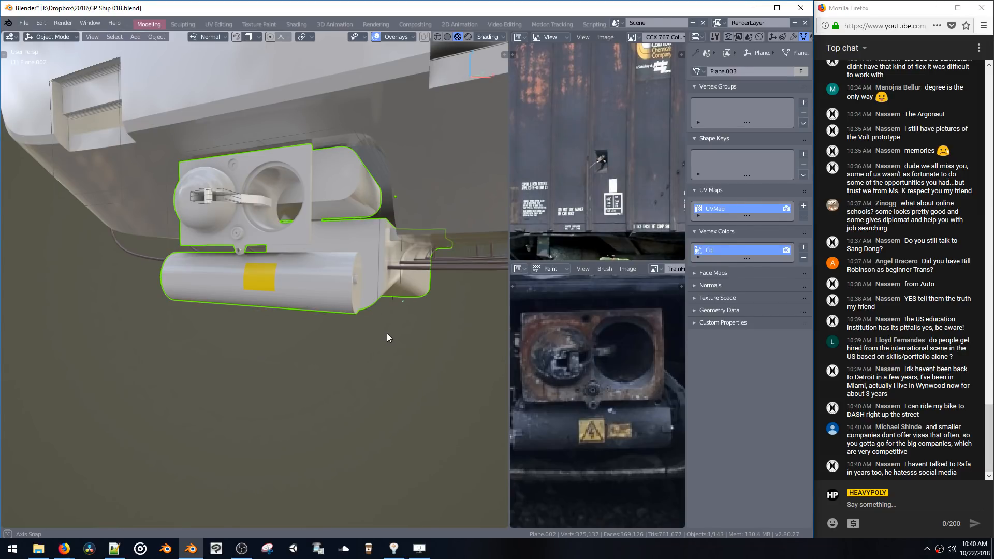
mouse_move(387, 333)
middle_mouse_down()
mouse_move(352, 341)
mouse_move(402, 356)
mouse_move(388, 411)
mouse_move(389, 371)
mouse_move(456, 373)
middle_mouse_up()
scroll(562, 433, "down", 3)
middle_click_drag(562, 433, 567, 434)
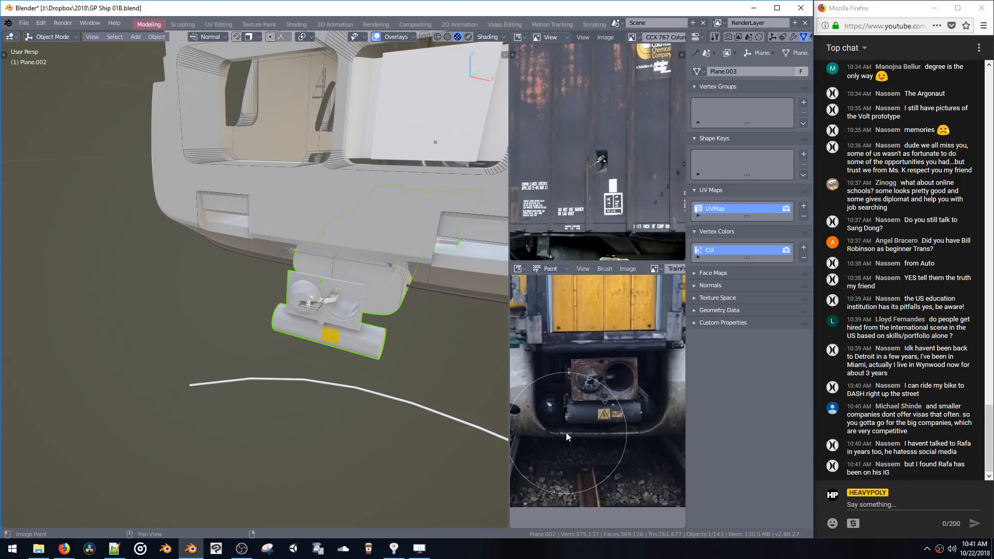
middle_click_drag(415, 332, 250, 331)
key("ctrl+space")
double_click(328, 330)
key("alt+a")
left_click(251, 332)
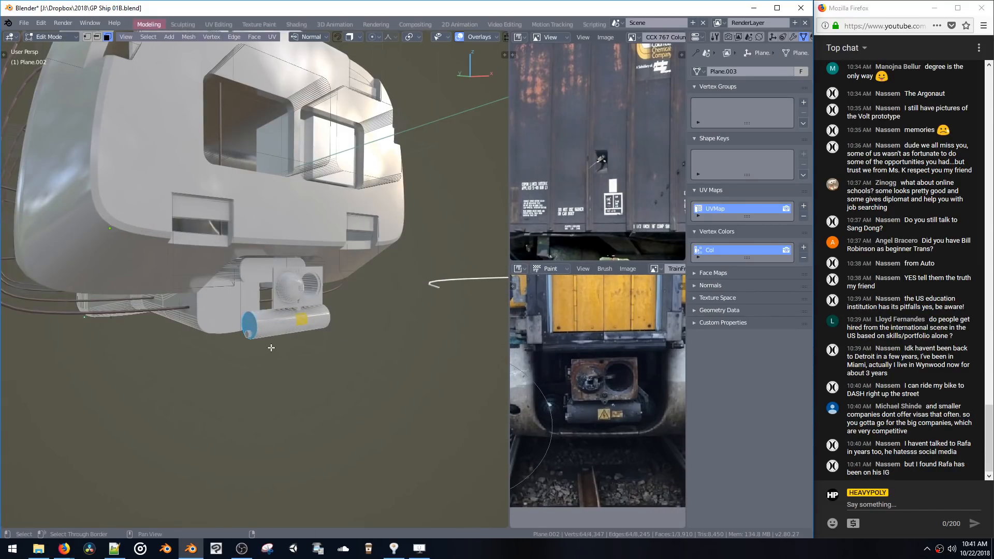
key("shift+d")
key("x")
left_click(236, 357)
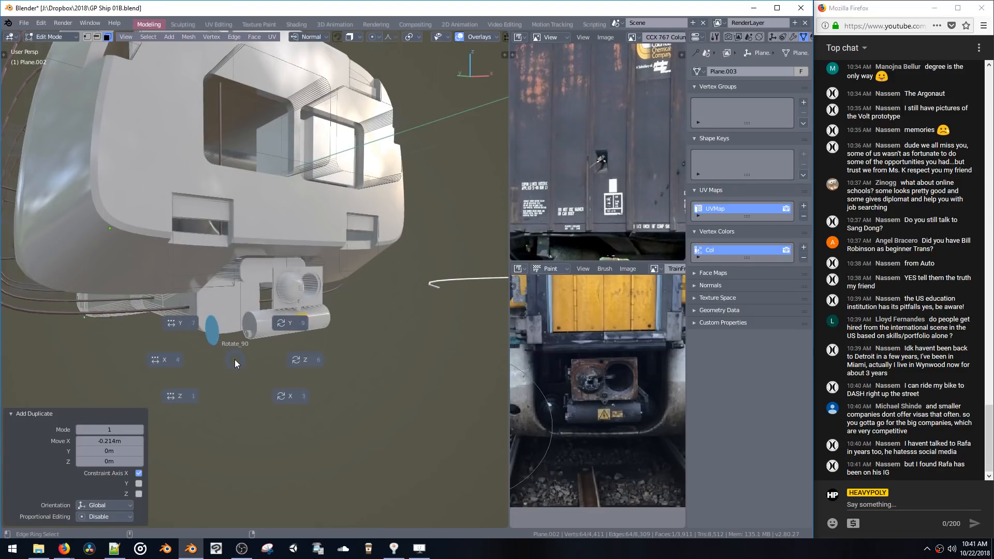
Rotate the duplicated disc 90° about Z and extrude it into a short cylinder
key("r")
left_click(290, 361)
middle_click_drag(265, 360, 278, 383)
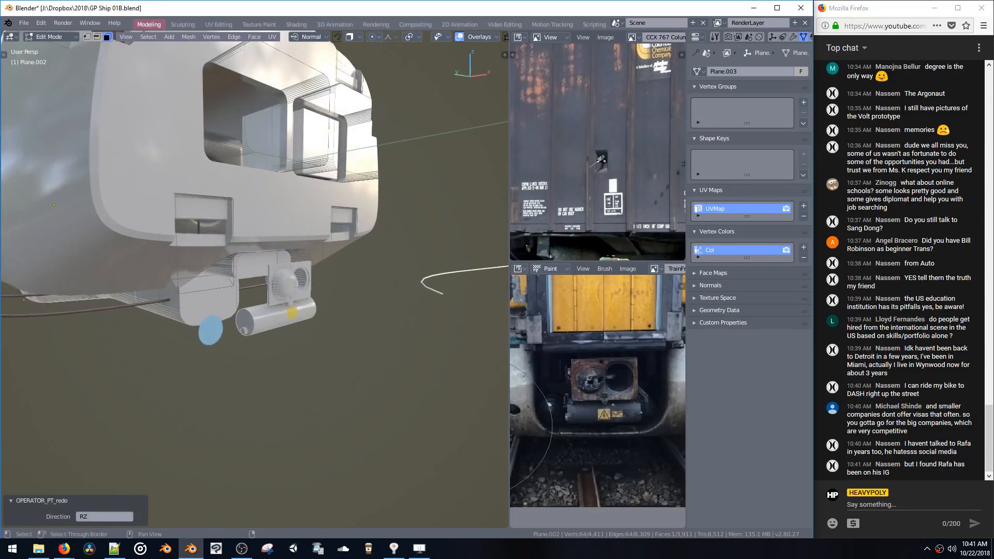
key("e")
left_click(218, 336)
key("l")
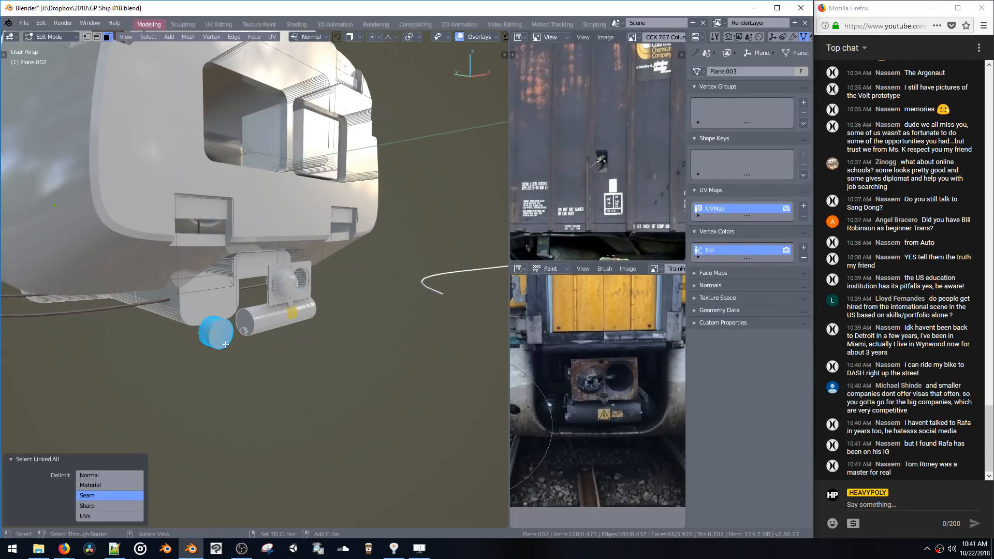
Scale the short cylinder and move it along Y towards the lower rounded housing
key("s")
left_click(251, 378)
key("g")
middle_click_drag(250, 378, 220, 355)
left_click(260, 344)
key("g")
left_click(260, 311)
key("g")
key("y")
left_click(228, 339)
Fit the short cylinder to the lower rounded housing's front face, moving it -0.119 m along Z and 0.0901 m along X
key("g")
key("y")
key("z")
left_click(216, 355)
key("g")
key("x")
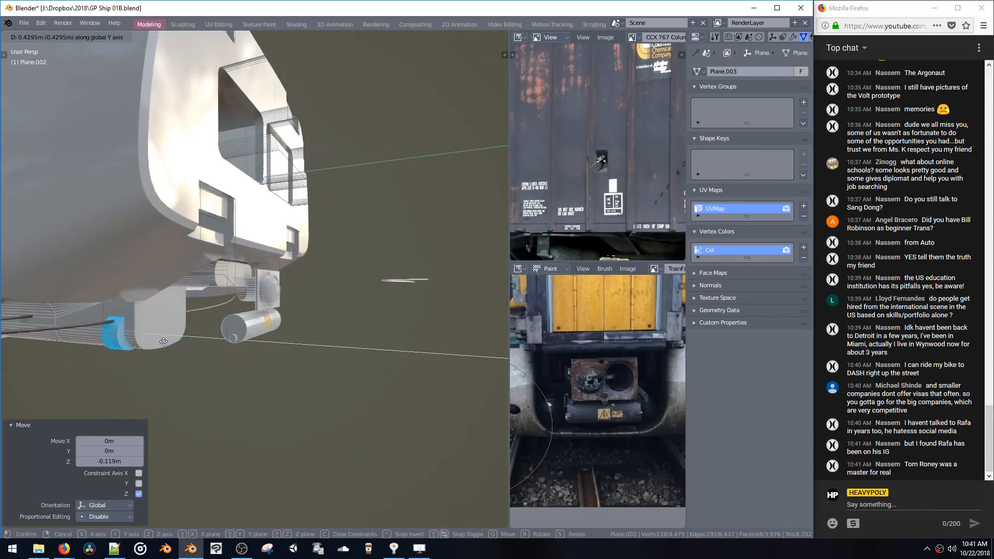
left_click(189, 342)
key("g")
key("z")
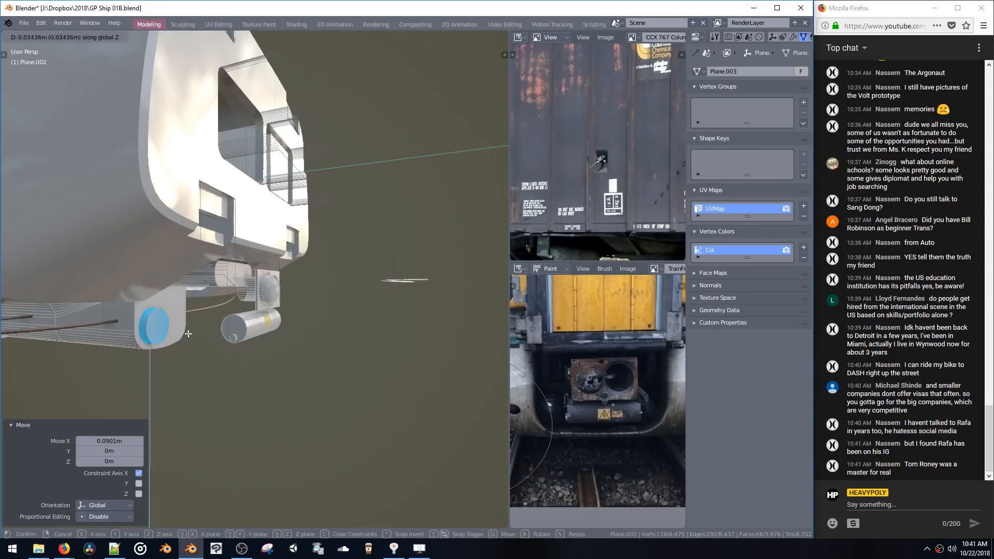
left_click(191, 337)
Select the whole open tube behind the plate's round opening and extrude it along its normals by 0.004
middle_click_drag(191, 336, 297, 344)
scroll(331, 290, "up", 3)
left_click(338, 266)
key("ctrl+l")
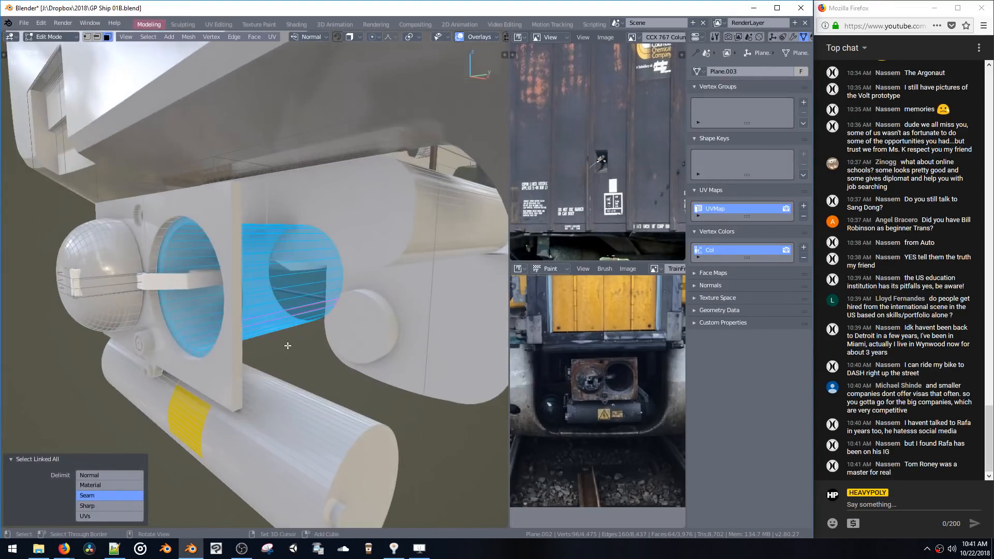
key("alt+e")
left_click(296, 334)
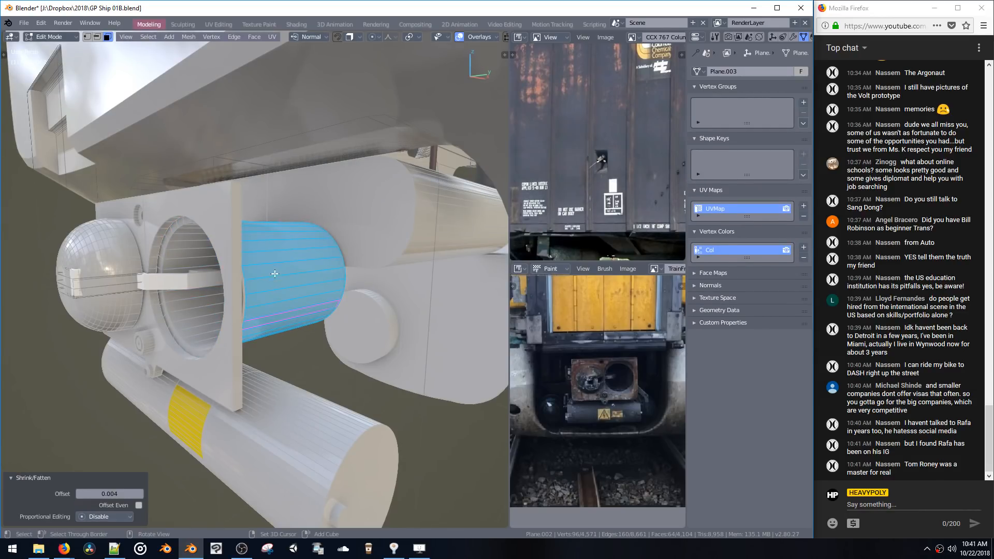
middle_click_drag(350, 300, 309, 324)
left_click(357, 354)
key("ctrl+l")
left_click(363, 295)
key("ctrl+l")
left_click(310, 324)
Select the two front faces of the upper rounded housing and move them 0.0172 m along Y
left_click(270, 270)
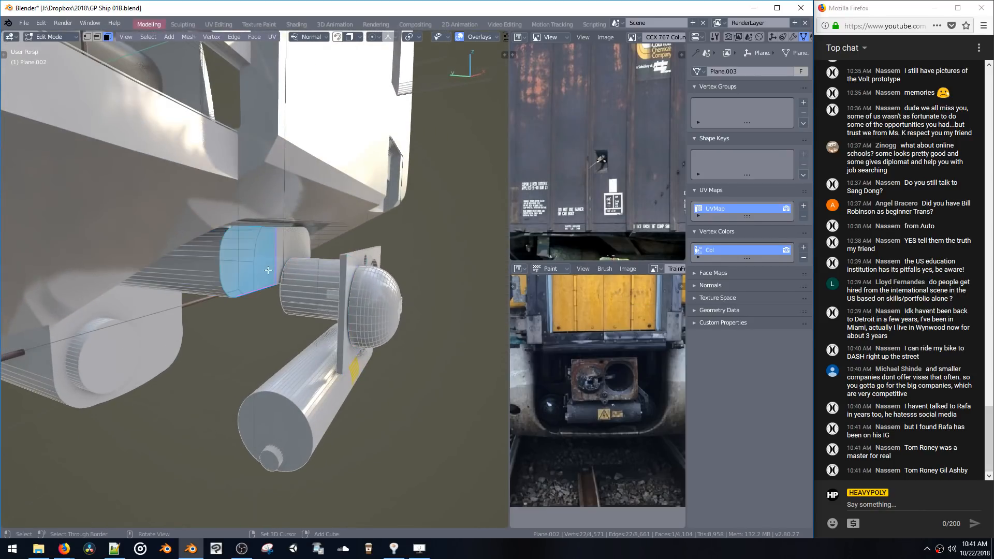
left_click(291, 260, "shift")
middle_click_drag(291, 259, 378, 273)
key("g")
key("y")
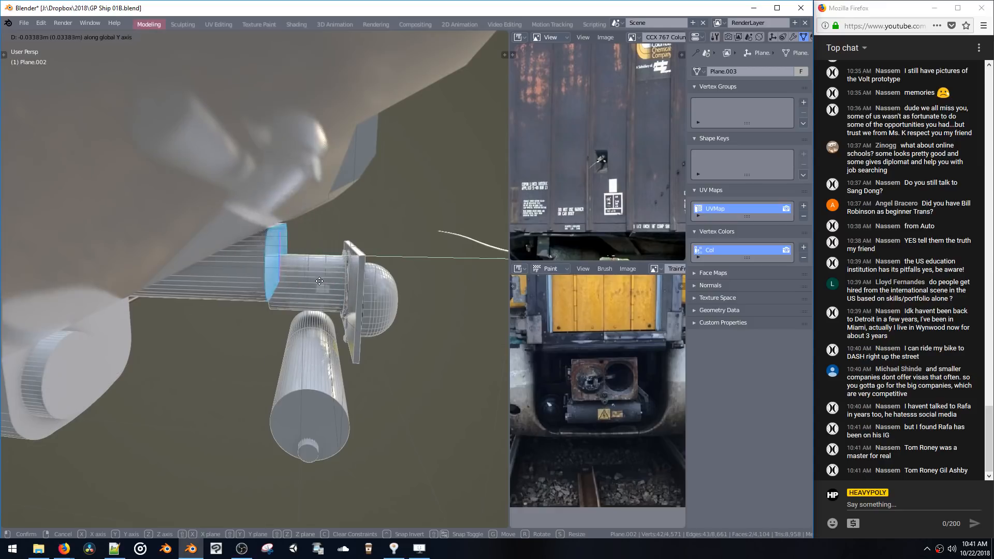
left_click(293, 298)
middle_click_drag(293, 299, 321, 292)
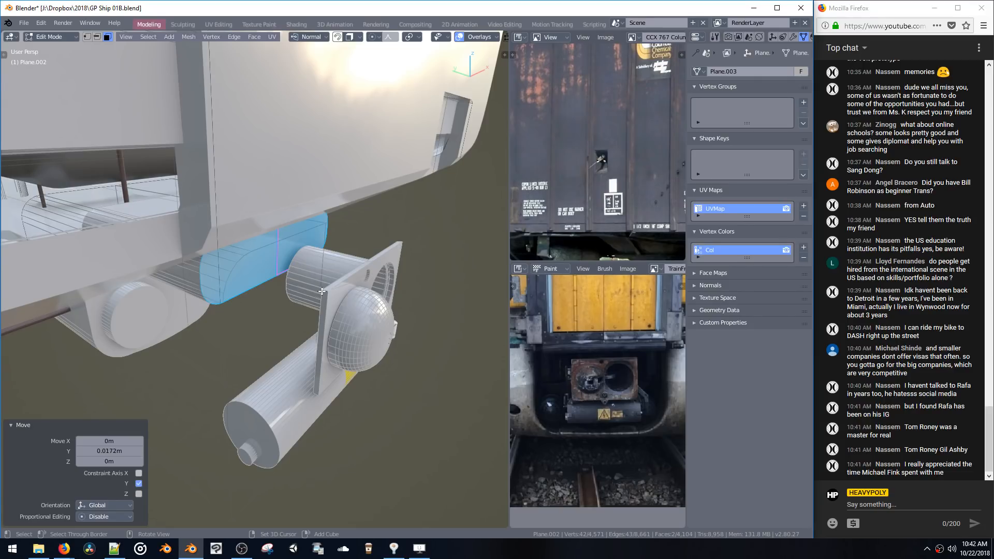
left_click(339, 304)
key("ctrl+l")
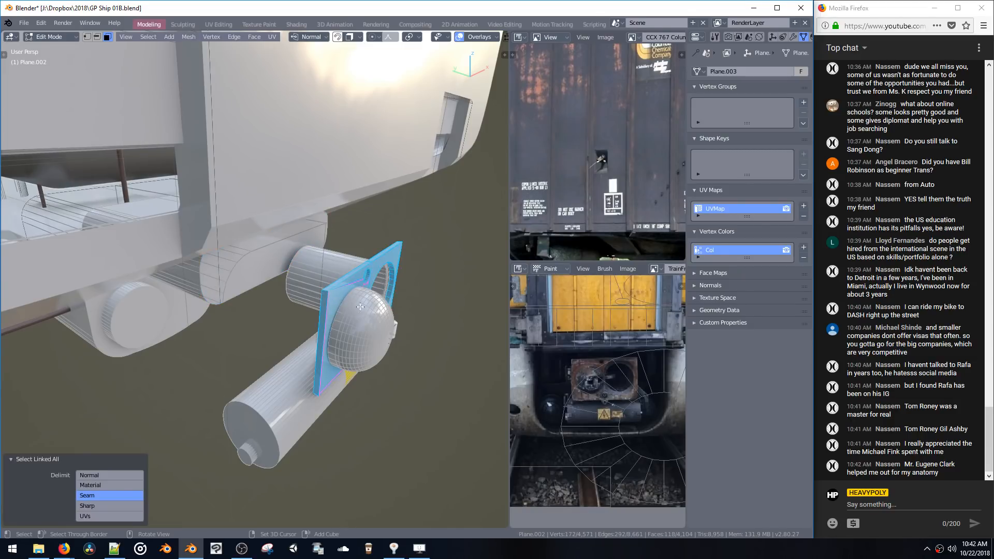
middle_click_drag(360, 307, 316, 311)
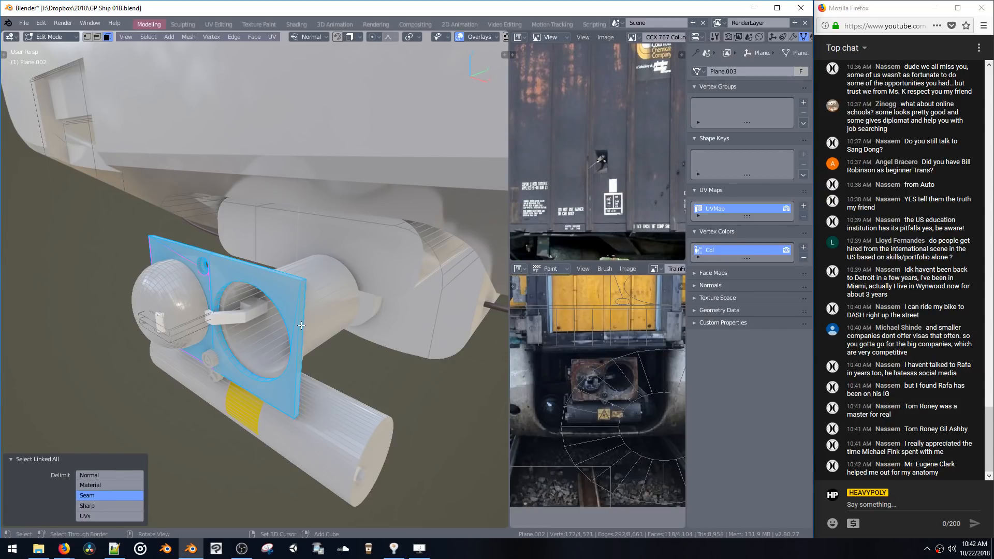
Bevel the front rim of the short cylinder on the lower housing with one segment and an offset of about 0.022
middle_click_drag(301, 327, 196, 363)
left_click(185, 358)
key("ctrl+b")
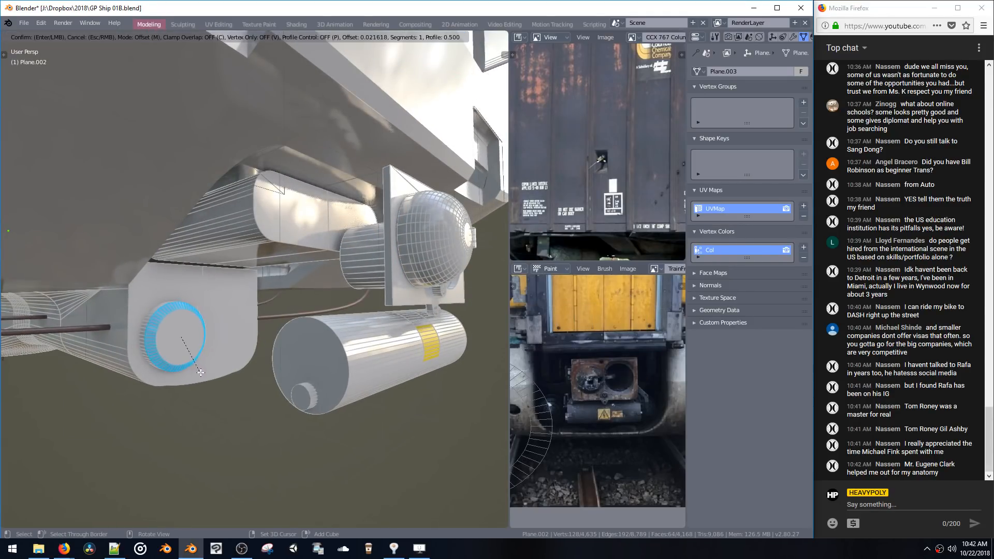
left_click(201, 371)
Scale the short cylinder's front face to 0.375 and pull it outwards along Y by about 0.045 m into a cone shape
key("alt+a")
left_click(185, 327)
key("s")
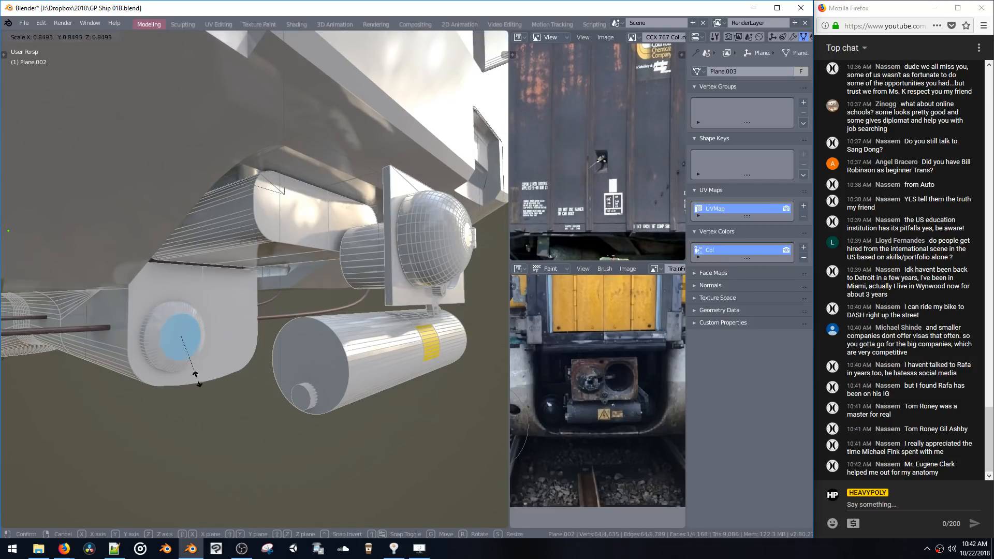
left_click(190, 359)
middle_click_drag(191, 357, 213, 352)
key("g")
key("y")
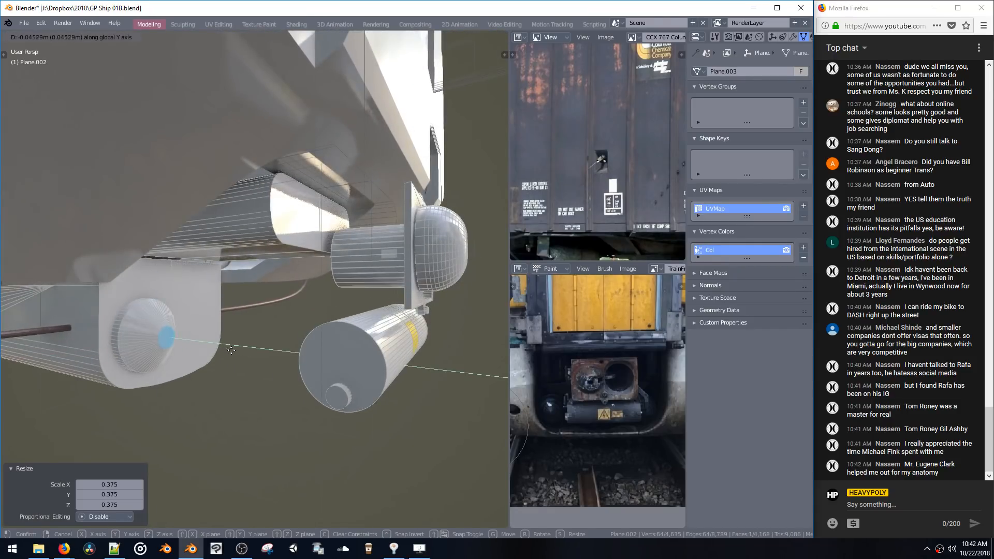
left_click(224, 350)
Select the whole cone-shaped fitting on the lower housing, duplicate it and move the copy 0.241 m along X beside the original
key("ctrl+l")
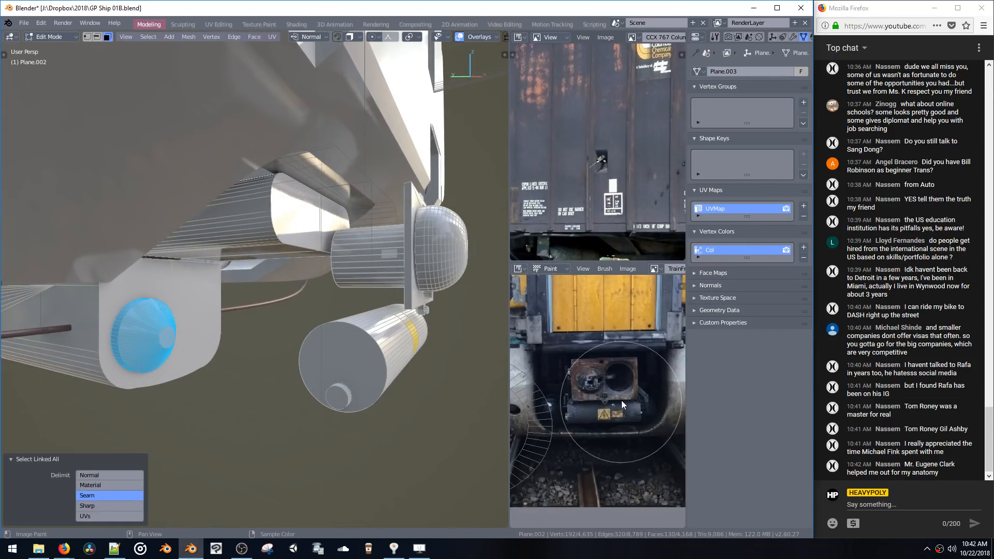
middle_click_drag(357, 353, 306, 346)
key("shift+d")
key("x")
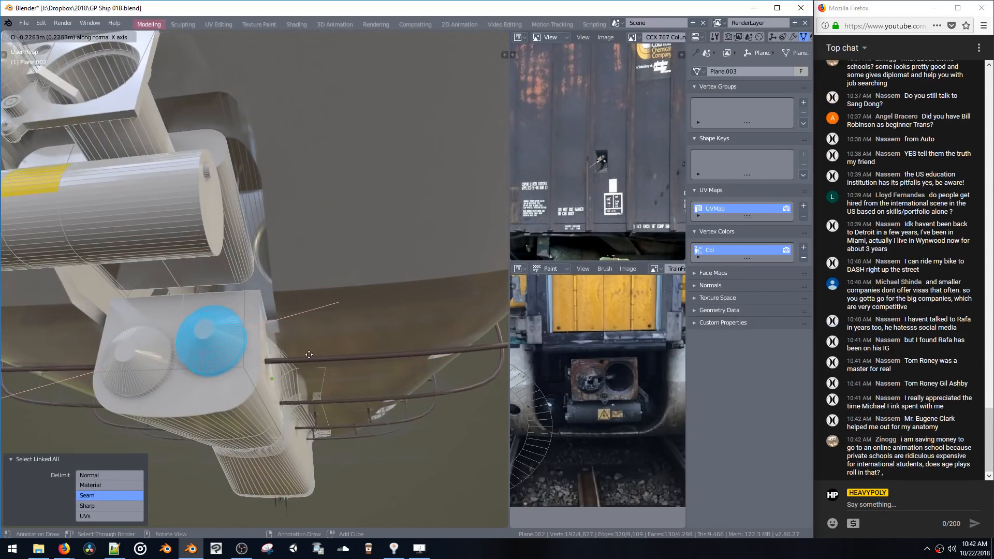
key("shift+d")
key("x")
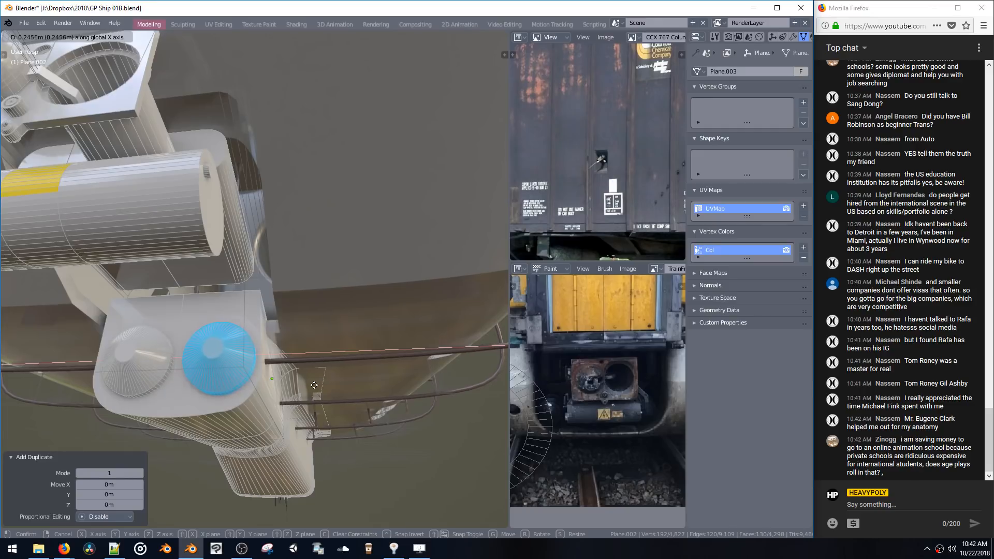
left_click(304, 385)
middle_click_drag(305, 385, 273, 386)
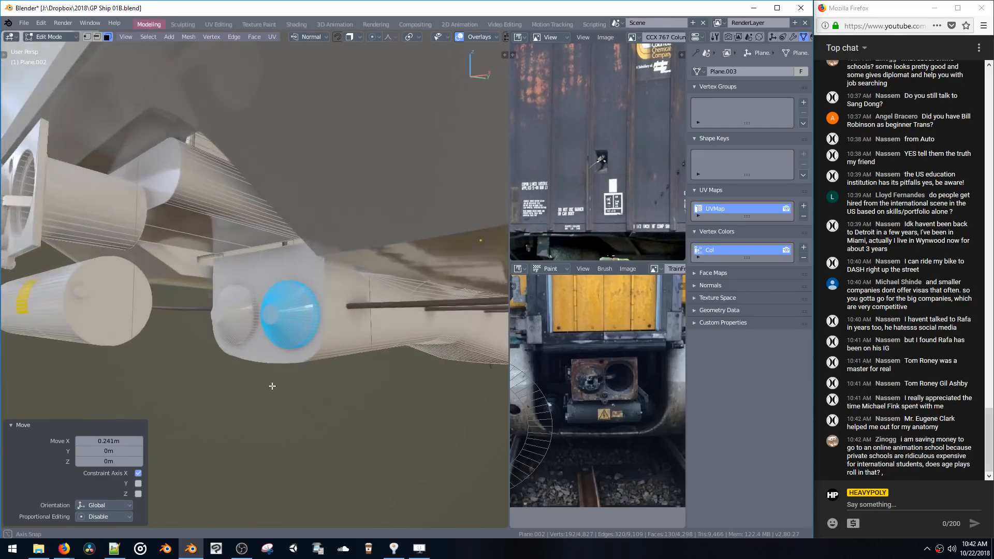
Select the flat tip faces of both cones and set the pivot to individual origins
left_click(270, 317)
left_click(222, 315, "shift")
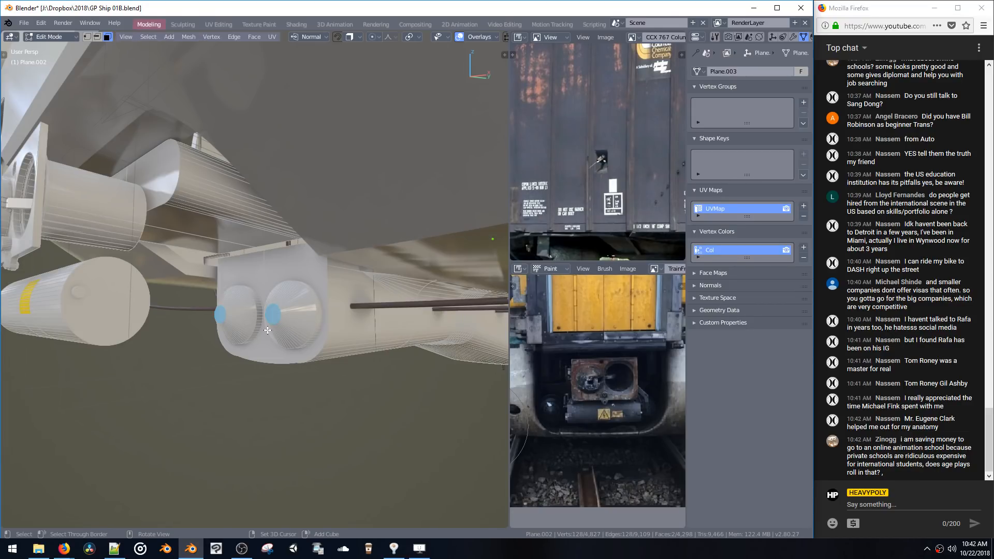
key("alt+e")
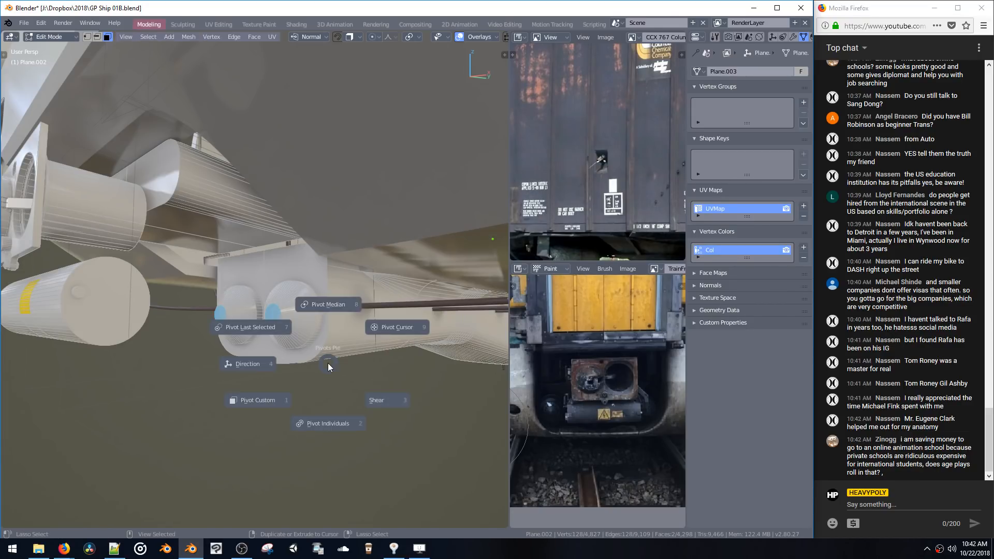
left_click(328, 305)
left_click(322, 322)
key("ctrl+z")
key("ctrl+z")
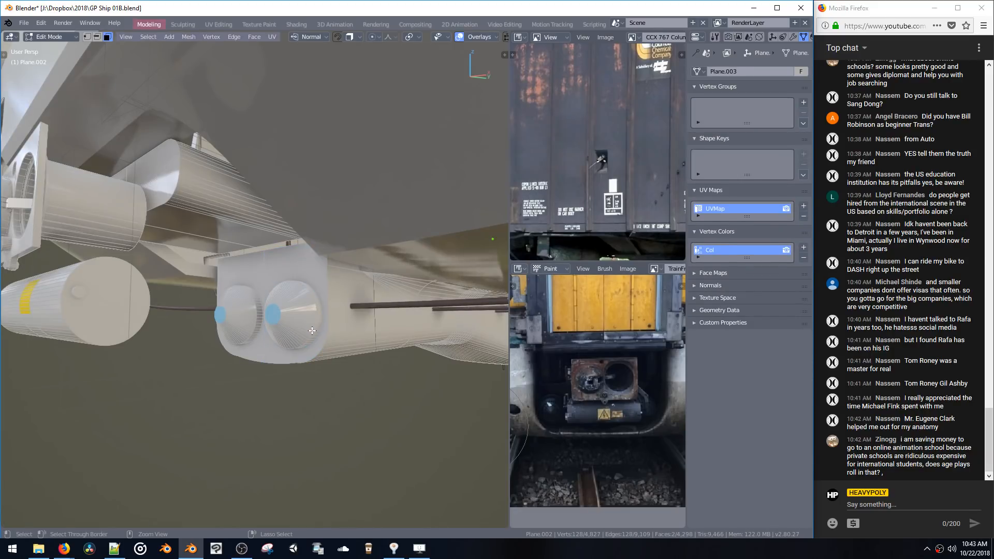
key("ctrl+z")
middle_click_drag(309, 327, 314, 365)
middle_click(317, 404, "ctrl+shift")
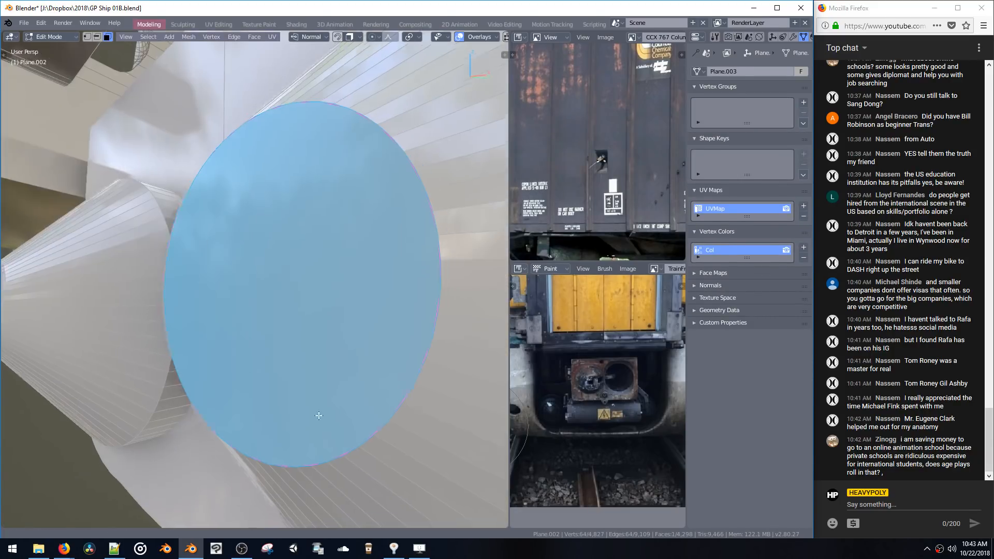
middle_click_drag(317, 415, 177, 335, "ctrl")
key("period")
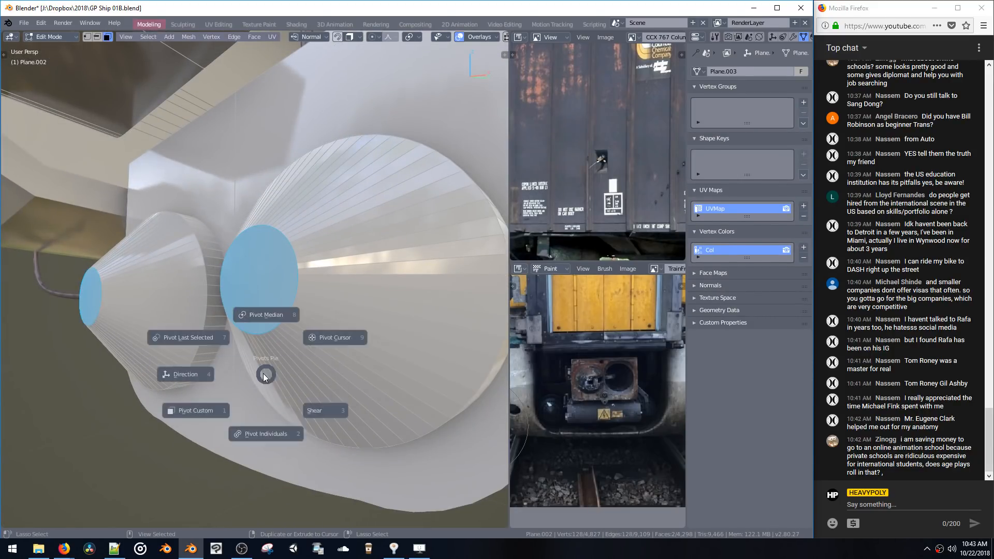
left_click(250, 439)
Enlarge the two cones' tip faces by a factor of 2.075 and again by 1.348
key("s")
left_click(445, 505)
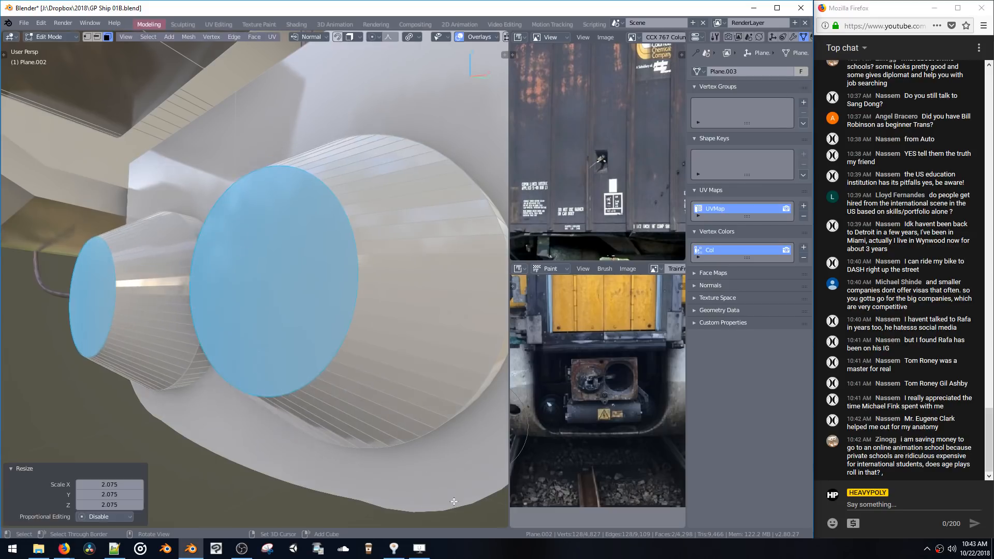
key("s")
left_click(412, 467)
middle_click_drag(413, 466, 388, 482)
scroll(387, 471, "down", 3)
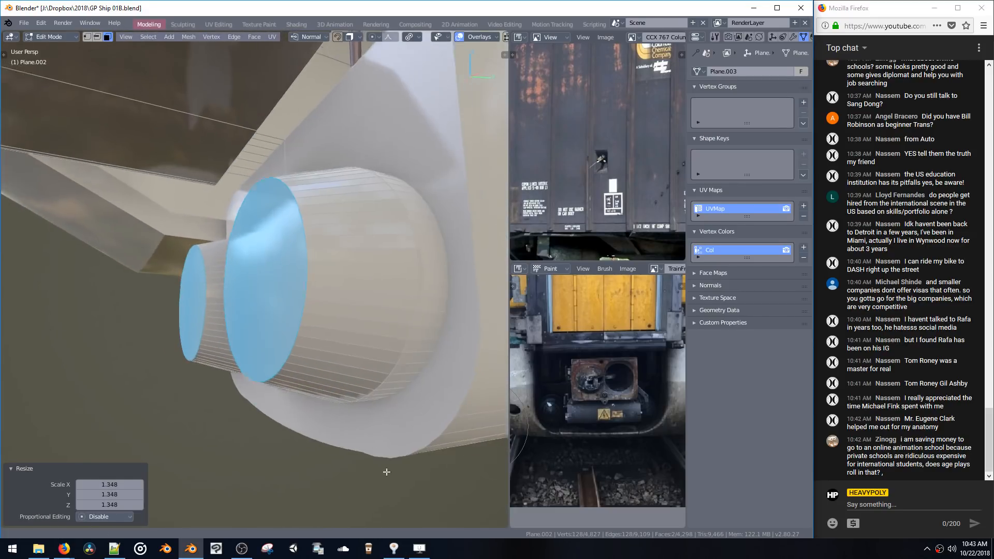
Try to round the rims of both enlarged tip faces with an eight-segment bevel of 0.067
key("ctrl+b")
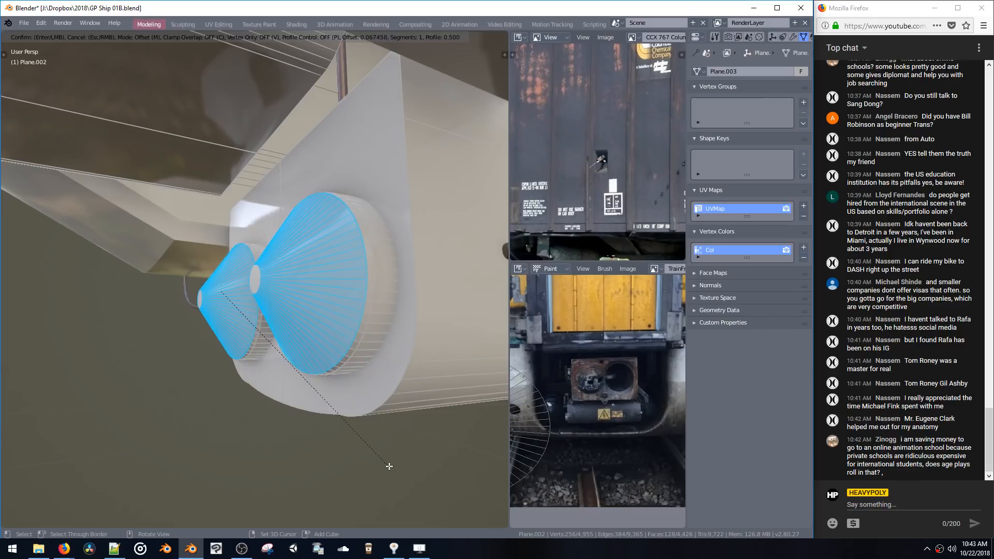
scroll(390, 466, "up", 7)
left_click(389, 466)
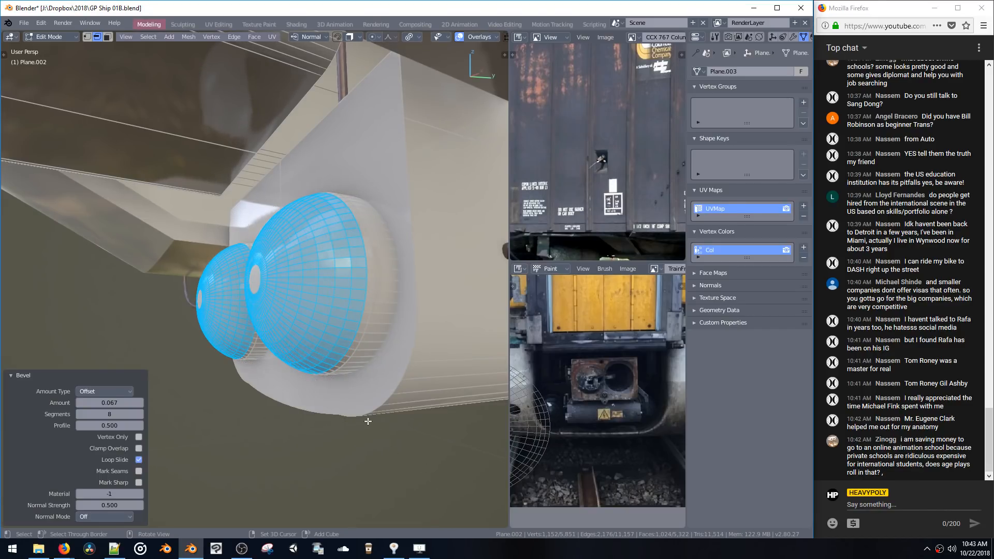
key("ctrl+z")
Scale the rims of both cone tips down to a small circle and move them -0.0126 m along Y
key("s")
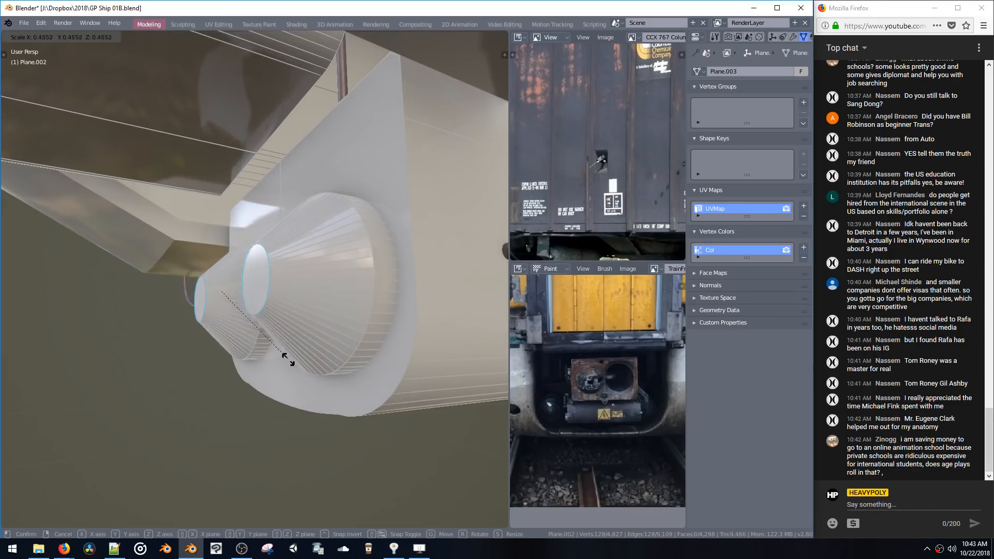
left_click(280, 331)
middle_click_drag(280, 332, 348, 355)
key("g")
key("y")
left_click(287, 346)
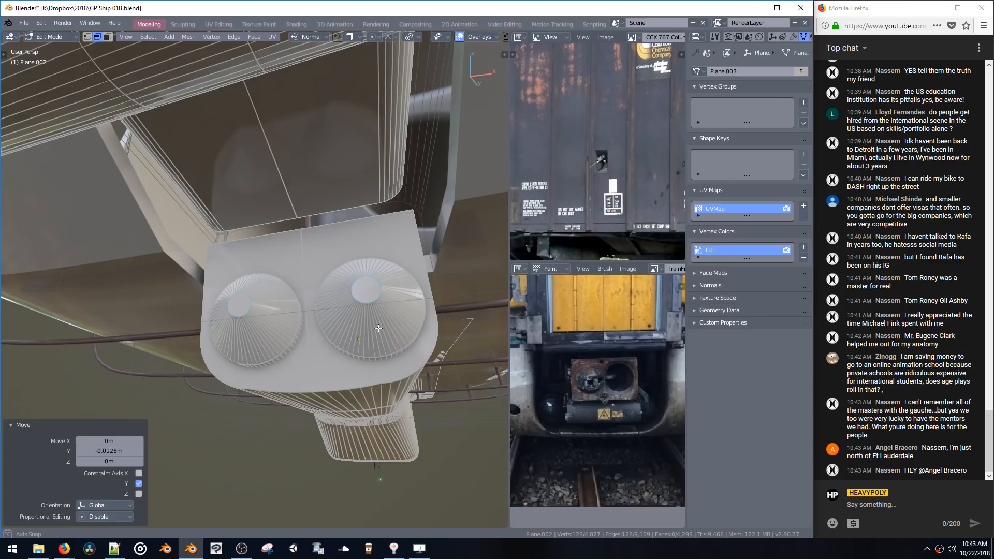
middle_click_drag(383, 340, 390, 318)
key("space")
left_click(307, 319)
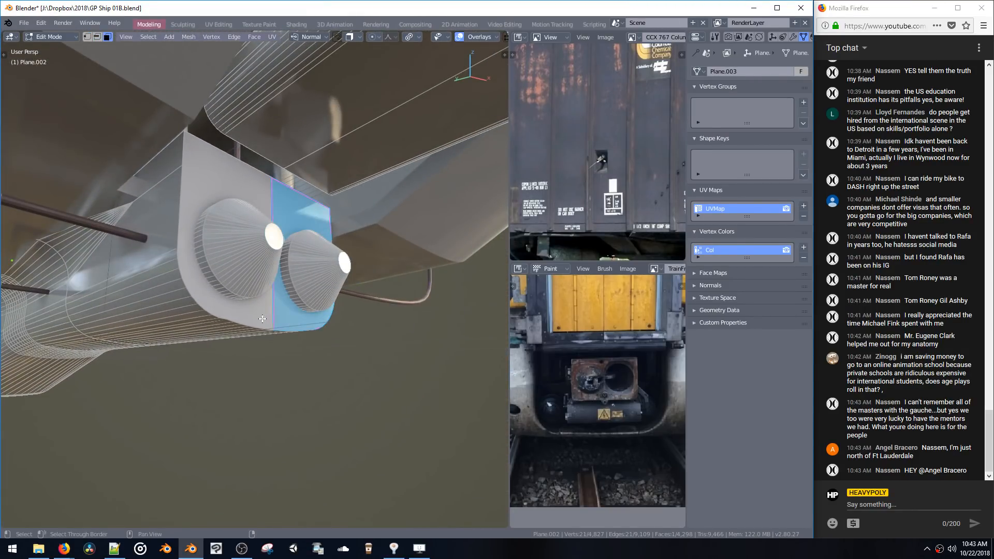
left_click(267, 320, "shift")
key("ctrl+alt+r")
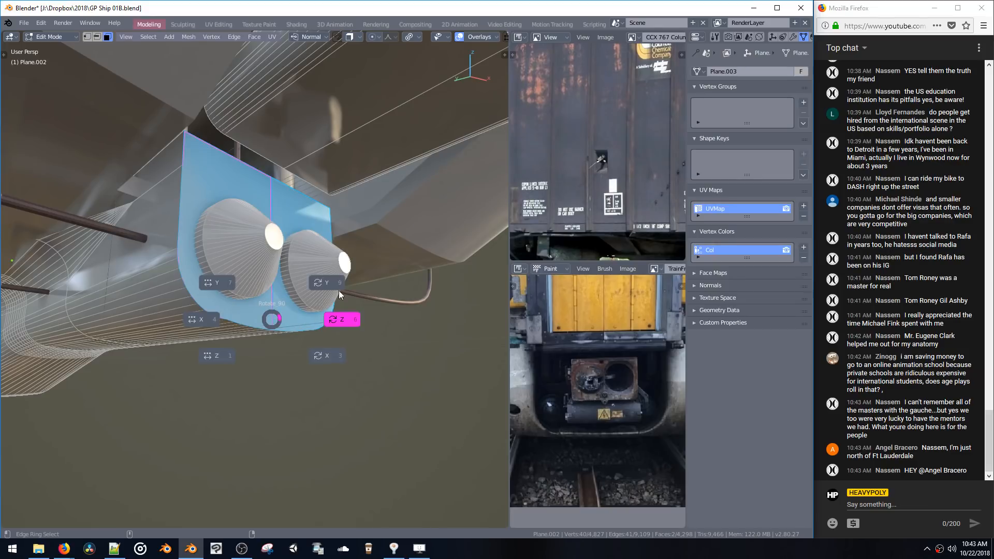
left_click(226, 285)
middle_click_drag(234, 286, 277, 293)
Select the duplicated cone's flat tip face and move it 0.0214 m along Y to shorten the cone
double_click(288, 295)
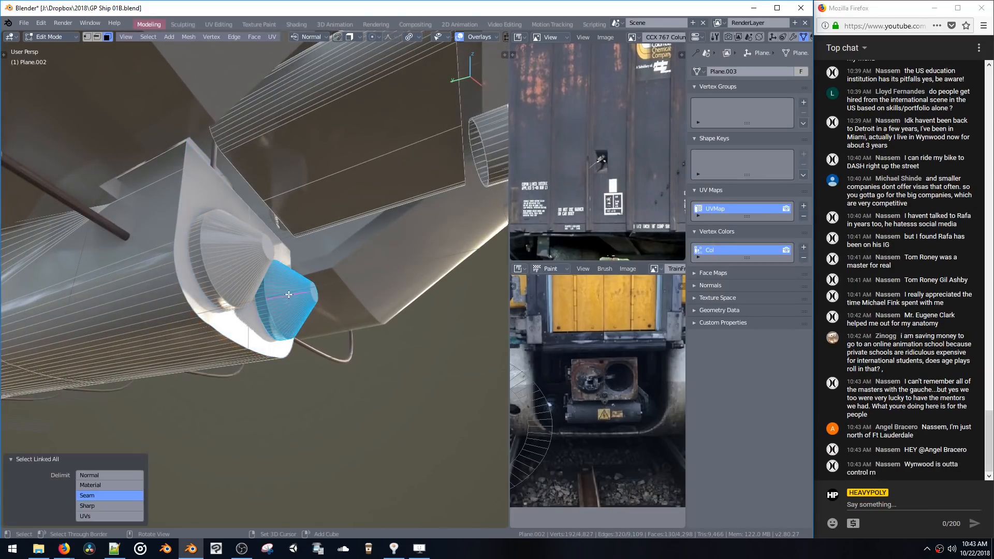
left_click(250, 259)
double_click(269, 249)
double_click(314, 291)
mouse_move(318, 293)
middle_mouse_down()
mouse_move(233, 277)
mouse_move(317, 302)
middle_mouse_up()
key("KP_Decimal")
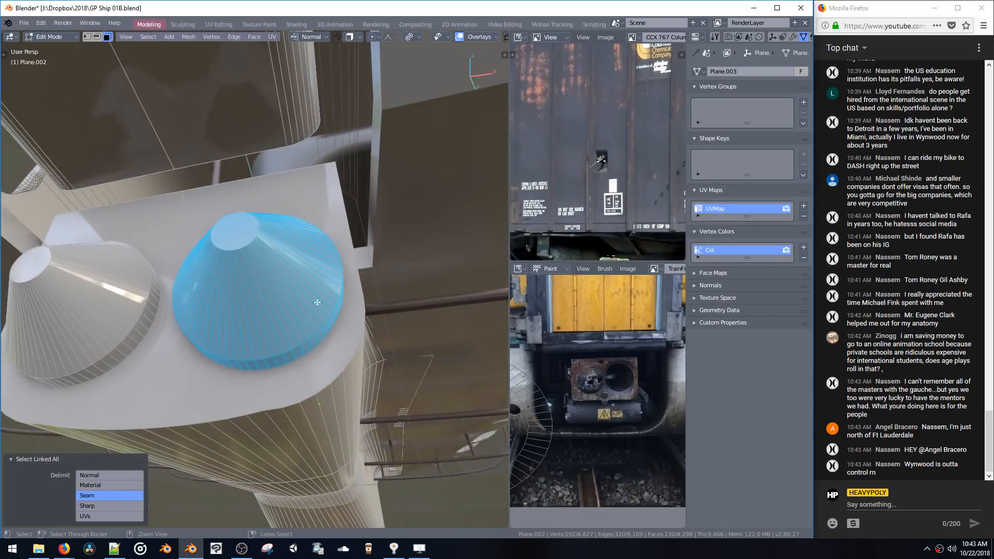
left_click(249, 236)
middle_click_drag(261, 241, 266, 244)
key("g")
key("y")
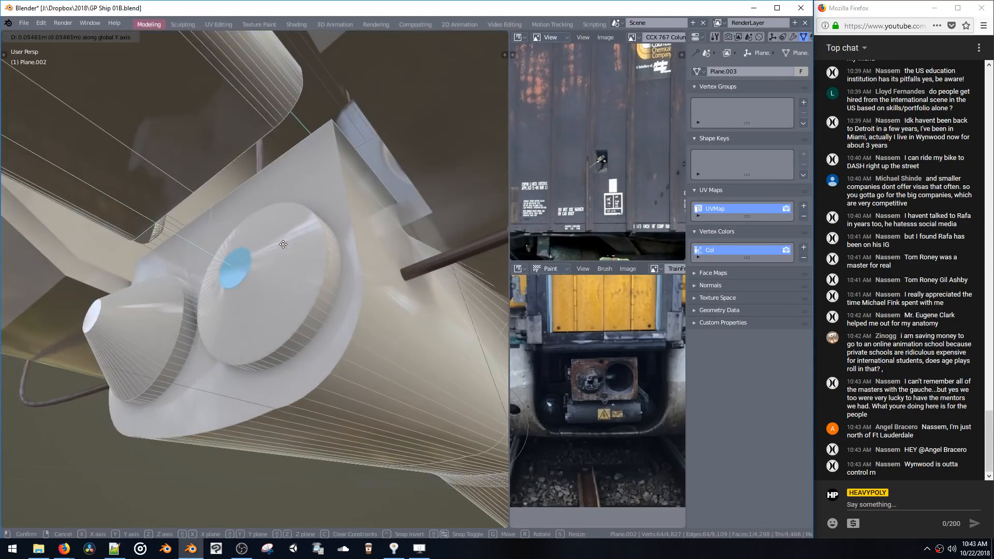
left_click(261, 249)
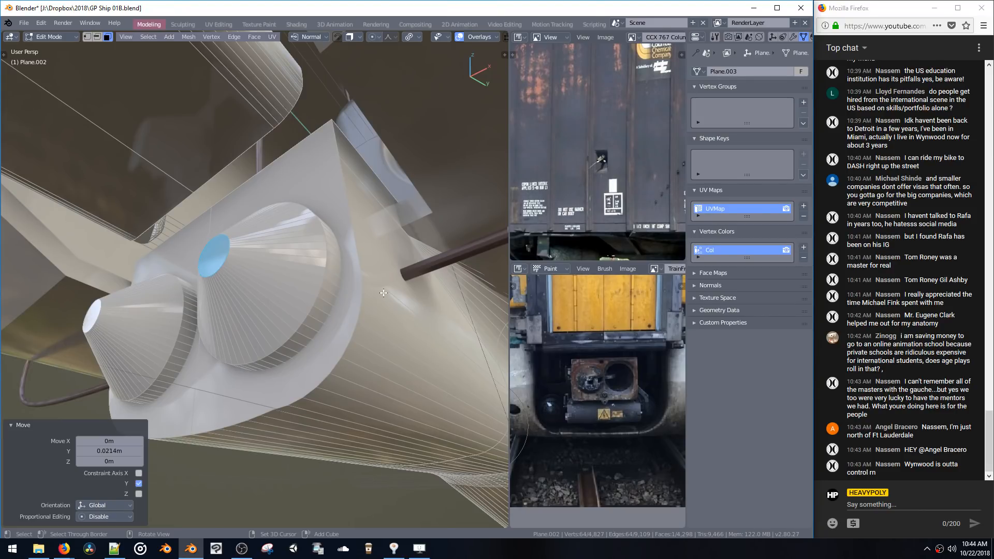
Select the whole small stub on the end of the yellow-labelled cylinder and move it -0.0203 m along Y
middle_click_drag(289, 251, 282, 285)
key("ctrl+l")
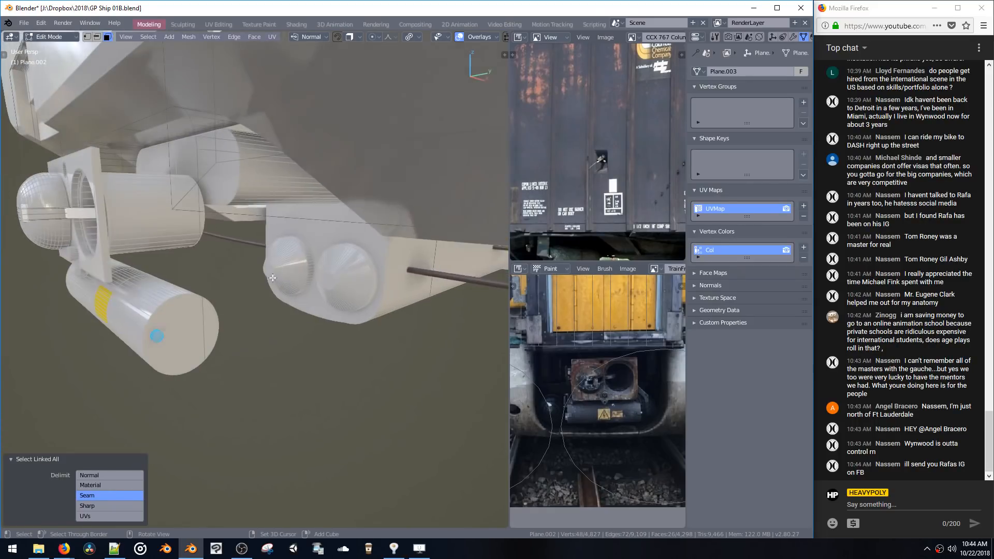
key("g")
key("y")
left_click(340, 268)
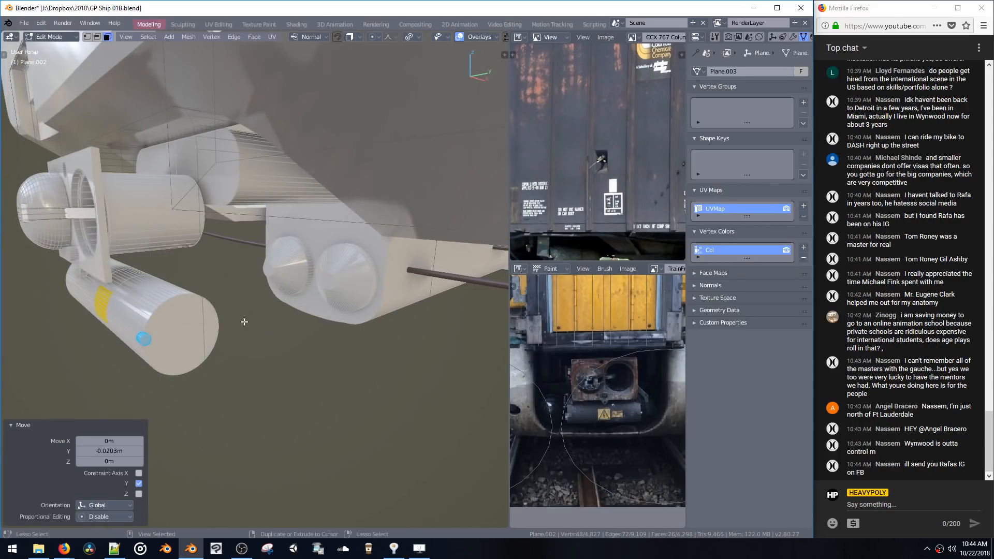
Select the flat end face of the small stub on the labelled cylinder
key("KP_Decimal")
middle_click_drag(236, 326, 224, 311)
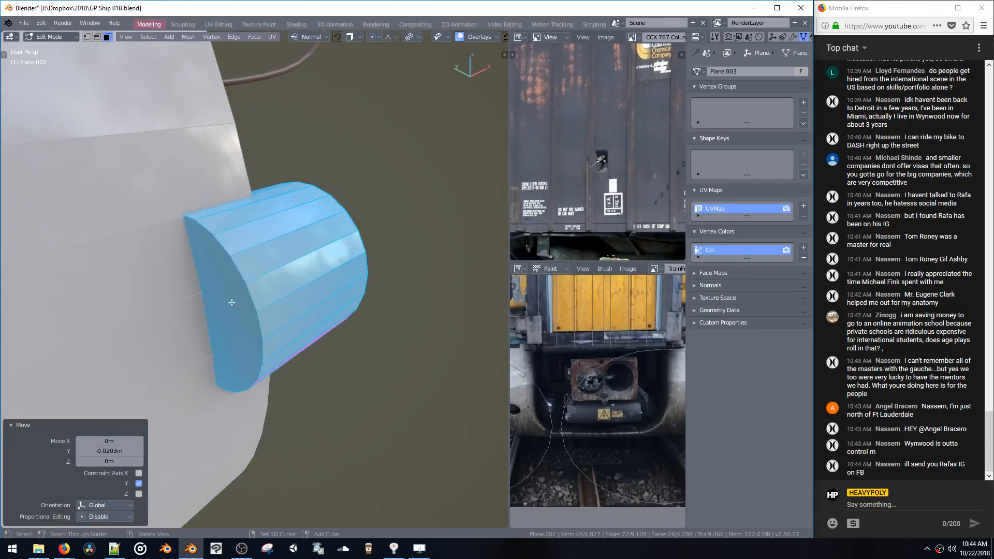
left_click(224, 311)
key("shift+a")
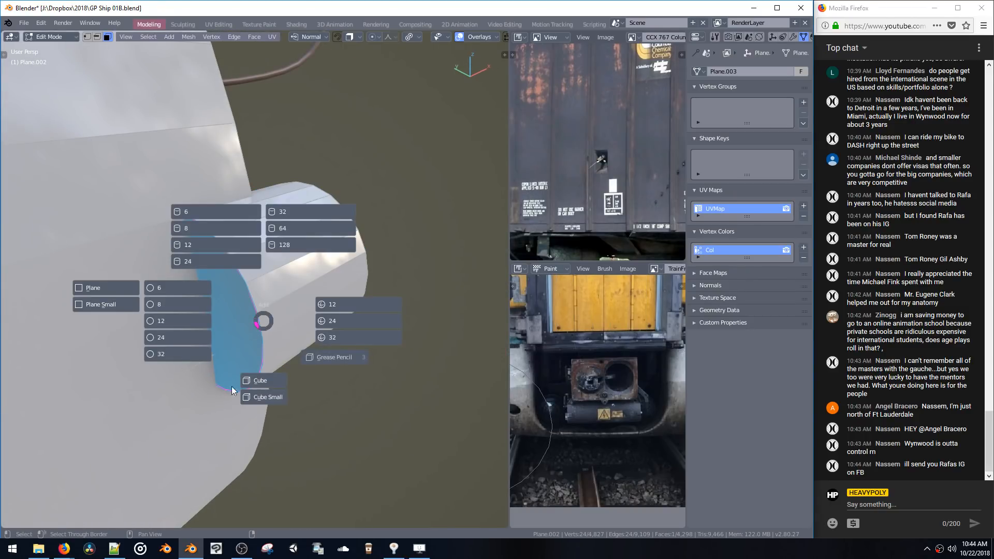
left_click(268, 398)
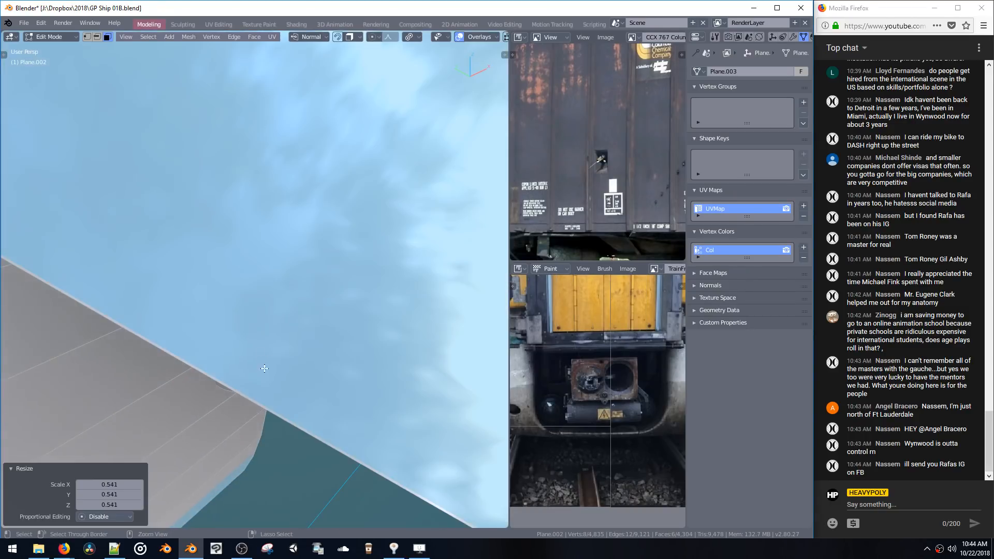
key("ctrl+z")
Add a cube at the stub's end face and scale it to 0.310, followed by a further reduction towards the stub's size
key("shift+a")
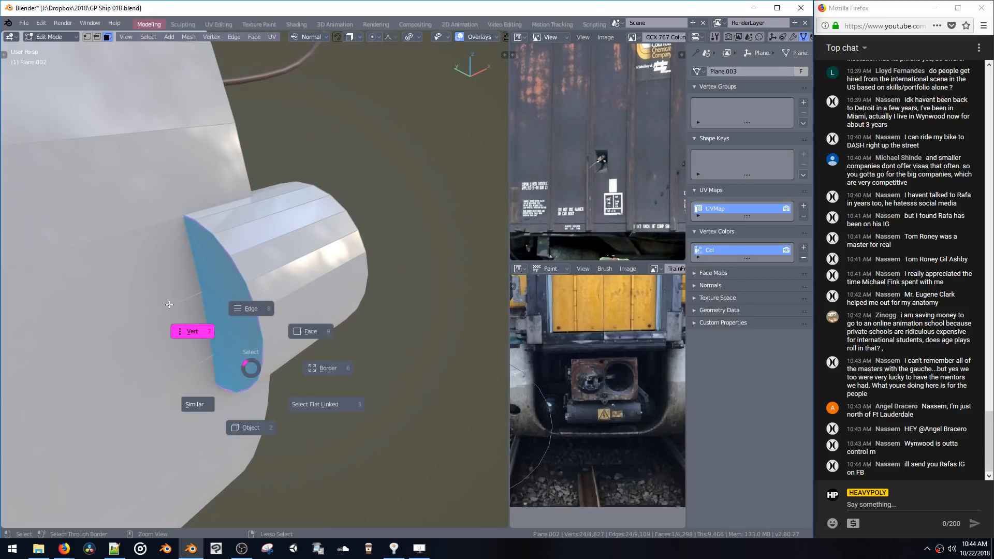
left_click(238, 425)
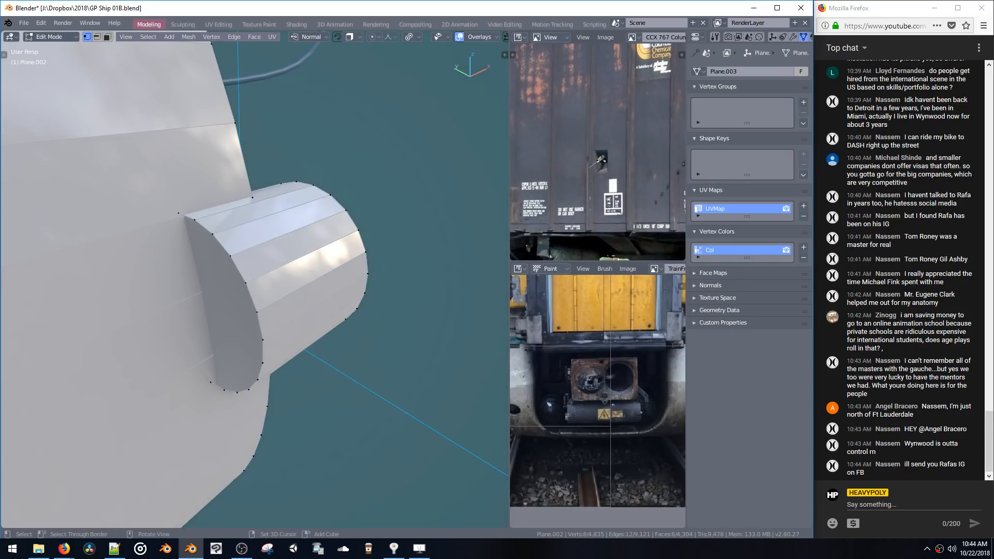
key("s")
left_click(239, 356)
key("s")
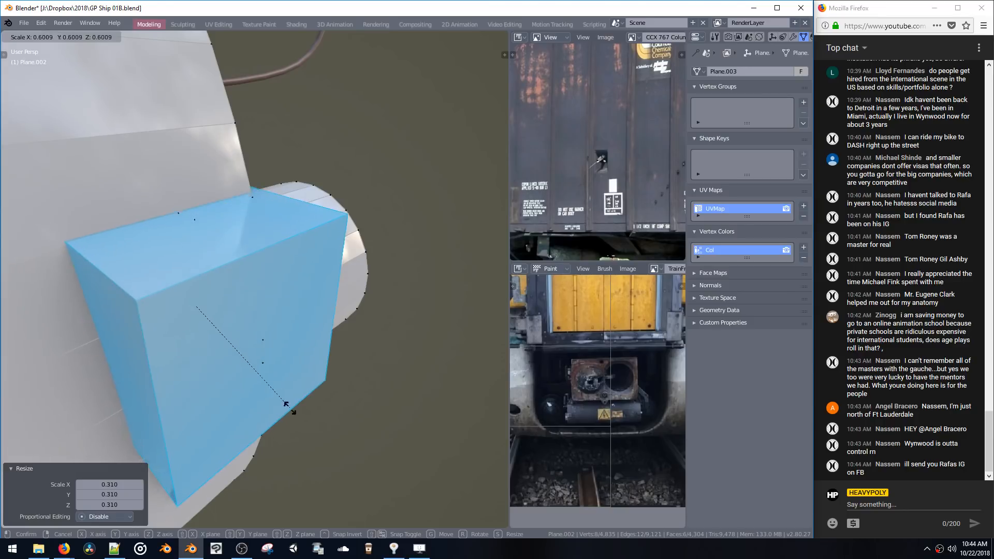
left_click(310, 408)
middle_click_drag(311, 409, 282, 333)
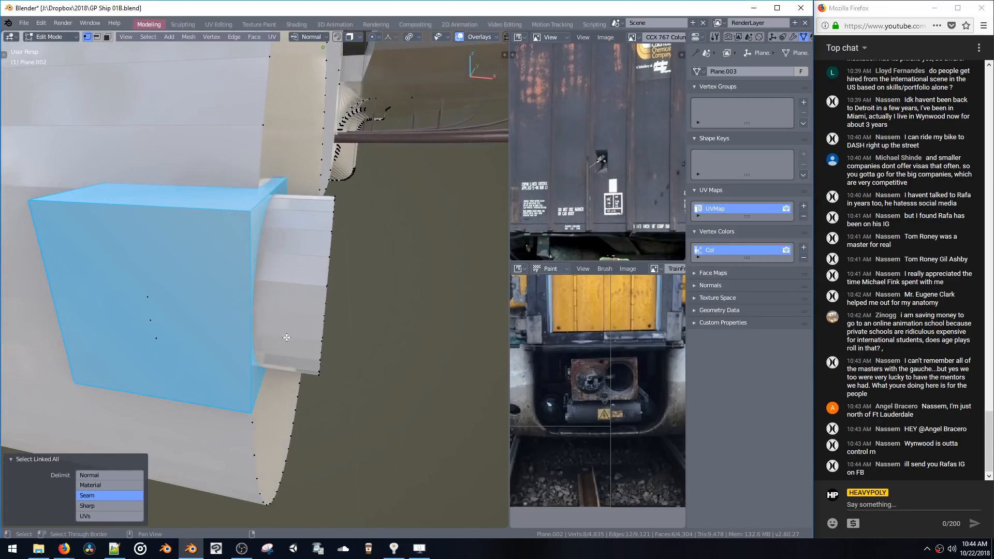
Move the cube along X and along Y into place at the stub on the labelled cylinder's end, and leave Edit Mode
key("l")
key("g")
key("x")
left_click(375, 358)
middle_click_drag(375, 358, 332, 359)
key("g")
key("x")
left_click(250, 348)
key("g")
key("y")
left_click(280, 322)
scroll(282, 319, "down", 3)
scroll(328, 237, "down", 3)
key("Tab")
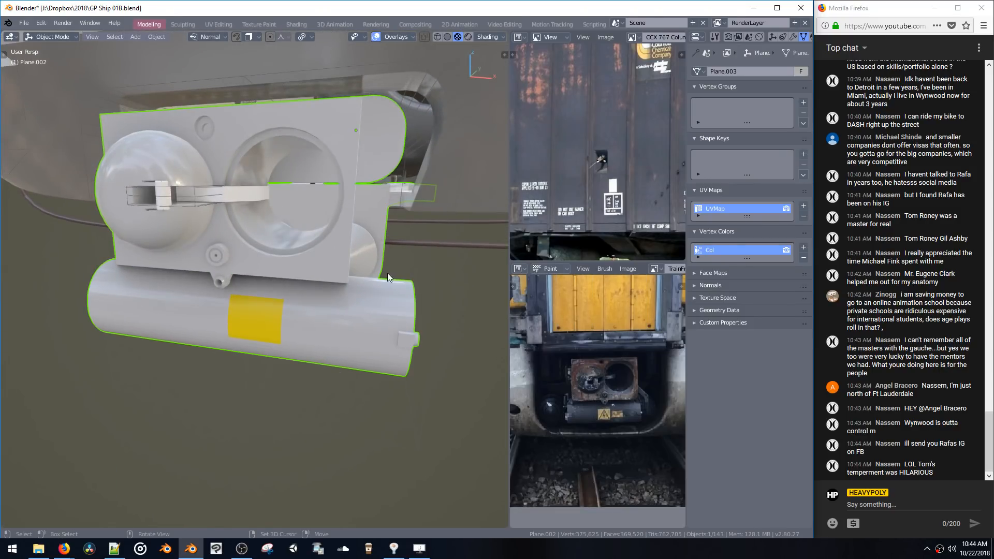
Examine the full train front in the reference image and compare it with the front of the whole ship
scroll(390, 290, "down", 2)
scroll(586, 376, "down", 4)
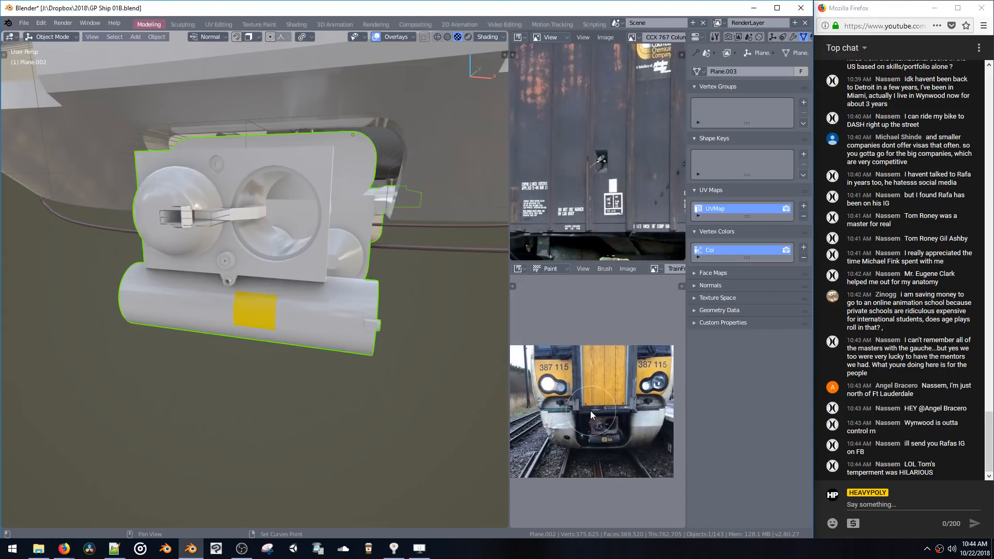
scroll(602, 368, "down", 1)
scroll(582, 397, "up", 3)
mouse_move(441, 331)
middle_mouse_down()
mouse_move(348, 293)
mouse_move(365, 180)
mouse_move(362, 251)
middle_mouse_up()
scroll(362, 218, "down", 3)
key("grave")
left_click(356, 333)
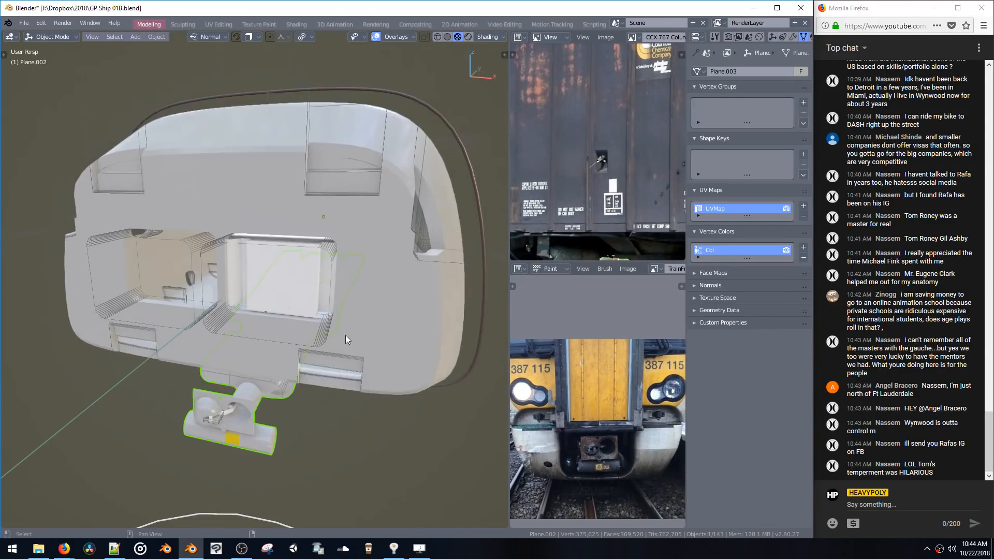
key("g")
left_click(364, 300)
key("g")
left_click(363, 300)
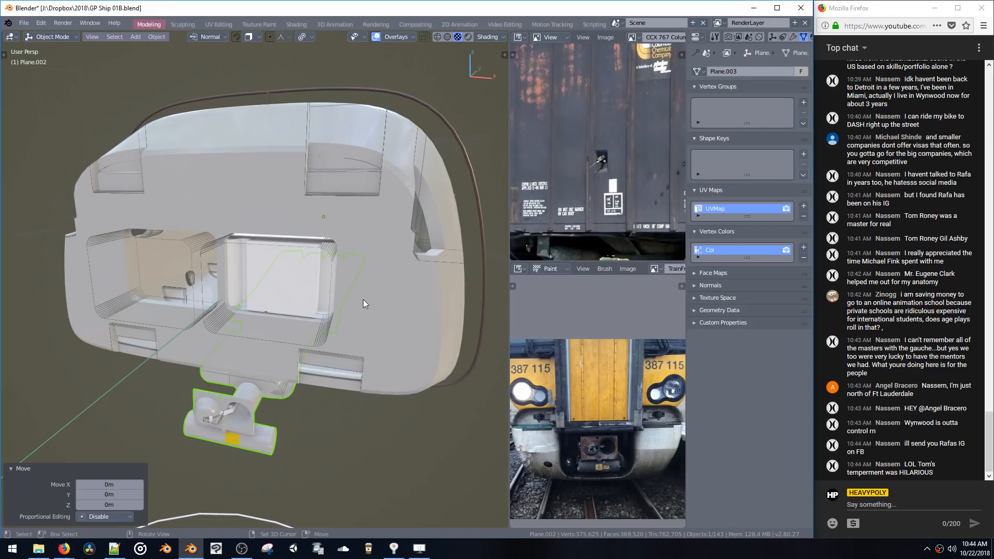
Add a text object with a 1 m radius near the ship's front
key("shift+a")
left_click(356, 300)
middle_click_drag(379, 318, 381, 312)
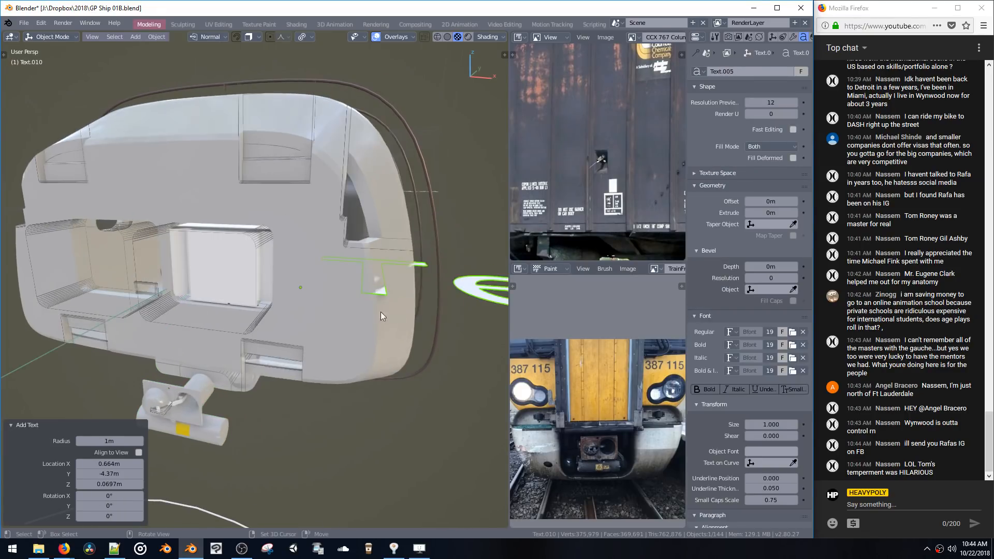
Replace the new text object's default content with "305 772" and leave Edit Mode
middle_click_drag(325, 296, 376, 287)
key("Tab")
key("BackSpace")
key("BackSpace")
key("BackSpace")
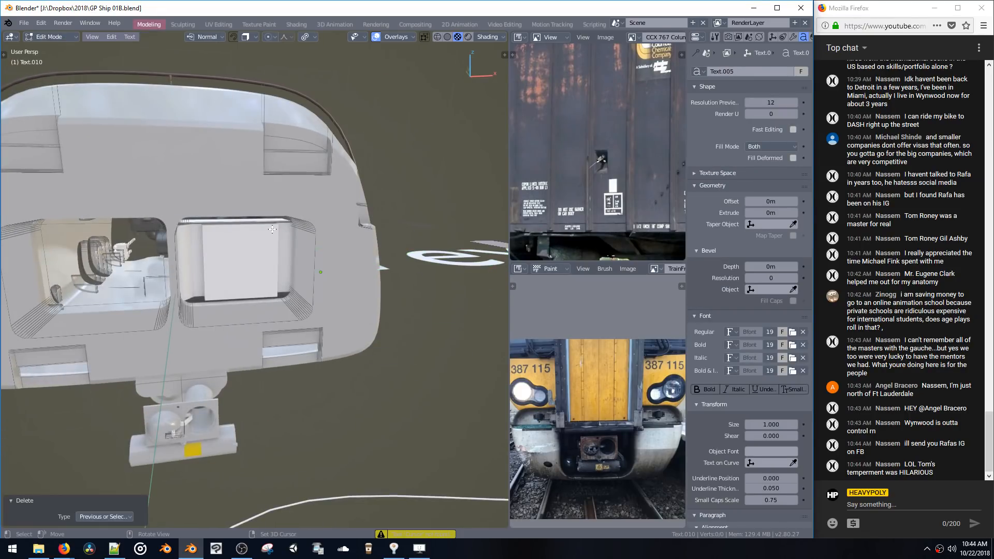
type("305")
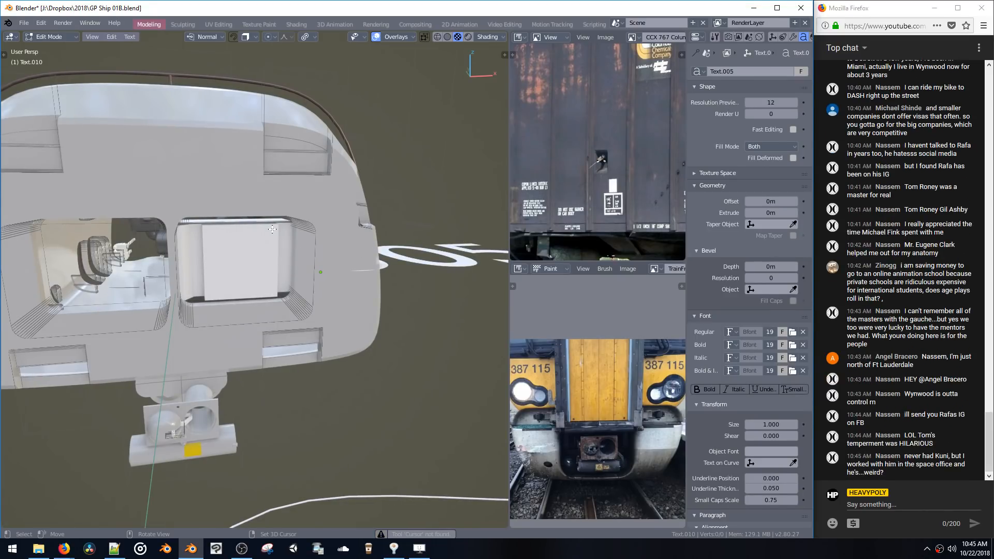
key("Tab")
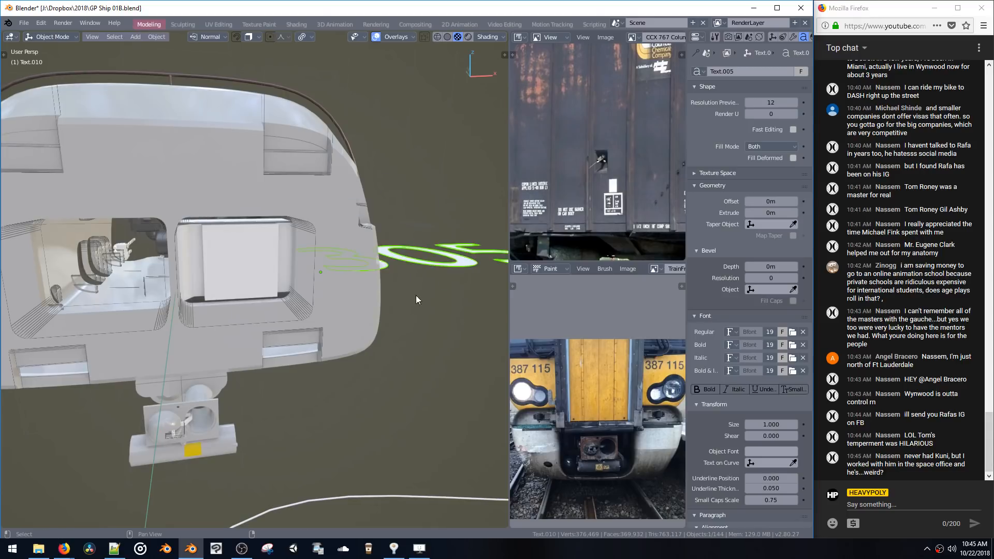
Move the 305 772 text -0.18 m along Y, rotate it 90° about X and scale it to 0.125
middle_click_drag(416, 295, 342, 289)
key("g")
key("y")
left_click(353, 298)
key("shift+r")
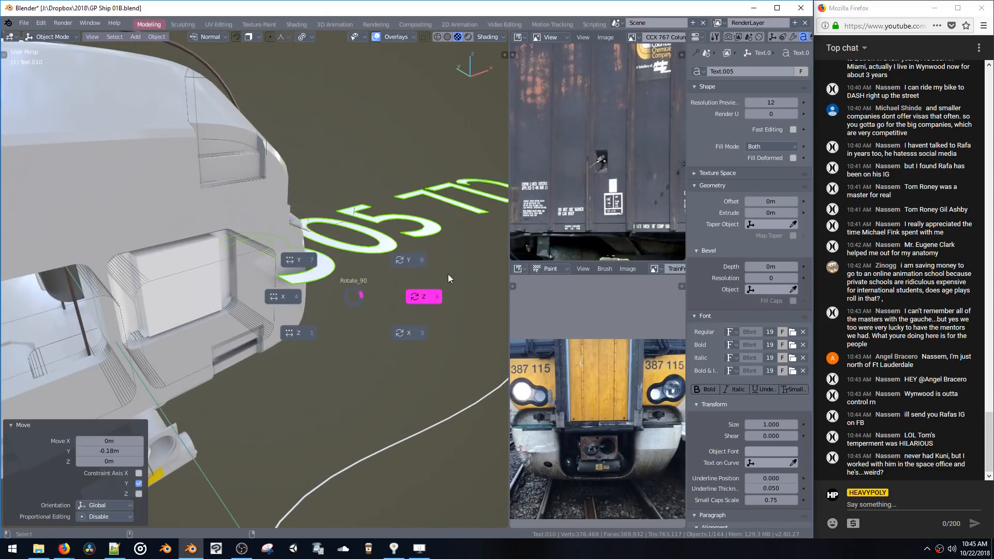
left_click(408, 334)
key("s")
left_click(321, 310)
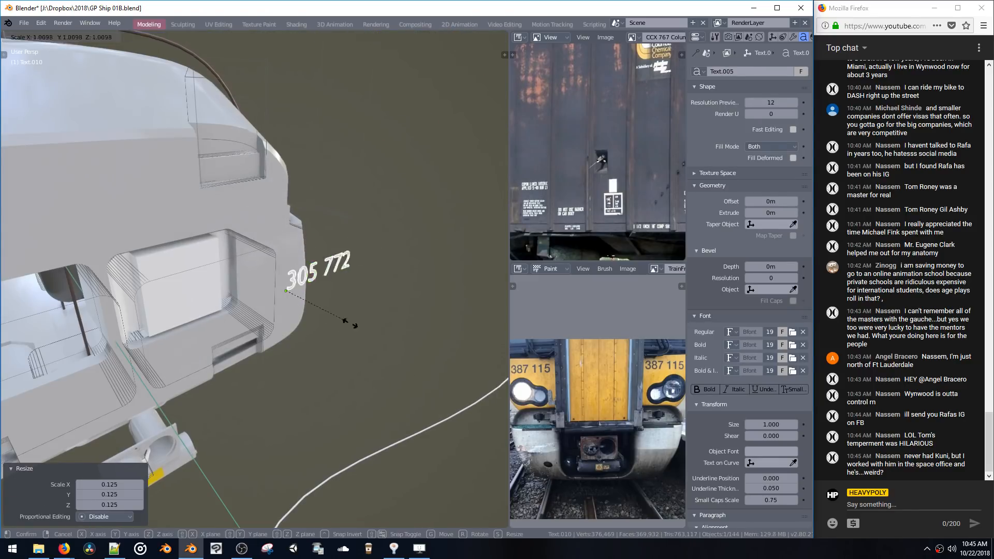
Move the 305 772 text onto the hull's front face beside the window recess and fine-tune its depth along Y
middle_click_drag(341, 307, 193, 254)
key("g")
left_click(207, 270)
middle_click(192, 254, "ctrl+shift")
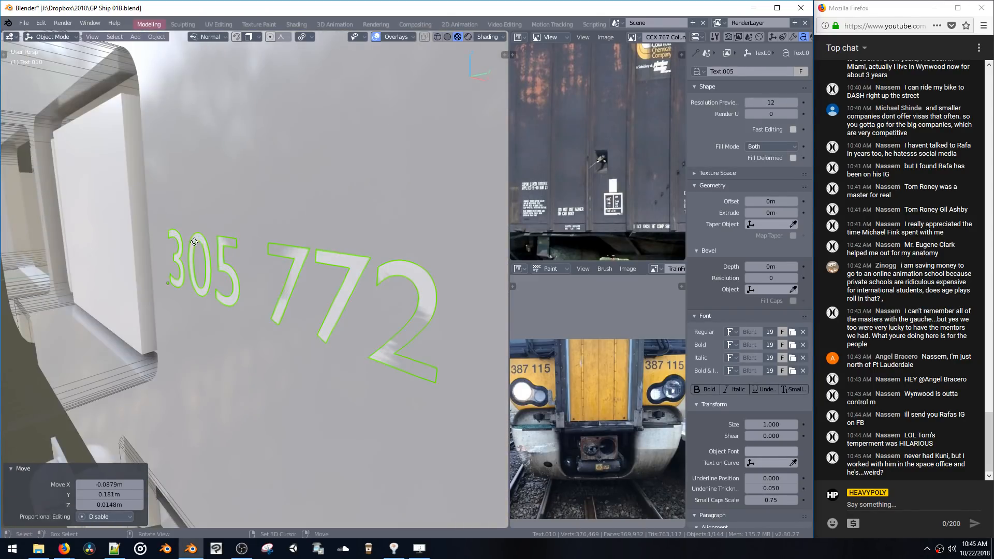
key("g")
key("y")
left_click(215, 253)
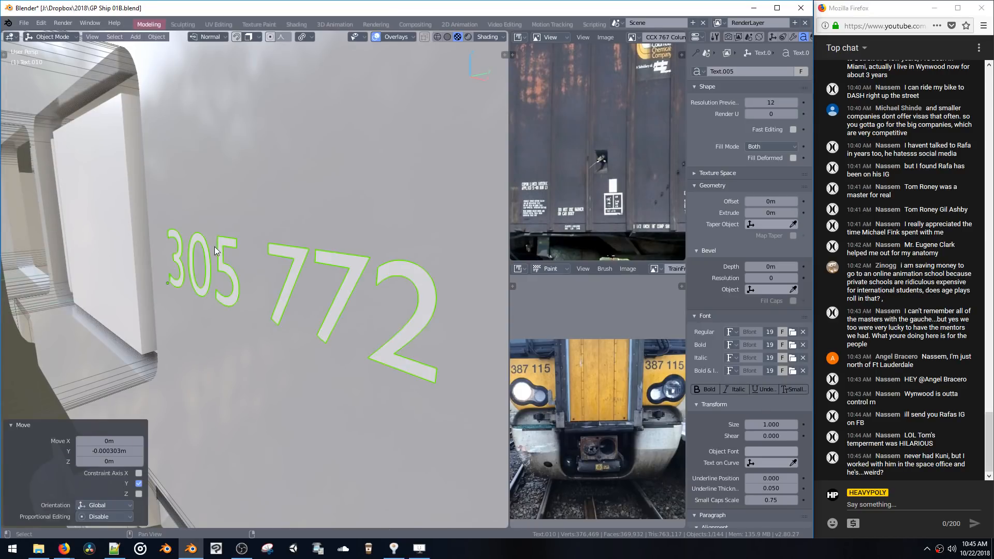
Enlarge the 305 772 text by a factor of 1.081 and shift it along X between the window recess and hull edge
middle_click_drag(219, 251, 259, 249)
key("s")
left_click(309, 320)
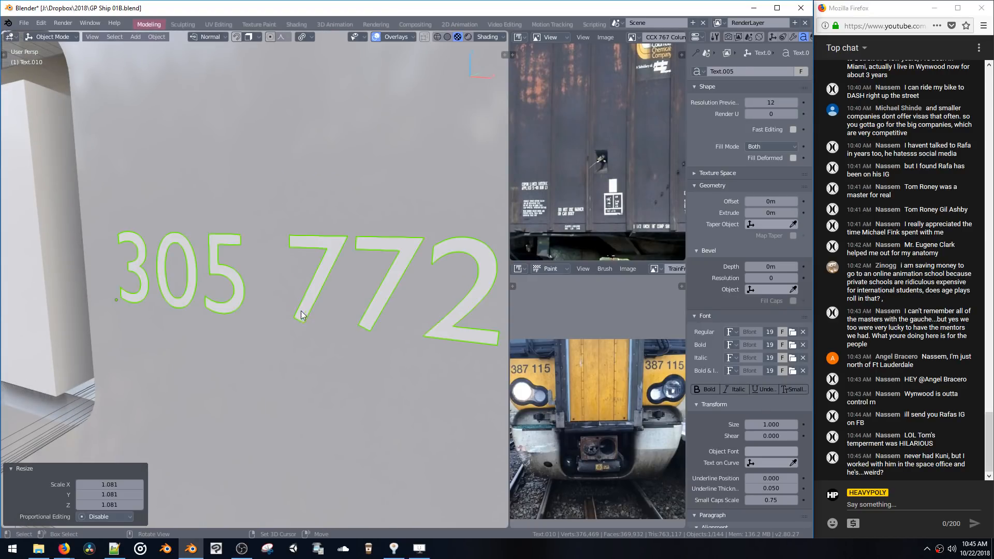
scroll(262, 299, "down", 5)
key("g")
key("x")
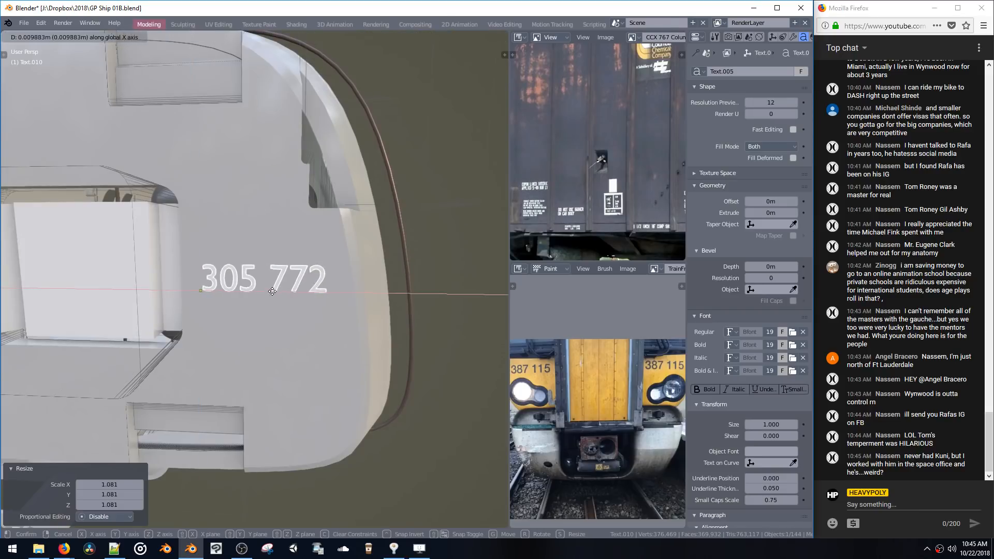
left_click(275, 297)
Raise the 305 772 text about 0.096 m along Z and fine-tune its position along X
key("g")
key("z")
left_click(272, 253)
key("g")
key("x")
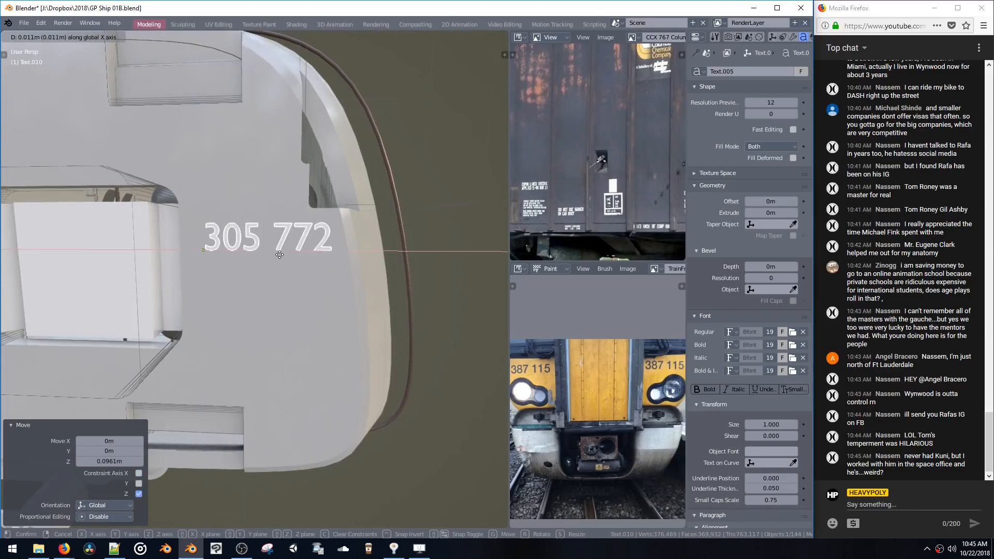
left_click(257, 256)
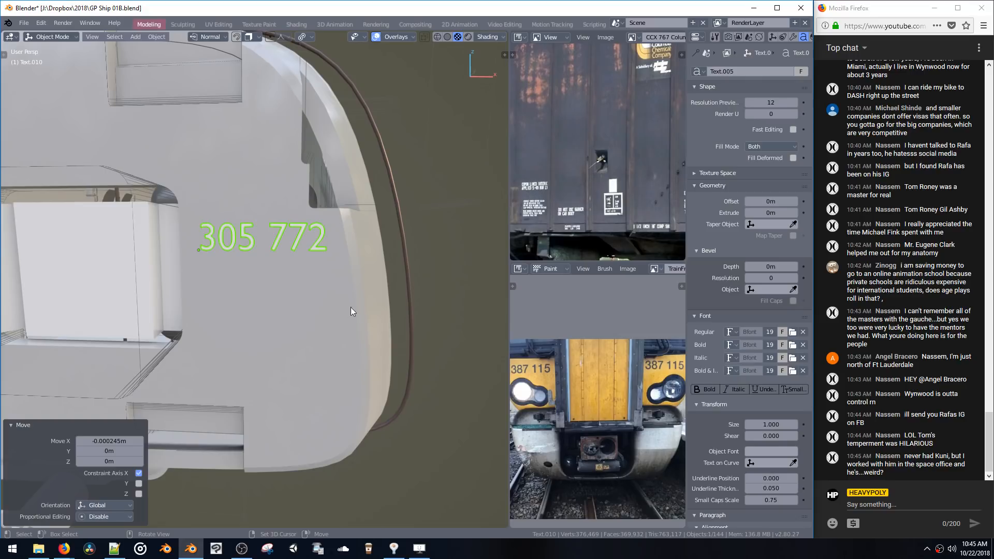
middle_click_drag(254, 257, 269, 297)
key("ctrl+space")
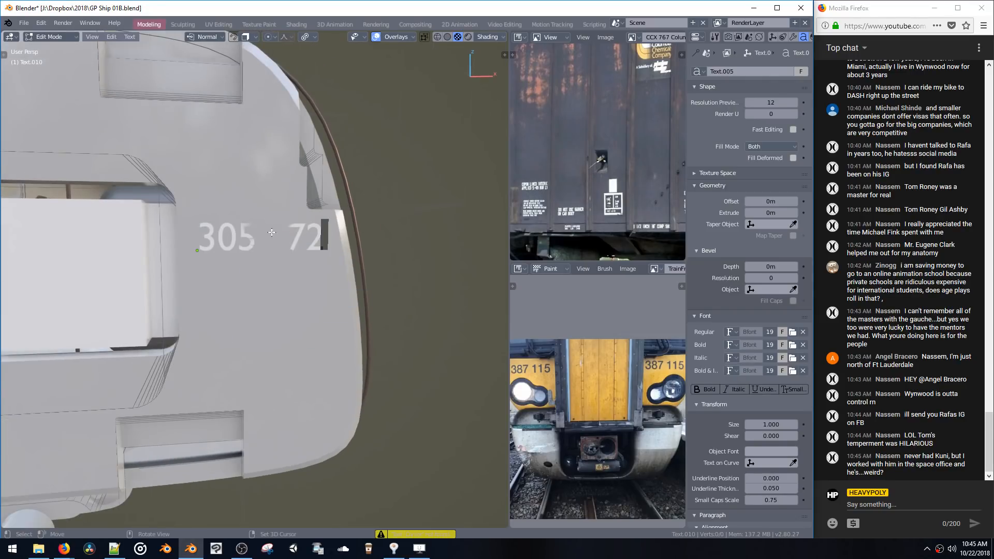
middle_click_drag(271, 229, 290, 243)
key("ctrl+space")
left_click(288, 310)
Nudge the 305 772 text about -0.0037 m along Y in front of the hull surface
key("g")
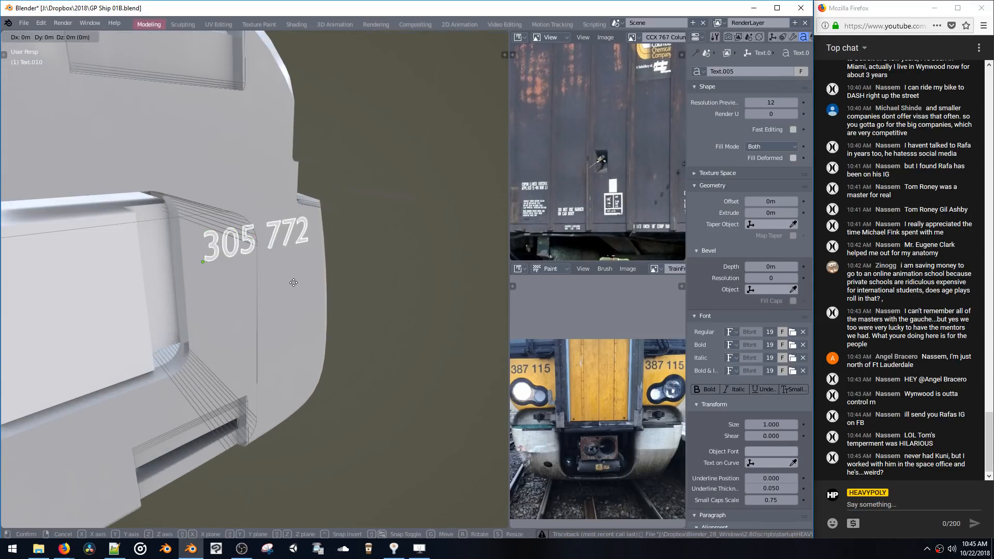
key("y")
left_click(295, 284)
middle_click_drag(294, 284, 243, 285)
key("ctrl+space")
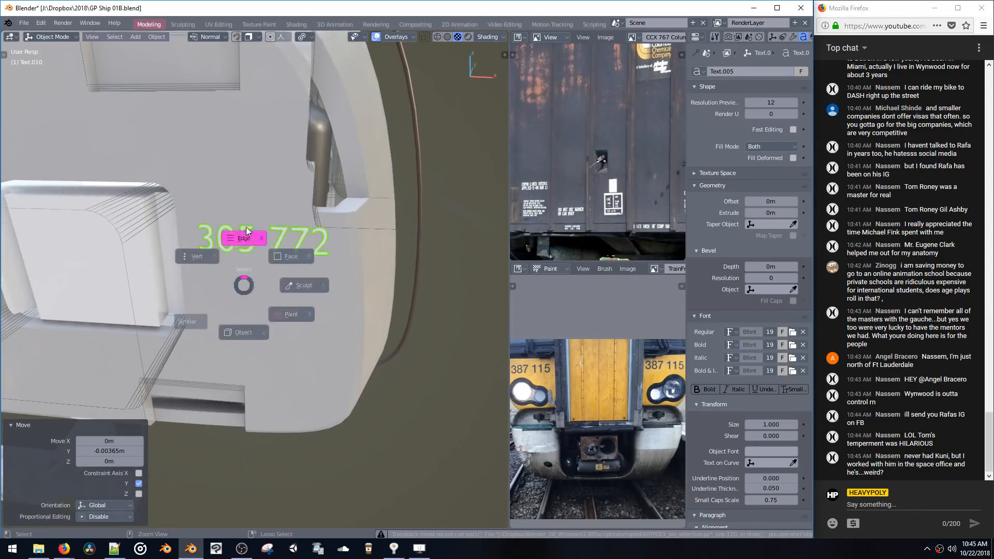
left_click(247, 227)
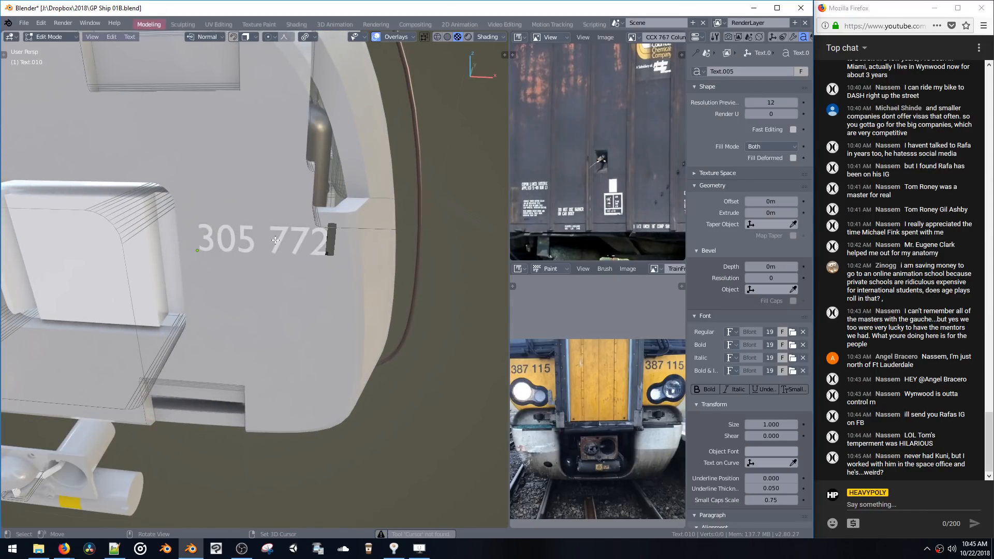
key("Left")
key("Left")
key("Left")
key("Left")
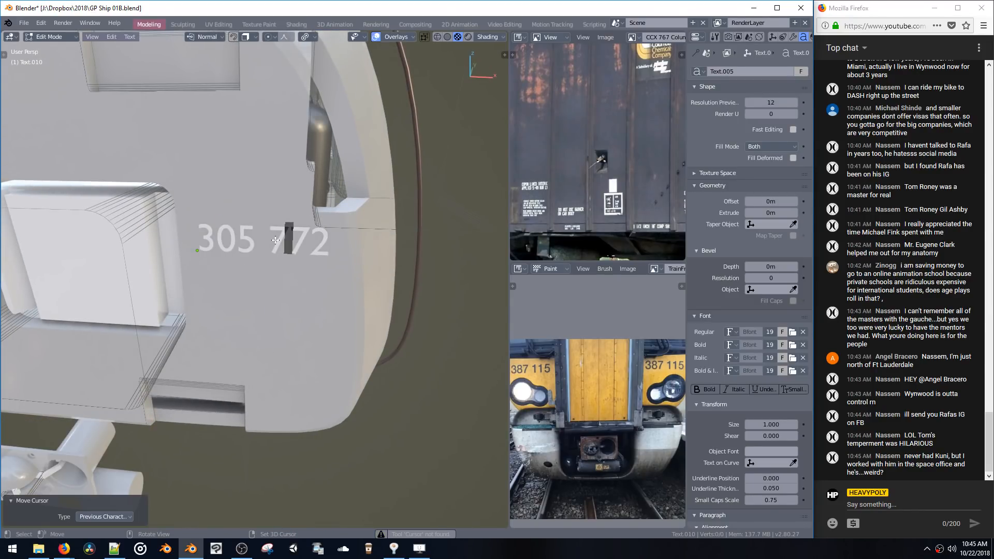
key("Right")
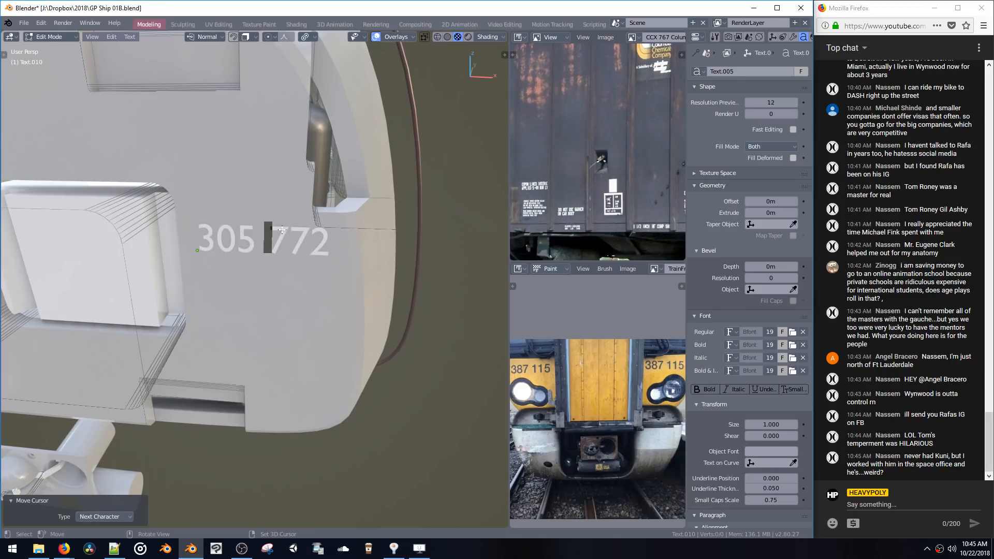
key("ctrl+space")
left_click(283, 310)
Try a linked duplicate of the 305 772 text lowered along Z, and undo it
middle_click_drag(284, 311, 233, 269)
middle_click_drag(233, 270, 327, 304, "shift")
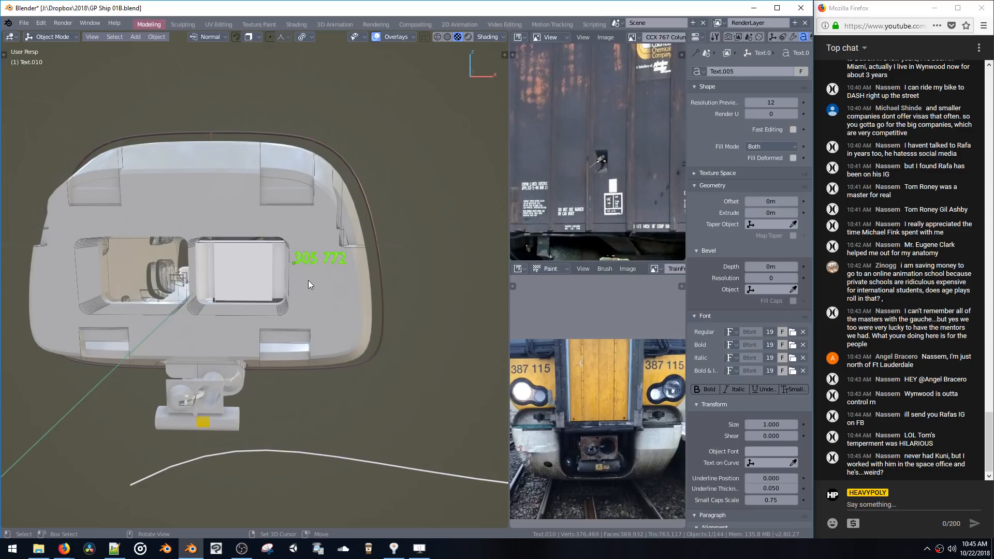
key("alt+d")
key("z")
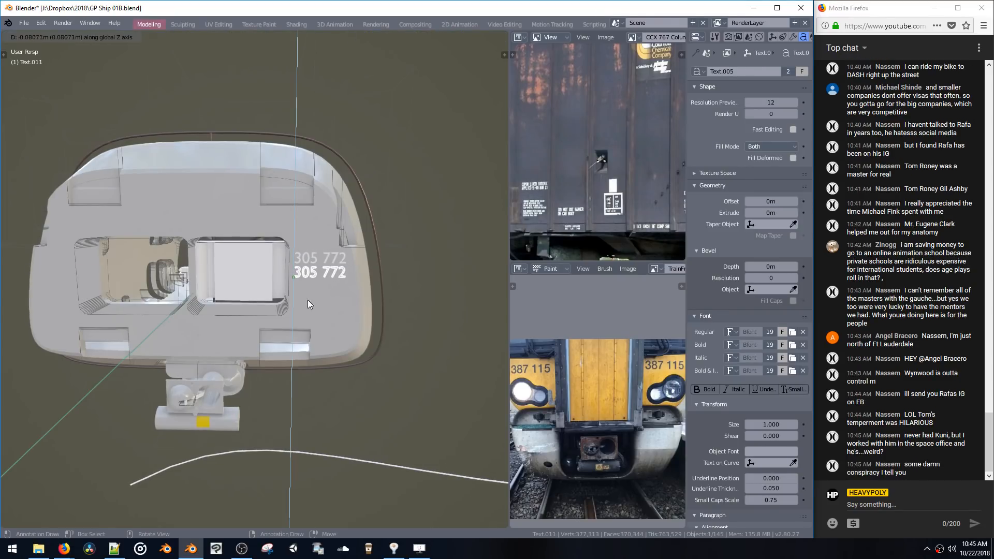
left_click(308, 301)
key("ctrl+z")
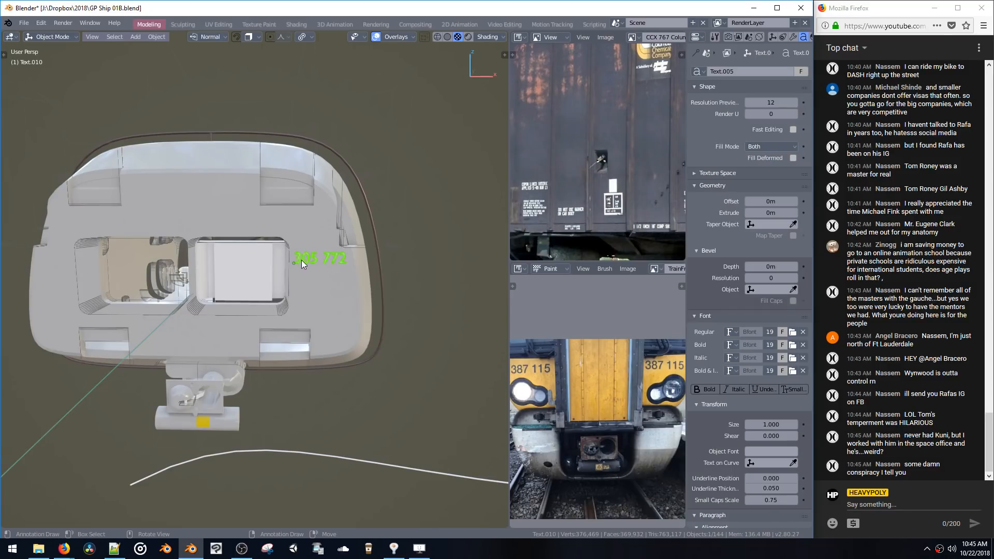
Add a 32-vertex mesh circle with a 1 m radius and place it at the front's lower corner below the number
middle_click_drag(325, 255, 288, 301)
key("shift+a")
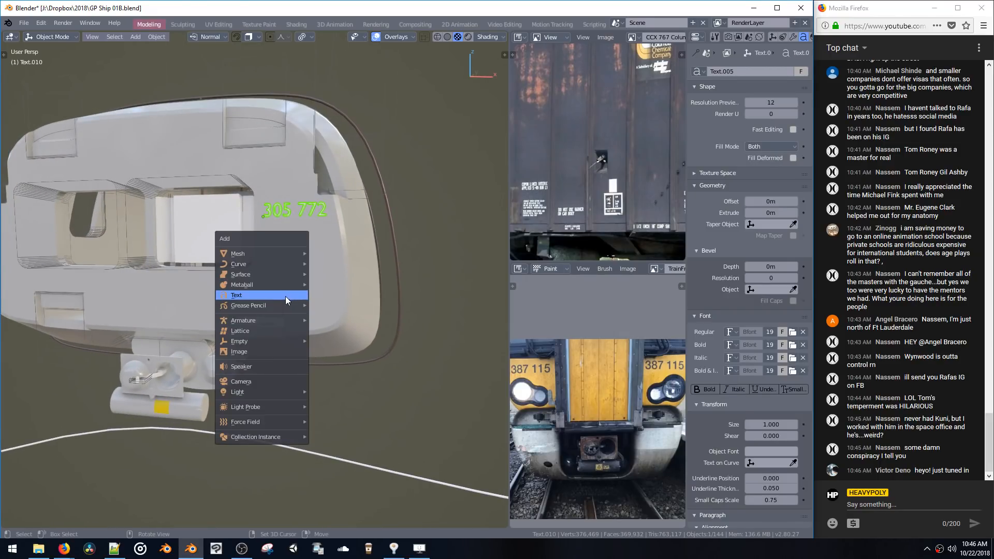
mouse_move(268, 253)
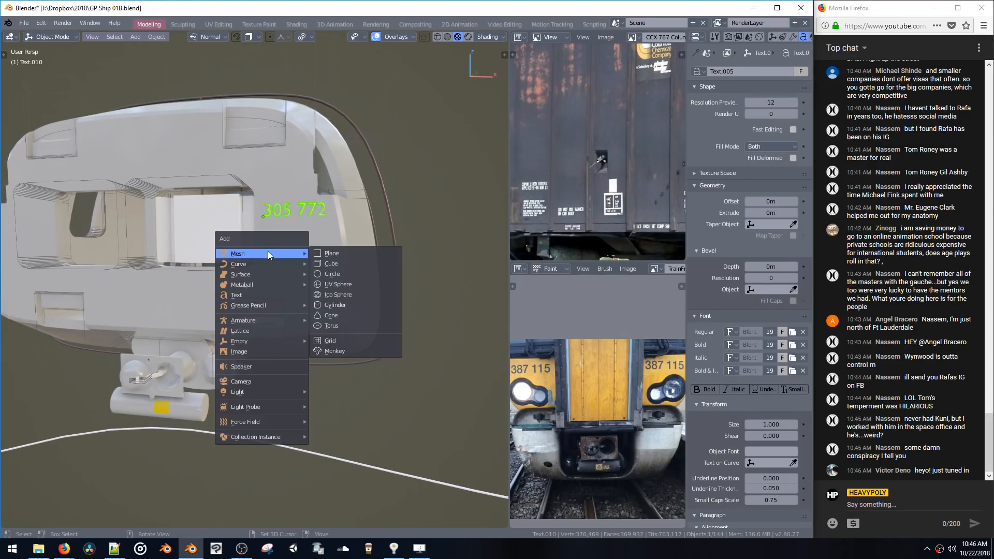
left_click(321, 275)
key("g")
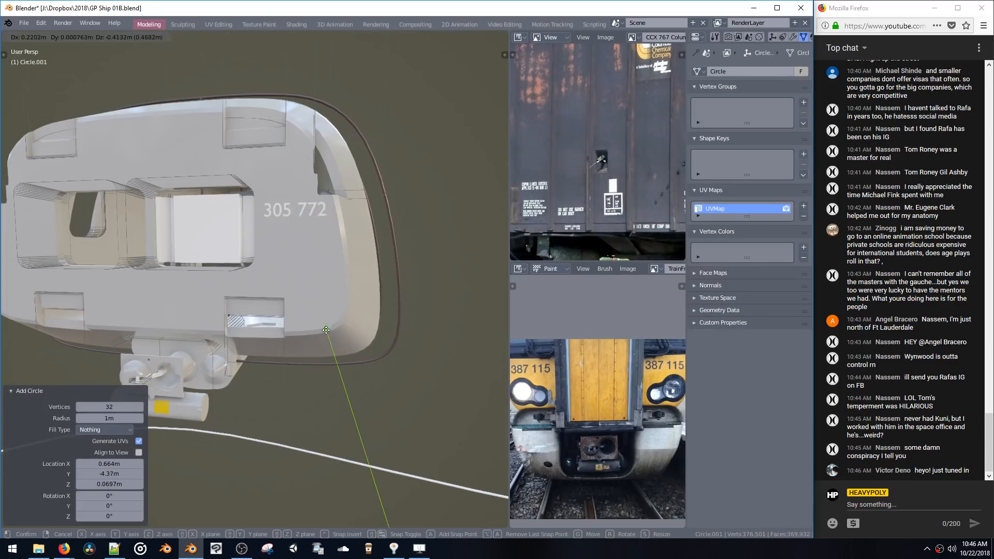
left_click(304, 330)
Scale the whole circle down in Edit Mode in several passes towards headlight size
key("Tab")
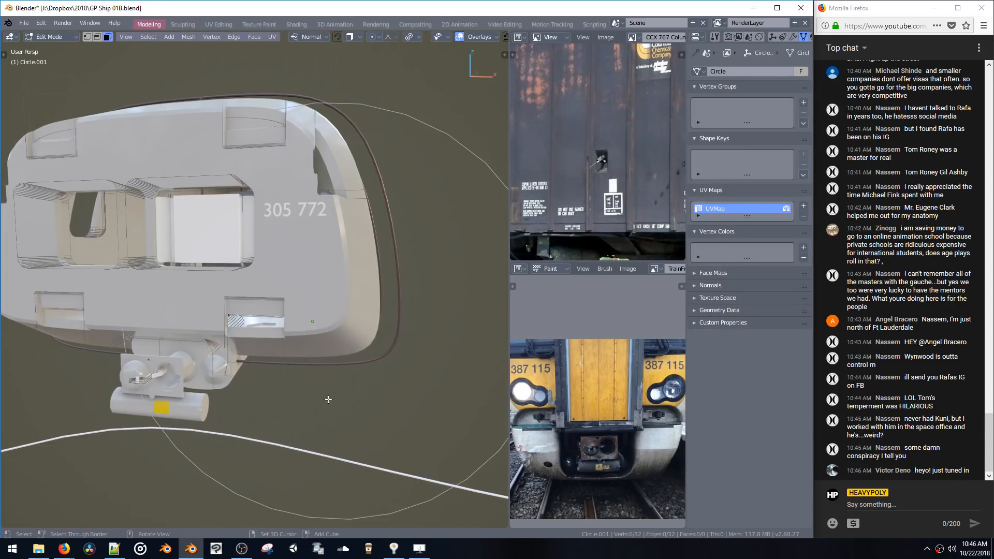
key("a")
key("s")
left_click(341, 400)
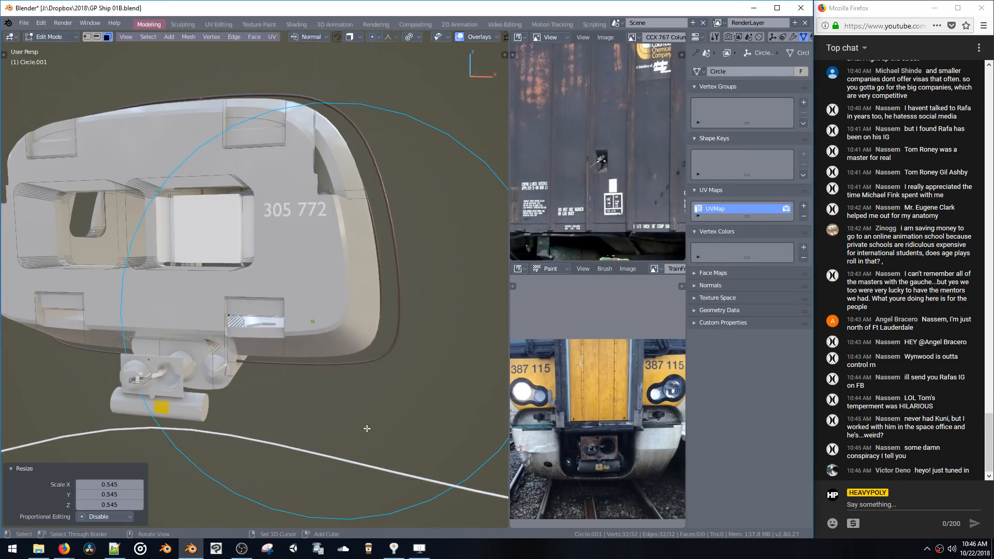
key("s")
left_click(366, 409)
key("s")
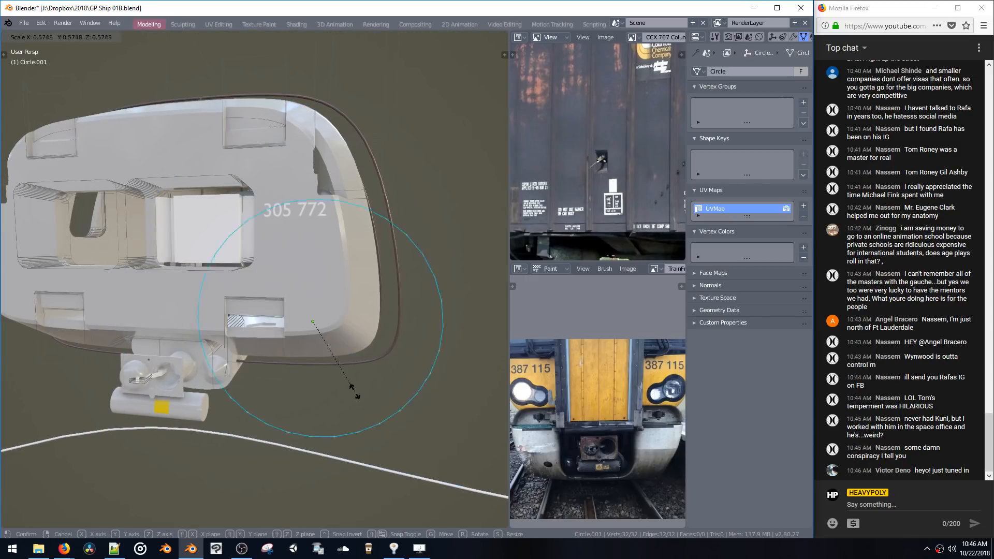
left_click(329, 365)
Fill the circle with a face, scale the disc down further and leave Edit Mode
key("f")
key("s")
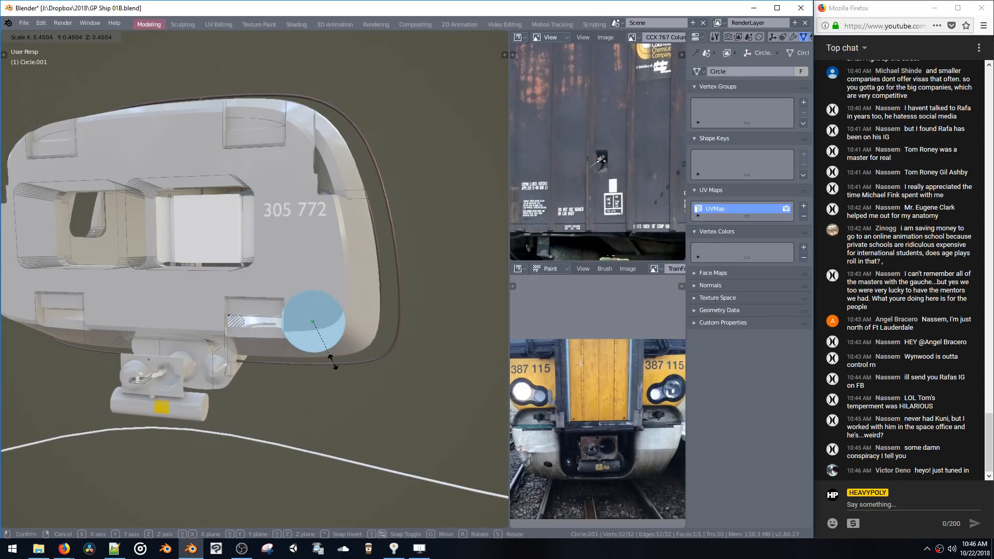
left_click(330, 350)
middle_click_drag(330, 335, 334, 342)
key("space")
left_click(347, 406)
Move the disc along Y at the hull front and extrude its face into a short cylinder
middle_click_drag(347, 406, 303, 343)
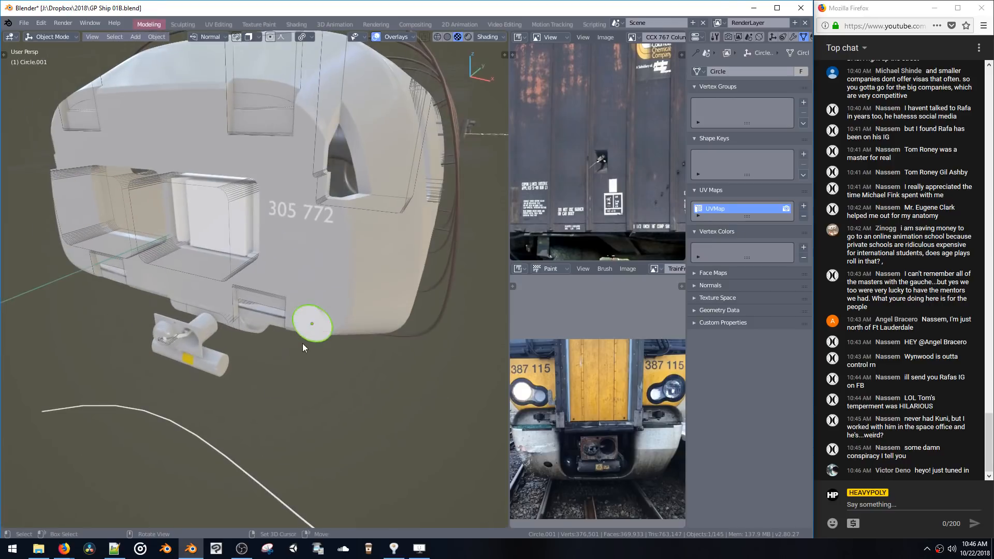
key("g")
key("y")
left_click(295, 354)
key("space")
key("e")
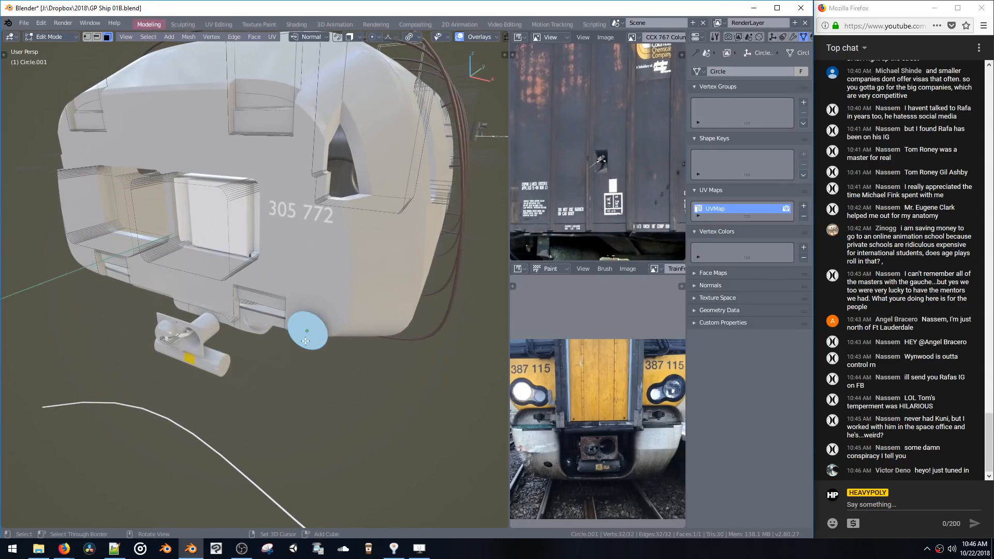
left_click(302, 345)
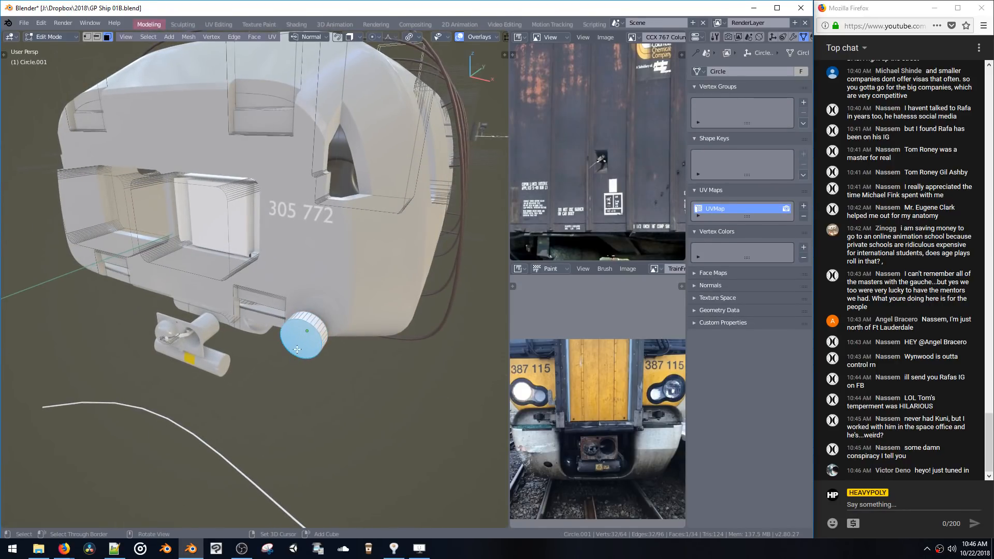
Adjust the headlight cylinder's extruded face against the hull, and raise the object 0.13 m along Z in Object Mode
middle_click_drag(303, 347, 338, 329)
key("g")
left_click(327, 312)
key("Tab")
key("ctrl+Tab")
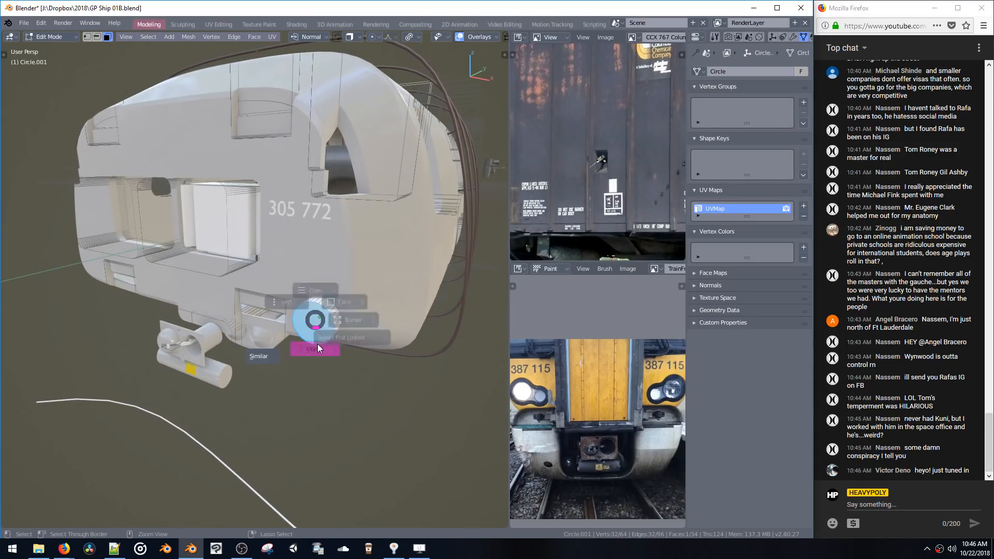
left_click(313, 348)
key("g")
left_click(309, 311)
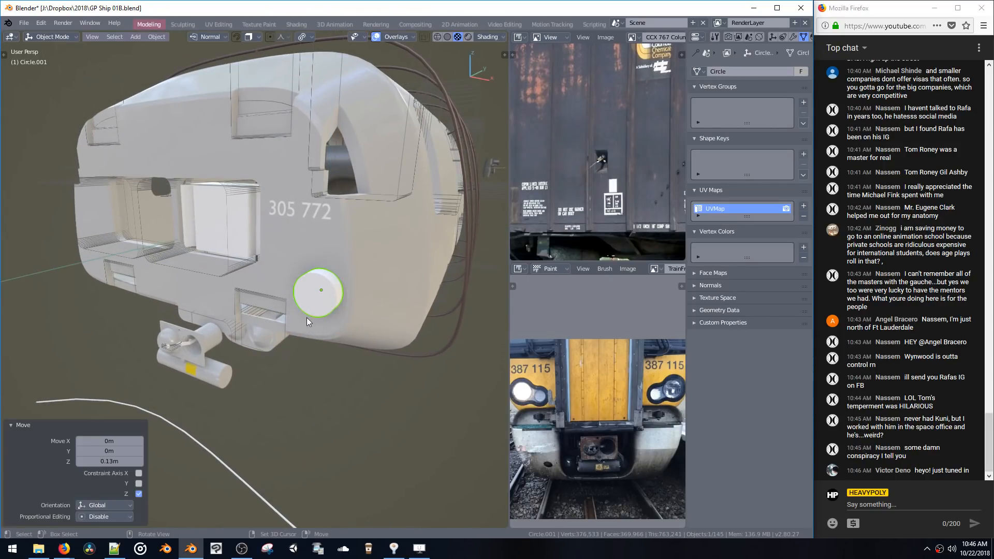
Duplicate the headlight cylinder within its mesh about 0.23 m along its normal X axis and scale the copy to 0.697
key("Tab")
middle_click_drag(316, 306, 342, 309)
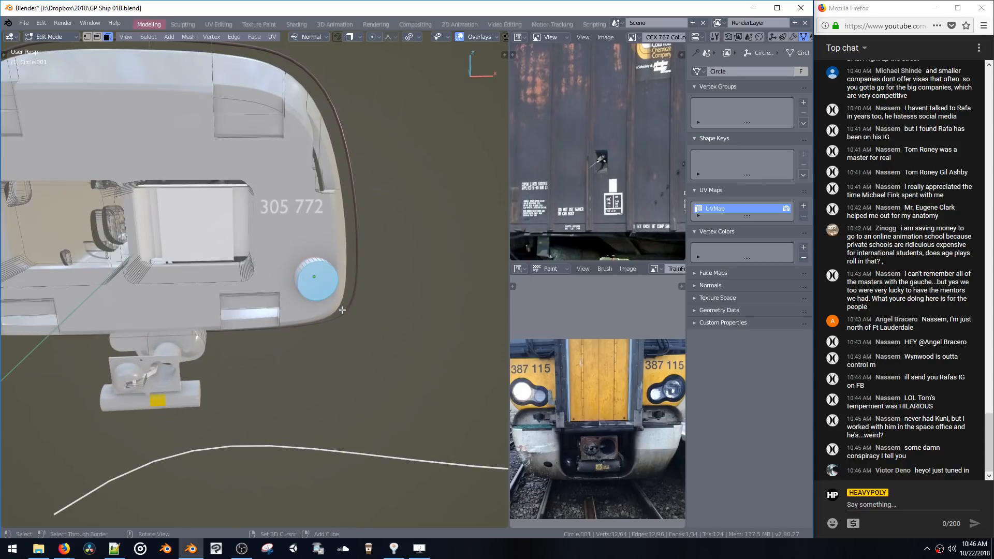
key("ctrl+l")
key("shift+d")
key("x")
key("x")
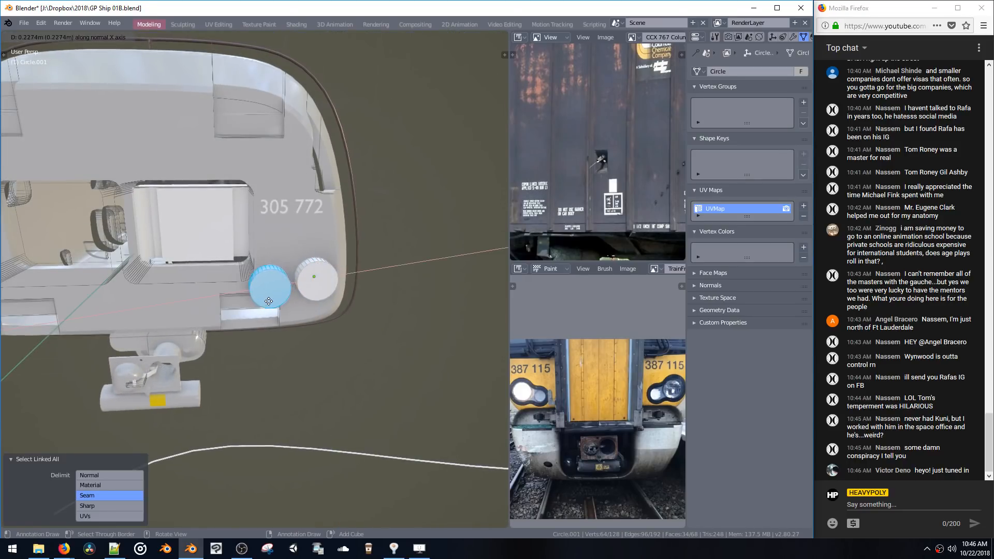
left_click(269, 301)
key("s")
left_click(276, 321)
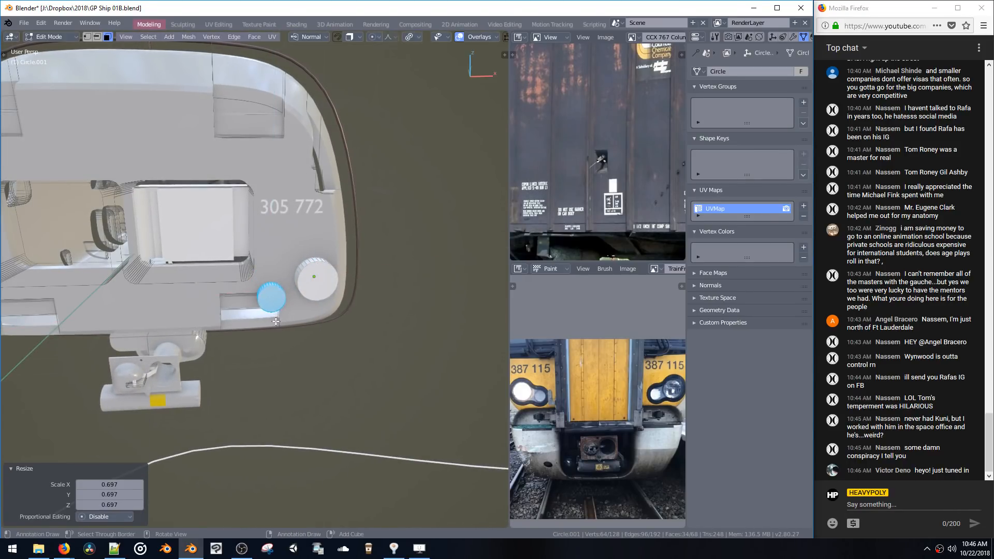
Fine-tune the smaller headlight copy along X beside the large headlight on the hull front
key("g")
key("x")
left_click(279, 319)
mouse_move(279, 319)
middle_mouse_down()
mouse_move(269, 306)
mouse_move(303, 296)
mouse_move(281, 334)
middle_mouse_up()
Leave Edit Mode, shift the headlight pair along Z, and seat it against the hull front along Y
key("Tab")
key("g")
key("z")
left_click(309, 290)
key("g")
key("y")
left_click(295, 299)
key("g")
key("y")
left_click(302, 298)
Edit the hull's boolean cutter and move its box for the recess below the headlights about 0.12 m down along Z
left_click(275, 351)
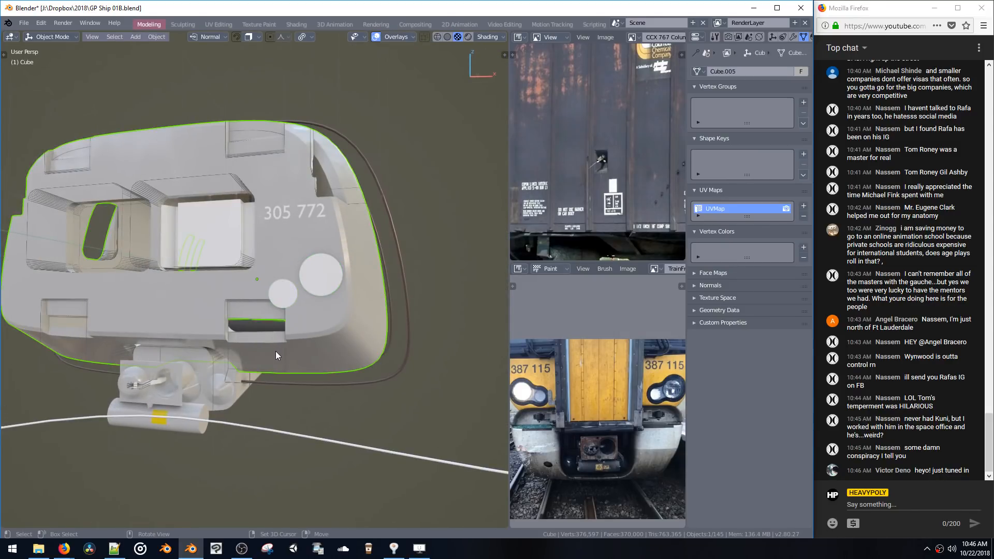
left_click(285, 355)
key("space")
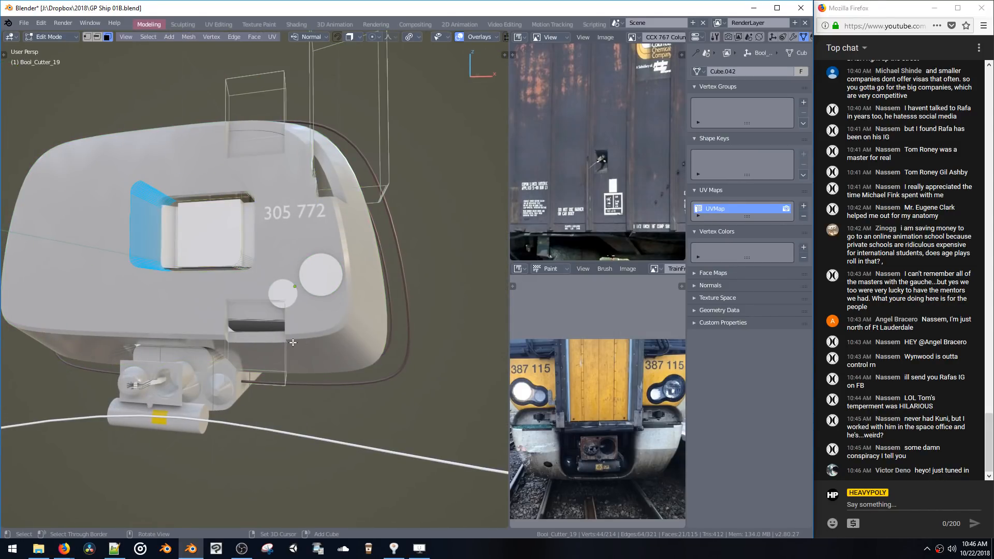
double_click(283, 347)
key("g")
key("z")
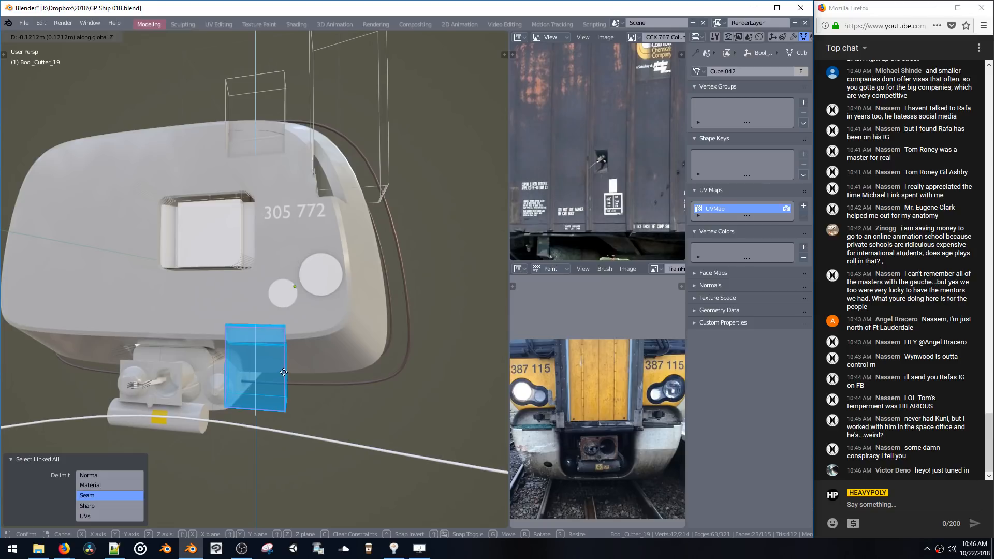
left_click(291, 359)
Move the outer side face of the lower cutter box along X
middle_click_drag(291, 359, 255, 361)
left_click(285, 361)
left_click(291, 361)
key("space")
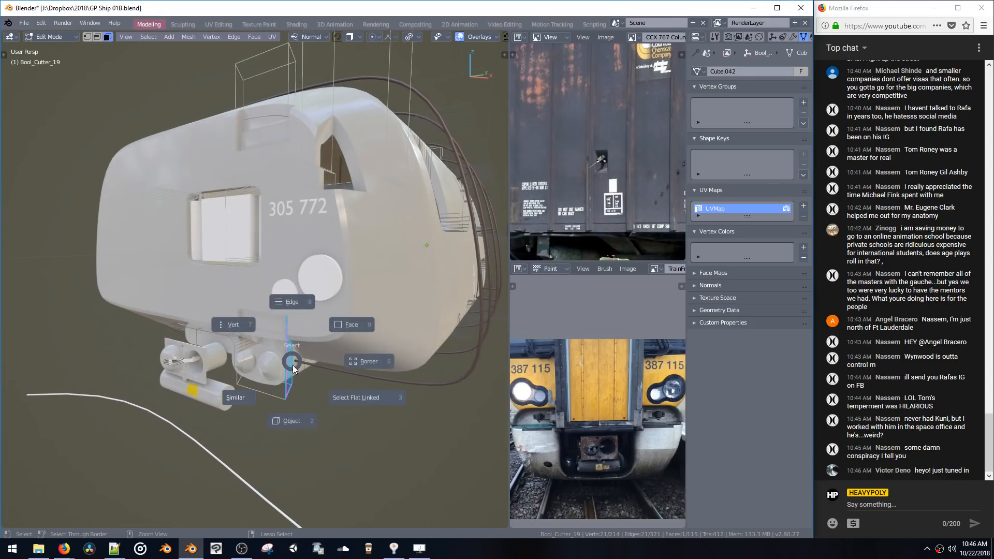
left_click(337, 397)
middle_click_drag(318, 380, 311, 321)
key("g")
key("x")
left_click(325, 358)
In front view, duplicate one corner vertex of the lower cutter box away from it and delete the whole box
middle_click_drag(244, 339, 400, 332, "shift")
key("space")
left_click(349, 227)
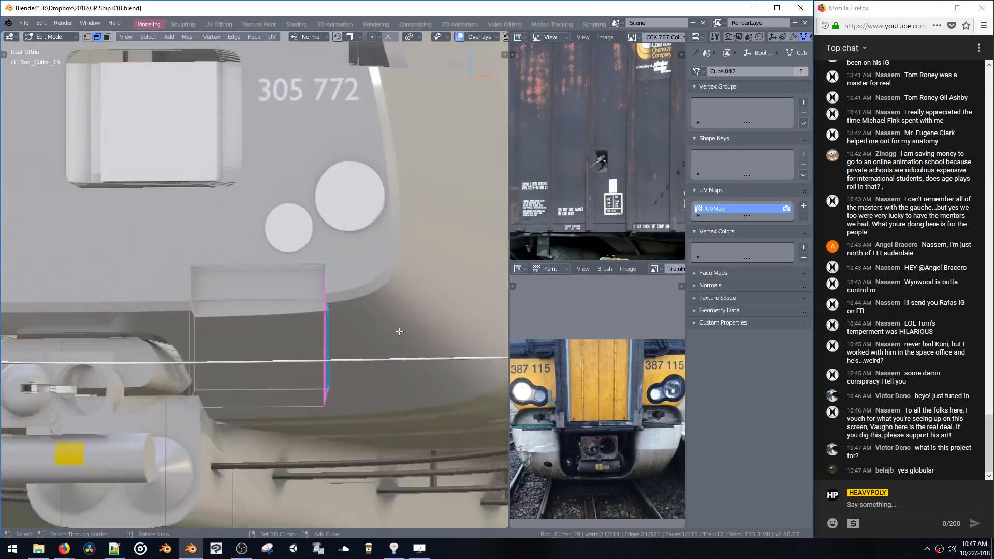
key("v")
key("v")
key("v")
key("v")
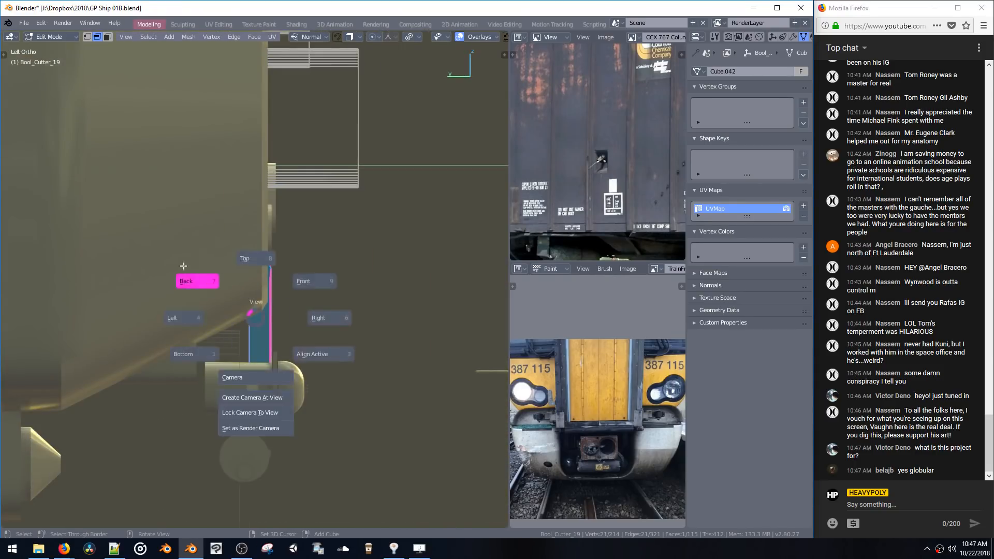
key("v")
middle_click_drag(293, 266, 288, 284, "shift")
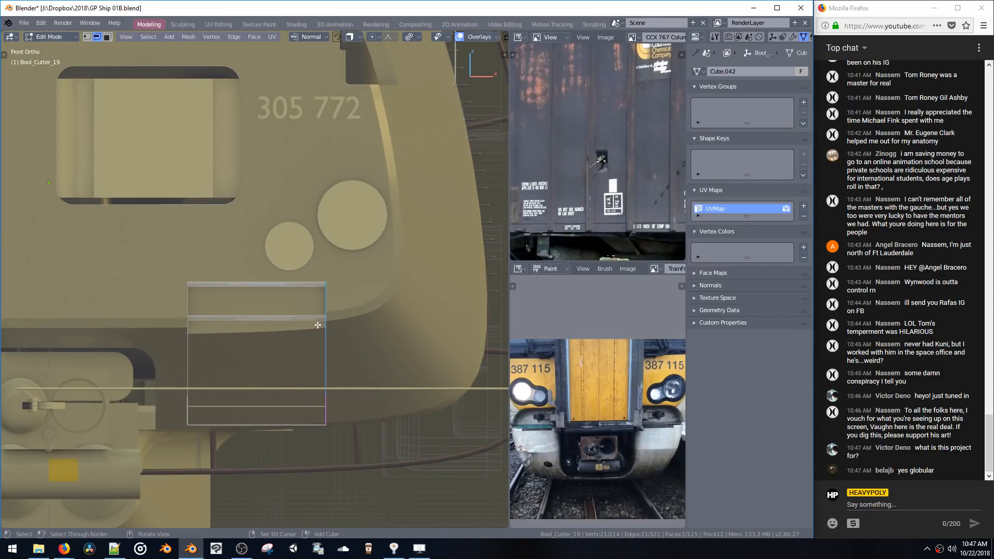
middle_click_drag(306, 313, 342, 304, "shift")
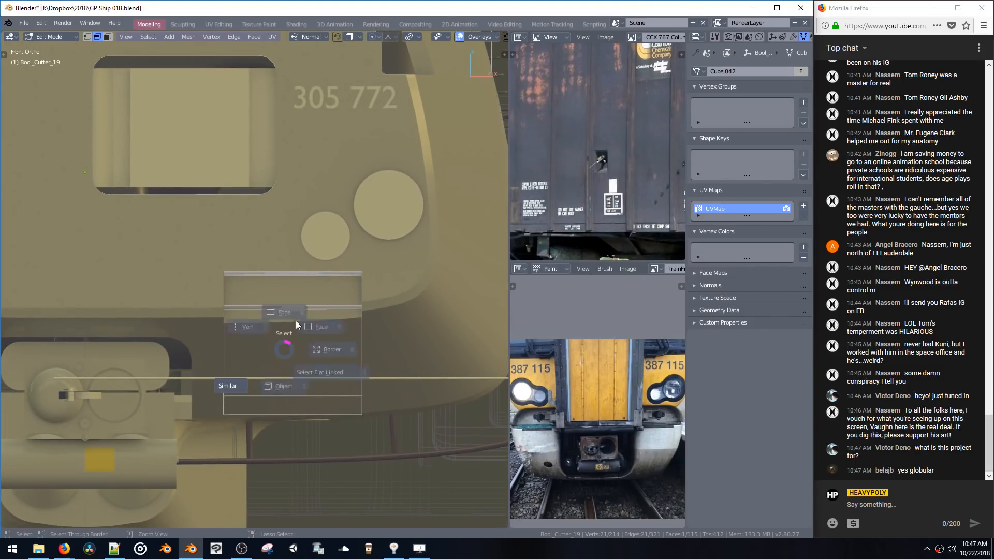
key("ctrl+space")
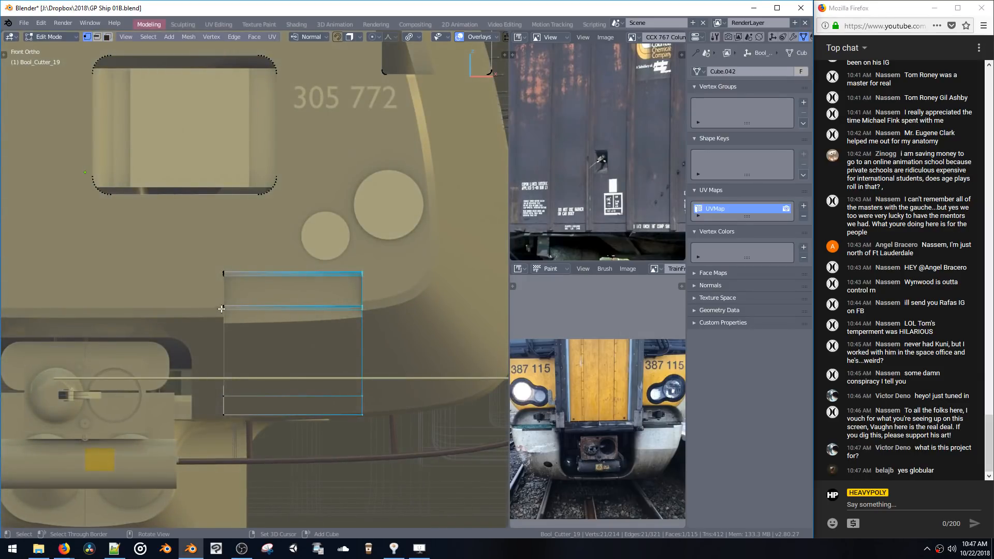
left_click(223, 308)
key("g")
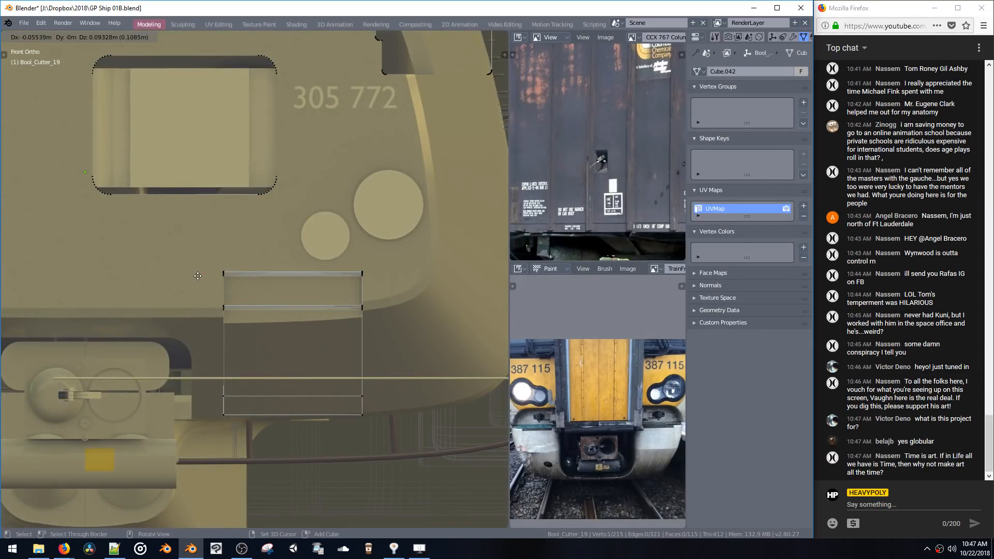
left_click(208, 280)
left_click_drag(212, 270, 358, 403)
key("Delete")
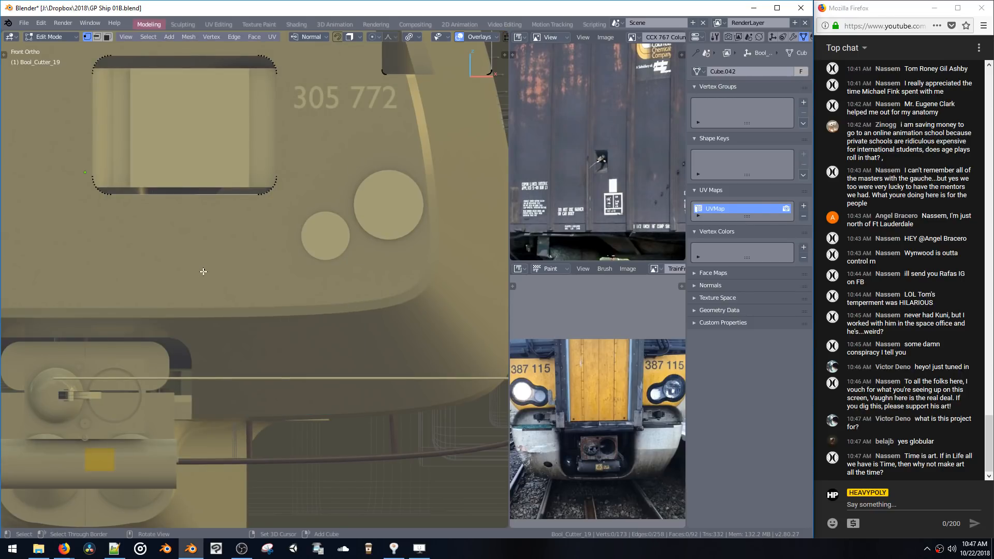
Extrude the vertex 0.258 m along X, extend it diagonally down and outward, and extrude the starting vertex down along Z
key("e")
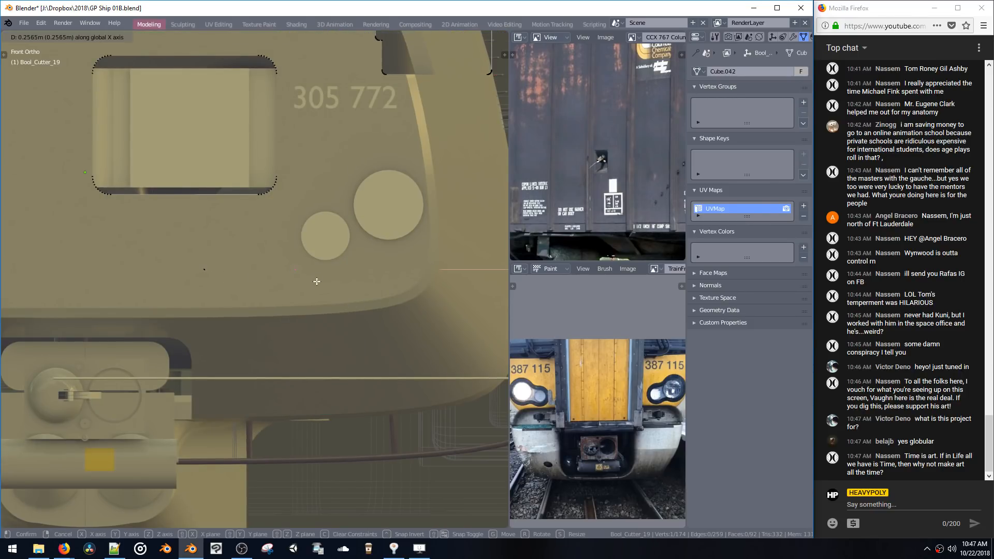
left_click(317, 281)
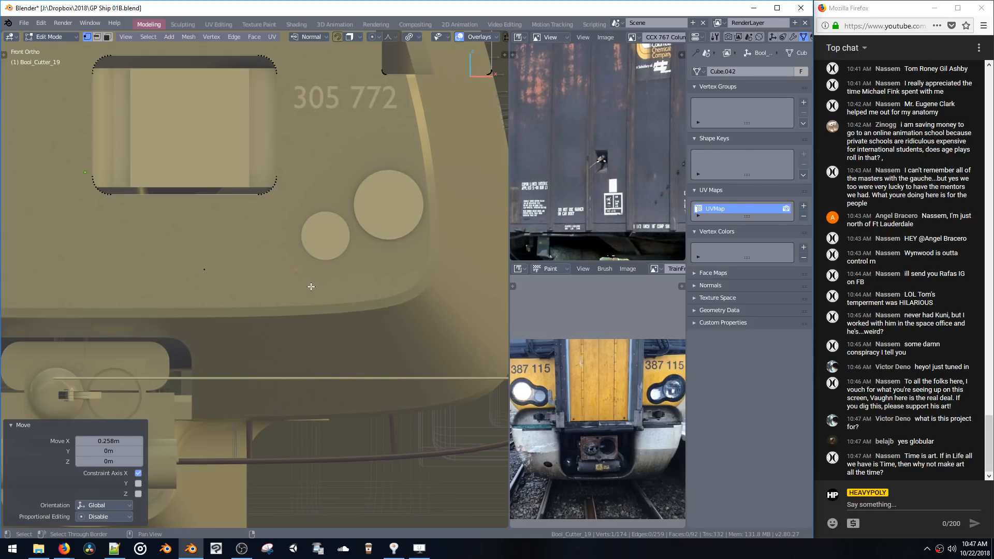
key("e")
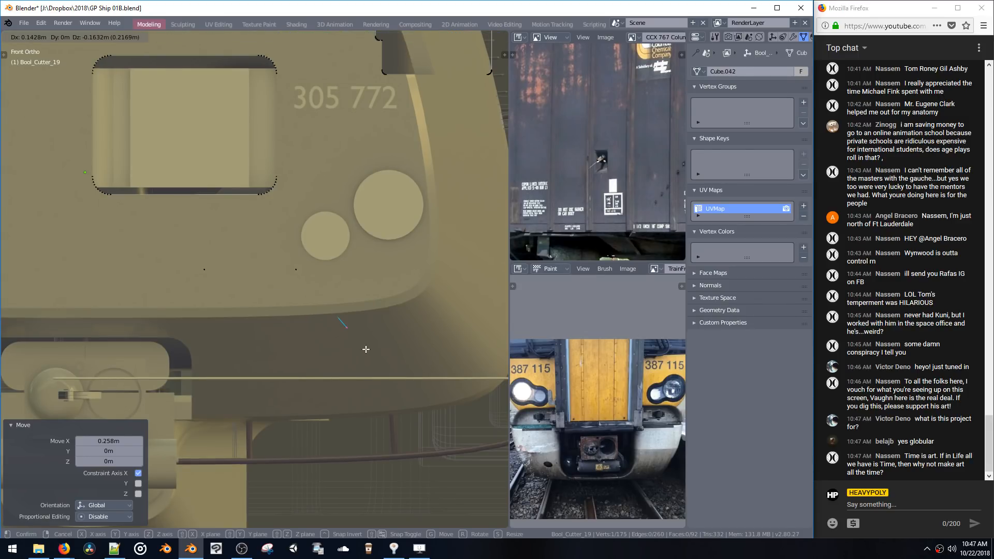
left_click(366, 350)
left_click(204, 271)
key("e")
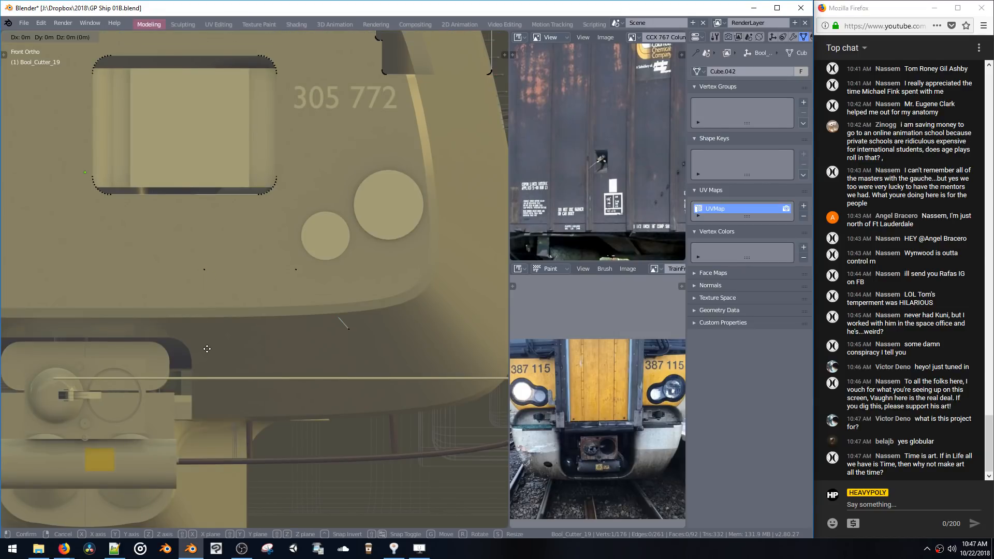
key("z")
left_click(205, 340)
Fill the four-point outline with a face and extrude it along its normal with a -0.220 offset
key("ctrl+l")
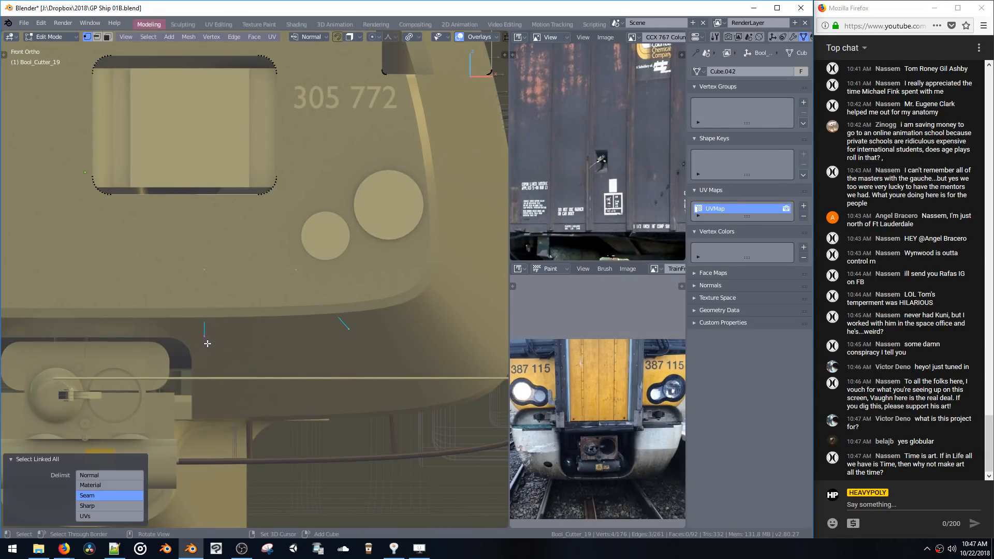
key("f")
middle_click_drag(207, 344, 237, 328)
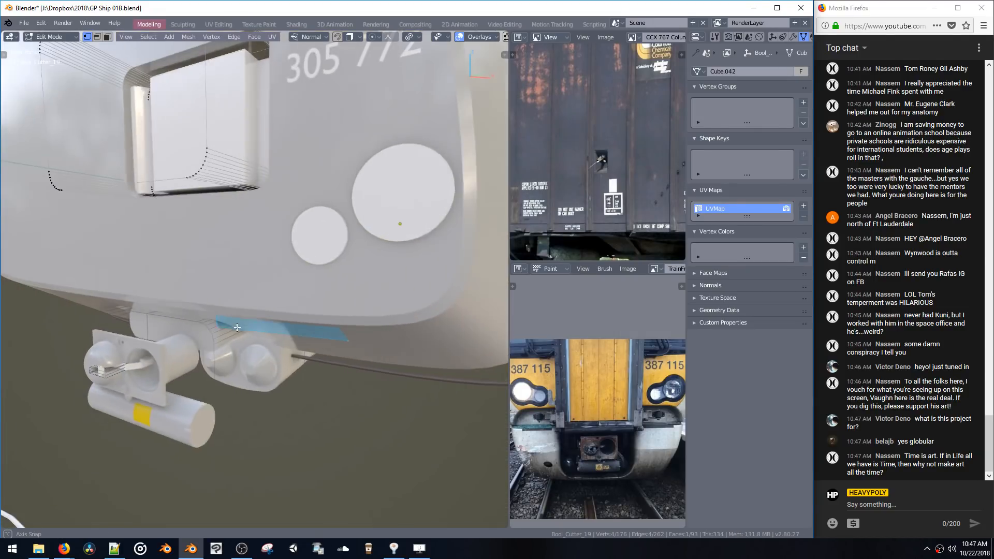
key("ctrl+g")
left_click(228, 357)
key("alt+e")
left_click(235, 330)
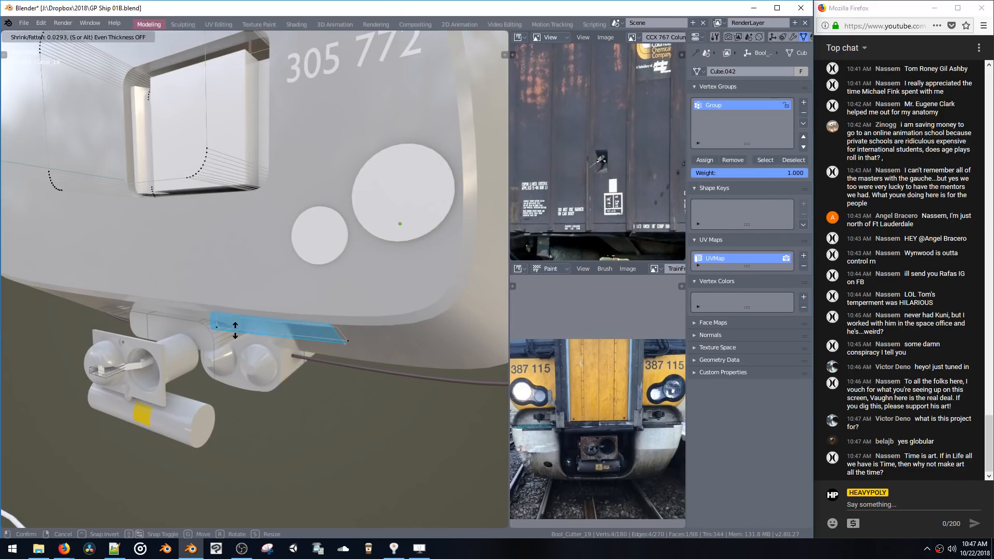
left_click(300, 338)
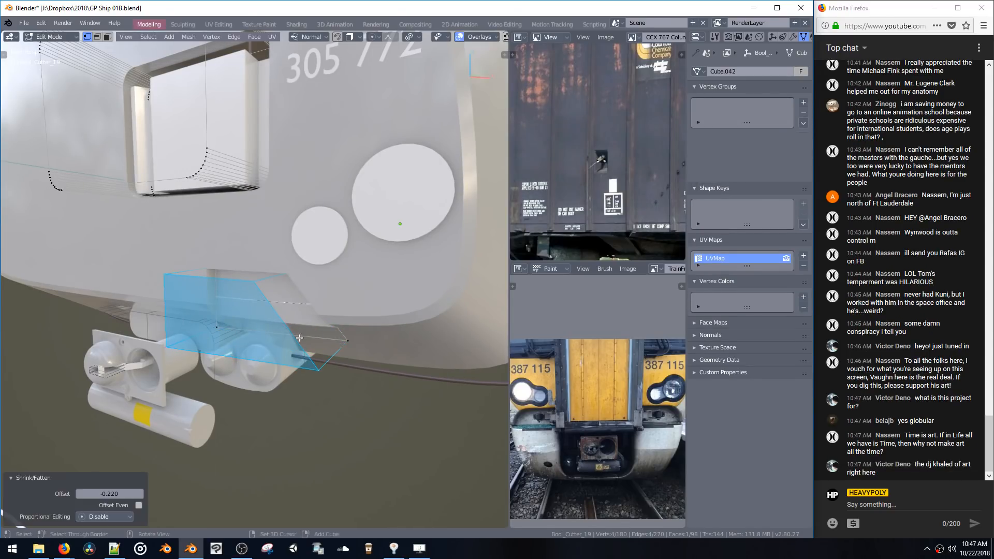
Reposition the new cutter block's geometry along Y so it cuts into the hull's lower front
middle_click_drag(300, 338, 236, 349)
key("q")
left_click(297, 347)
key("g")
left_click(352, 311)
left_click(268, 322)
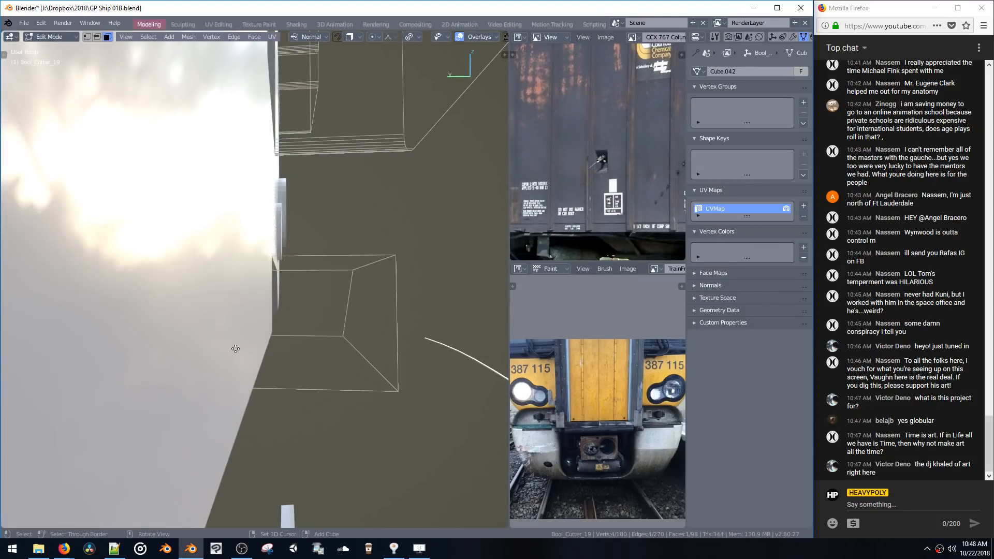
key("g")
key("y")
left_click(217, 348)
Move the cutter's upper corner edge below the headlights 0.0629 m along X and bevel it by 0.062 with 10 segments
middle_click_drag(331, 330, 293, 288)
middle_click_drag(366, 286, 361, 337)
left_click(375, 258)
left_click(377, 285)
key("g")
key("x")
left_click(351, 282)
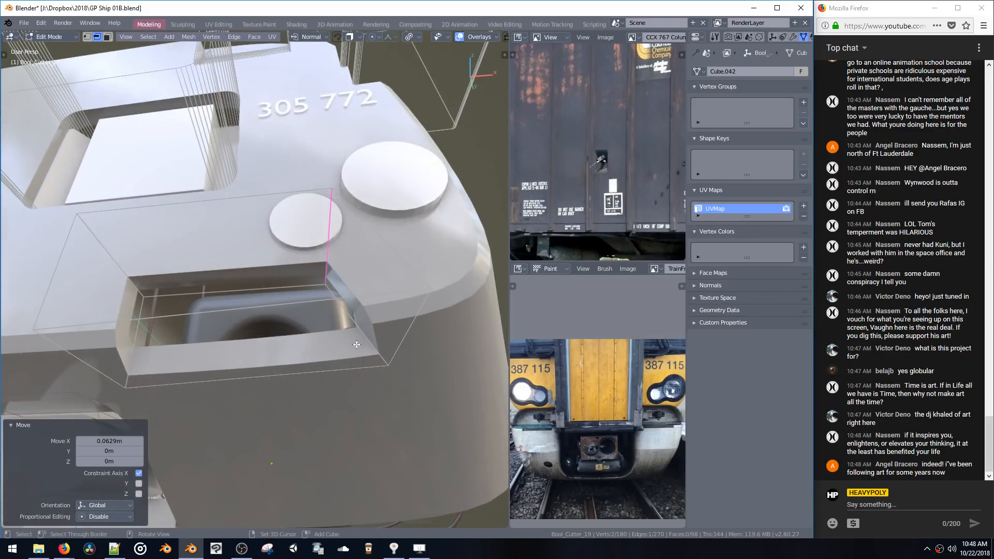
key("ctrl+b")
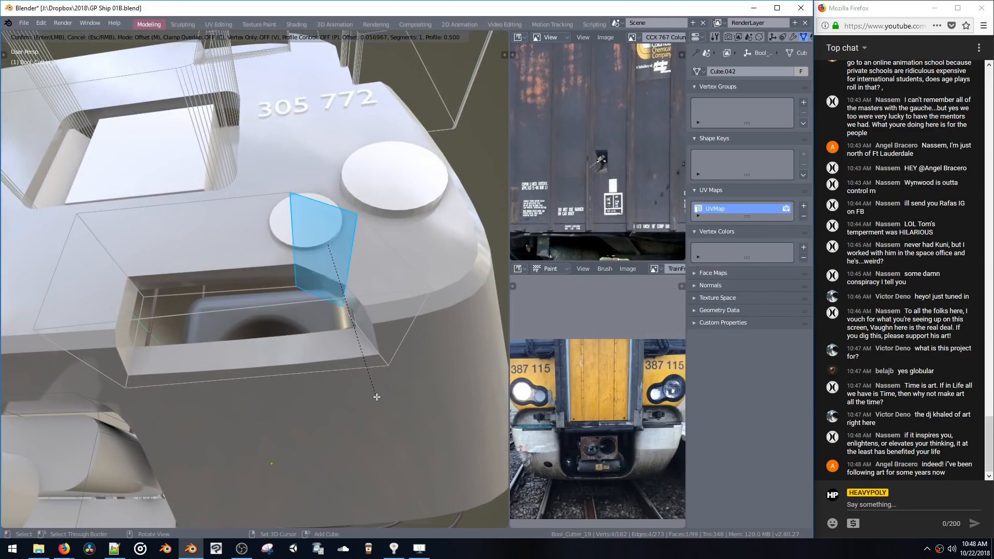
left_click(418, 469)
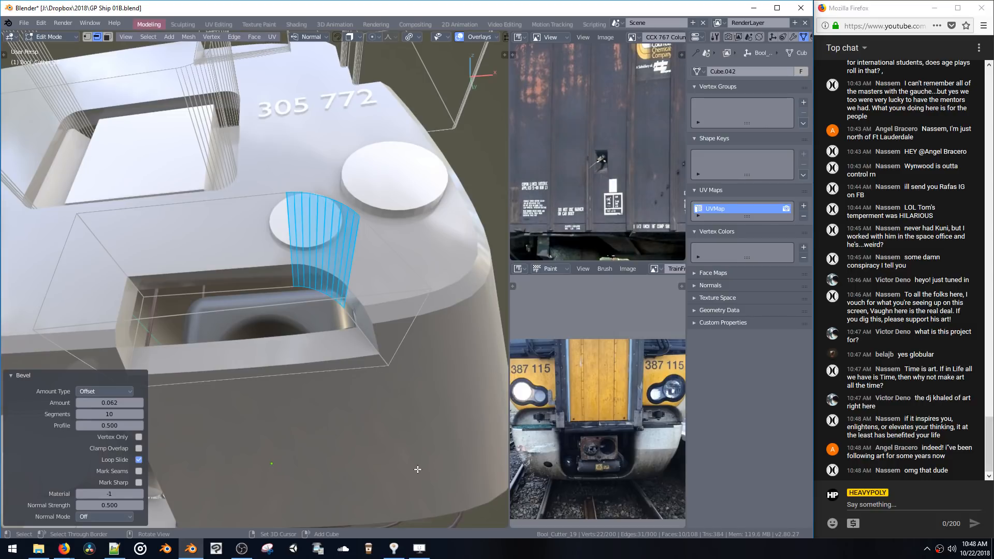
middle_click_drag(337, 371, 279, 263)
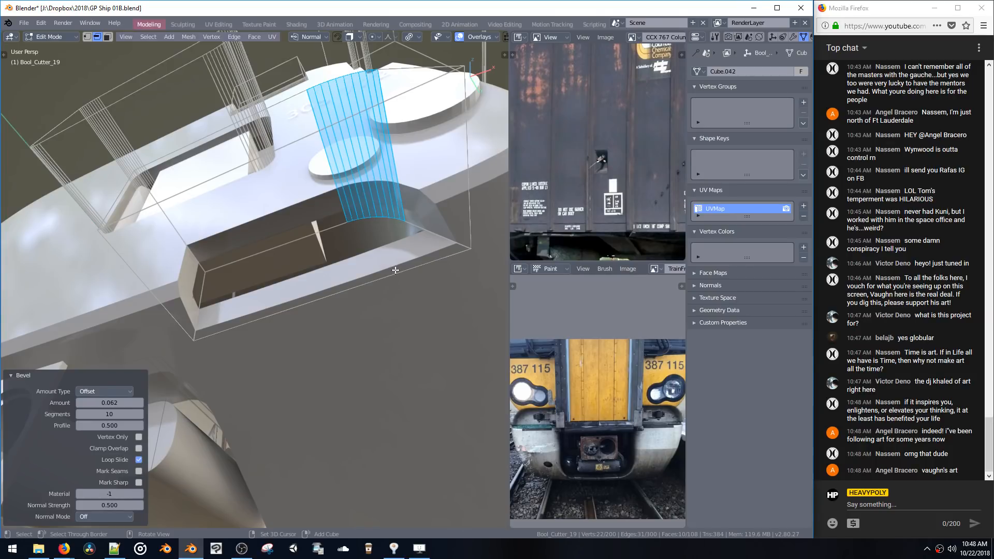
Bevel the border of the cutter's inner face inside the recess by 0.019 with 3 segments
middle_click_drag(395, 270, 281, 275)
key("space")
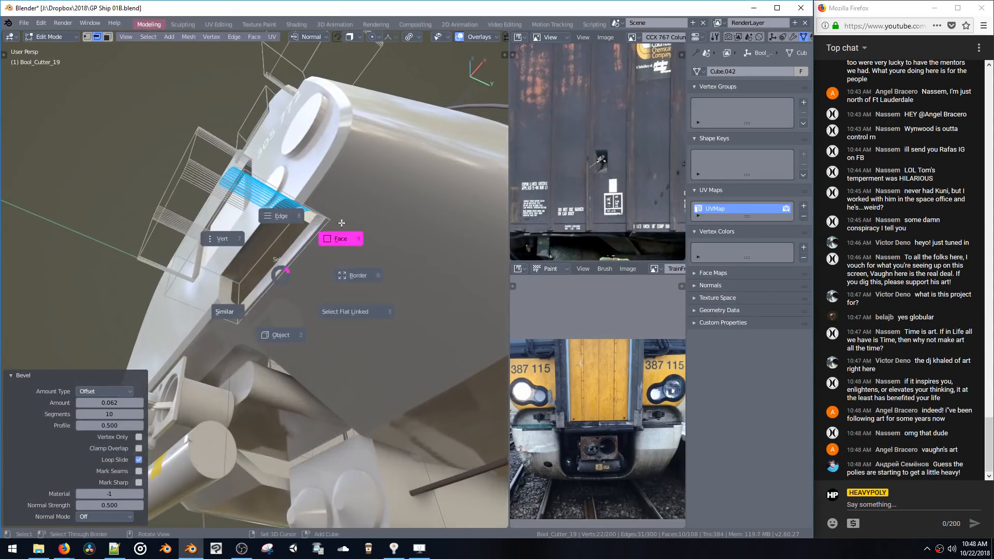
left_click(342, 223)
middle_click_drag(341, 222, 347, 301)
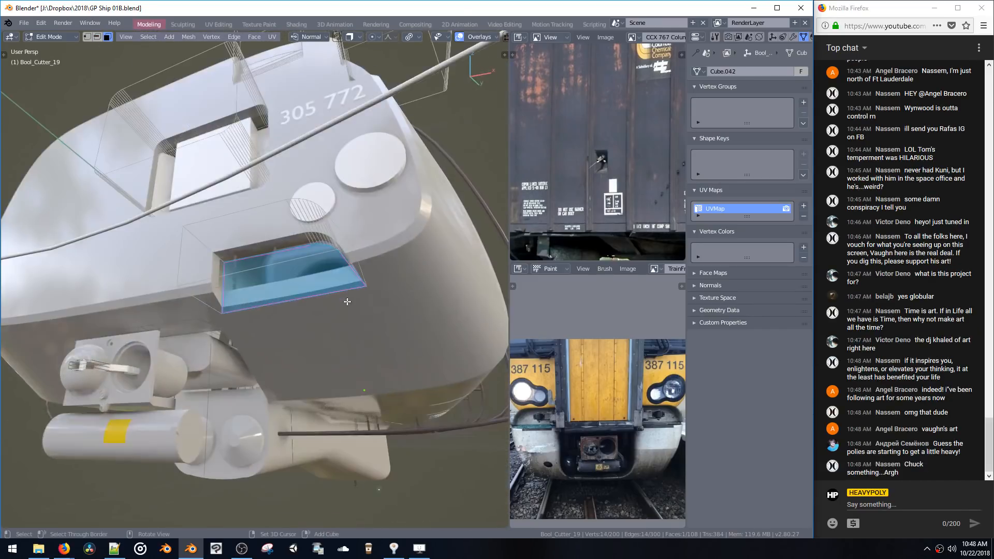
key("ctrl+b")
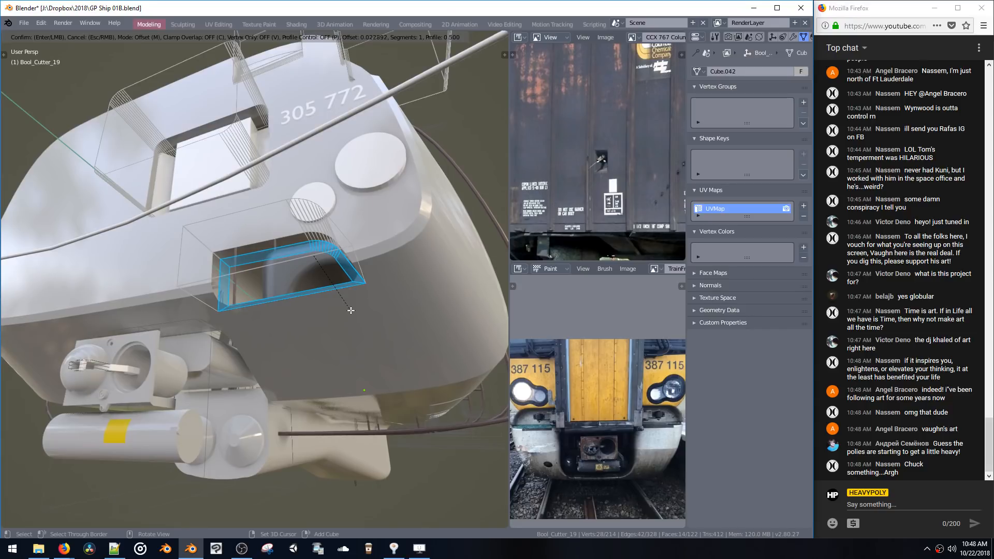
scroll(368, 322, "up", 2)
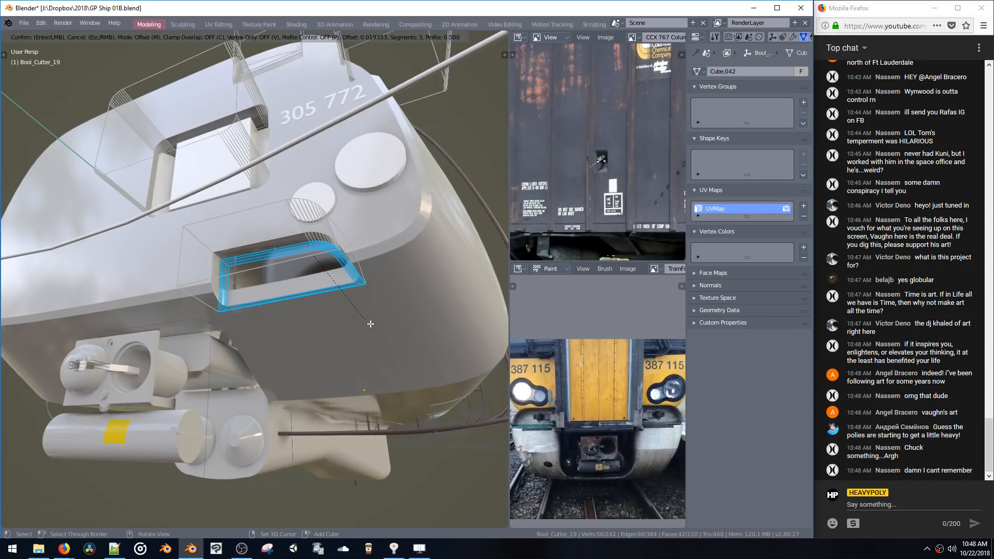
left_click(370, 324)
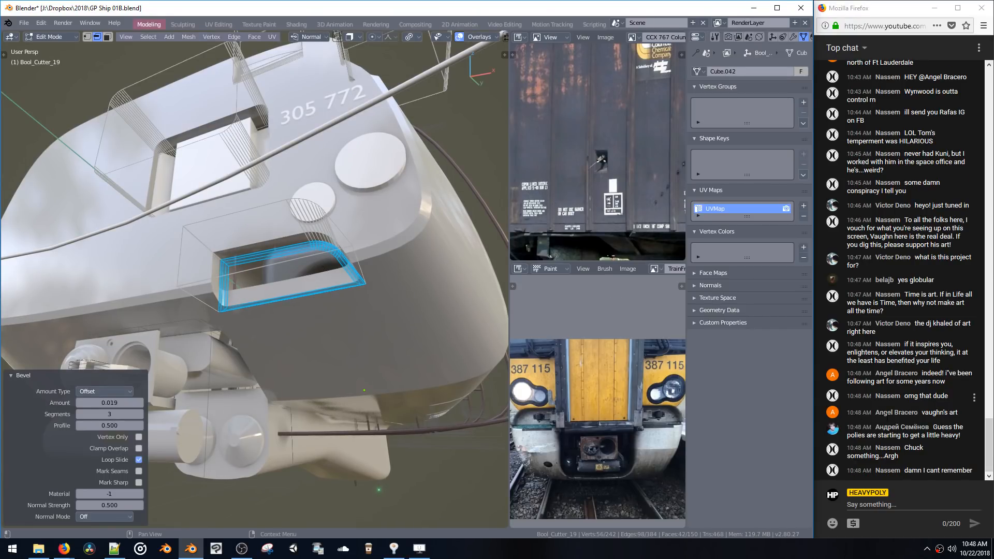
Examine the whole ship in rendered shading with overlays hidden, checking the lighting from several angles
left_click(890, 413)
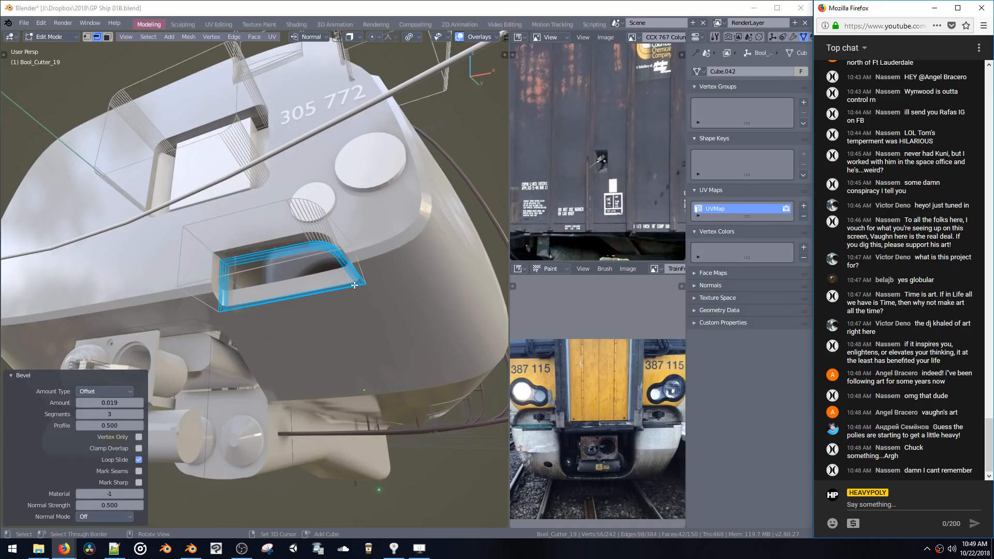
left_click(352, 314)
mouse_move(325, 314)
middle_mouse_down()
mouse_move(299, 341)
mouse_move(197, 319)
mouse_move(315, 303)
mouse_move(262, 282)
middle_mouse_up()
key("z")
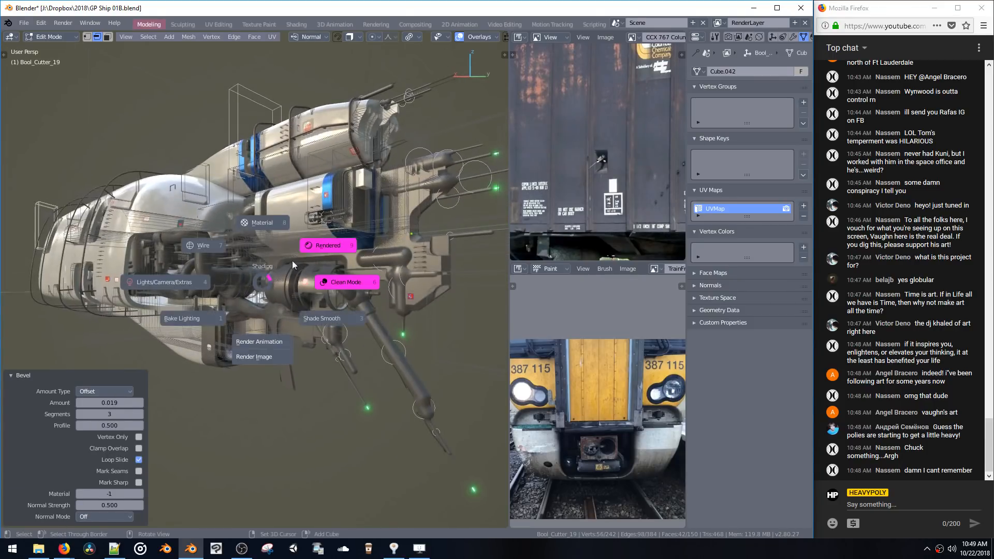
left_click(310, 247)
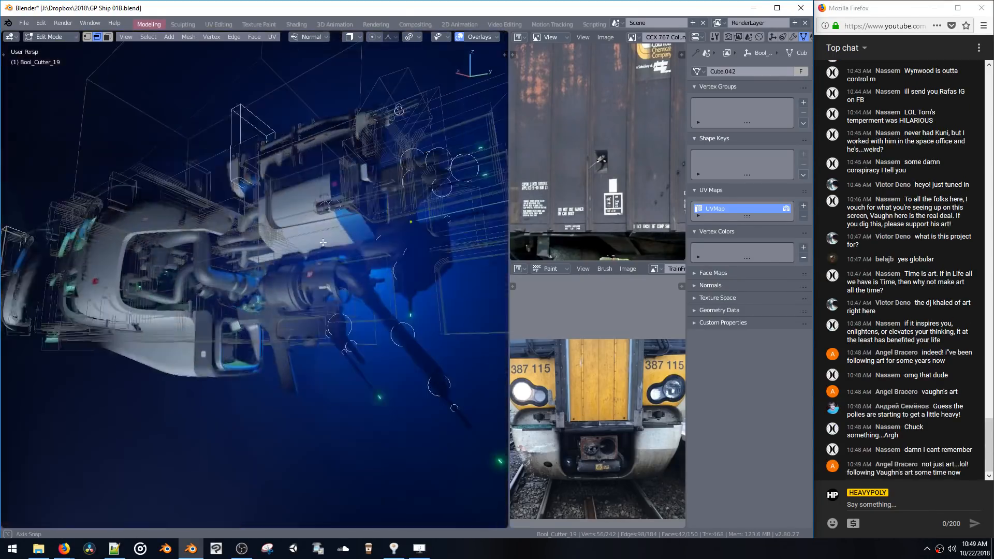
key("z")
left_click(352, 250)
mouse_move(351, 250)
middle_mouse_down()
mouse_move(305, 319)
mouse_move(153, 307)
mouse_move(221, 234)
mouse_move(286, 306)
middle_mouse_up()
scroll(286, 306, "up", 5)
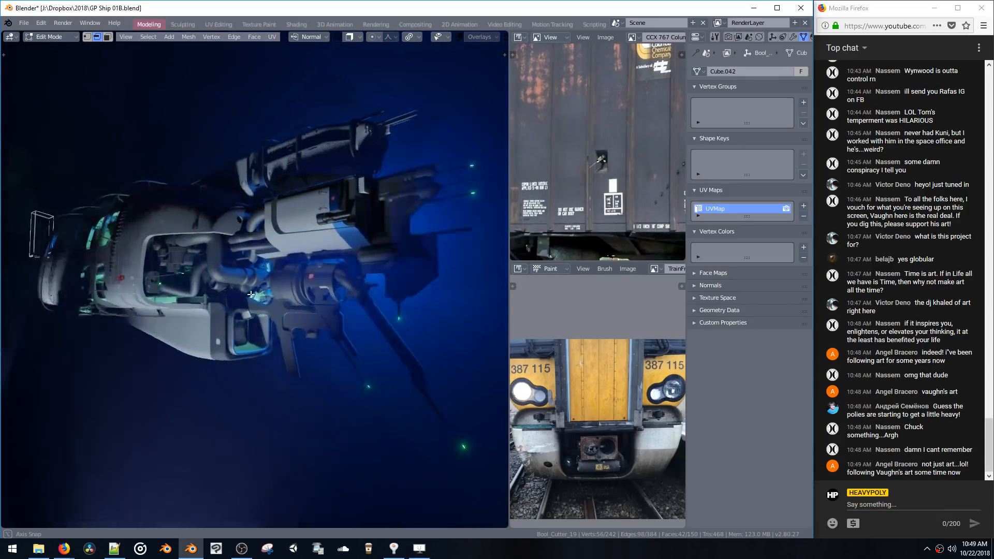
middle_click_drag(240, 262, 262, 268)
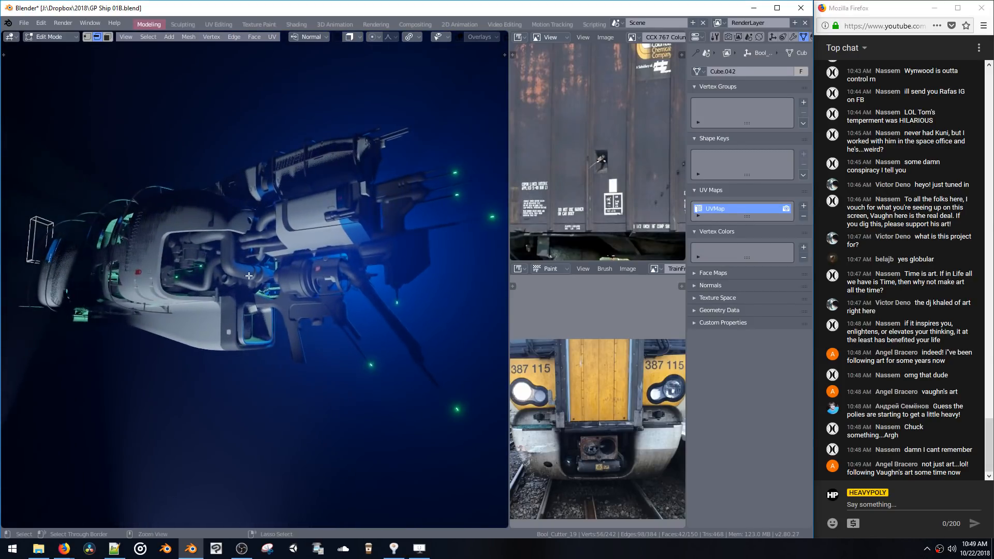
scroll(395, 218, "down", 1)
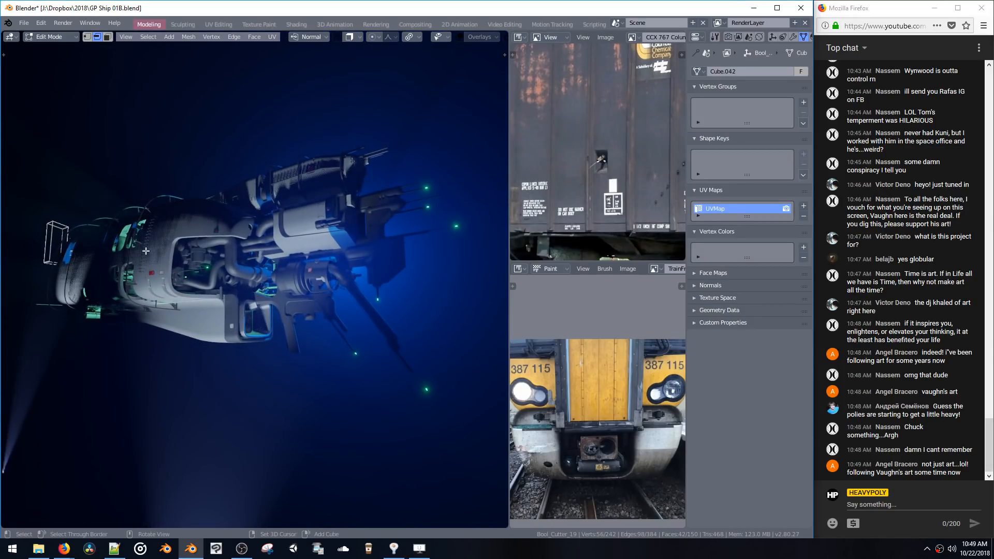
Turn the viewport overlays back on and examine the ship's front and all of its cutter blocks from several angles
middle_click_drag(191, 261, 342, 295)
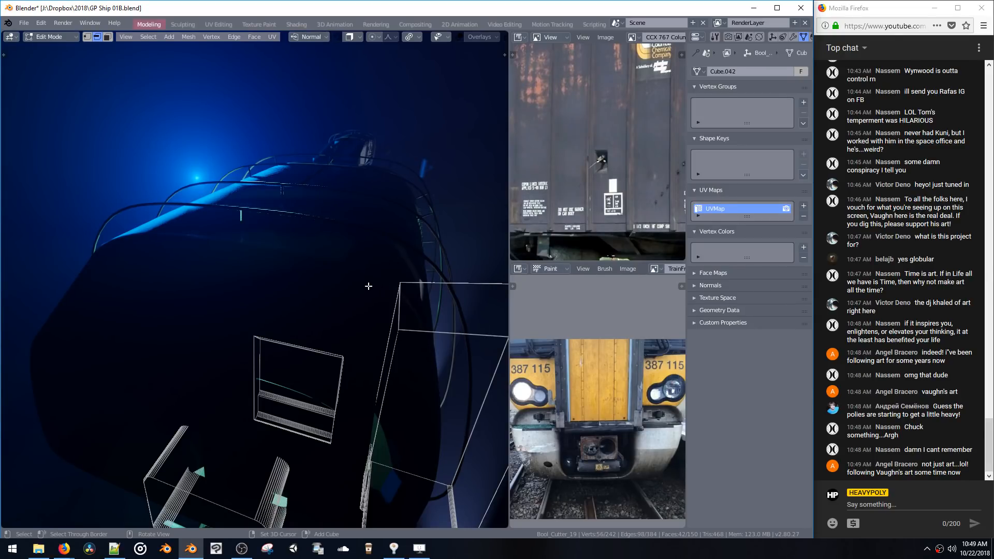
middle_click_drag(308, 283, 320, 284)
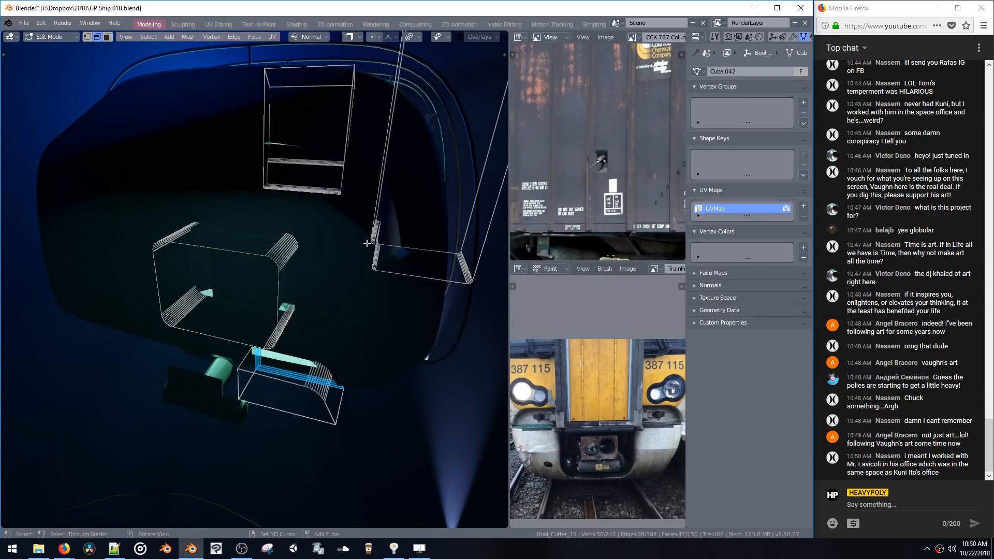
key("z")
left_click(379, 257)
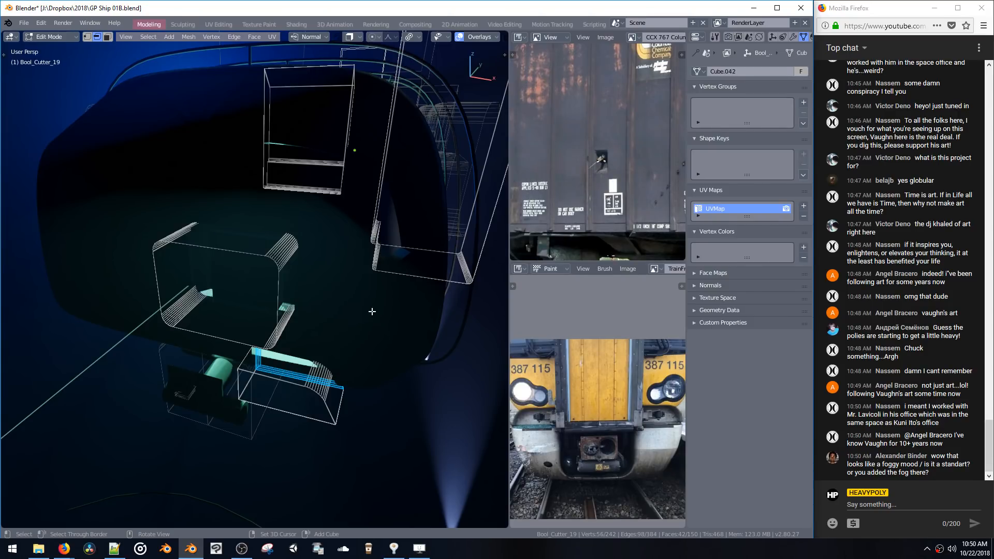
middle_click_drag(369, 343, 296, 317)
key("a")
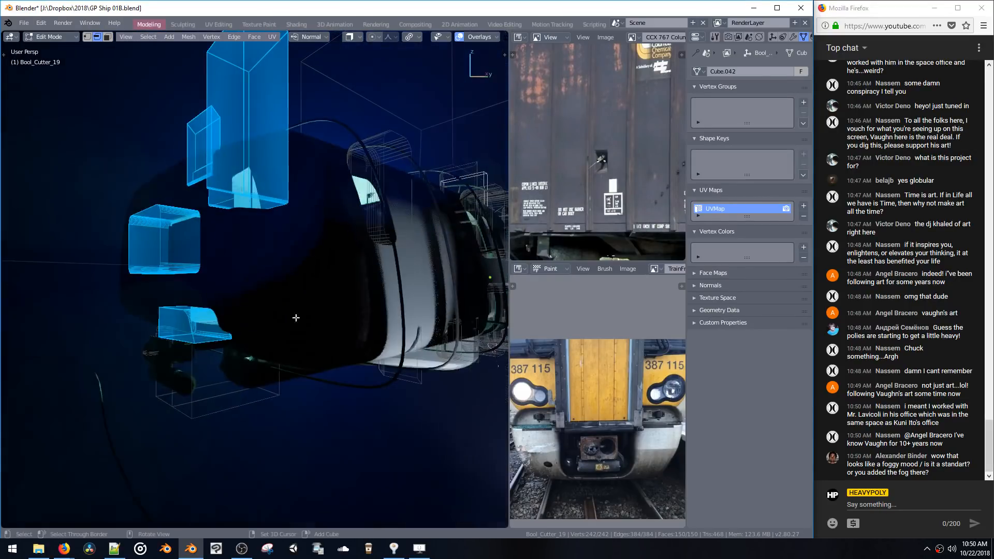
middle_click_drag(221, 234, 267, 291)
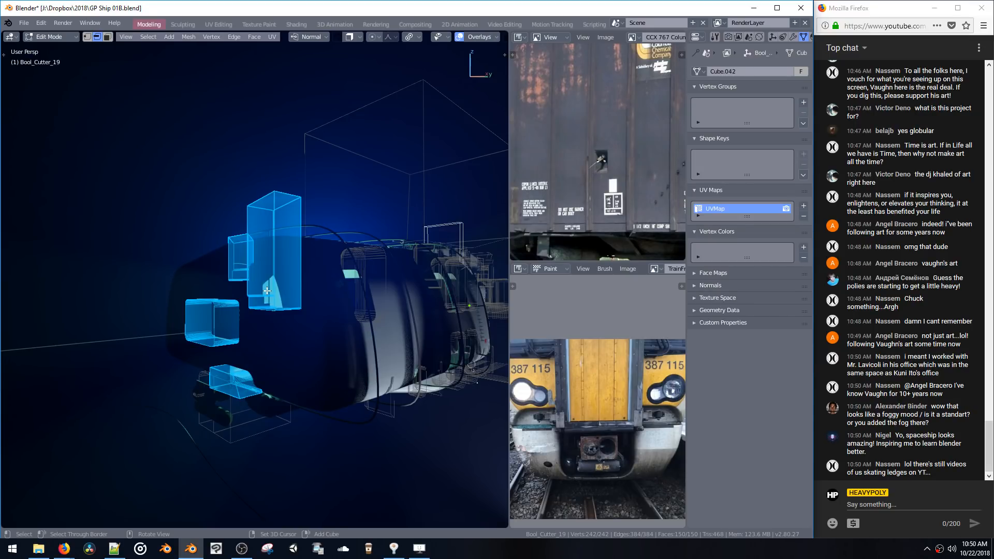
middle_click_drag(294, 257, 287, 291)
scroll(349, 311, "up", 3)
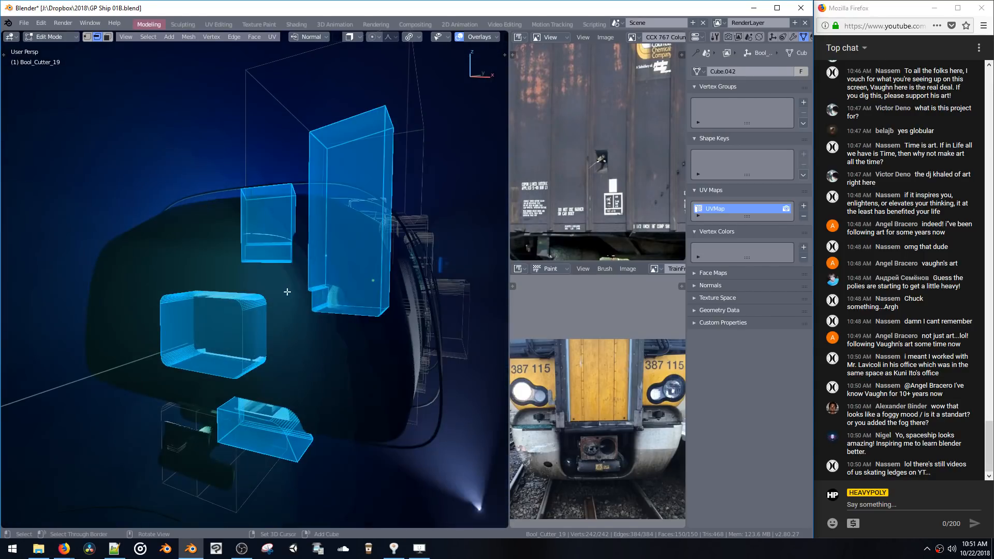
Leave the cutter mesh, add a cube at the recess below the headlights and scale it by 0.231 and again by 0.547
key("space")
left_click(281, 352)
middle_click_drag(277, 353, 318, 291)
scroll(396, 269, "up", 6)
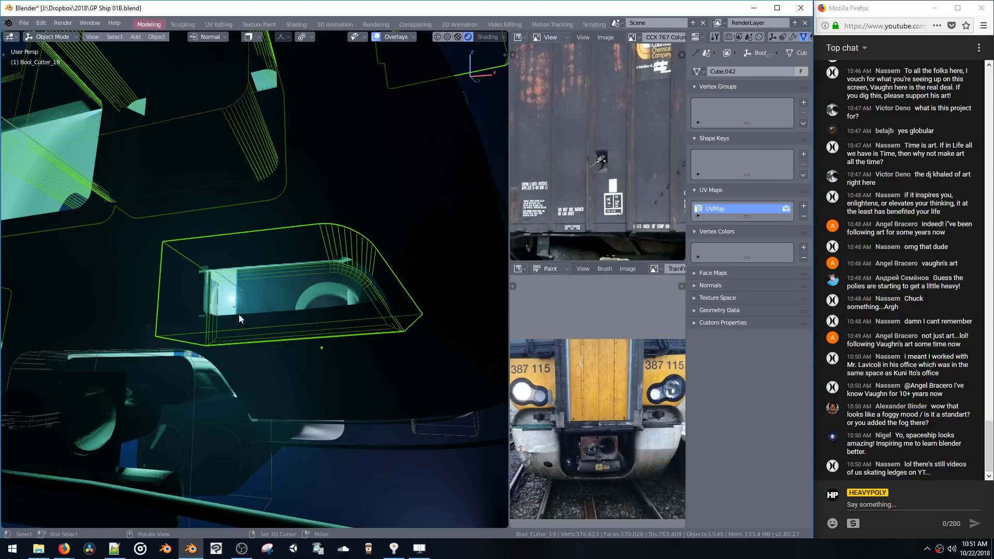
key("shift+a")
mouse_move(235, 314)
left_click(275, 325)
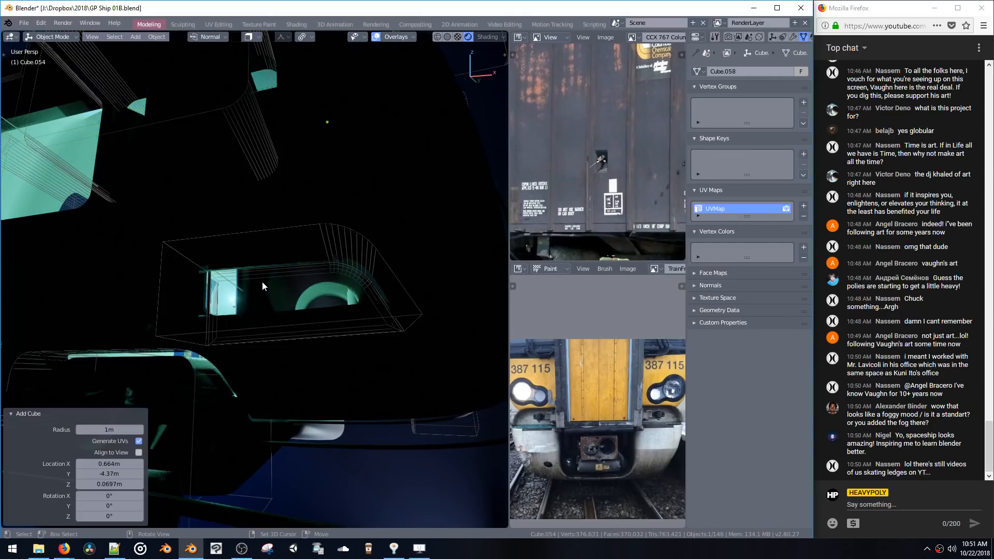
key("Tab")
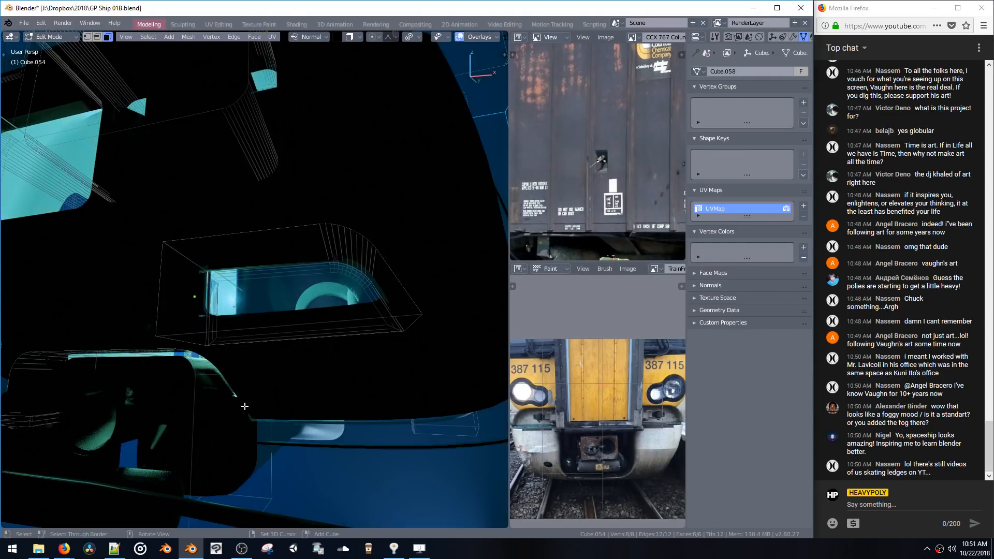
key("s")
left_click(206, 333)
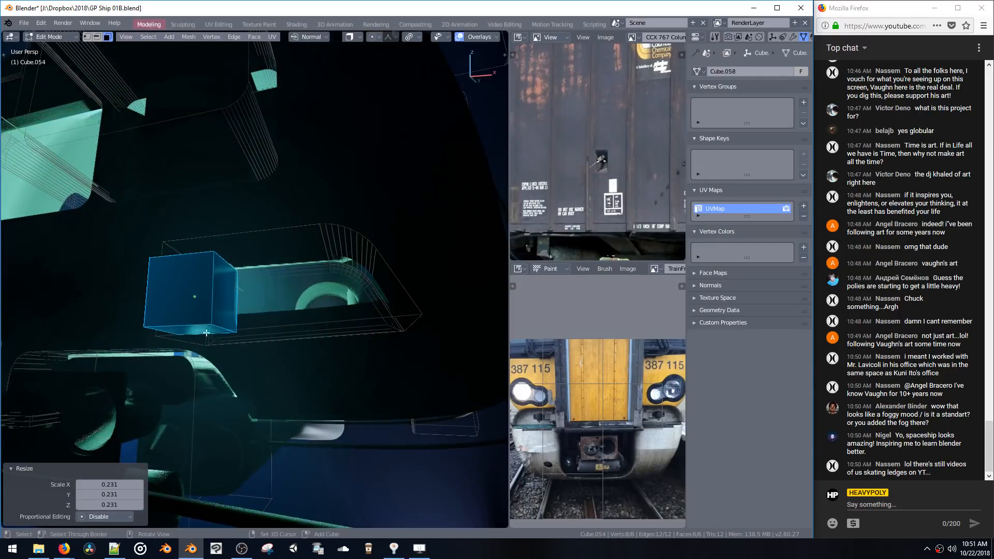
key("s")
left_click(201, 309)
Switch the viewport shading from rendered to material and on to wireframe to see the cube inside the recess
mouse_move(202, 305)
middle_mouse_down("shift")
mouse_move(235, 311)
mouse_move(232, 319)
middle_mouse_up("shift")
key("z")
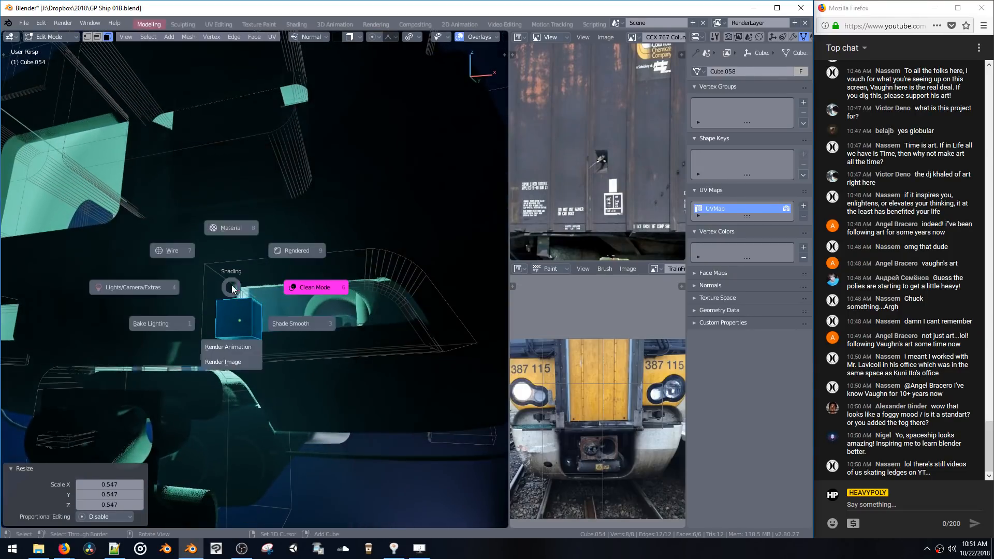
left_click(231, 231)
key("z")
left_click(229, 228)
key("z")
left_click(231, 220)
key("z")
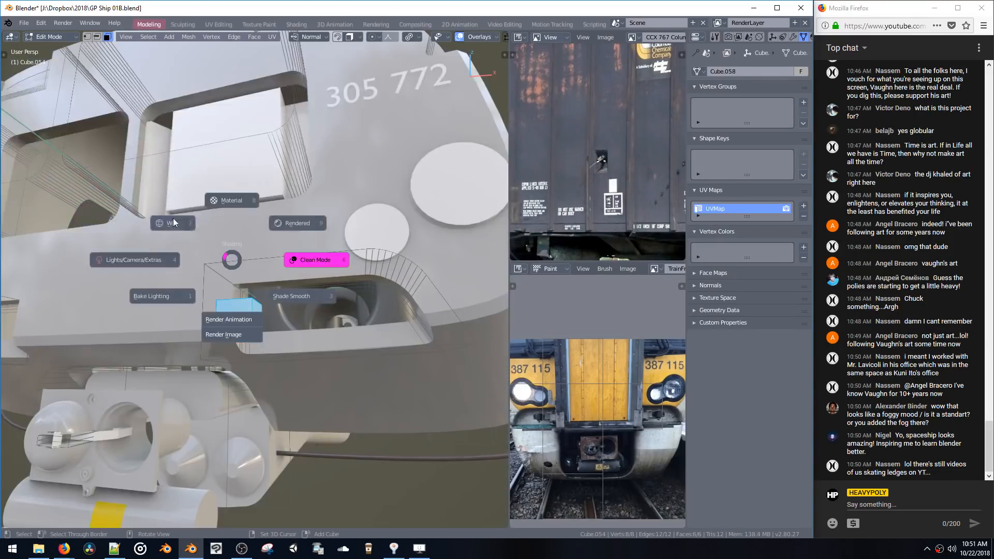
left_click(173, 223)
key("z")
left_click(158, 238)
Move the cube along Y and Z and align it with the recess's inner end, shifting it about -0.044 m in X
mouse_move(213, 276)
middle_mouse_down()
mouse_move(198, 272)
mouse_move(248, 269)
mouse_move(275, 430)
mouse_move(257, 312)
middle_mouse_up()
key("g")
key("y")
left_click(261, 289)
key("g")
key("z")
left_click(249, 270)
middle_click(249, 268, "ctrl+shift")
key("g")
left_click(213, 311)
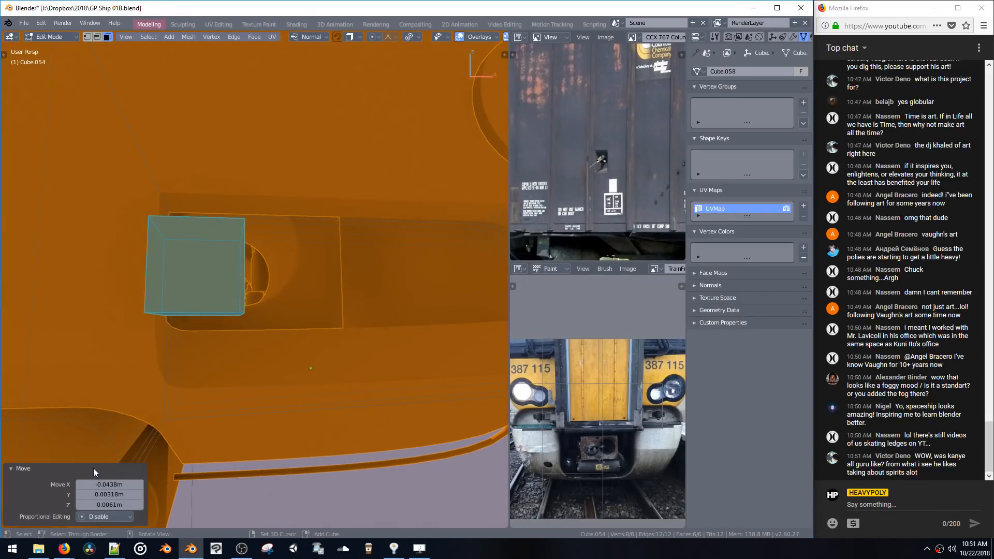
left_click(93, 468)
Reposition the cube along Y and adjust its placement so it sits within the depth of the recess
middle_click_drag(240, 347, 318, 353)
key("g")
key("y")
left_click(249, 337)
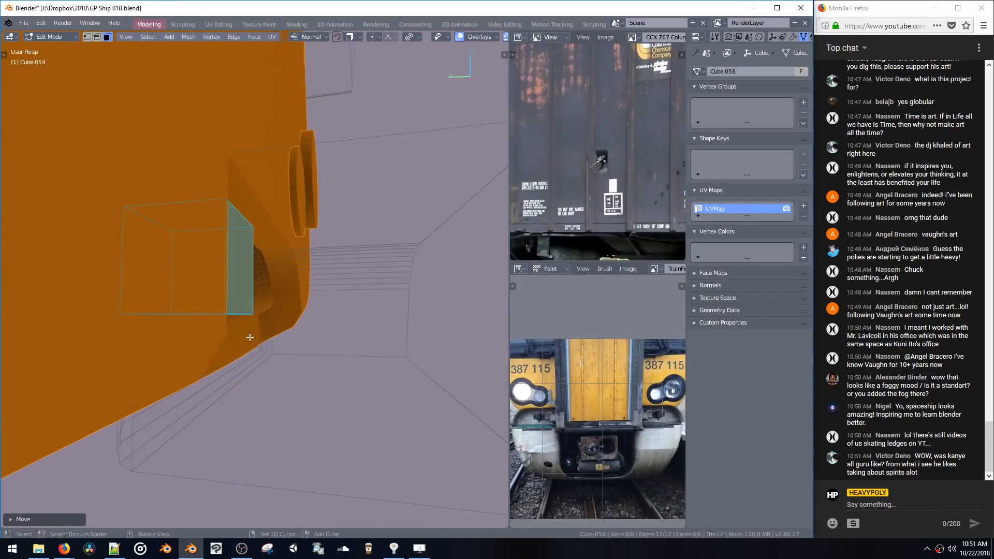
middle_click_drag(249, 337, 218, 325)
key("g")
left_click(179, 319)
Add a 24-sided cylinder on the cube's top face, scale it down and flatten it along Z
left_click(266, 248)
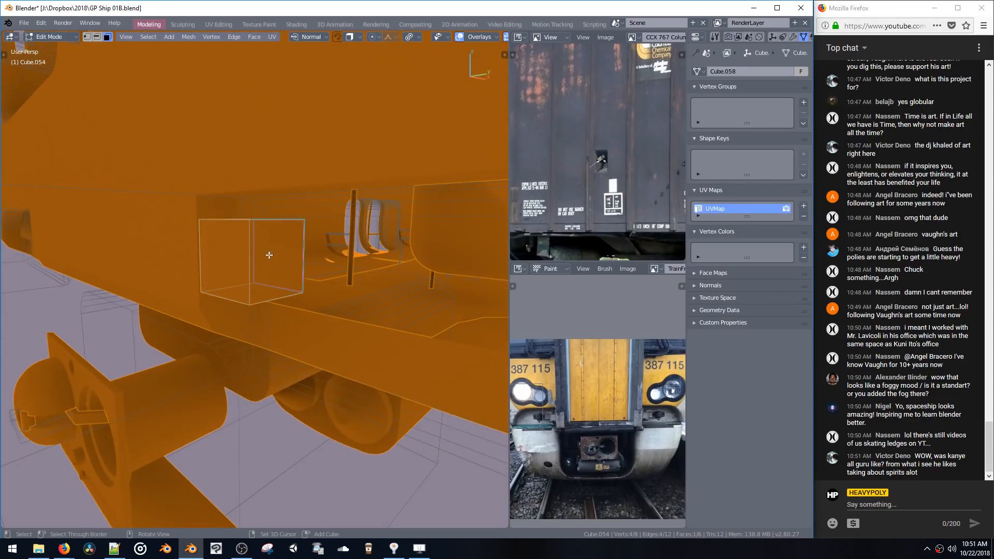
mouse_move(266, 248)
middle_mouse_down()
mouse_move(245, 269)
mouse_move(253, 261)
middle_mouse_up()
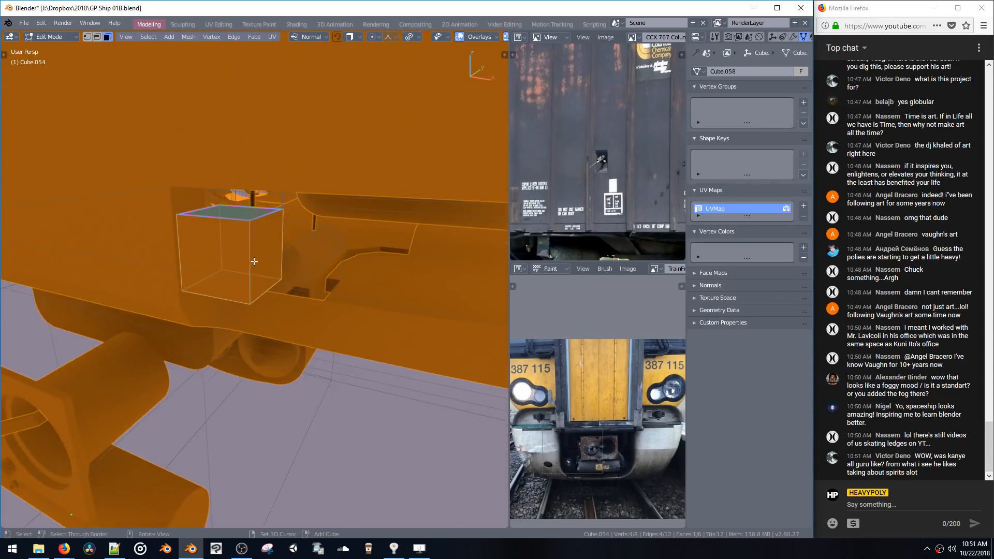
key("shift+a")
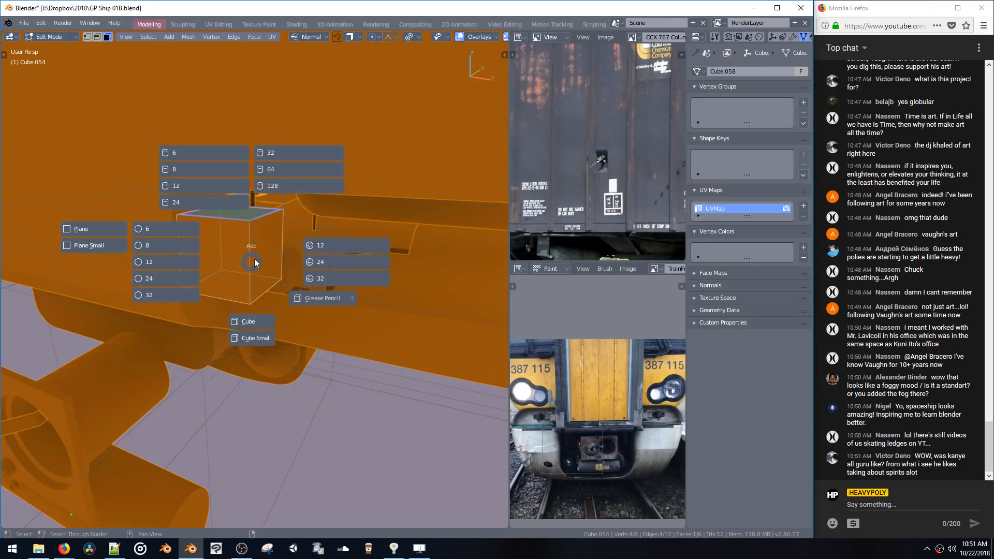
left_click(210, 202)
key("s")
left_click(242, 299)
key("s")
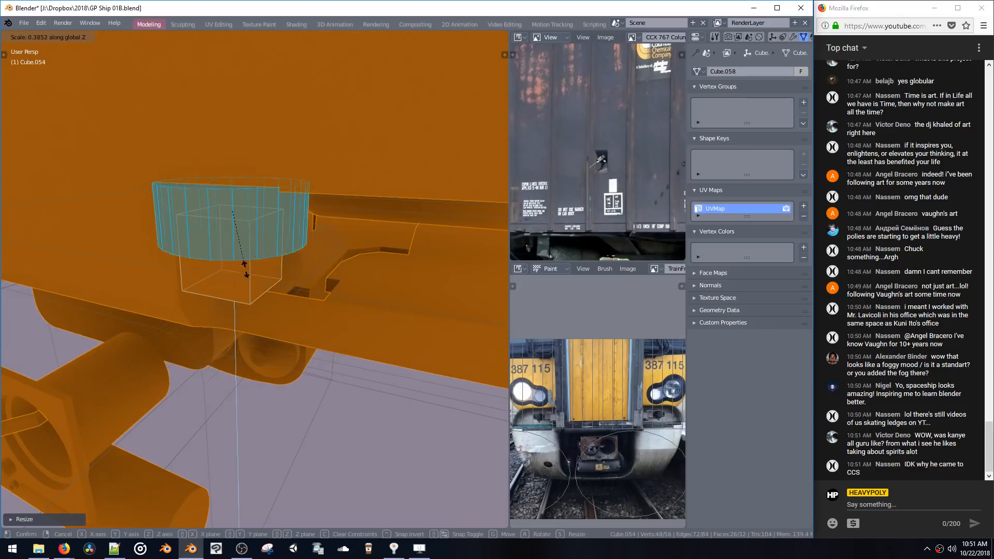
key("z")
left_click(247, 285)
Move the cylinder along X to sit beside the cube and select both connected pieces
key("g")
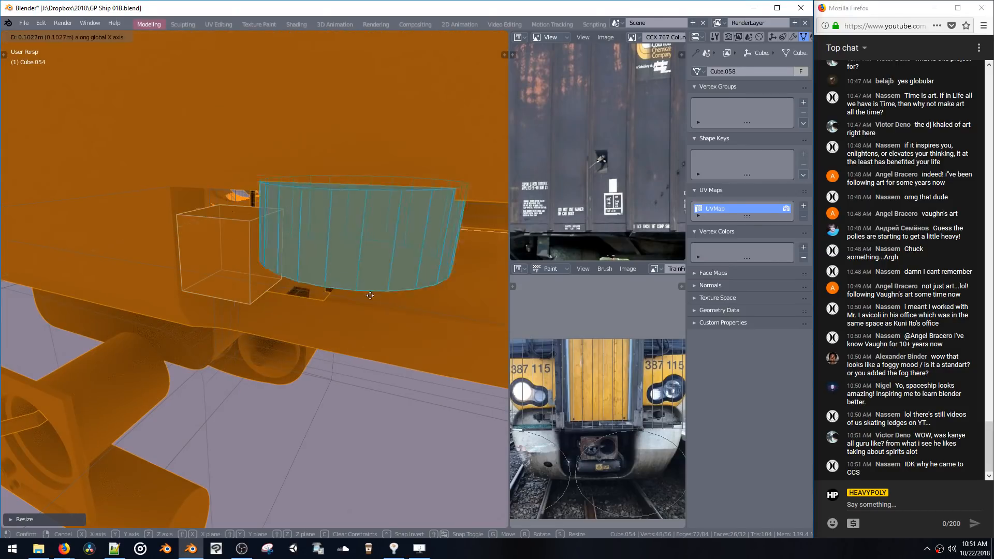
left_click(361, 340)
middle_click_drag(361, 341, 290, 311)
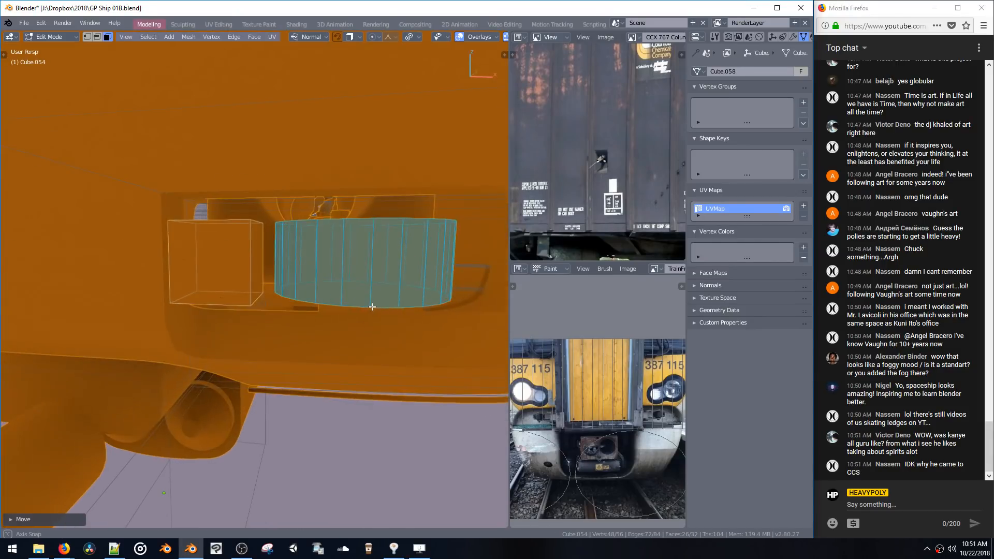
left_click(246, 286, "shift")
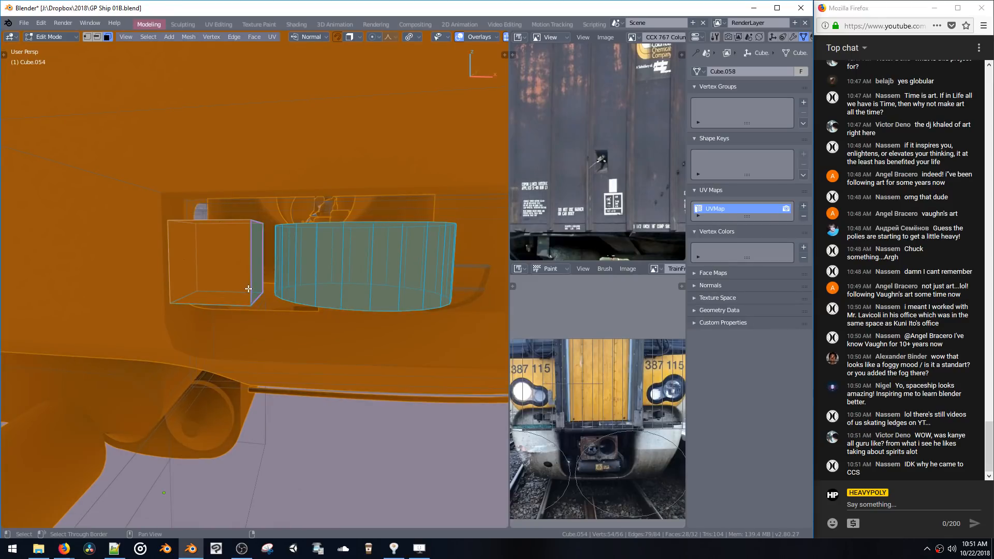
key("ctrl+l")
middle_click_drag(270, 282, 243, 285)
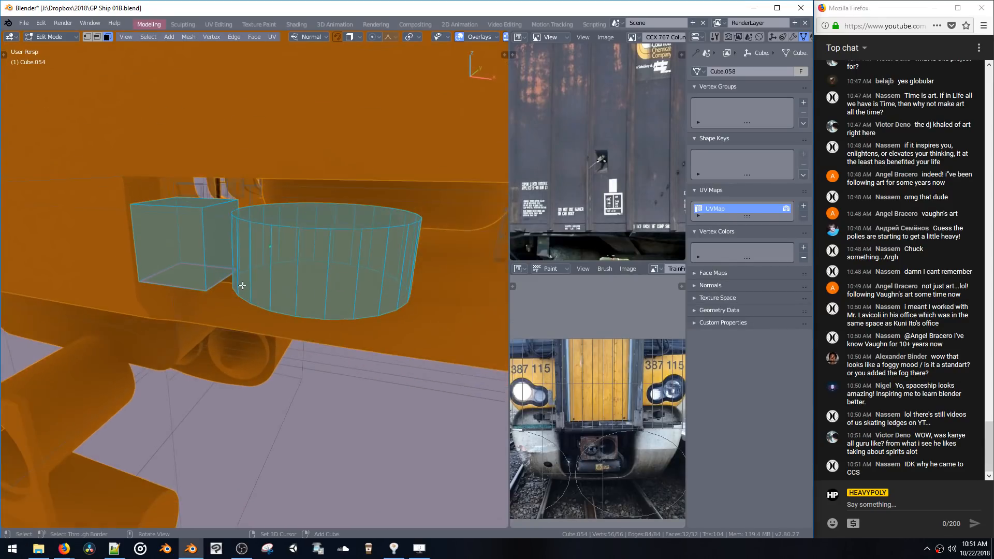
Inset the cylinder's top face by about 0.022 and offset the inner face slightly along its normal
key("alt+a")
left_click(319, 218)
key("z")
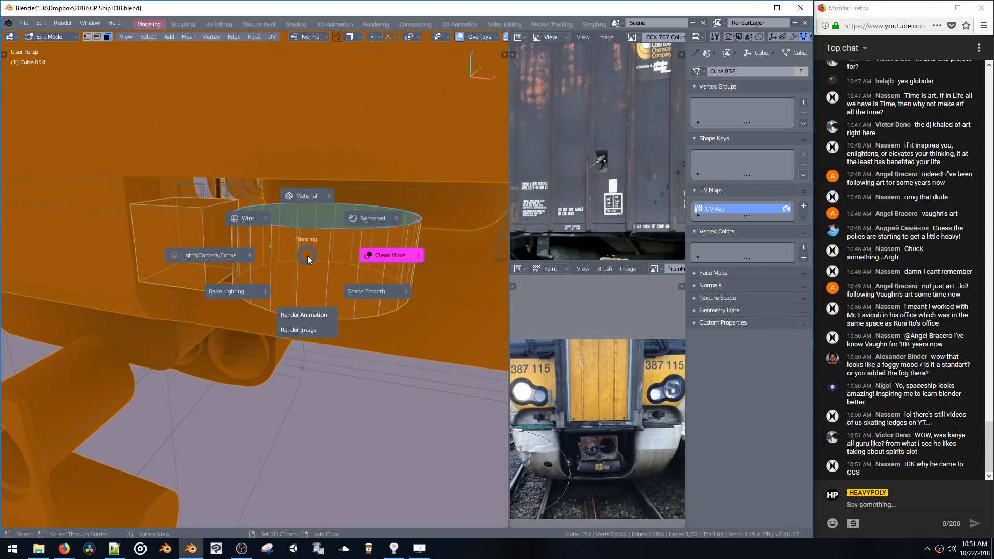
left_click(308, 259)
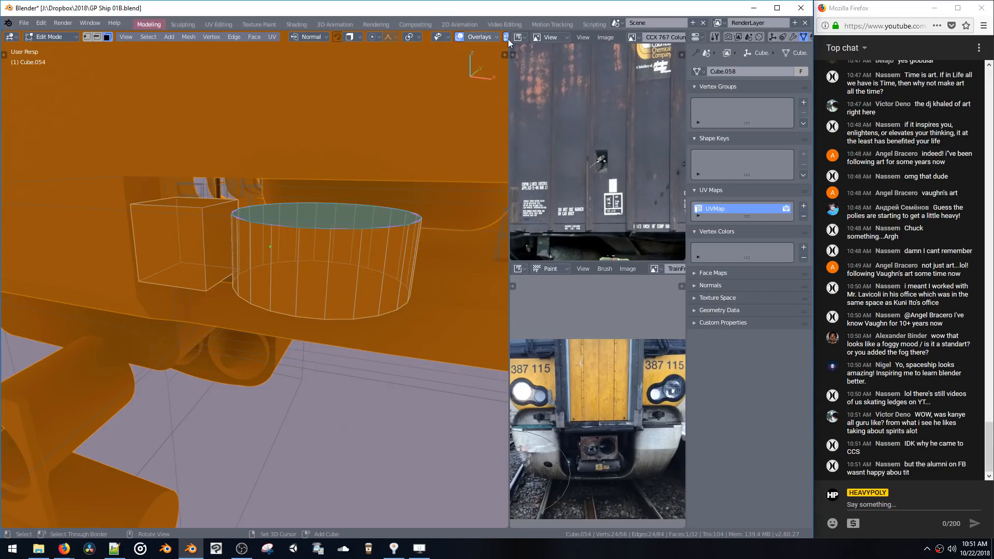
middle_click_drag(505, 38, 462, 39)
mouse_move(320, 285)
middle_mouse_down()
mouse_move(324, 228)
mouse_move(330, 277)
middle_mouse_up()
key("i")
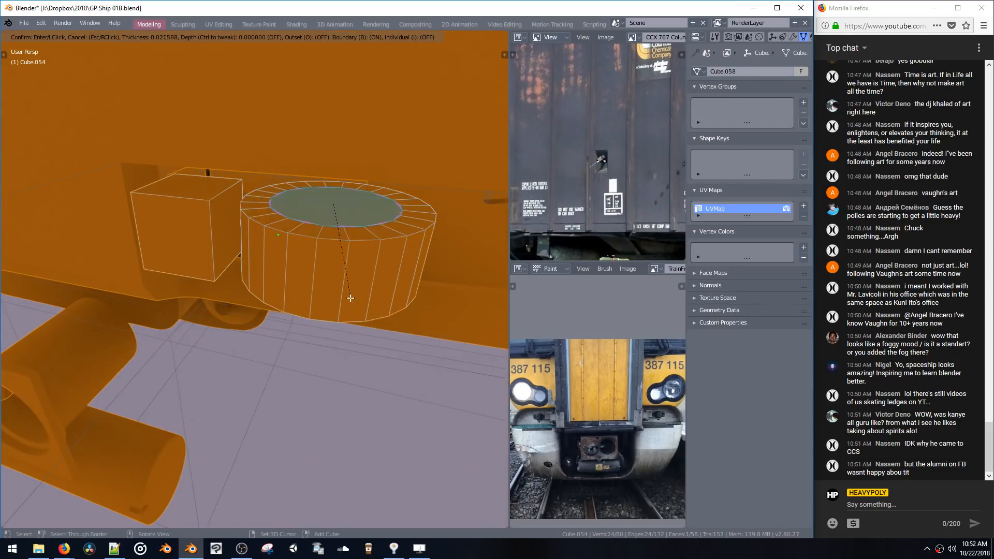
left_click(346, 293)
key("alt+s")
left_click(349, 298)
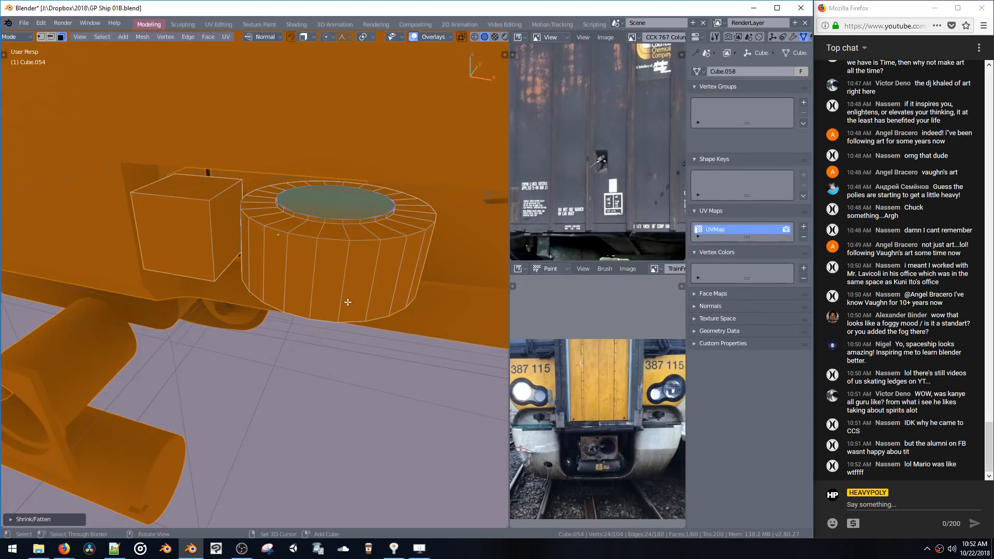
key("i")
left_click(348, 308)
key("ctrl+z")
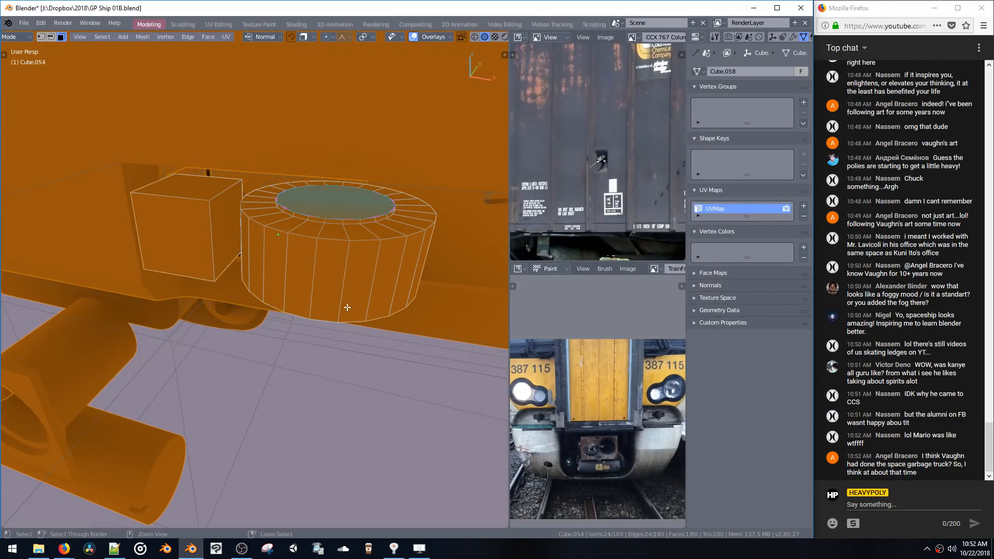
key("ctrl+z")
Narrow the cylinder's inner top face and extrude it upward into a short raised collar
key("i")
left_click(342, 306)
key("alt+s")
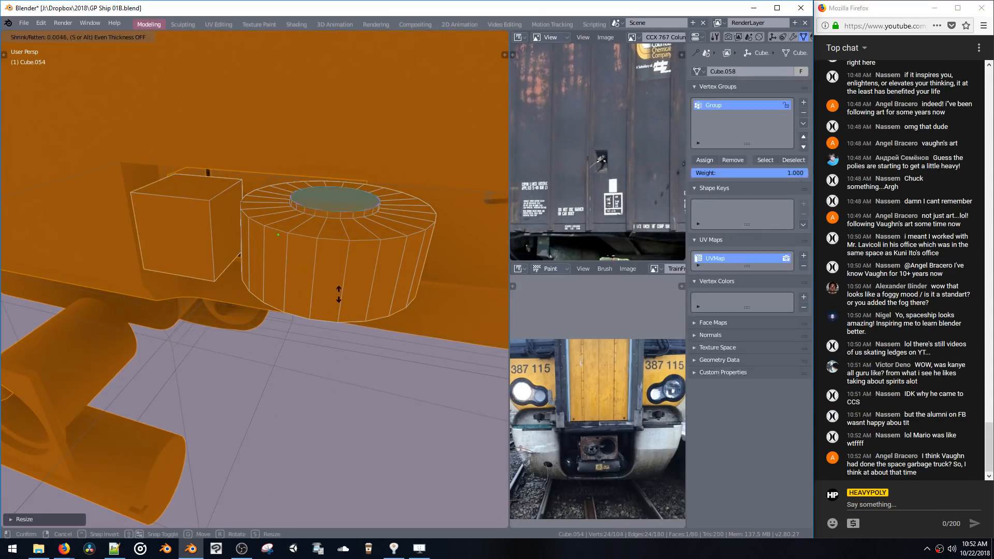
left_click(340, 294)
key("e")
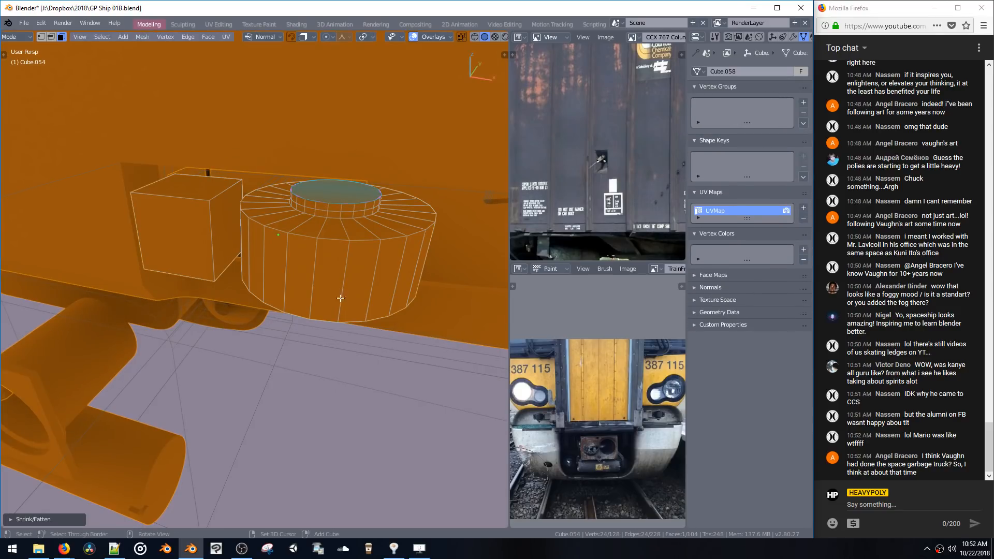
left_click(339, 277)
Extrude the loop of side faces around the raised collar slightly outward to form a rim
left_click(357, 207, "alt")
key("e")
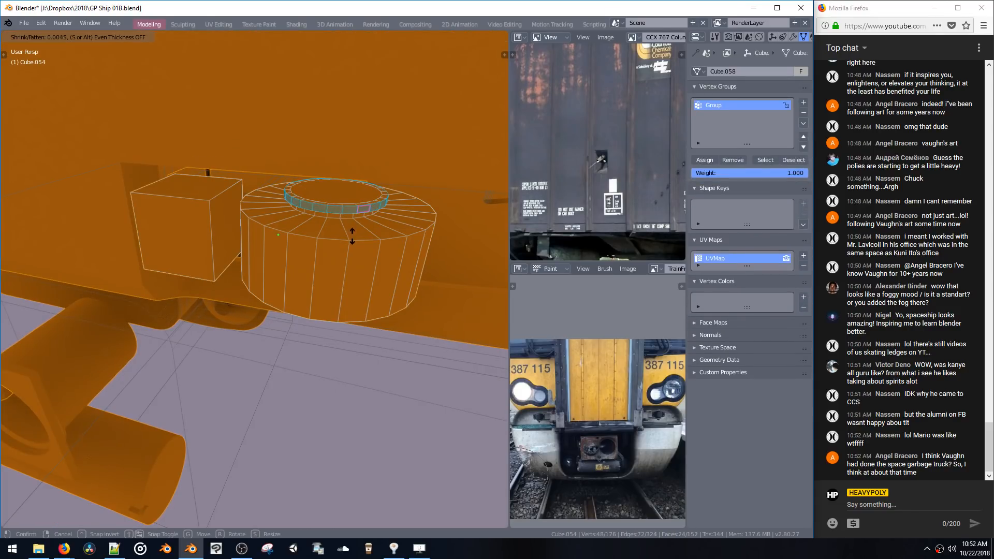
left_click(352, 248)
Extrude the rim faces nearest the cube about 0.12 m along negative X to form a flat arm over the cube
left_click(306, 208)
middle_click_drag(306, 208, 220, 213)
left_click(176, 196, "ctrl")
key("e")
right_click(238, 224)
key("g")
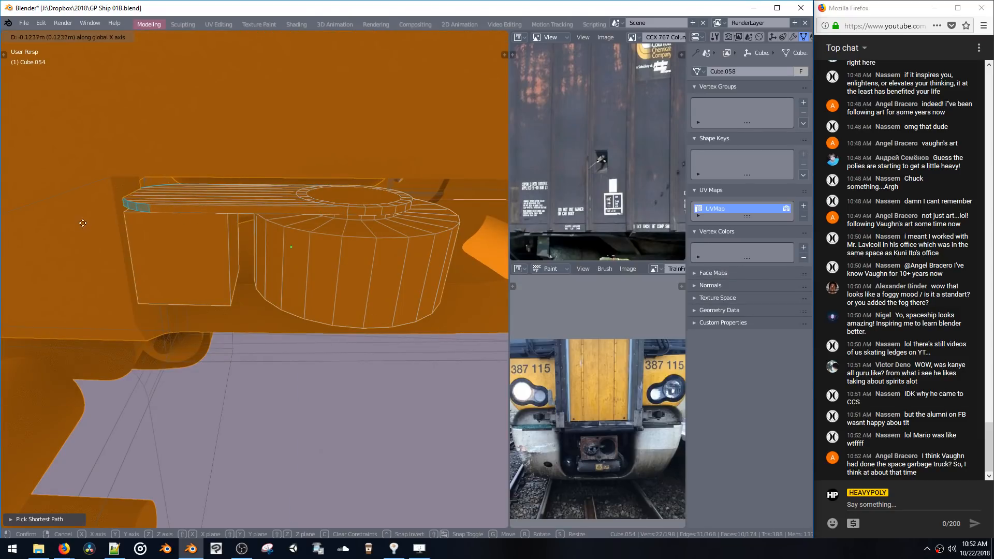
left_click(81, 222)
Bevel the cube's two vertical edges facing the cylinder with several segments to round that side
middle_click_drag(81, 223, 266, 210)
left_click(306, 259)
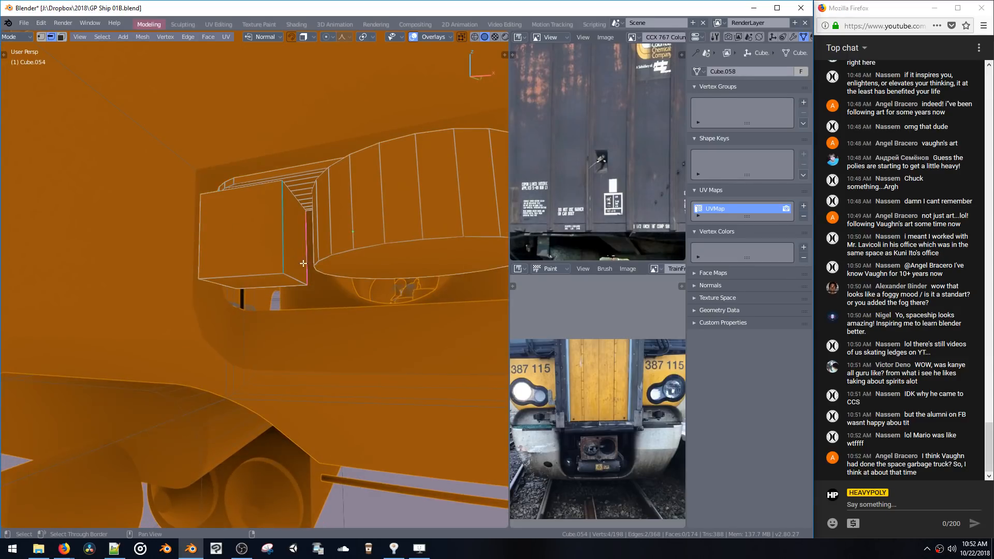
middle_click_drag(306, 259, 359, 246)
key("ctrl+b")
scroll(311, 310, "up", 6)
left_click(306, 290)
Add a 6-sided cylinder on top of the round collar and scale it down to bolt size
key("space")
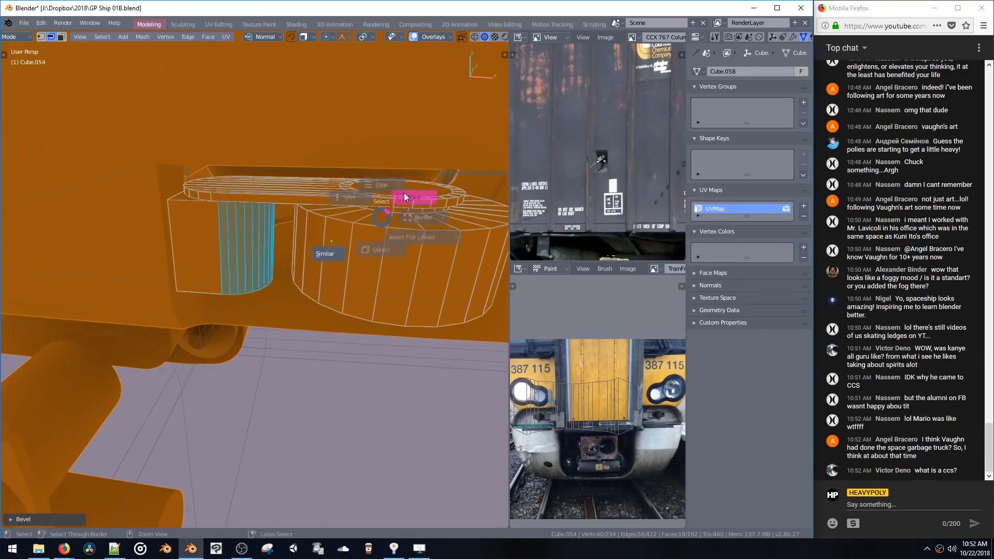
left_click(400, 192)
key("shift+a")
left_click(339, 90)
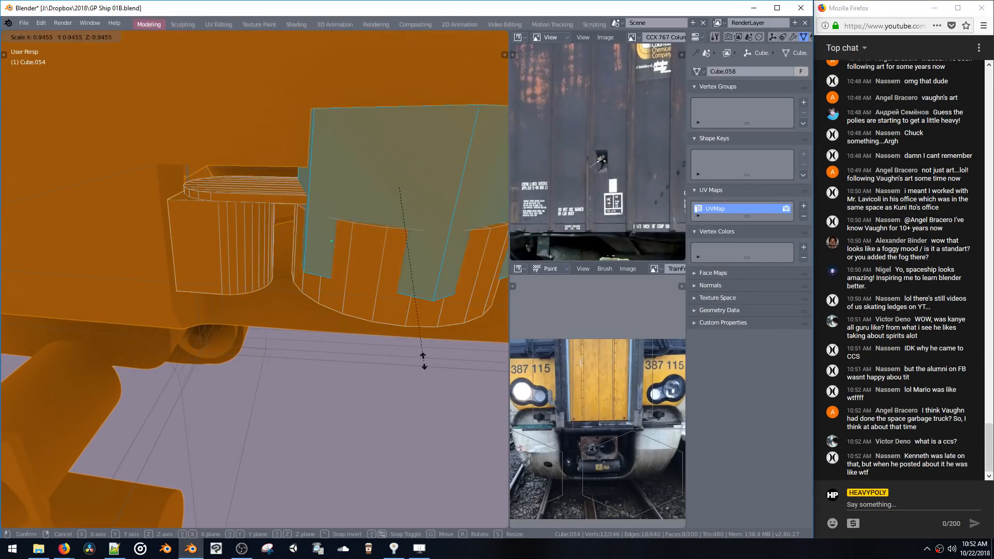
key("s")
left_click(407, 217)
middle_click_drag(404, 264, 375, 228)
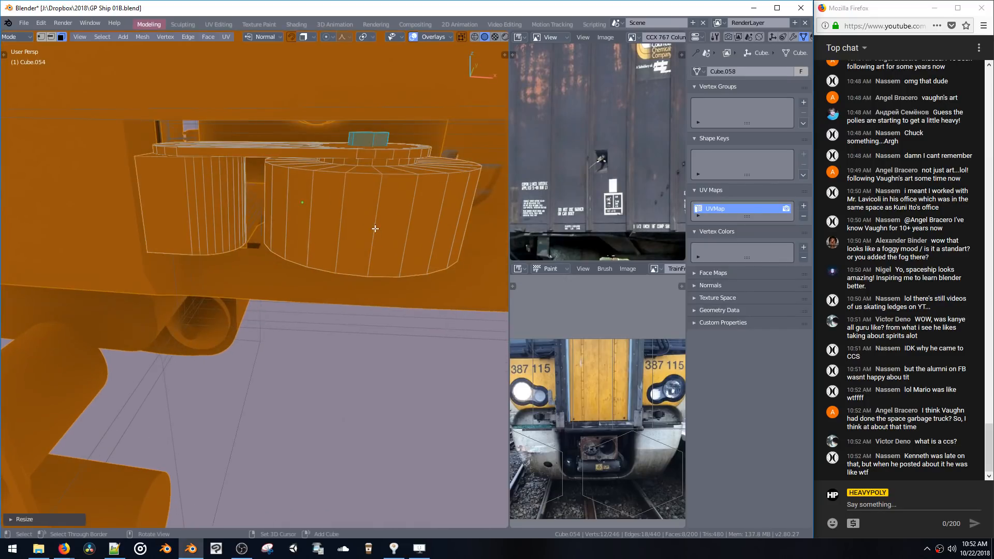
Try symmetrizing the joint mesh along the Z and X axes
key("shift+v")
key("shift+x")
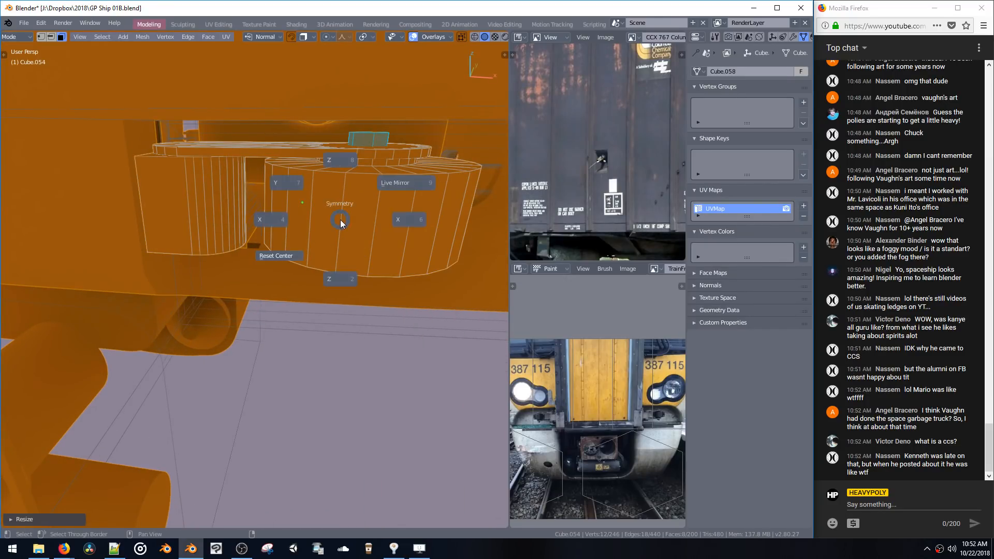
left_click(344, 275)
middle_click_drag(347, 275, 318, 251)
key("shift+x")
left_click(297, 260)
key("ctrl+z")
key("shift+x")
left_click(280, 215)
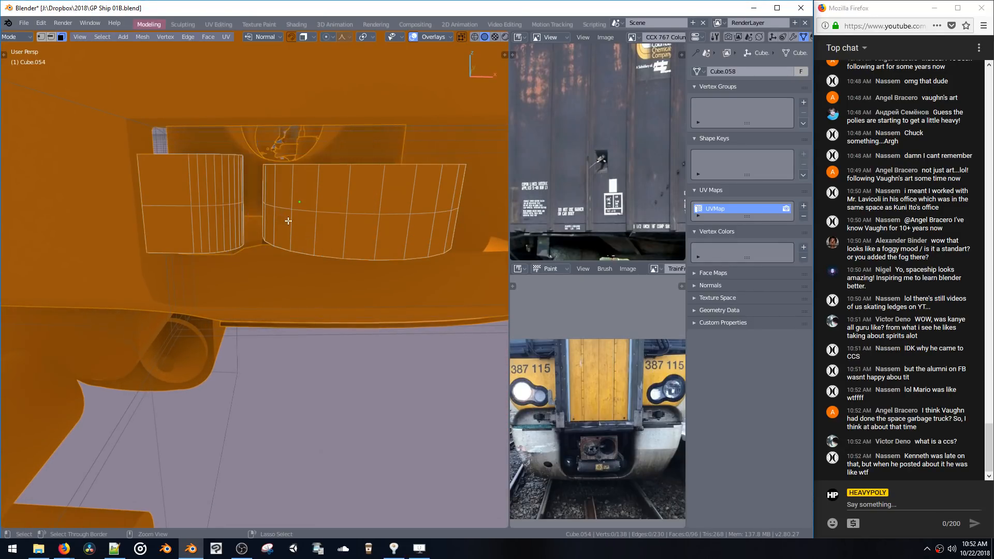
key("ctrl+z")
key("shift+x")
left_click(359, 222)
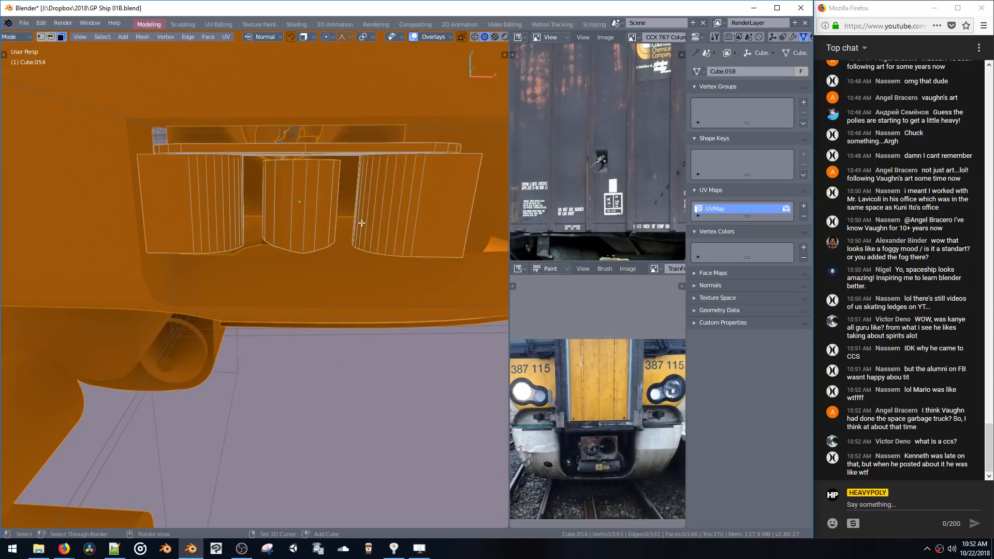
middle_click_drag(362, 221, 339, 223)
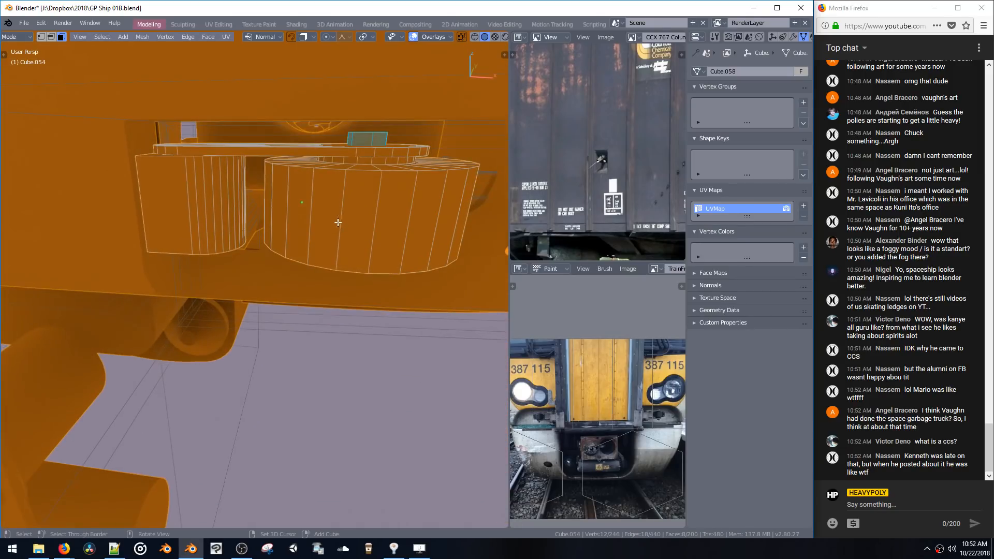
Apply the joint object's rotation and symmetrize its mesh along Z to copy the arm and bolt to the underside
key("Tab")
key("ctrl+a")
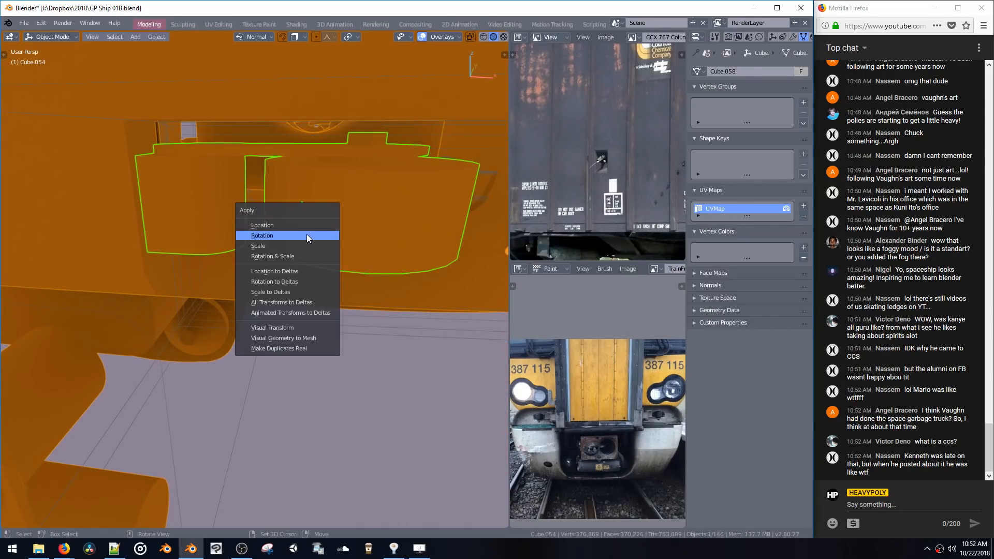
left_click(307, 234)
key("Tab")
middle_click_drag(338, 206, 337, 196)
key("shift+x")
left_click(334, 258)
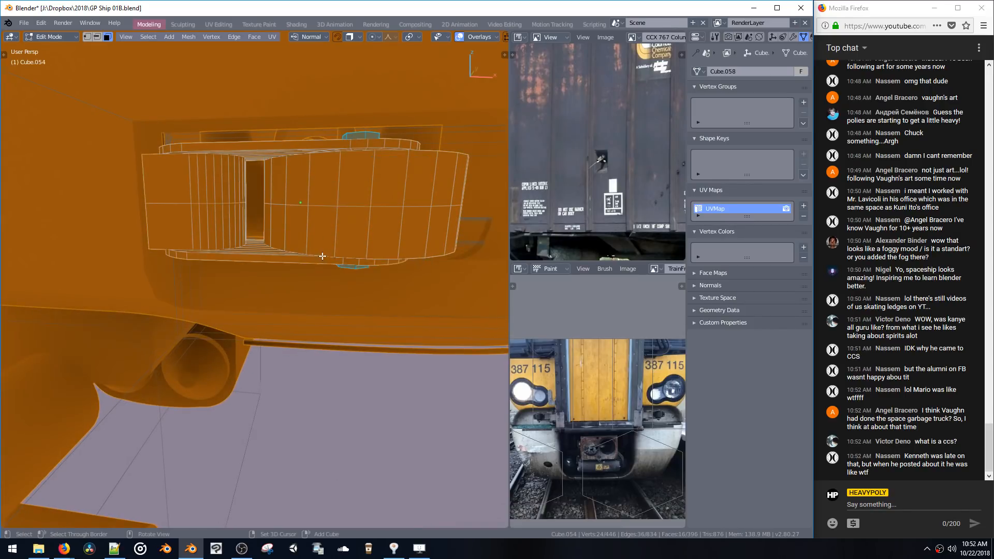
middle_click_drag(332, 248, 303, 279)
key("Tab")
key("Tab")
Select the cylinder's side faces by growing from its middle edge loop twice, and open the material settings
key("ctrl+l")
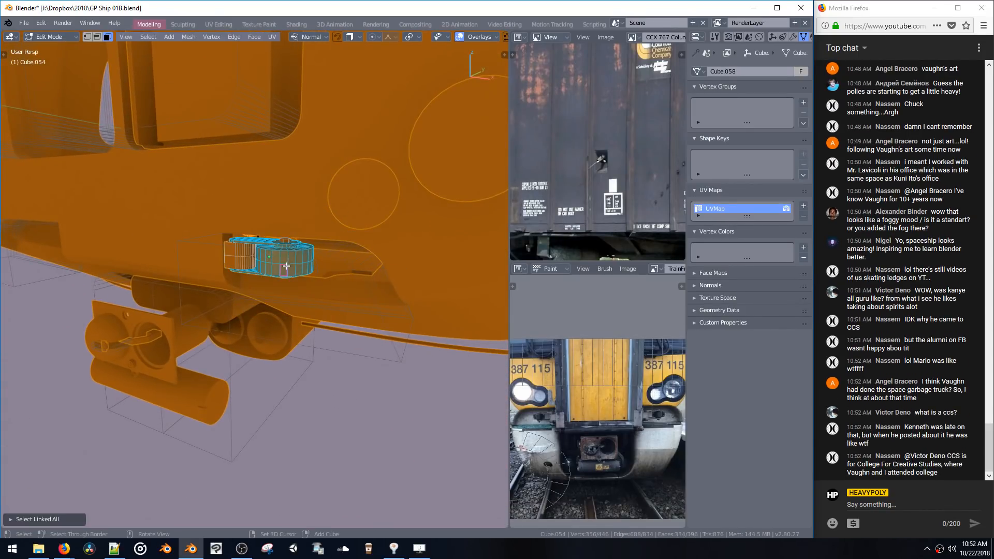
left_click(284, 267, "alt")
key("space")
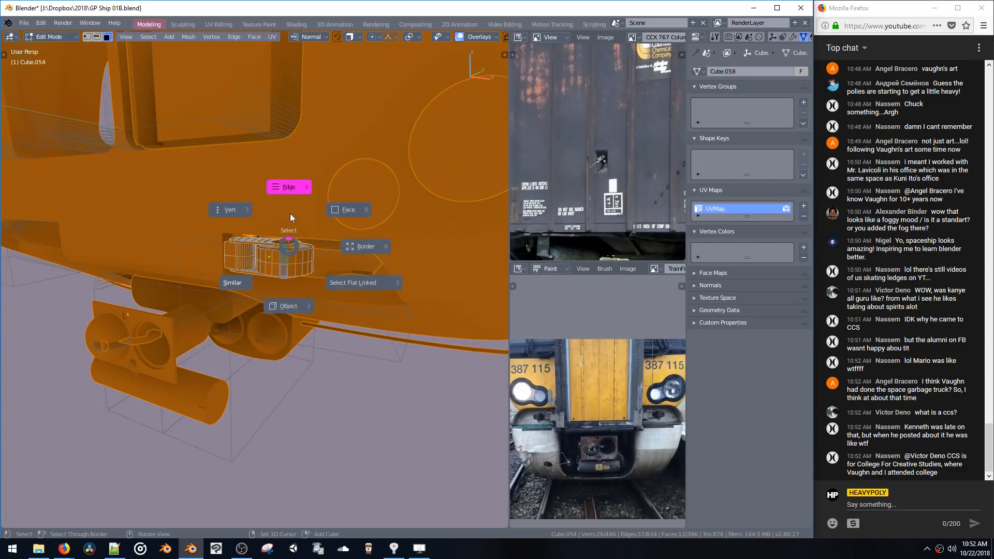
left_click(290, 213)
left_click(286, 266, "alt")
key("ctrl+KP_Add")
key("ctrl+KP_Add")
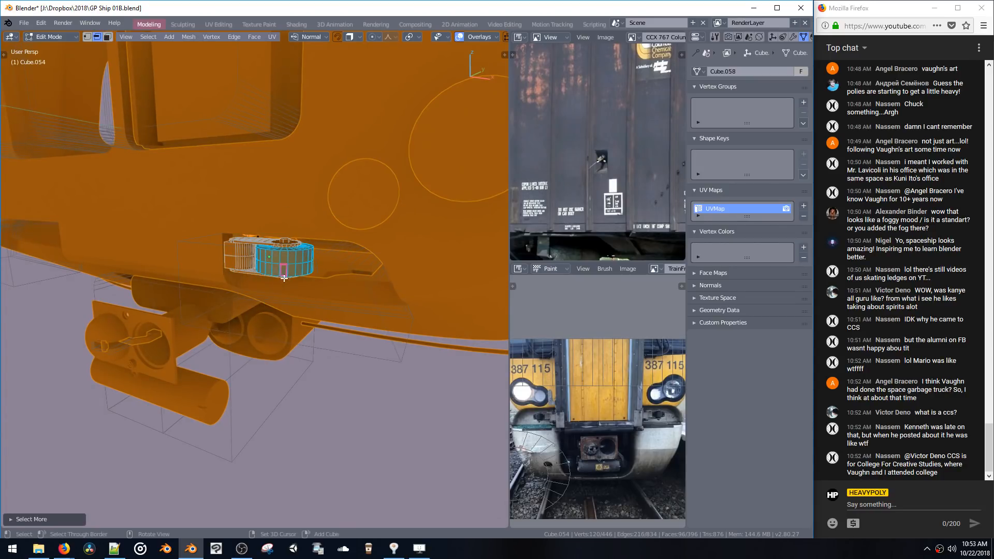
middle_click_drag(280, 283, 316, 250)
key("shift+v")
Search the existing materials for "rubb"
left_click(308, 339)
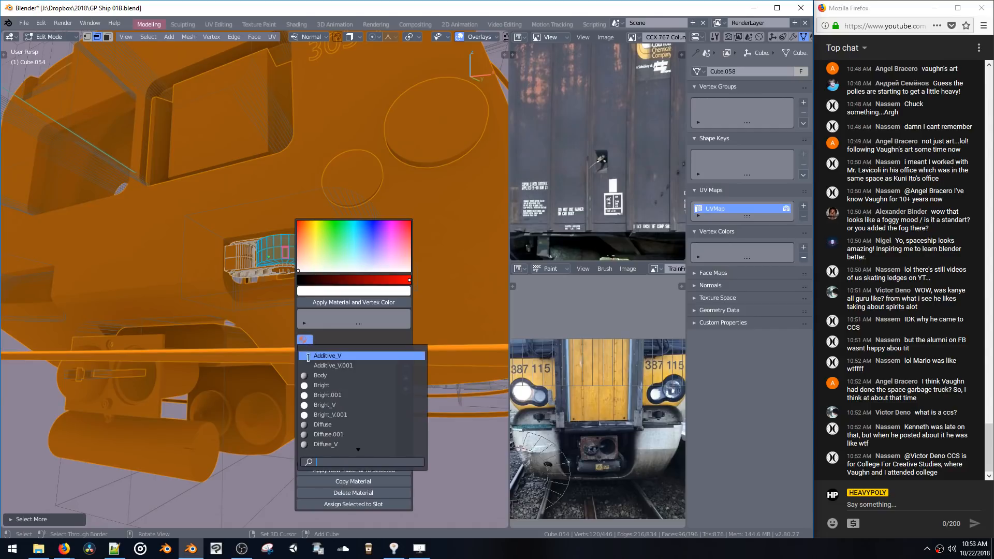
type("ru")
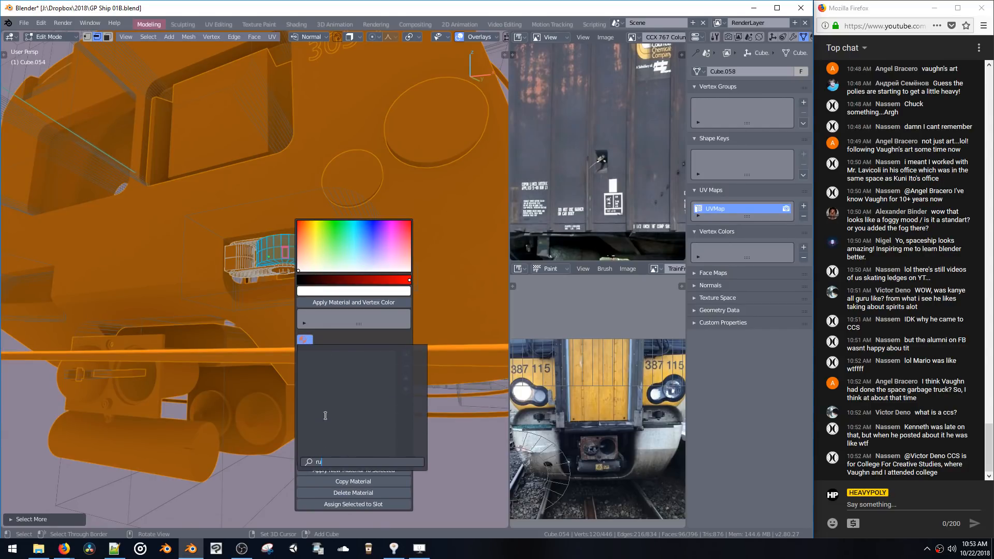
type("bb")
key("BackSpace")
key("BackSpace")
key("BackSpace")
key("BackSpace")
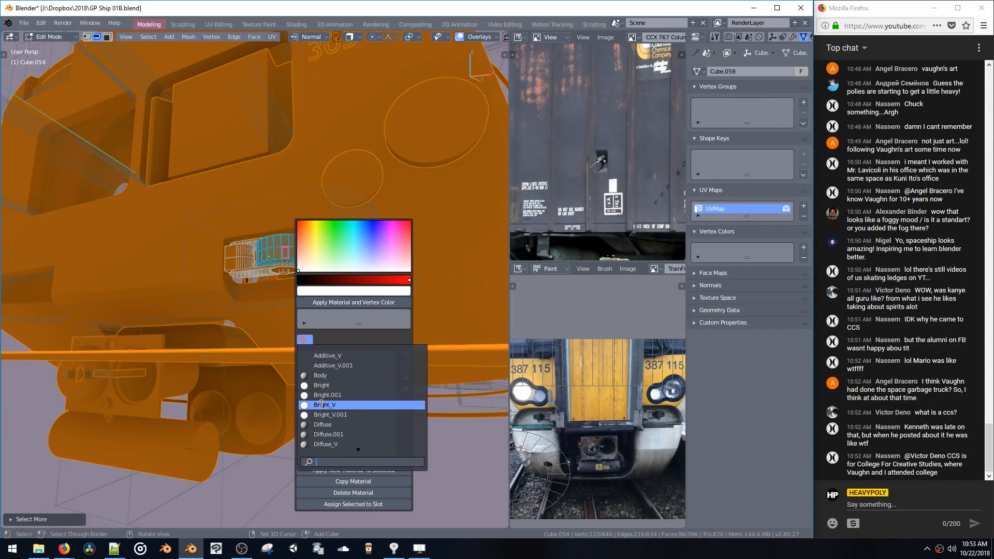
key("Escape")
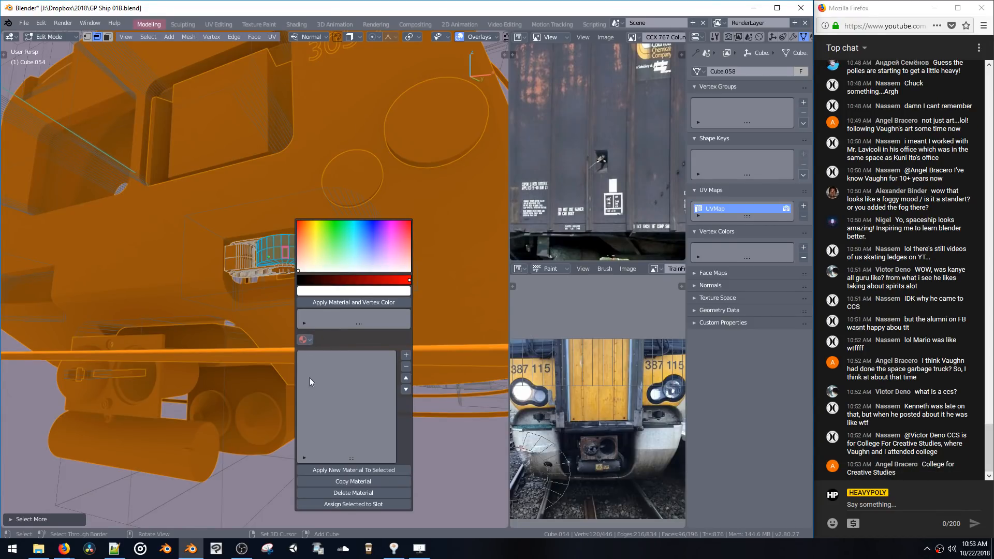
Create a material named Rubber for the selected cylinder faces and darken its base color to near-black, RGB about 0.021
left_click(325, 469)
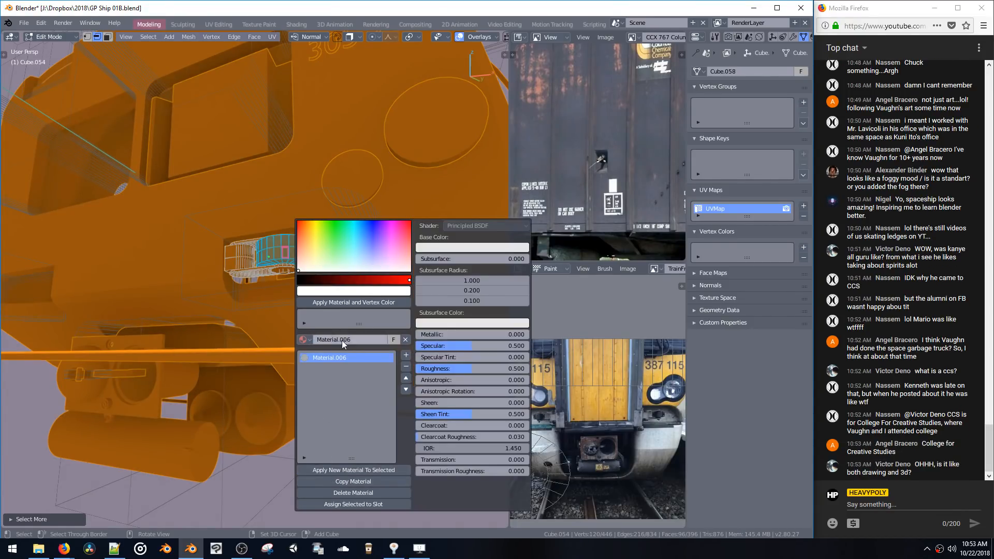
type("Rubber")
key("Return")
left_click(471, 250)
scroll(433, 170, "down", 5)
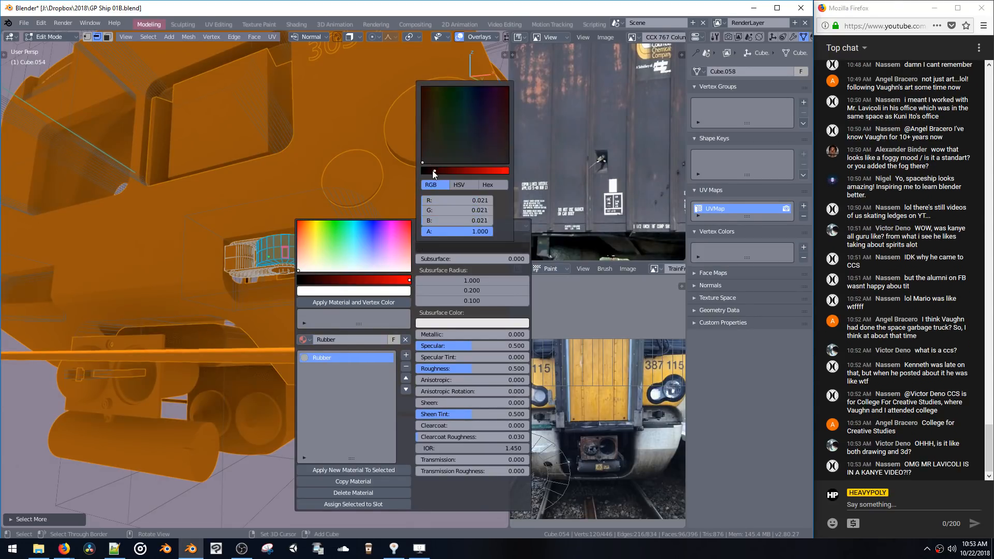
Scale the cylinder's upper and lower rim edge loops and give them a narrow one-segment bevel
middle_click_drag(304, 239, 305, 264)
scroll(314, 248, "up", 3)
left_click(304, 282, "alt")
key("s")
left_click(304, 311)
key("ctrl+b")
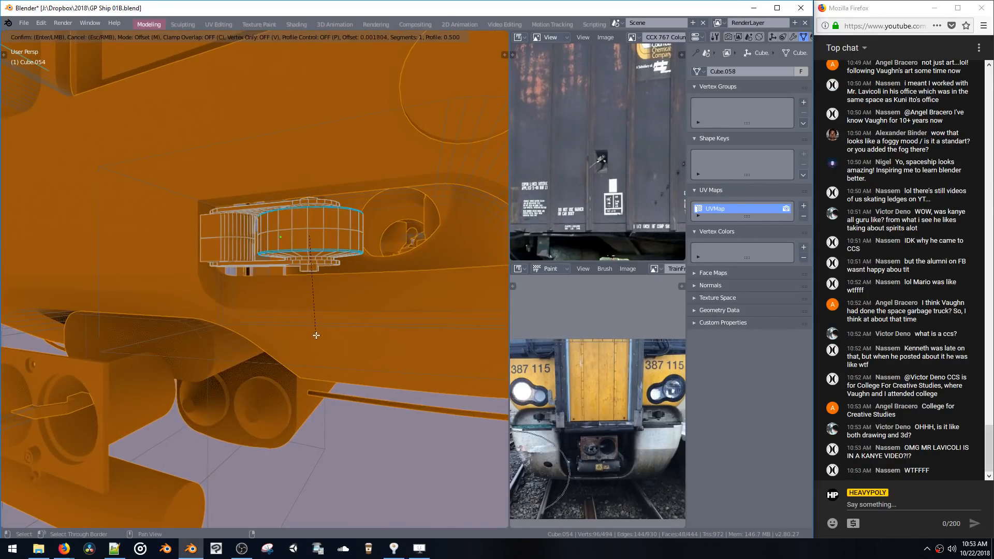
left_click(316, 335)
middle_click_drag(318, 348, 221, 269)
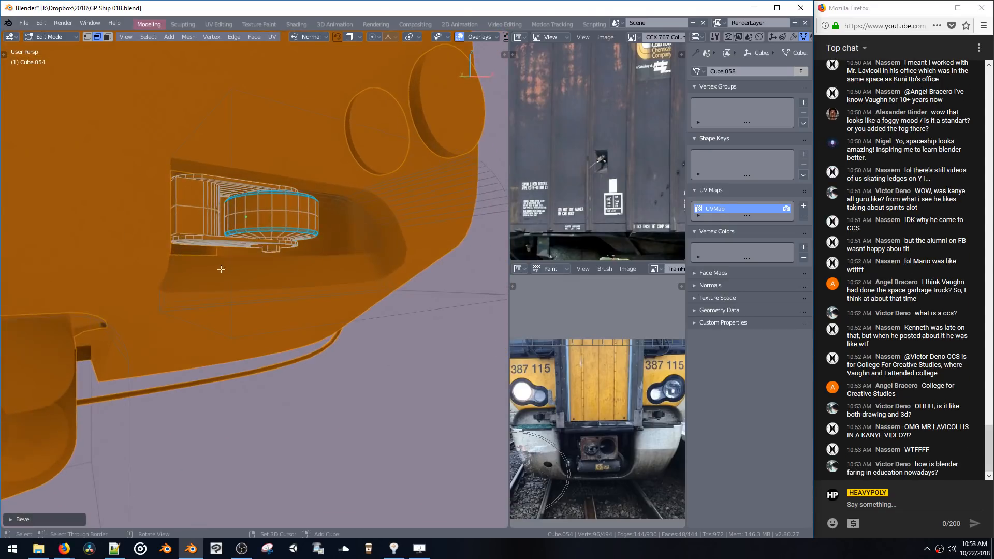
Extrude the two end faces of the block on the side away from the cylinder slightly outward
key("3")
left_click(174, 218)
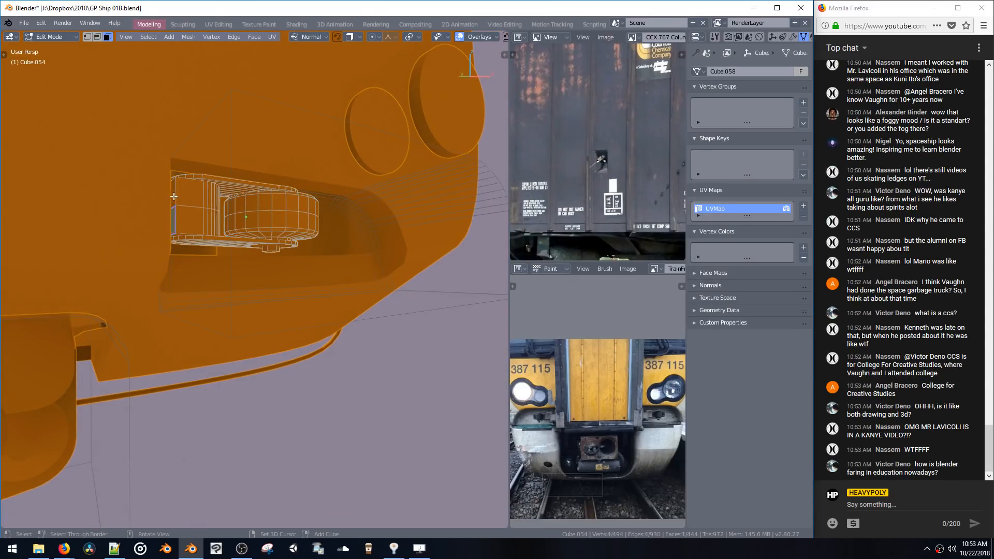
left_click(174, 197, "shift")
middle_click_drag(176, 199, 192, 248)
key("e")
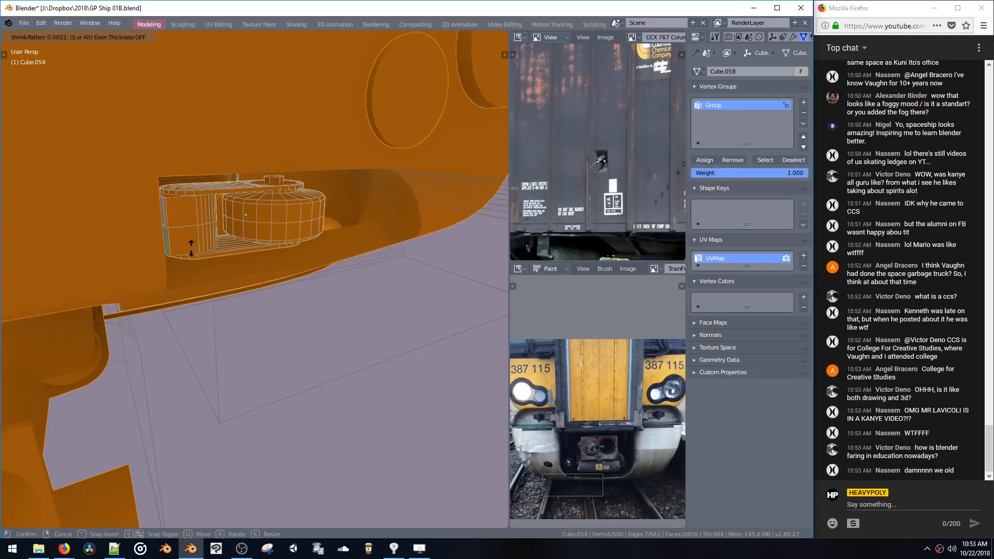
left_click(191, 249)
Extrude the face loop around the block's new end section outward to form a mounting flange
left_click(161, 199, "alt")
left_click(162, 200, "alt")
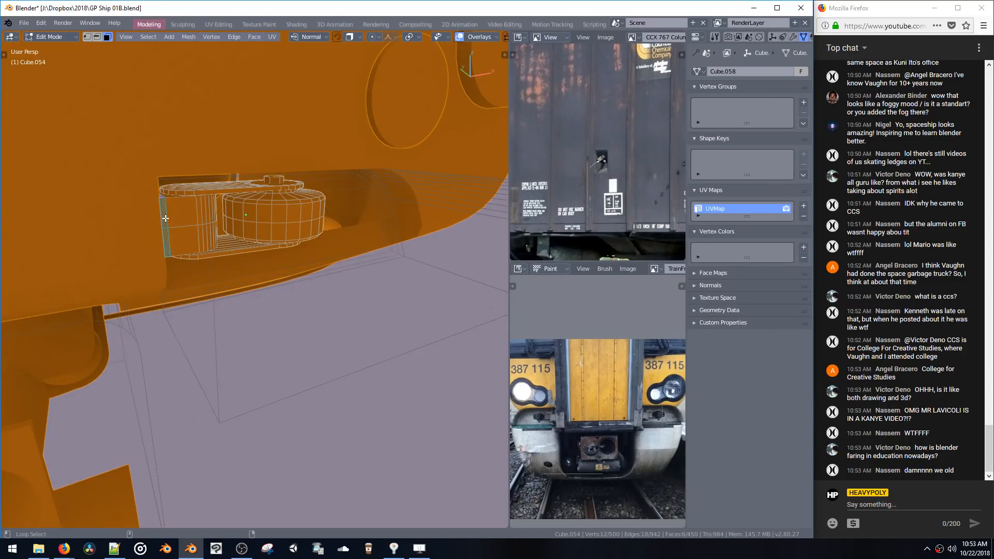
key("e")
left_click(169, 262)
middle_click_drag(169, 262, 103, 151)
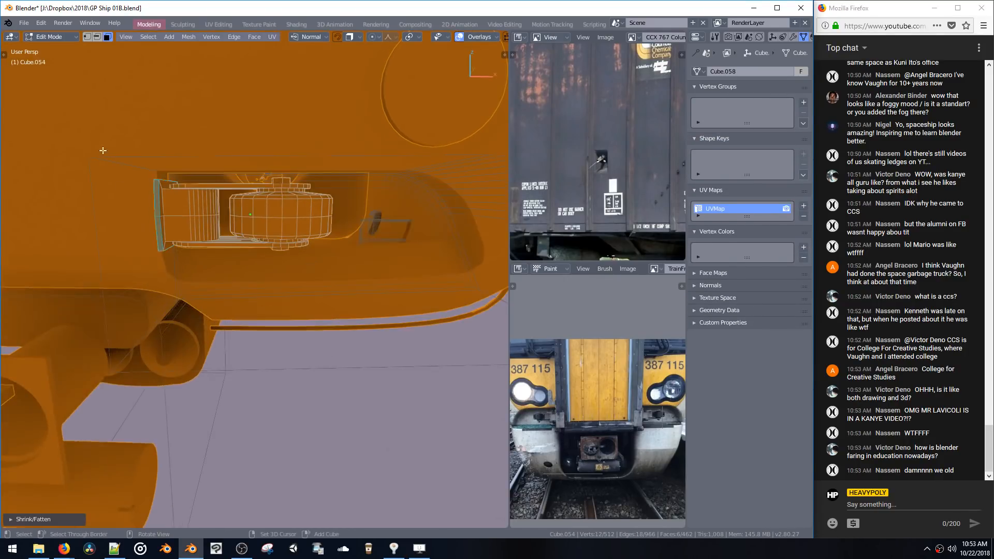
Select the whole joint mesh and move it along the Y axis to reposition it in the recess
key("a")
middle_click_drag(344, 271, 282, 221)
key("g")
key("y")
left_click(260, 251)
Try beveling the block's middle horizontal edge loop into a wide band with several segments
scroll(171, 220, "up", 3)
key("2")
left_click(164, 218, "alt")
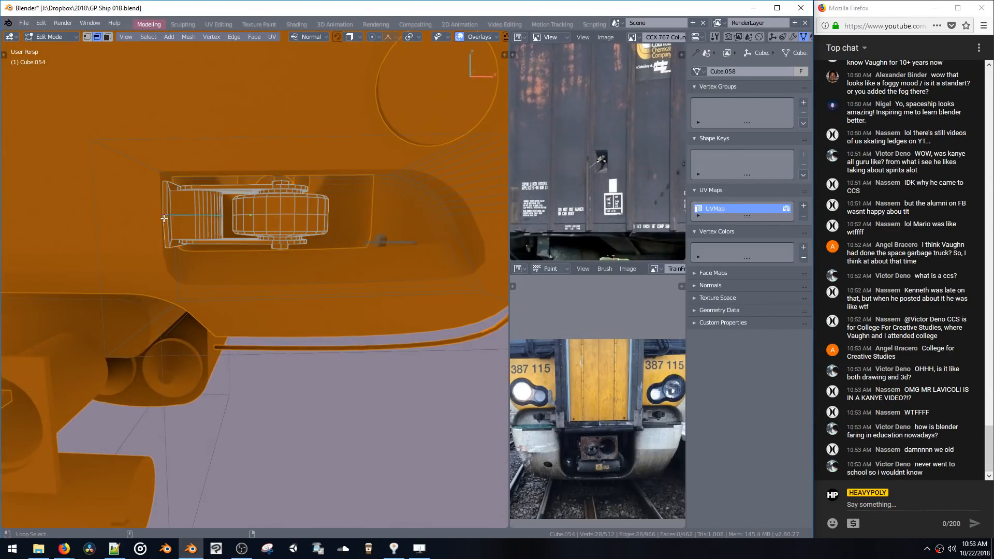
middle_click_drag(163, 232, 197, 268)
key("KP_Decimal")
scroll(174, 267, "down", 3)
key("ctrl+b")
scroll(240, 414, "up", 3)
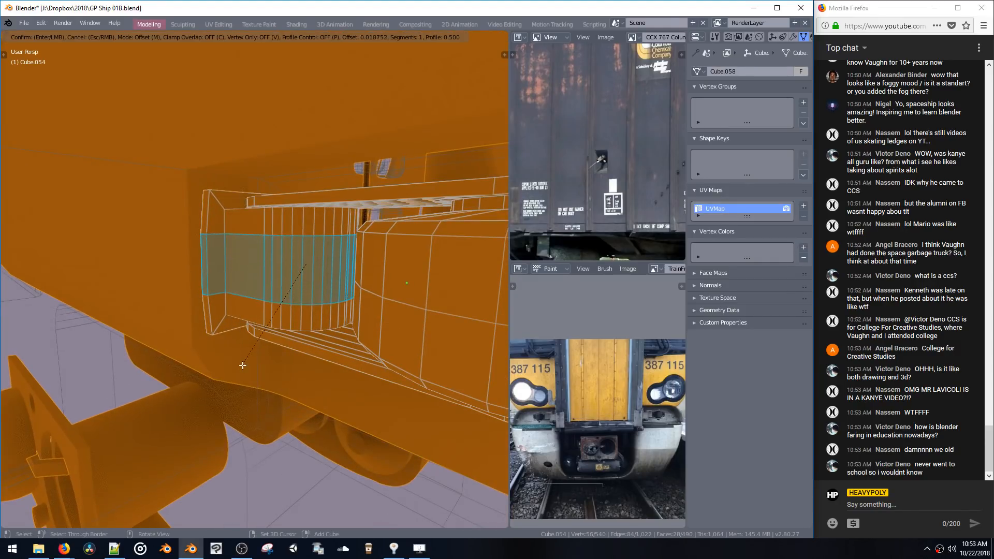
left_click(241, 407)
middle_click_drag(195, 198, 209, 197)
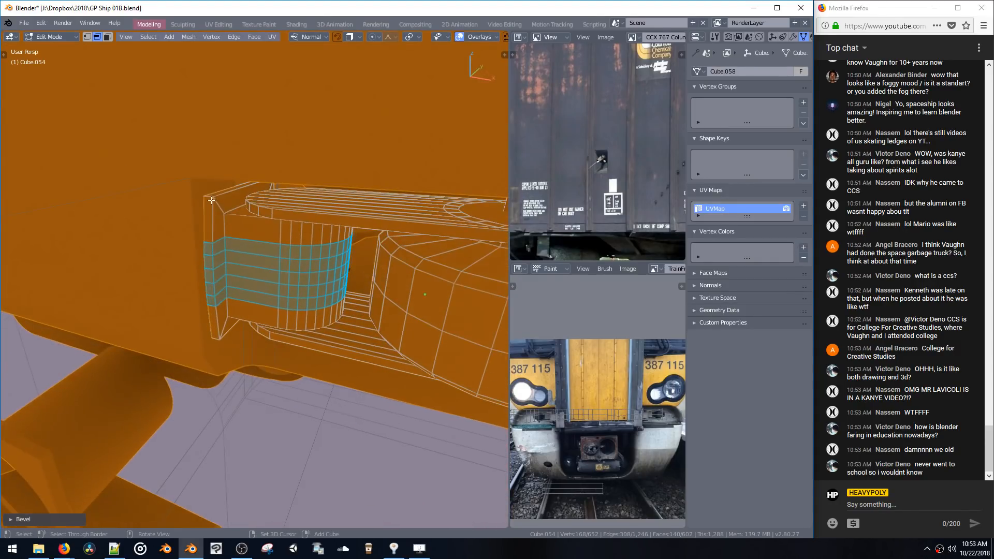
left_click(209, 197, "alt")
middle_click_drag(243, 338, 251, 307)
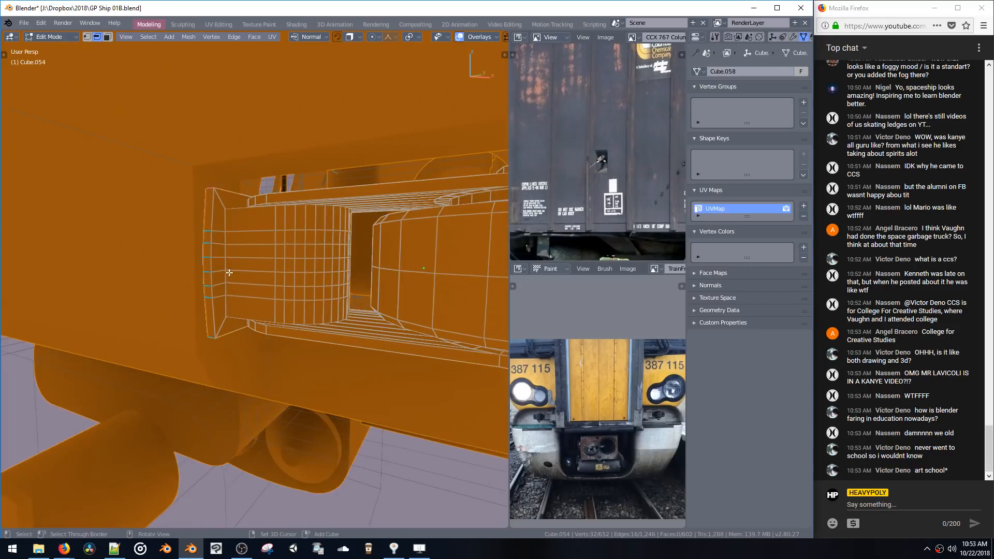
key("ctrl+z")
key("ctrl+z")
Bevel the upper and lower corner edges of the block's flange with several segments to round them
middle_click_drag(228, 270, 262, 316)
left_click(208, 195, "alt")
key("ctrl+b")
left_click(261, 338)
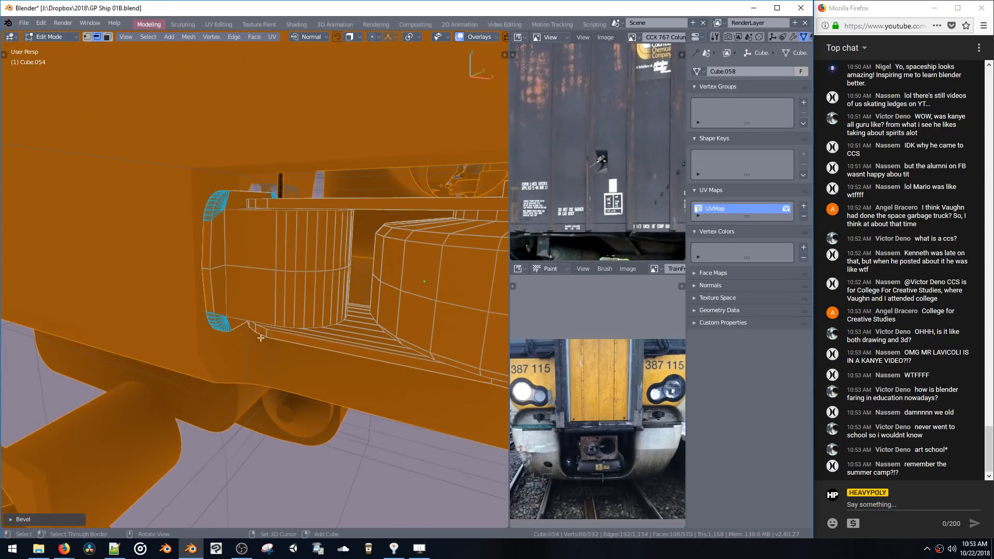
key("ctrl+z")
key("ctrl+b")
scroll(273, 362, "down", 2)
left_click(274, 362)
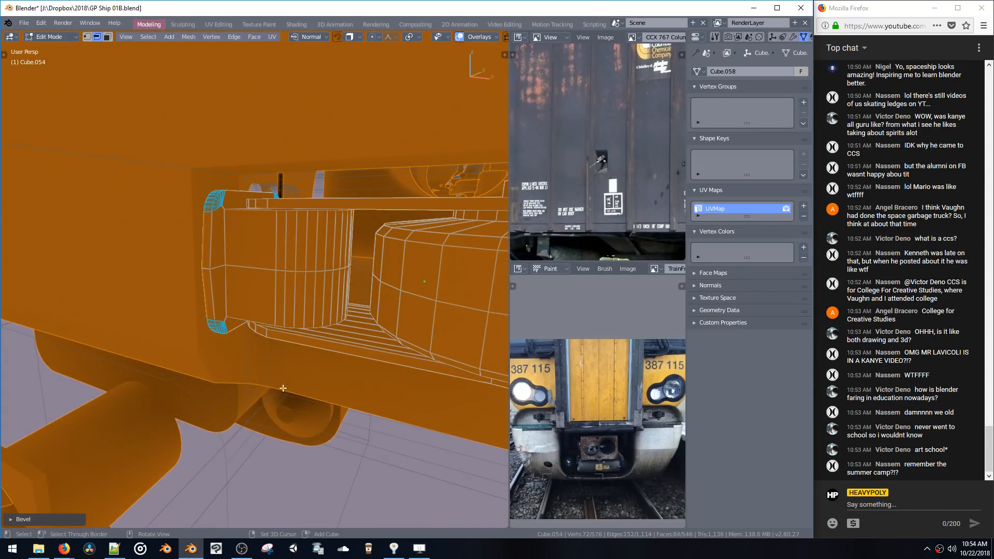
Bevel the block's middle horizontal edge loop with several segments across the flange and block
left_click(205, 270, "alt")
key("ctrl+b")
left_click(303, 433)
mouse_move(284, 305)
middle_mouse_down()
mouse_move(261, 303)
mouse_move(278, 337)
mouse_move(309, 312)
mouse_move(336, 394)
mouse_move(371, 343)
mouse_move(305, 344)
mouse_move(281, 325)
middle_mouse_up()
key("Tab")
key("Tab")
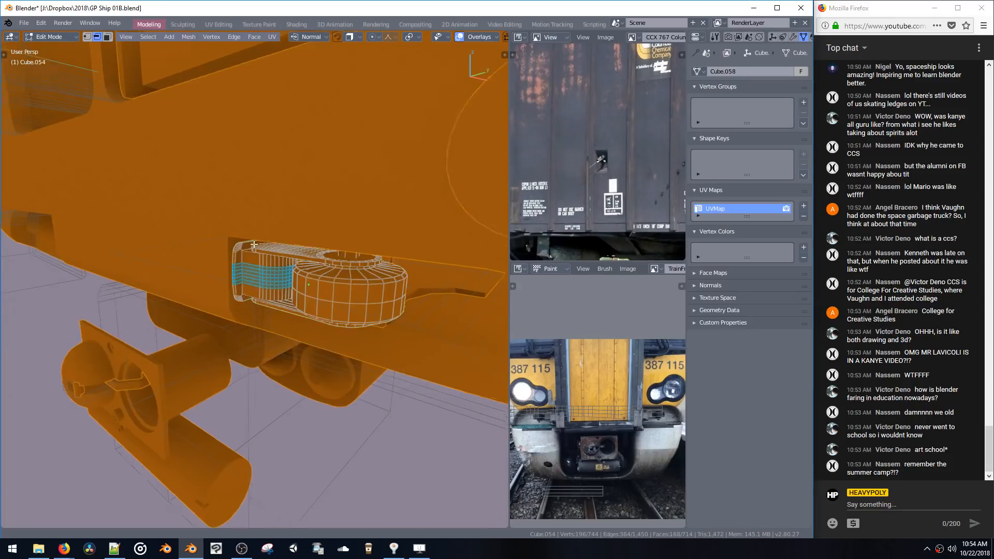
Add a narrow one-segment bevel to the edge loop where the flange meets the block
scroll(254, 245, "up", 3)
left_click(231, 261, "alt")
key("ctrl+b")
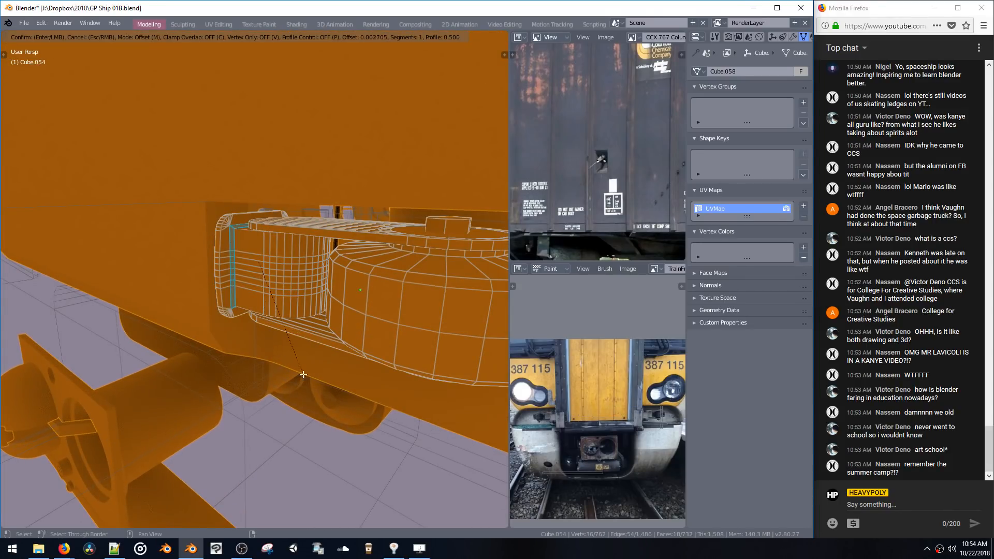
left_click(288, 363)
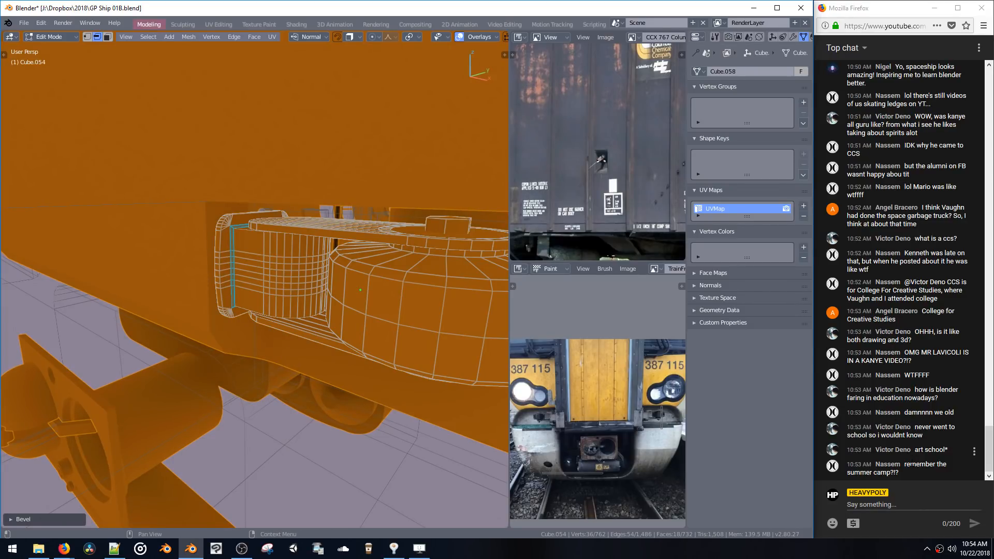
Switch to the live chat in Firefox and read back through the viewers' earlier messages
left_click_drag(904, 464, 924, 470)
left_click(925, 465)
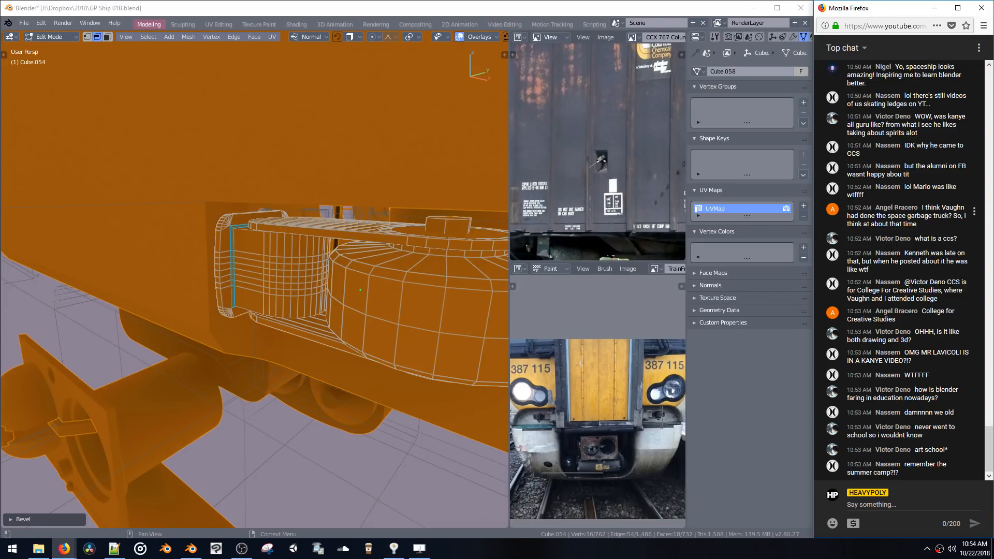
scroll(915, 196, "up", 2)
scroll(913, 192, "up", 2)
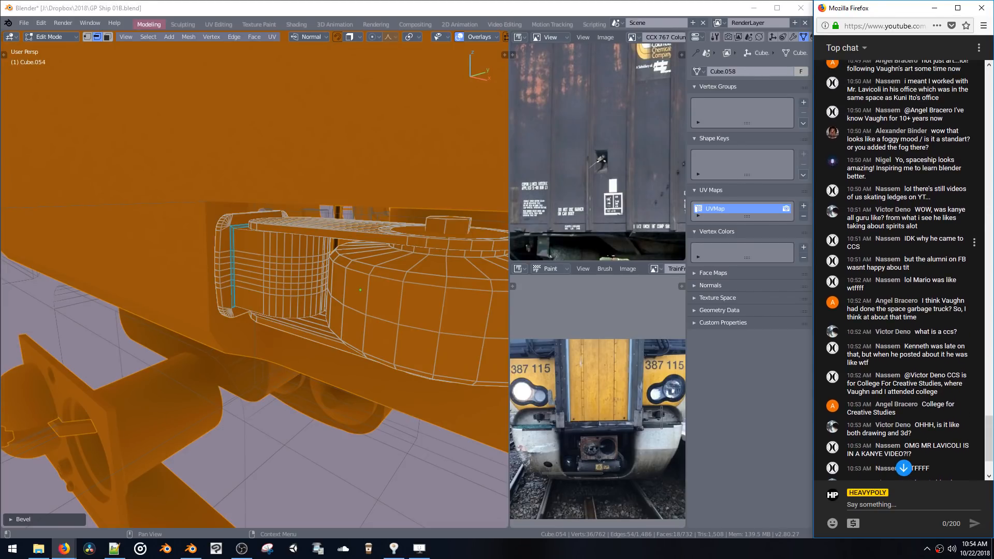
left_click_drag(914, 196, 922, 235)
left_click(923, 234)
scroll(901, 251, "down", 2)
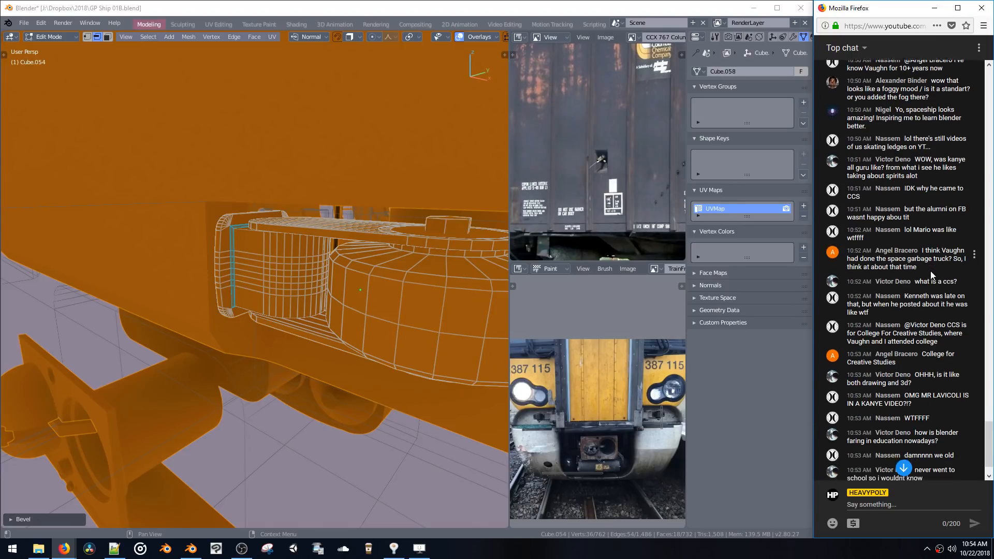
scroll(930, 272, "down", 2)
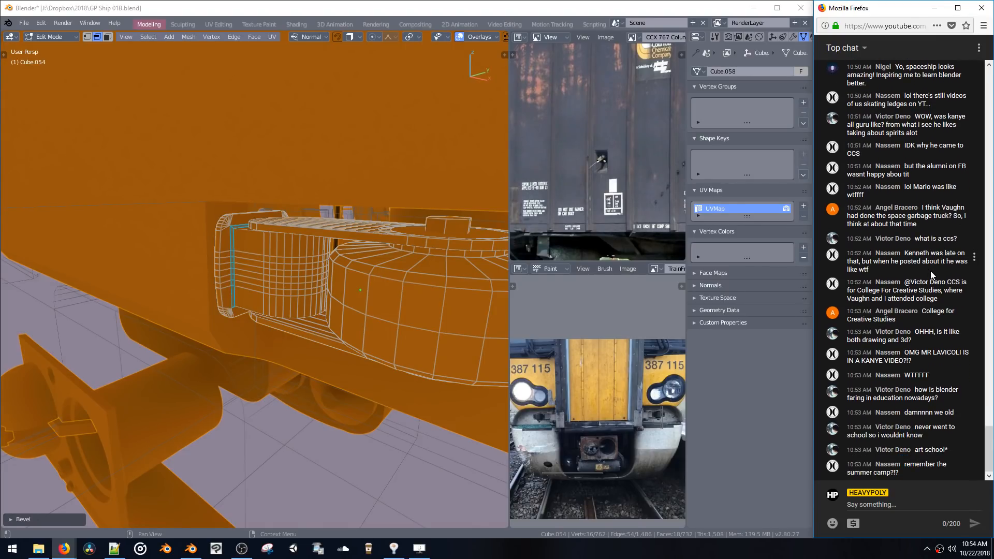
scroll(931, 272, "up", 6)
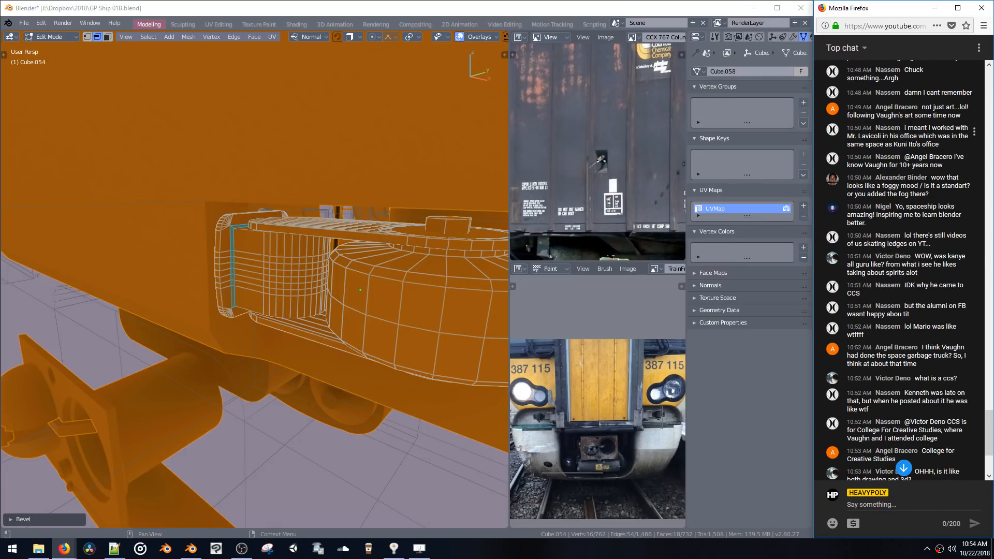
Read forward through the live chat messages to the viewer's question about the fog
scroll(910, 127, "up", 2)
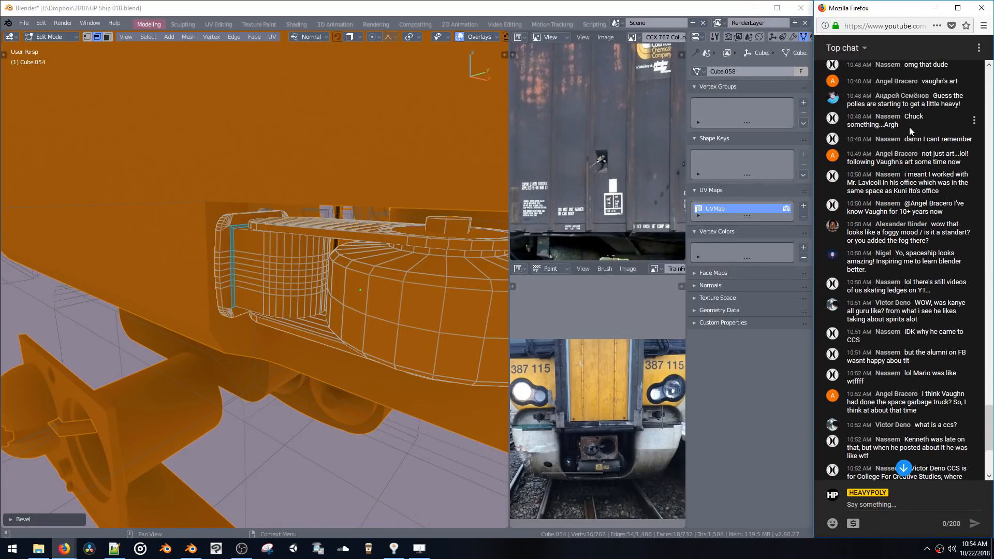
scroll(909, 129, "down", 2)
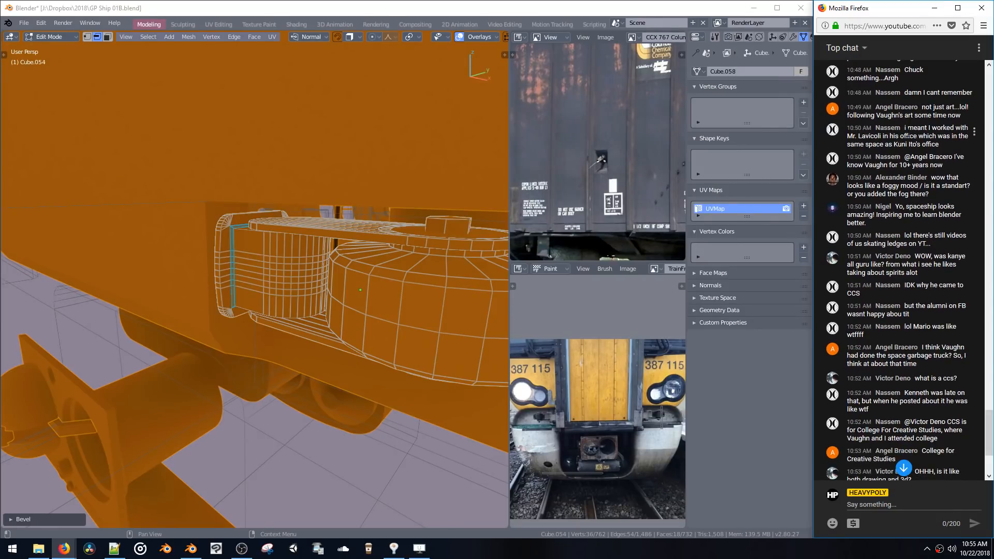
scroll(902, 169, "down", 2)
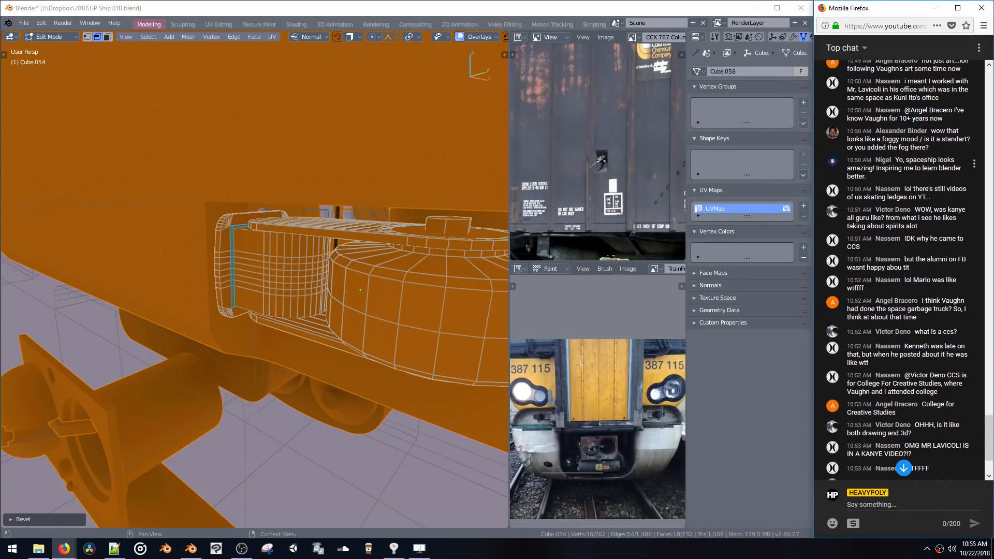
scroll(901, 170, "down", 2)
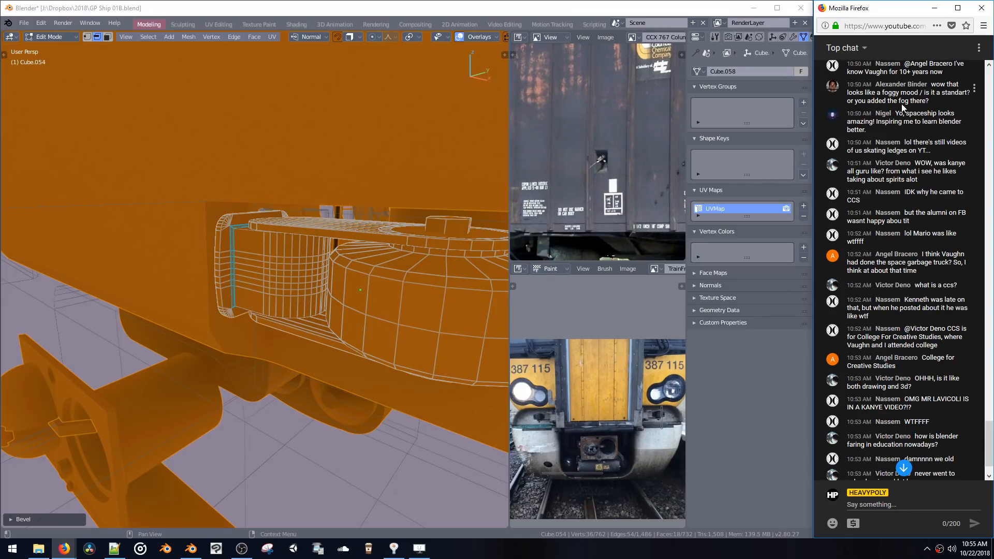
left_click_drag(911, 101, 850, 95)
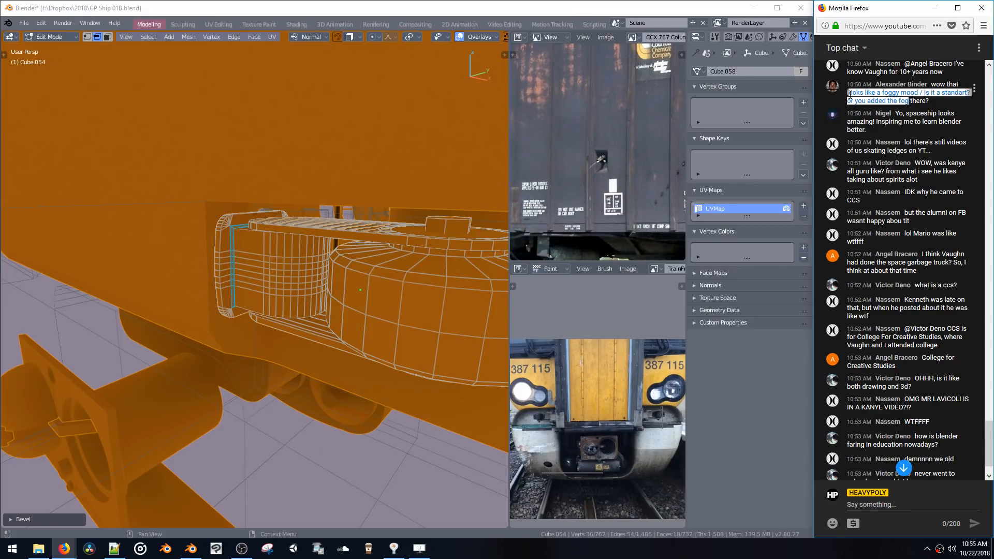
left_click(850, 94)
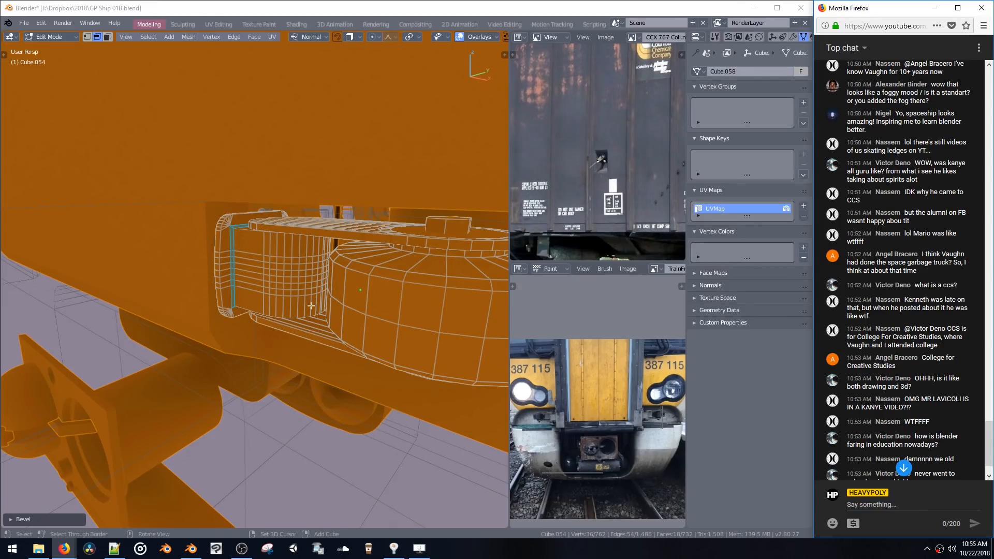
Return to Blender and display the whole ship in Rendered shading
left_click(341, 305)
middle_click_drag(284, 306, 340, 306)
key("z")
left_click(338, 237)
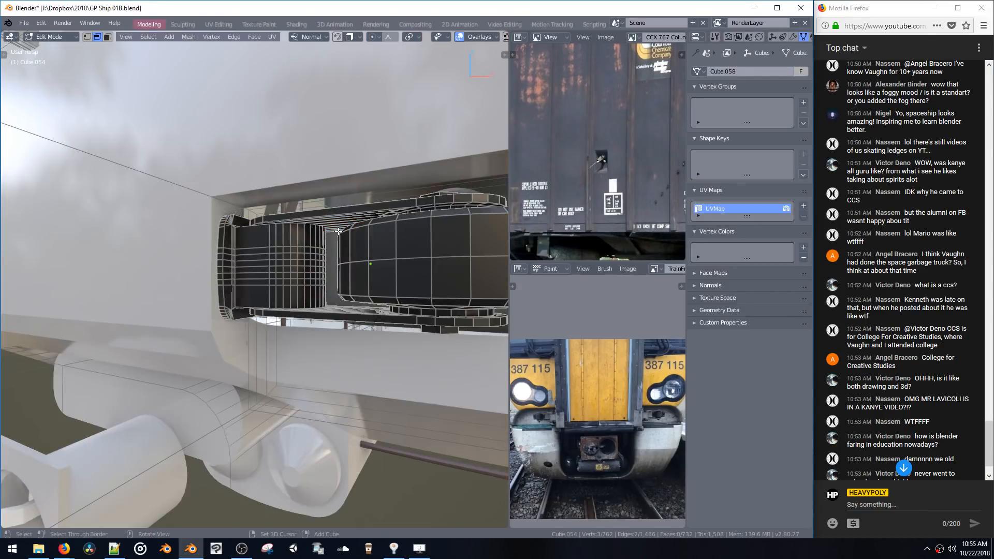
middle_click_drag(337, 229, 338, 424, "ctrl")
mouse_move(373, 306)
middle_mouse_down()
mouse_move(348, 294)
mouse_move(334, 304)
middle_mouse_up()
key("z")
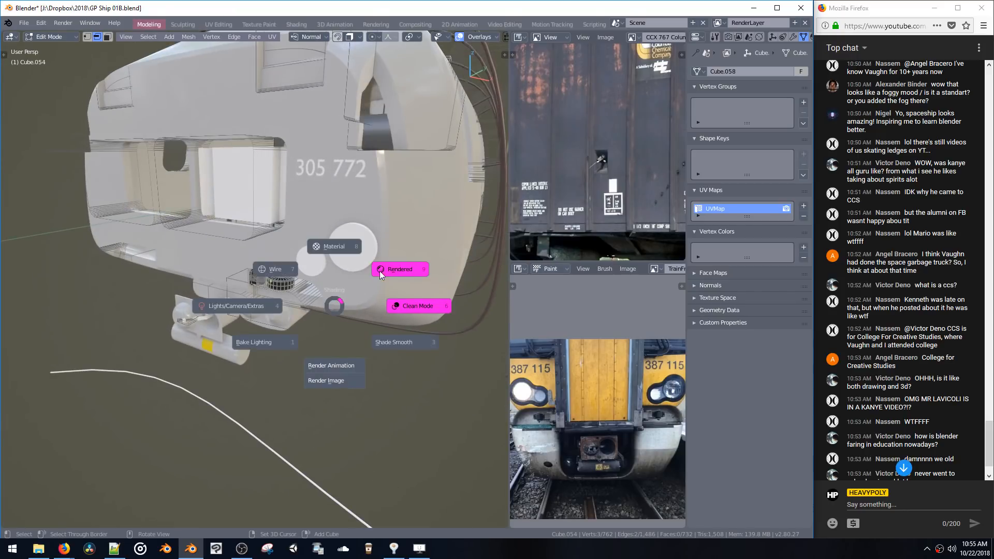
left_click(378, 270)
Switch the joint's mesh selection to face mode in the rendered view of the ship
key("Tab")
key("space")
left_click(395, 262)
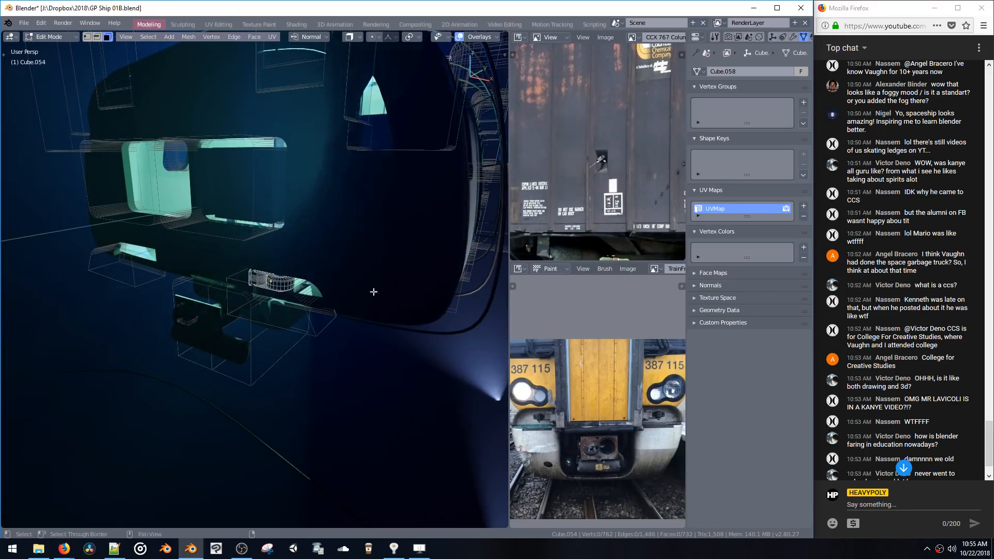
middle_click_drag(373, 291, 252, 258)
scroll(252, 258, "down", 4)
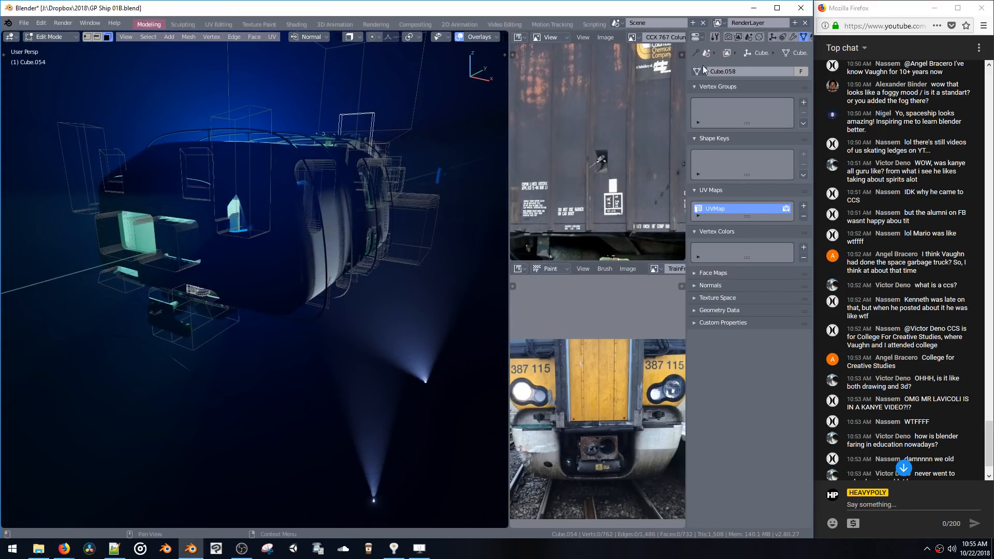
Show the Eevee render settings, collapse the expanded sections and expand only the Volumetric options
left_click(728, 38)
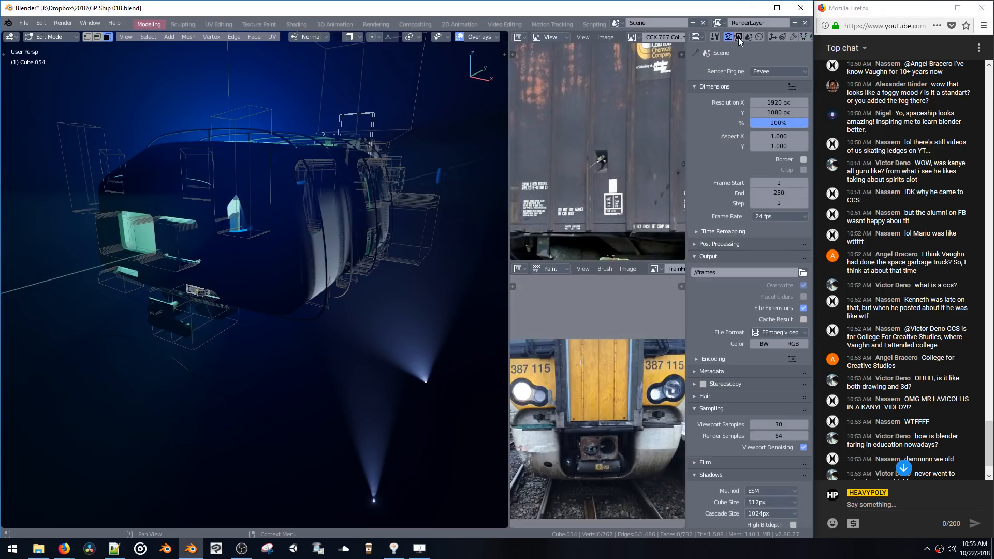
scroll(741, 246, "down", 3)
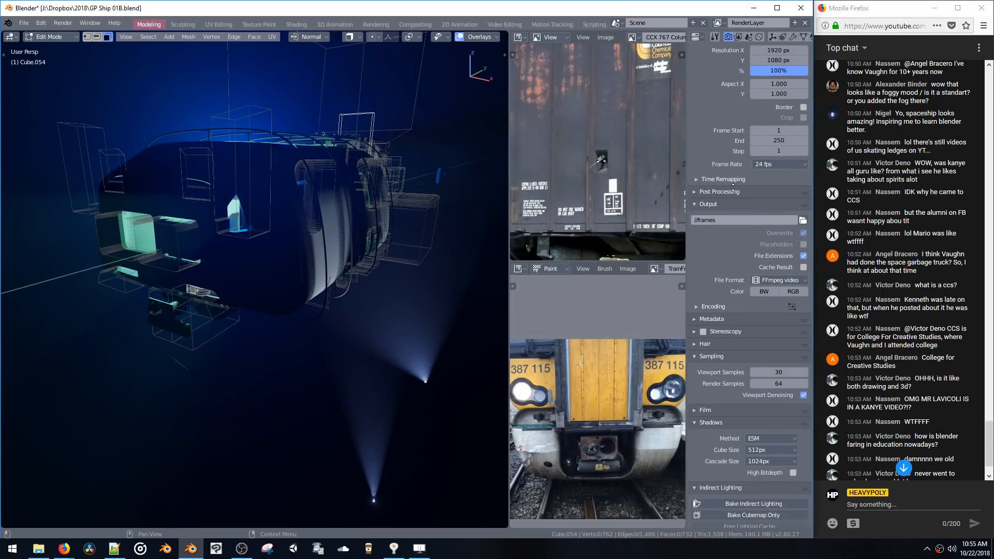
scroll(733, 185, "down", 8)
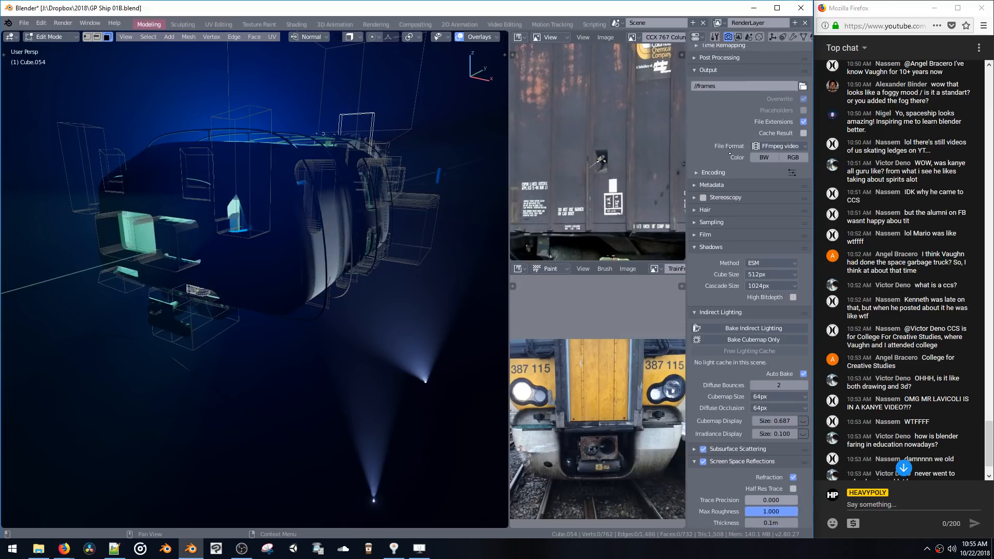
scroll(713, 174, "up", 5)
left_click(713, 119)
left_click(720, 89)
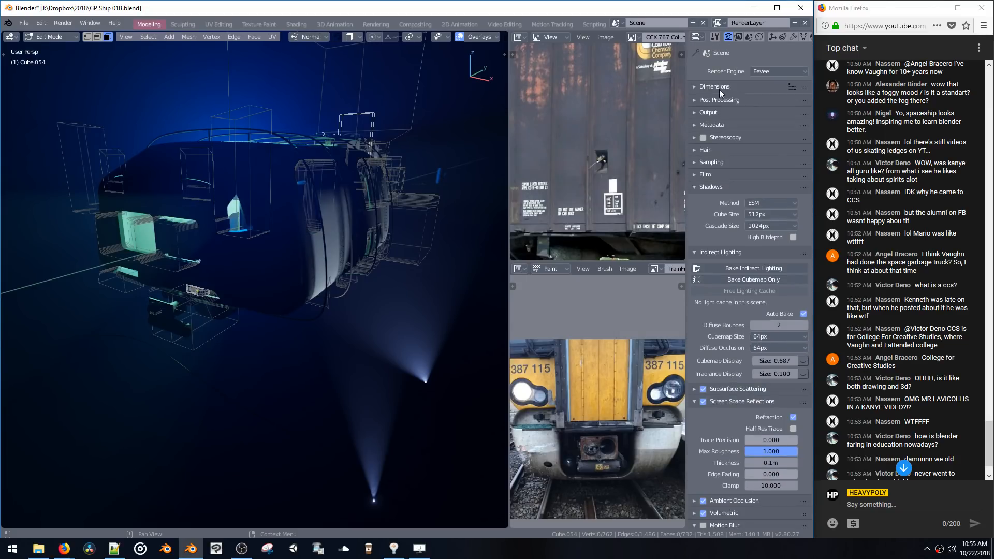
left_click(710, 187)
left_click(710, 198)
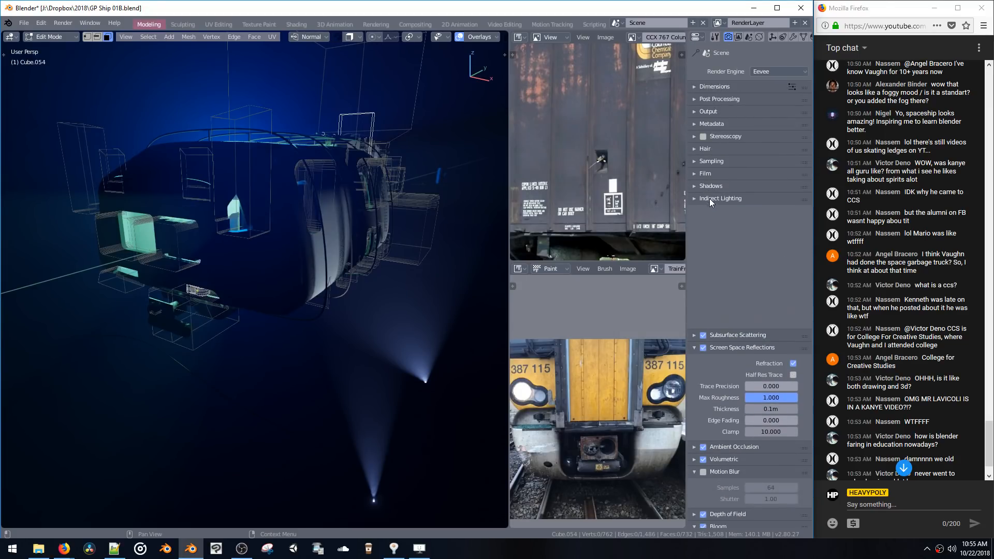
left_click(718, 223)
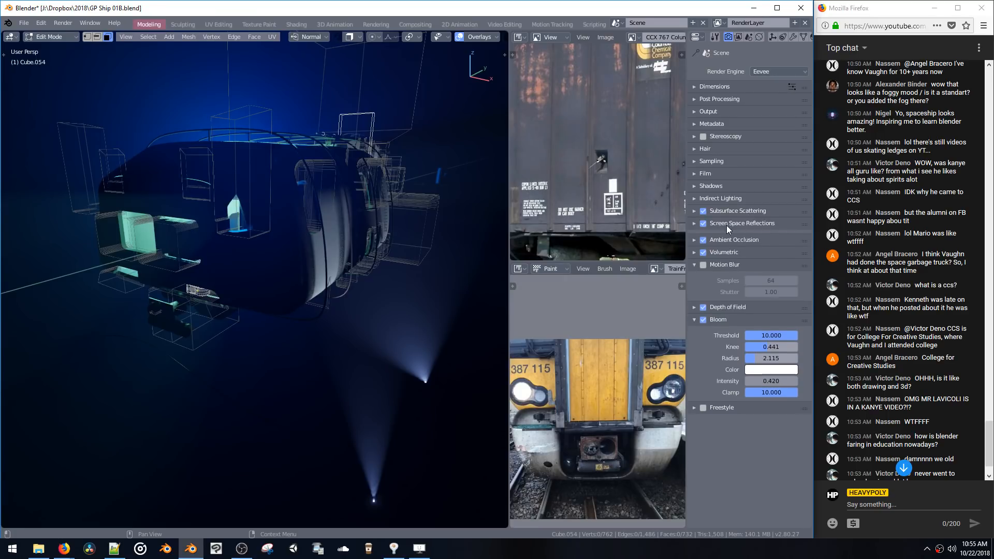
left_click(706, 262)
left_click(717, 285)
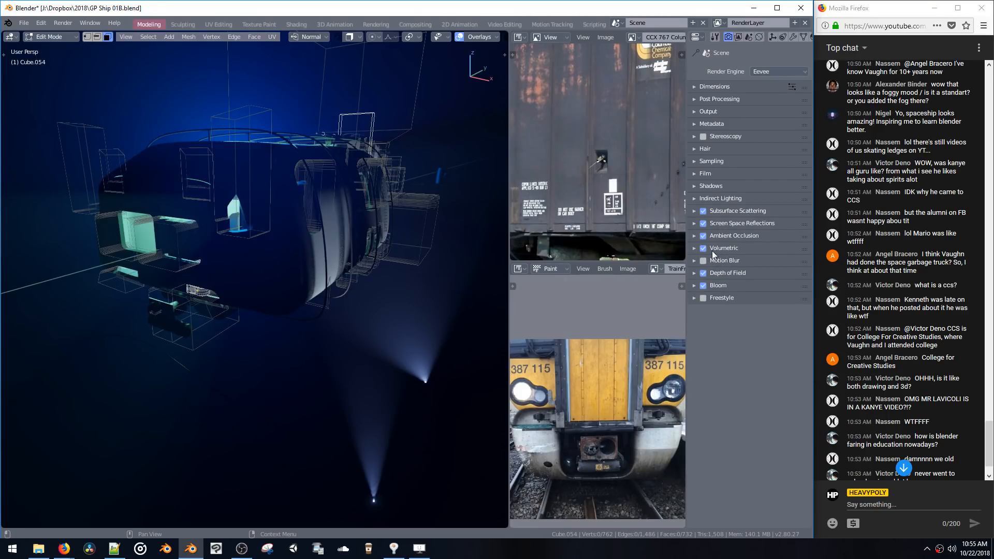
left_click(696, 249)
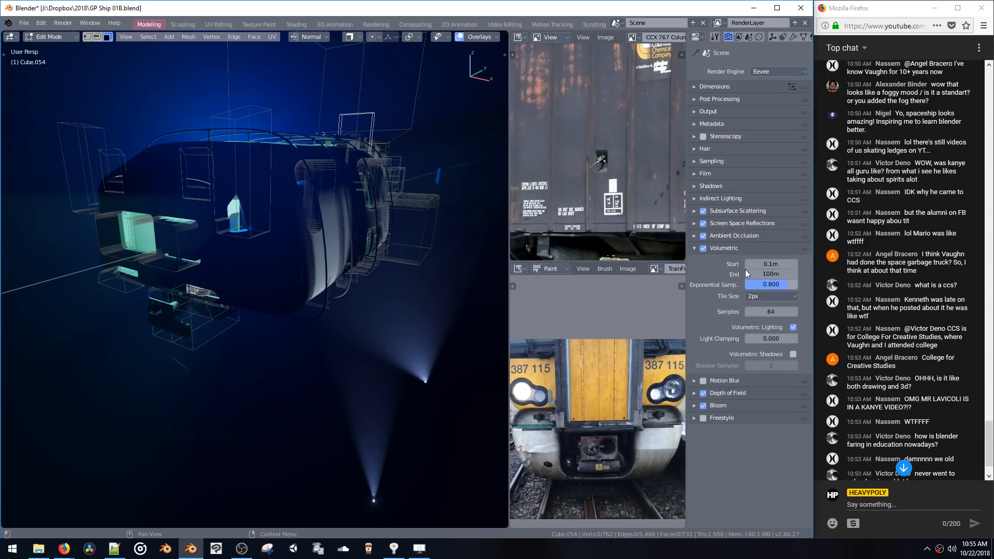
Save the ship file and set the Volumetric End distance to 199 m
key("ctrl+s")
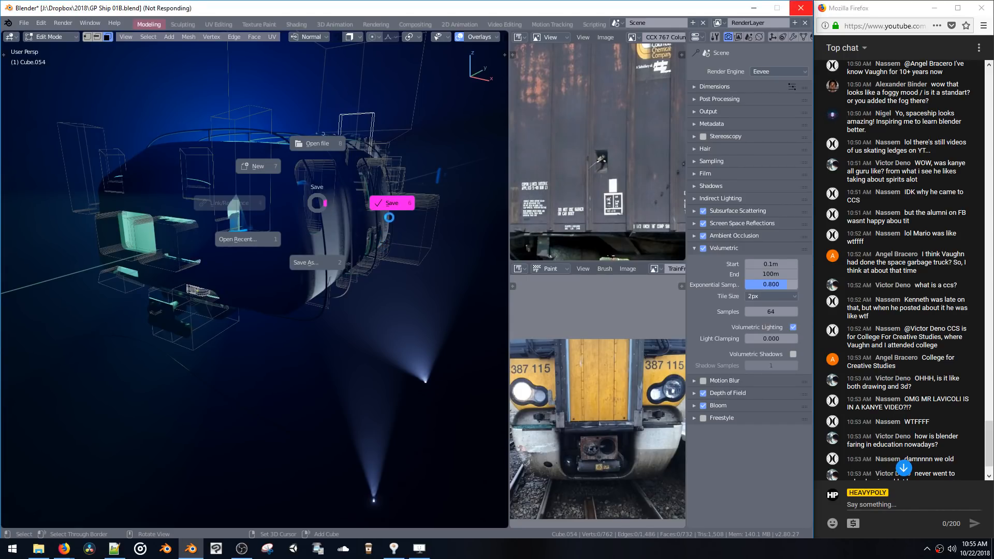
left_click_drag(770, 273, 702, 272)
left_click(759, 274)
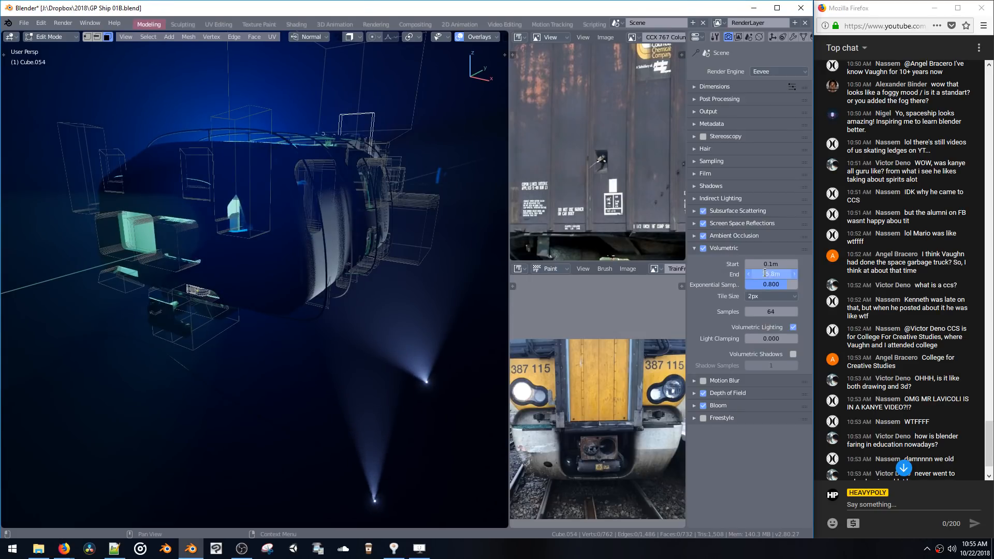
type("199m")
key("Return")
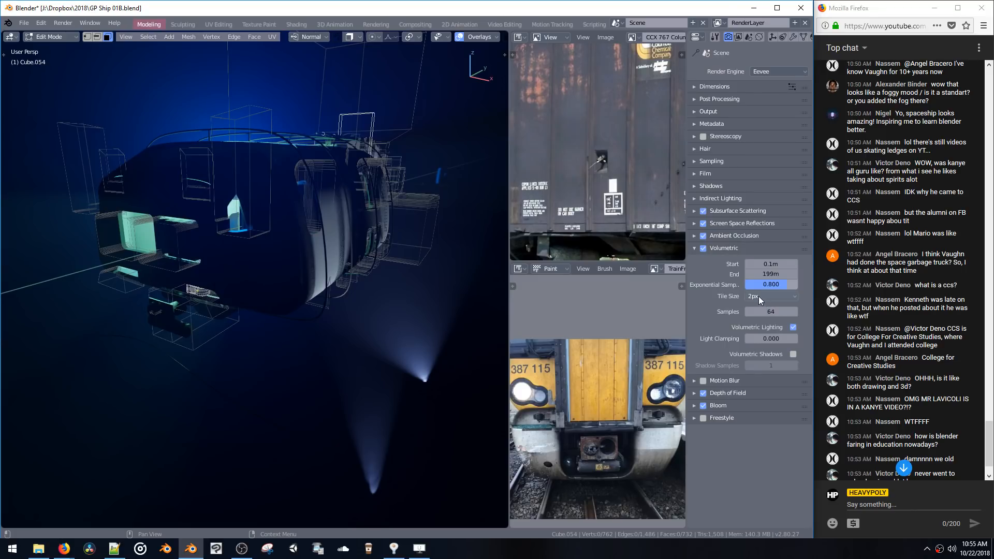
Set the Volumetric Tile Size to 16px and inspect the light beams below the ship
left_click(759, 297)
left_click(760, 250)
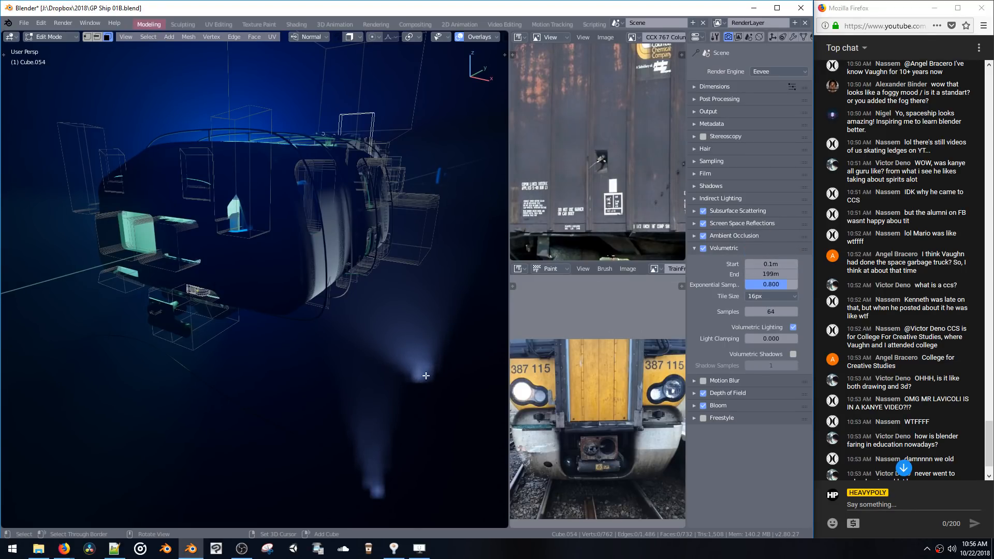
middle_click_drag(421, 377, 442, 361)
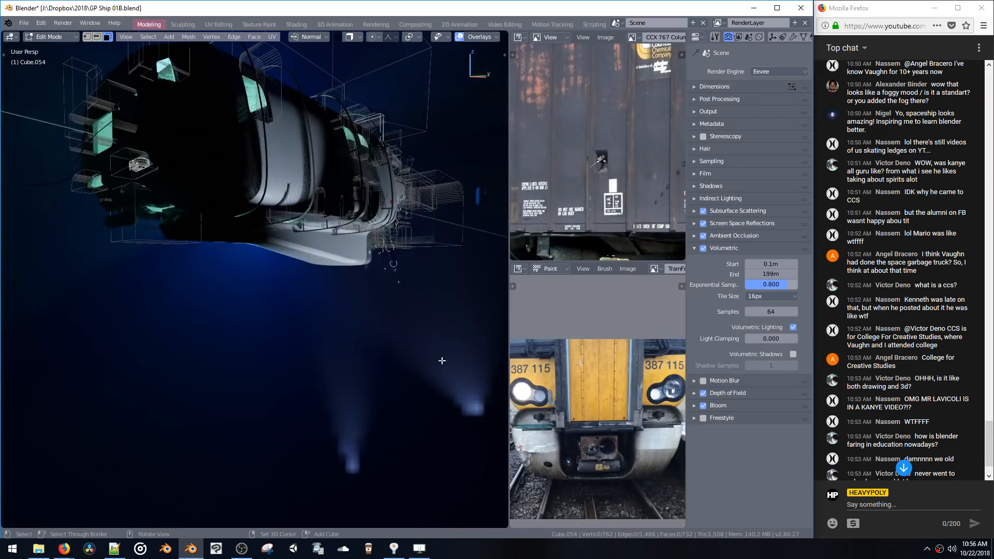
Open the choice of tile sizes for the volumetric effect
left_click(765, 296)
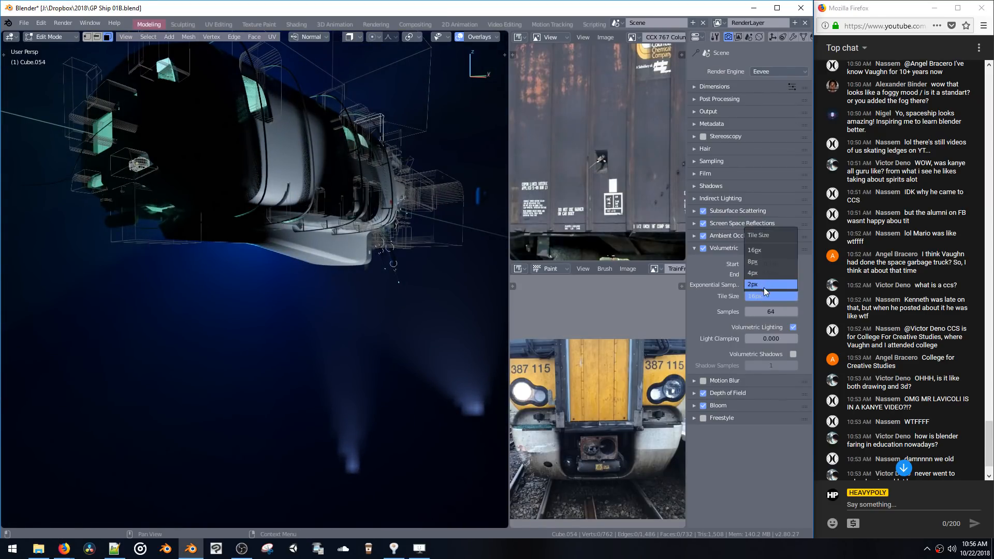
Set the Eevee volumetric tile size to 2px and look at the world's surface settings
left_click(764, 290)
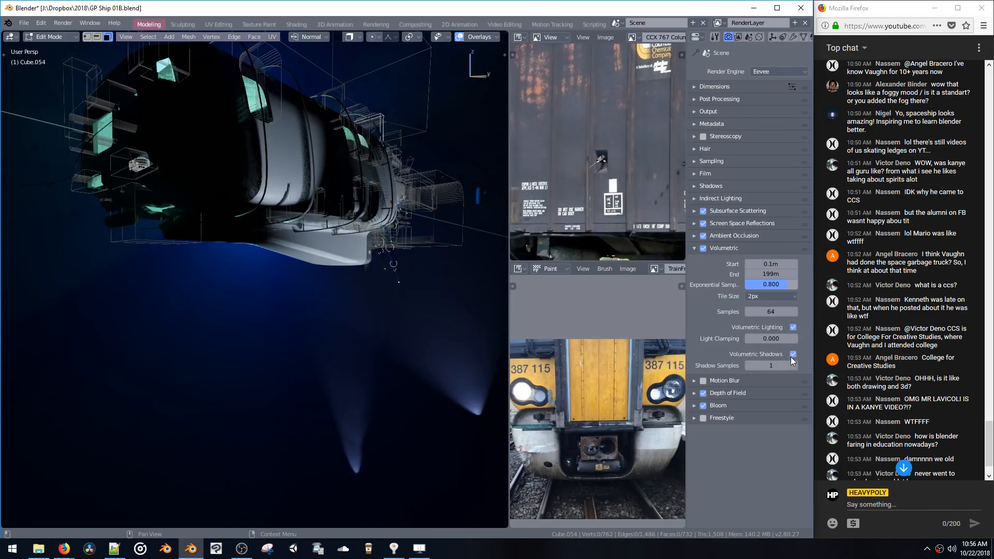
left_click(758, 38)
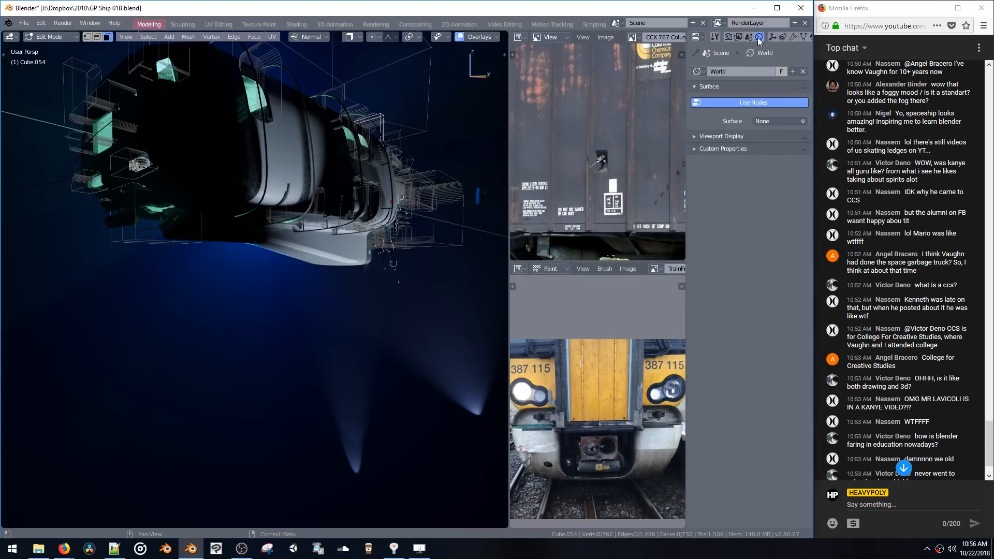
left_click(728, 38)
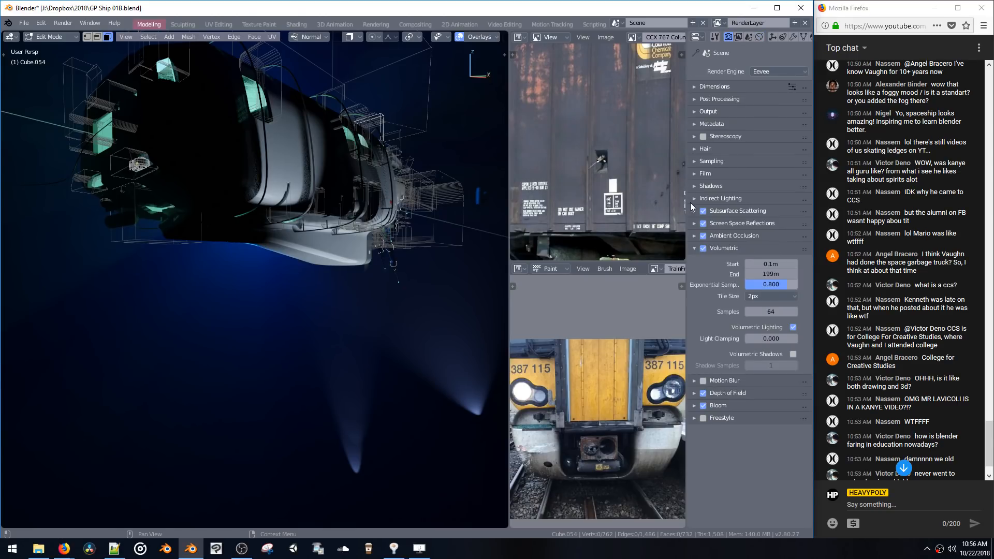
Widen the properties area and turn it into a Shader Editor showing the World nodes
left_click_drag(688, 202, 640, 204)
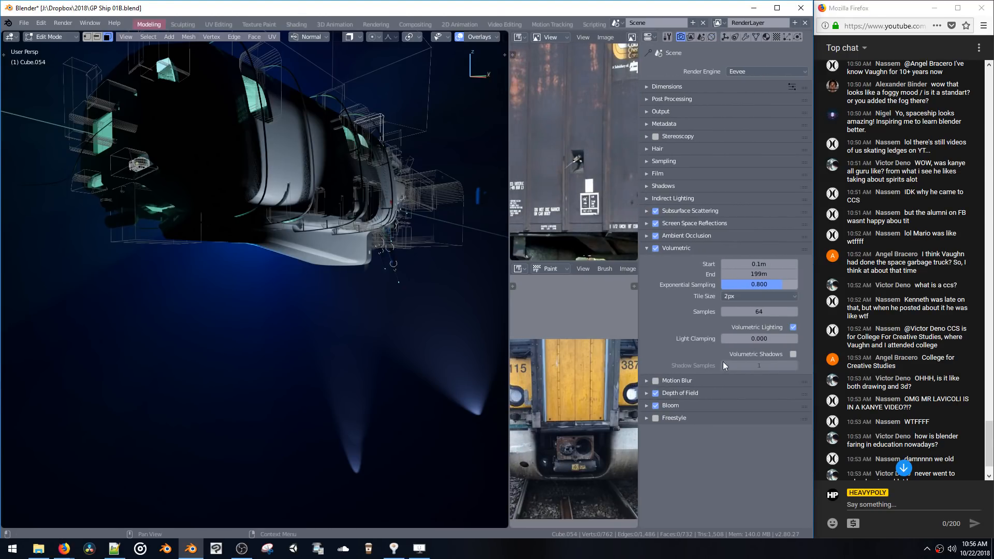
left_click(648, 37)
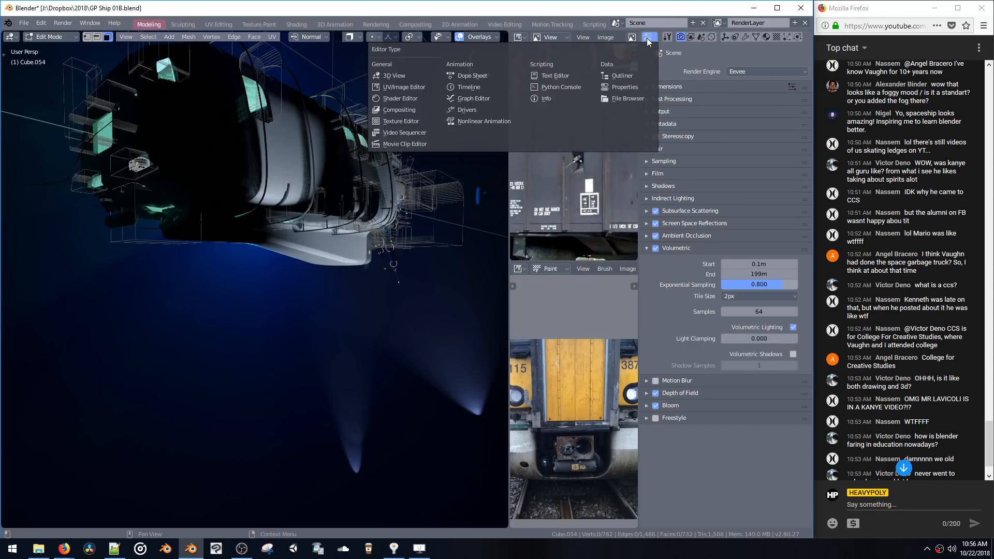
left_click(412, 99)
key("n")
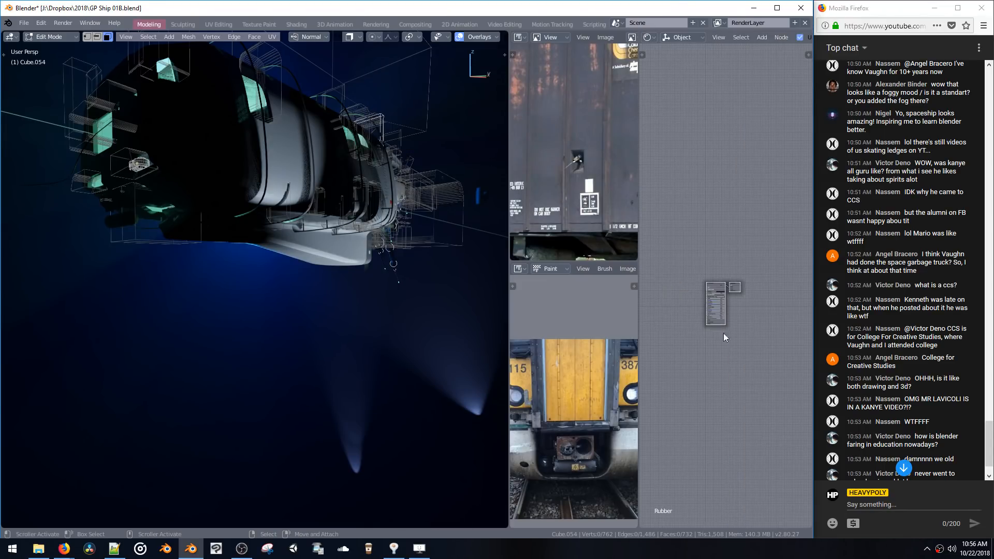
scroll(726, 310, "up", 8)
left_click(682, 37)
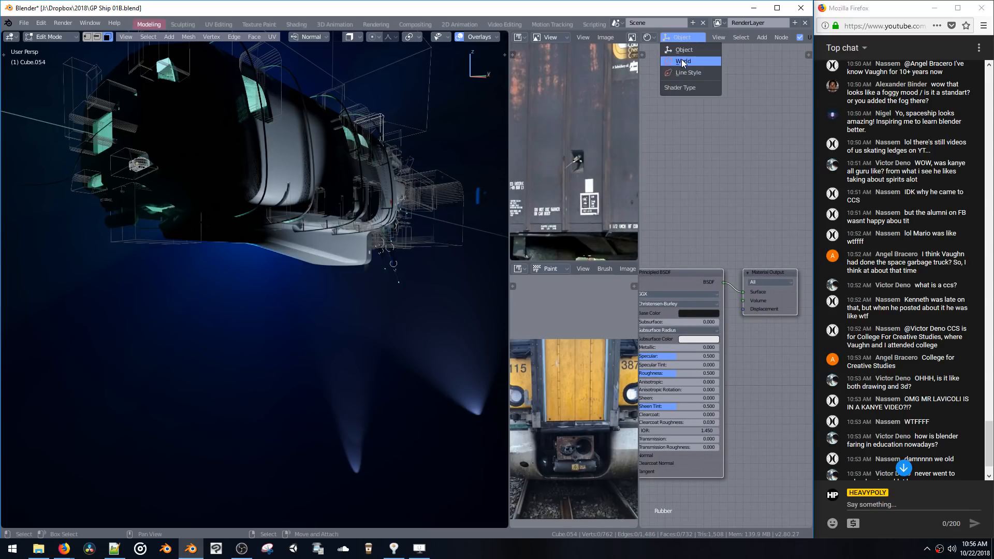
left_click(683, 61)
Set the Volume Scatter node's colour to a light purple of R 0.682, G 0.487, B 1.000
middle_click_drag(696, 313, 668, 289)
left_click_drag(668, 289, 695, 293)
left_click(706, 302)
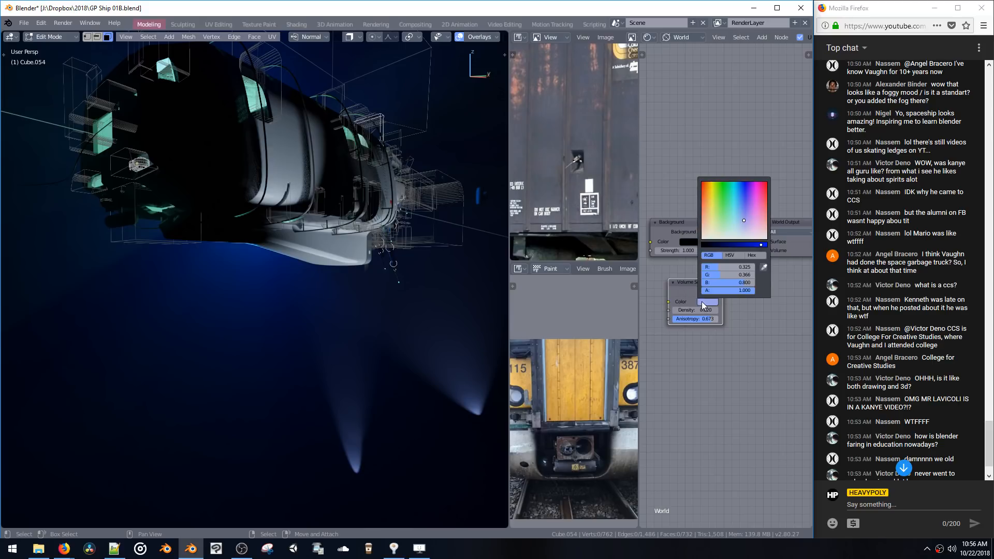
left_click_drag(719, 197, 750, 223)
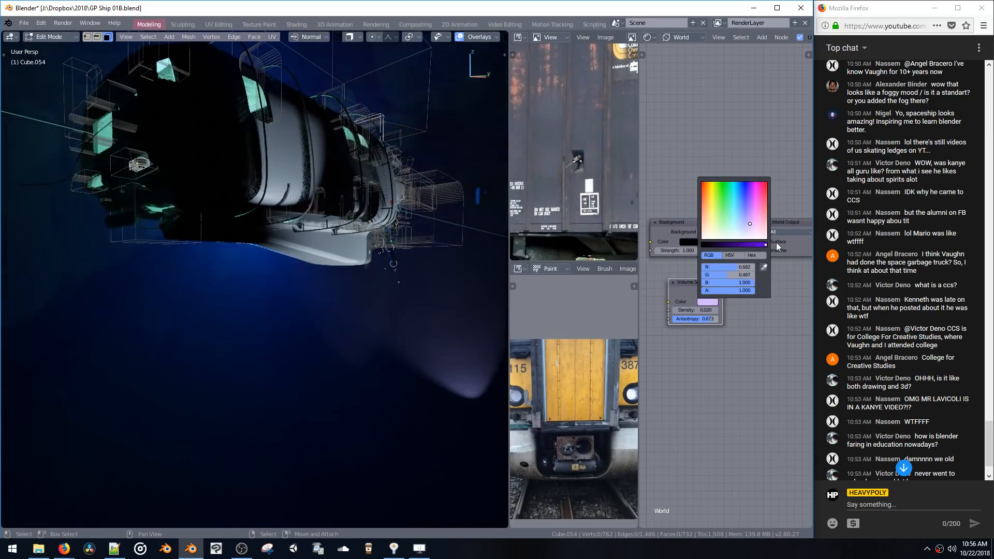
Try a Volume Scatter density of 0.01, finishing with a density of 0.07
left_click(696, 311)
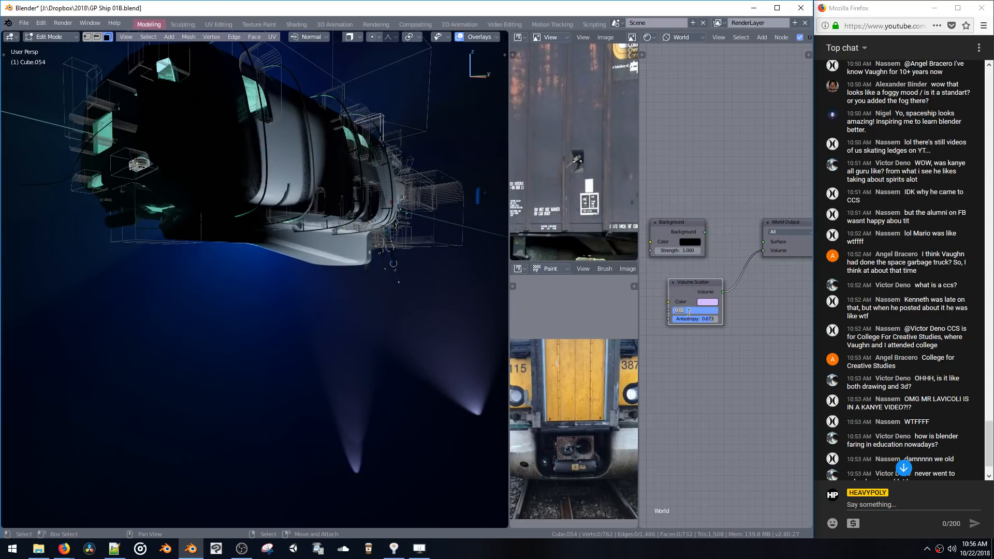
type("0.0")
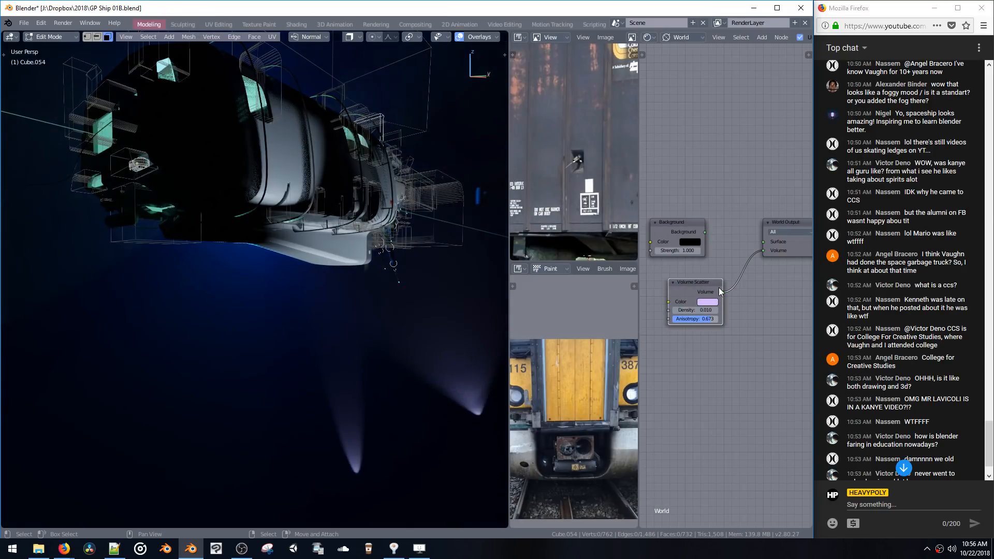
type("1")
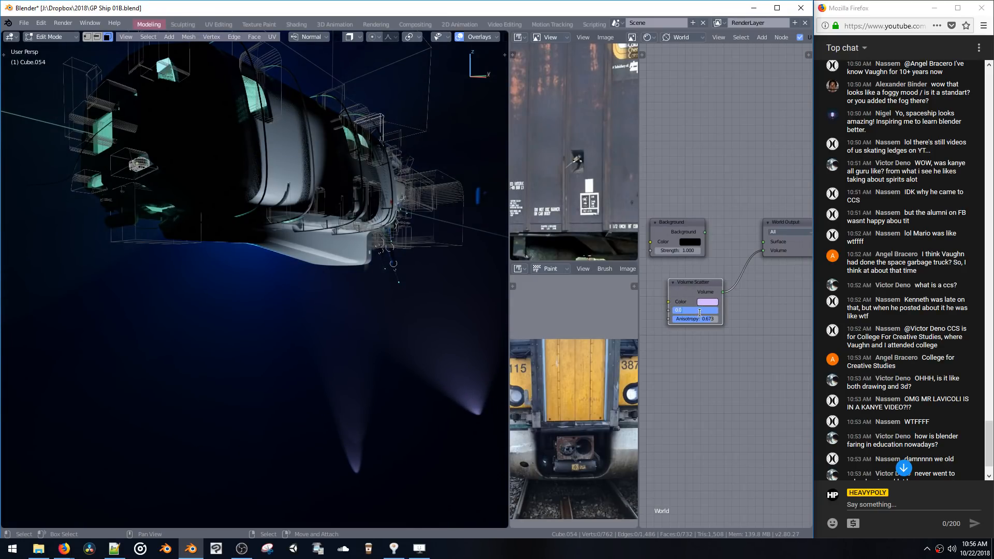
type("7")
key("Return")
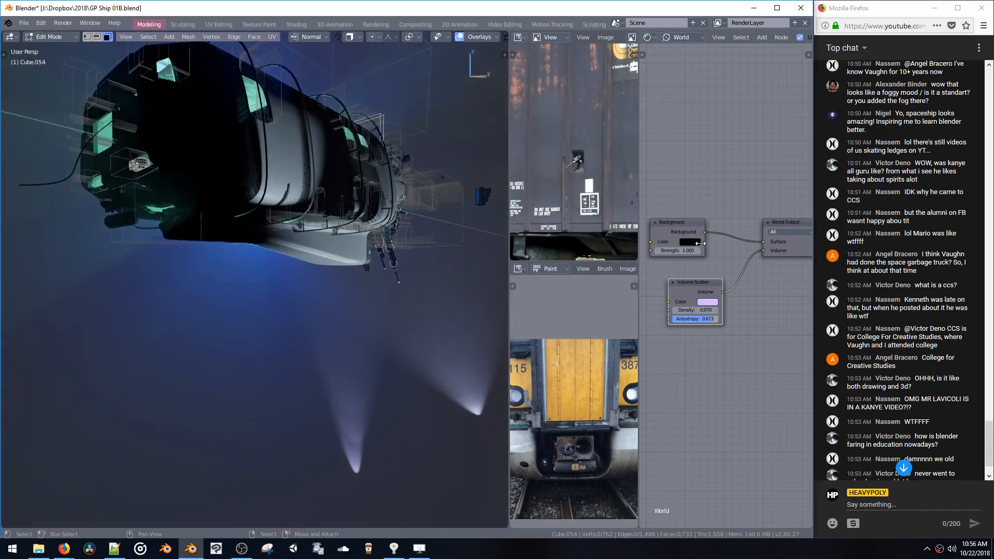
Change the world Background colour to white, then to a green of R 0.202, G 1.000, B 0.179
left_click(696, 242)
left_click_drag(689, 185, 748, 185)
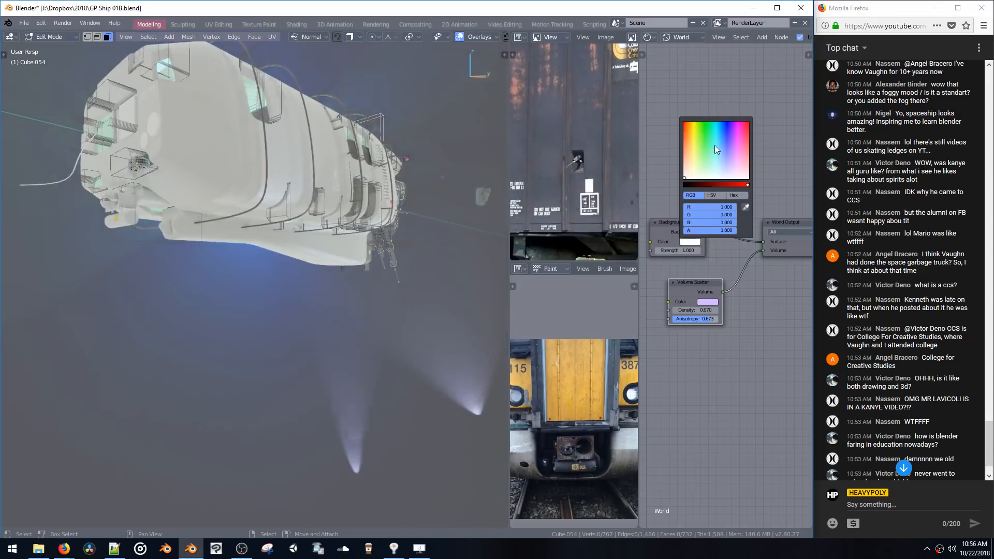
left_click(731, 133)
left_click_drag(724, 143, 705, 148)
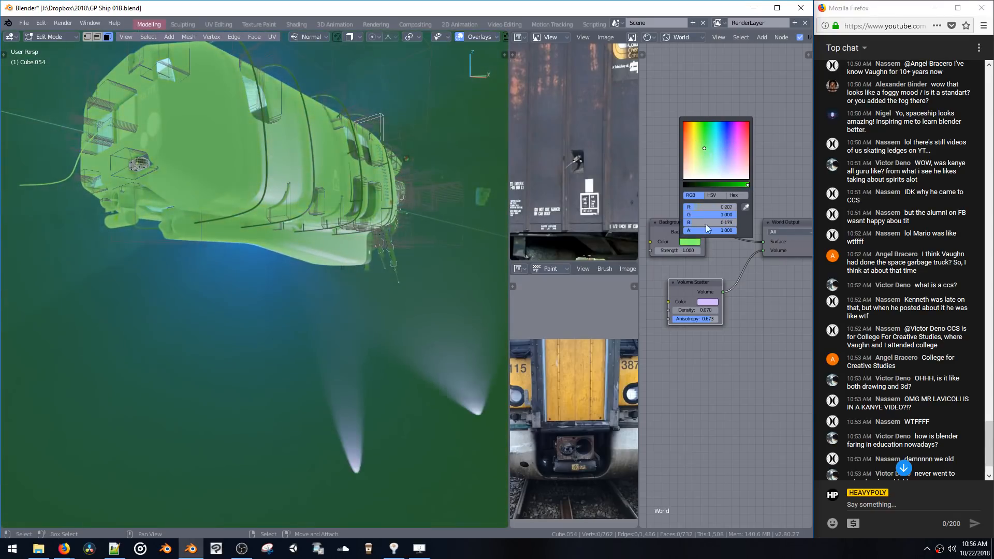
Examine the ship in the coloured fog from several angles with Clean Mode turned on
middle_click_drag(336, 175, 280, 297)
mouse_move(256, 266)
middle_mouse_down()
mouse_move(301, 259)
mouse_move(235, 273)
middle_mouse_up()
key("z")
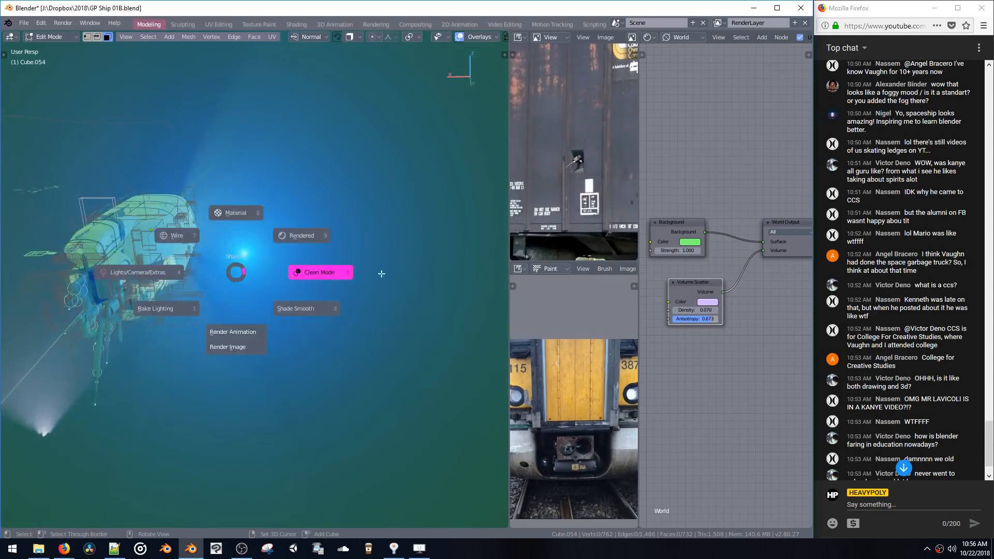
left_click(382, 275)
mouse_move(381, 275)
middle_mouse_down()
mouse_move(435, 257)
mouse_move(404, 244)
mouse_move(363, 248)
mouse_move(393, 254)
middle_mouse_up()
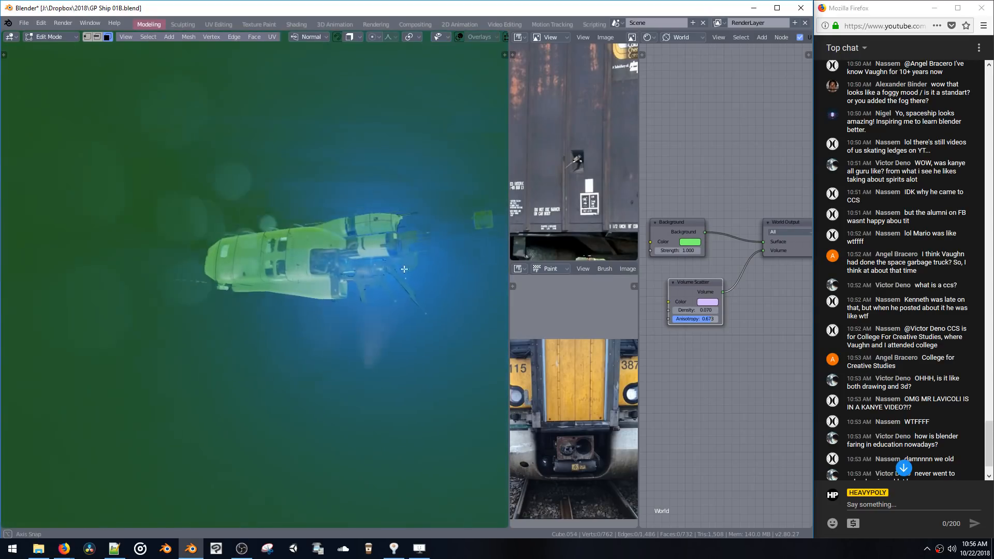
Darken the world Background colour to black
left_click(690, 242)
left_click_drag(719, 152, 725, 124)
left_click_drag(698, 185, 677, 185)
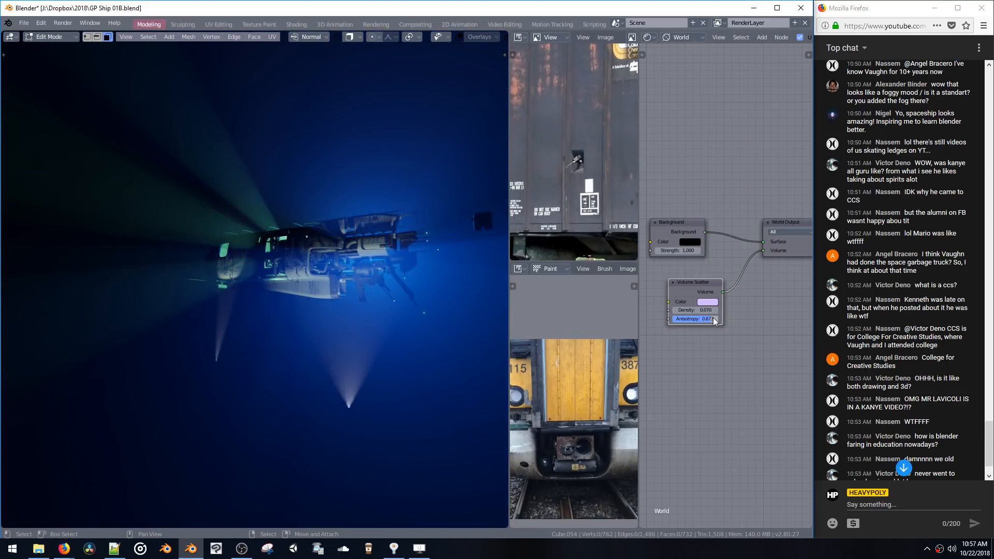
Change the Volume Scatter colour to a bright pink and inspect the light beams below the hull up close
left_click(707, 302)
mouse_move(722, 212)
left_mouse_down()
mouse_move(714, 190)
mouse_move(741, 206)
mouse_move(738, 215)
mouse_move(757, 198)
left_mouse_up()
mouse_move(419, 233)
middle_mouse_down()
mouse_move(395, 213)
mouse_move(341, 218)
mouse_move(346, 255)
mouse_move(336, 212)
mouse_move(410, 247)
middle_mouse_up()
scroll(395, 213, "up", 4)
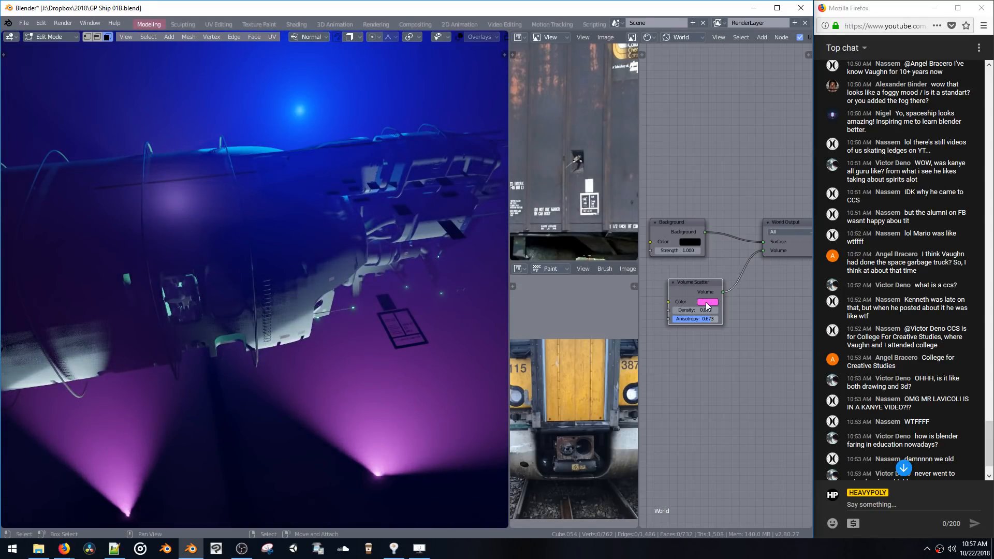
Revert the GP Ship 01B.blend file to its last saved version
left_click(24, 22)
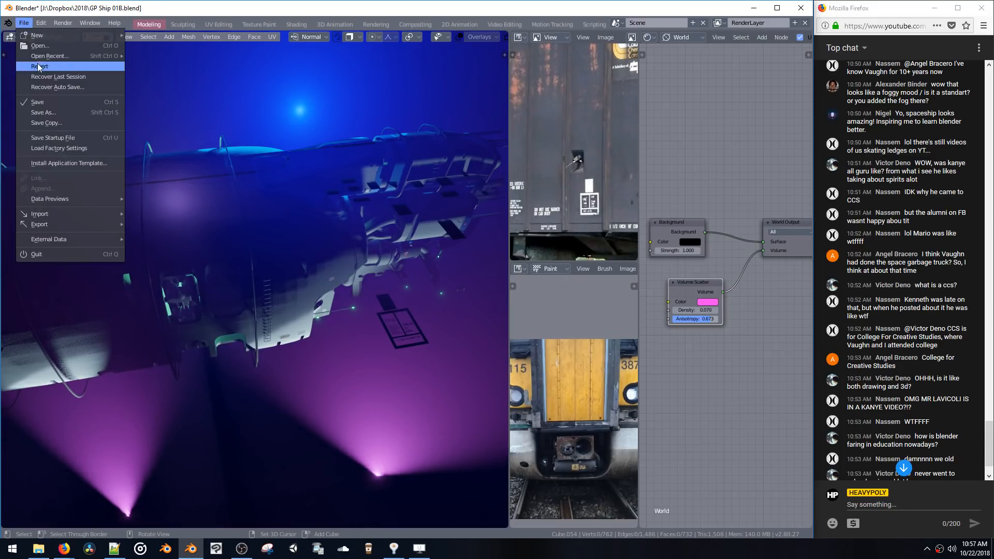
left_click(39, 67)
key("Return")
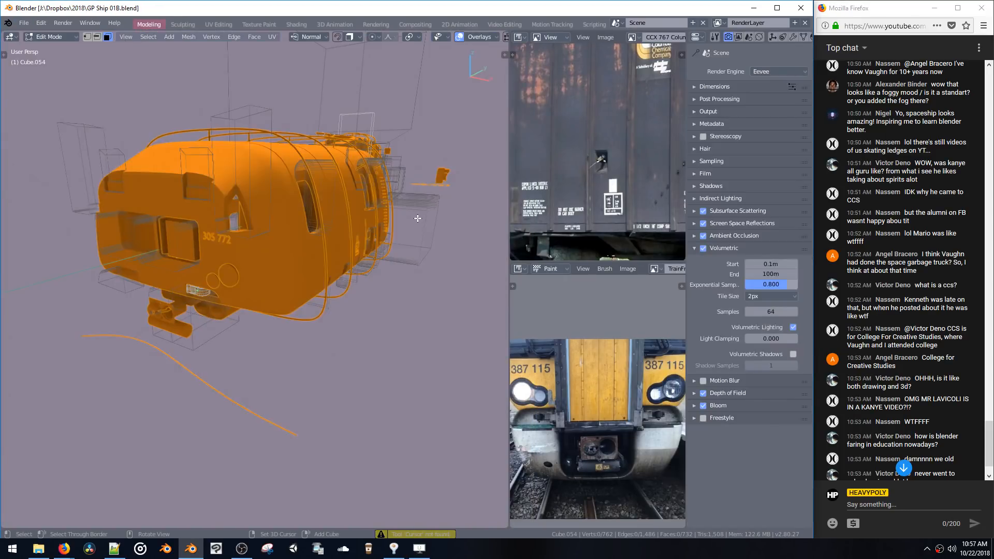
In Object Mode, select the small light fitting in the lower recess of the ship's end face and add a Live Mirror to it
middle_click_drag(376, 175, 367, 192)
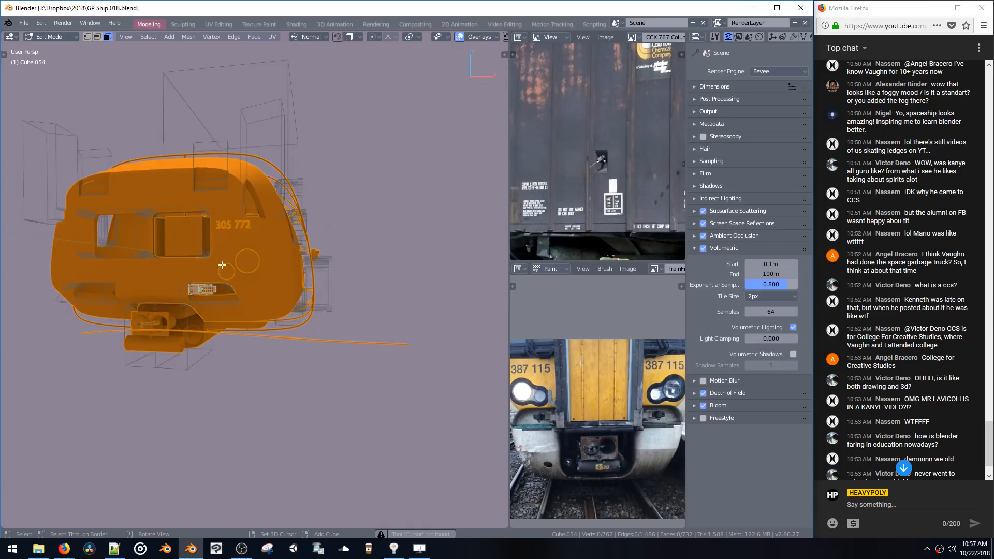
middle_click_drag(222, 265, 270, 239)
key("space")
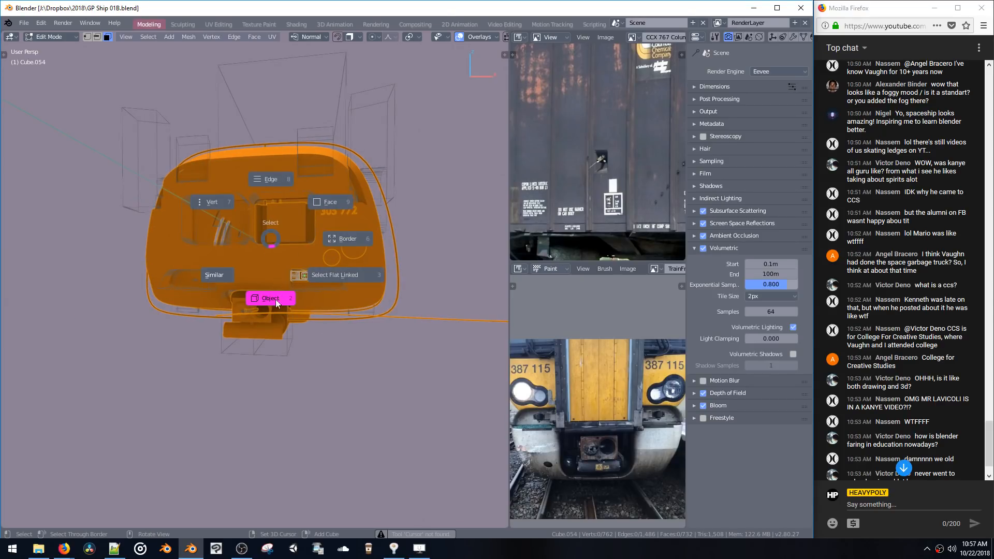
left_click(275, 300)
left_click(296, 278)
left_click(296, 278)
key("shift+x")
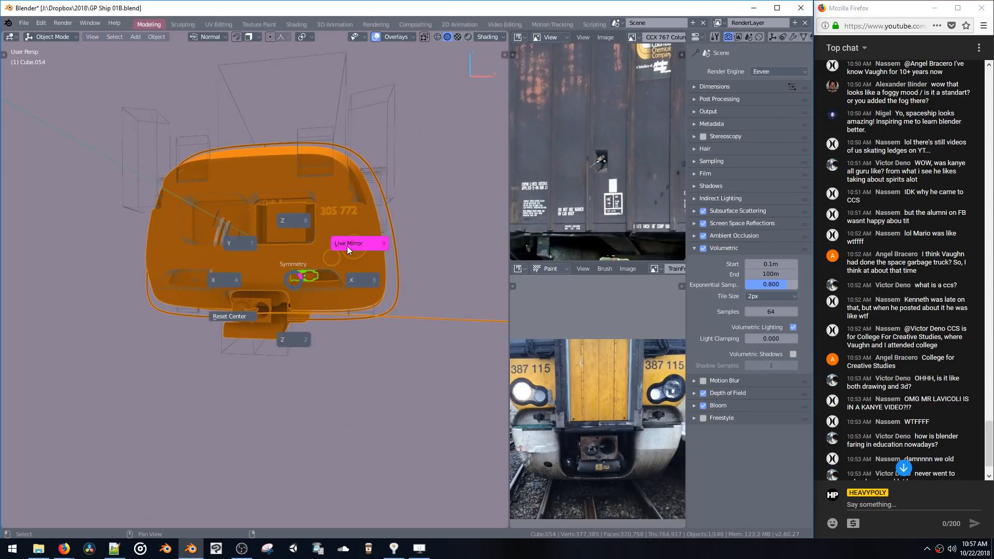
left_click(348, 250)
key("shift+x")
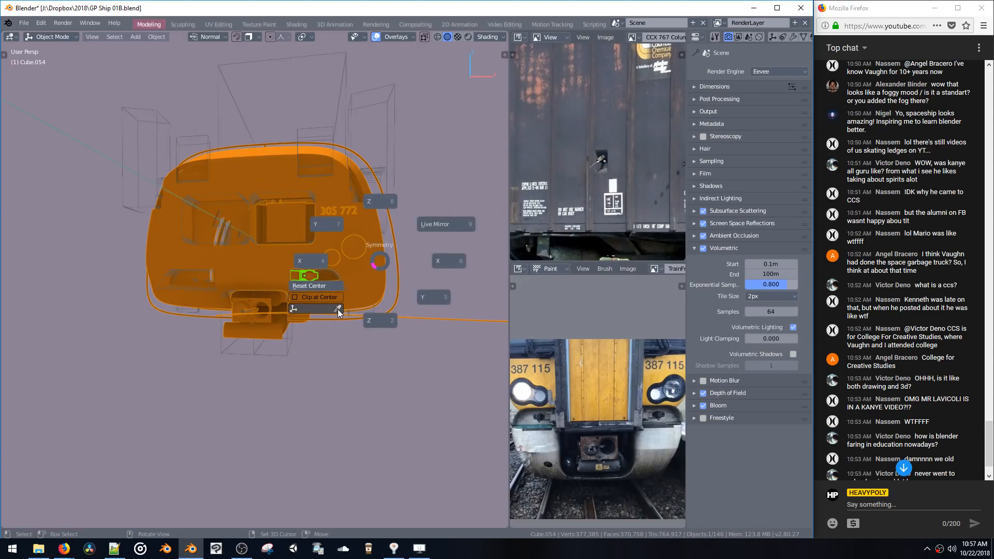
left_click(299, 308)
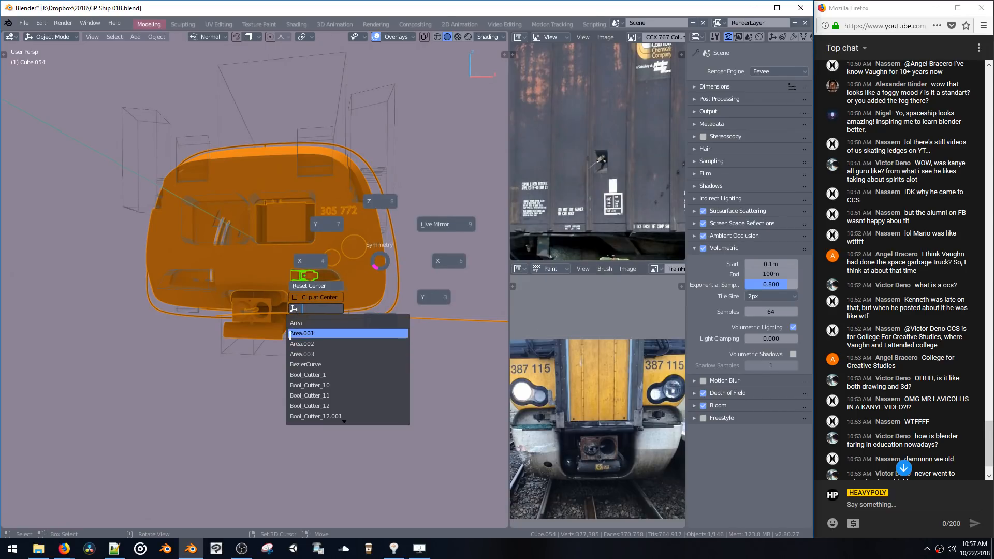
key("Escape")
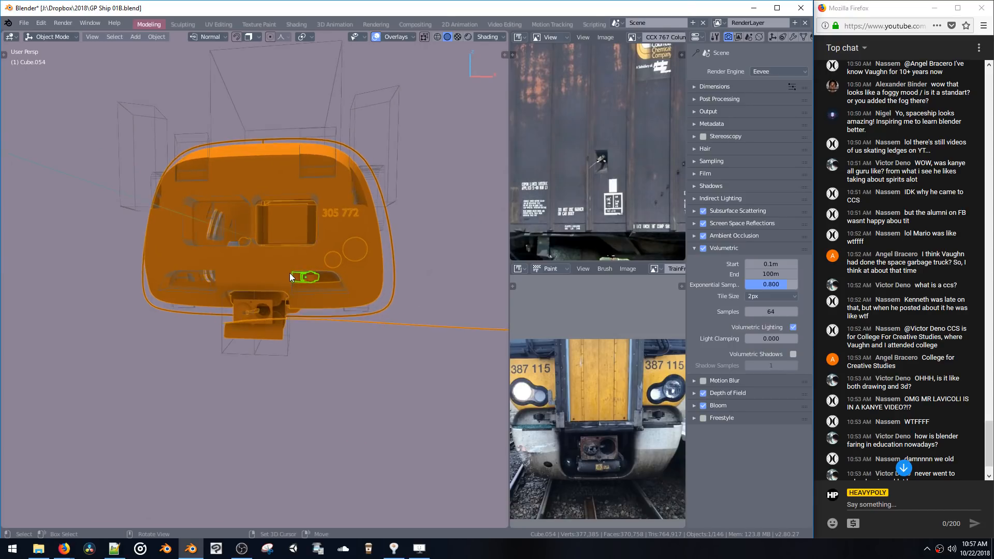
key("shift+x")
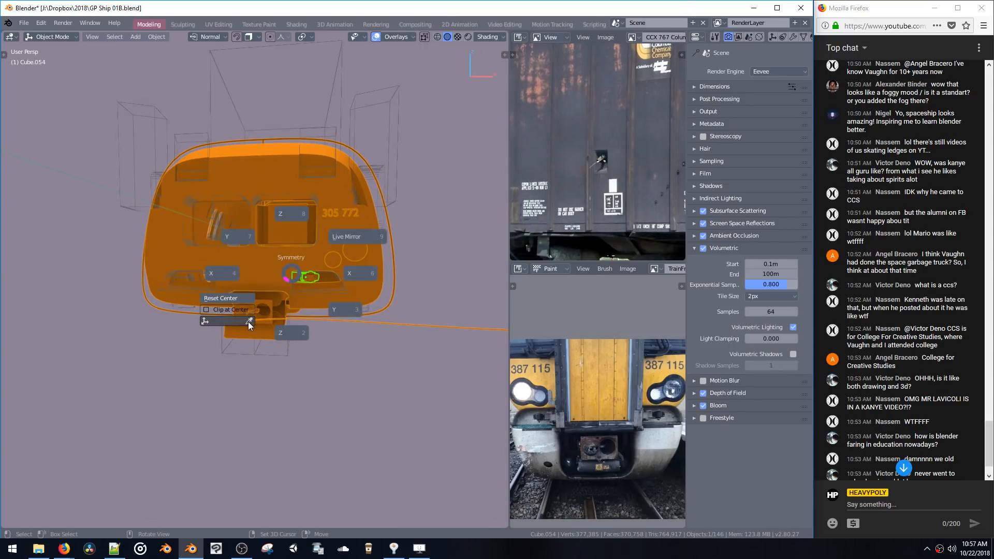
left_click(356, 274)
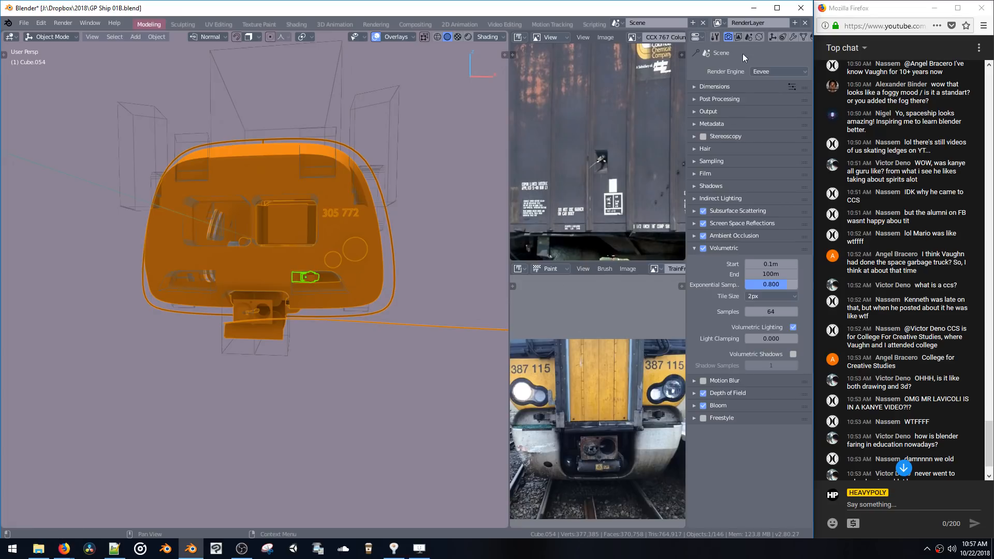
Set the ship's main hull, Cube, as the mirror object of the light fitting's Mirror modifier
left_click(773, 37)
left_click(793, 37)
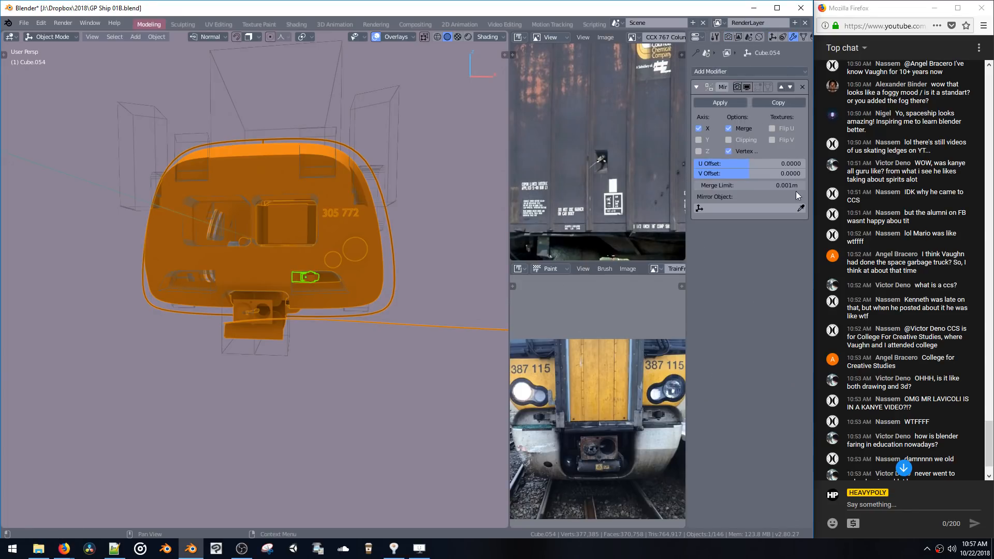
left_click(801, 208)
left_click(271, 265)
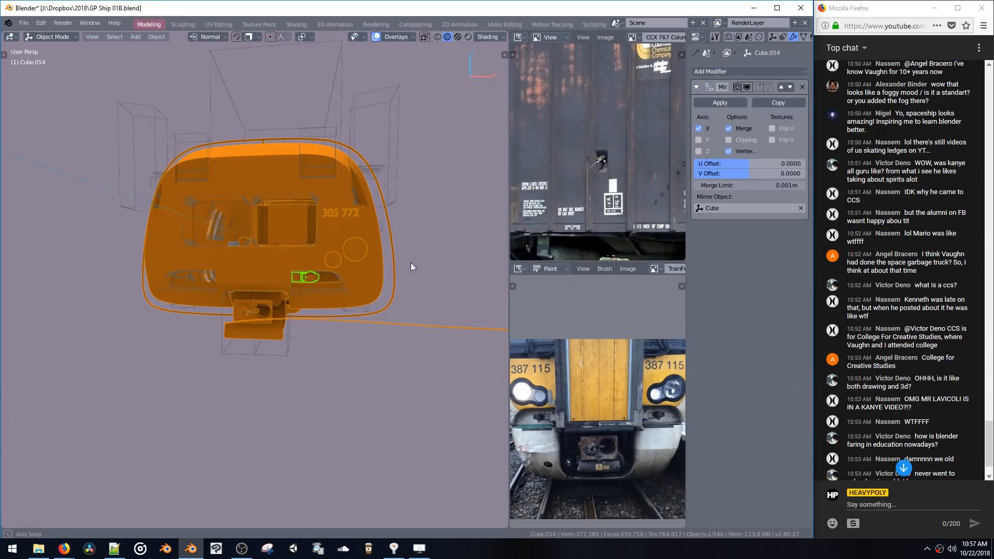
Clear the Mirror modifier's mirror object and pick the hull, Cube, again from a view below the ship
middle_click_drag(411, 262, 431, 204)
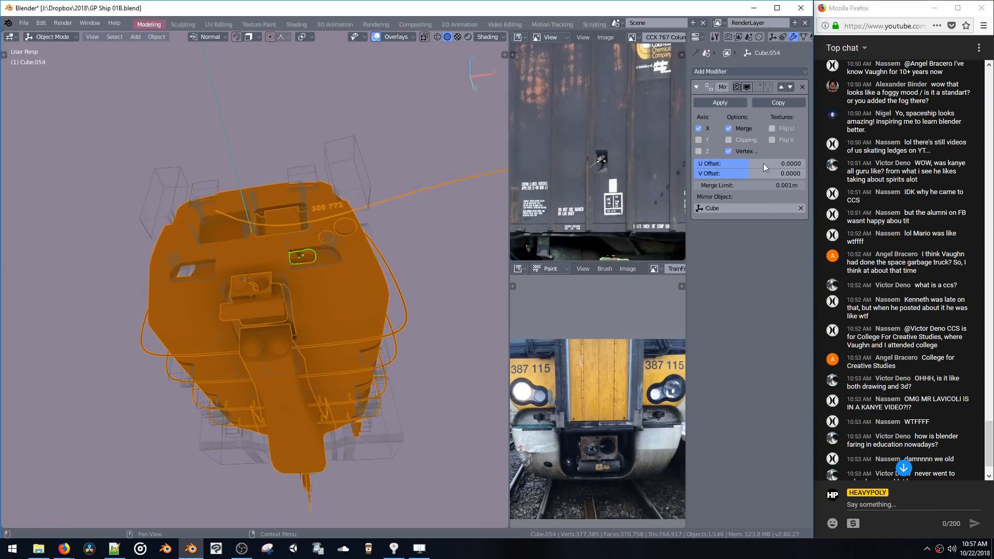
left_click(800, 207)
left_click(800, 208)
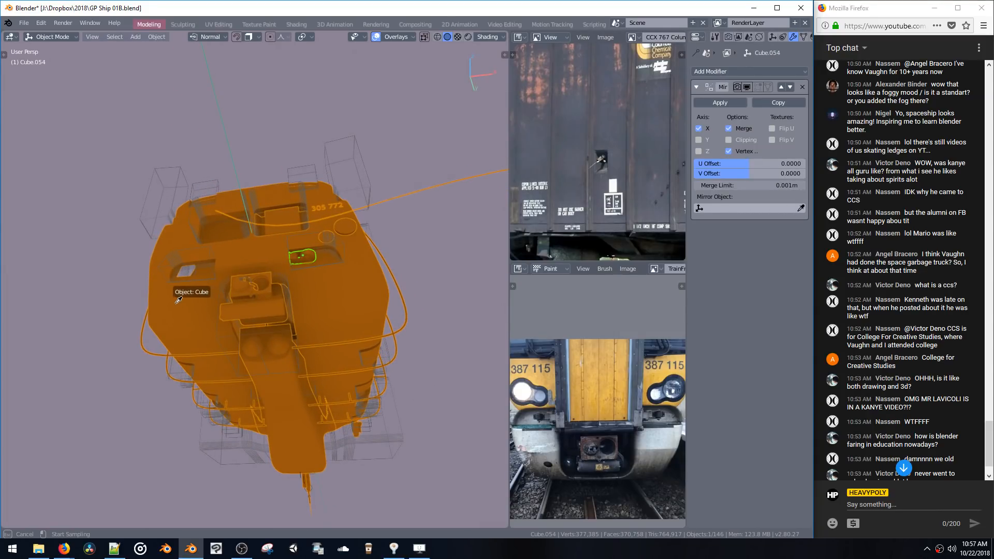
left_click(193, 305)
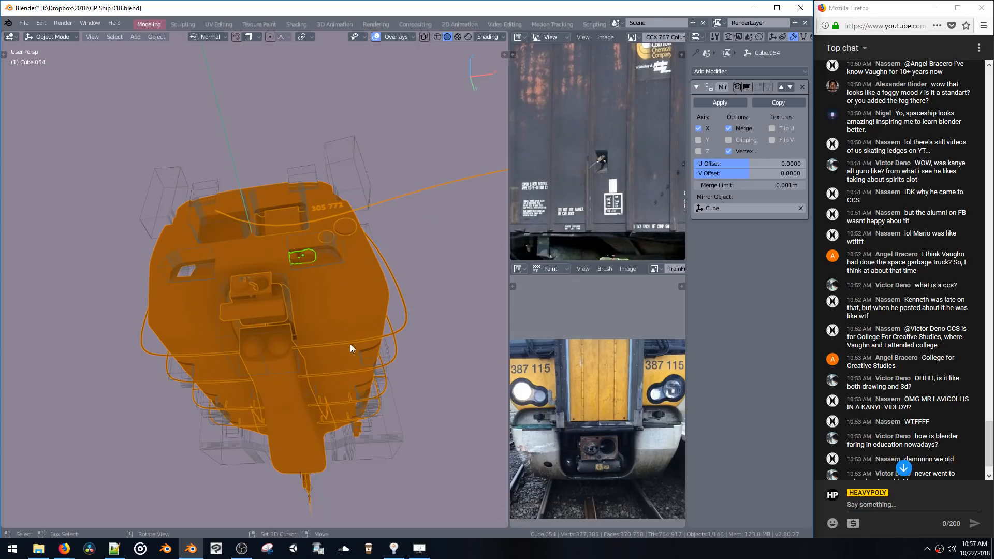
Inspect the hull's location and rotation values, then reselect the light fitting in the lower recess
middle_click_drag(353, 331, 282, 356)
left_click(335, 293)
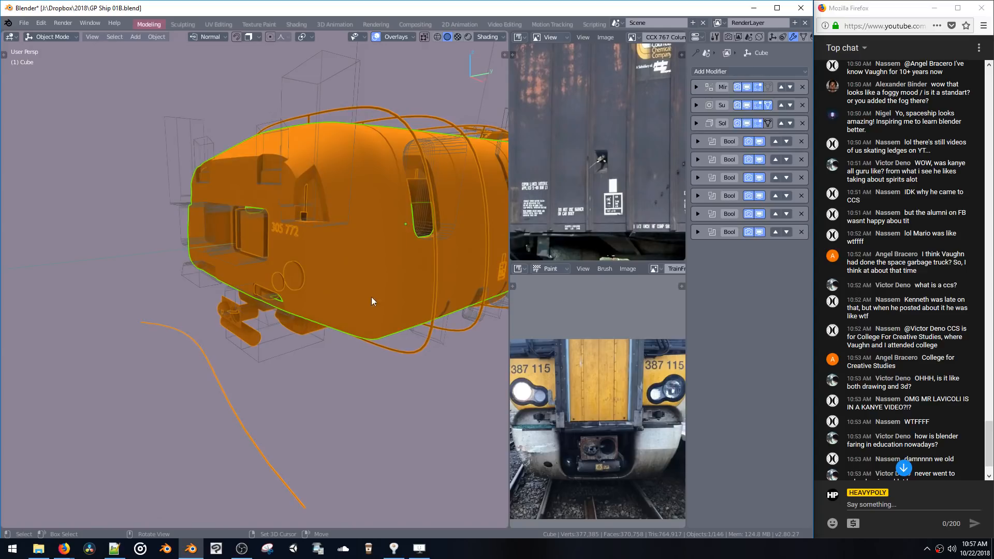
key("n")
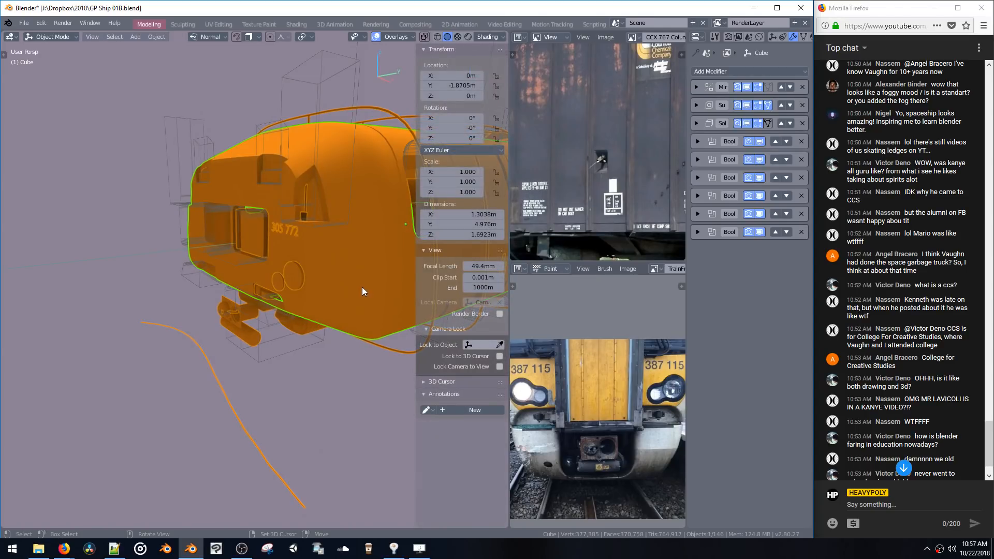
key("n")
middle_click_drag(359, 286, 352, 305)
left_click(292, 278)
left_click(295, 279)
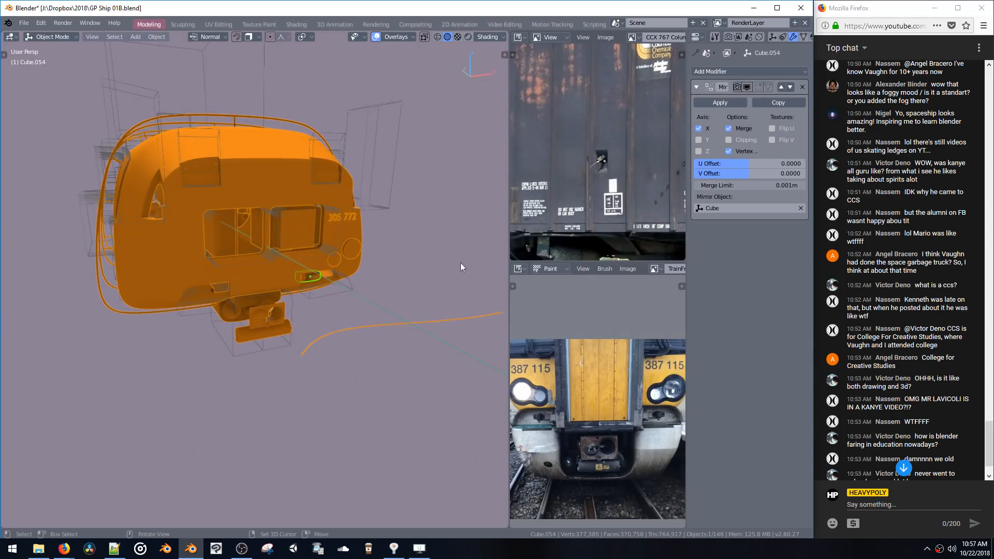
Replace the light fitting's mirror object with the coupler part below the hull, Plane.002
left_click(802, 208)
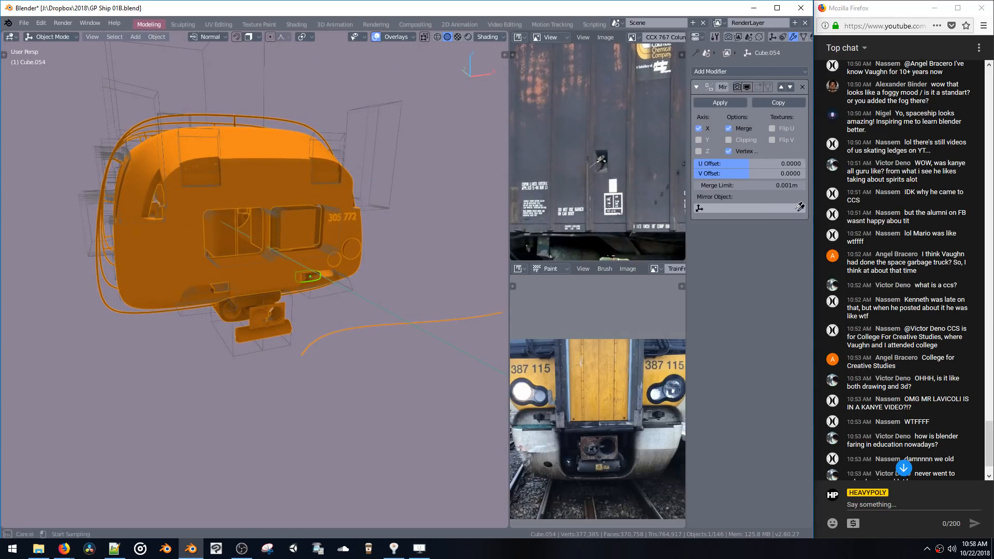
left_click(257, 321)
middle_click_drag(257, 321, 321, 200)
Enable the Mirror modifier's display in Edit Mode, the viewport and renders
left_click(757, 87)
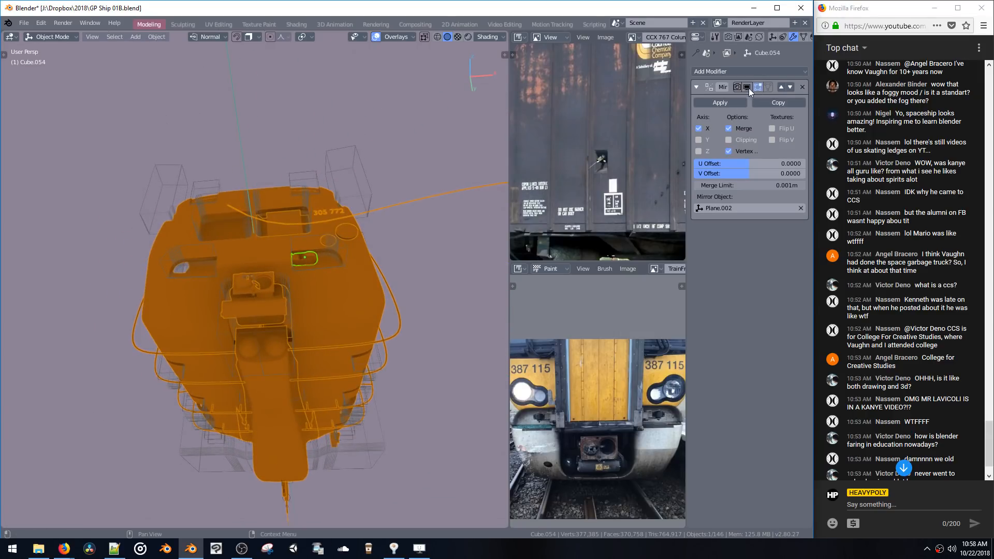
left_click(748, 87)
left_click(748, 87)
middle_click_drag(316, 243, 306, 287)
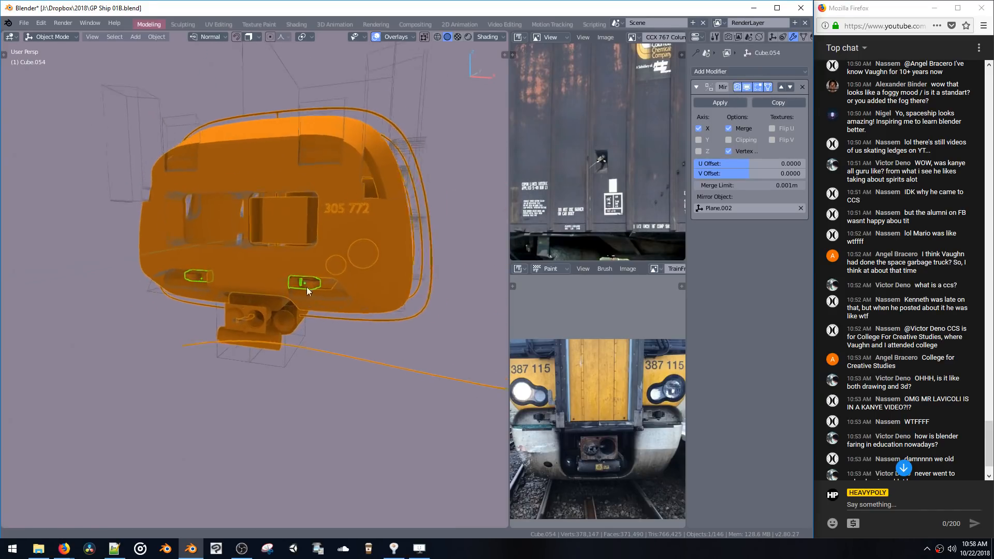
Clear the Mirror modifier's mirror object and pick the hull, Cube, from the ship's end face
scroll(307, 287, "up", 2)
key("BackSpace")
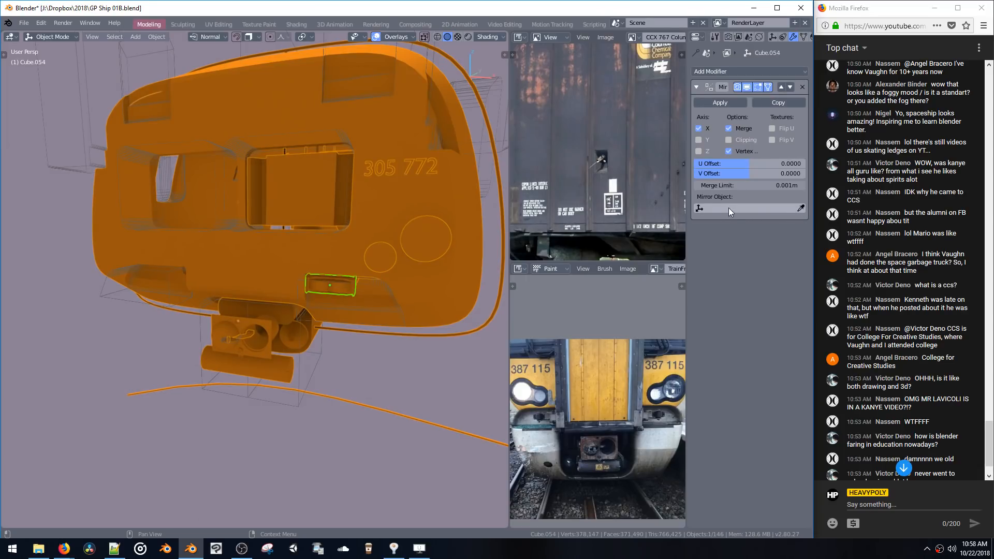
left_click(801, 208)
left_click(279, 282)
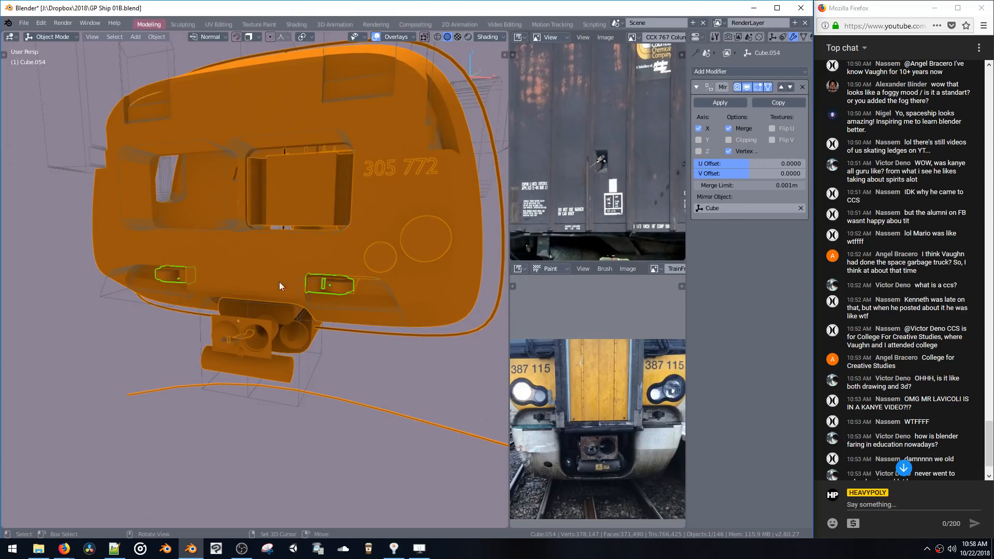
Apply Shade Smooth to the mirrored light fittings
middle_click_drag(279, 282, 303, 241)
scroll(304, 242, "up", 3)
key("z")
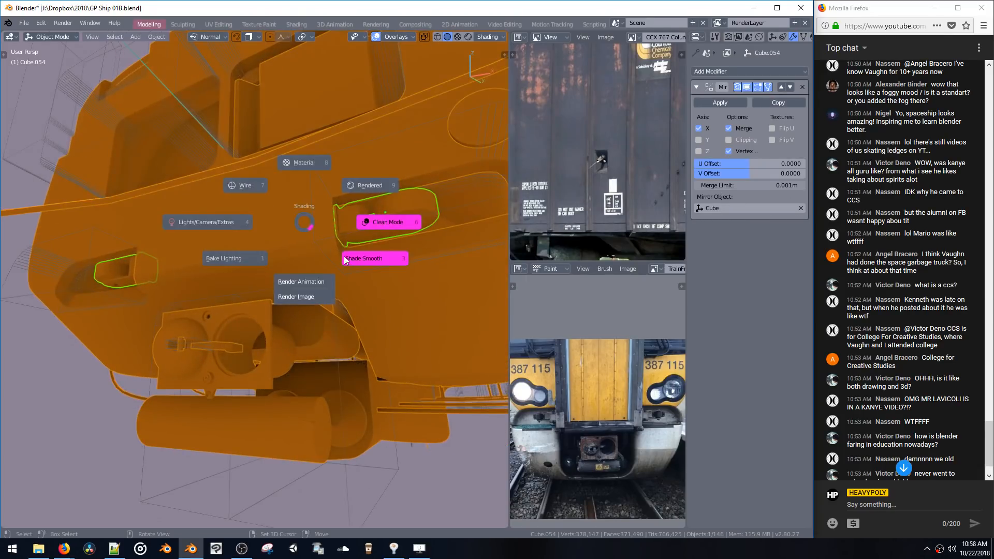
left_click(346, 260)
middle_click_drag(377, 259, 356, 233, "shift")
Switch to the YouTube live chat in Firefox and read through to the latest messages
left_click(914, 391)
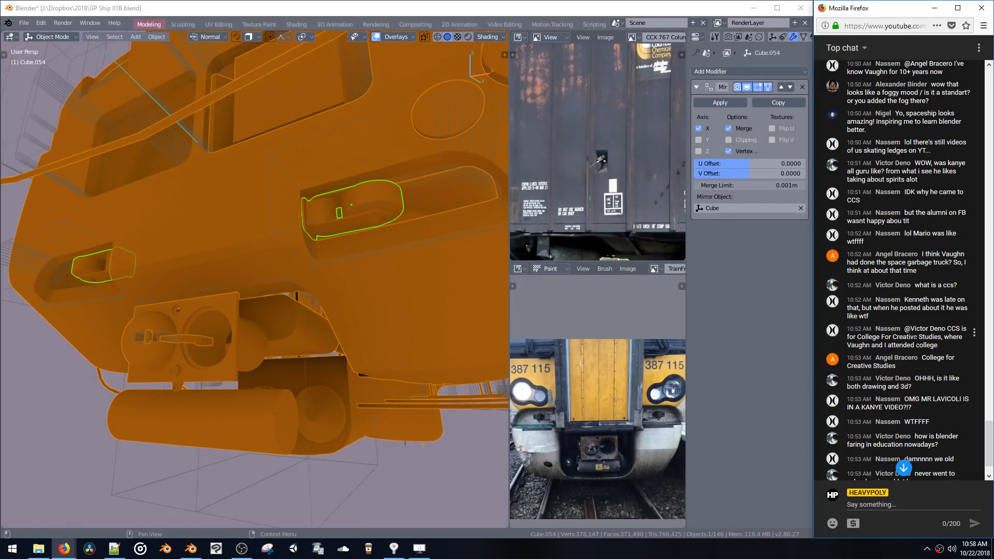
left_click_drag(916, 326, 925, 347)
left_click(930, 351)
scroll(894, 357, "down", 5)
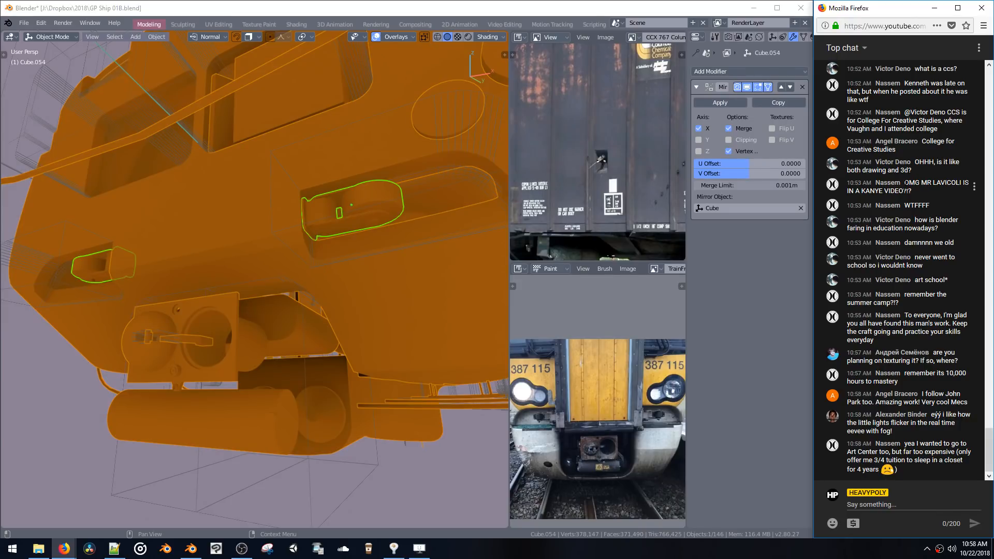
left_click_drag(904, 186, 915, 200)
left_click(918, 199)
Return to Blender, select the hull and switch the viewport to Material shading
left_click(431, 227)
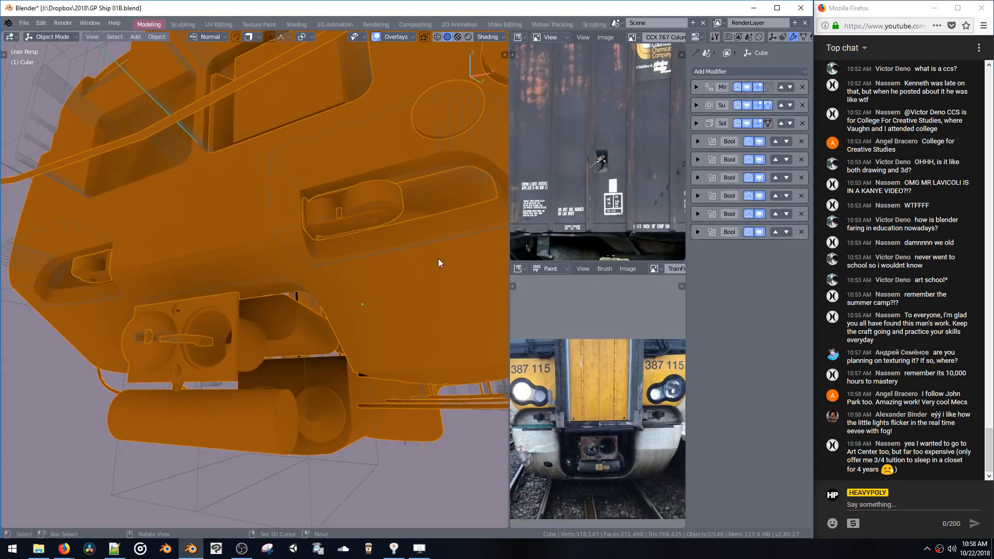
mouse_move(438, 259)
middle_mouse_down()
mouse_move(409, 255)
mouse_move(417, 359)
mouse_move(404, 271)
mouse_move(413, 240)
mouse_move(369, 215)
mouse_move(356, 200)
mouse_move(364, 194)
mouse_move(323, 196)
mouse_move(418, 225)
mouse_move(359, 210)
middle_mouse_up()
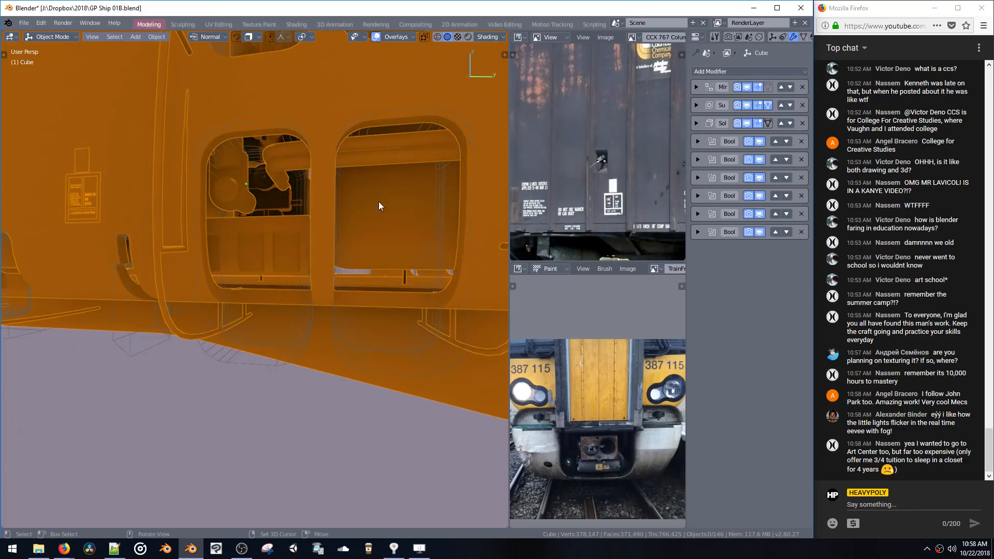
key("z")
left_click(374, 176)
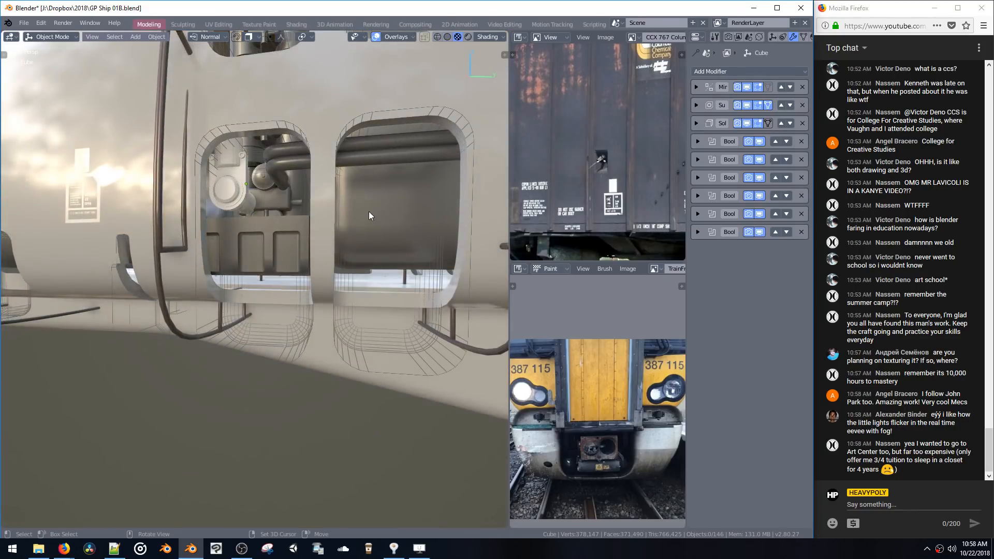
middle_click_drag(369, 211, 366, 172)
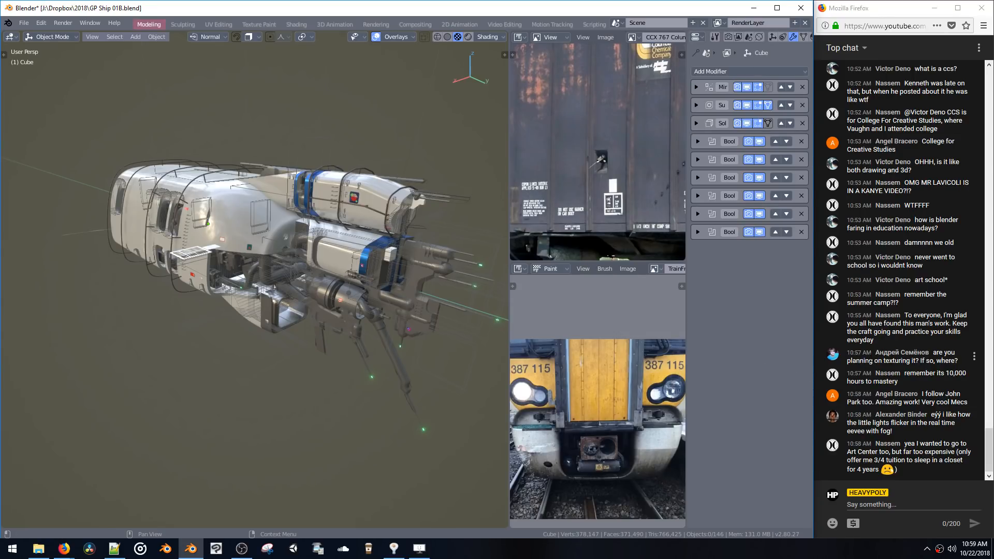
Select the red-bordered information decal on the hull's side and examine it up close
left_click(291, 306)
middle_click_drag(291, 304, 321, 226)
key("alt+a")
left_click(321, 288)
key("KP_Decimal")
middle_click_drag(318, 260, 387, 276)
left_click(440, 276)
key("KP_Decimal")
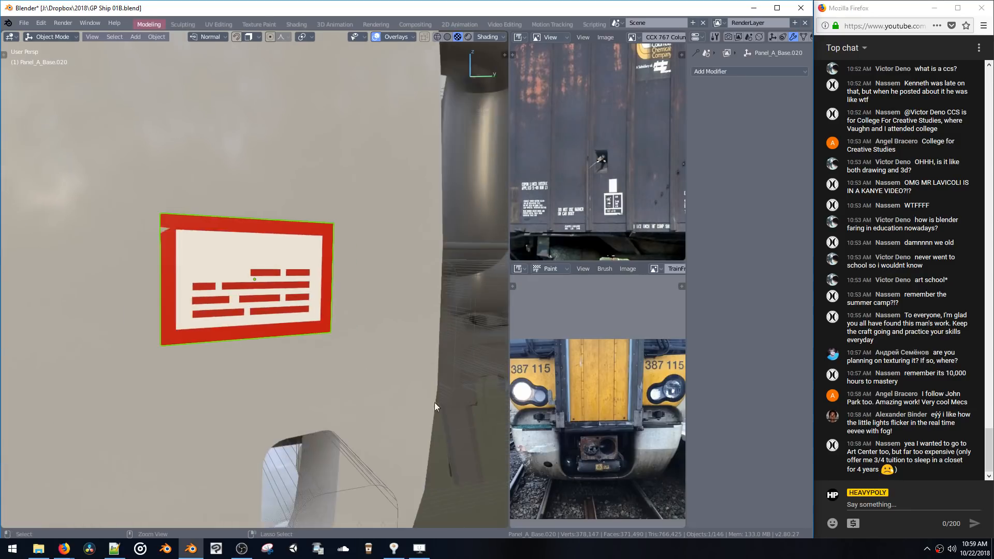
middle_click_drag(434, 402, 443, 157, "ctrl")
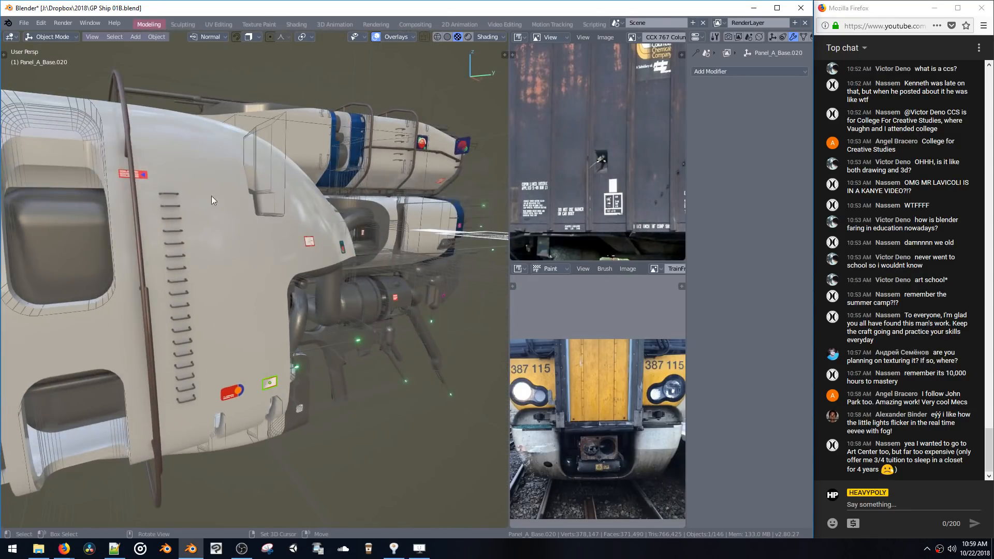
Select the framed stencil label low on the hull's side, Plane.005, and examine its lettering up close
left_click(142, 175)
middle_click_drag(207, 176, 435, 192, "shift")
middle_click_drag(305, 353, 503, 145, "ctrl")
left_click(307, 260)
left_click(306, 266)
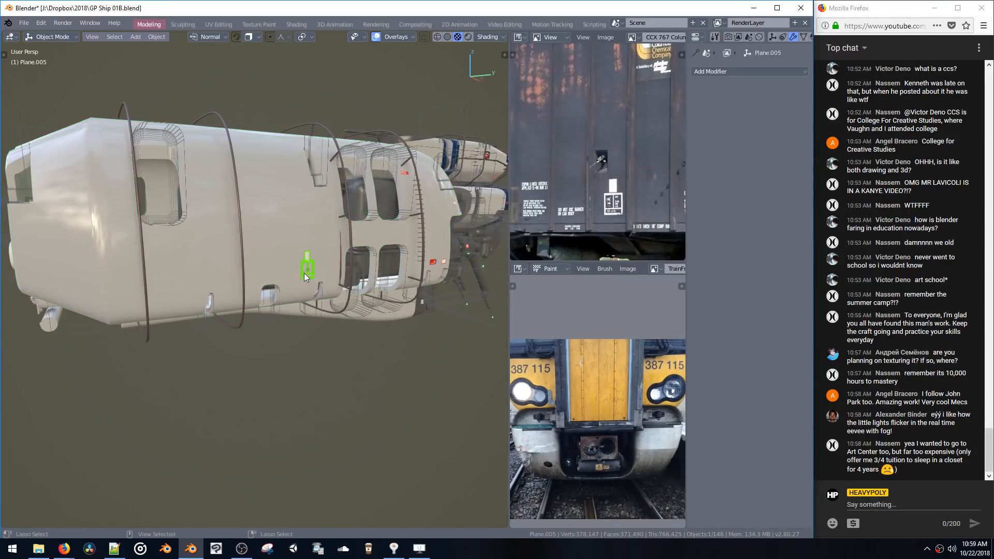
key("KP_Decimal")
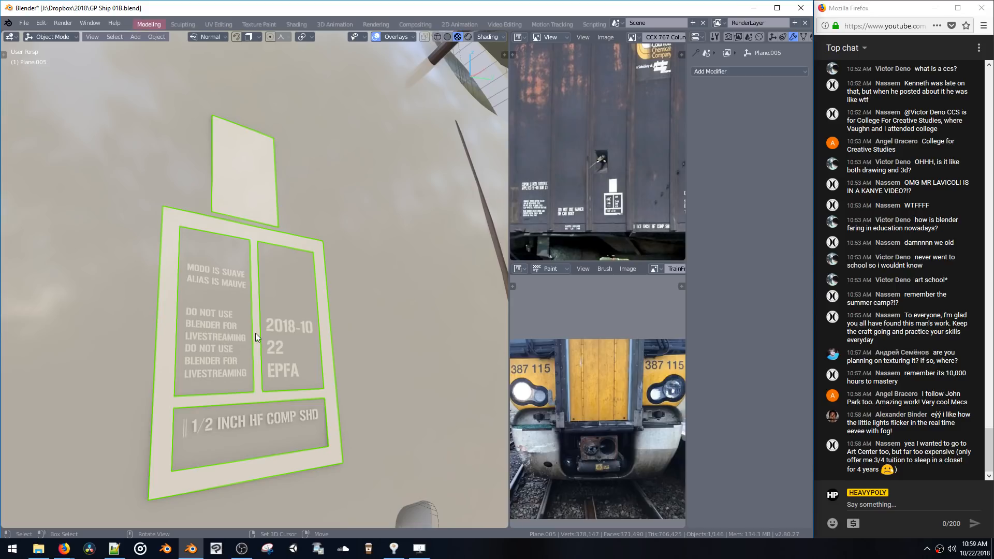
middle_click_drag(372, 318, 266, 312, "ctrl")
middle_click_drag(124, 274, 296, 337, "shift")
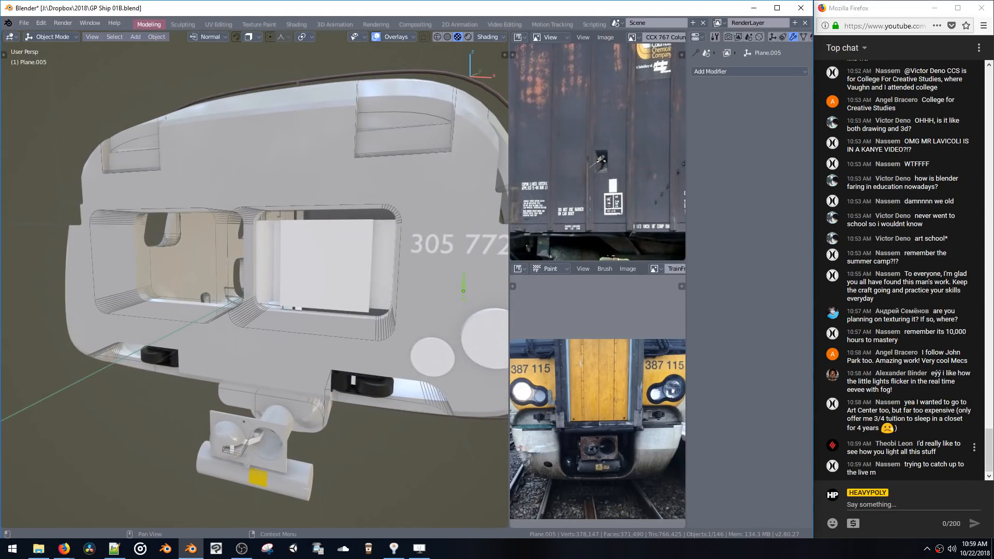
Switch the viewport to Rendered shading and examine the ship's lights and fog from several sides
middle_click_drag(425, 280, 290, 270)
middle_click_drag(414, 306, 356, 312, "ctrl")
middle_click_drag(456, 296, 348, 292, "shift")
key("z")
left_click(345, 240)
middle_click_drag(345, 238, 350, 318, "ctrl")
key("z")
left_click(392, 278)
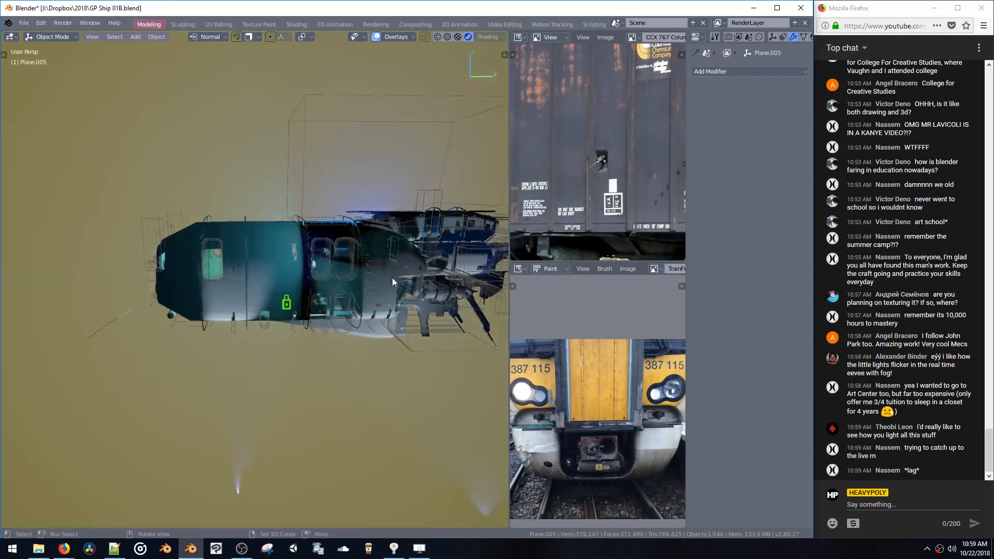
mouse_move(393, 278)
middle_mouse_down()
mouse_move(307, 205)
mouse_move(343, 234)
mouse_move(394, 390)
middle_mouse_up()
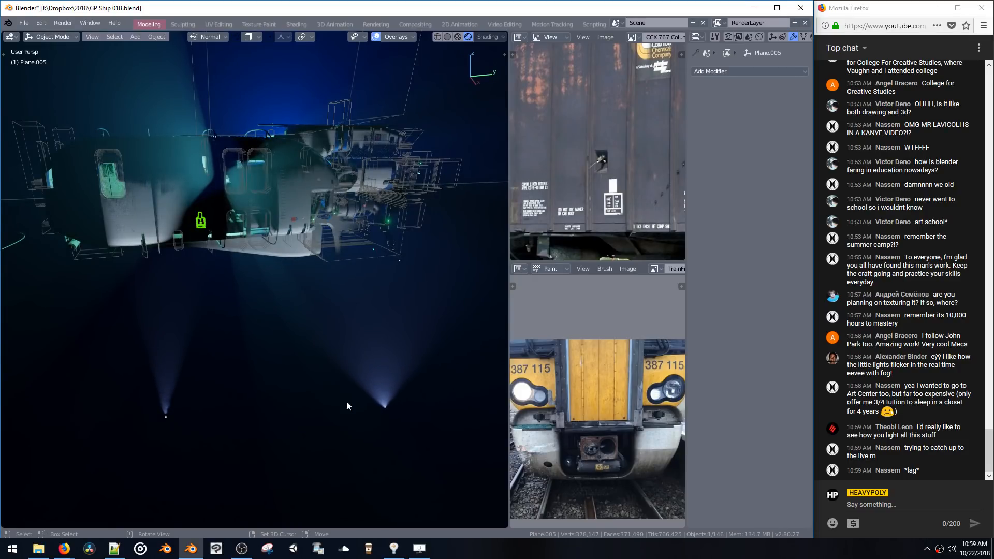
middle_click_drag(242, 333, 284, 227)
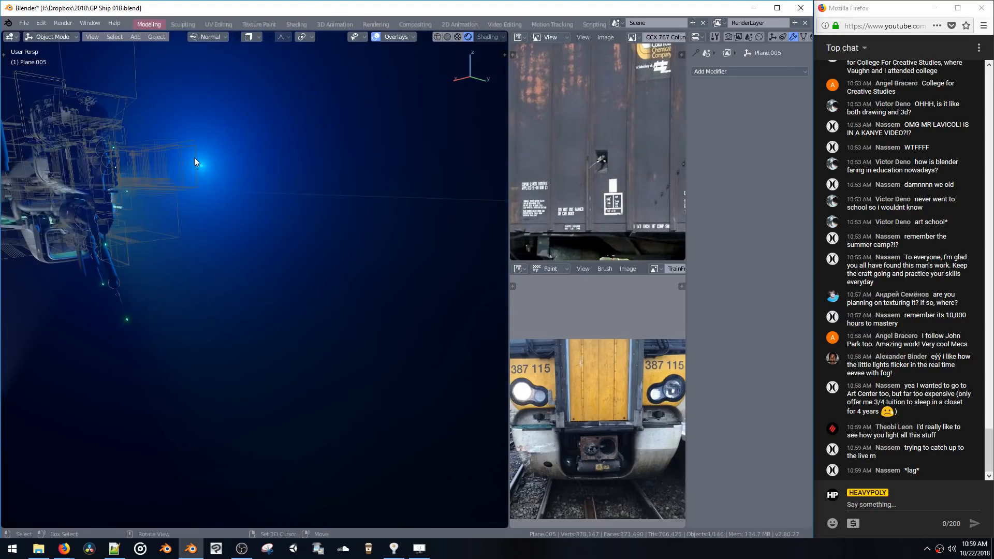
mouse_move(187, 194)
middle_mouse_down()
mouse_move(312, 273)
mouse_move(309, 285)
mouse_move(325, 241)
mouse_move(311, 261)
middle_mouse_up()
Switch the viewport back to Material shading and view the ship from its side
key("z")
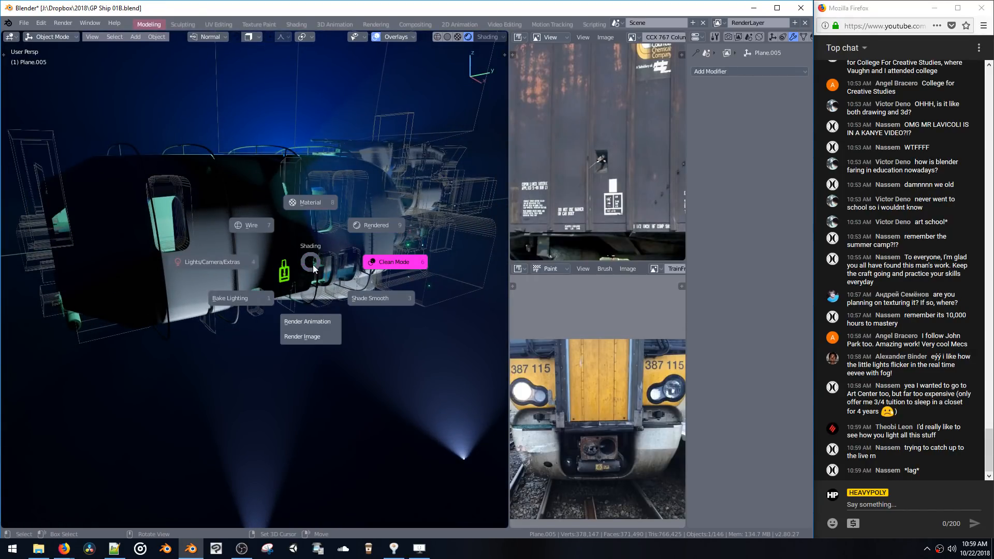
mouse_move(312, 264)
middle_mouse_down()
mouse_move(320, 228)
mouse_move(330, 246)
mouse_move(294, 247)
middle_mouse_up()
key("z")
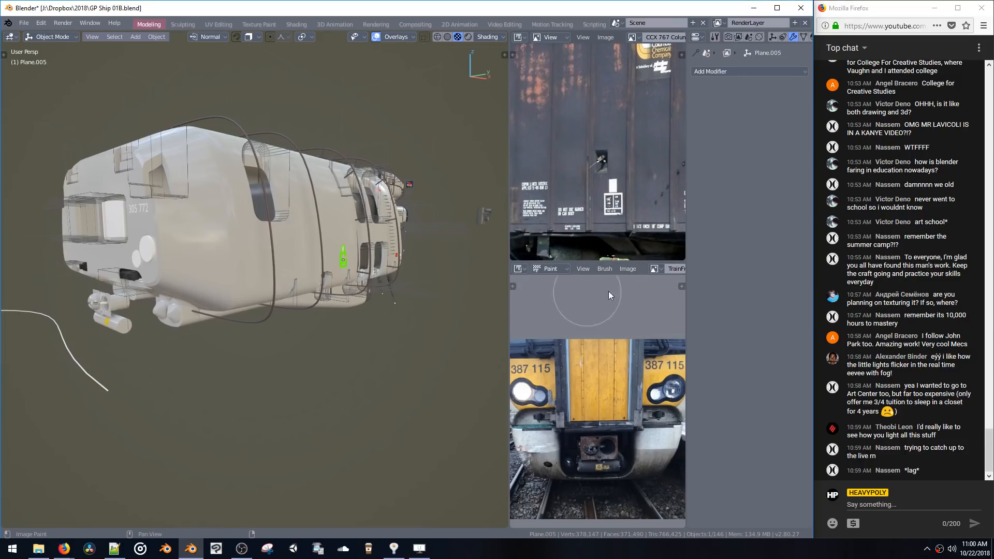
middle_click_drag(421, 201, 444, 181)
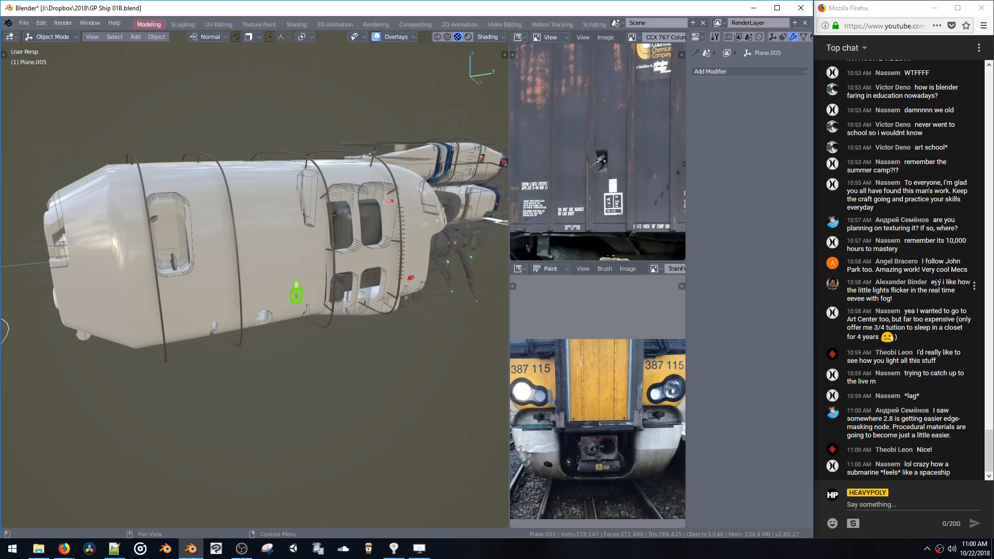
Read the newest messages in the YouTube live chat
left_click(932, 282)
left_click_drag(934, 282, 940, 297)
left_click(940, 297)
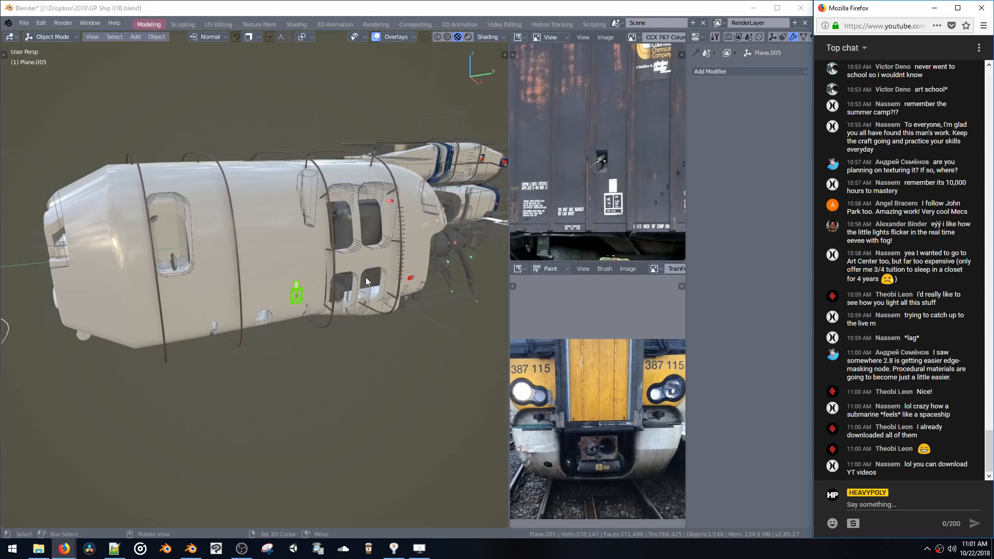
Select the mirrored light fitting on the ship's end face, enter Edit Mode and frame its mounting block
left_click(325, 319)
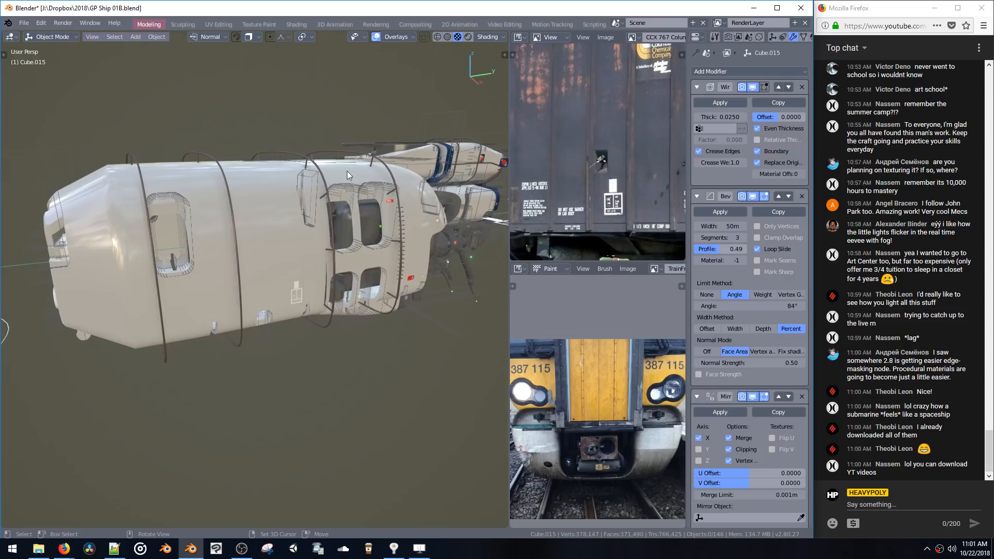
middle_click_drag(197, 231, 274, 220)
scroll(290, 257, "up", 5)
scroll(255, 191, "down", 4)
left_click(262, 239)
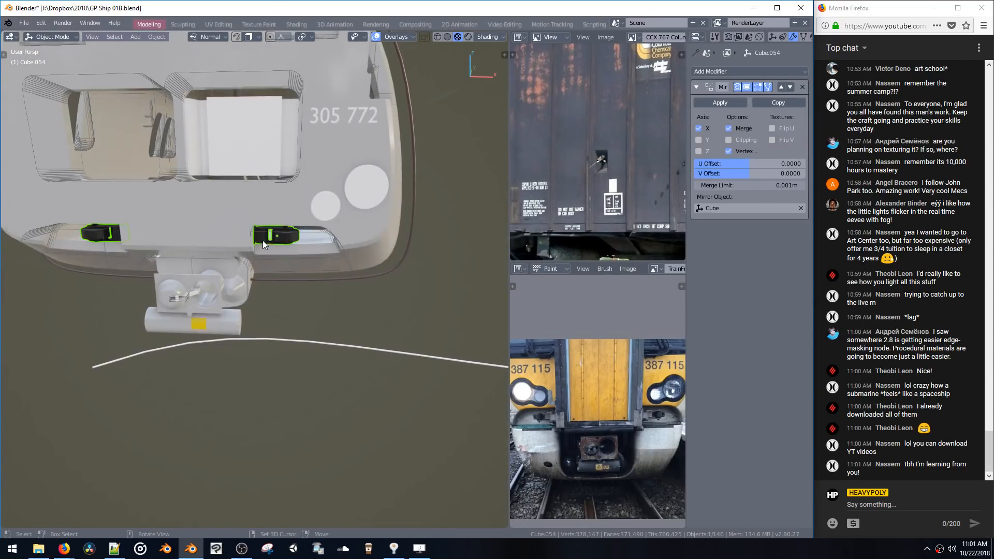
key("Tab")
left_click(308, 185)
key("KP_Decimal")
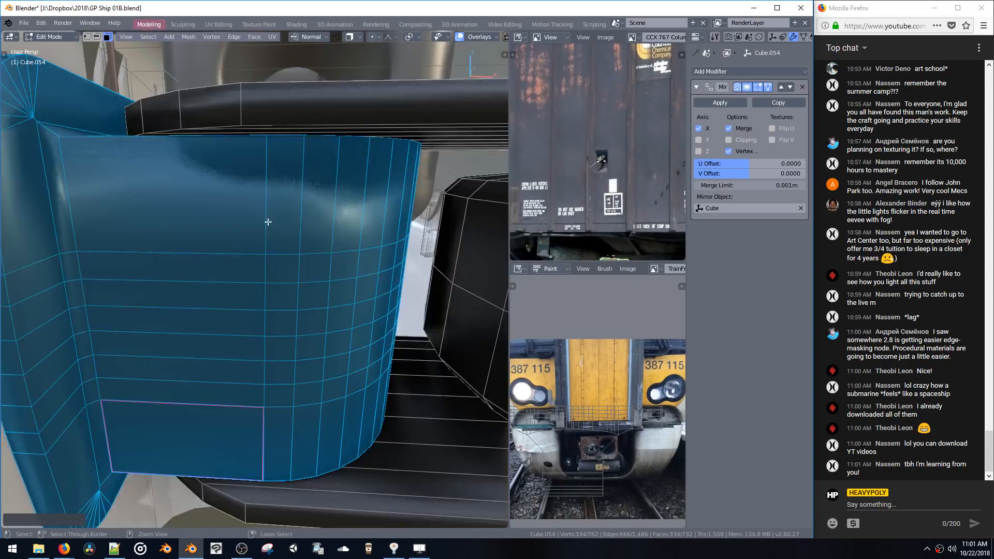
Select the fitting's upper side plate by growing the selection from one of its edge faces
scroll(273, 297, "down", 3)
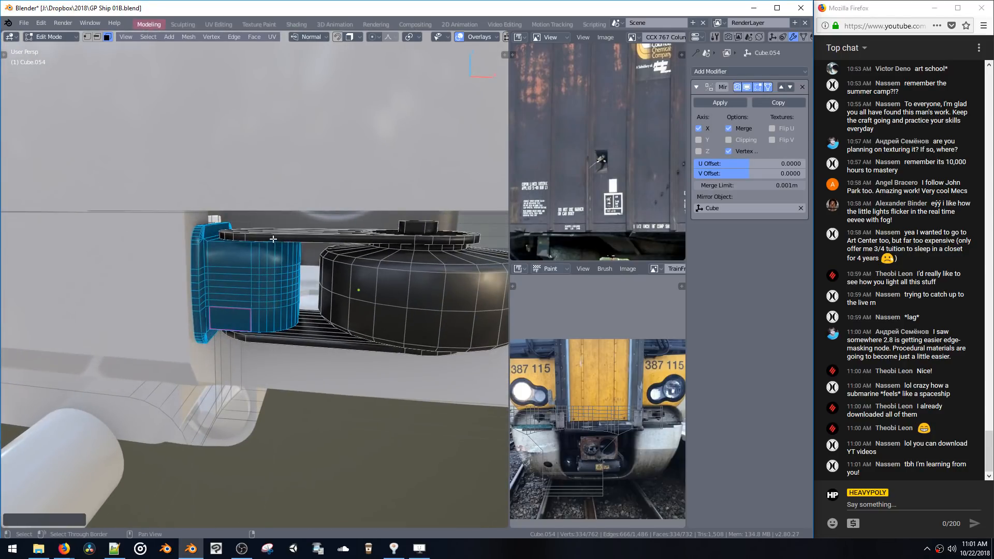
key("ctrl+l")
middle_click_drag(275, 245, 331, 244)
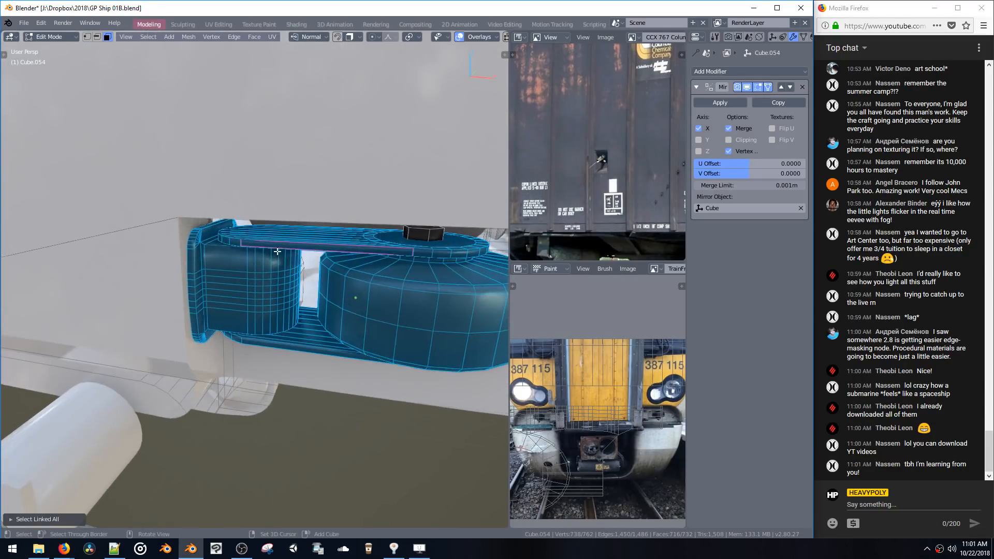
left_click(385, 245)
key("ctrl+KP_Add")
key("ctrl+KP_Add")
key("ctrl+KP_Add")
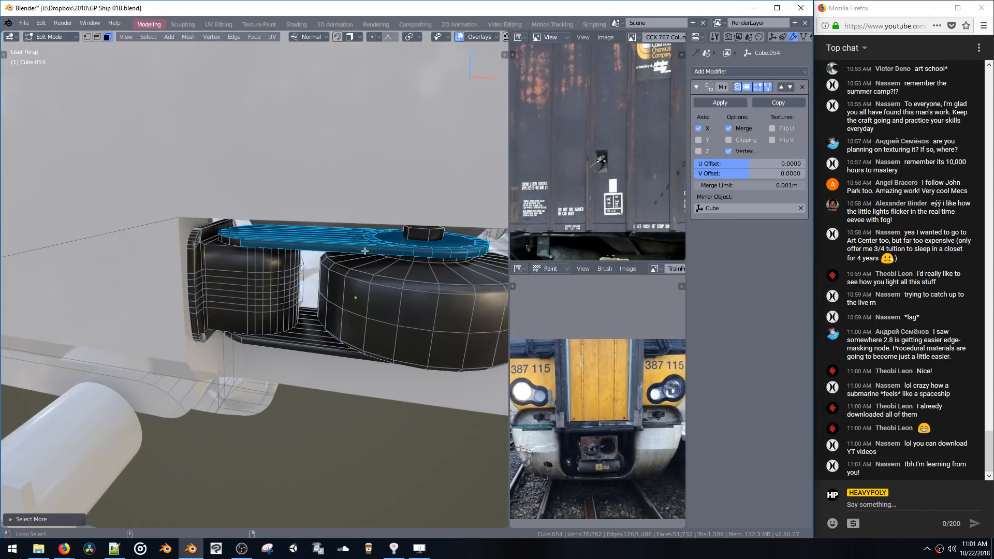
Extend the face selection to cover the fitting's lower side plate as well
middle_click_drag(347, 243, 380, 259)
left_click(365, 243)
key("ctrl+KP_Add")
key("ctrl+KP_Add")
key("ctrl+KP_Add")
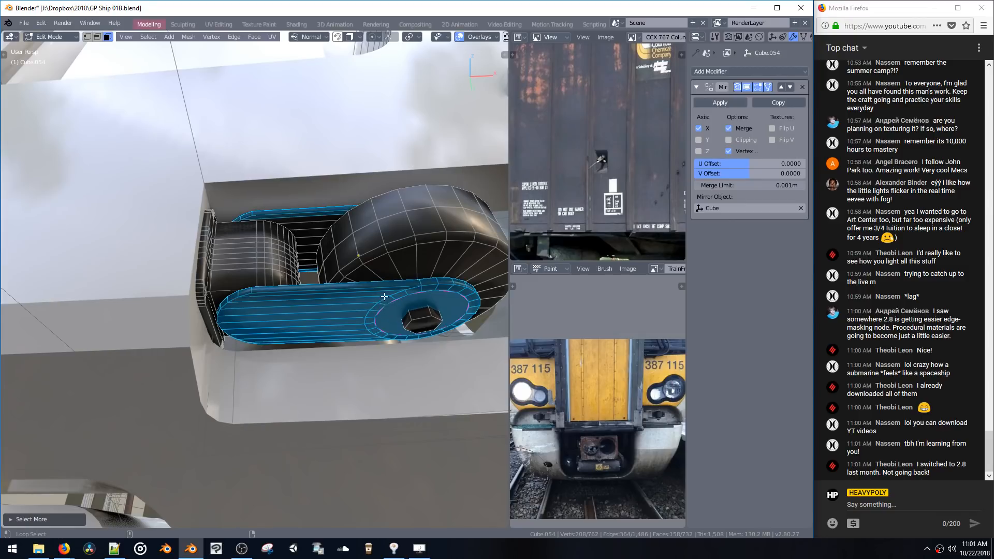
middle_click_drag(394, 311, 346, 312)
left_click(342, 320, "alt+shift")
left_click(347, 307, "alt+shift")
key("ctrl+z")
key("ctrl+z")
Complete the face selection on both of the fitting's side plates by adding the linked flat faces
left_click(318, 232, "shift")
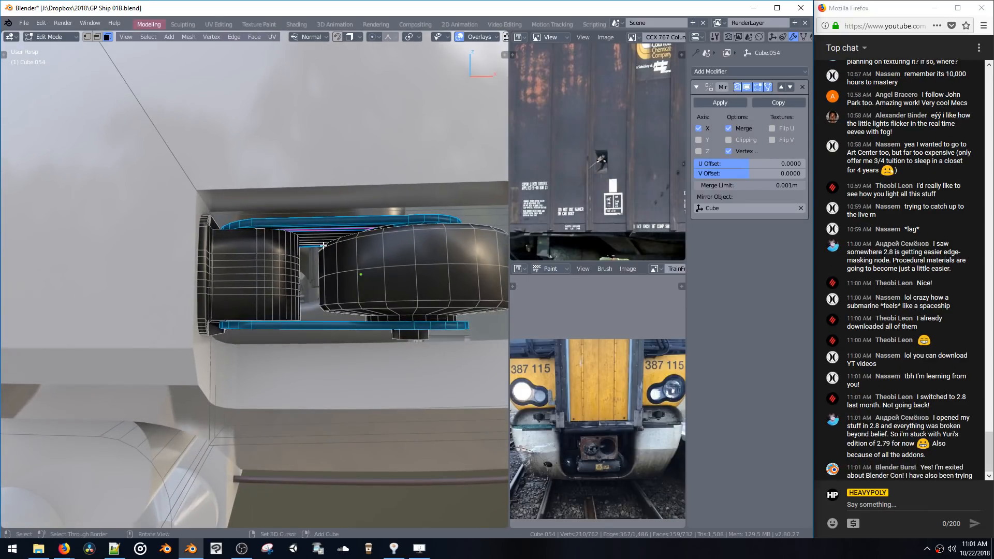
middle_click_drag(317, 237, 324, 256)
key("ctrl+space")
left_click(363, 288)
middle_click_drag(360, 285, 365, 321)
Add a second material slot to the fitting and load the Glossy material into it
key("m")
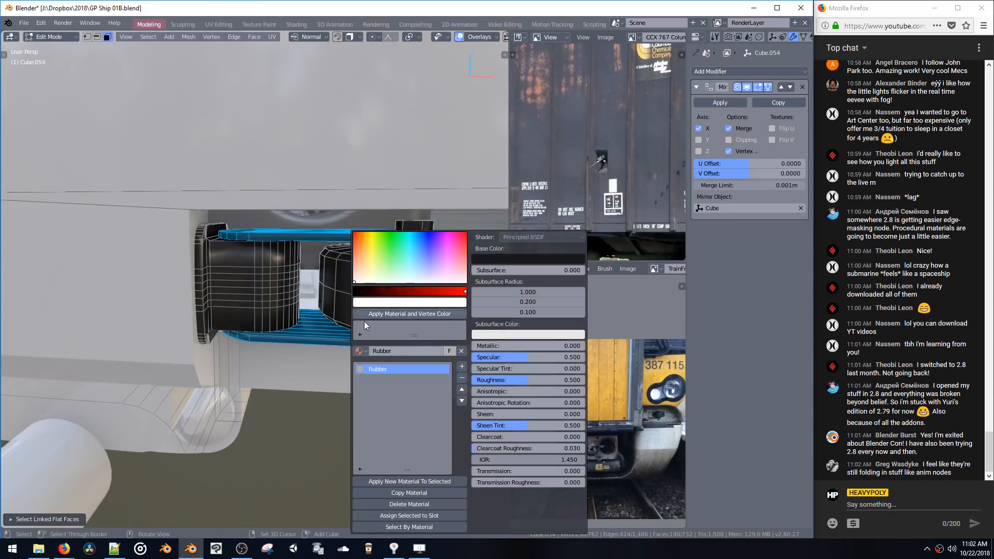
left_click(462, 367)
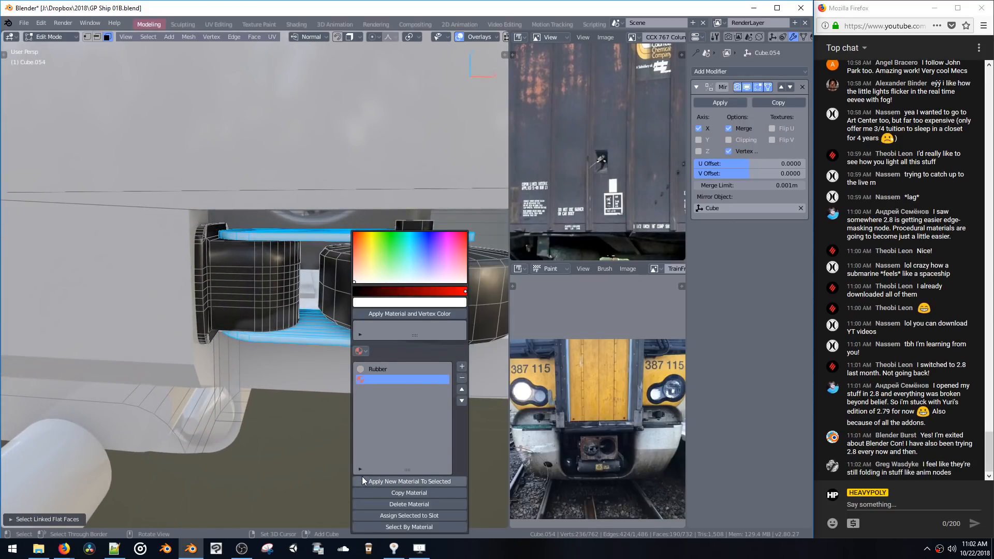
left_click(360, 351)
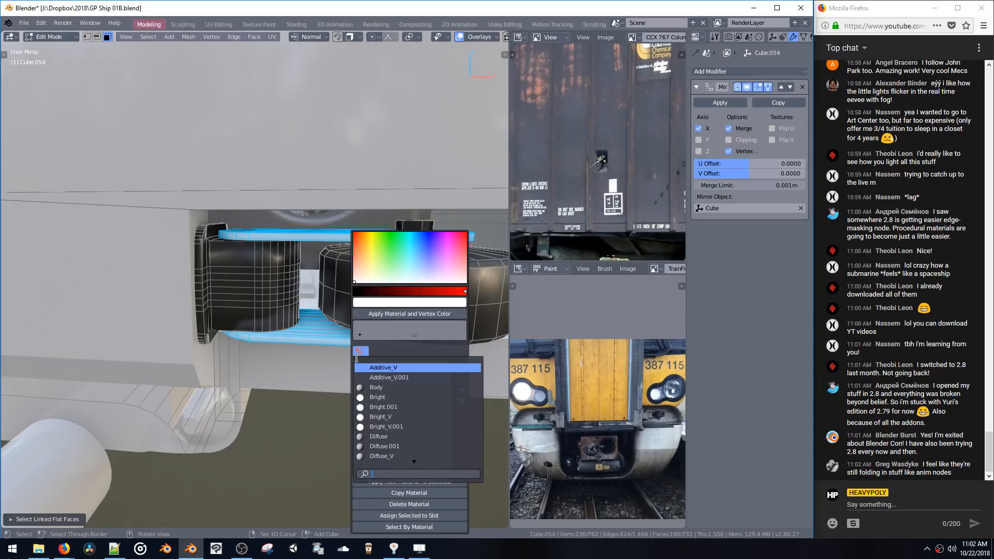
scroll(357, 365, "down", 5)
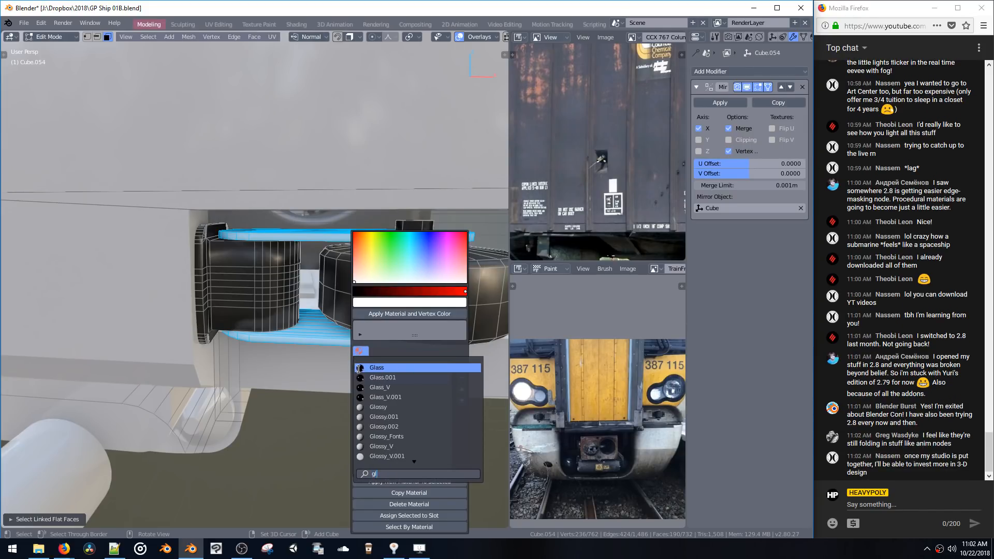
left_click(368, 368)
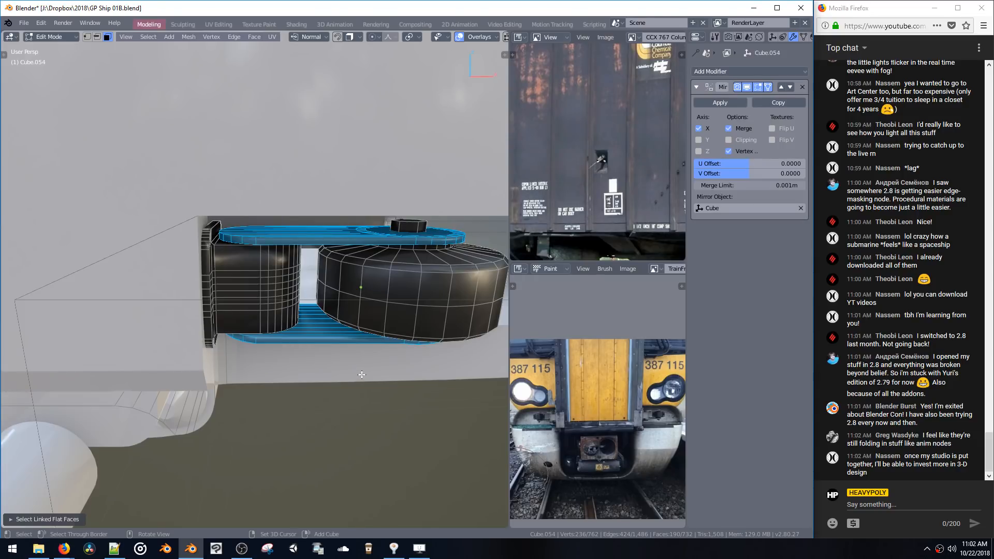
Replace the new slot's material with Body for the selected side plates
key("shift+v")
left_click_drag(370, 354, 371, 351)
left_click(370, 353)
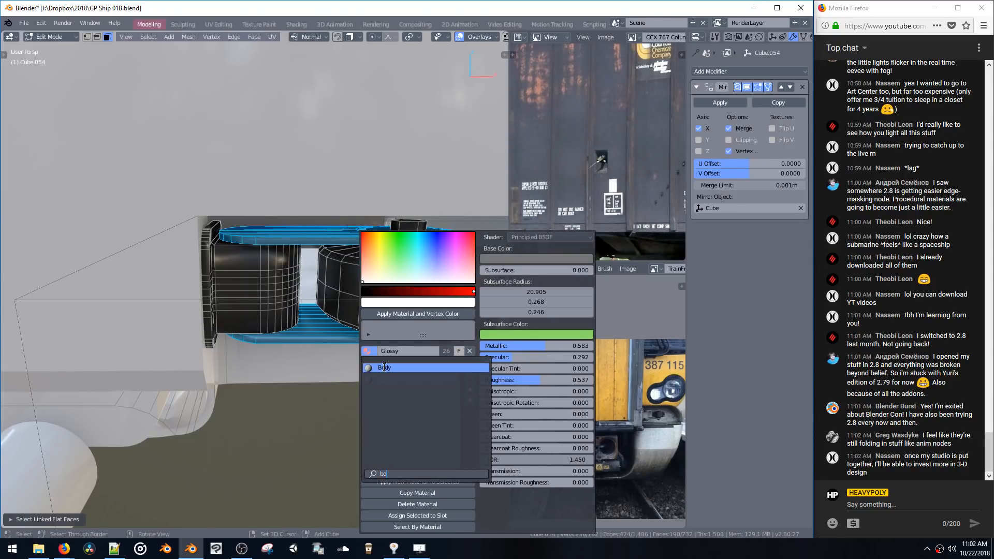
left_click(373, 407)
Select the fitting's whole linked mounting block, give it the Body material and vertex color, and save the file
left_click(270, 282)
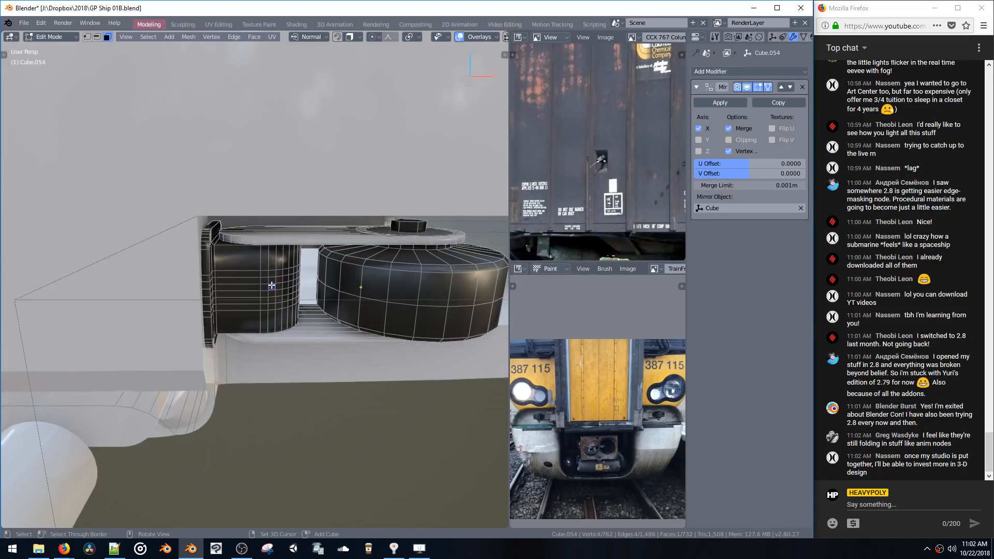
key("ctrl+l")
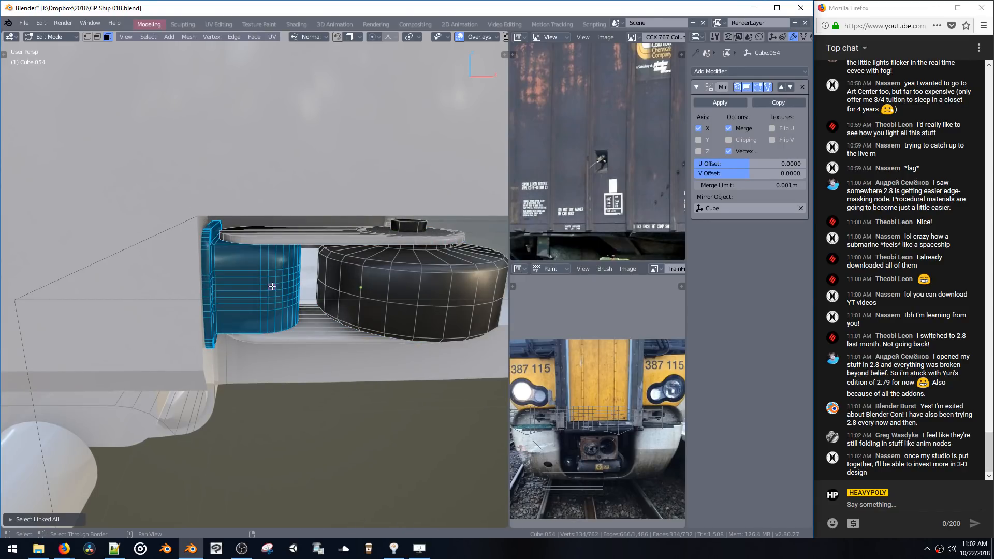
key("m")
left_click(300, 314)
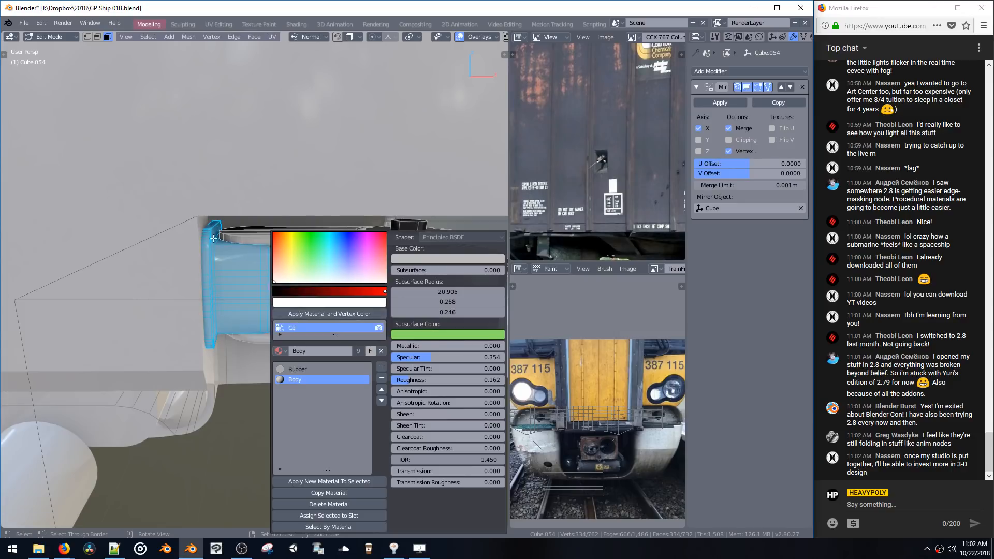
scroll(281, 246, "up", 3)
key("ctrl+s")
left_click(339, 239)
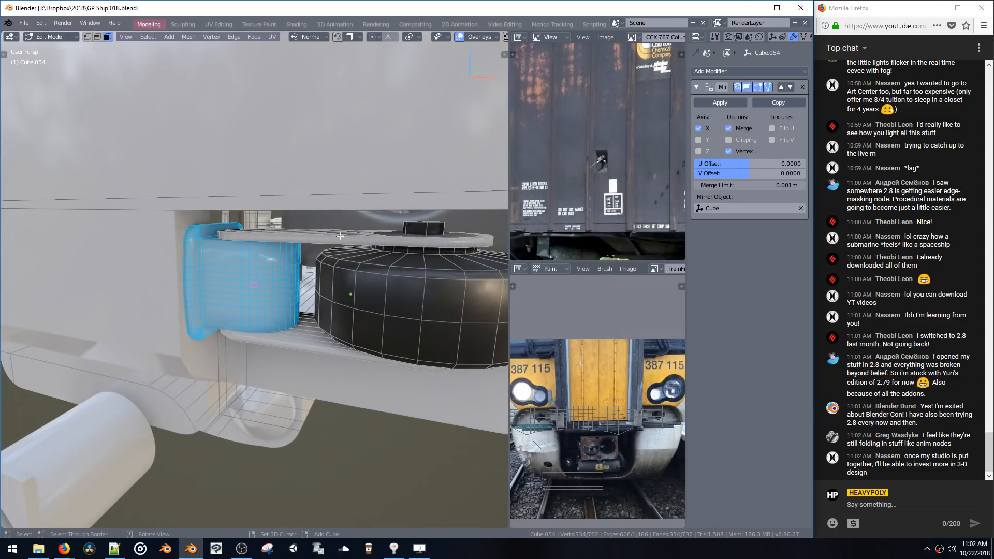
Leave the fitting's Edit Mode, select the two round headlight discs on the ship's end face and open them in Edit Mode
key("Tab")
middle_click_drag(342, 291, 335, 388, "ctrl")
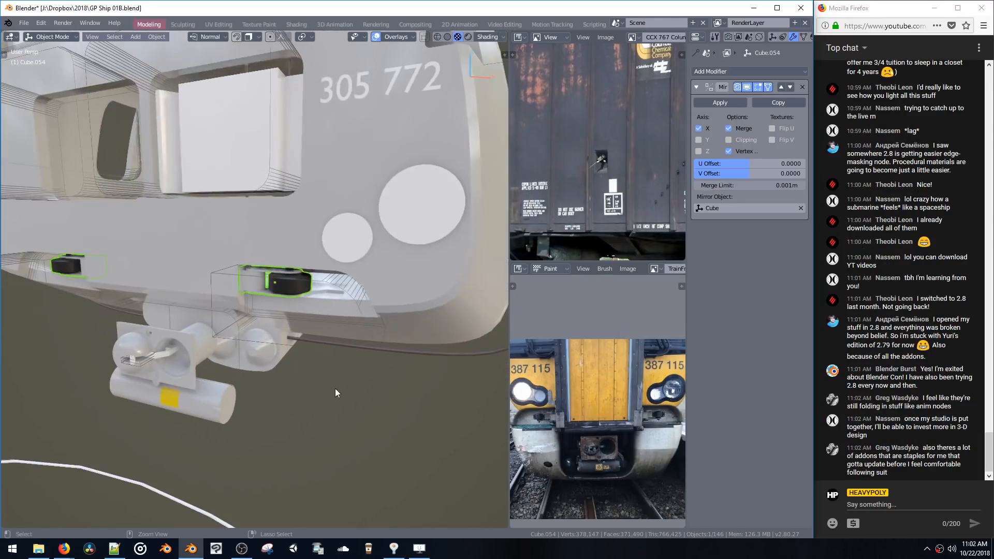
middle_click_drag(342, 346, 355, 299)
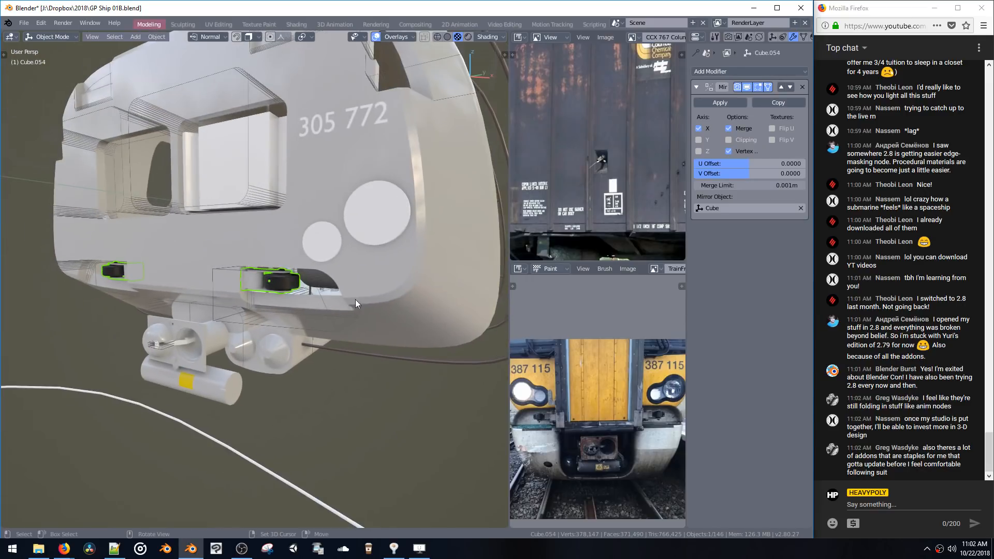
left_click(374, 226)
middle_click_drag(359, 251, 341, 281)
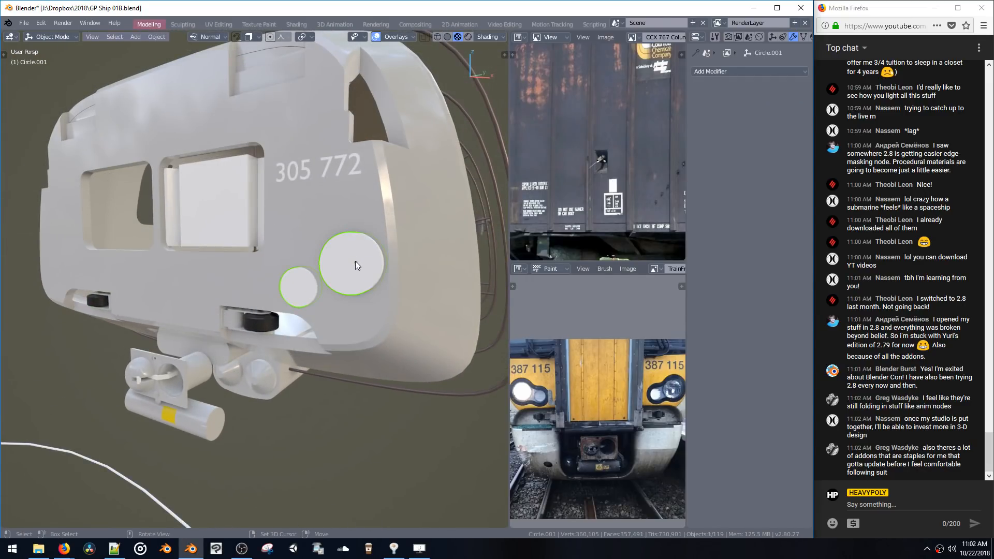
key("space")
left_click(384, 219)
middle_click_drag(375, 238, 301, 303)
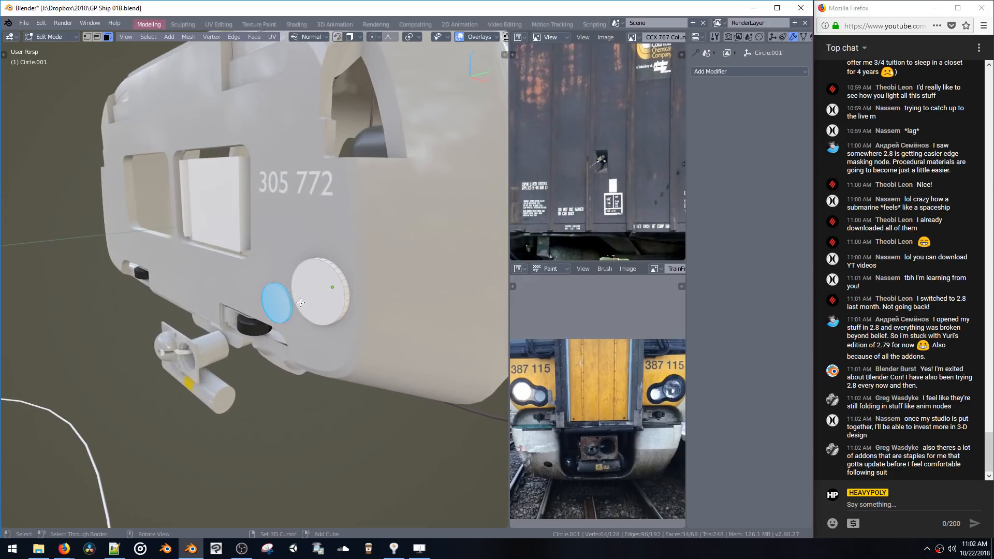
Try to move the larger headlight disc outward from the hull
key("g")
left_click(269, 325)
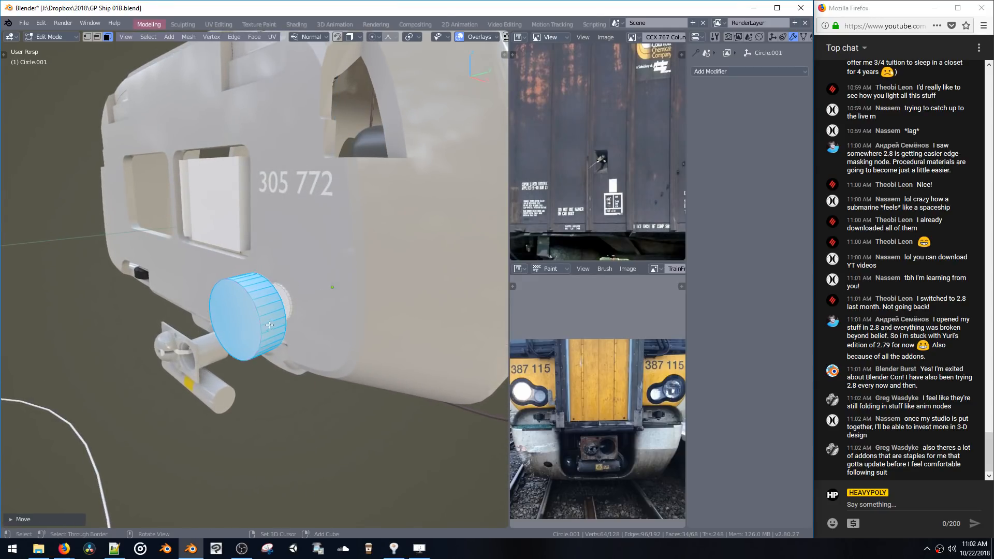
middle_click_drag(270, 325, 253, 313)
key("ctrl+z")
Switch to wireframe display and move the headlight discs' end geometry along the Y axis to deepen them into cylinders
mouse_move(249, 308)
left_mouse_down()
mouse_move(261, 325)
mouse_move(259, 317)
left_mouse_up()
mouse_move(257, 315)
middle_mouse_down()
mouse_move(338, 314)
mouse_move(342, 299)
mouse_move(329, 307)
mouse_move(339, 305)
middle_mouse_up()
key("z")
left_click(264, 303)
key("g")
key("y")
left_click(300, 309)
Move the smaller headlight cylinder's inner end along the Y axis and return to Object Mode
mouse_move(282, 314)
middle_mouse_down()
mouse_move(306, 303)
mouse_move(288, 312)
middle_mouse_up()
left_click(296, 305)
key("g")
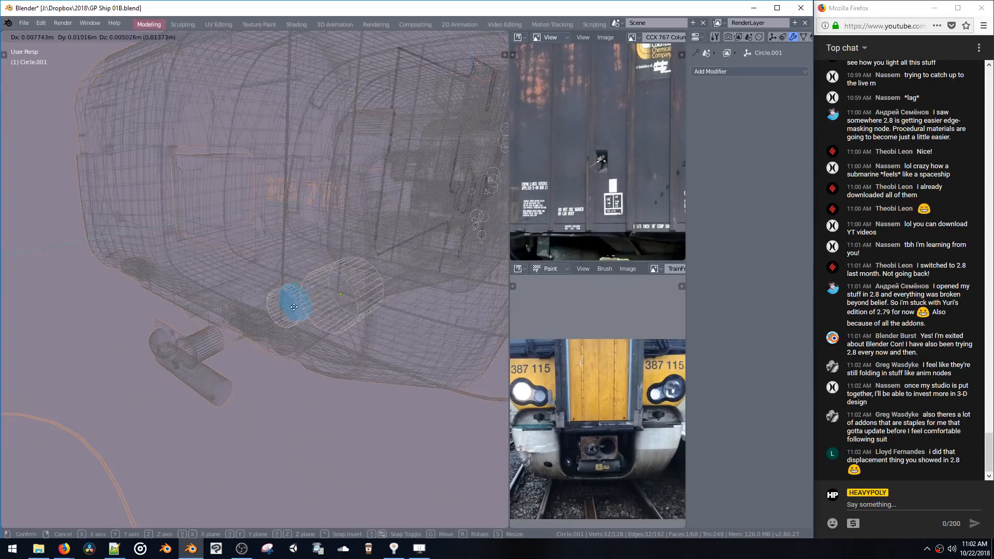
key("y")
left_click(303, 303)
key("space")
left_click(306, 356)
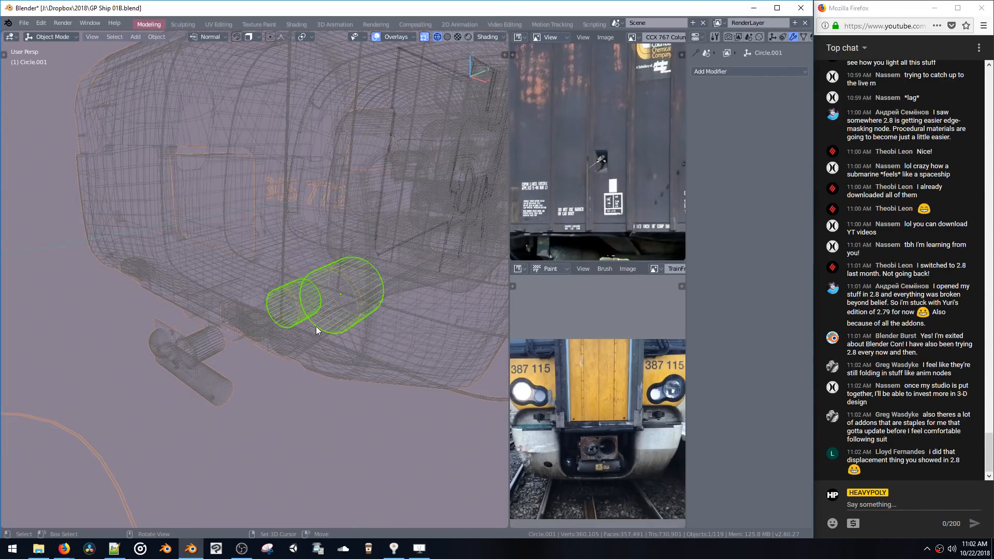
Restore the shaded display and add the ship's hull to the selection with the headlight cylinders
key("z")
left_click(319, 284)
left_click(334, 346, "shift")
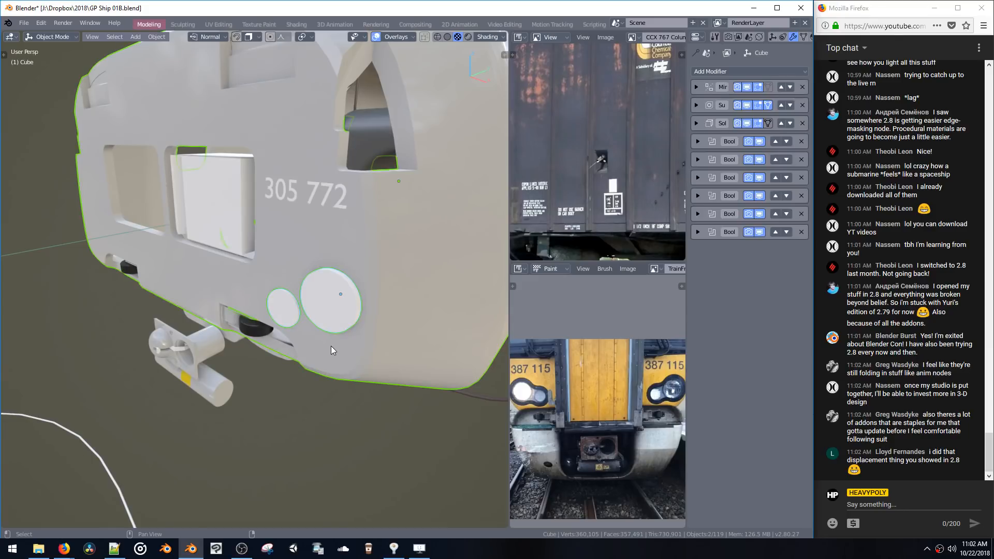
Try cutting the headlight cylinders out of the hull with a live Boolean difference and check the cutter
key("ctrl+shift+b")
left_click(326, 344)
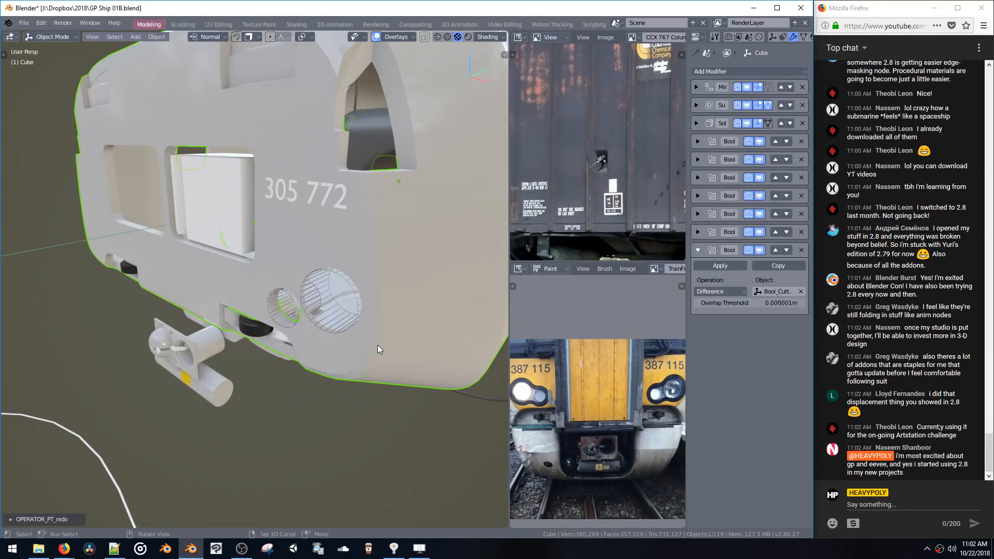
middle_click_drag(378, 345, 337, 345)
left_click(331, 318)
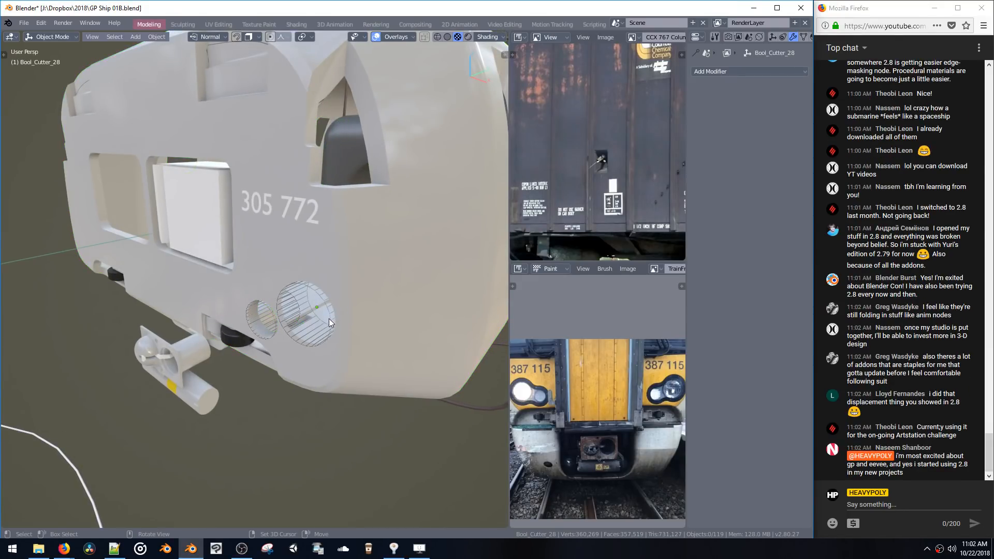
left_click(328, 318)
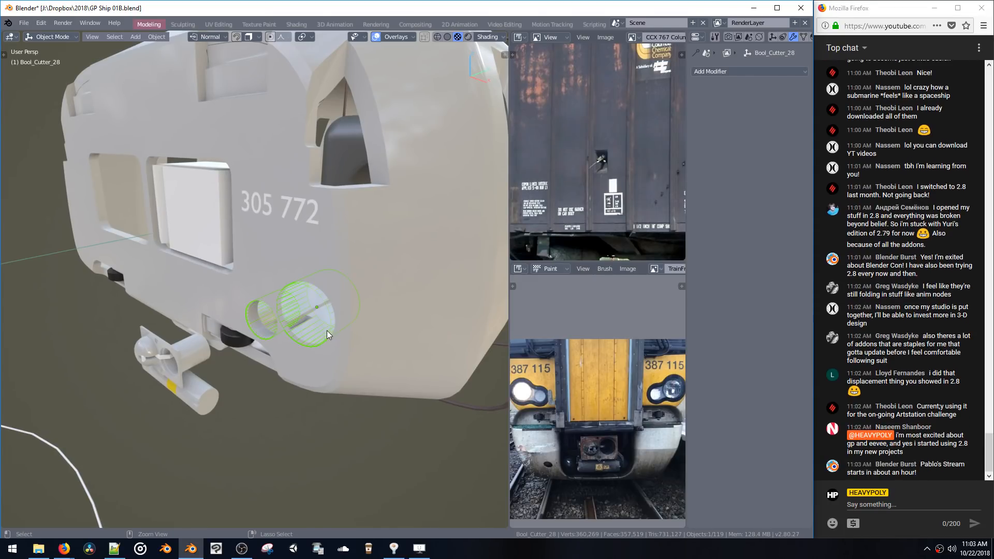
left_click(327, 330)
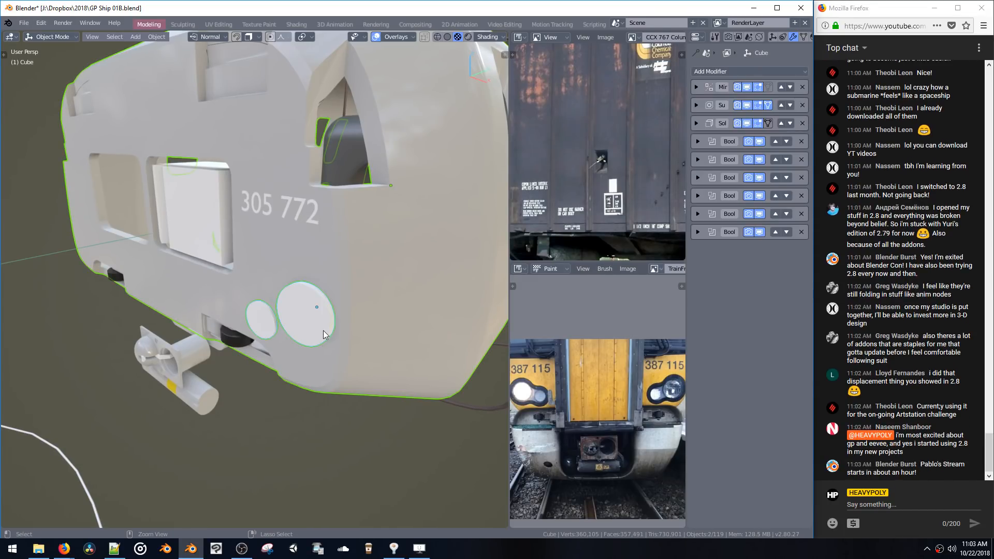
Cut the headlights into the hull with Live Subtract Inset and select the larger inset disc in Edit Mode
key("ctrl+shift+b")
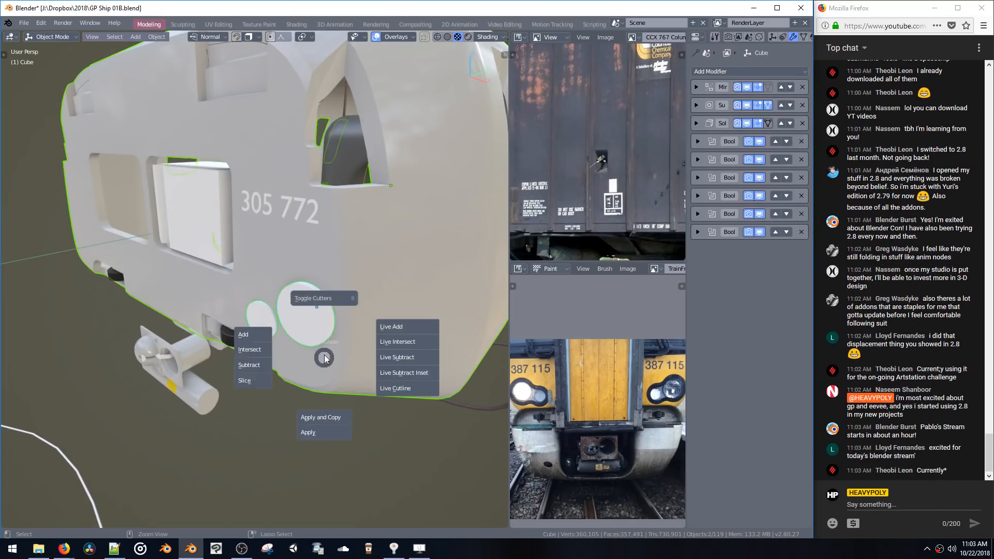
left_click(396, 372)
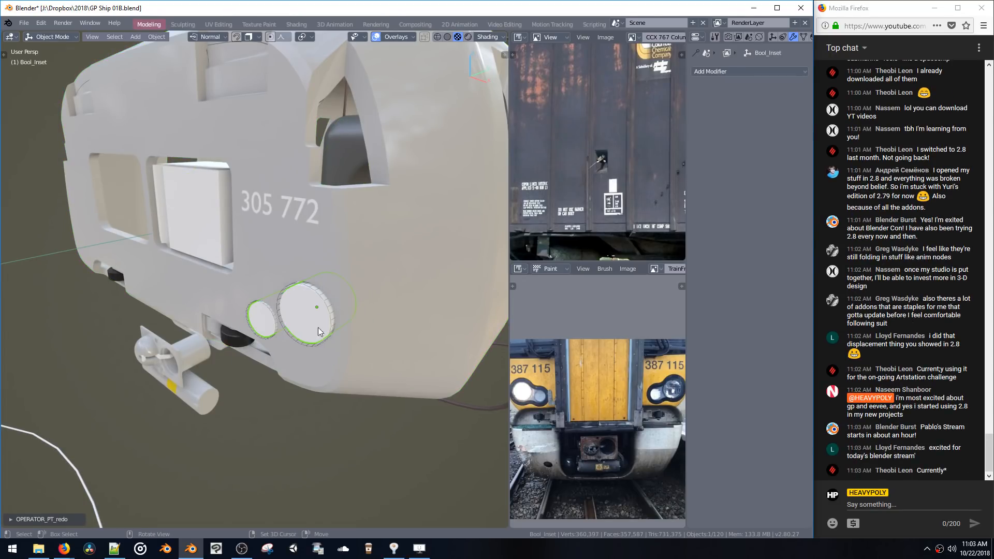
key("space")
left_click(360, 270)
double_click(315, 319)
key("KP_Decimal")
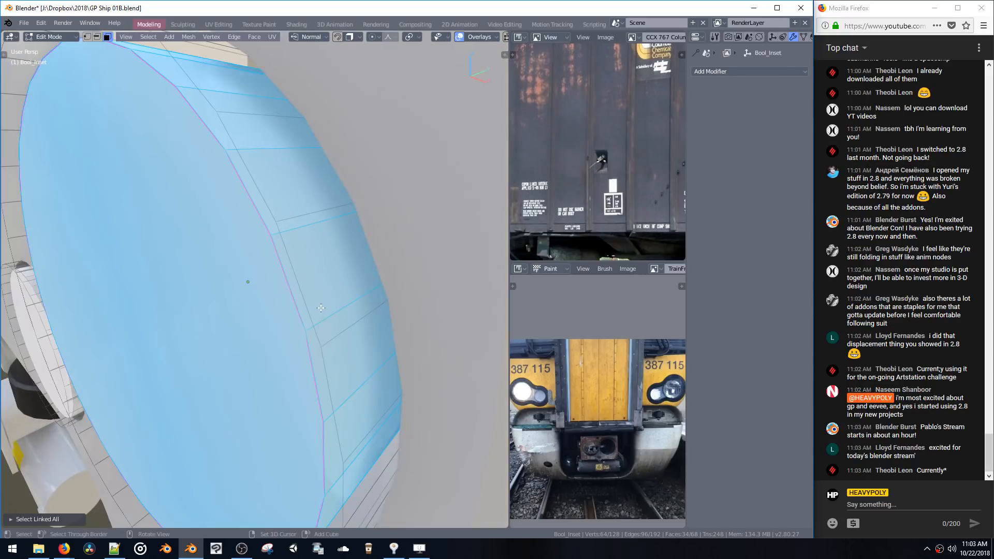
scroll(316, 318, "down", 3)
Delete the larger inset disc's front face and flip the normals of its remaining shell, leaving the back face selected
middle_click_drag(316, 317, 249, 254)
left_click(259, 320)
key("x")
left_click(267, 284)
key("ctrl+KP_Add")
key("shift+n")
key("ctrl+KP_Subtract")
Reposition the headlight's back face along the Y axis, scale it down to taper the housing, and switch to edge selection
key("g")
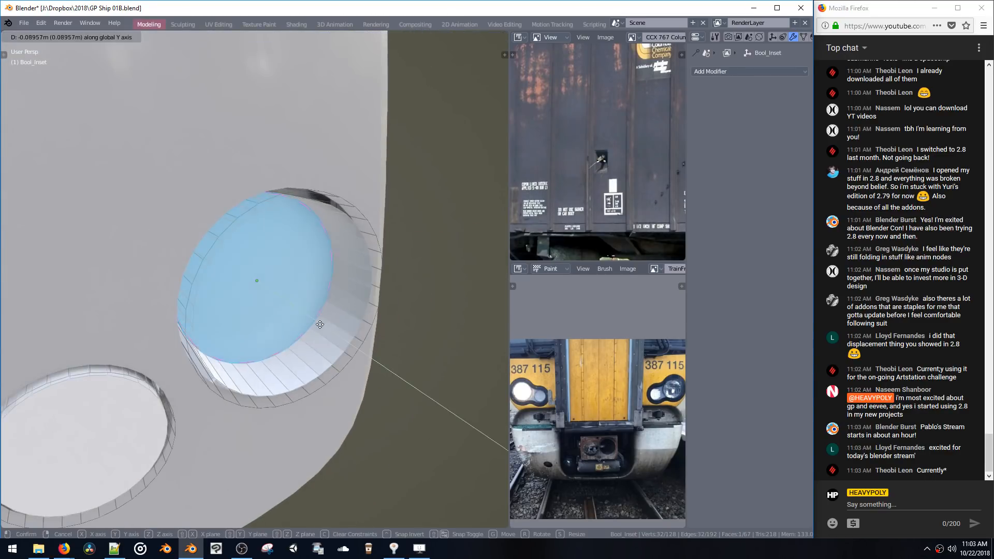
left_click(303, 321)
key("s")
left_click(306, 326)
key("s")
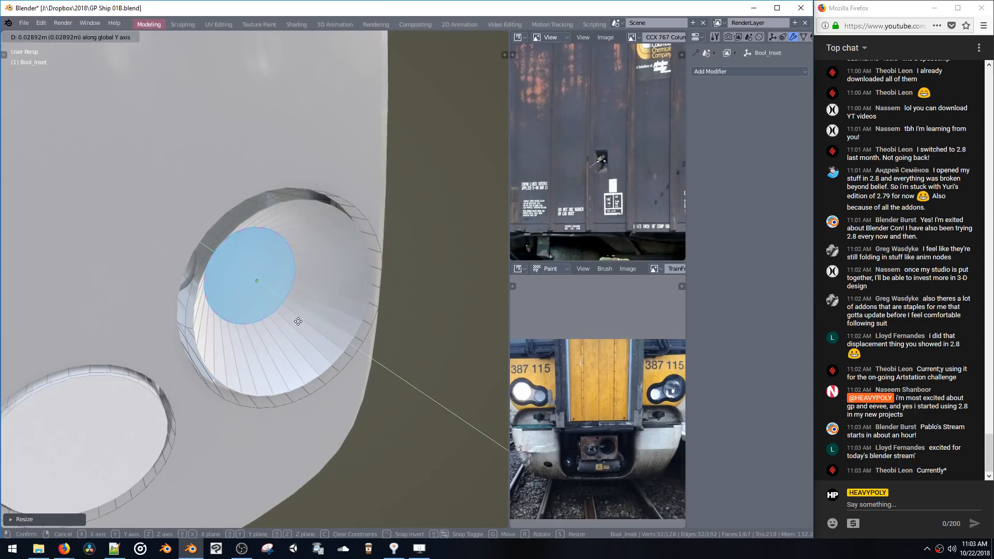
left_click(313, 359)
key("n")
key("2")
Try bevelling the edge loop around the headlight's back face
key("ctrl+b")
scroll(316, 363, "up", 4)
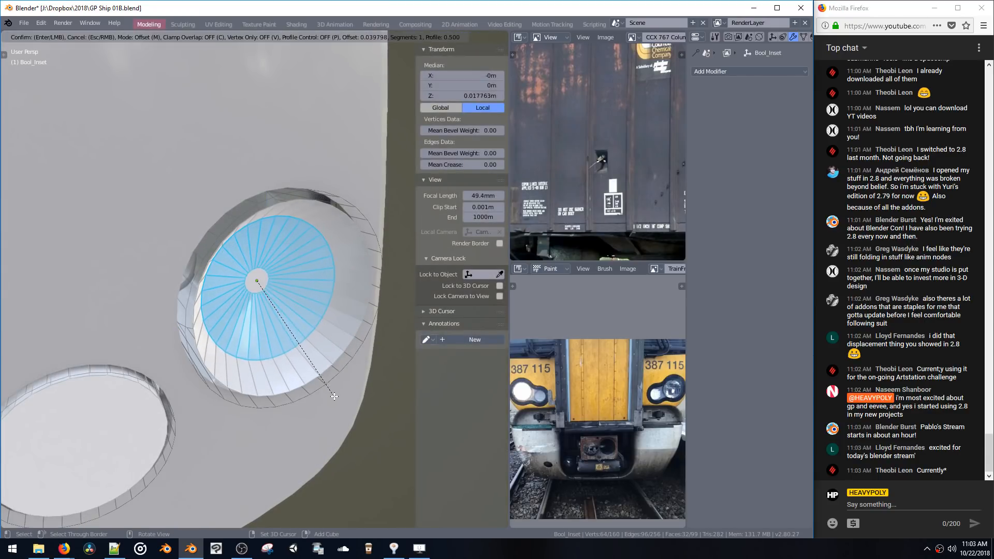
left_click(344, 377)
key("ctrl+z")
Enlarge the headlight's back edge loop and bevel it with several segments to form a rounded reflector bowl
key("ctrl+b")
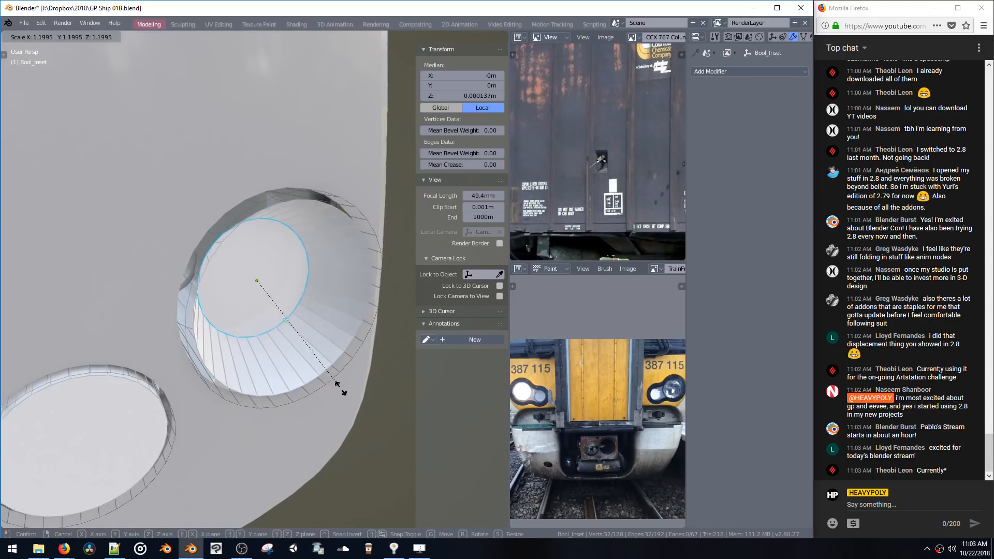
key("Escape")
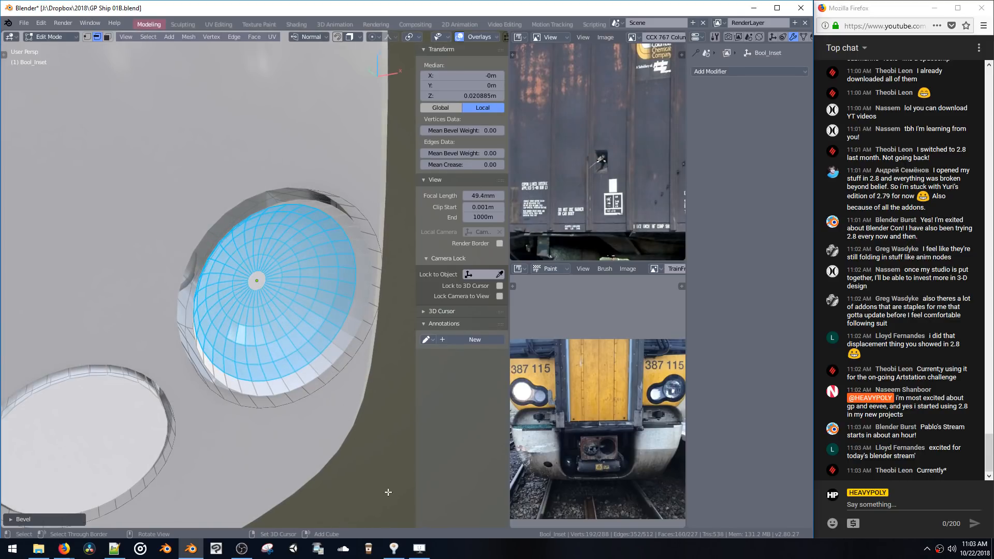
key("ctrl+b")
scroll(373, 461, "up", 7)
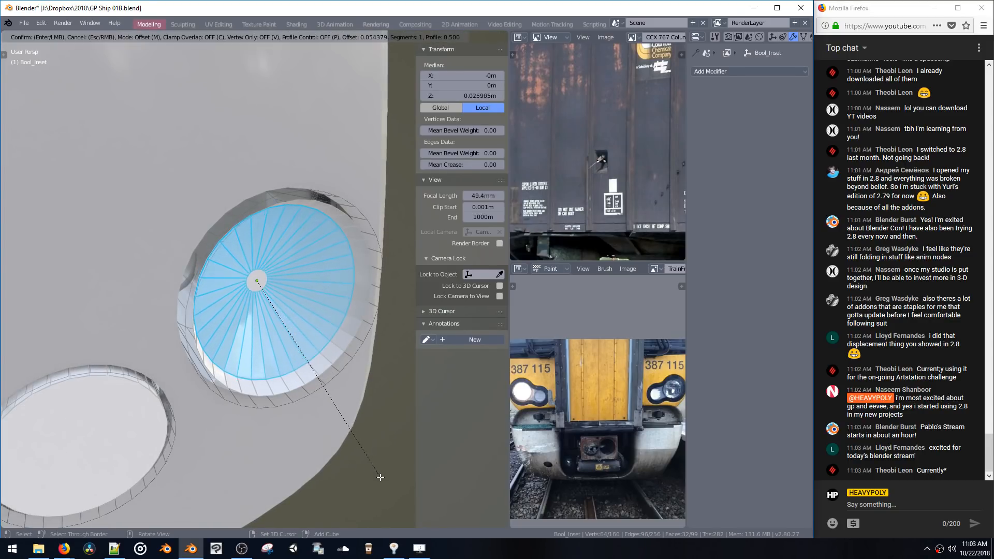
left_click(366, 430)
scroll(365, 430, "down", 3)
key("n")
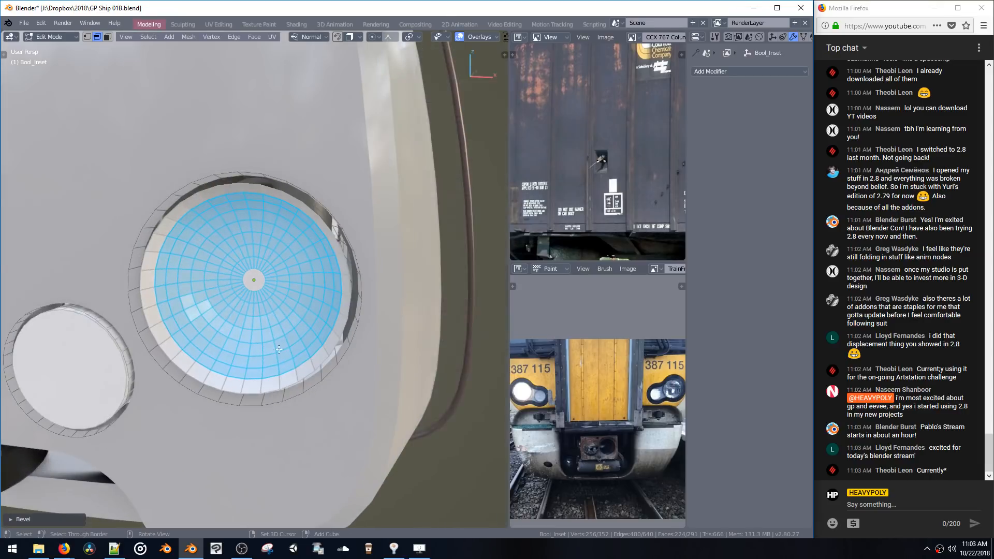
Return to object mode and lower the recessed headlights along the global Z axis on the ship's end face
middle_click_drag(365, 430, 318, 305)
key("Tab")
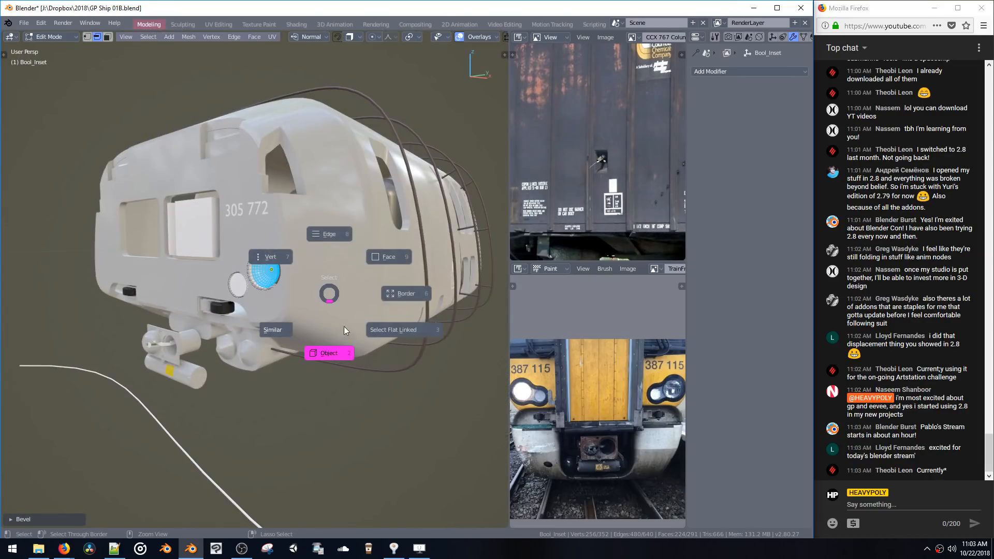
left_click(332, 344)
middle_click_drag(332, 344, 309, 385)
scroll(410, 306, "up", 5)
key("g")
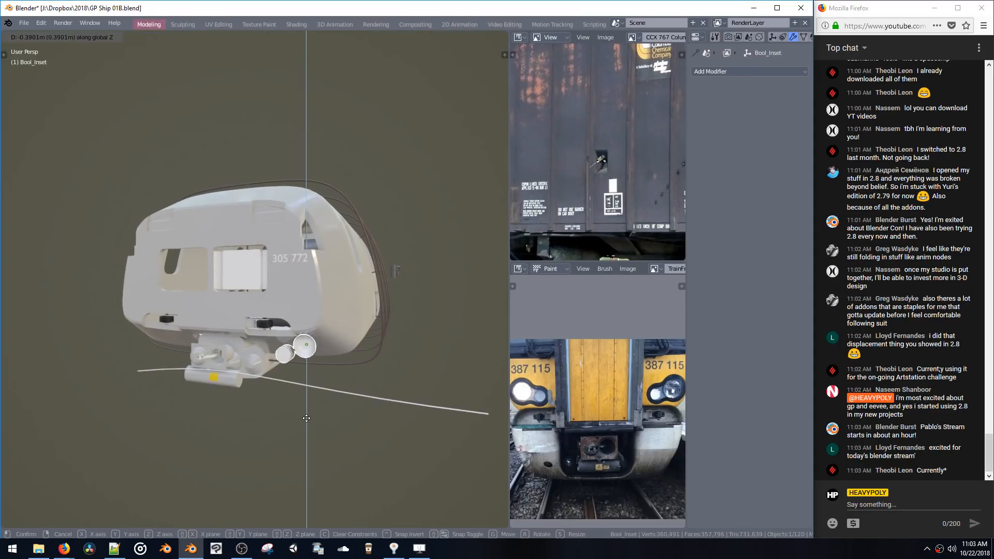
left_click(299, 382)
middle_click_drag(299, 380, 301, 336)
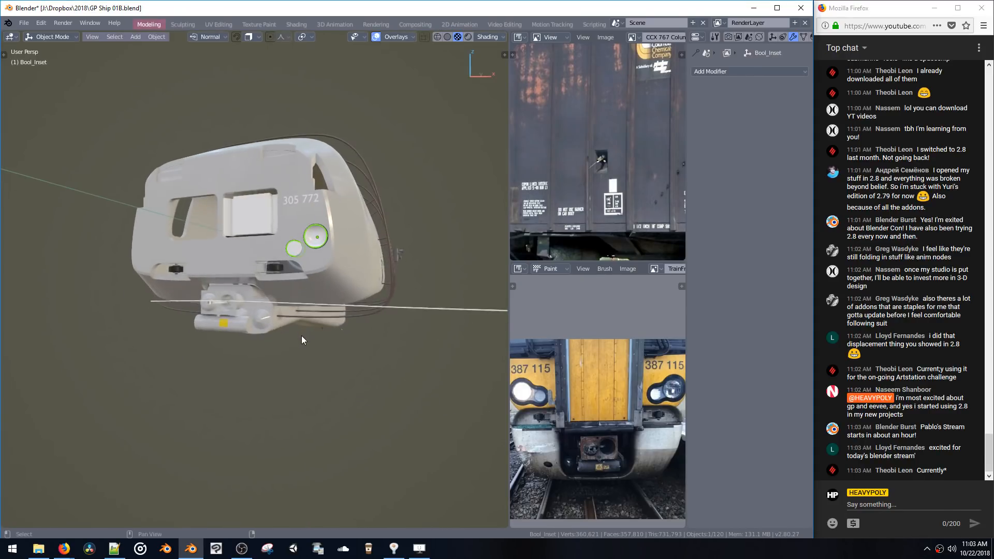
scroll(316, 290, "up", 6)
middle_click_drag(250, 281, 266, 369)
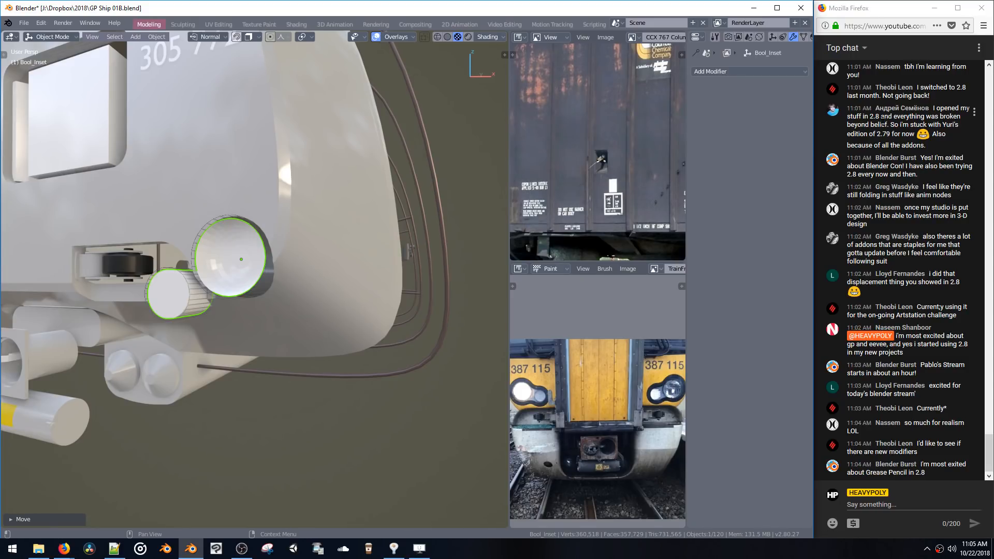
Read back through the earlier messages in the live chat
scroll(841, 193, "up", 2)
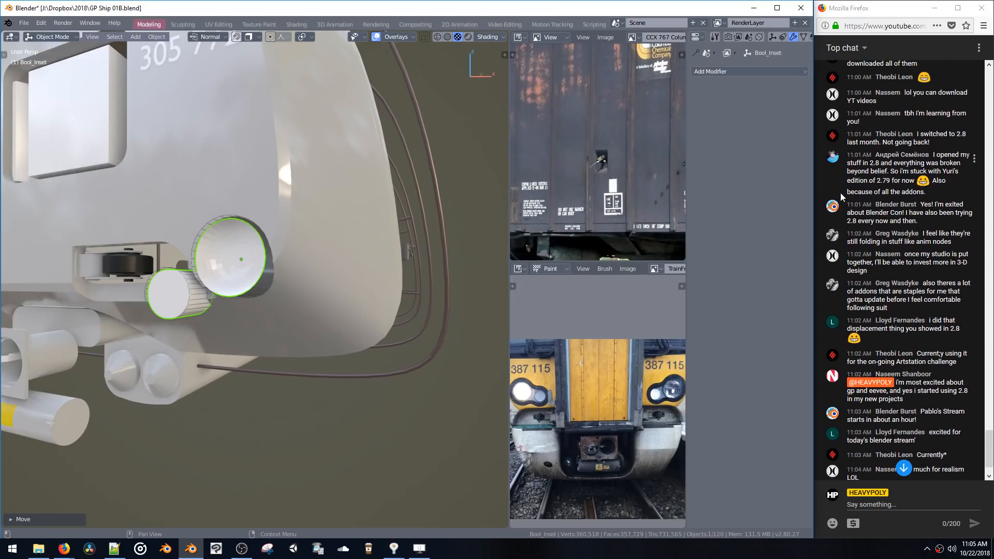
scroll(822, 187, "up", 2)
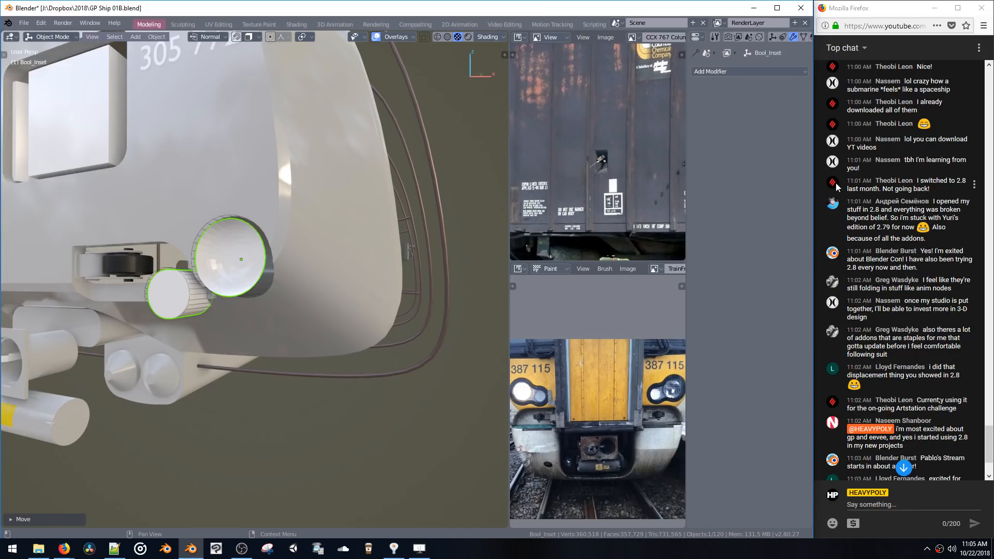
scroll(851, 191, "down", 3)
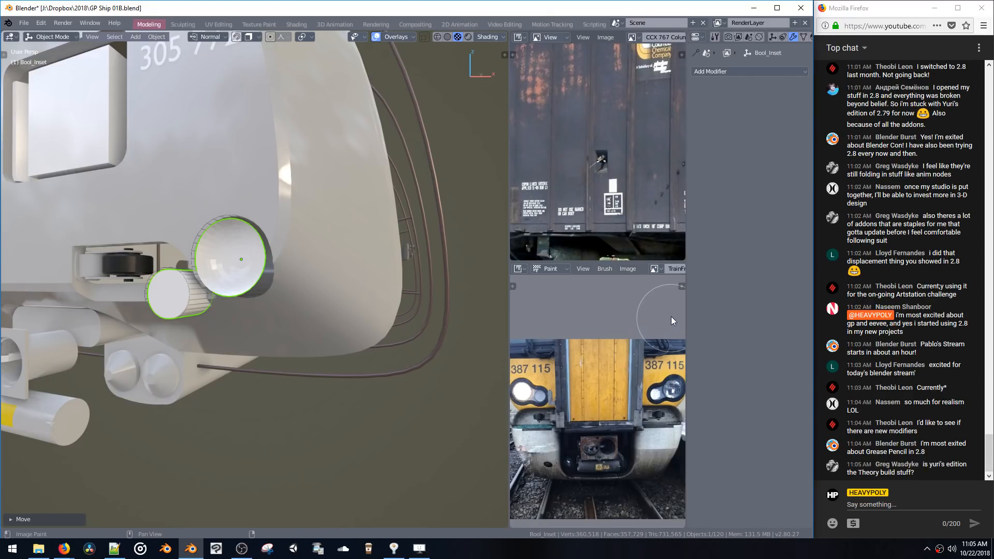
Widen the properties editor and look through the modifiers available for the headlight object
left_click_drag(686, 301, 643, 317)
left_click(754, 69)
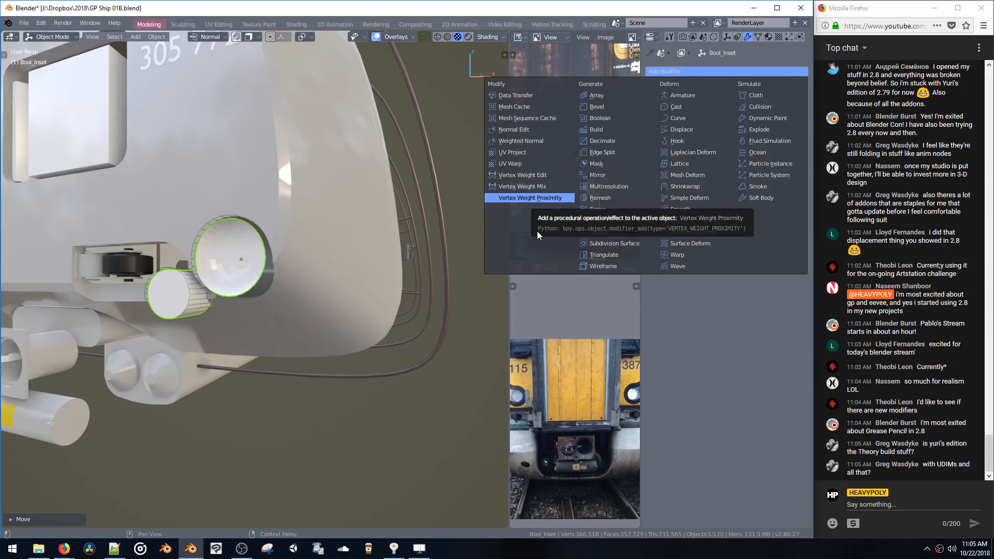
left_click(797, 67)
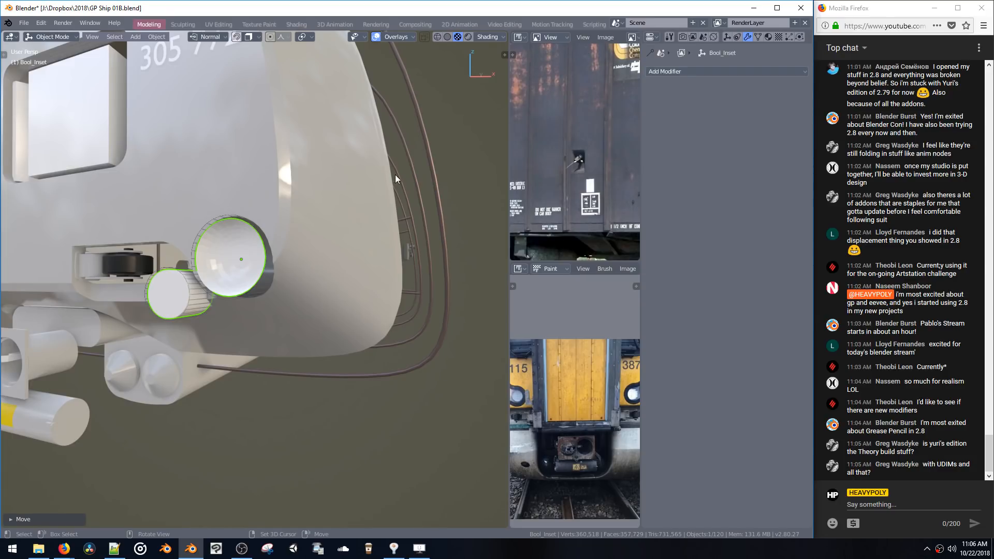
middle_click_drag(443, 188, 417, 143)
scroll(404, 165, "down", 3)
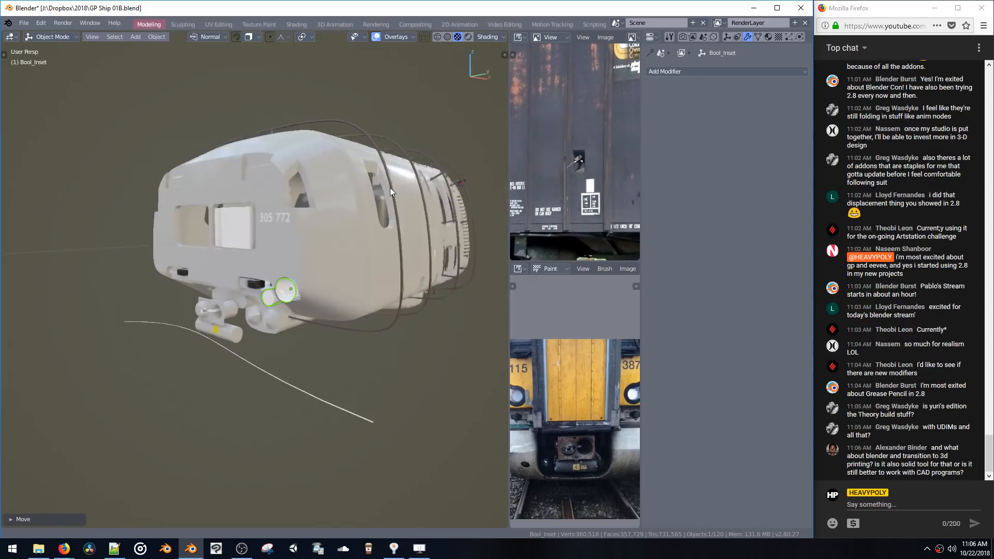
middle_click_drag(390, 188, 390, 178)
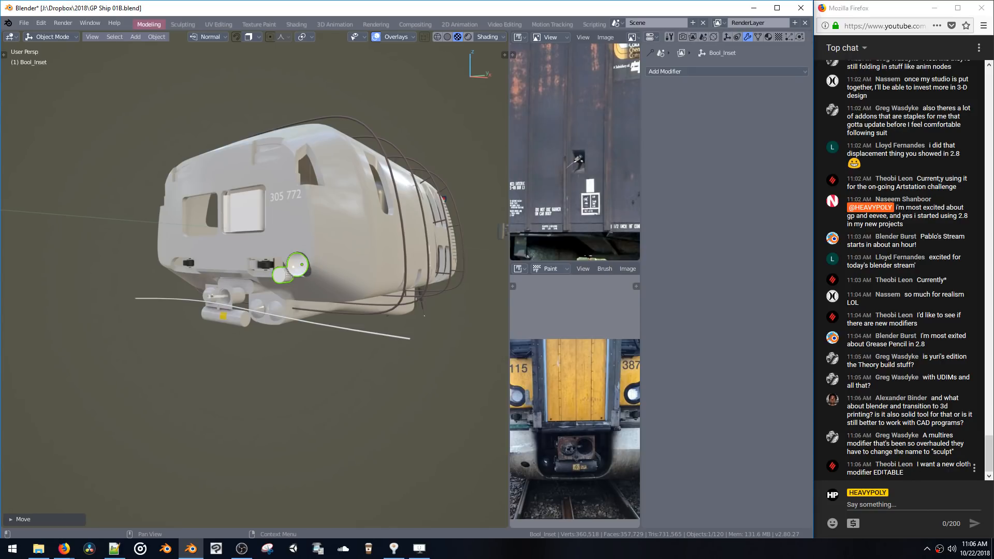
Switch to a new Firefox window and search the web for "modelling cloth addon blender"
mouse_move(64, 548)
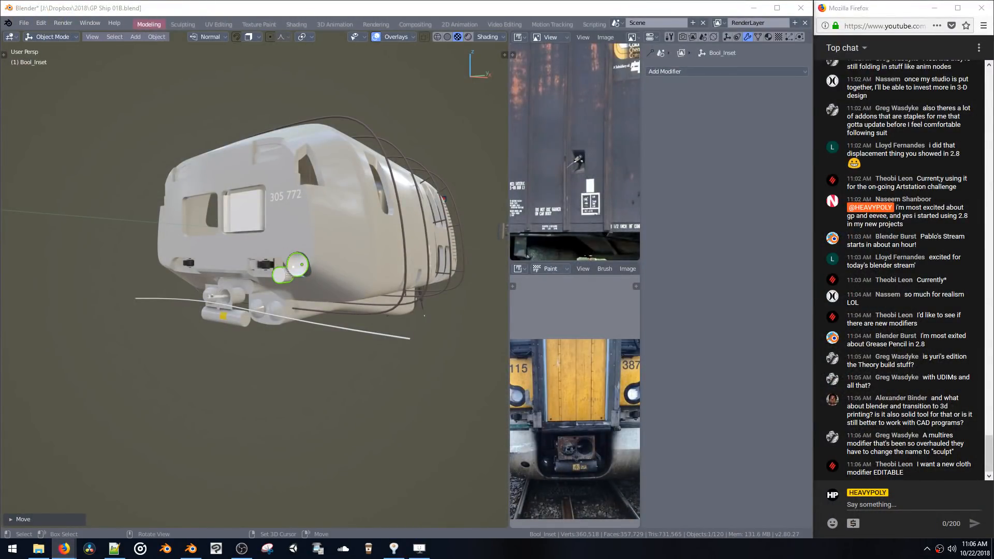
left_click_drag(0, 311, 580, 254)
left_click(559, 323)
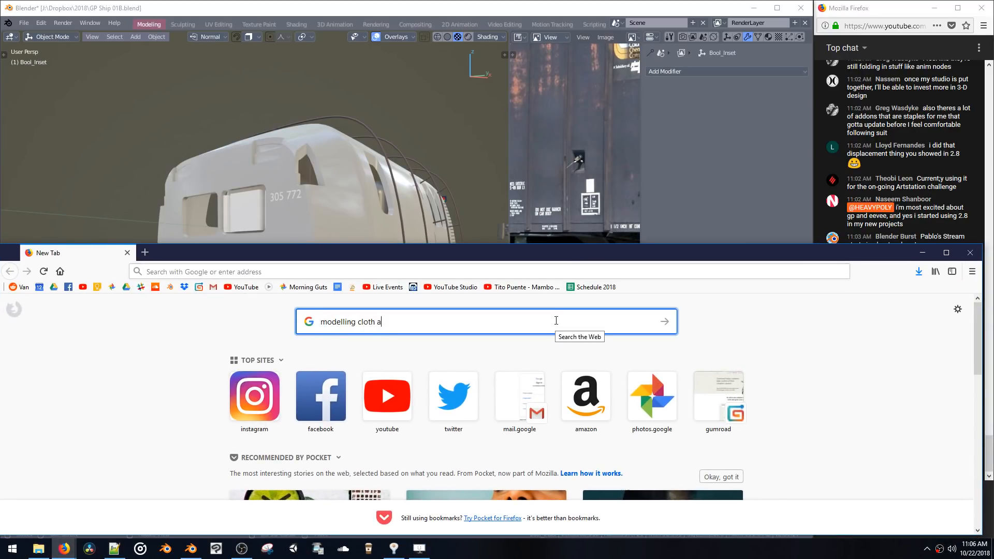
type("modelling cloth addon blender")
key("Return")
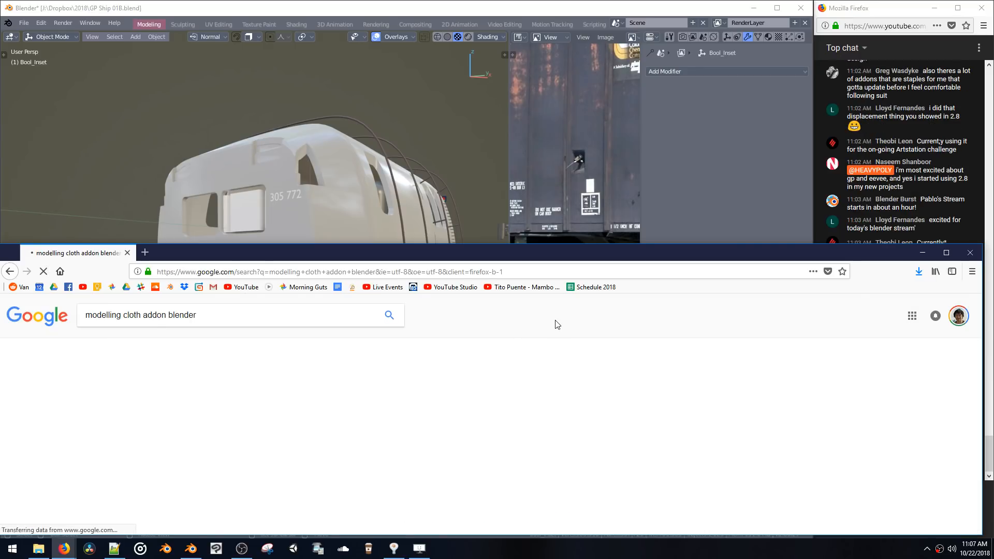
Open the "Modeling cloth feature overview" video from the results and reposition the browser window over the Blender workspace
left_click_drag(233, 261, 287, 144)
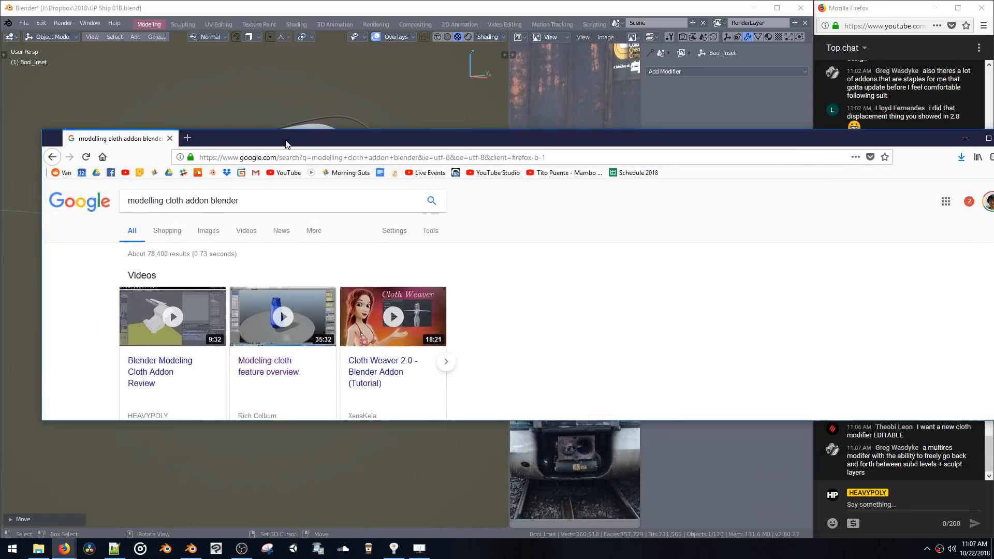
left_click(257, 365)
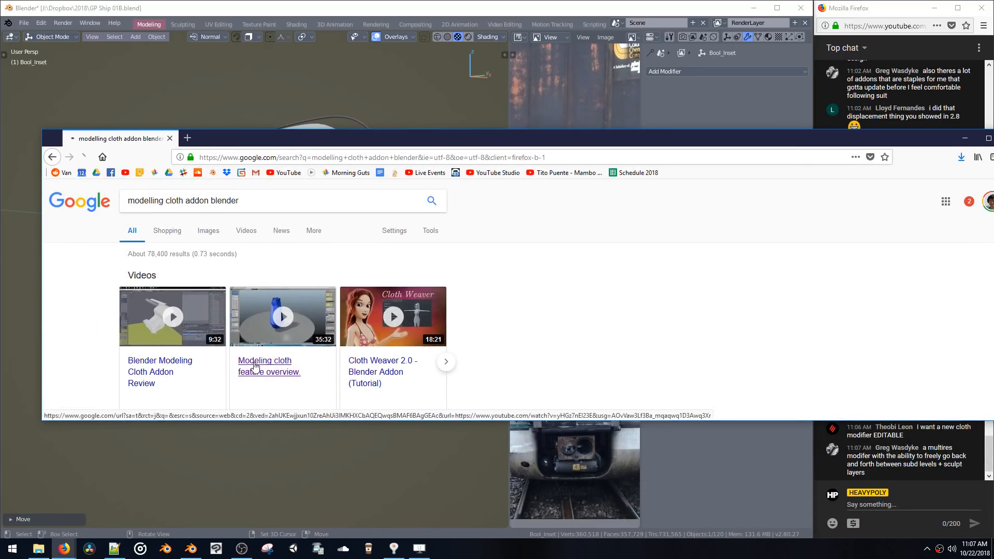
left_click_drag(576, 141, 555, 36)
left_click_drag(558, 316, 557, 384)
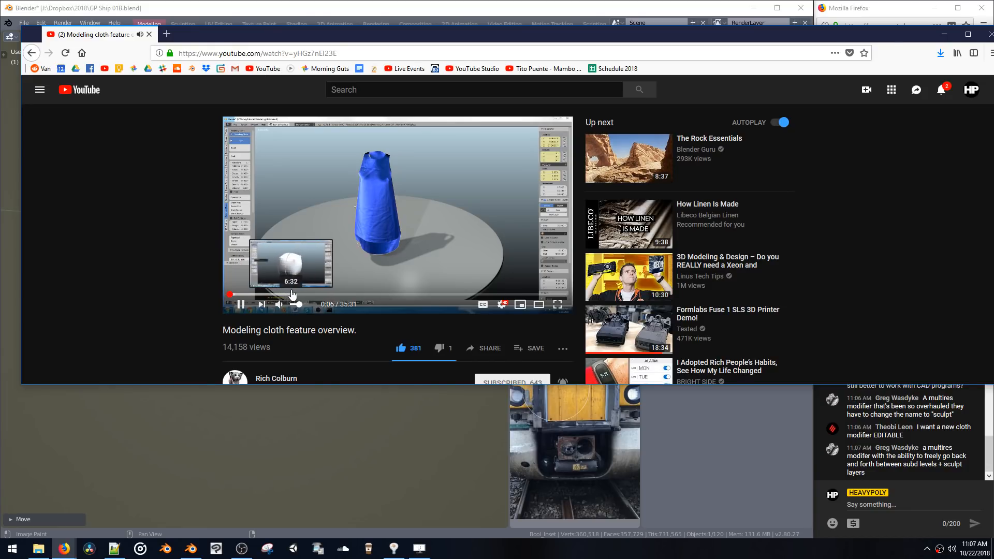
Skip to about 6:32 in the cloth overview video and skim forward in short jumps to about 9:20
left_click(292, 294)
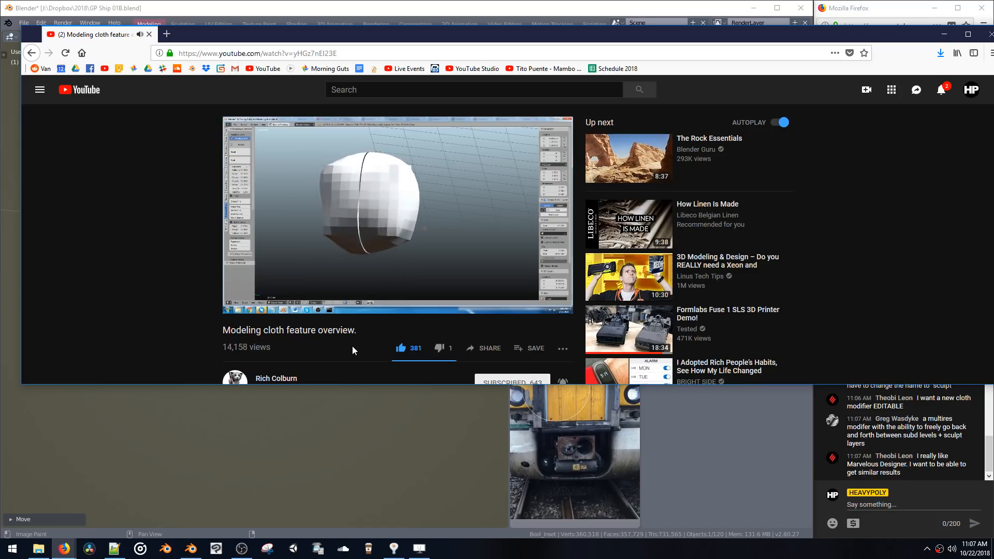
key("Right")
key("Right")
key("Right")
key("Right")
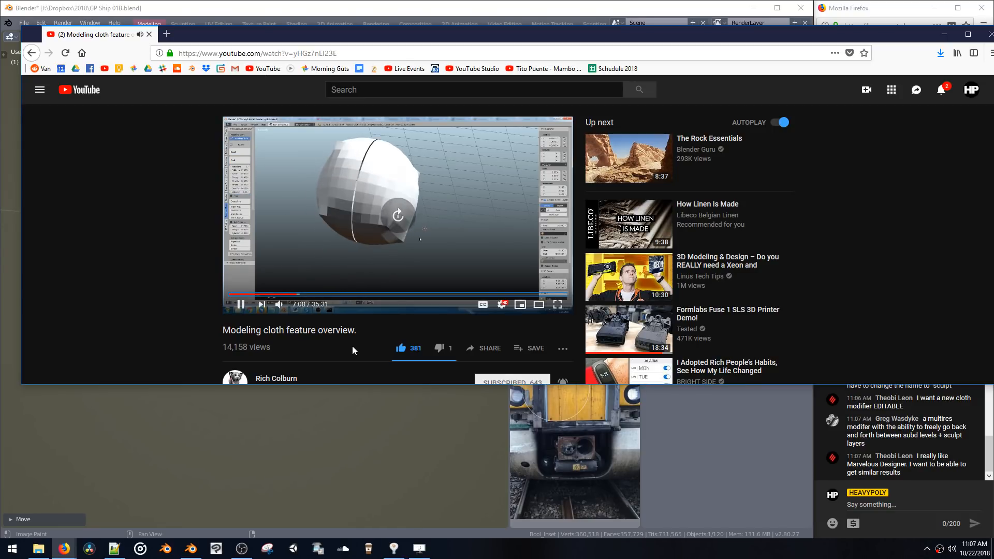
key("Right")
key("Right")
key("Right")
key("Right")
key("Right")
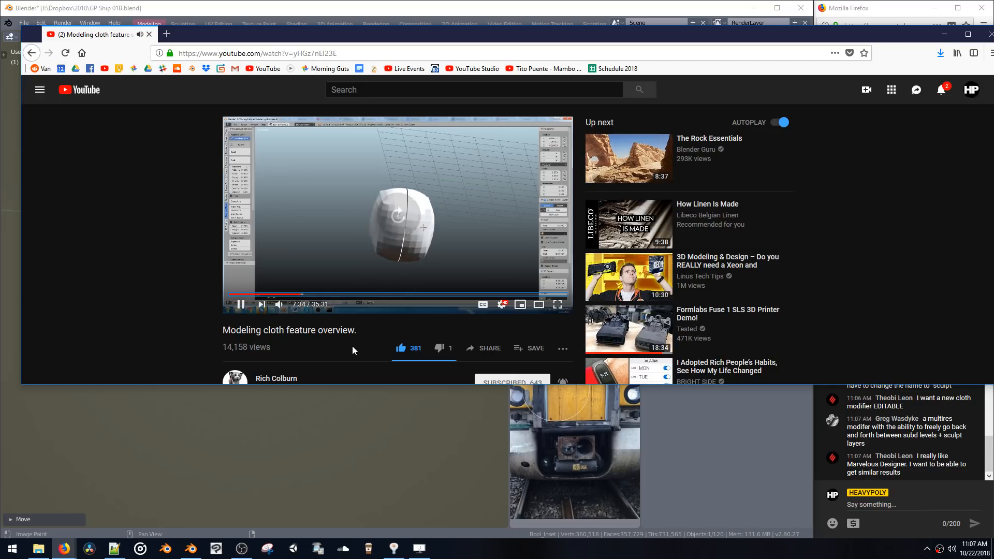
key("Right")
key("Right")
key("Right")
key("Right")
key("Right")
key("Right")
key("Right")
key("Right")
key("Right")
key("Right")
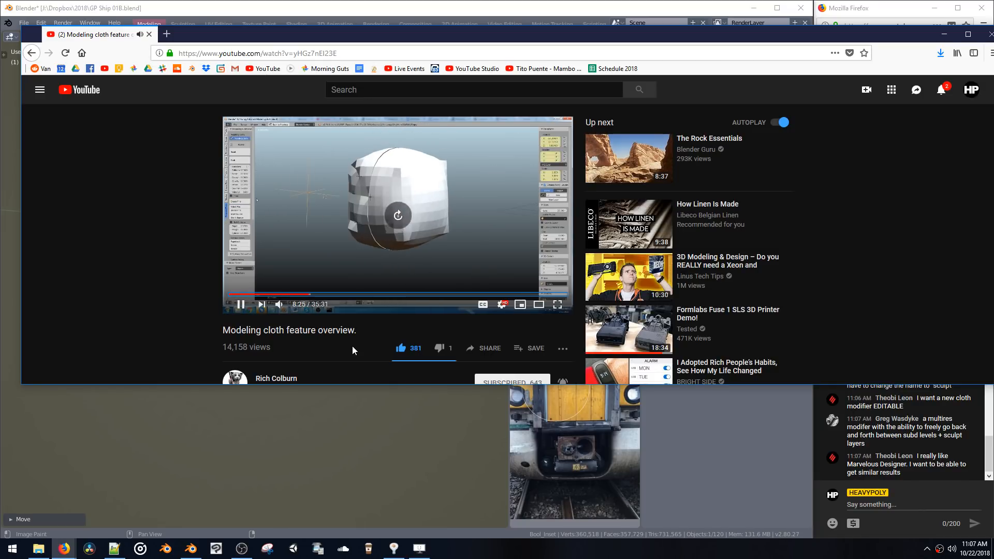
key("Right")
key("Right")
key("Right")
key("Right")
key("Right")
key("Right")
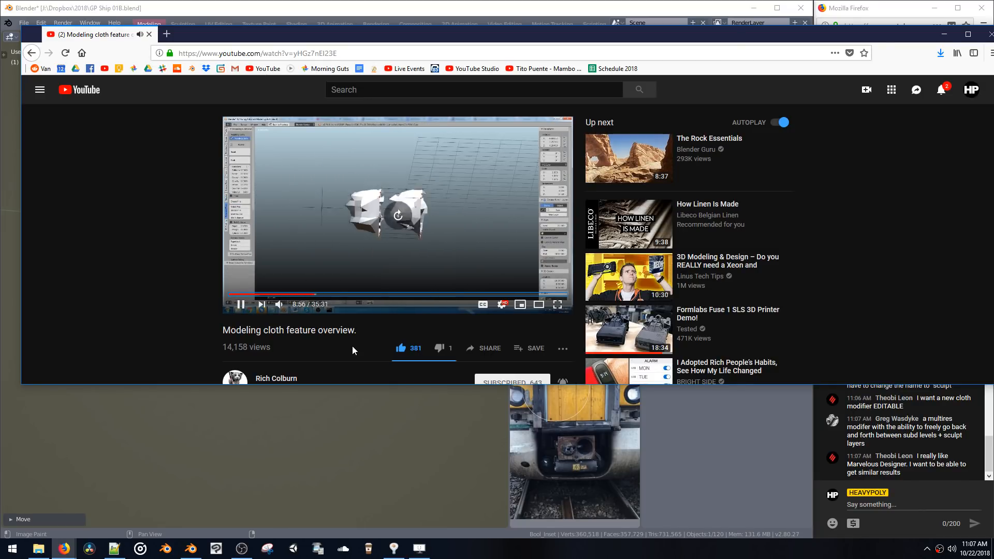
key("Right")
key("Right")
key("Right")
key("Right")
key("Right")
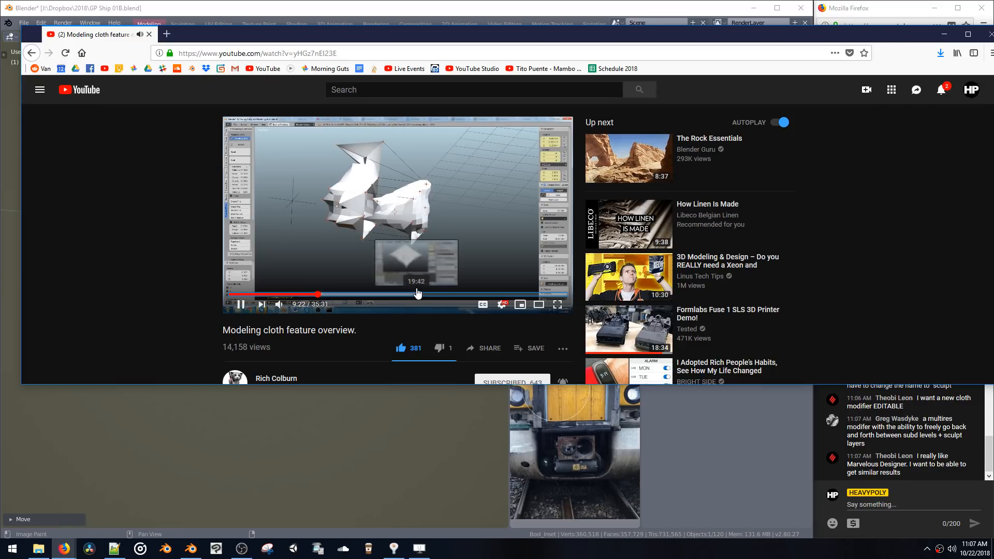
Jump ahead through the later cloth demonstrations to 31:33 and check the video's description
left_click(417, 294)
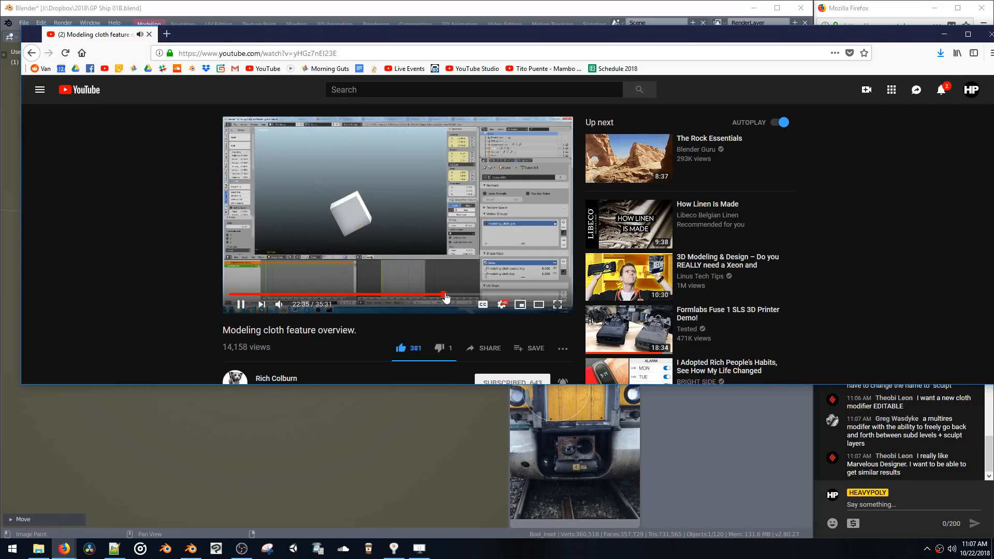
left_click(461, 294)
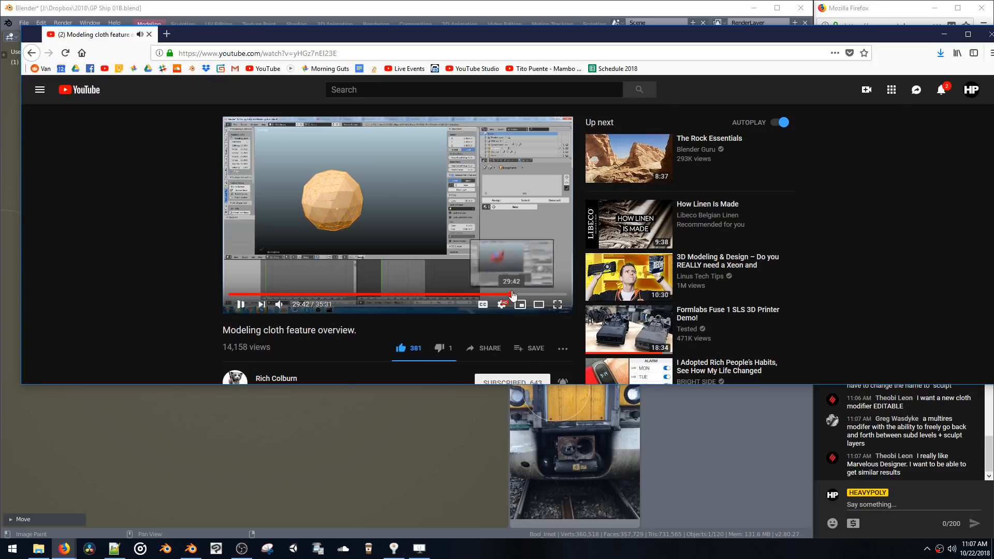
left_click(512, 295)
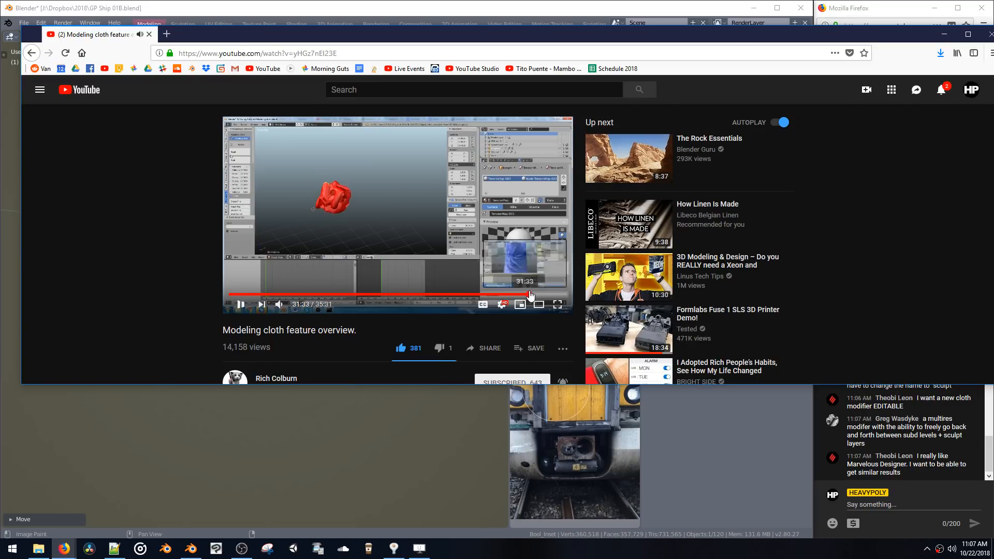
left_click(529, 294)
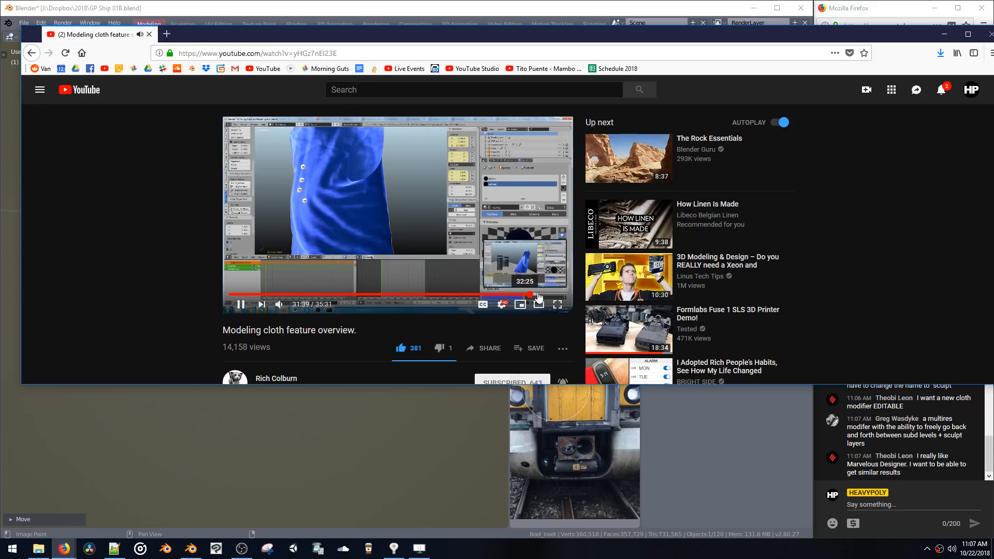
scroll(443, 284, "down", 3)
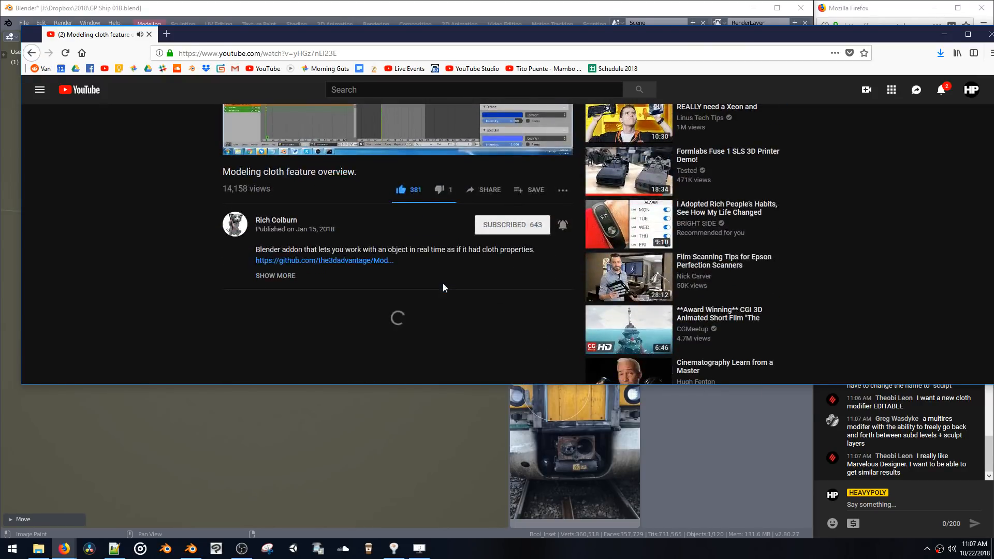
scroll(443, 283, "up", 3)
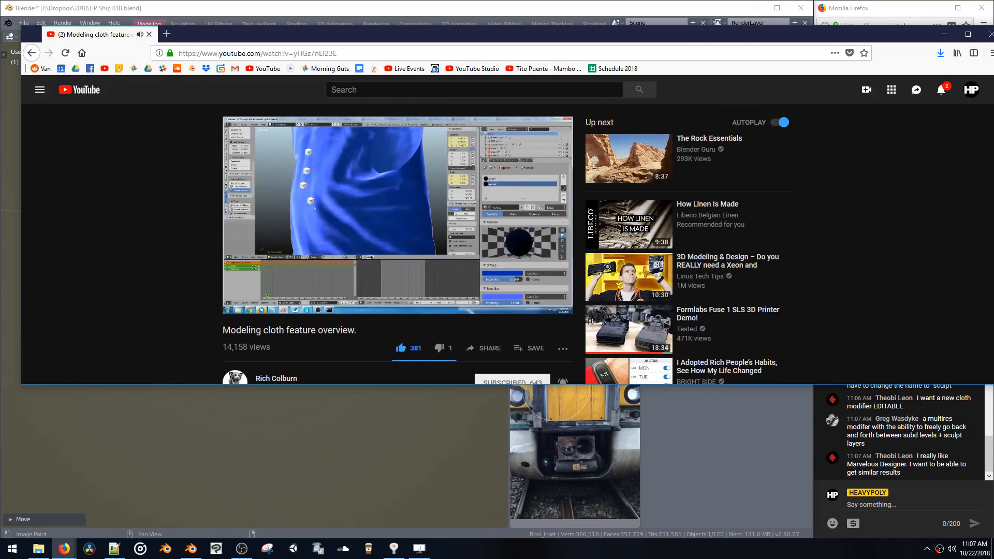
Go back to the search results, open the "Blender Modeling Cloth Addon Review" video and skip its ad
key("alt+Left")
left_click(164, 259)
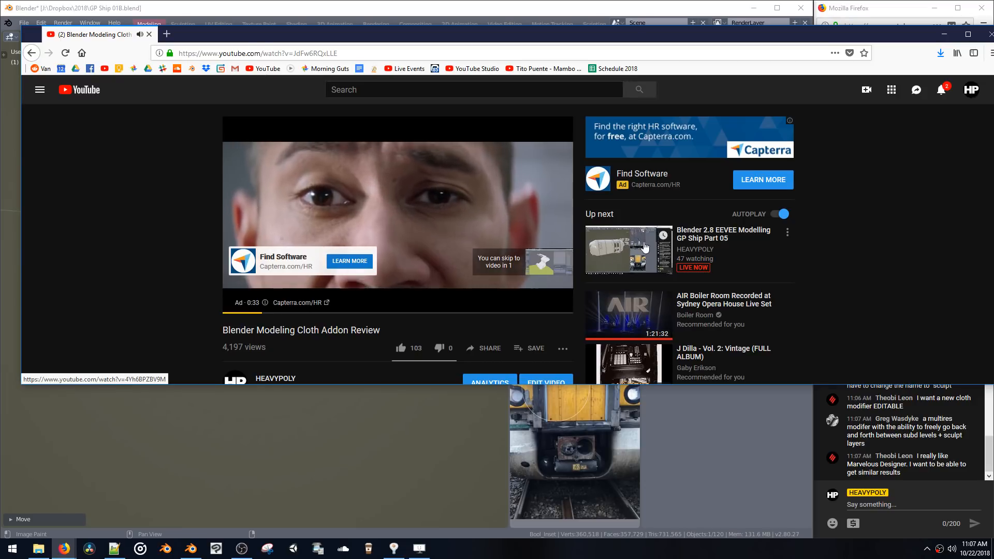
left_click(505, 262)
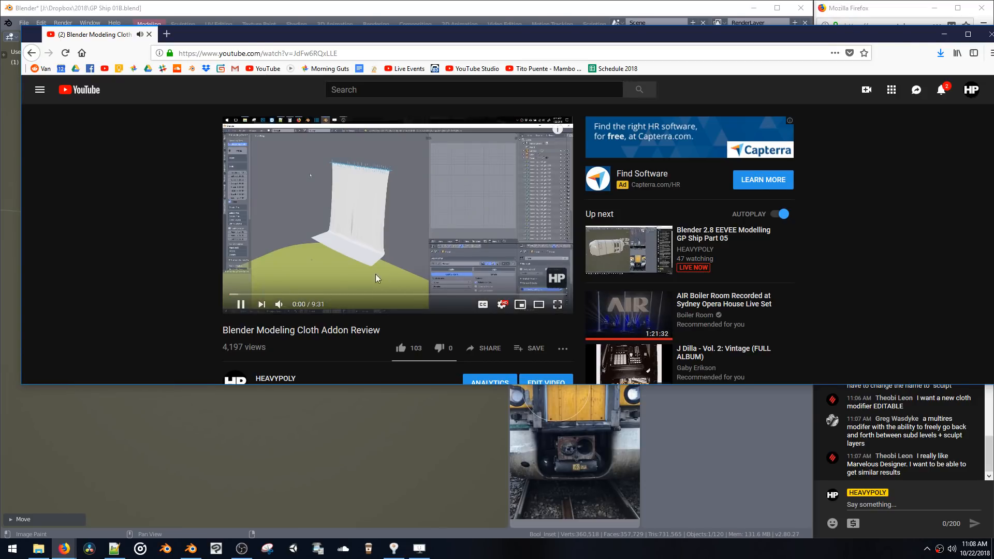
Mute the cloth addon review, jump ahead in the curtain demonstration and bring up the description with the GitHub link
left_click(280, 304)
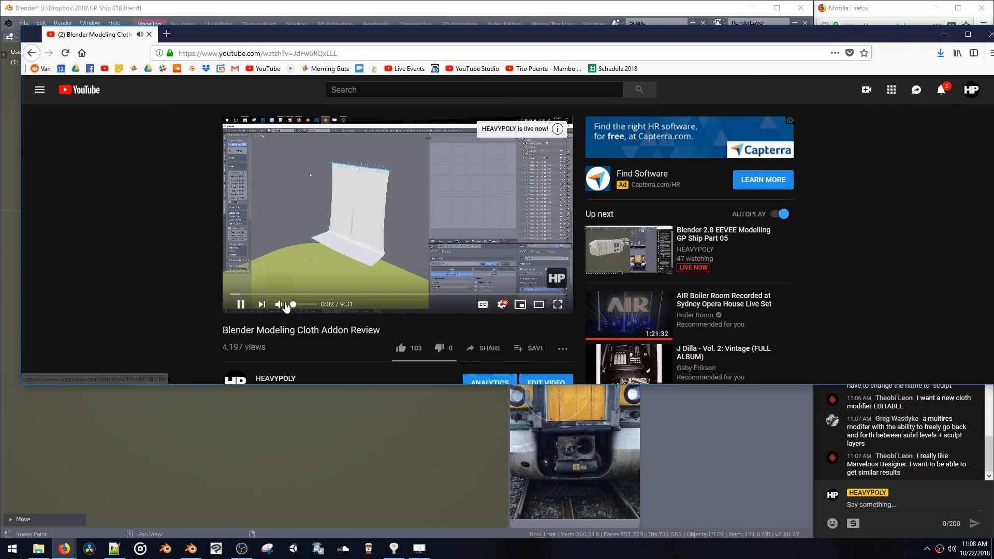
left_click(237, 296)
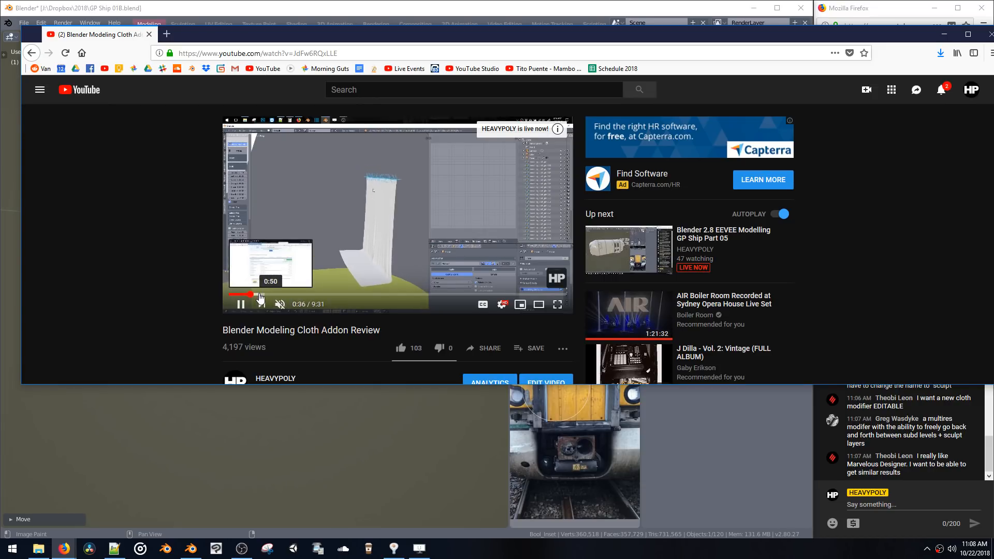
left_click(263, 295)
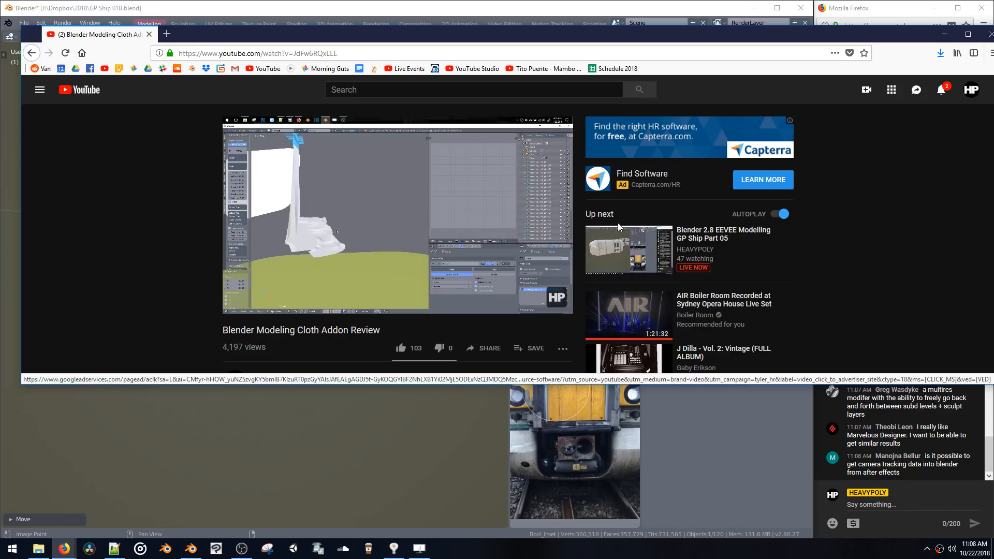
mouse_move(550, 208)
scroll(508, 206, "down", 3)
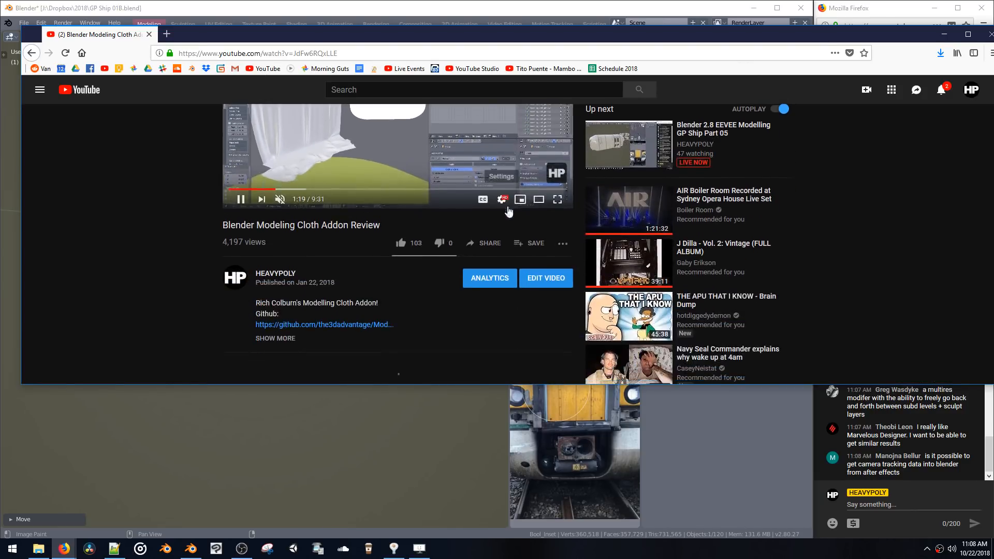
Close the addon review video's window and widen the reference image areas beside the modifier settings
left_click(989, 36)
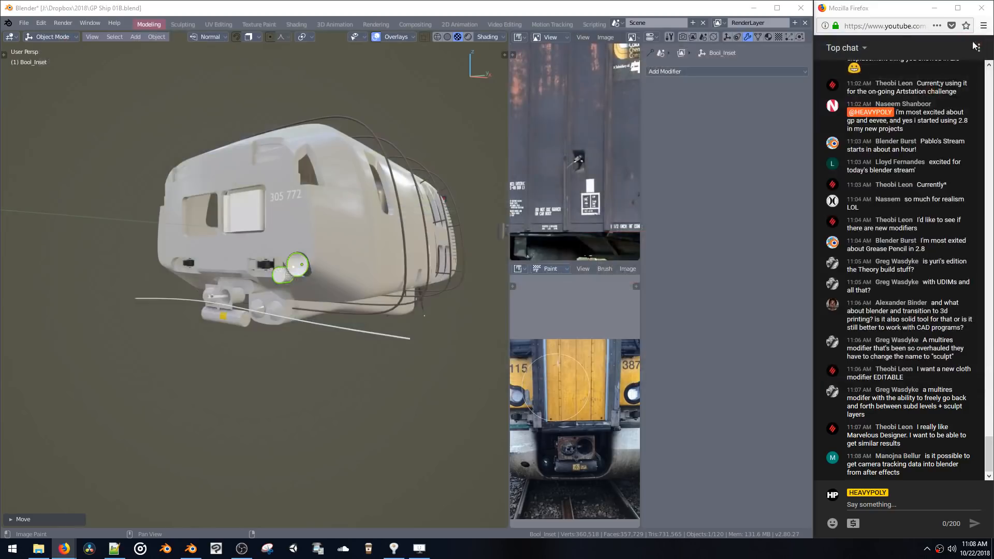
middle_click_drag(391, 274, 394, 301)
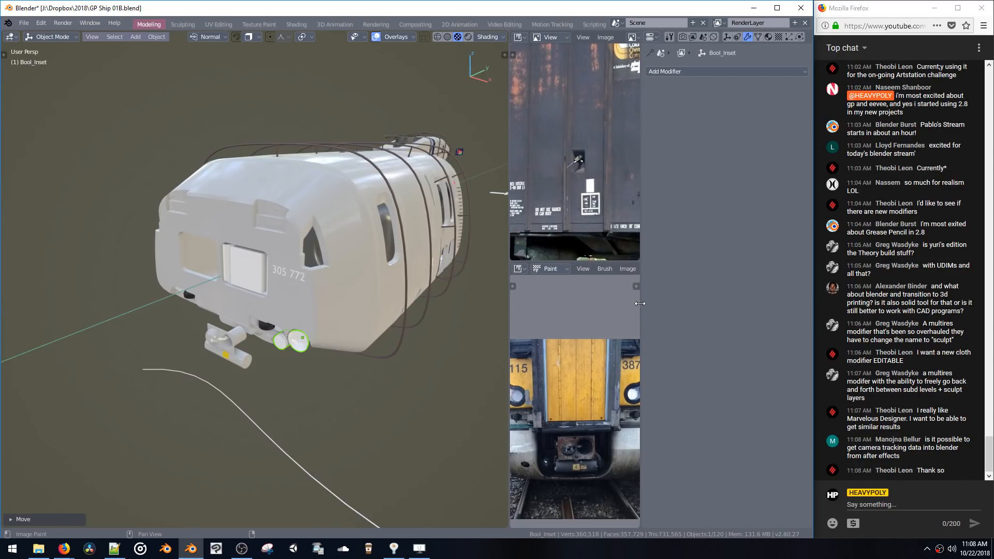
left_click_drag(640, 303, 650, 304)
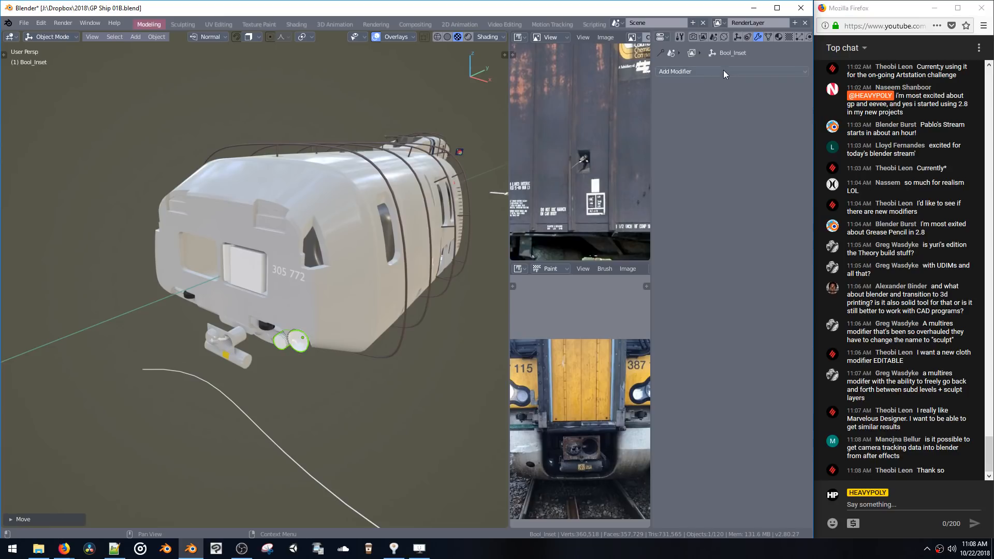
Try a Multiresolution modifier and a Subdivision Surface modifier on the headlight object, removing each one again
left_click(723, 71)
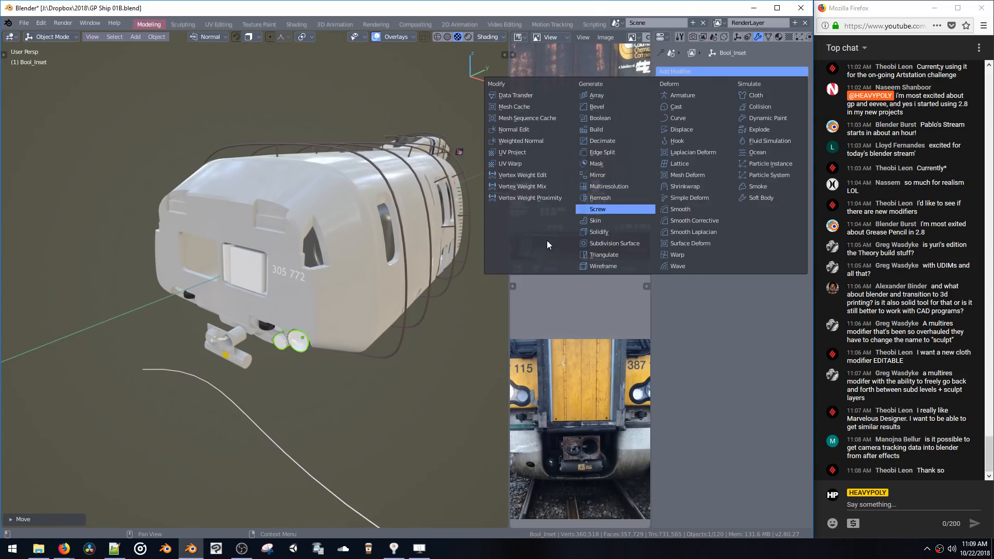
left_click(599, 187)
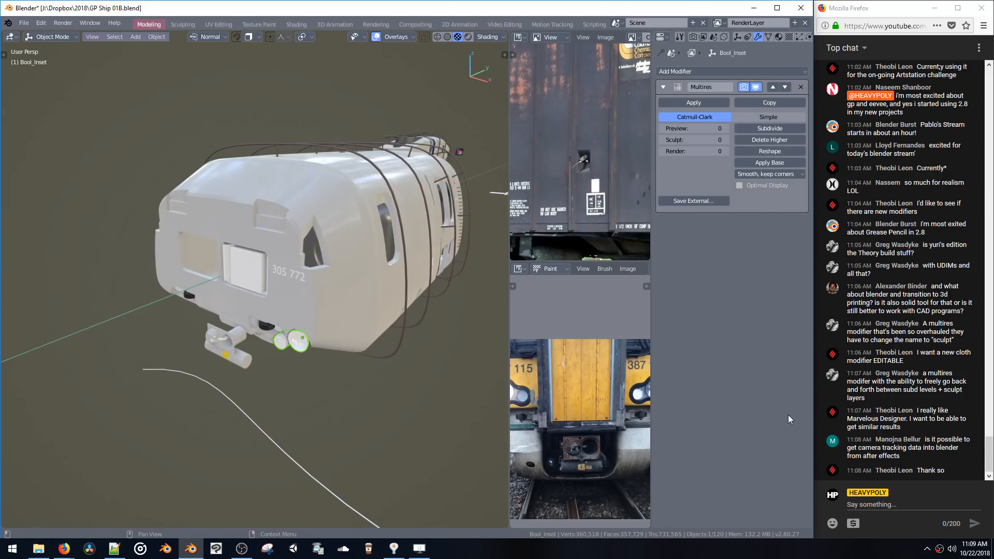
left_click(802, 87)
left_click(791, 71)
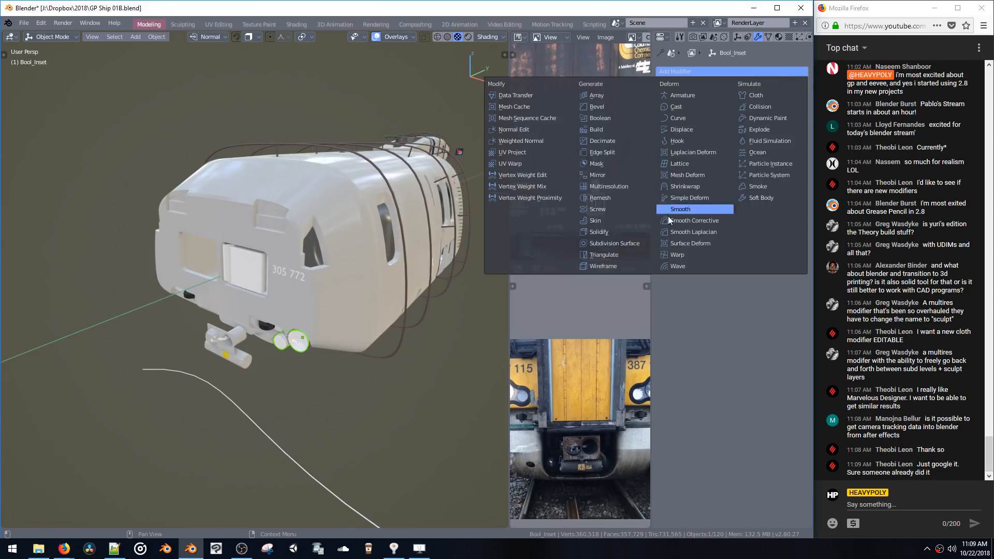
left_click(645, 242)
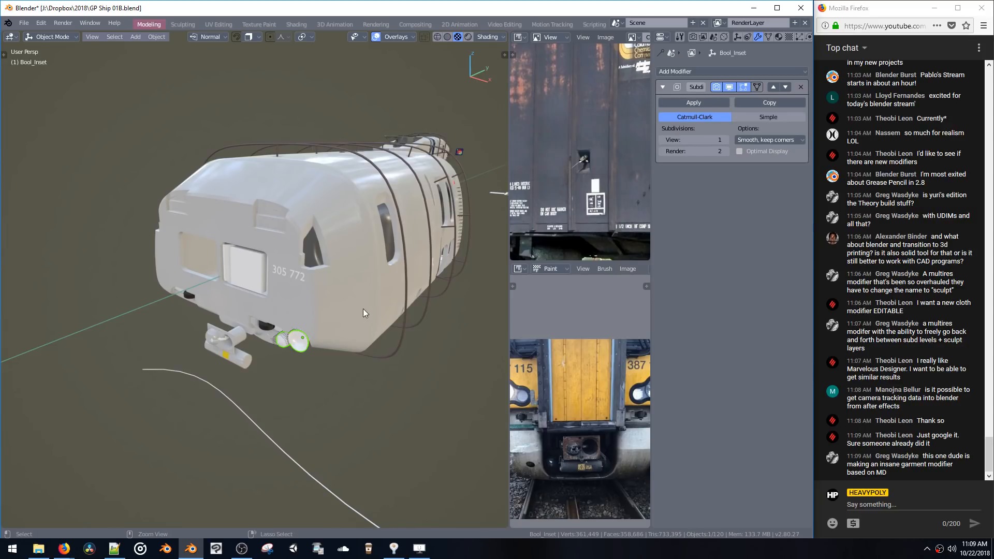
key("ctrl+z")
Select the linked faces of the coupler's lower cylinder in Edit Mode and try to add a Bevel modifier to the mesh
middle_click_drag(316, 350, 300, 284)
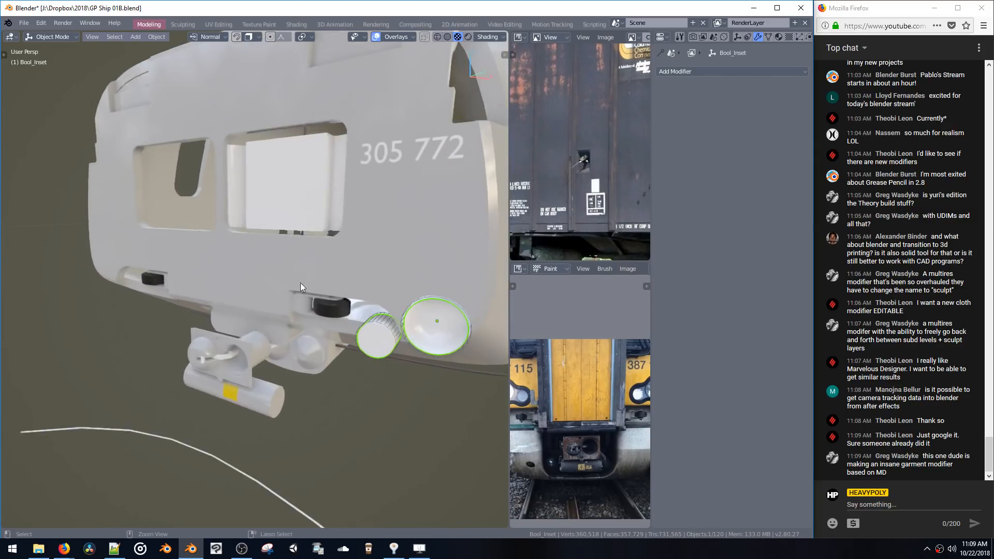
left_click(270, 393)
middle_click_drag(267, 393, 398, 264)
key("Tab")
left_click(382, 306)
key("ctrl+l")
middle_click(381, 307, "ctrl")
middle_click_drag(326, 290, 370, 304)
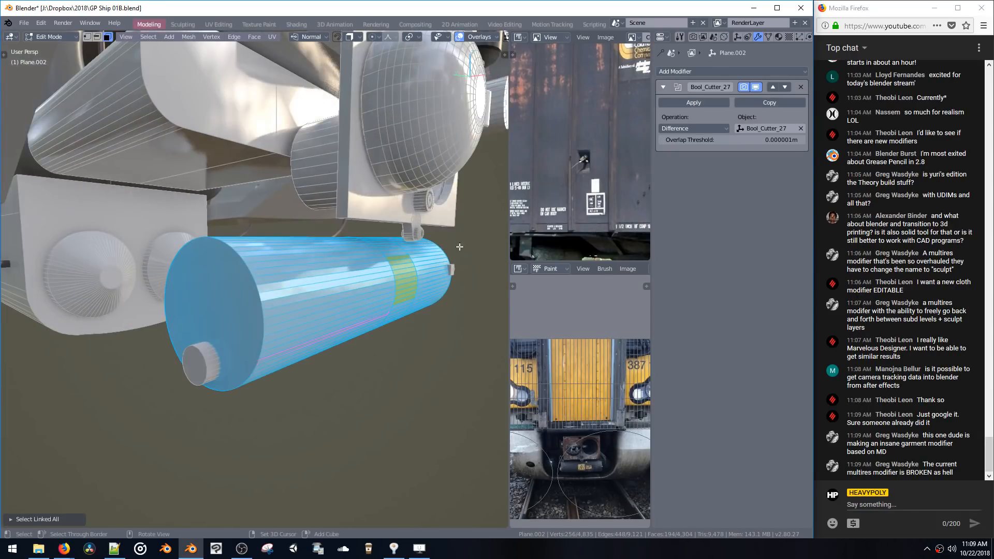
left_click(745, 71)
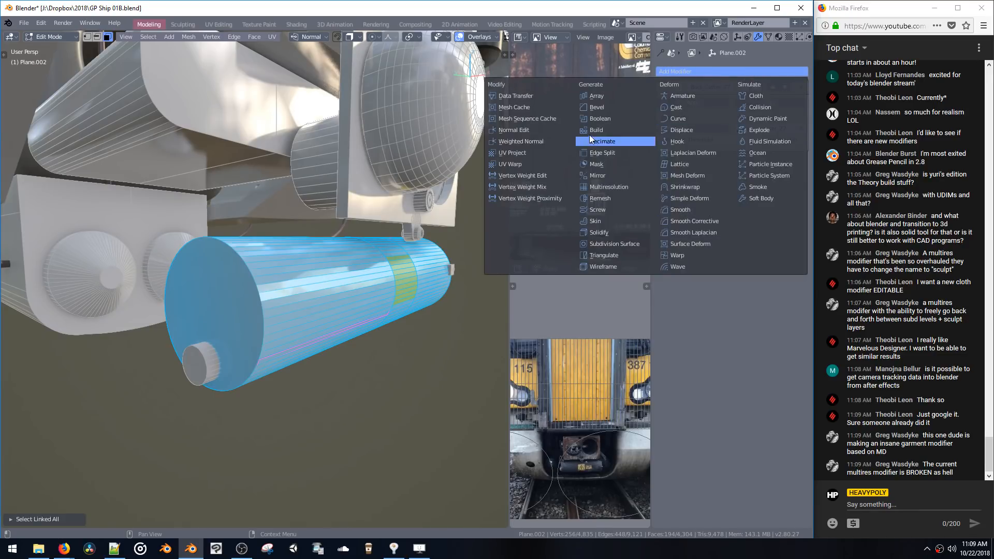
left_click(594, 109)
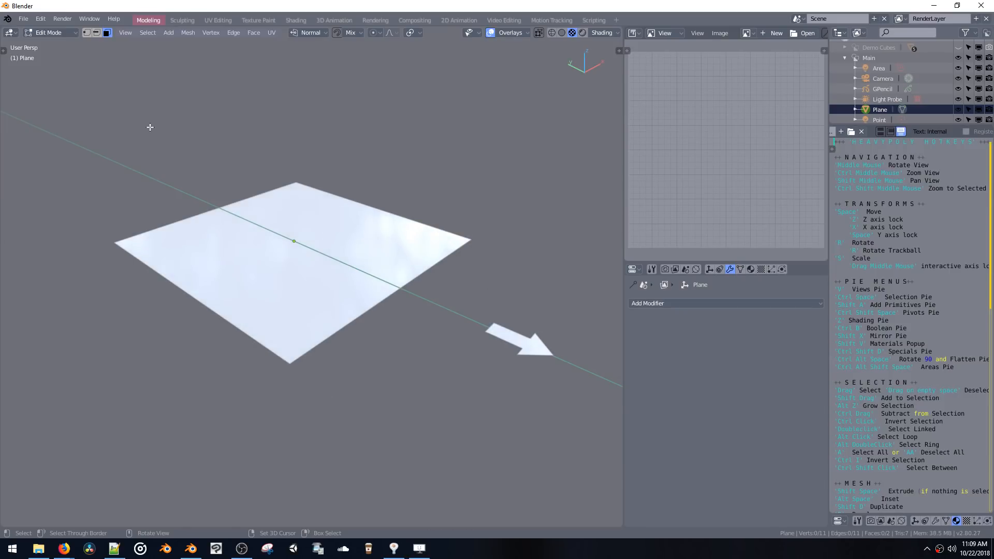
key("ctrl+s")
left_click(151, 129)
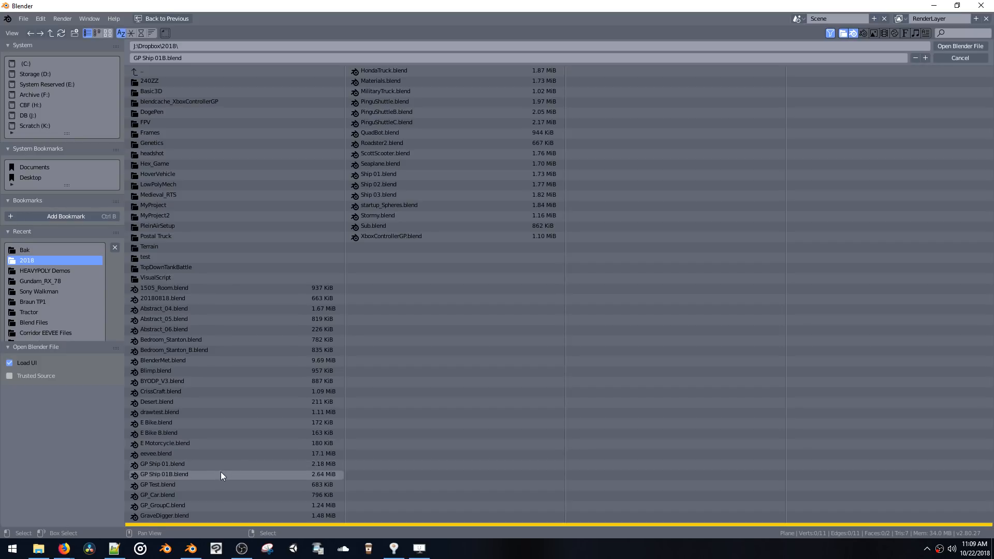
key("Escape")
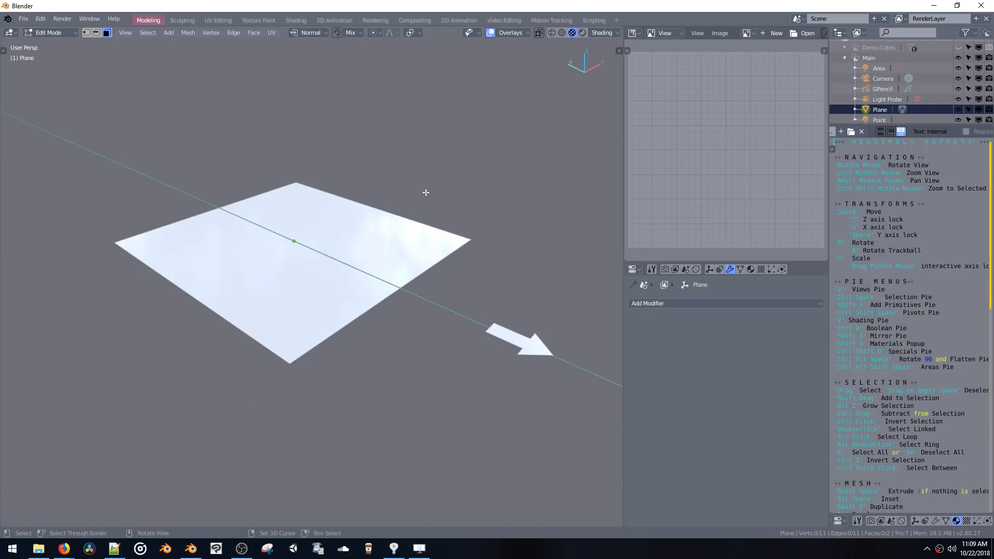
Add a Bevel modifier to the starter plane and try to select its face in Edit Mode
left_click(710, 304)
left_click(648, 340)
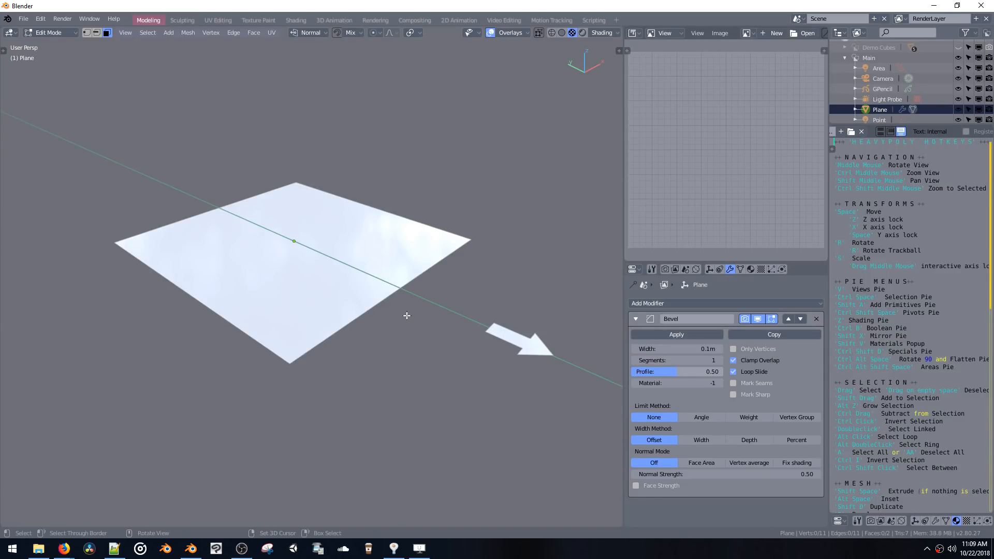
left_click(362, 280)
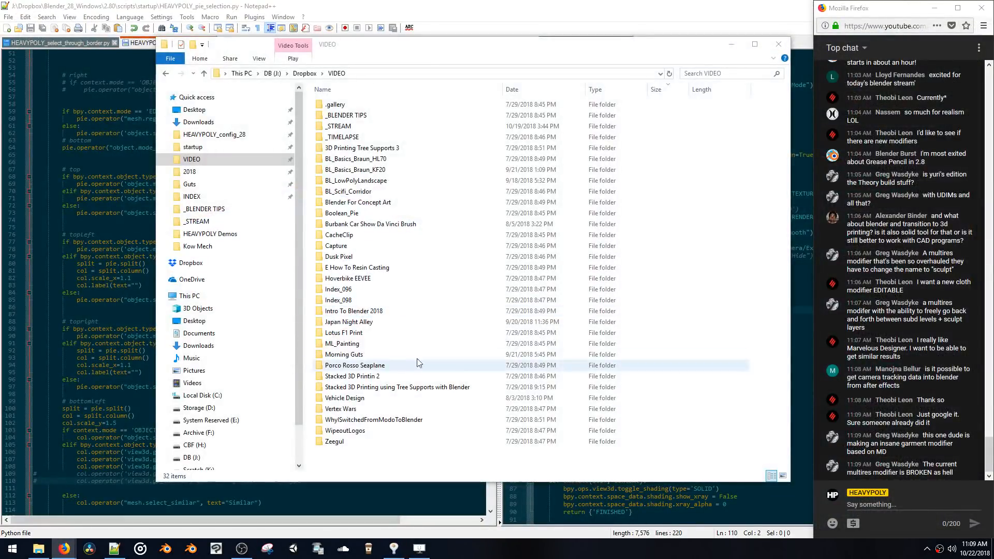
Restart Blender and extrude the starter plane's face upward into a box
left_click(193, 551)
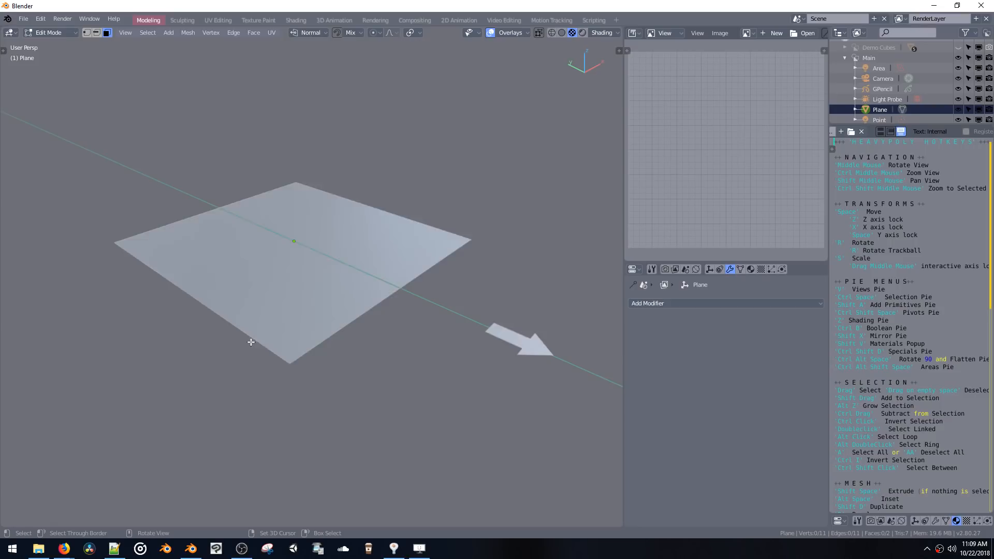
left_click(252, 342)
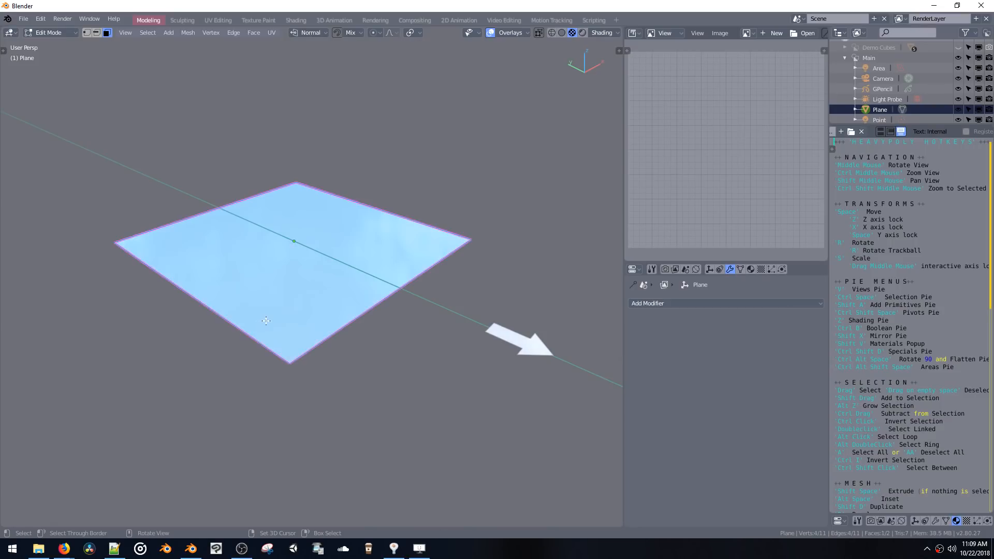
key("shift+space")
left_click(271, 397)
middle_click_drag(337, 264, 336, 364, "shift")
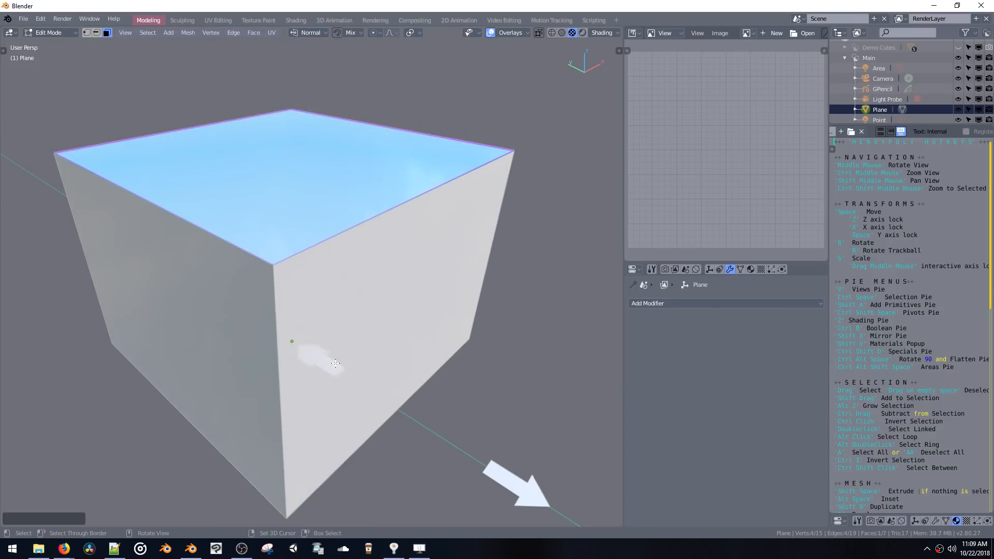
Delete the extruded starter object in Object Mode and add a cube mesh
left_click(439, 419)
middle_click_drag(404, 404, 409, 363)
key("ctrl+space")
left_click(413, 440)
key("x")
key("shift+a")
mouse_move(318, 336)
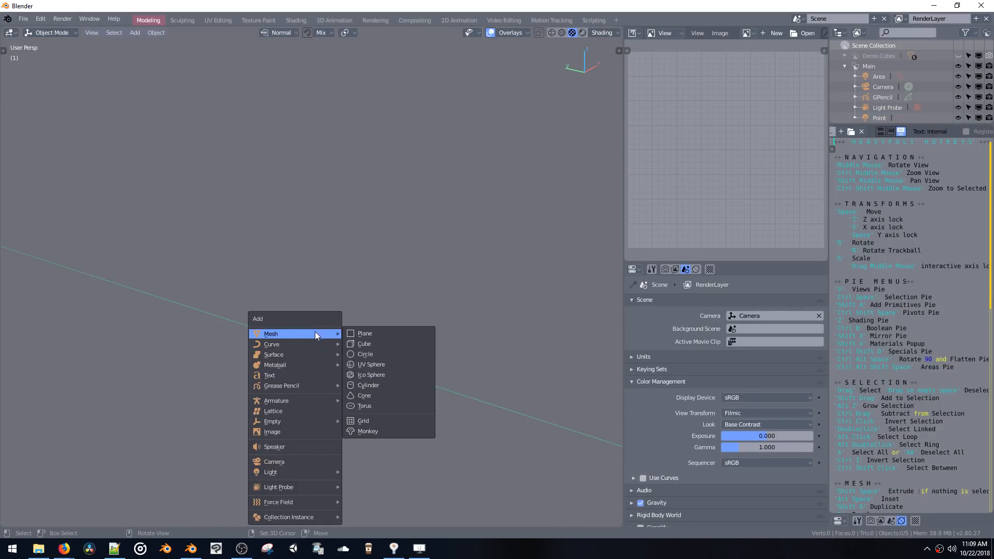
left_click(364, 344)
scroll(355, 329, "up", 3)
scroll(357, 330, "down", 4)
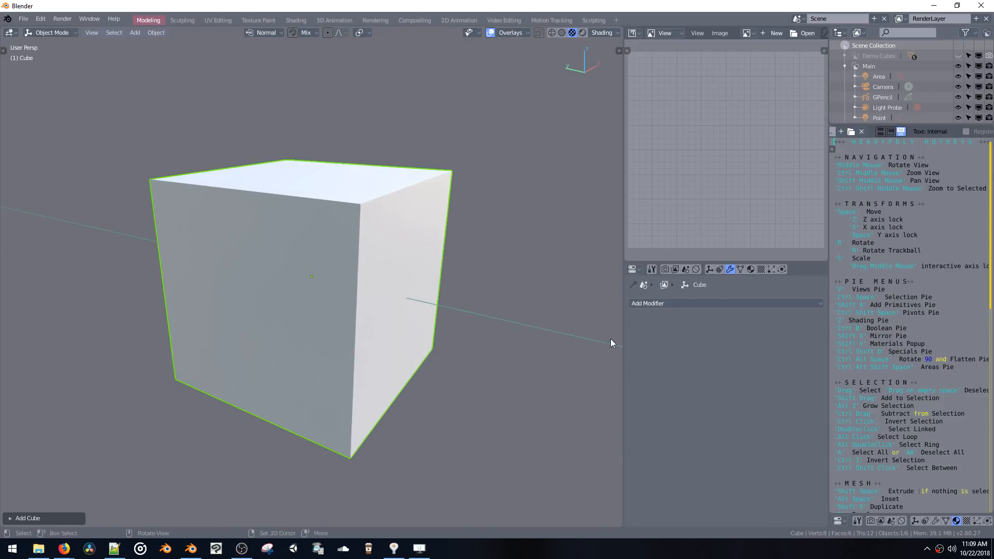
Add a Bevel modifier to the cube and try to switch the cube to Edit Mode
left_click(669, 303)
left_click(630, 340)
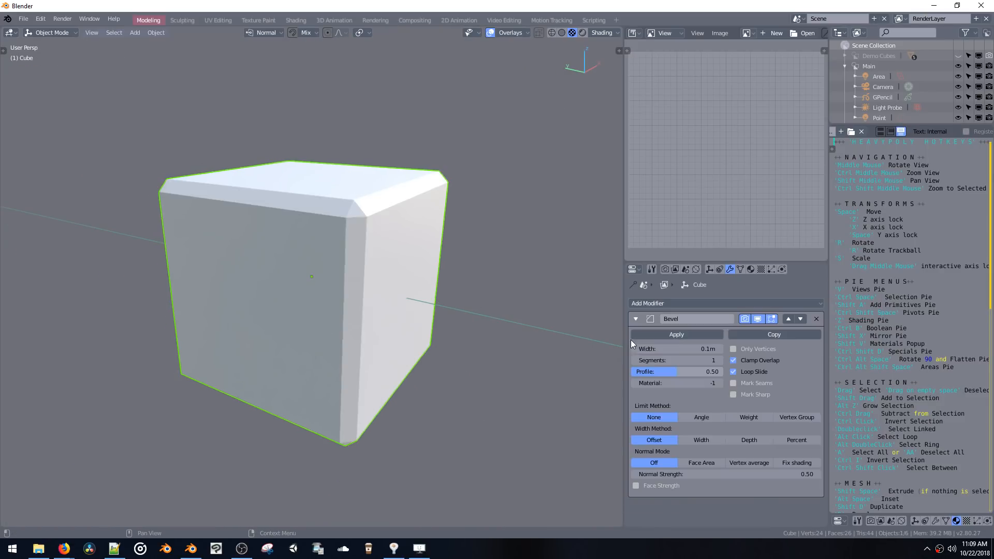
middle_click_drag(607, 344, 462, 309)
key("ctrl+space")
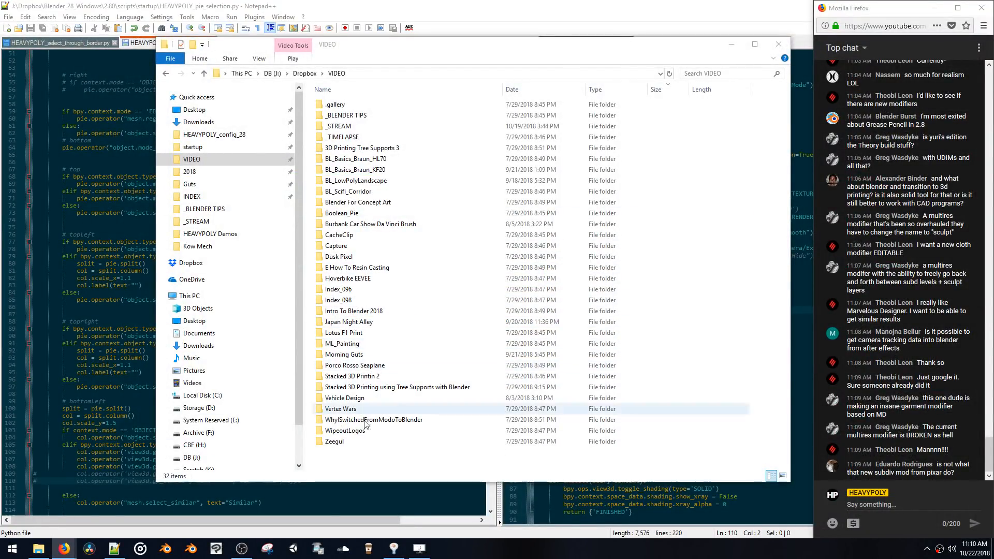
Restart Blender and replace the starter plane and its arrow with a cube mesh
left_click(190, 553)
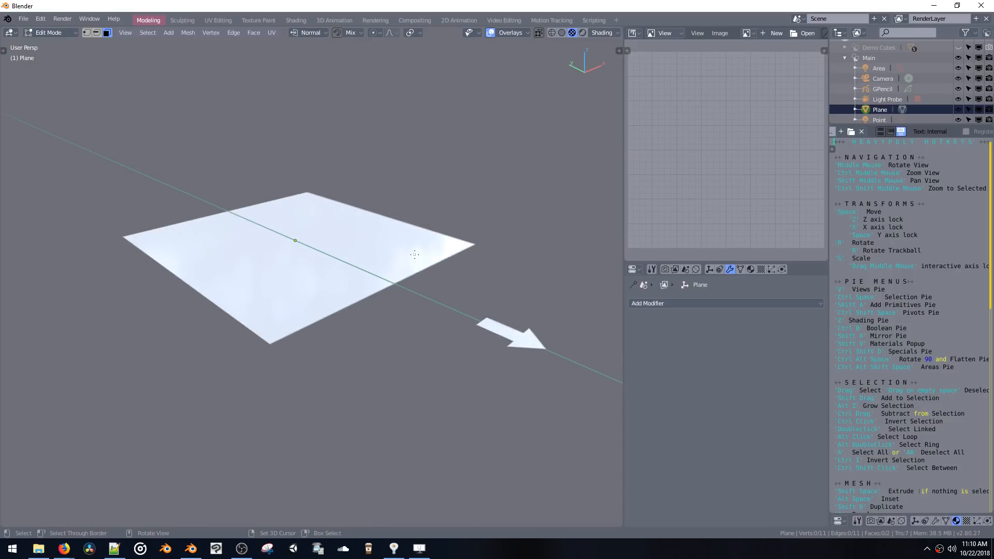
left_click(510, 333)
key("x")
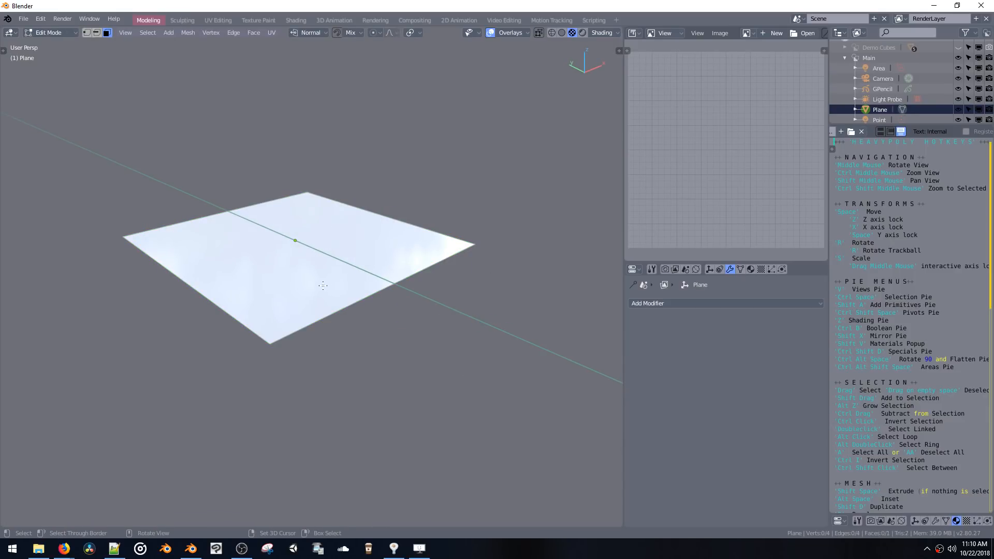
left_click(318, 280)
key("ctrl+space")
key("x")
key("shift+a")
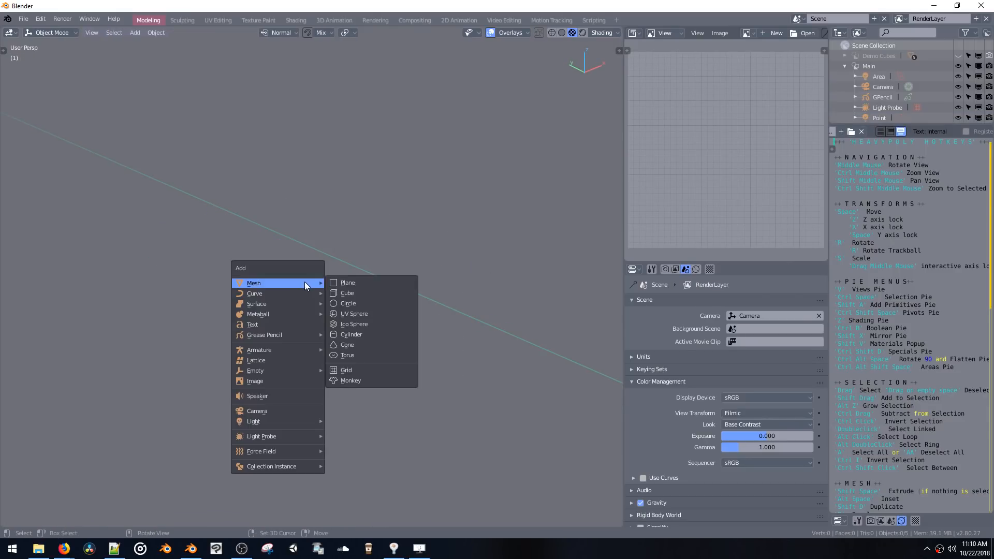
left_click(352, 293)
middle_click_drag(382, 303, 397, 293)
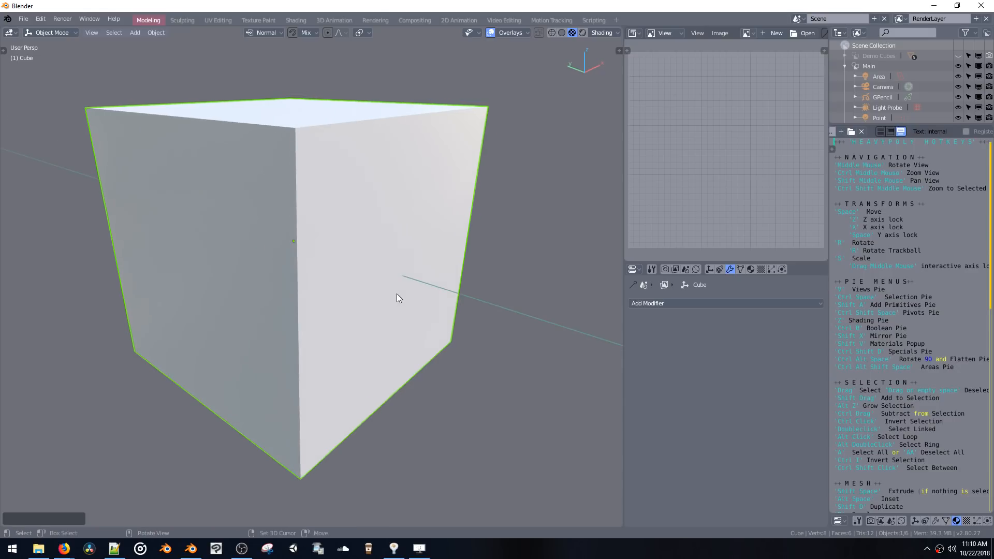
Add a Bevel modifier with a width of 0.4204 m to the cube and try to switch to vertex selection
left_click(691, 303)
left_click(630, 339)
middle_click_drag(539, 315, 402, 278)
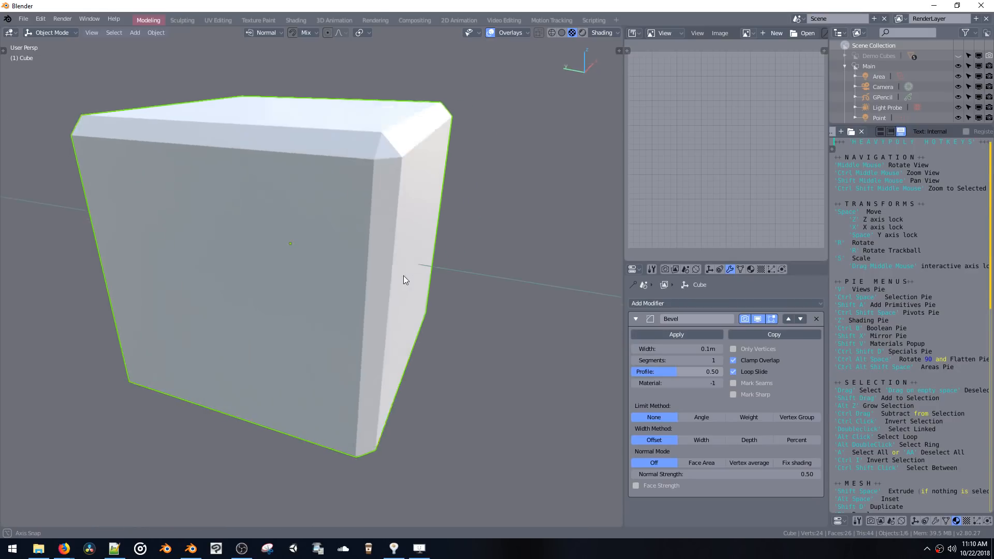
mouse_move(696, 349)
left_mouse_down()
mouse_move(730, 349)
mouse_move(716, 348)
left_mouse_up()
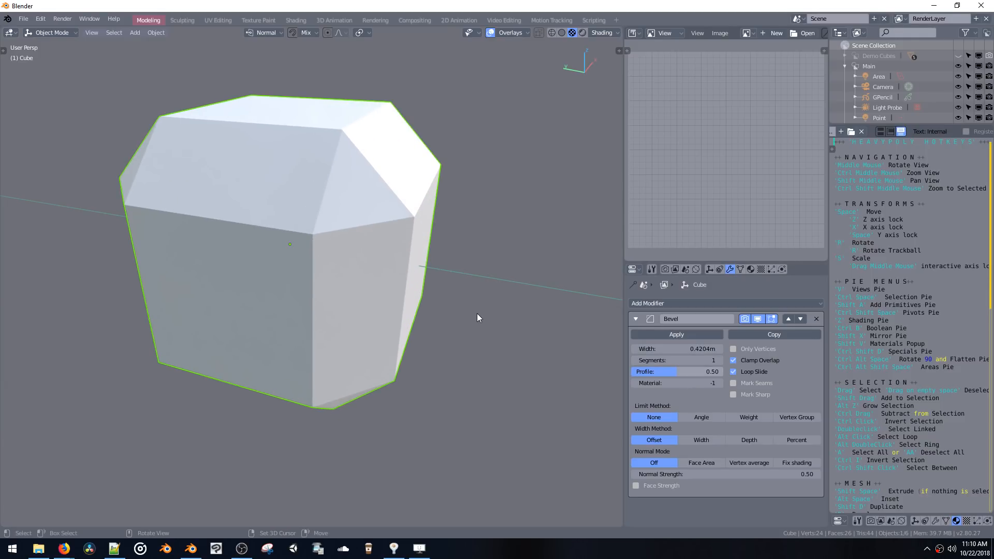
key("ctrl+space")
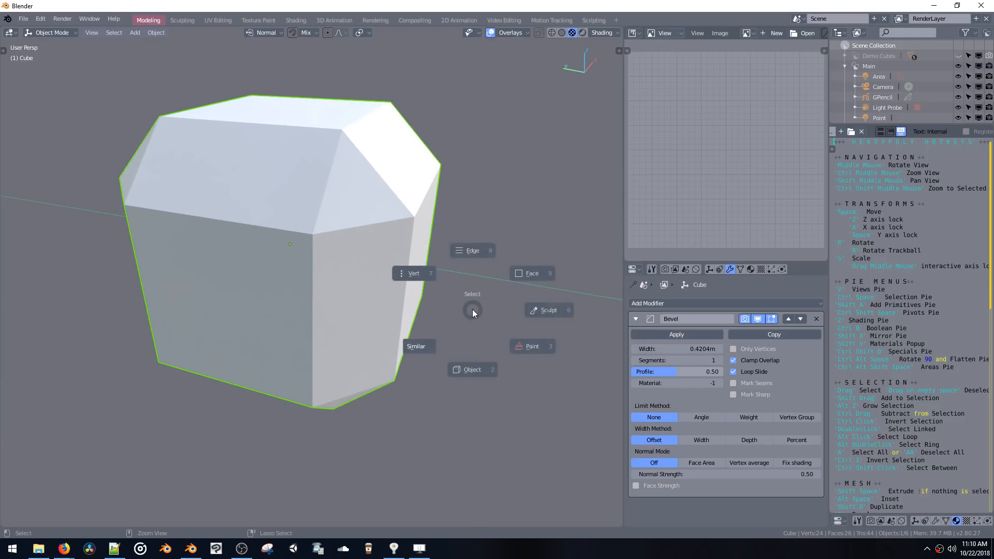
left_click(433, 271)
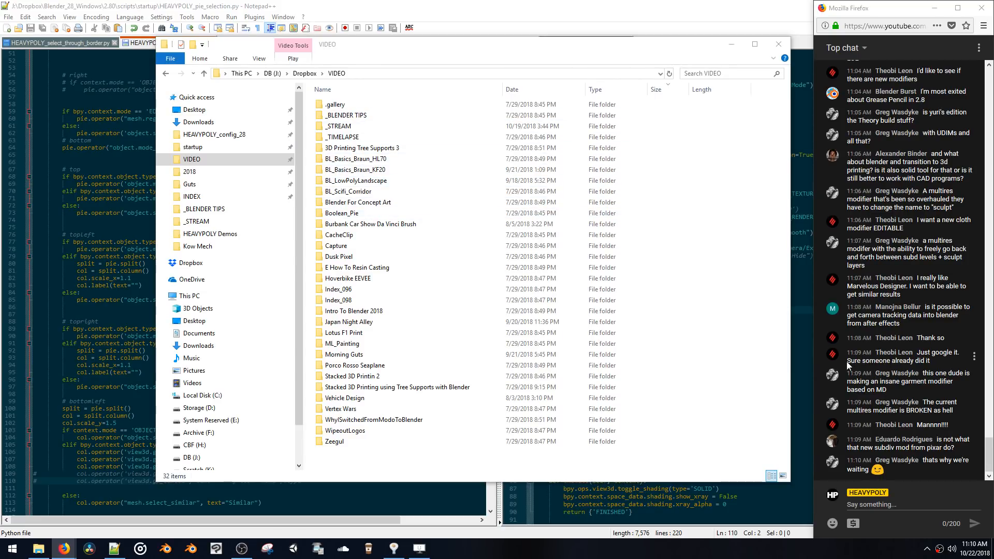
Read the live chat messages about the garment modifier, the multires modifier and the new subdivision modifier, highlighting each one
left_click_drag(848, 361, 927, 361)
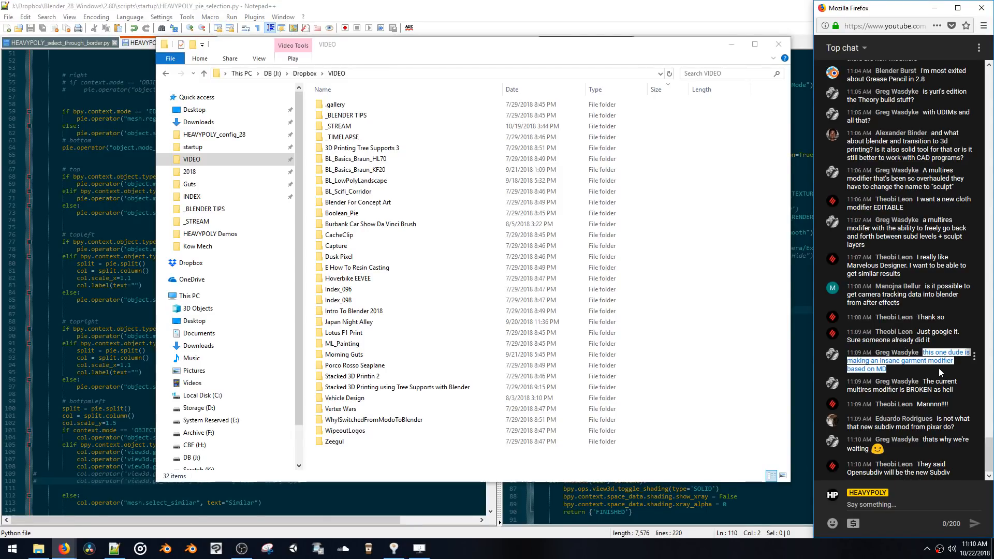
left_click(927, 382)
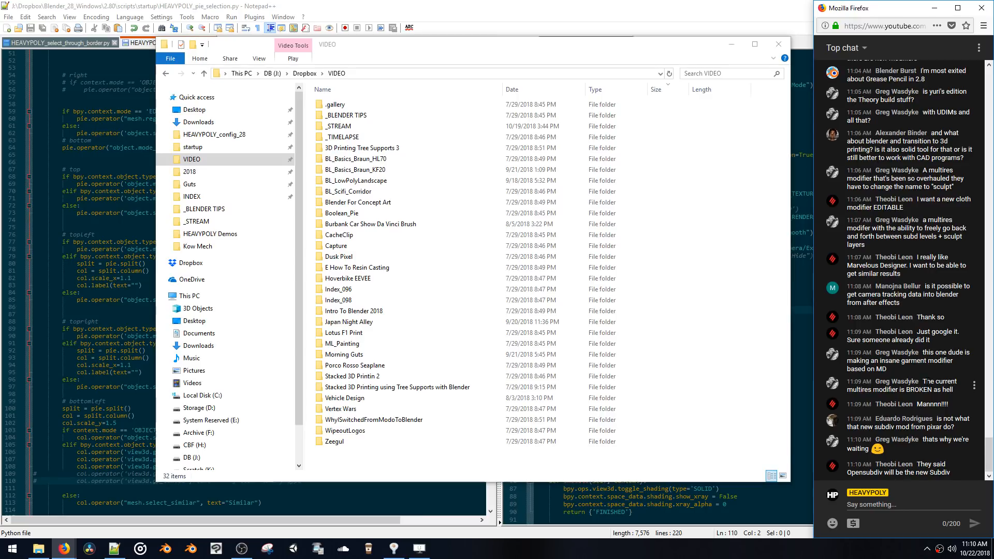
left_click_drag(927, 382, 936, 400)
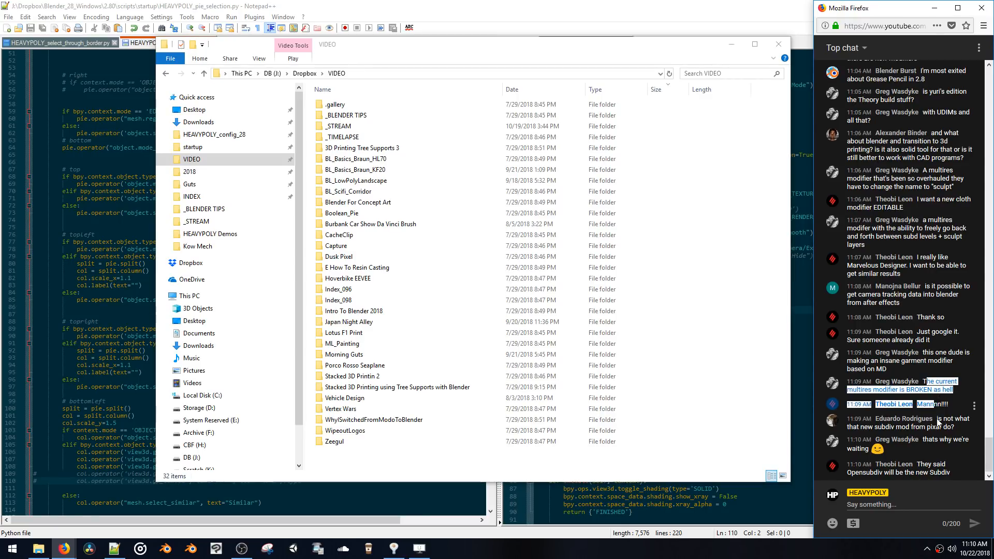
left_click(936, 421)
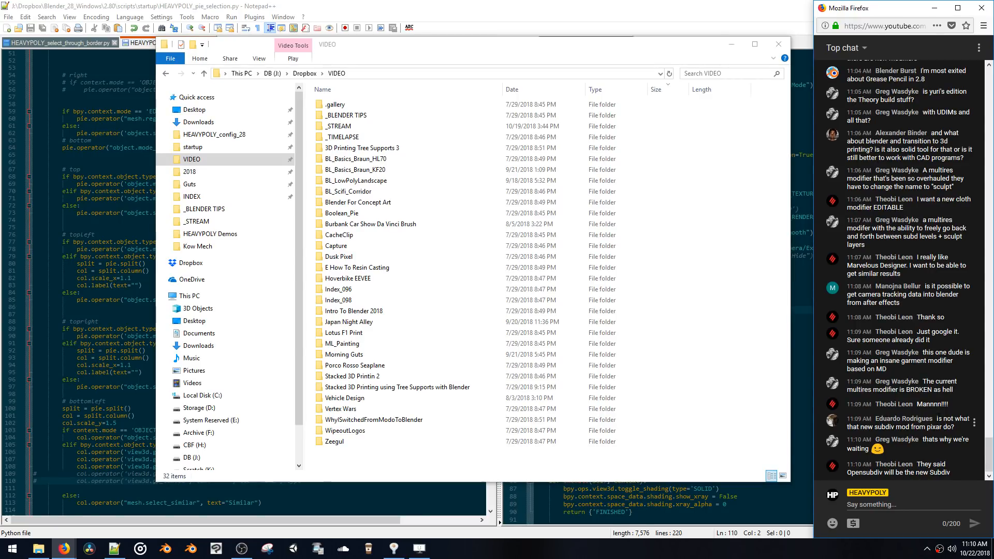
left_click_drag(937, 419, 943, 427)
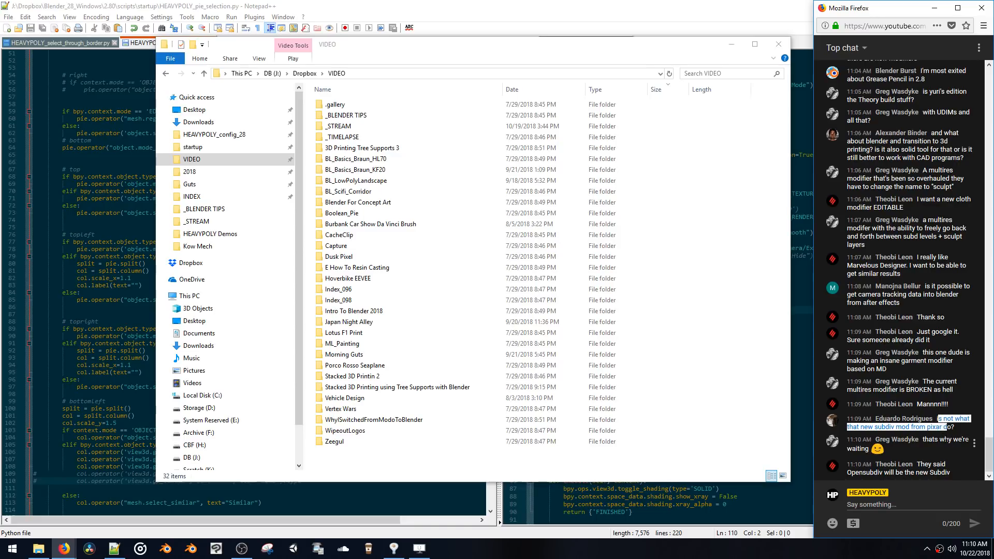
Review the recent live chat messages on subdivision and garments, and copy the phrase "insane garment modifier" from the chat
left_click(947, 440)
left_click_drag(921, 465, 943, 446)
left_click(952, 473)
left_click(940, 440)
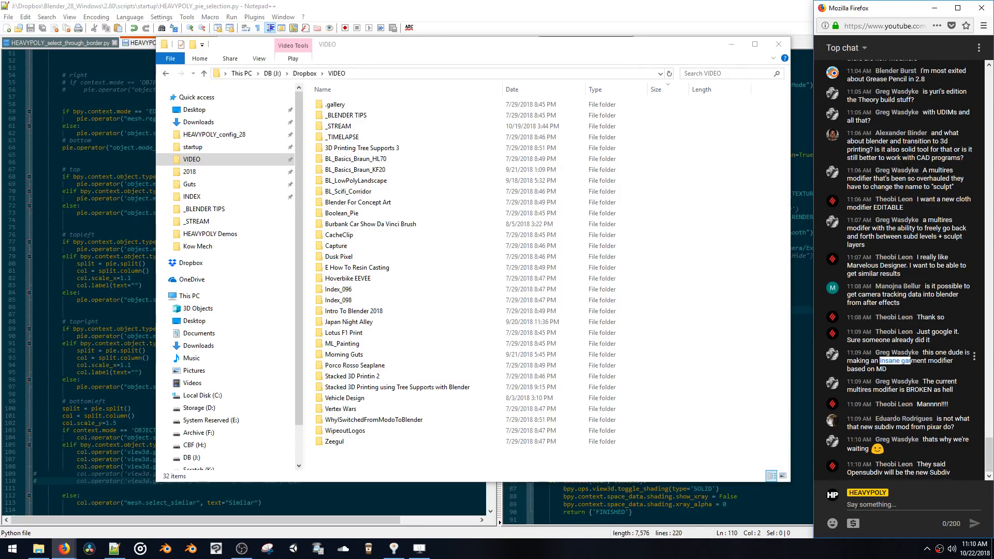
left_click_drag(911, 361, 965, 344)
key("ctrl+c")
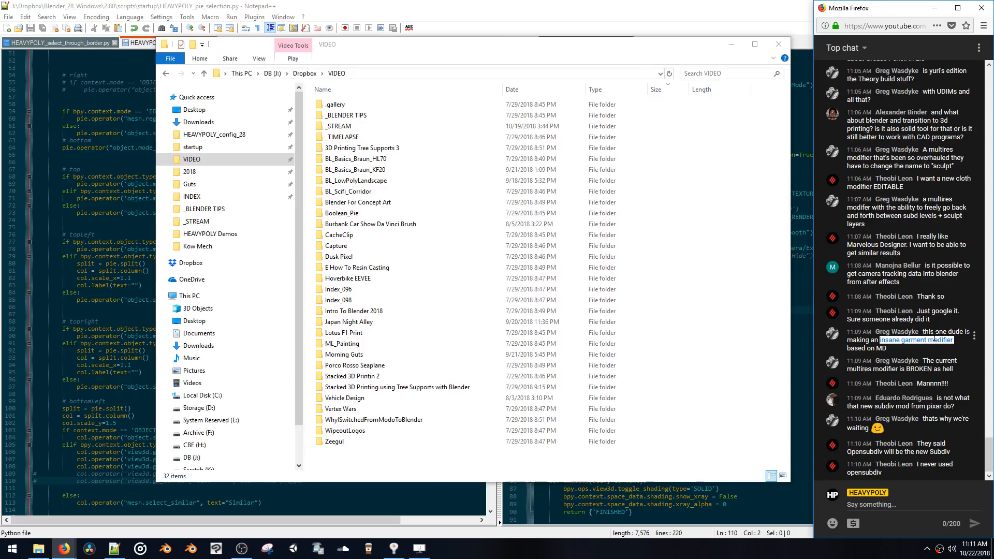
Search the web for "insane garment modifier" in a separate Firefox window and look over the results
left_click(64, 549)
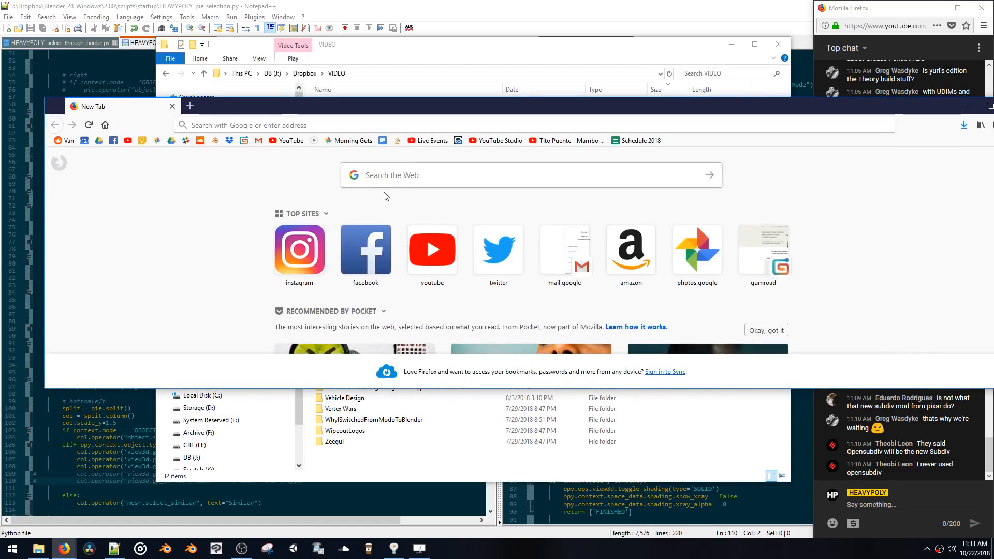
left_click(387, 179)
key("ctrl+v")
key("Return")
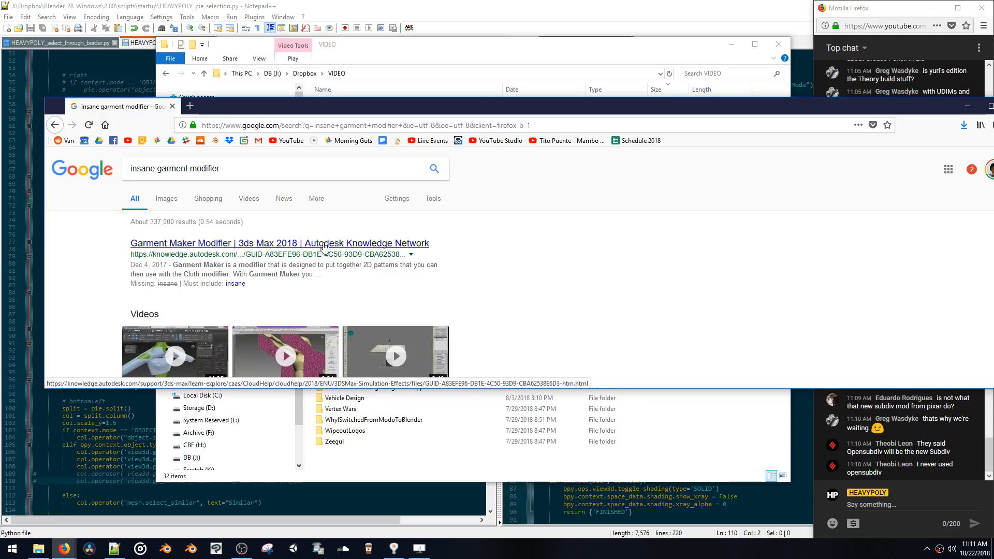
scroll(326, 255, "down", 3)
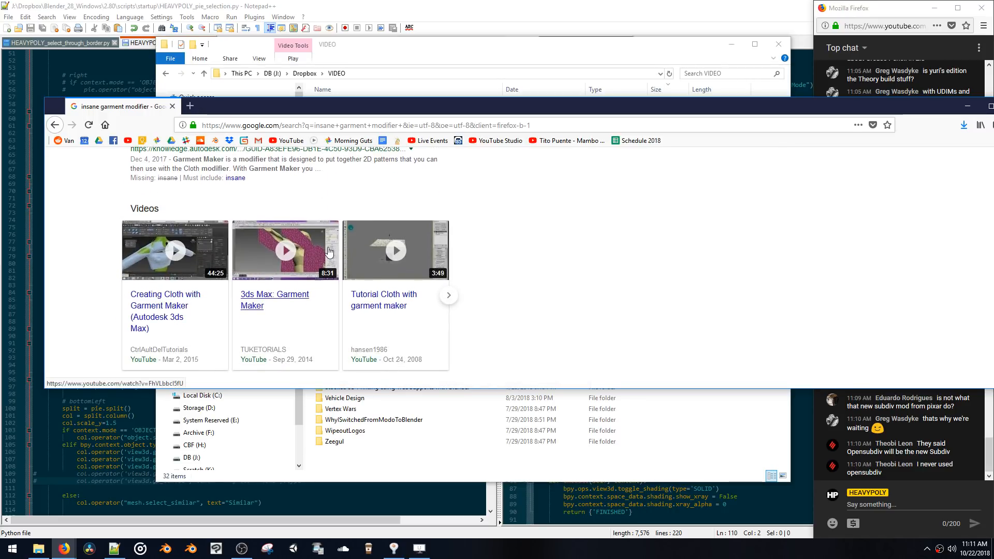
Refine the web search to "insane garment modifier blender" and open the Cloth Weaver 2.0 add-on tutorial video
scroll(336, 245, "up", 3)
left_click(288, 173)
type("blen")
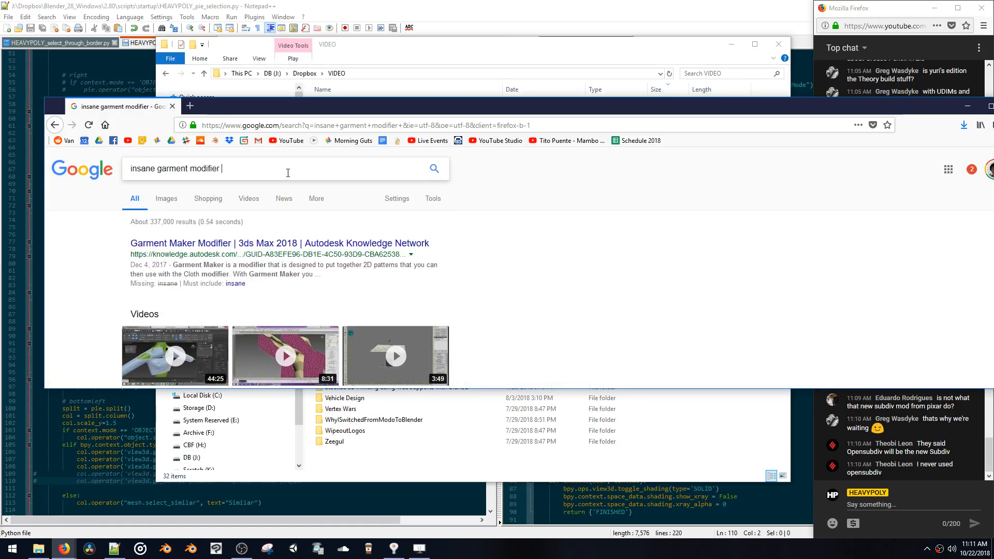
type("der")
key("Return")
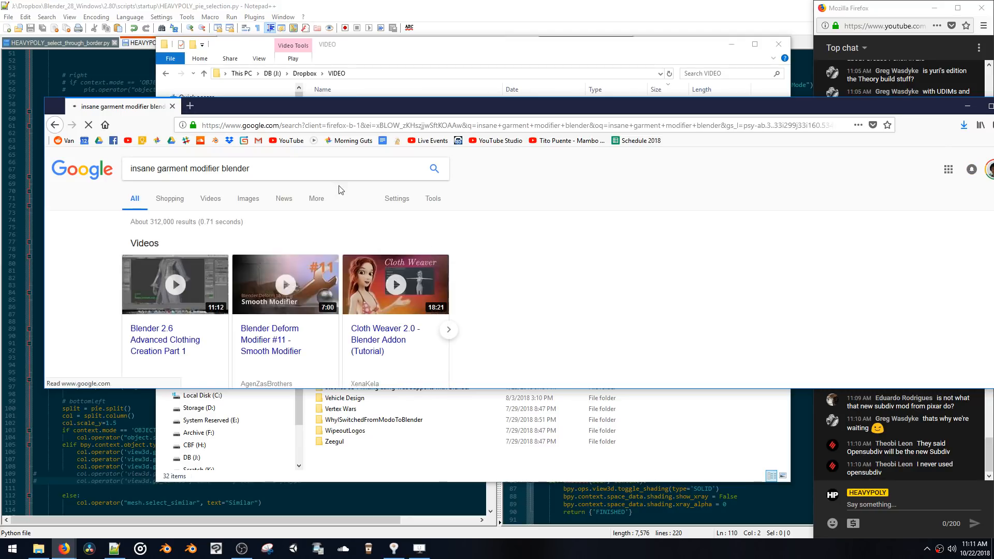
scroll(357, 218, "down", 1)
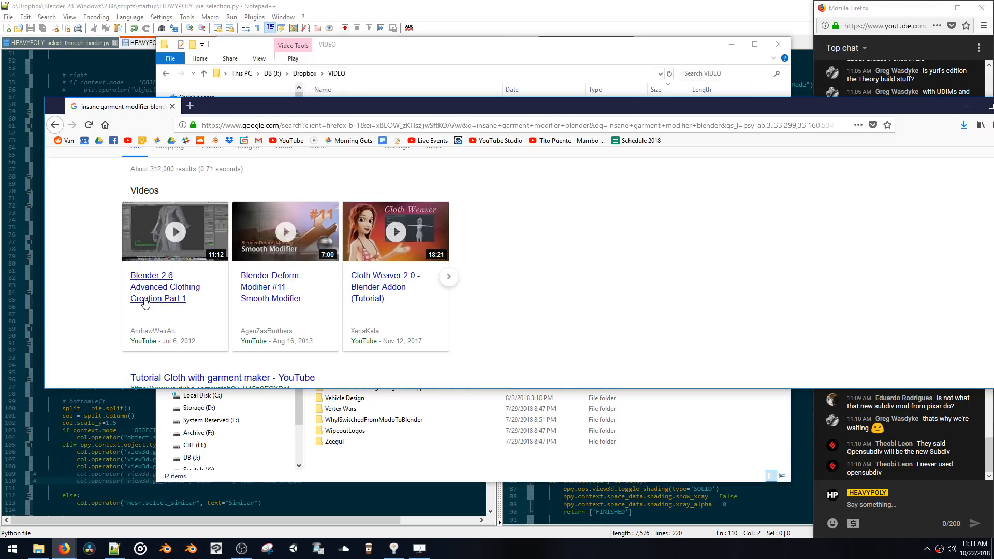
left_click(371, 284)
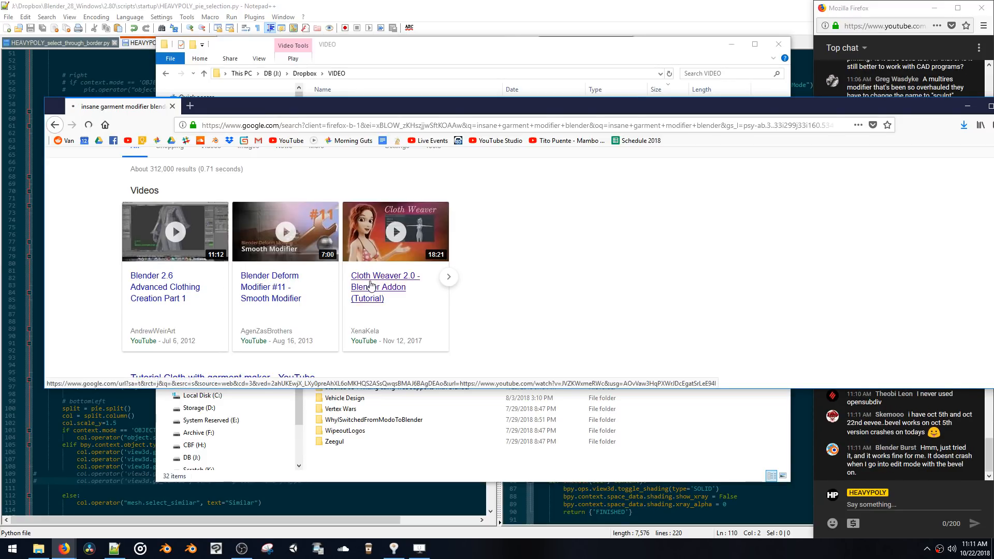
left_click_drag(532, 108, 509, 45)
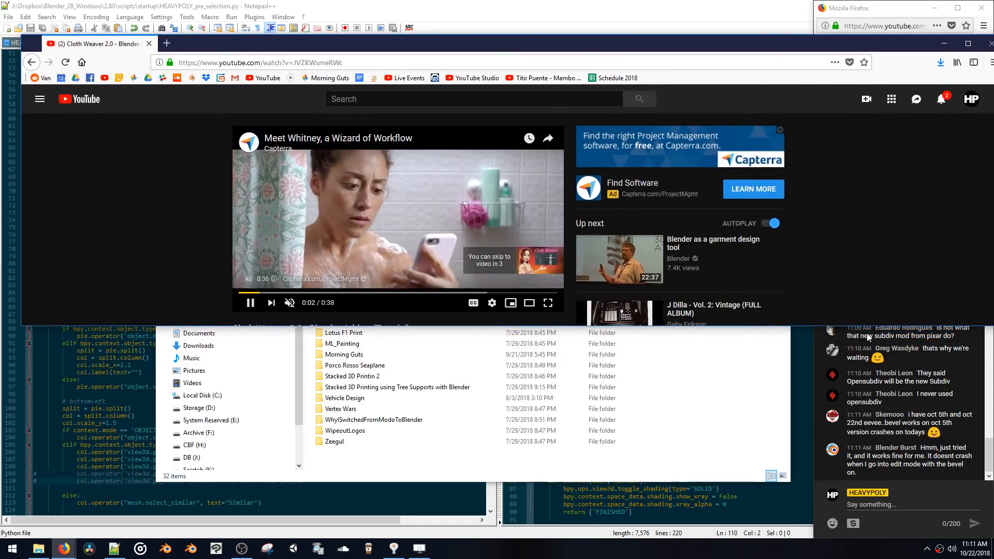
Read the chat message comparing Bevel in the Oct 5th and 22nd builds, highlighting part of it
left_click(870, 422)
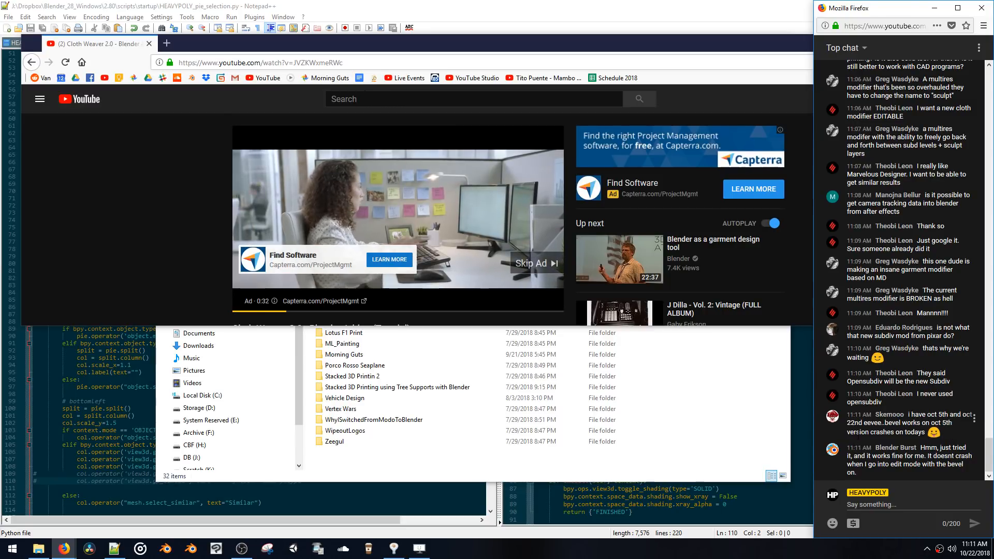
left_click_drag(855, 433, 916, 411)
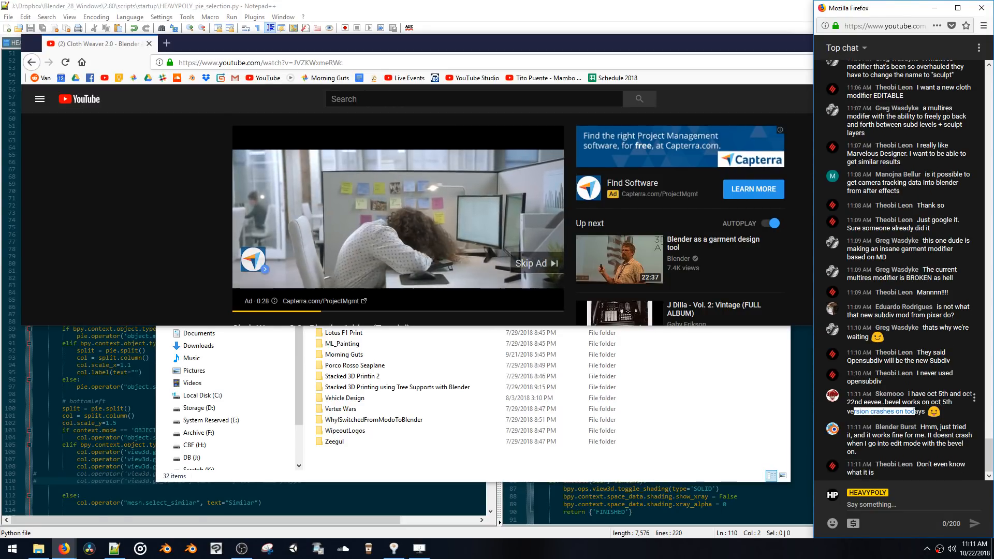
left_click(902, 418)
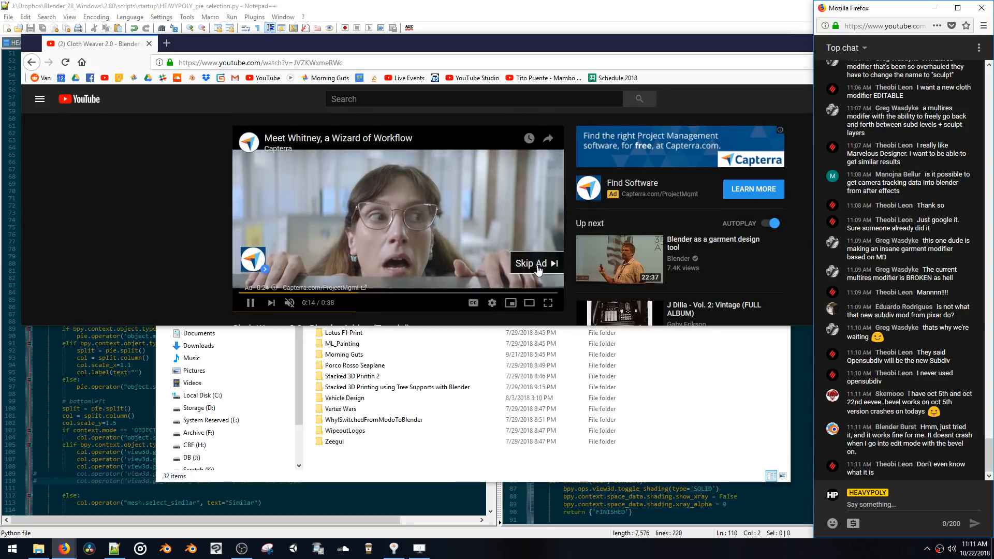
Skip the advertisement and look over the Cloth Weaver 2.0 tutorial's video page
left_click(538, 267)
scroll(441, 262, "down", 1)
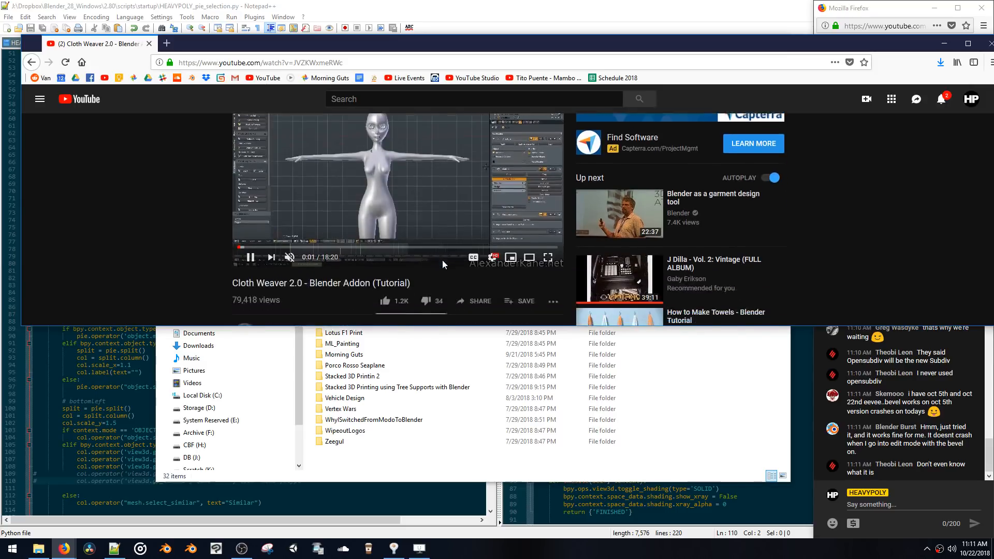
scroll(452, 255, "up", 1)
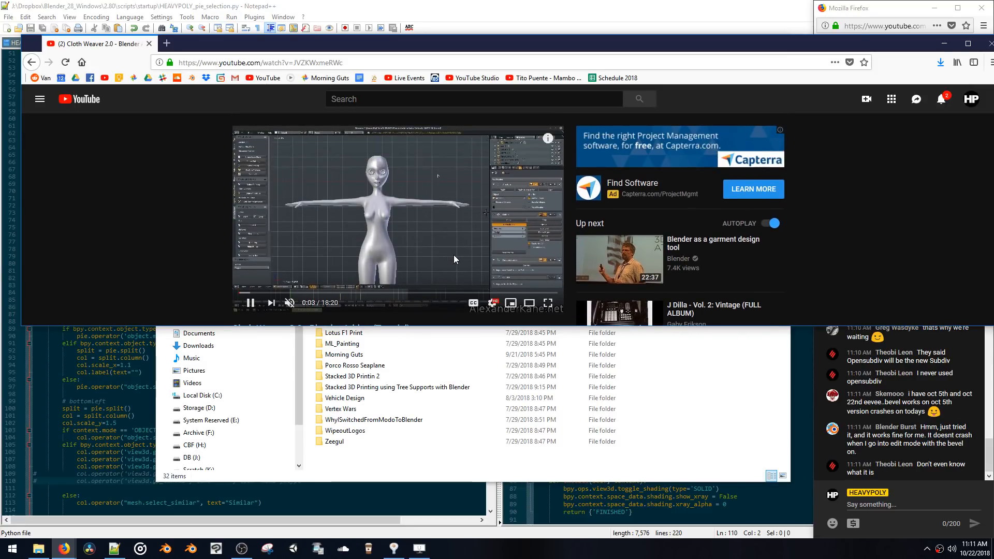
scroll(444, 231, "down", 1)
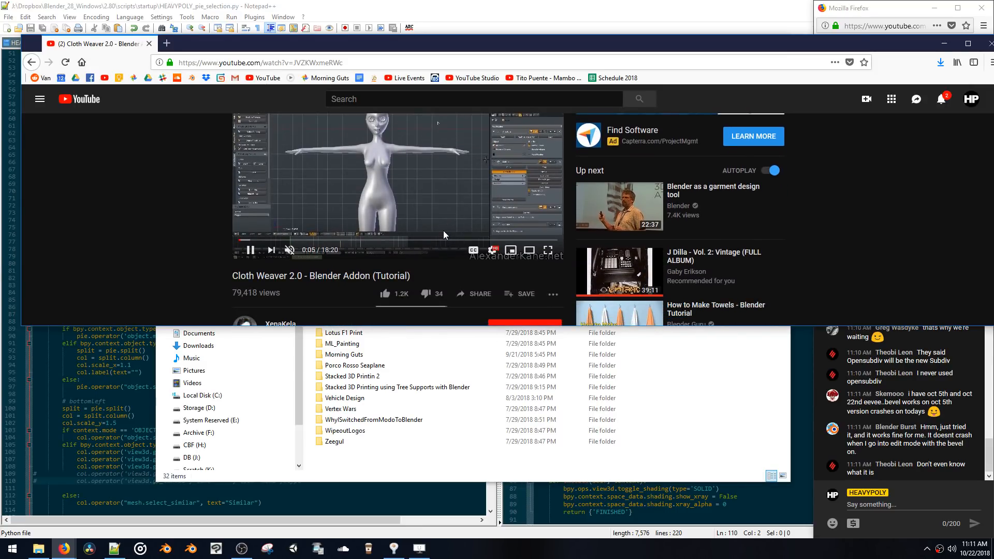
scroll(440, 226, "down", 2)
scroll(437, 219, "up", 3)
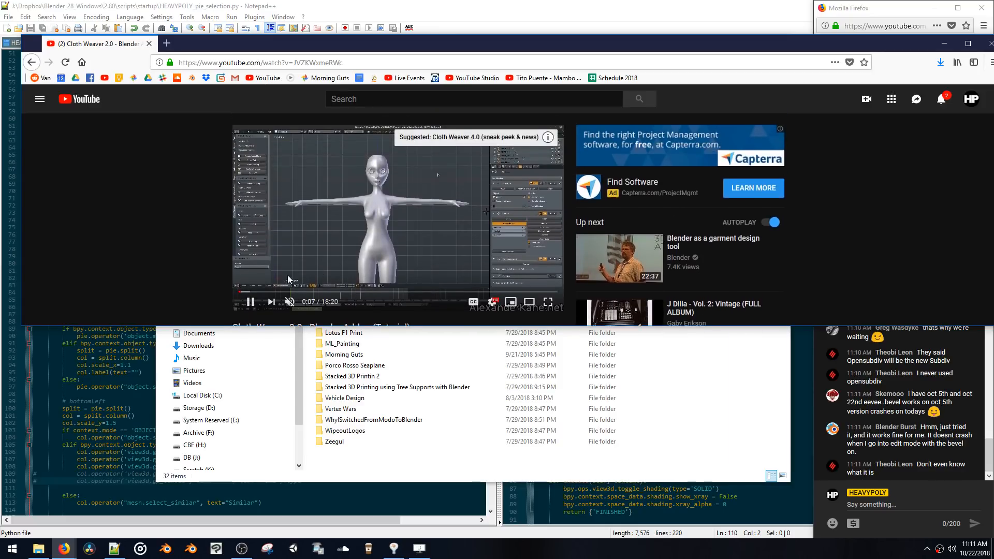
Skim the Cloth Weaver 2.0 tutorial from its early minutes to near the end, checking the video description along the way
left_click(252, 293)
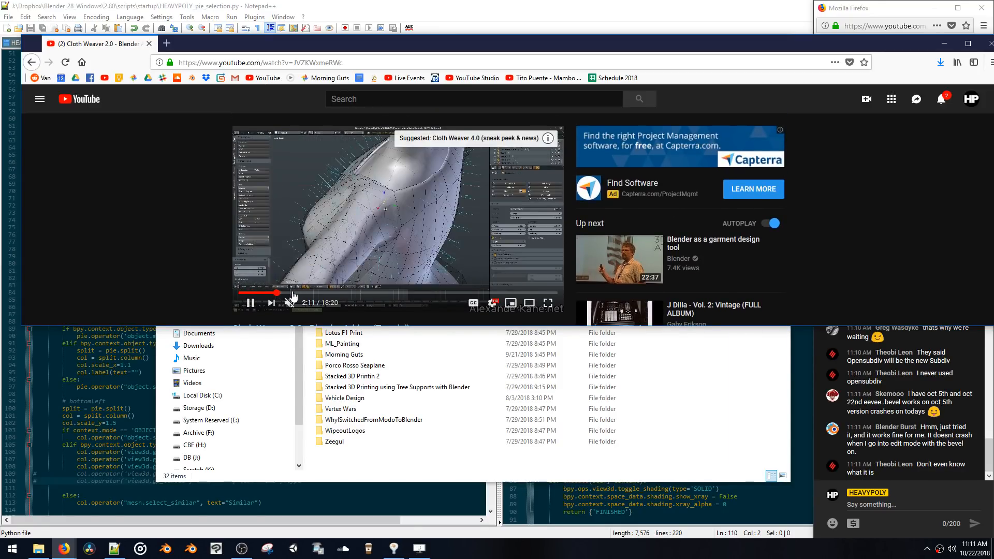
scroll(290, 295, "down", 2)
scroll(291, 294, "down", 3)
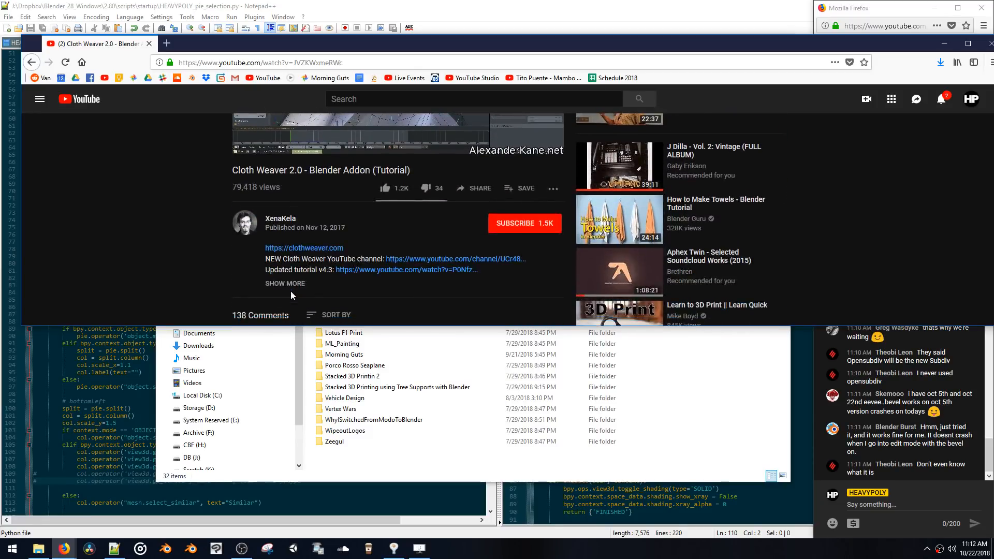
scroll(290, 296, "up", 5)
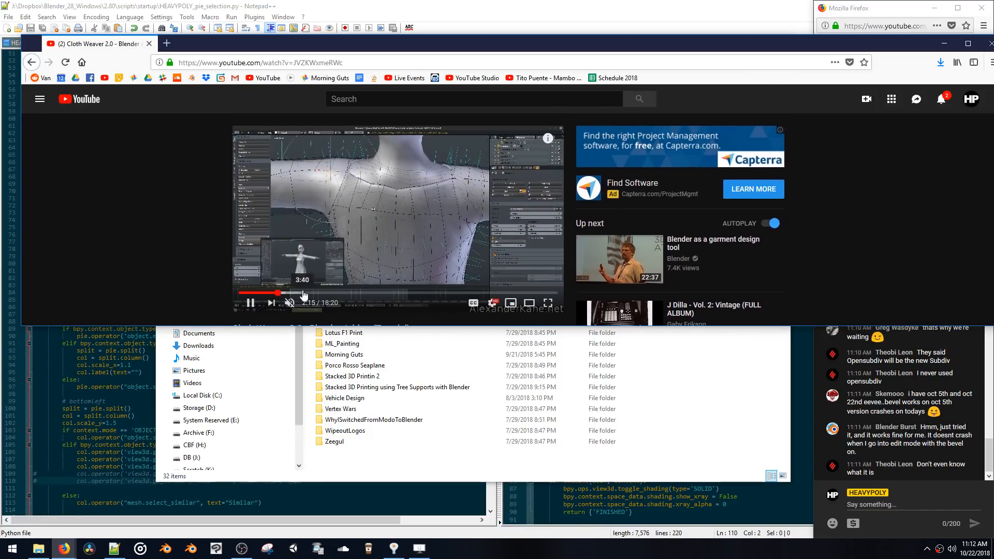
left_click(304, 293)
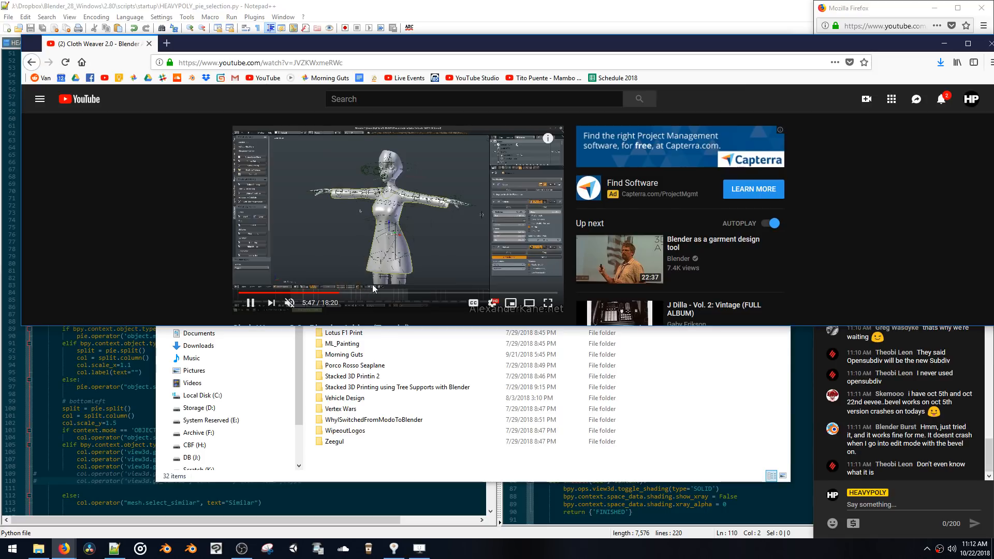
left_click(340, 293)
left_click(407, 294)
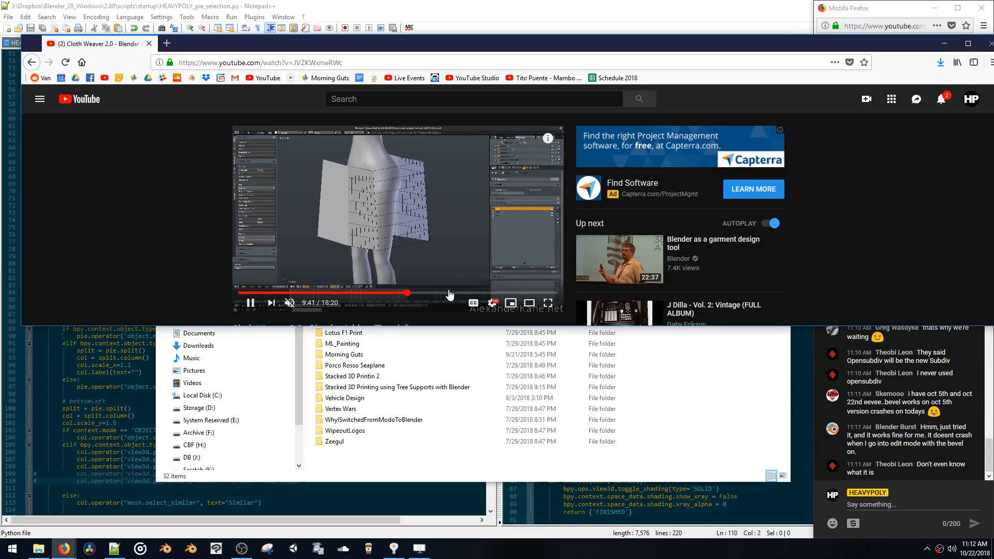
left_click(450, 293)
left_click(473, 293)
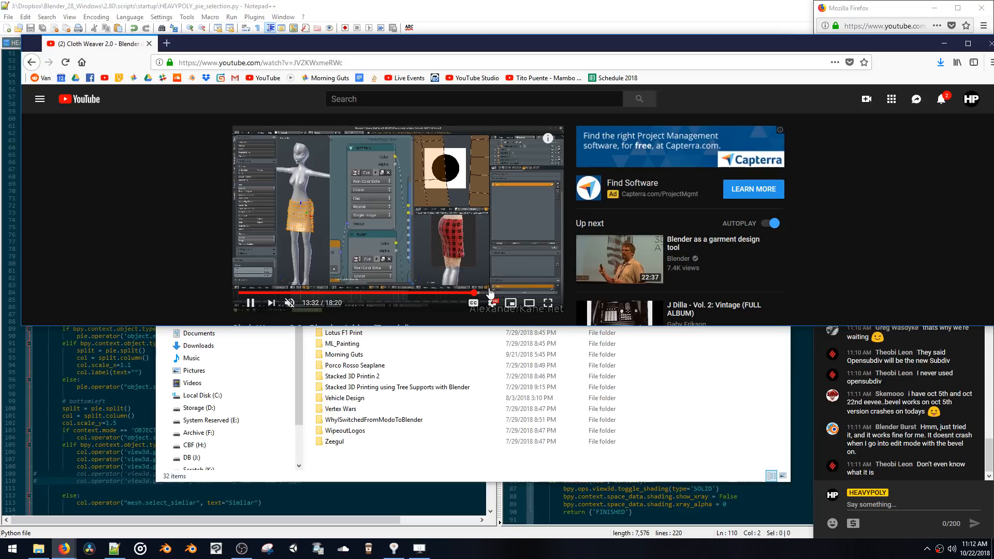
left_click(491, 293)
left_click(520, 293)
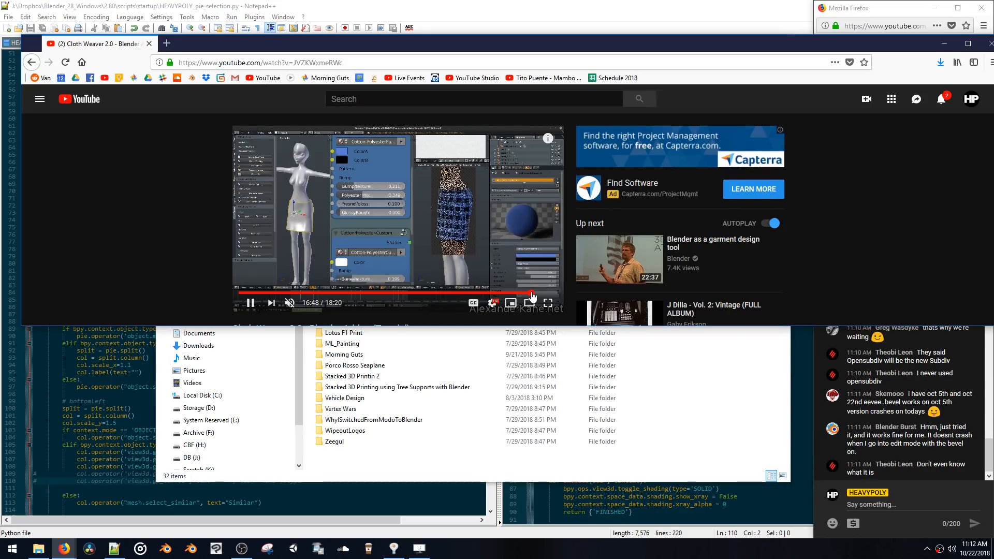
Check the YouTube notifications and close them again
left_click(941, 99)
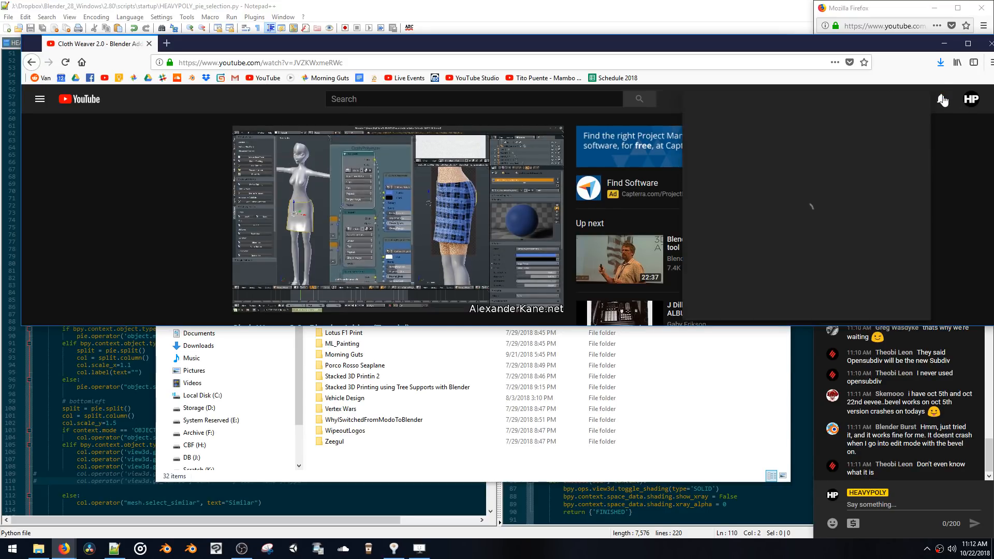
left_click(942, 100)
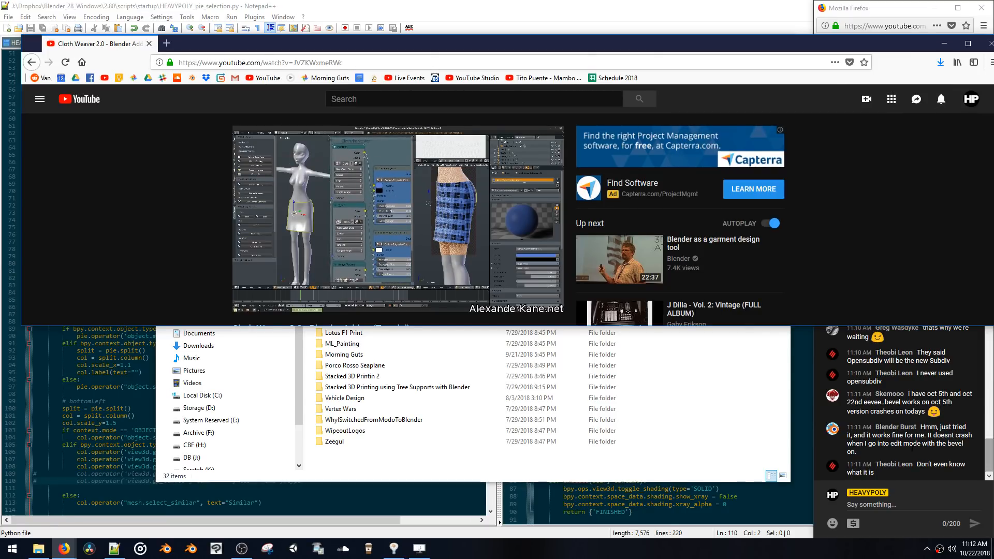
Switch to Blender, delete the arrow beside the plane, and add a Cloth modifier to the plane
left_click(191, 550)
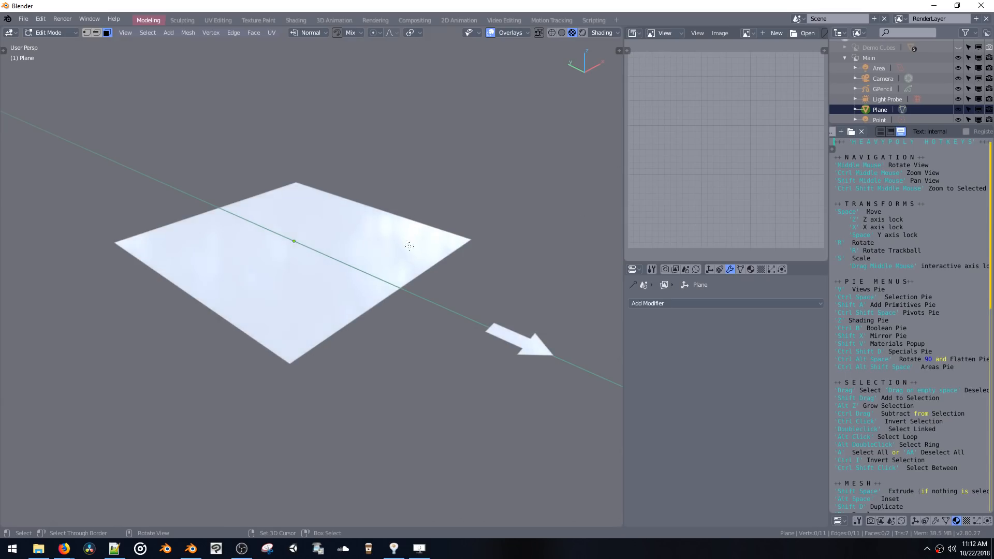
left_click_drag(470, 322, 568, 408)
key("x")
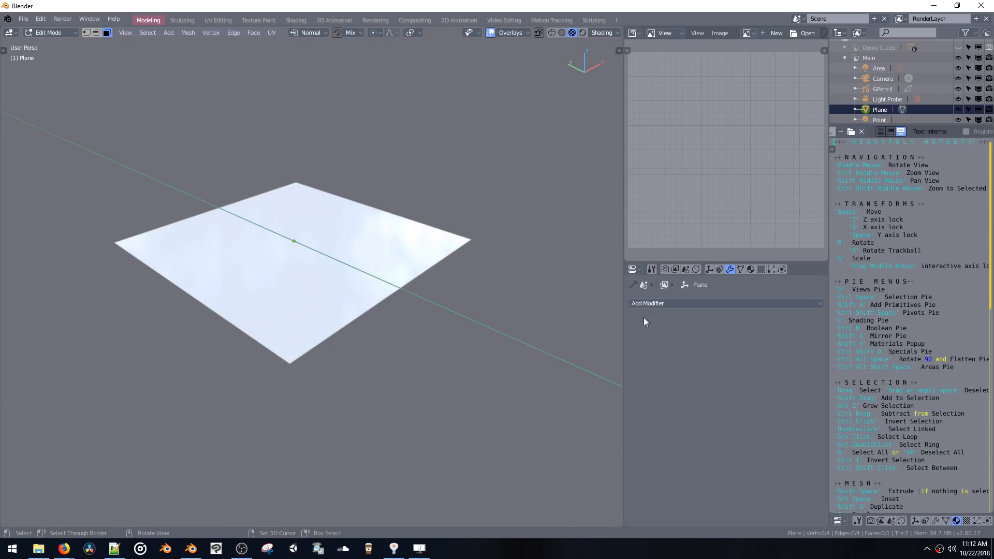
left_click(654, 304)
left_click(767, 328)
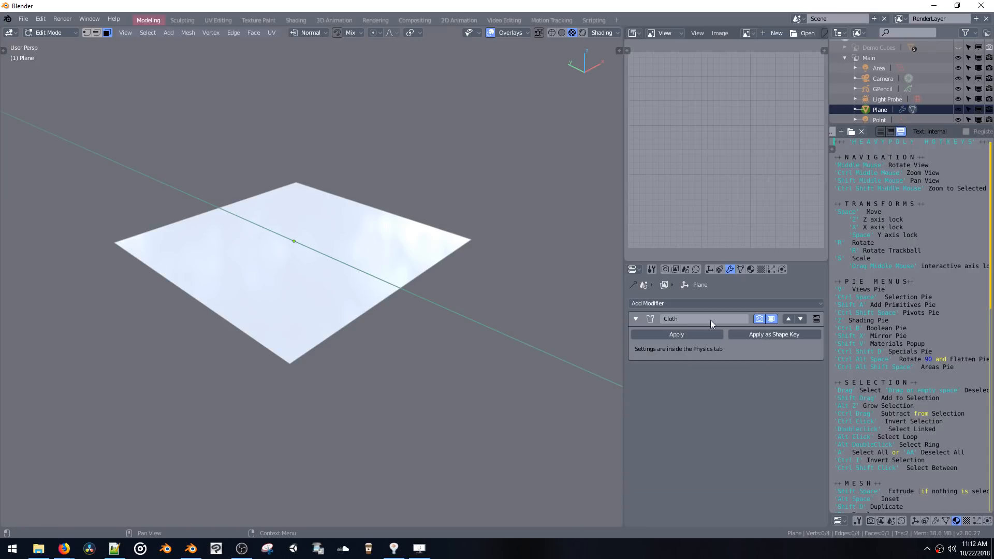
Return the plane to Object Mode, open its Cloth physics settings, and briefly play the simulation
middle_click_drag(393, 232, 418, 221)
key("Tab")
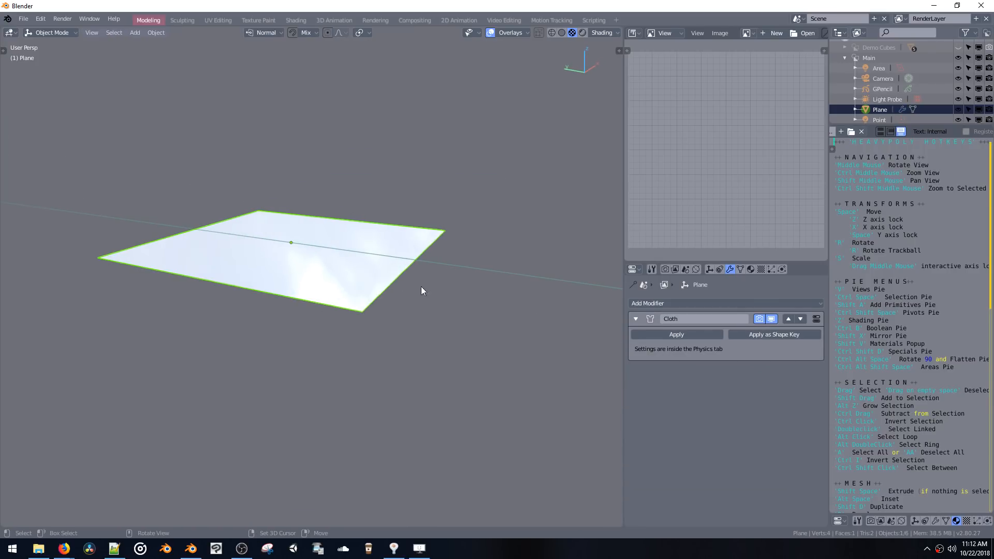
left_click(781, 269)
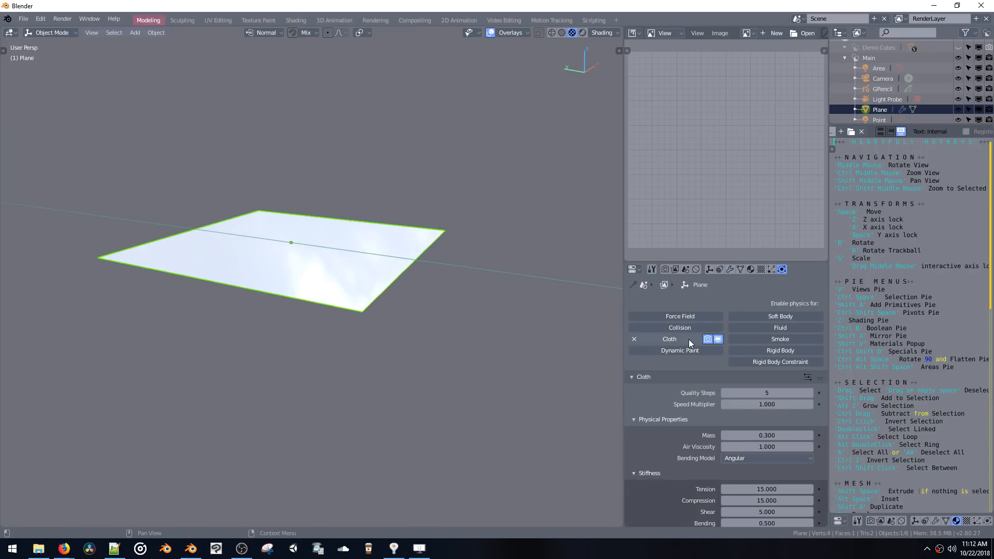
scroll(692, 380, "down", 2)
key("alt+a")
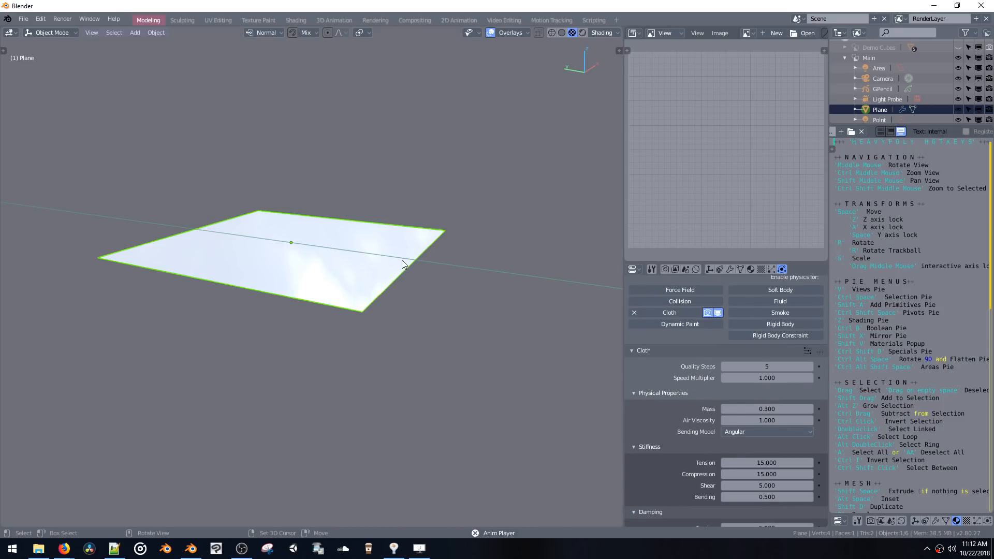
key("Escape")
Put the plane in Edit Mode with its back-left edge selected and look through its Cloth physics settings
key("Tab")
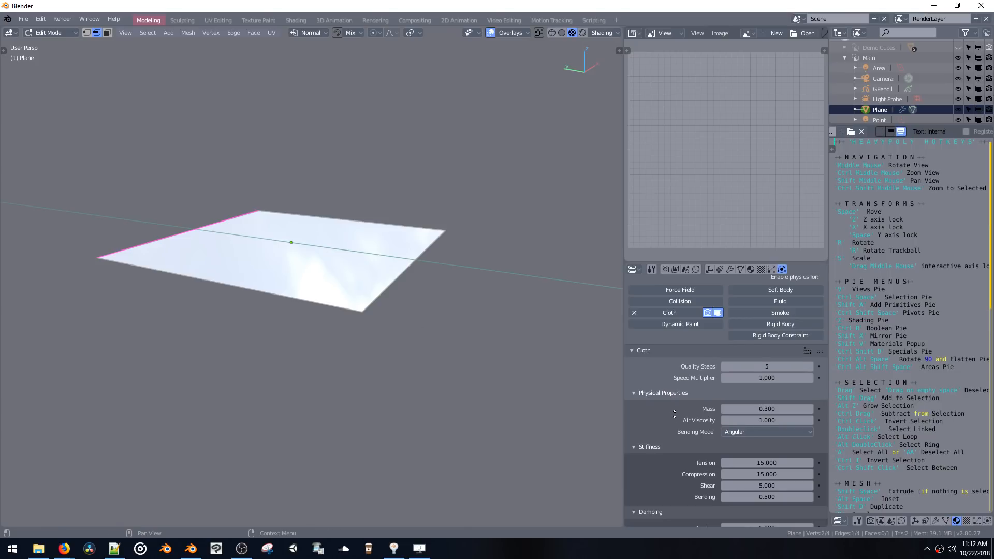
scroll(681, 384, "down", 5)
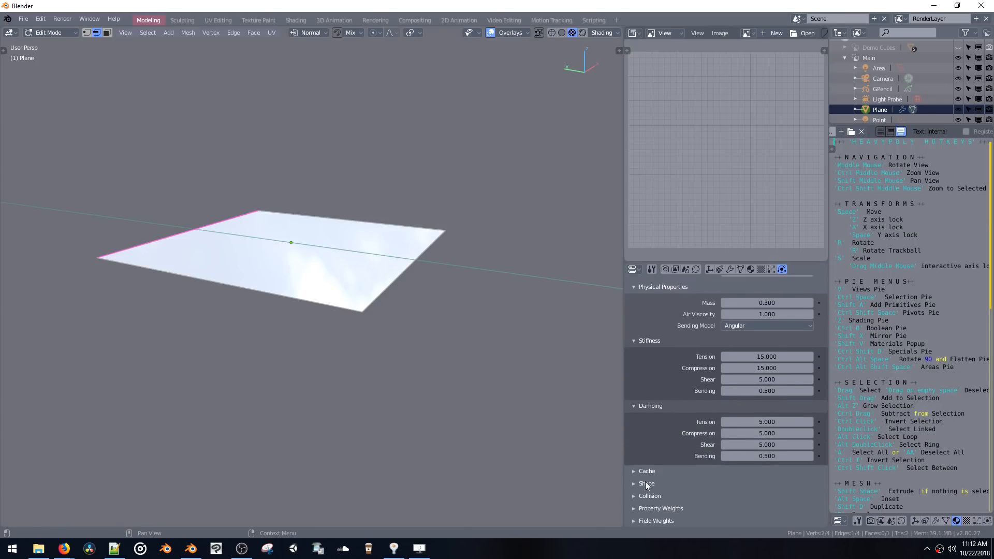
scroll(680, 406, "up", 6)
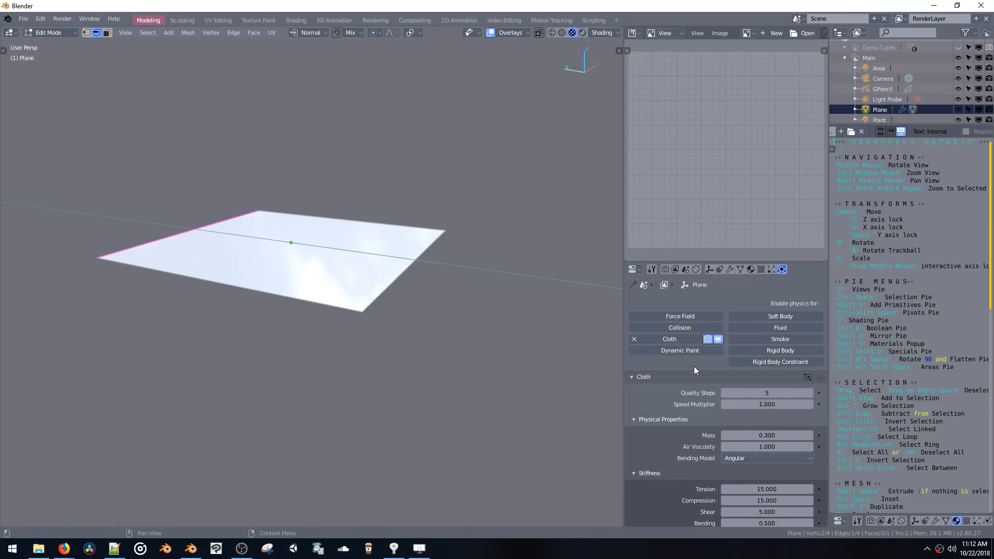
Open the Collision and Shape sections of the plane's Cloth physics settings
scroll(672, 419, "down", 6)
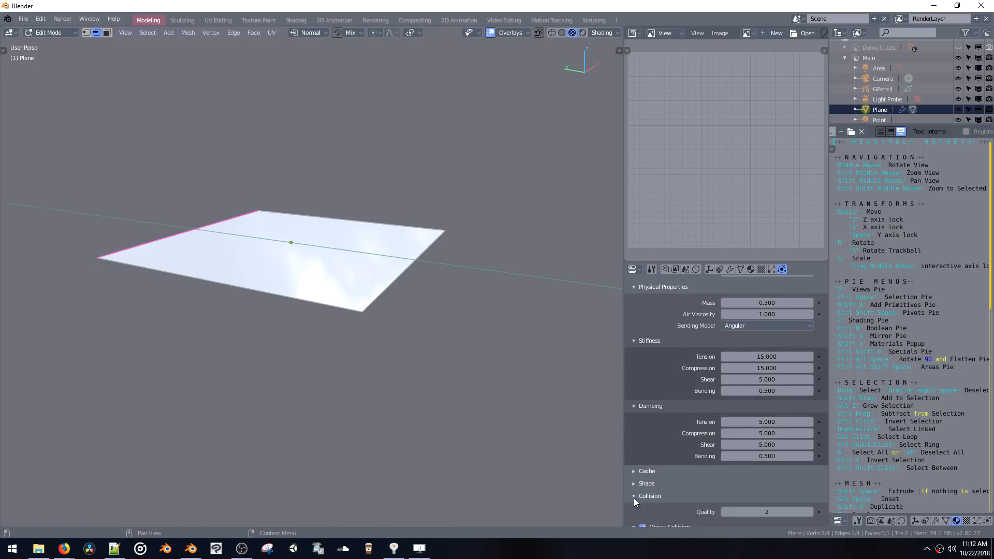
left_click(634, 497)
scroll(637, 421, "down", 6)
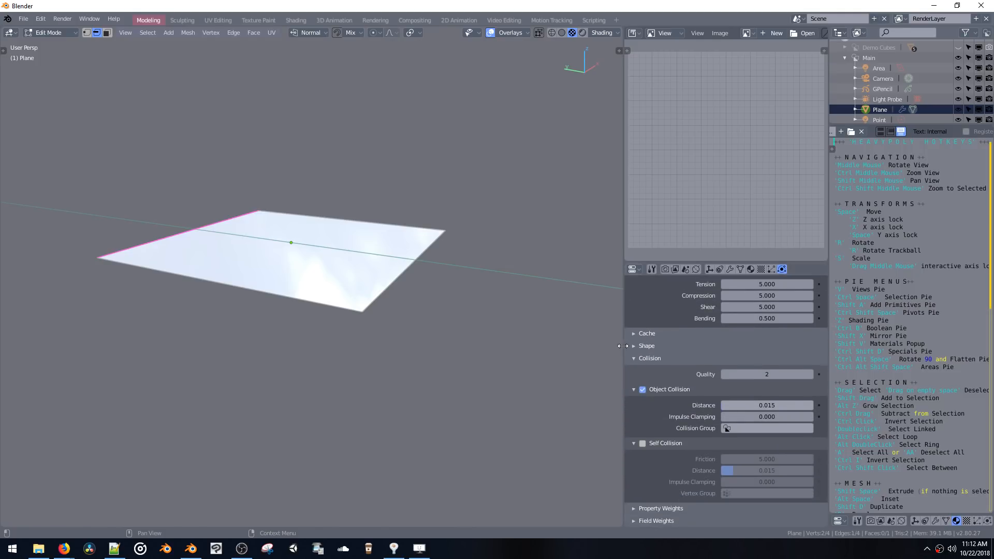
left_click(634, 347)
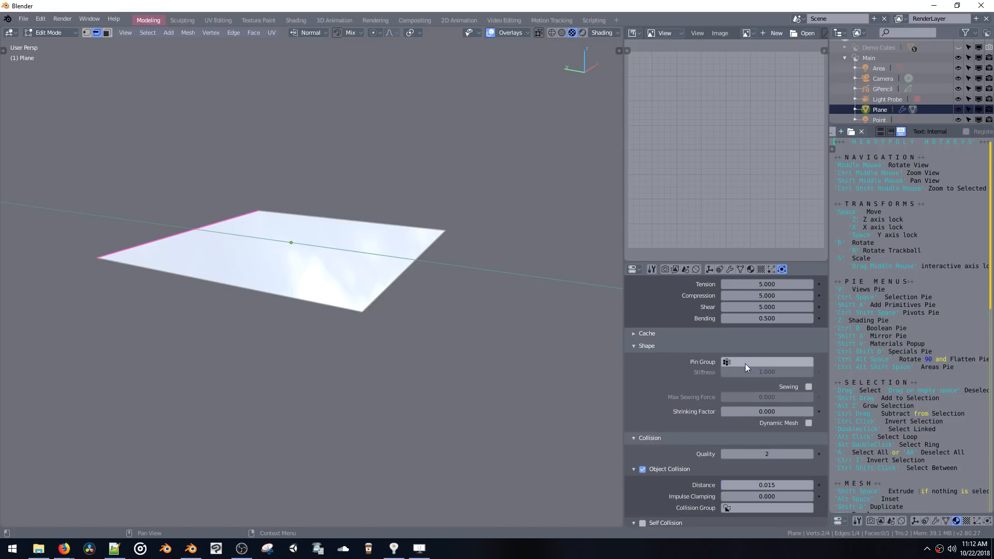
Select the whole plane and subdivide it three times into an 8 by 8 grid of faces
key("a")
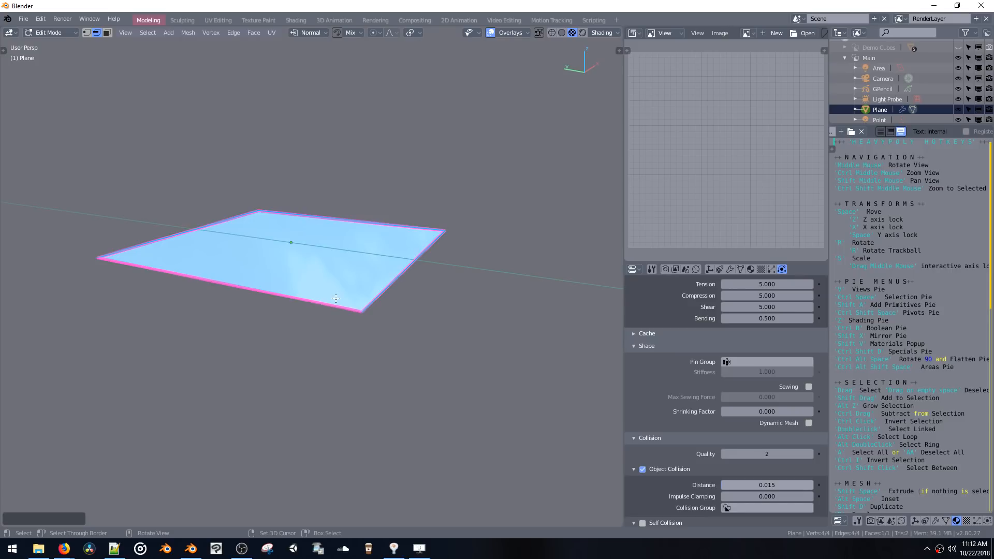
key("ctrl+alt+space")
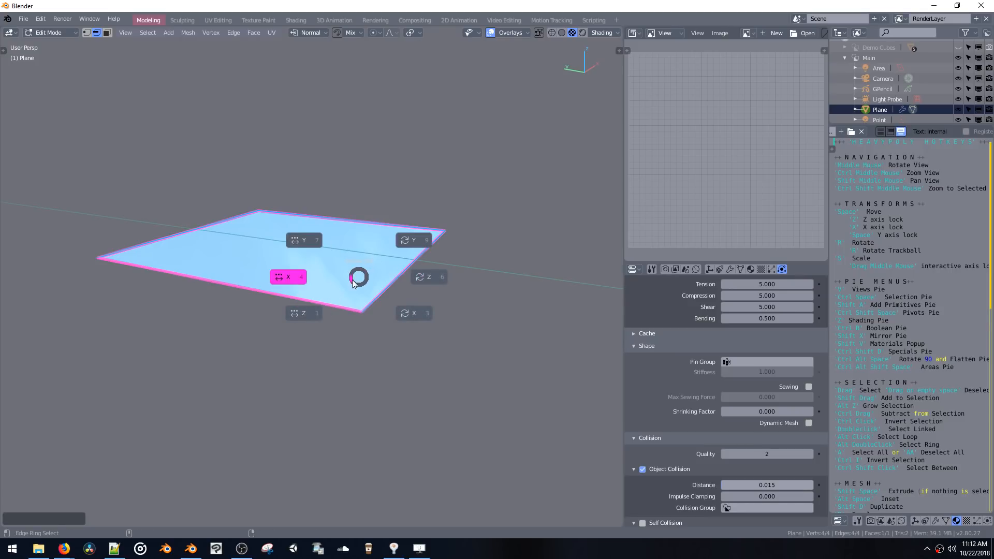
key("w")
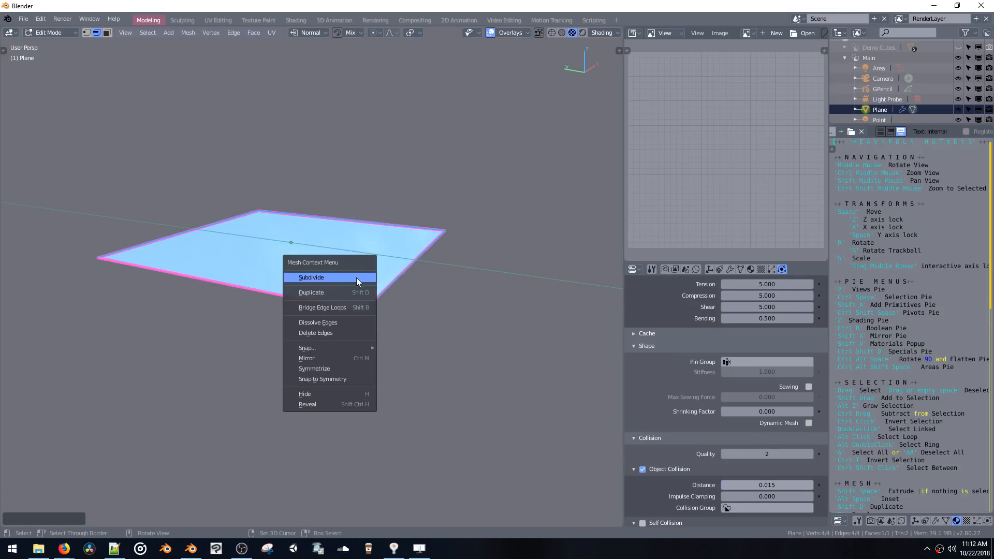
left_click(355, 280)
left_click(355, 279)
key("w")
left_click(355, 280)
Select the edge loop along the plane's back border in edge mode and assign it to a new vertex group
key("ctrl+alt+space")
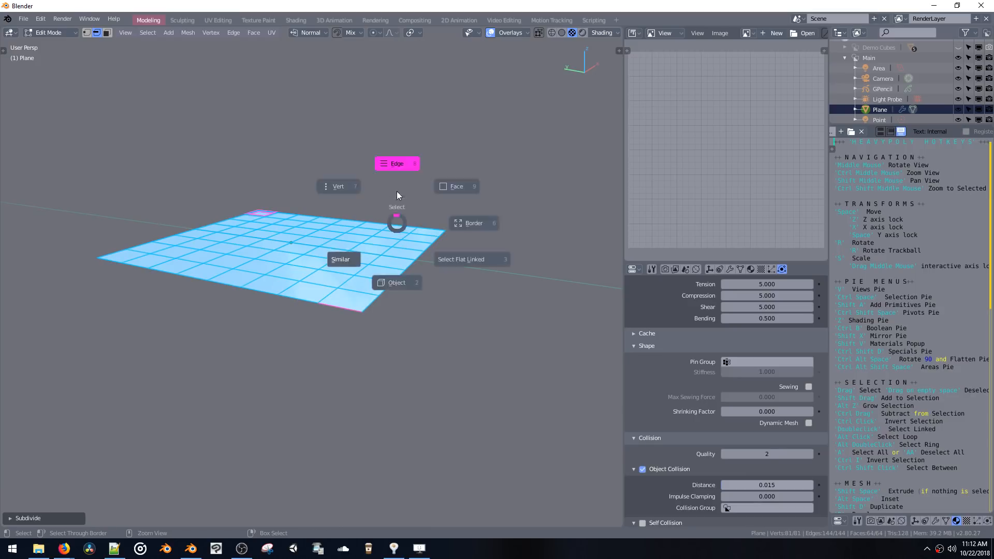
left_click(380, 224, "alt")
left_click(772, 269)
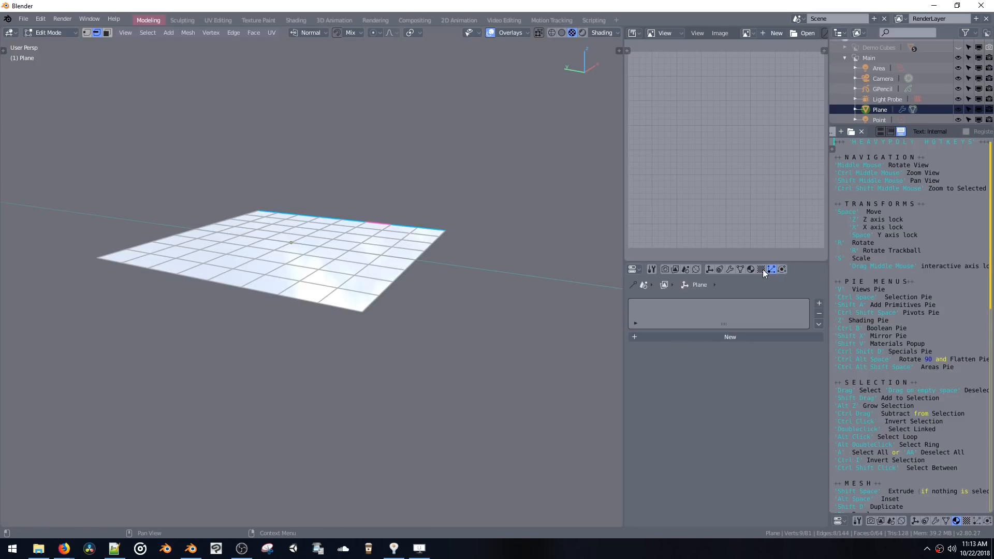
left_click(753, 270)
left_click(741, 270)
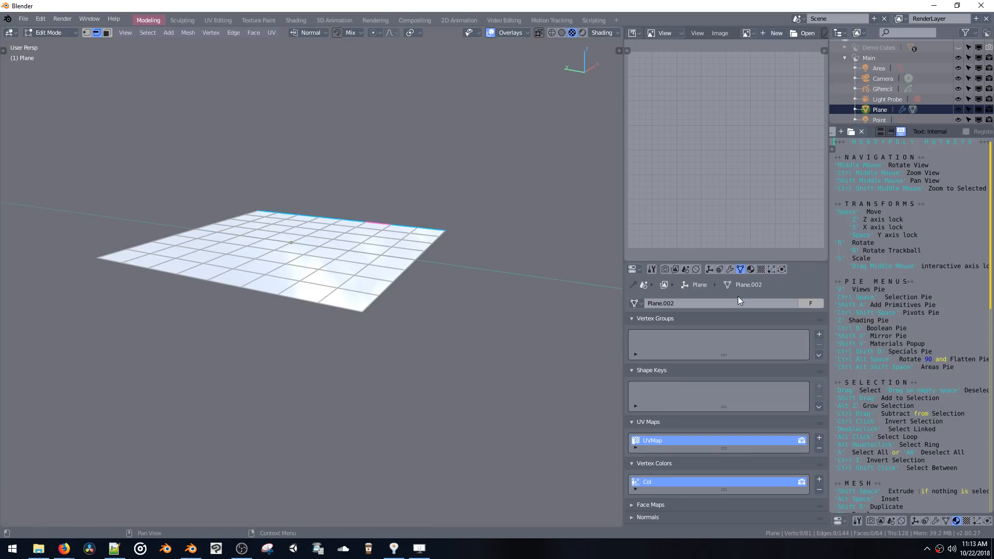
left_click(819, 334)
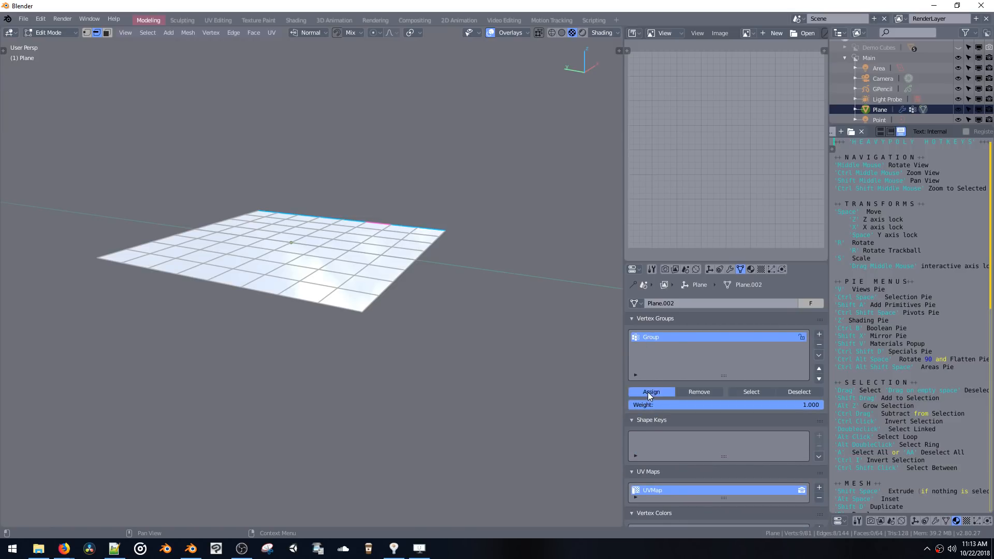
Set the Cloth physics Pin Group to Group and watch the simulation play in Object Mode
left_click(782, 269)
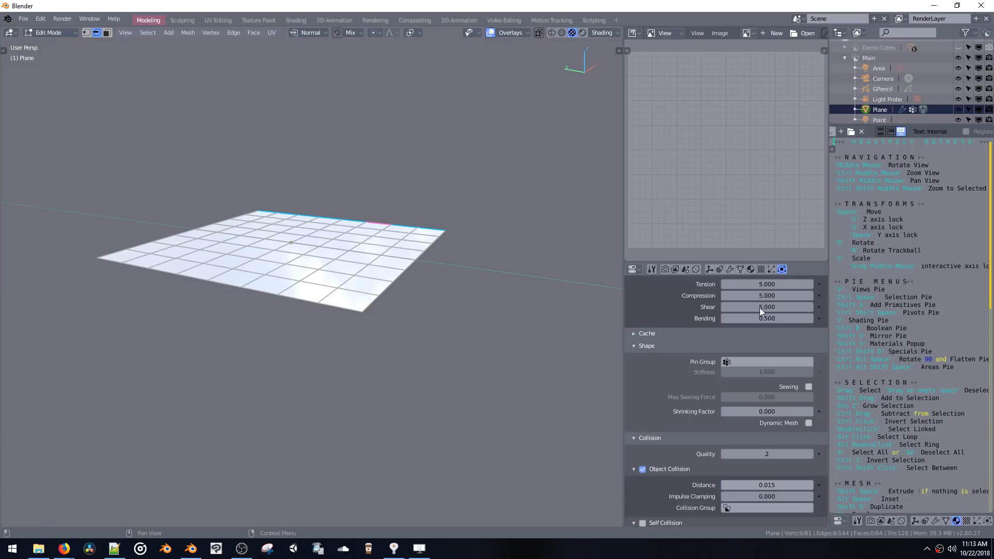
left_click(736, 362)
left_click(736, 377)
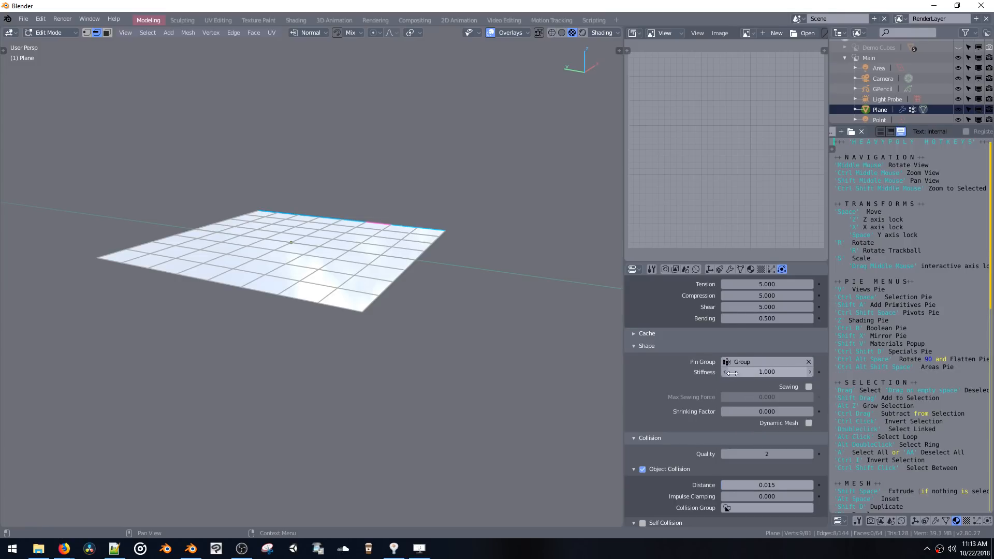
left_click(462, 323)
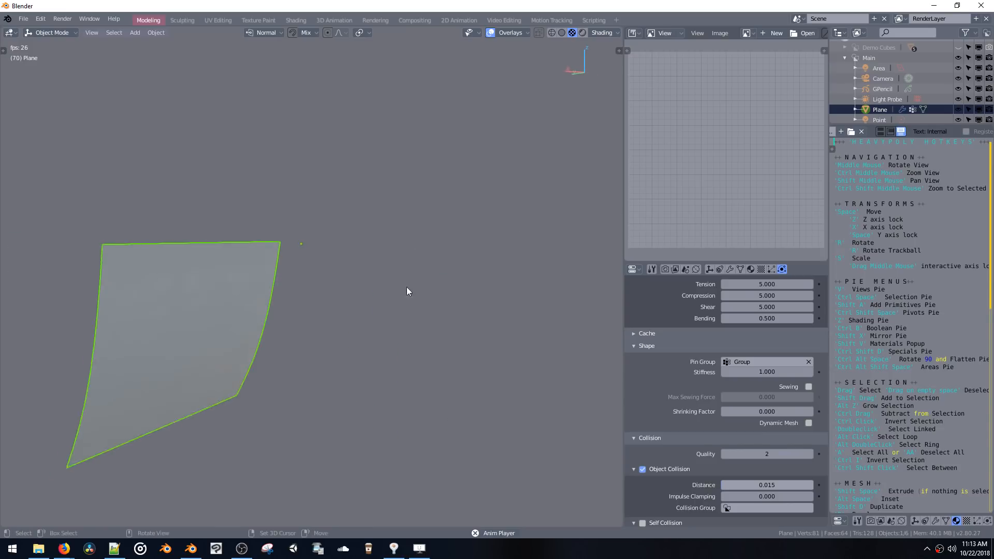
middle_click_drag(408, 291, 365, 297)
Move alternate vertices of the pinned edge outward along the X axis into a zigzag and replay the simulation in Object Mode
key("Tab")
middle_click_drag(272, 193, 308, 214)
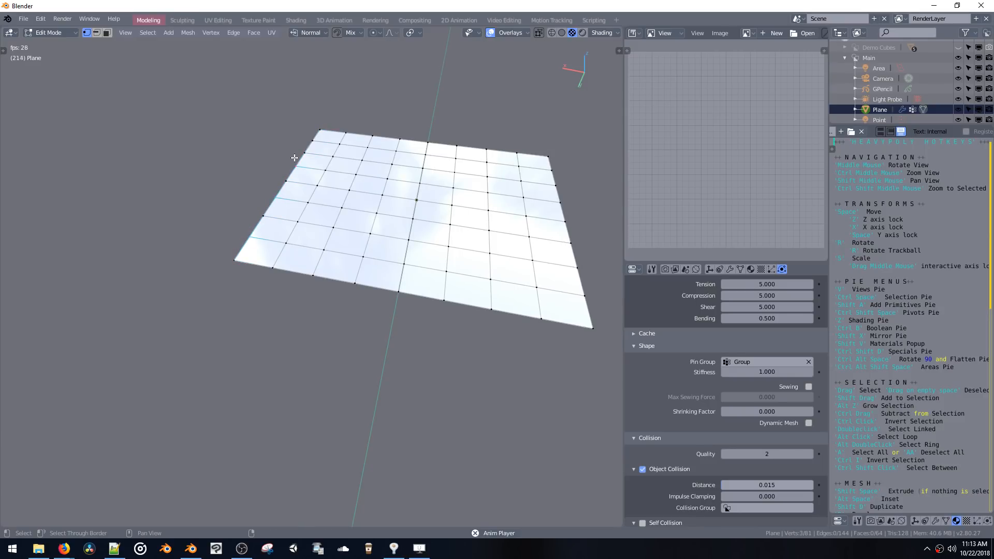
key("space")
key("x")
left_click(280, 168)
key("ctrl+space")
left_click(278, 280)
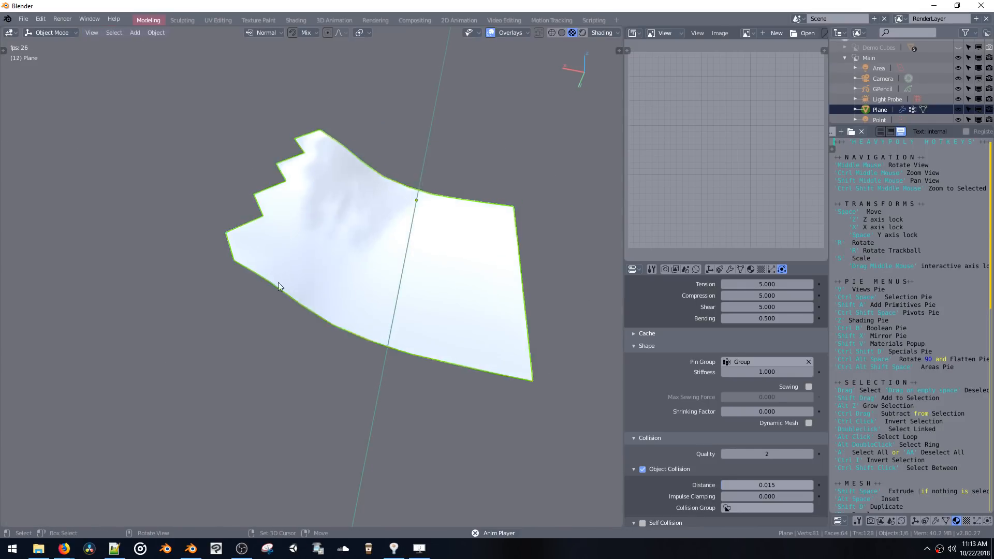
View the hanging cloth from behind and set its pin stiffness to 0.869
middle_click_drag(313, 251, 215, 220)
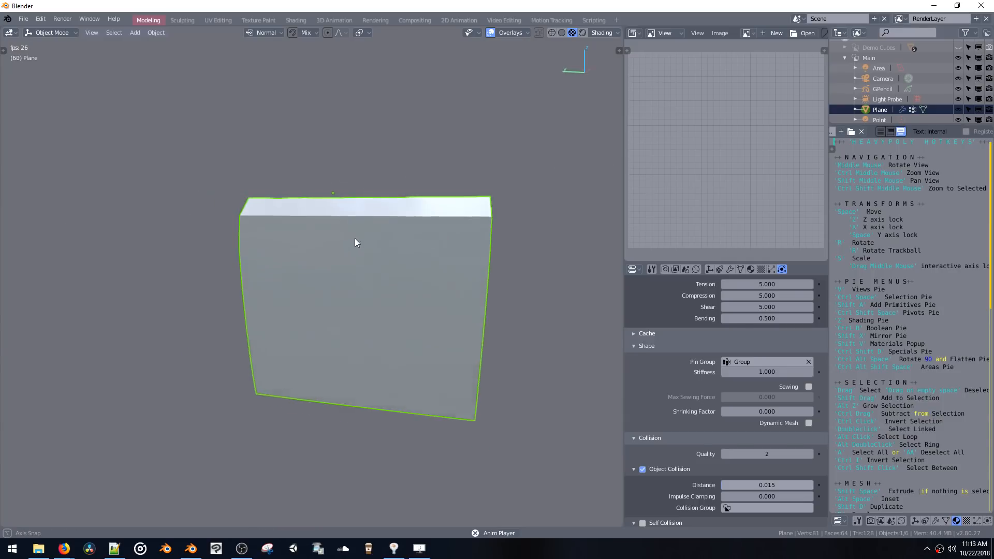
middle_click_drag(355, 238, 265, 243)
left_click_drag(772, 371, 761, 371)
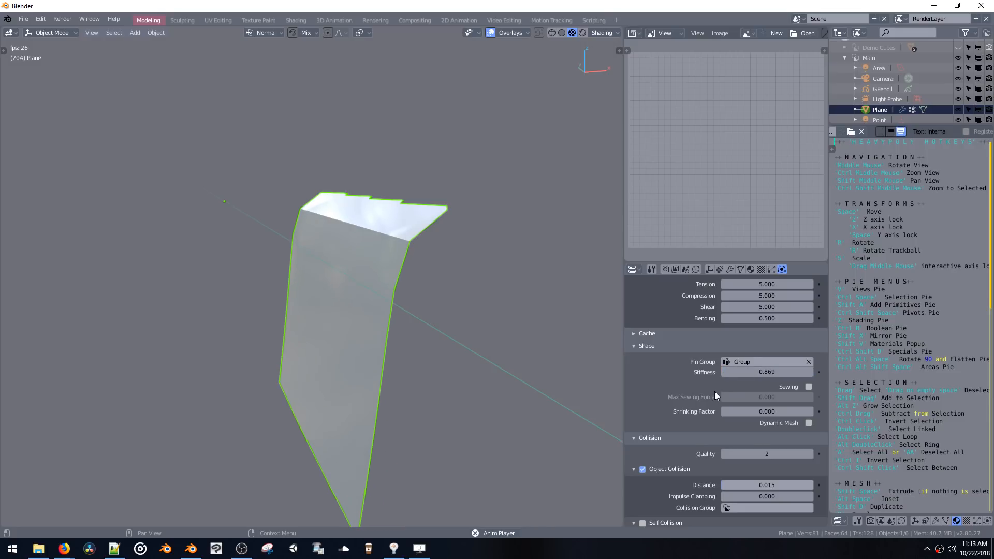
Set the cloth damping to 4.972 tension, 4.973 compression, 4.038 shear and 0.192 bending
scroll(713, 351, "up", 3)
left_click_drag(747, 339, 739, 340)
mouse_move(738, 351)
left_mouse_down()
mouse_move(706, 364)
mouse_move(734, 368)
left_mouse_up()
Set the cloth stiffness to 4.948 tension, 11.436 compression, 0.708 shear and 0.296 bending
scroll(725, 373, "up", 5)
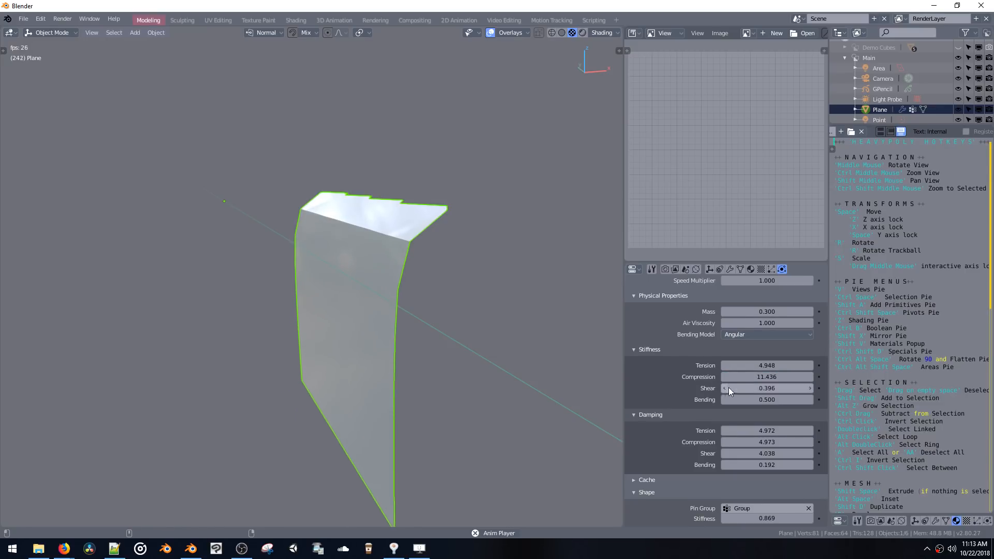
left_click_drag(731, 392, 741, 392)
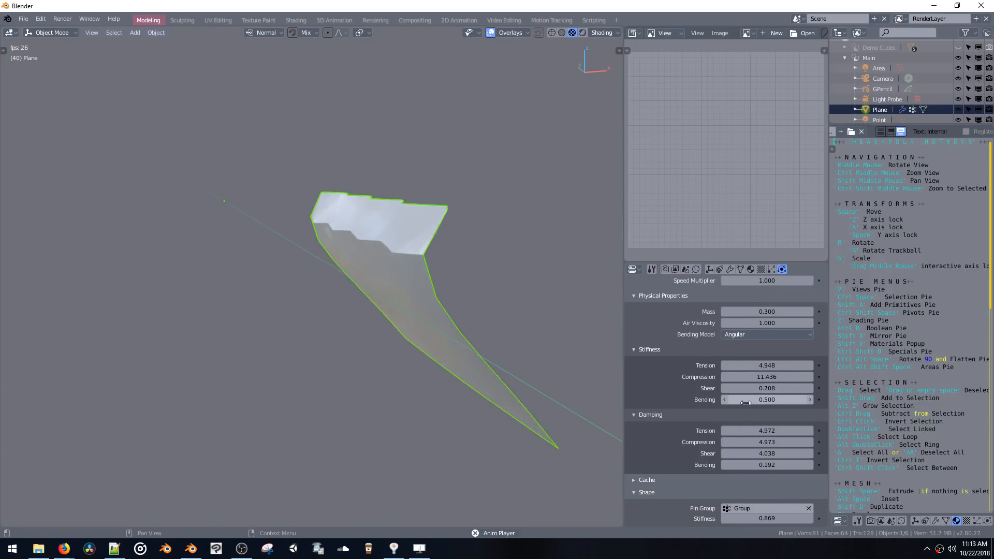
left_click_drag(738, 399, 745, 398)
scroll(695, 385, "up", 4)
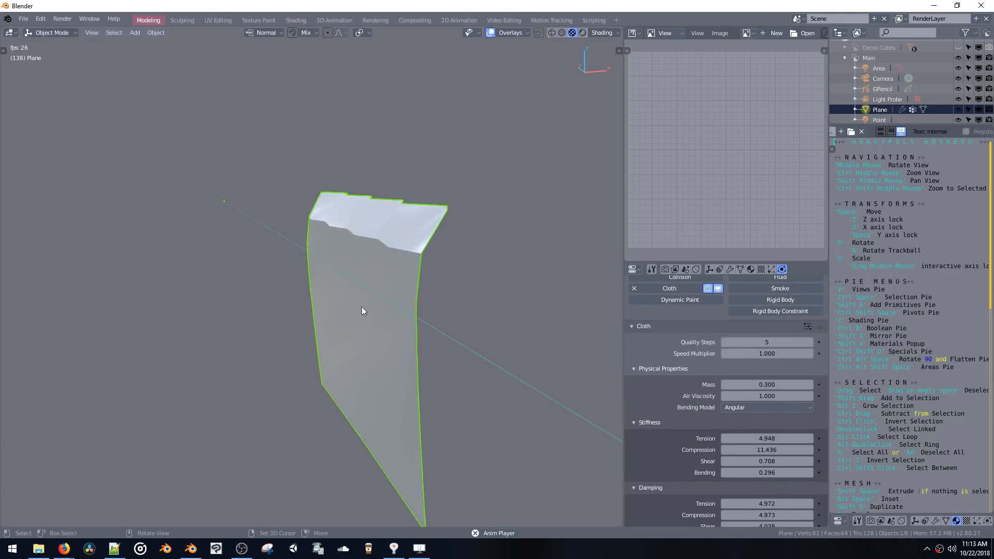
Subdivide the whole zigzag-edged plane three more times in Edit Mode and return to Object Mode
key("Tab")
middle_click_drag(426, 248, 420, 309)
key("a")
right_click(421, 309)
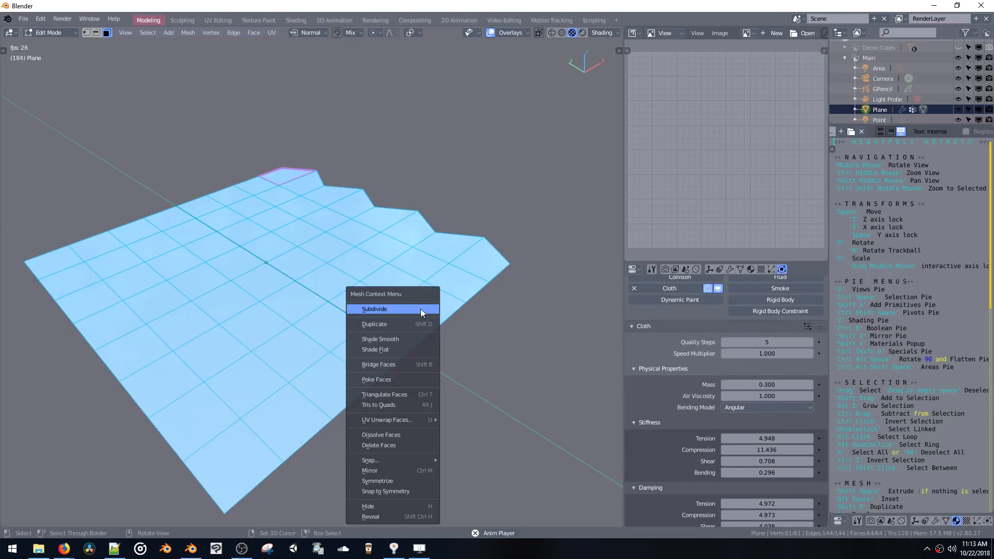
left_click(421, 308)
right_click(418, 310)
left_click(417, 310)
right_click(418, 310)
left_click(417, 310)
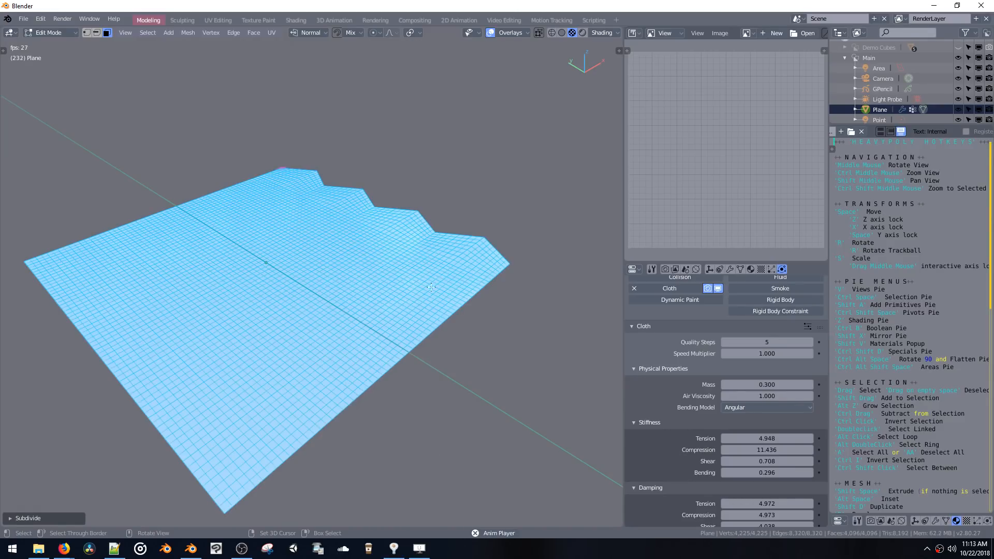
key("Tab")
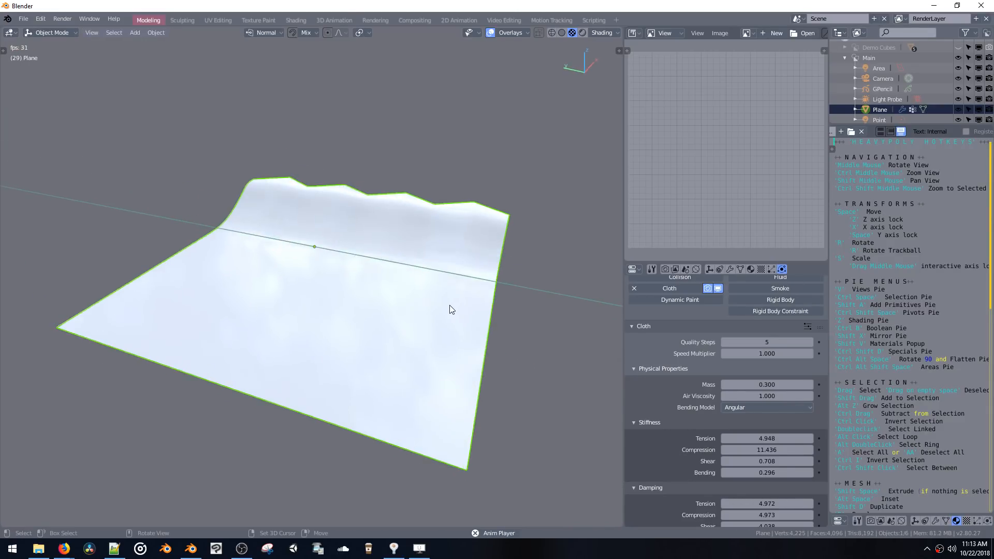
Watch the denser cloth simulation from the side, comparing Solid and Material viewport shading
middle_click_drag(450, 306, 491, 286)
key("z")
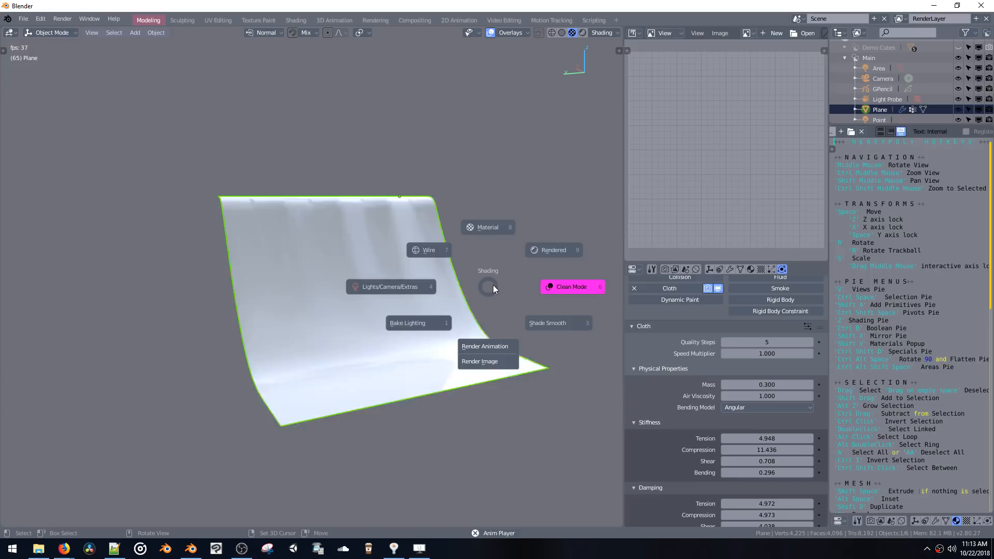
left_click(488, 229)
key("z")
left_click(486, 211)
key("z")
left_click(485, 190)
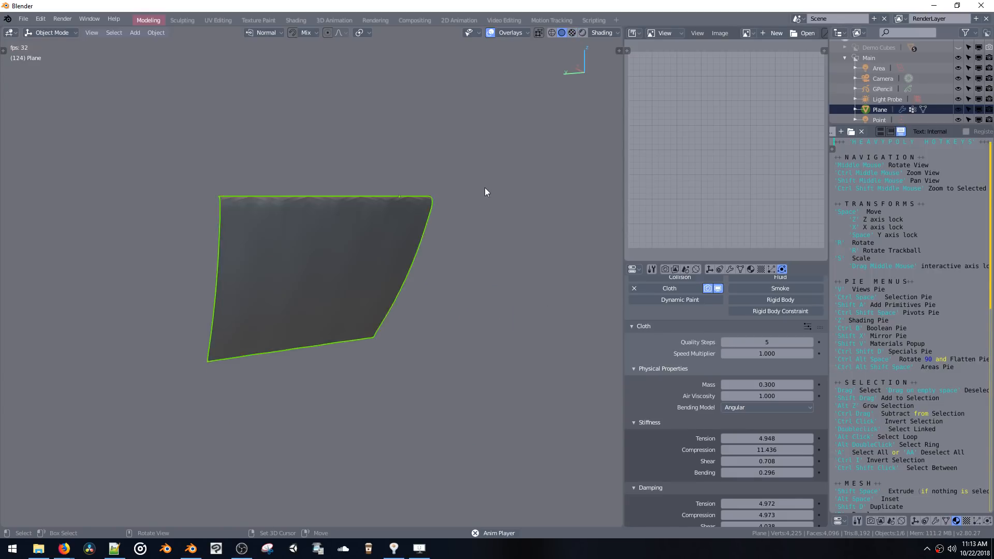
key("z")
left_click(440, 210)
left_click(455, 159)
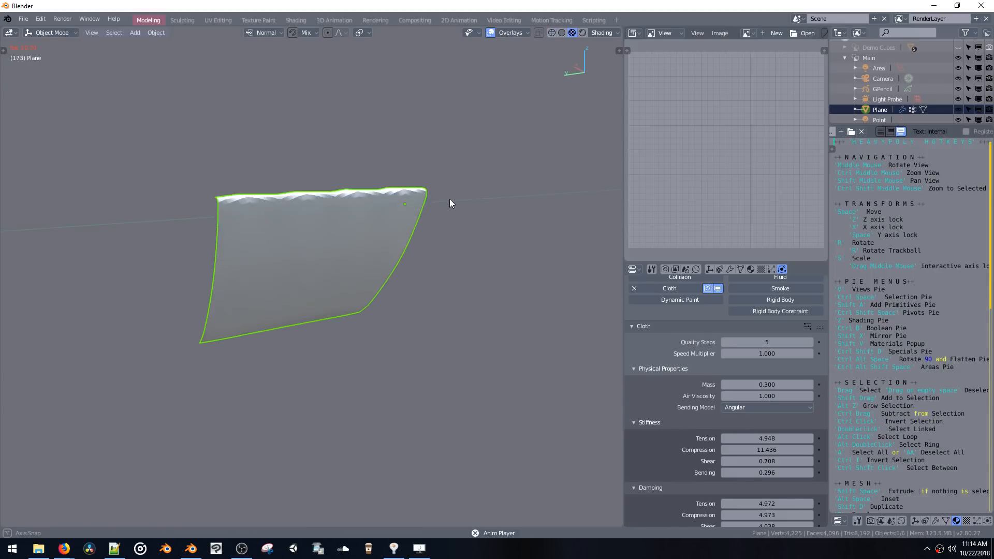
mouse_move(449, 199)
middle_mouse_down()
mouse_move(366, 182)
mouse_move(378, 208)
mouse_move(363, 244)
middle_mouse_up()
Move a single vertex at each of the four zigzag tips along the Y axis and replay the simulation in Object Mode
key("ctrl+space")
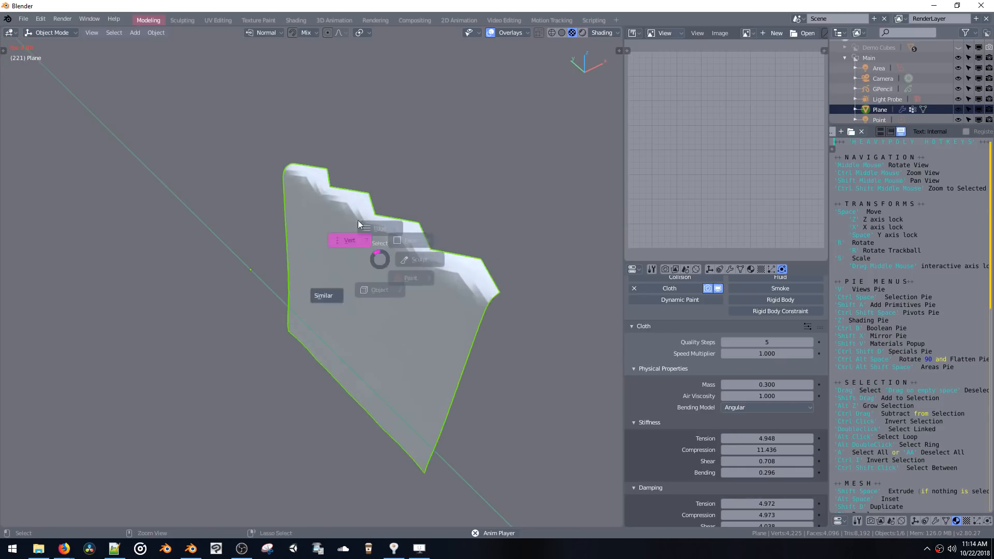
left_click(358, 220)
left_click(421, 223)
middle_click_drag(415, 224, 423, 221)
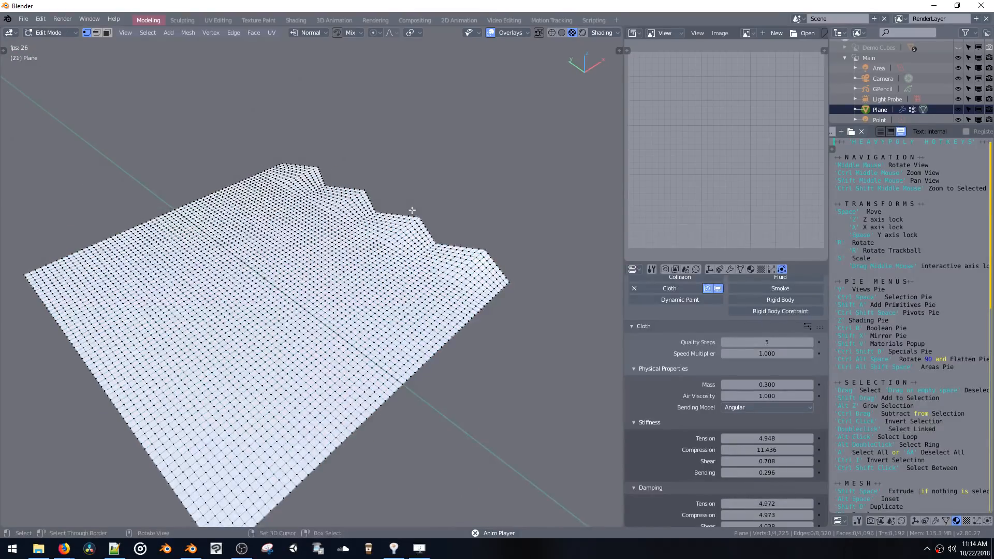
key("space")
key("space")
left_click(384, 194)
left_click(322, 169)
left_click(321, 165)
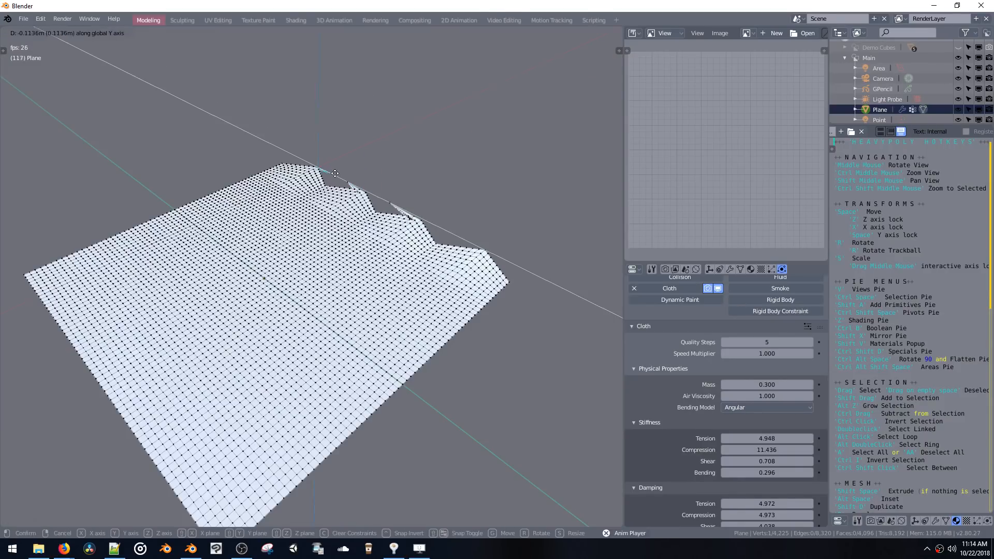
left_click(449, 222)
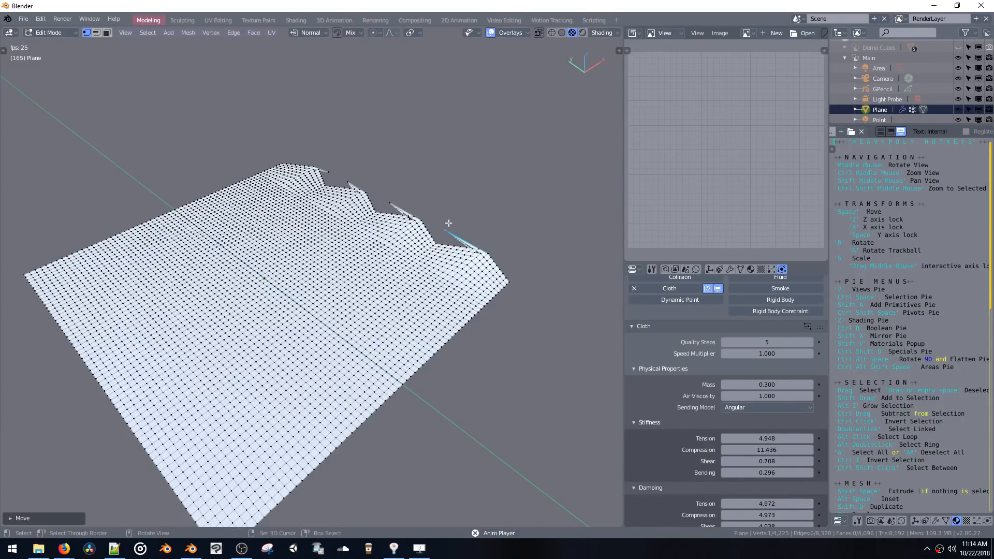
left_click(436, 294)
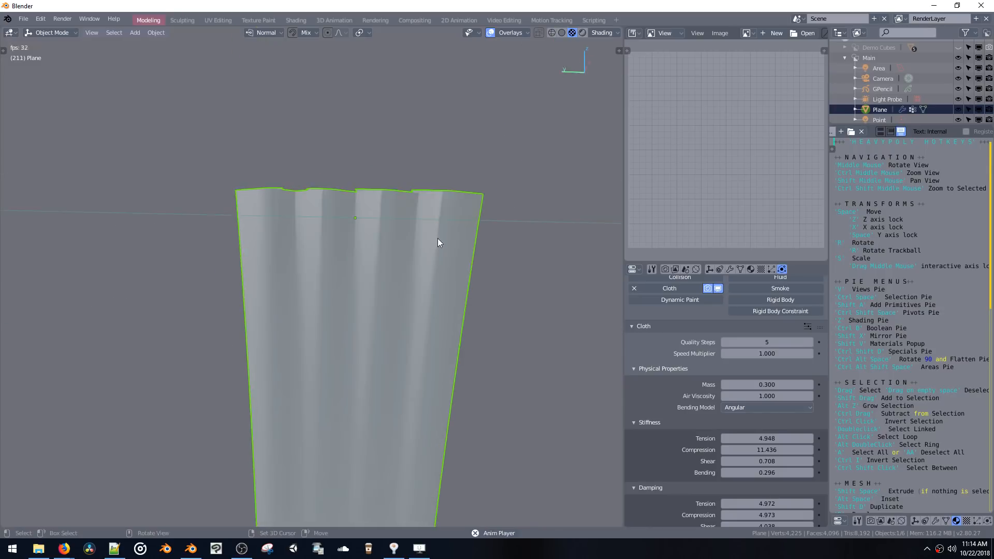
middle_click_drag(509, 248, 480, 273)
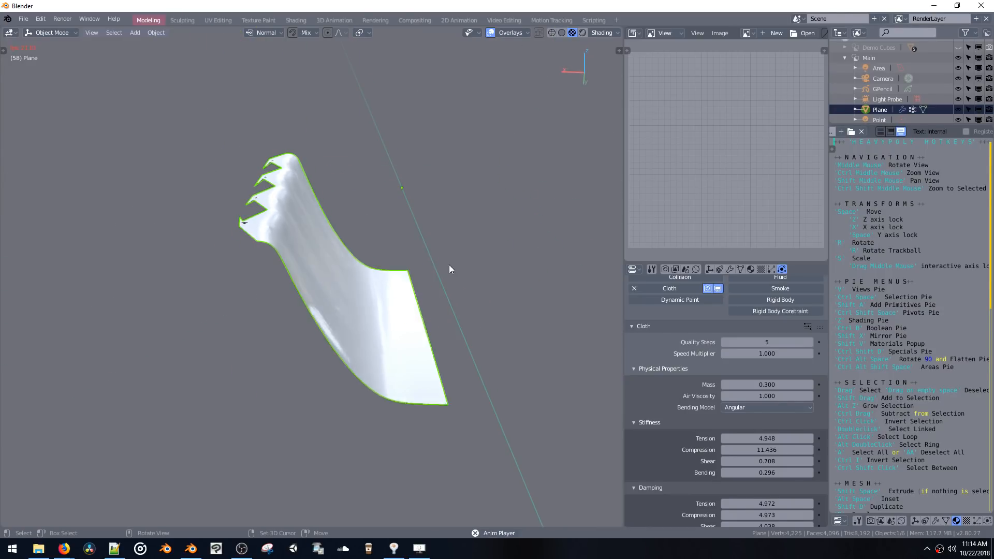
Select the whole cloth plane in Edit Mode and remove all its vertices from the pinning vertex group
key("Tab")
left_click(396, 218)
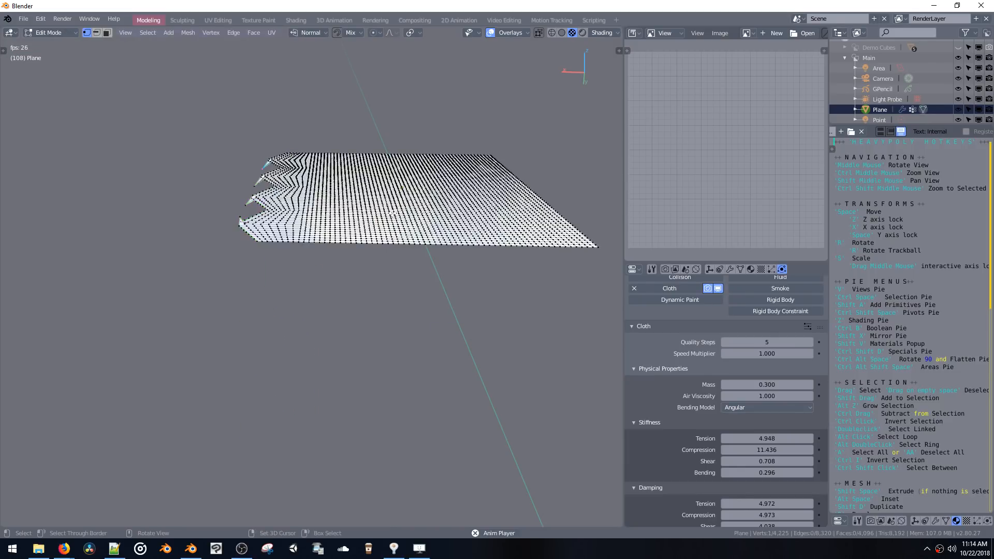
middle_click_drag(416, 228, 400, 228)
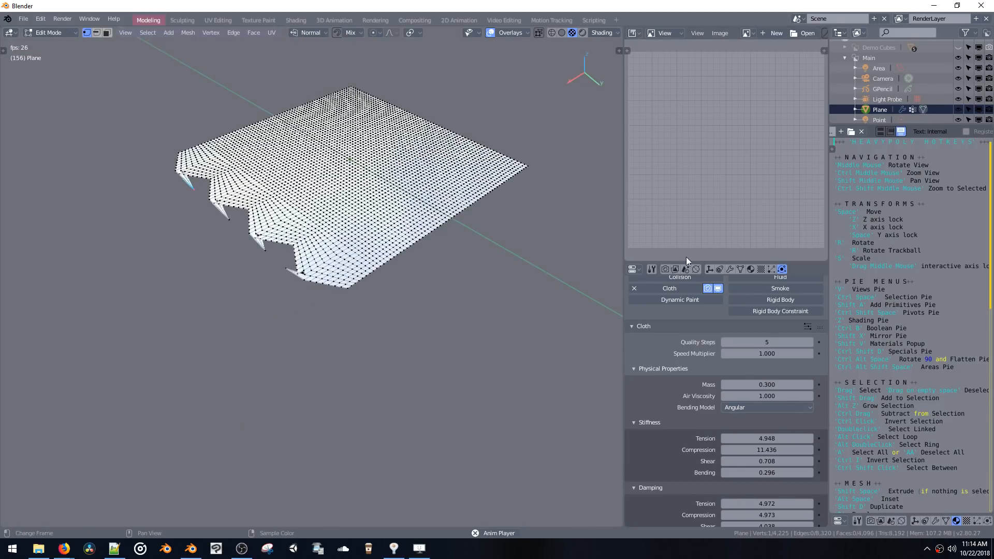
double_click(293, 269)
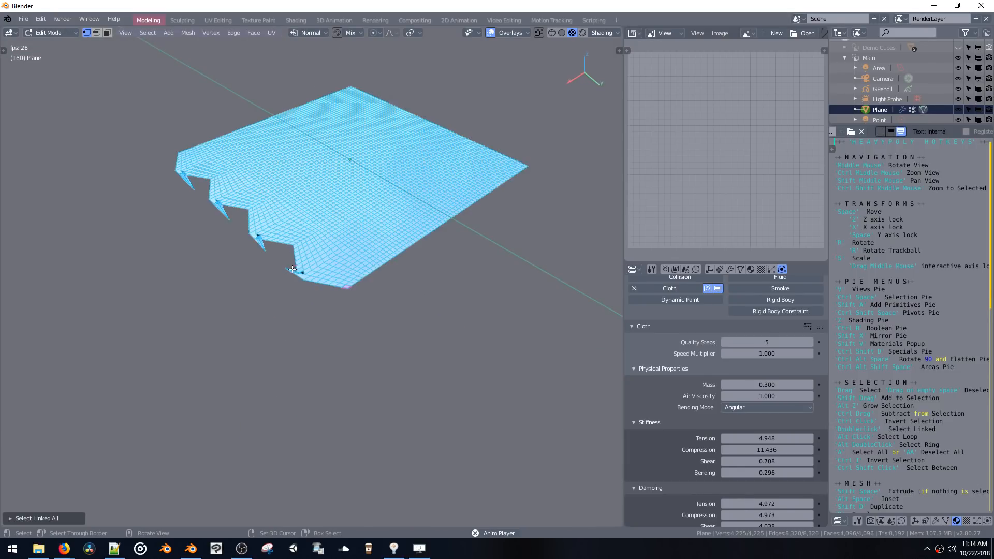
left_click(741, 269)
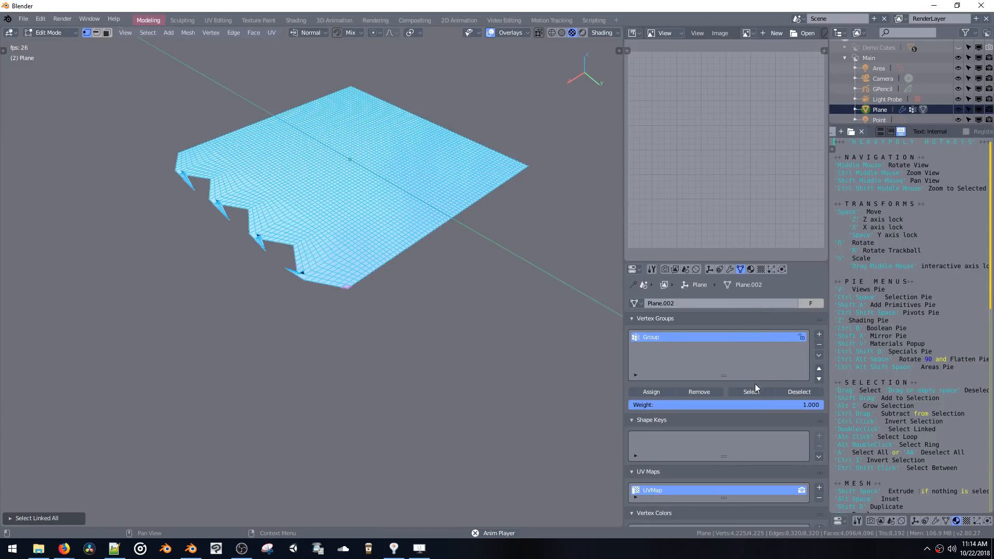
left_click(713, 392)
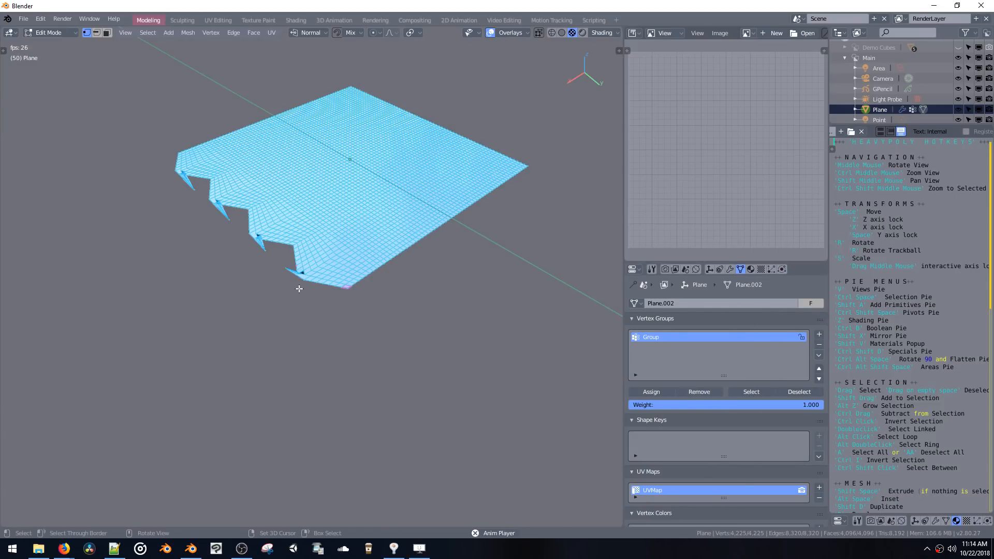
Assign only the four zigzag tip vertices to the pinning vertex group and replay the cloth simulation in Object Mode
left_click(267, 267)
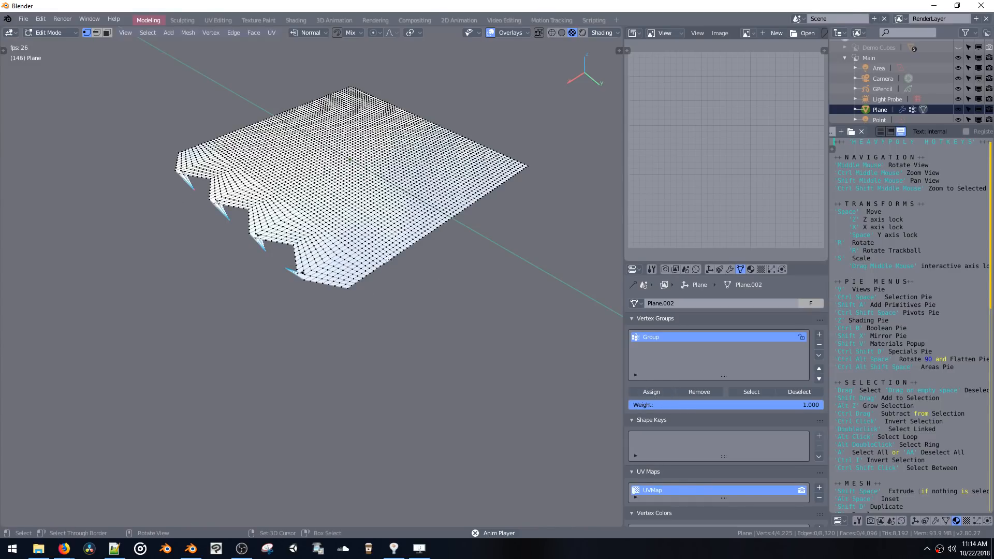
left_click(415, 310)
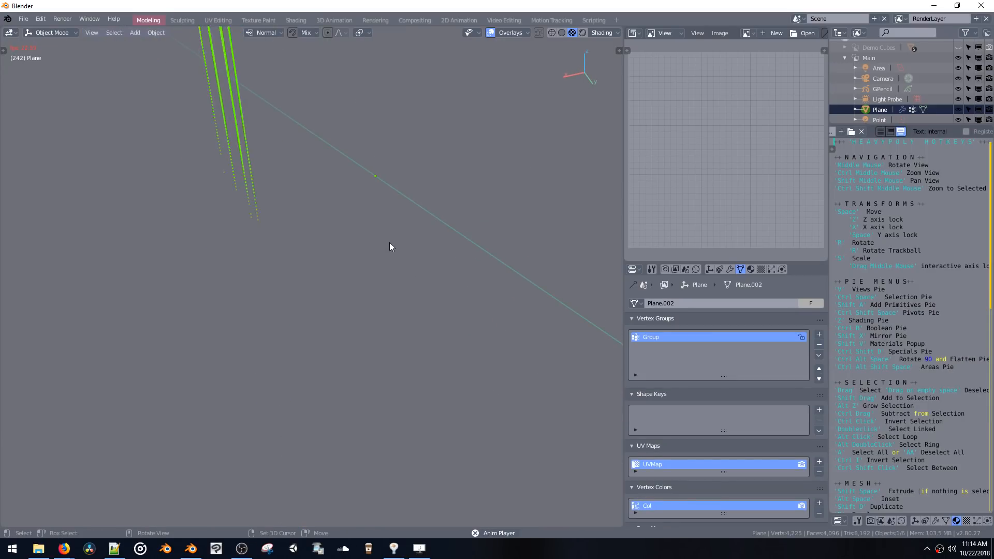
middle_click_drag(391, 246, 441, 281)
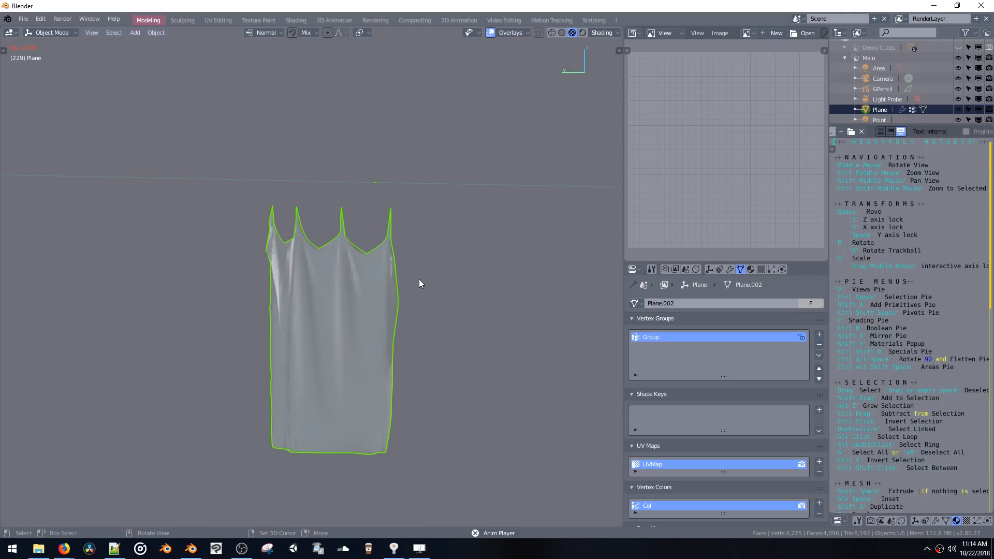
Look over the plane's modifier stack and Cloth physics settings while watching the tip-pinned simulation from the side
left_click(730, 268)
left_click(737, 303)
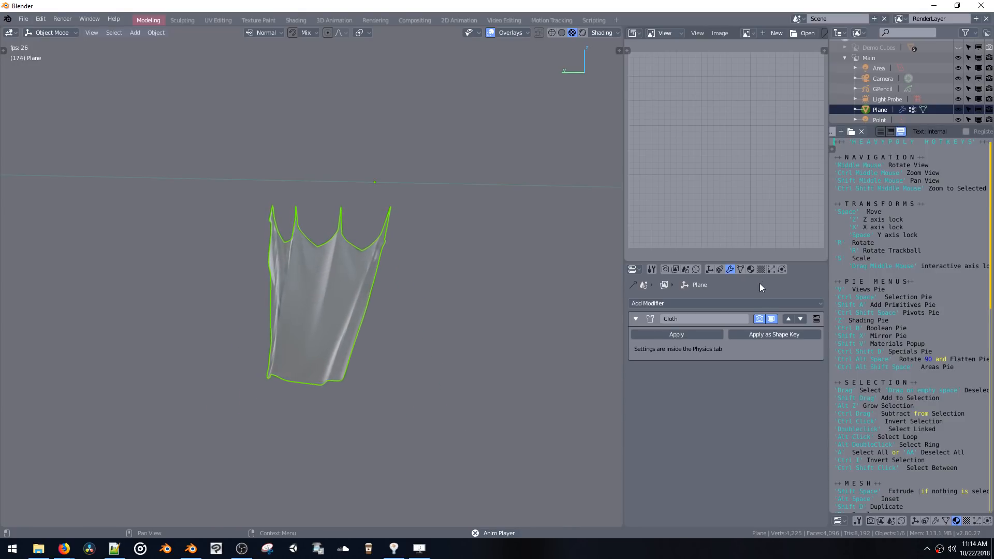
left_click(760, 303)
left_click(774, 328)
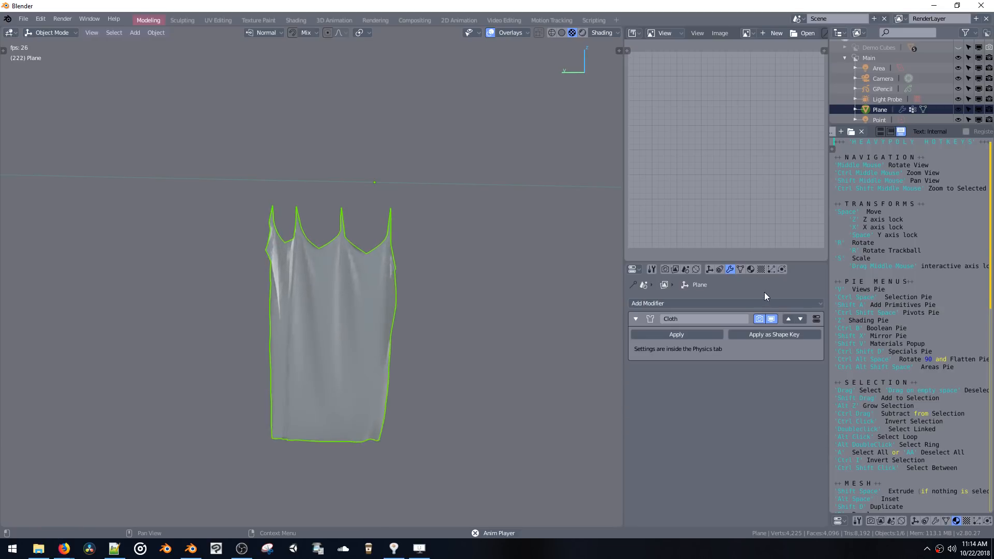
middle_click_drag(342, 287, 518, 340)
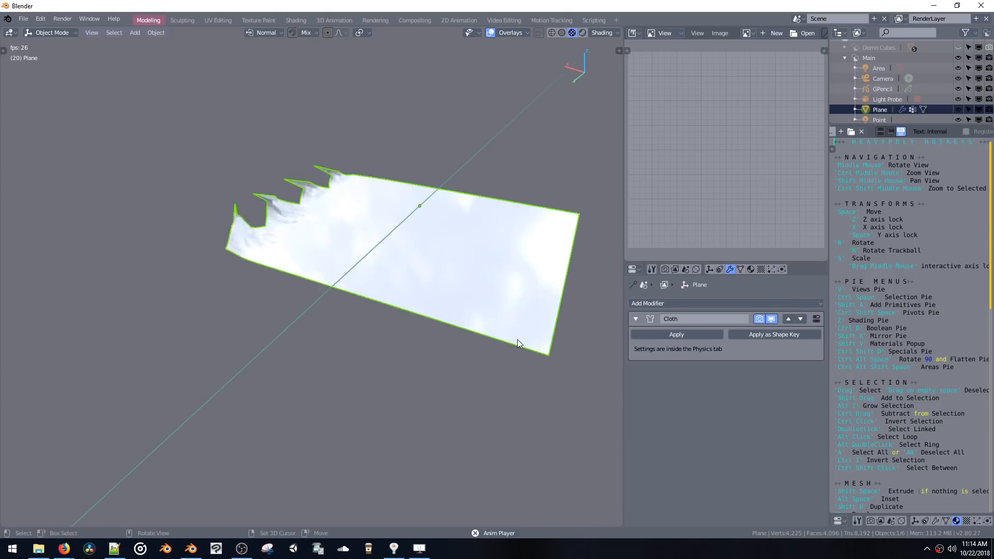
left_click(782, 269)
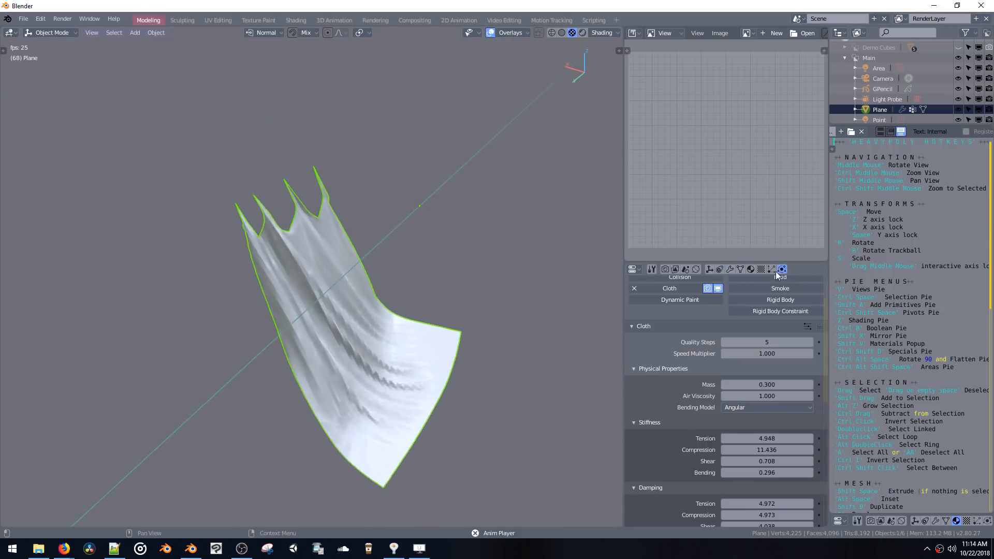
left_click(772, 270)
left_click(782, 269)
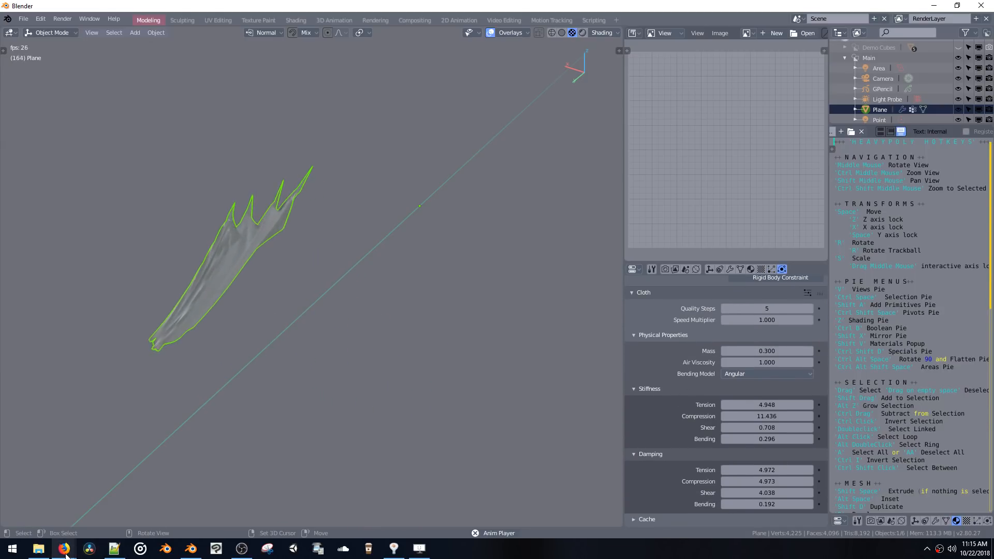
Switch to the livestream chat in Firefox and copy the garment tool developer's handle from a viewer's message
mouse_move(66, 555)
left_click(251, 505)
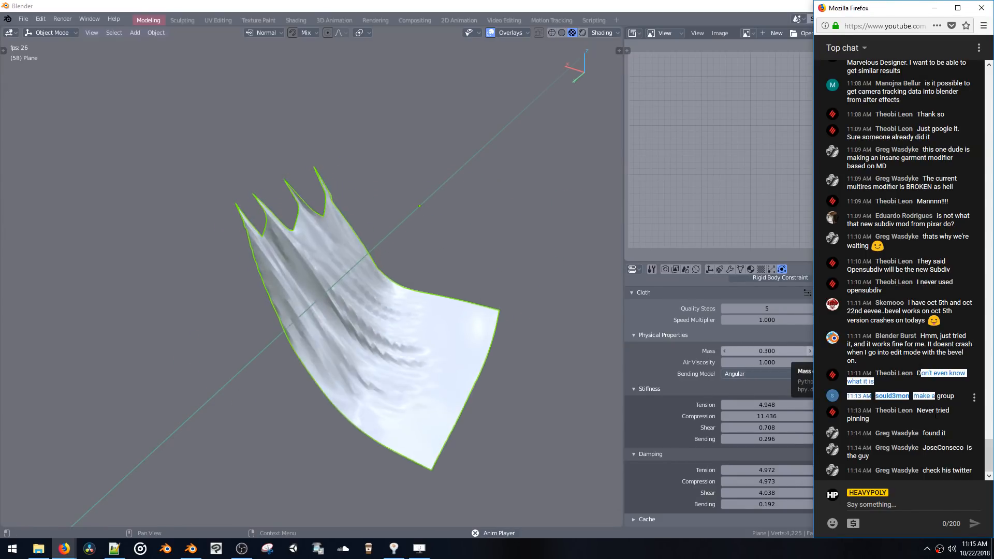
double_click(943, 448)
key("ctrl+c")
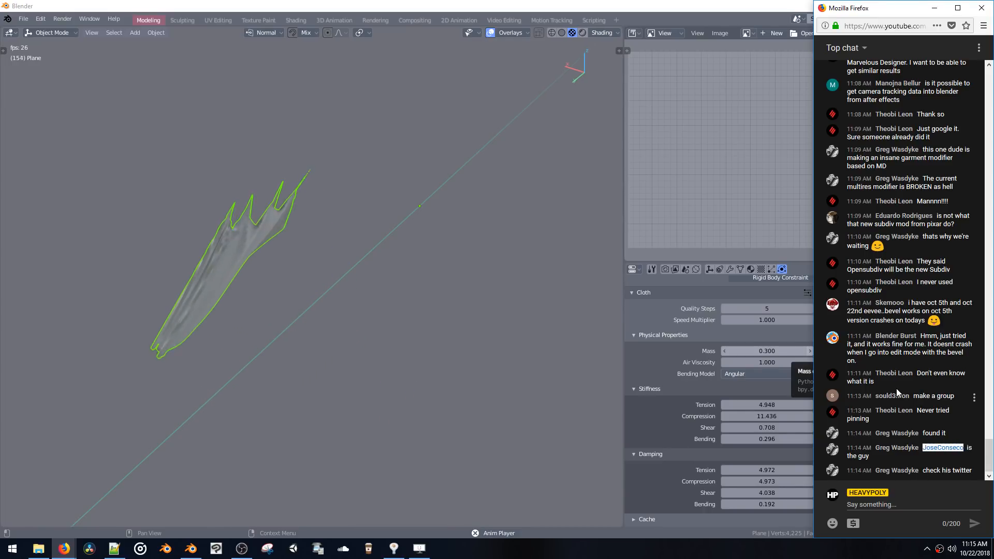
Open the developer's Twitter profile in the Firefox window with the garment design video, using the copied handle
left_click(65, 550)
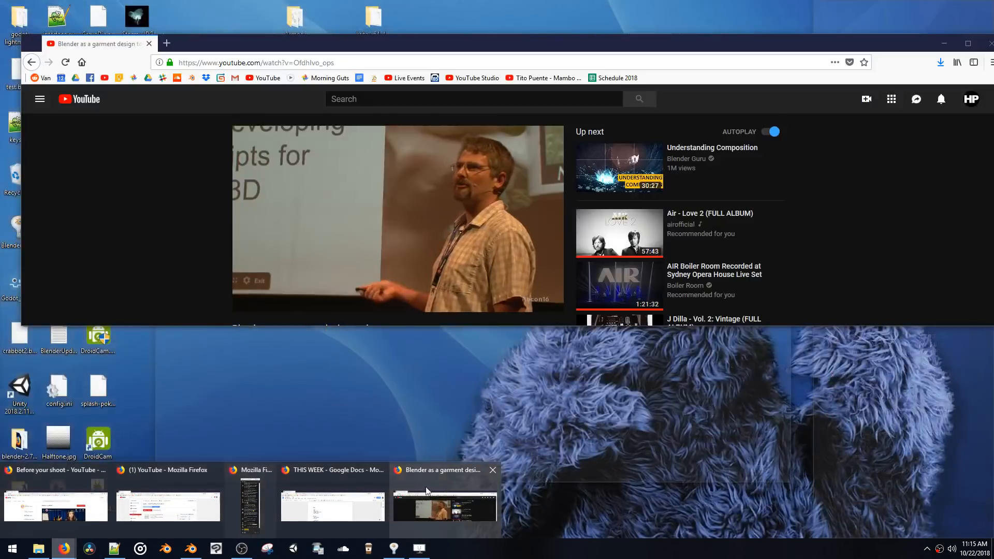
left_click(428, 495)
key("ctrl+l")
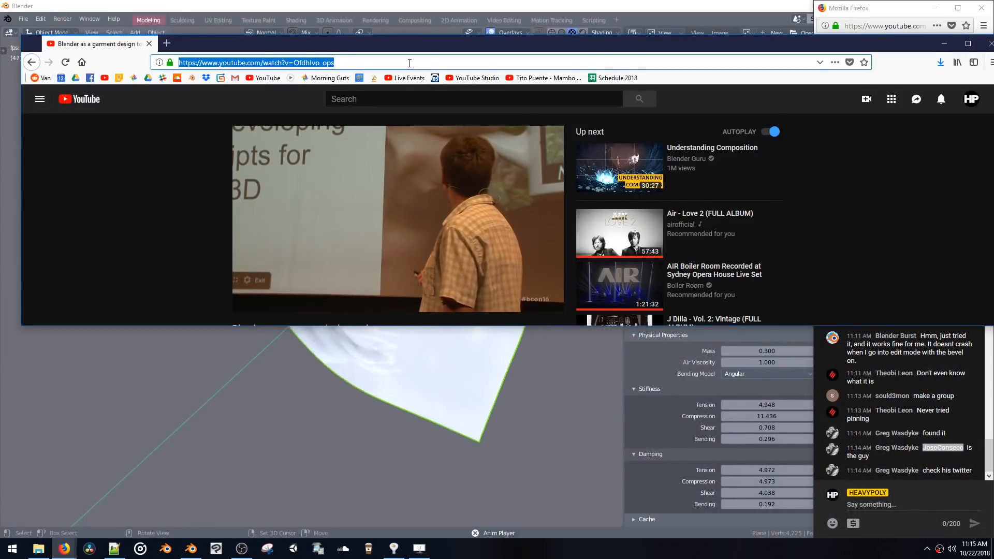
key("ctrl+v")
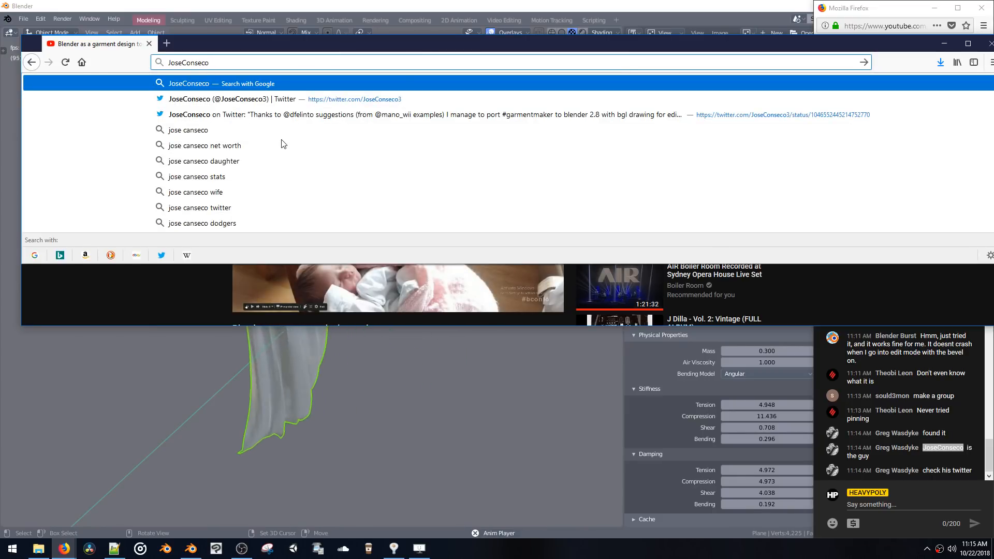
key("Down")
key("Return")
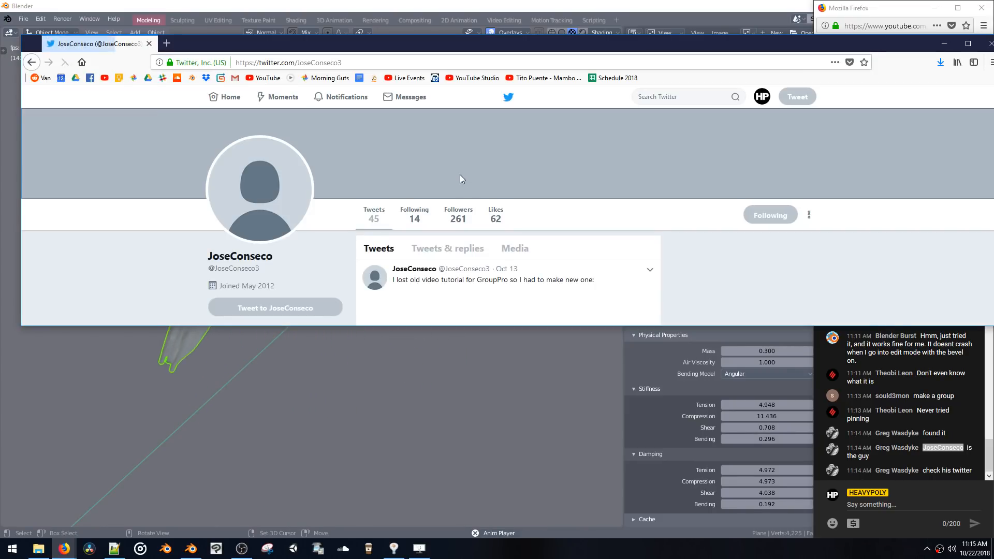
Maximize the browser window and show the Sep 30 post about porting the garment maker to Blender 2.8
scroll(438, 184, "down", 3)
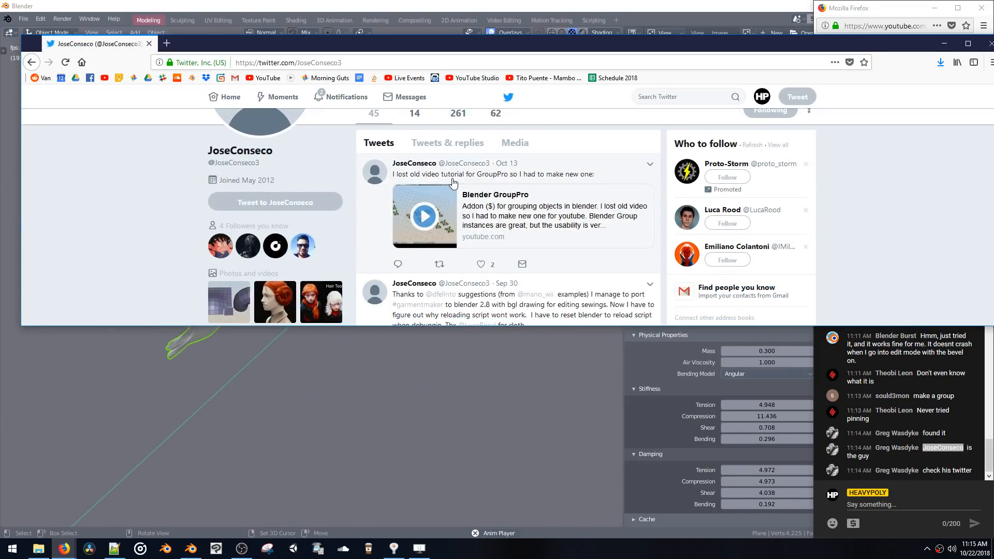
scroll(450, 183, "down", 4)
scroll(454, 181, "up", 2)
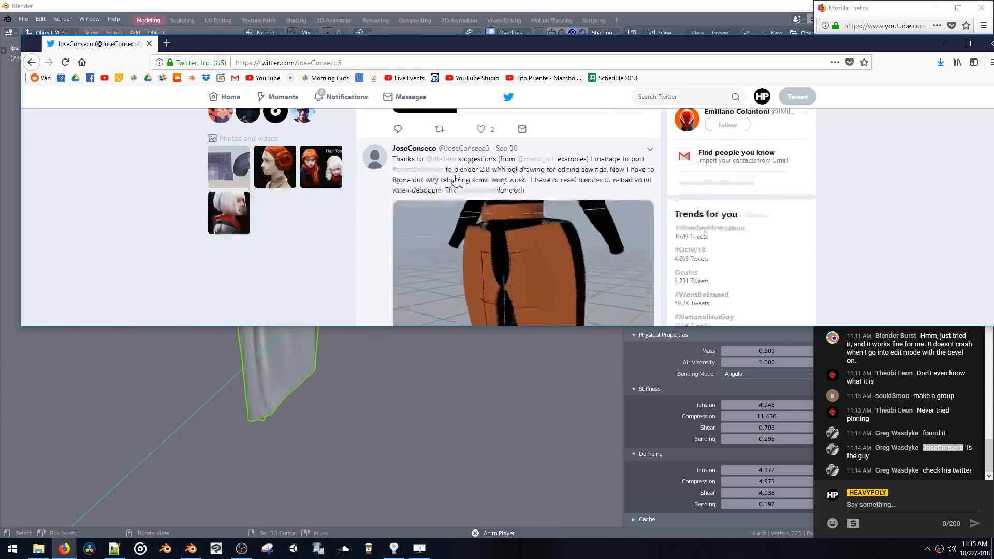
scroll(455, 181, "down", 2)
double_click(551, 46)
scroll(529, 207, "up", 2)
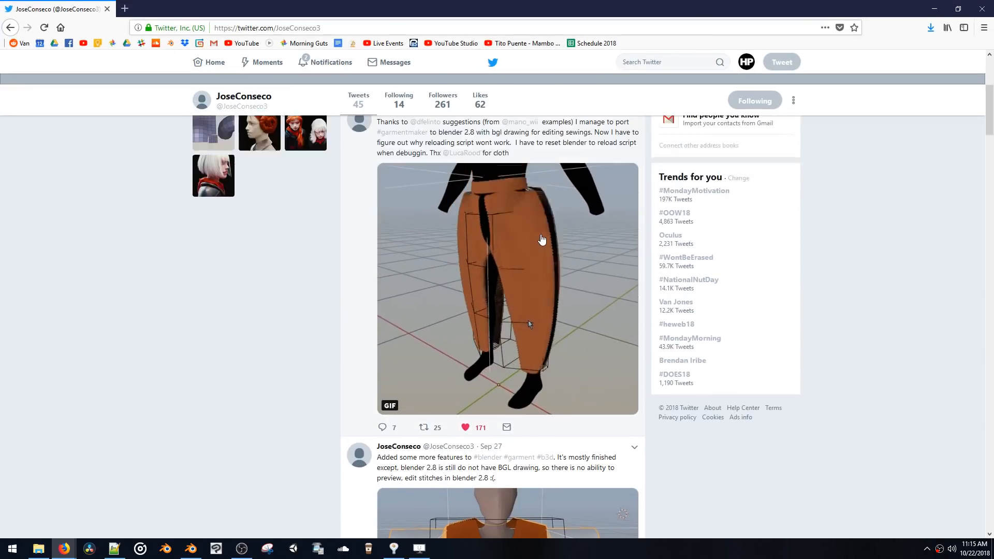
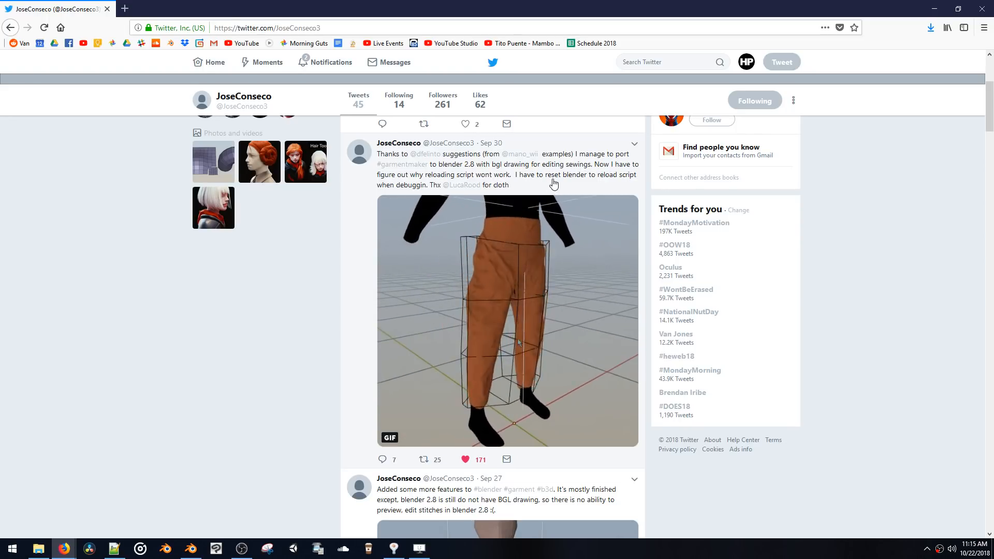
Examine the developer's older garment maker and sewing pattern posts, from Sep 27 back to Sep 9
scroll(549, 186, "down", 4)
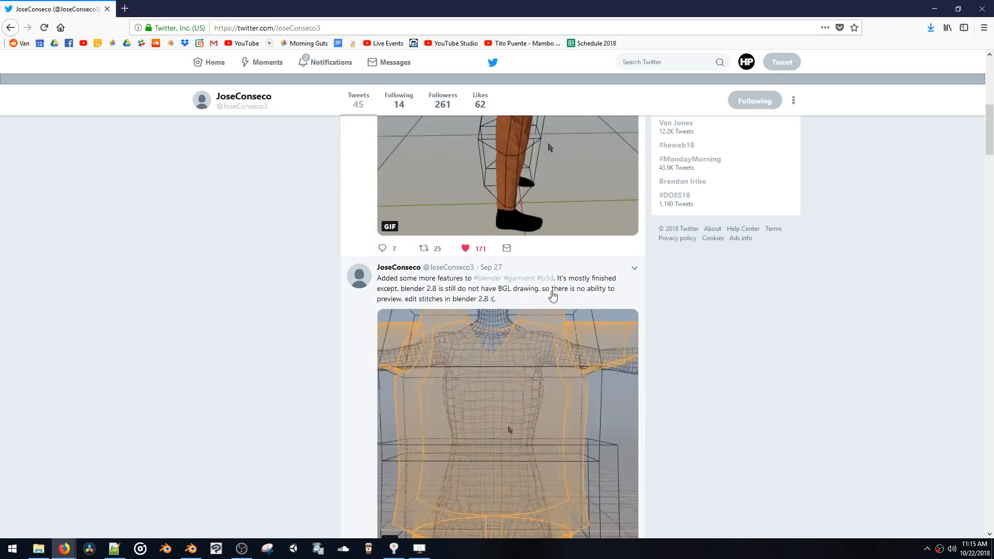
scroll(539, 303, "down", 1)
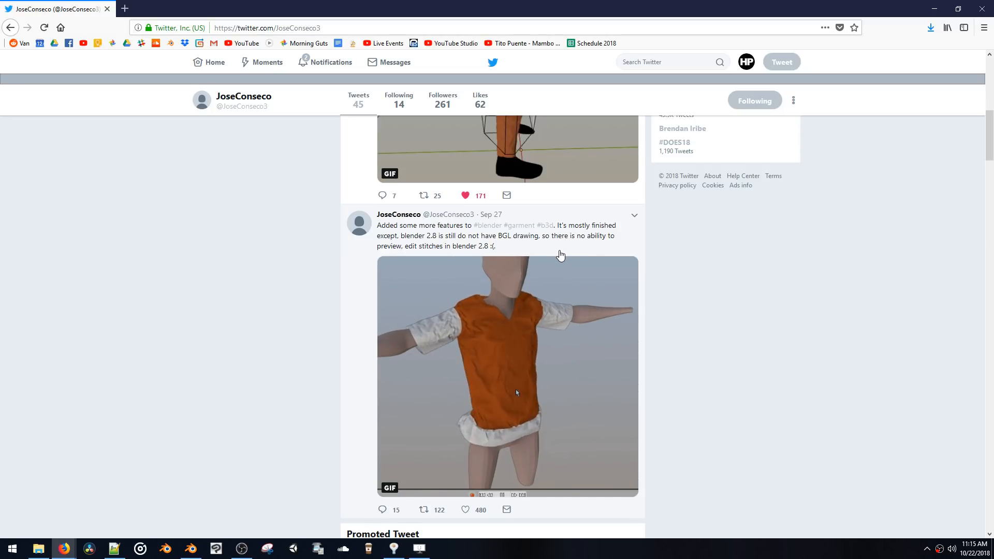
scroll(541, 285, "down", 2)
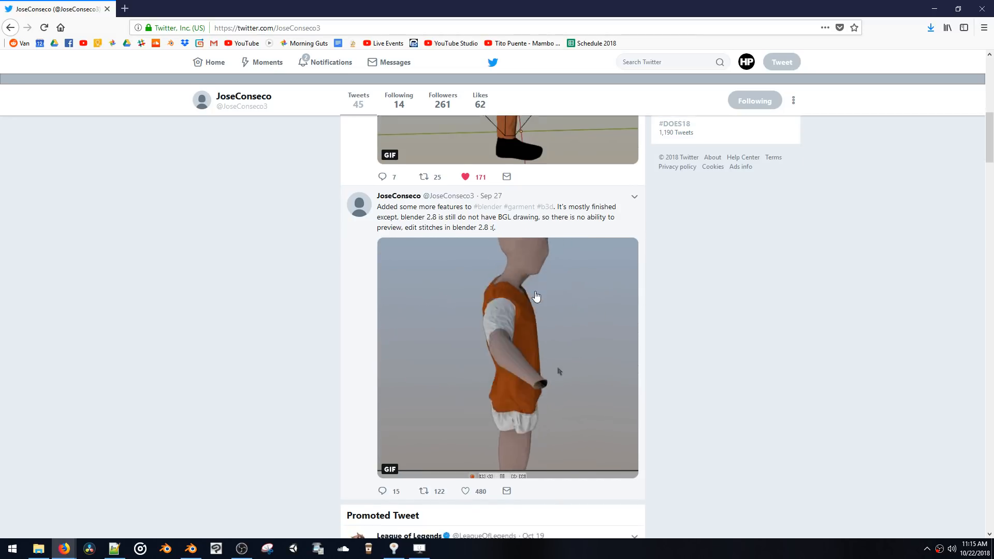
scroll(537, 296, "down", 2)
scroll(536, 295, "up", 4)
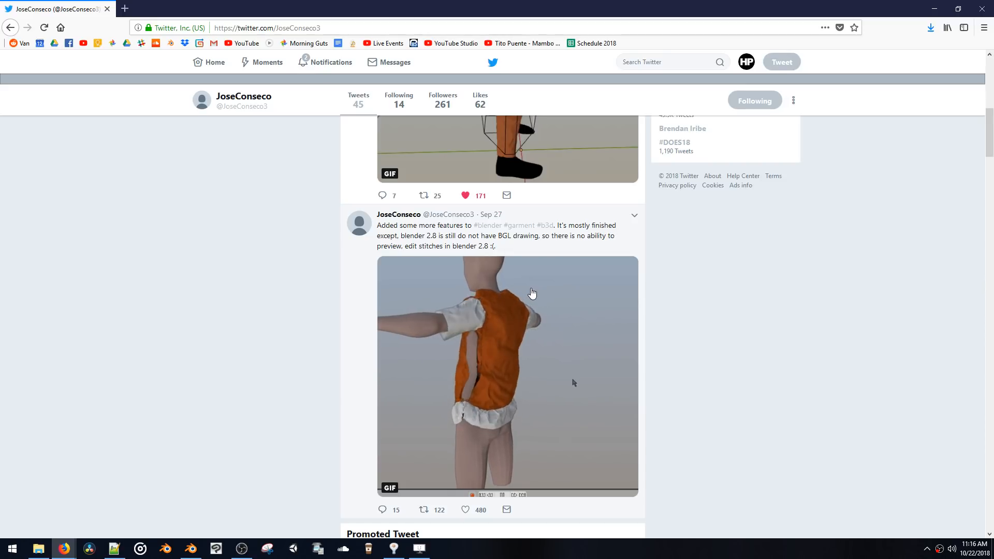
scroll(533, 293, "down", 13)
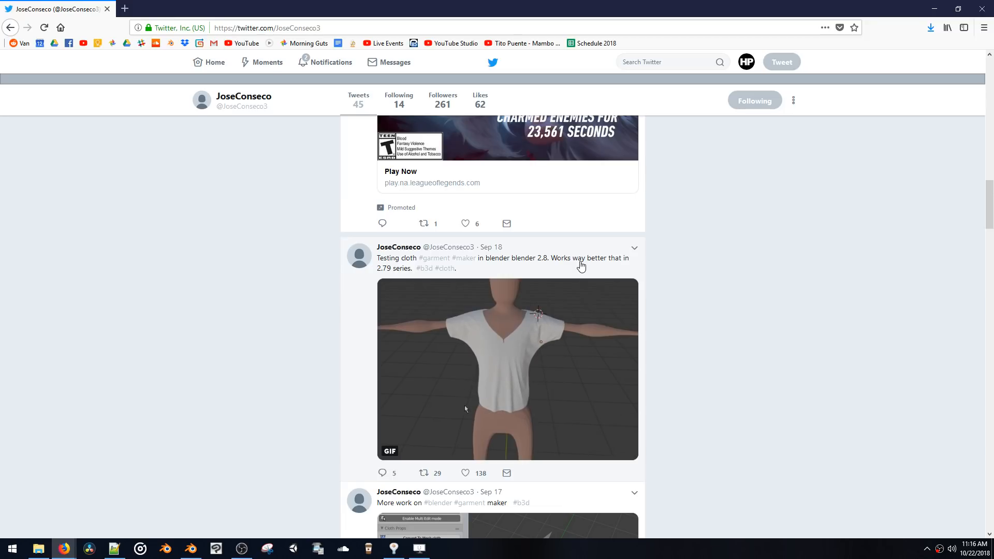
scroll(581, 266, "down", 5)
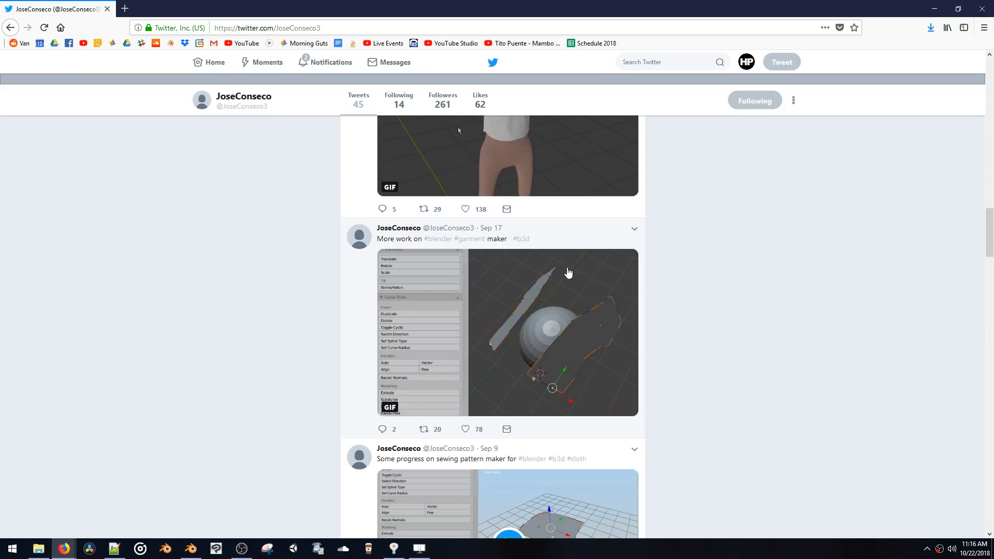
scroll(561, 275, "down", 5)
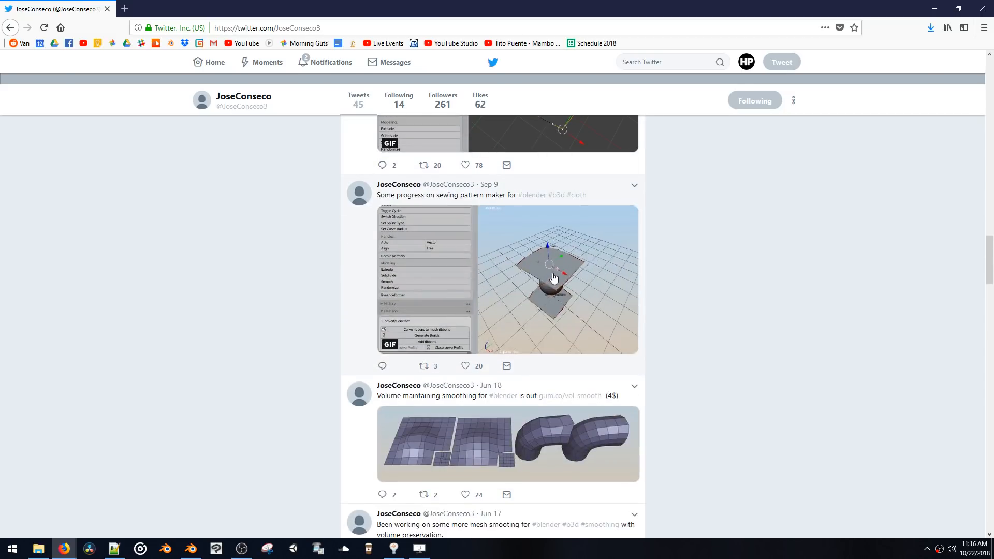
Return to the top of the profile and review the Sep 30 trousers and Sep 27 shirt simulation demos again
scroll(553, 278, "up", 15)
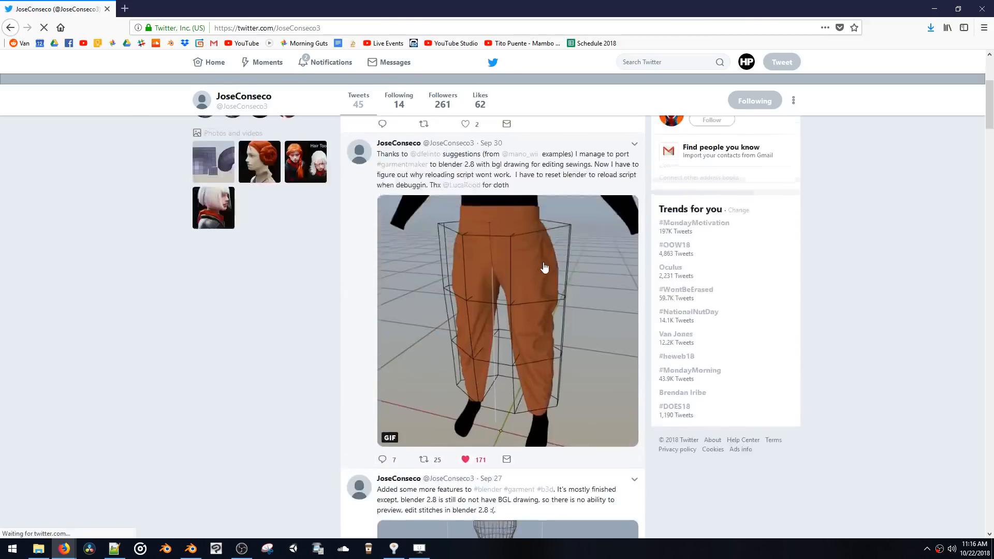
scroll(547, 266, "up", 4)
scroll(549, 268, "down", 4)
scroll(550, 272, "up", 4)
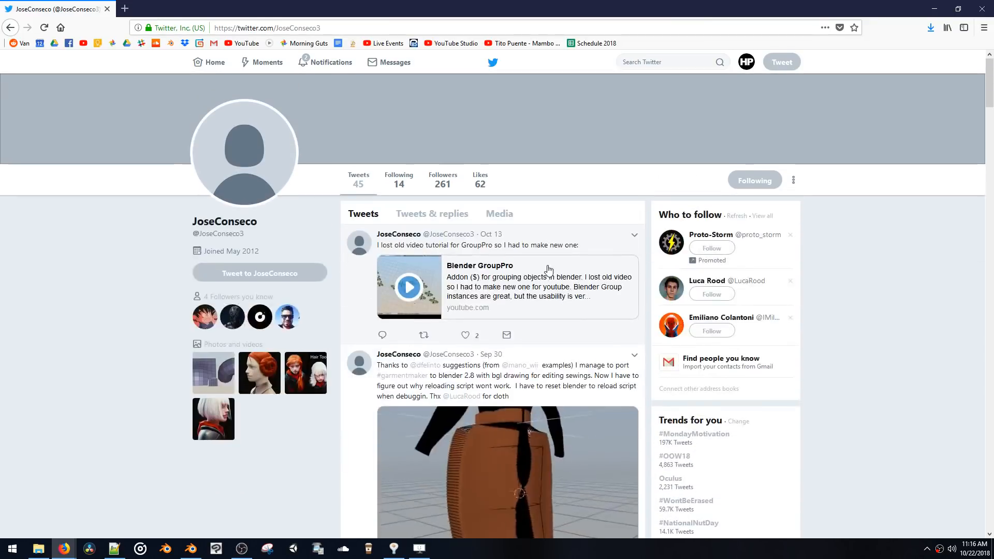
scroll(549, 269, "down", 5)
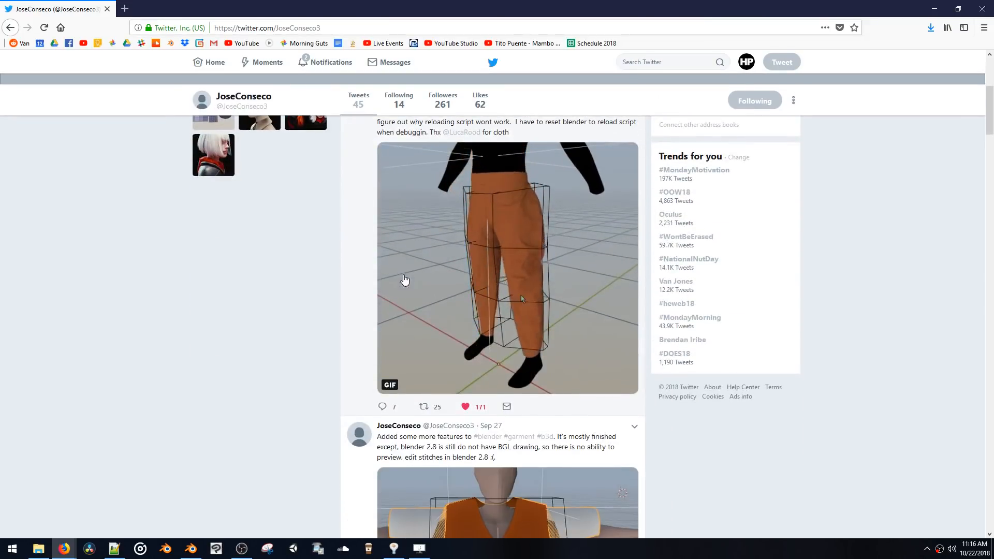
scroll(432, 293, "down", 5)
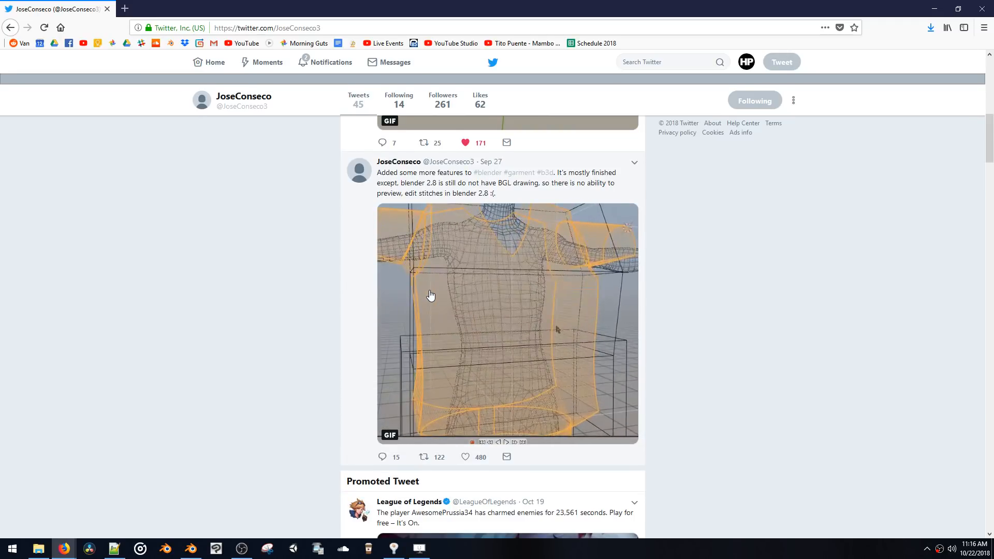
scroll(431, 296, "down", 3)
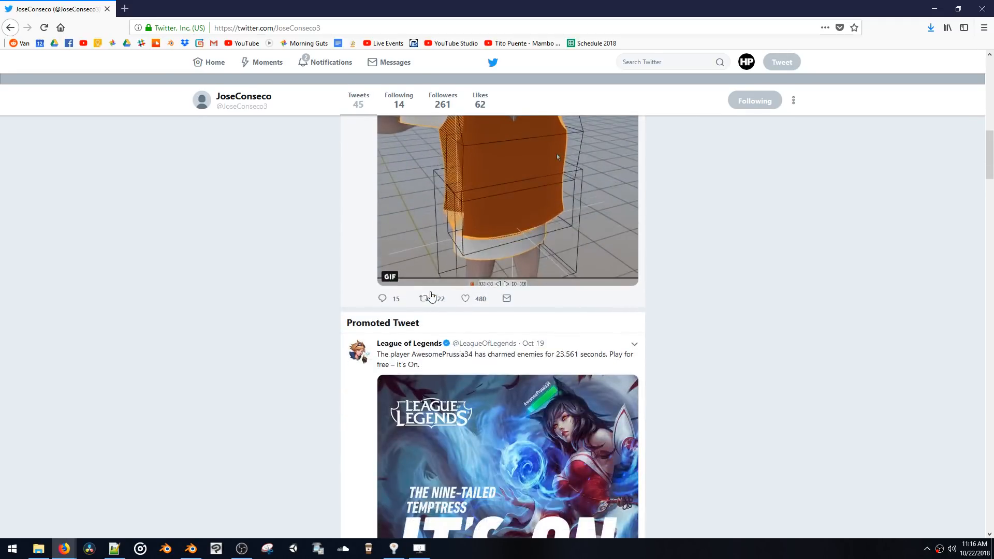
Recheck the newest posts at the top of the developer's profile, down to the Sep 30 trousers demo
scroll(431, 296, "up", 10)
scroll(432, 297, "up", 3)
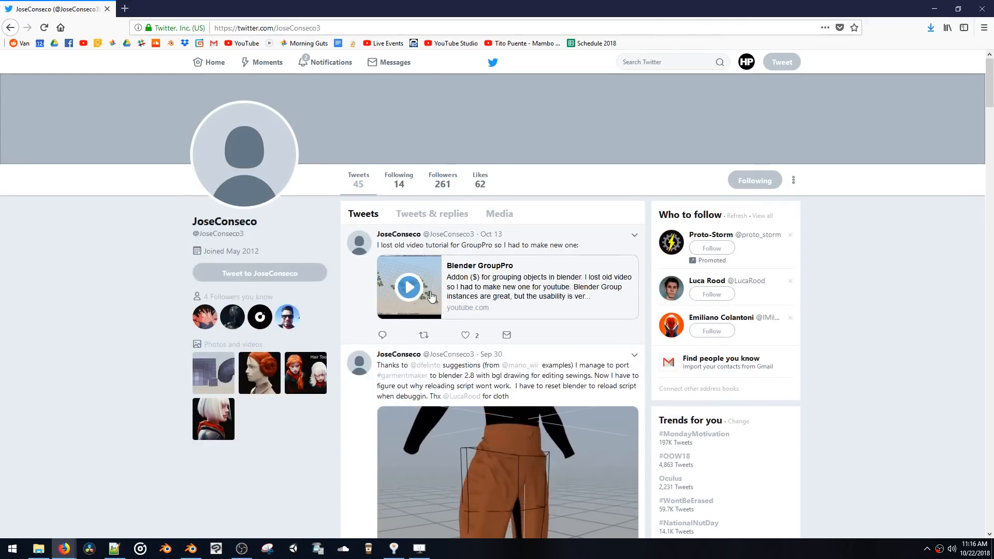
scroll(431, 296, "down", 5)
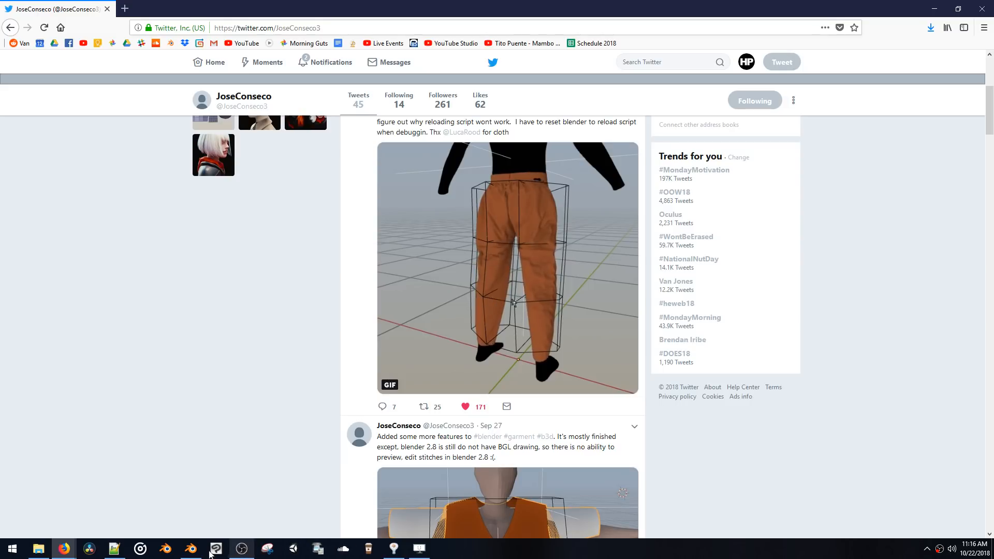
Switch to Blender and delete the simulated cloth plane
left_click(188, 552)
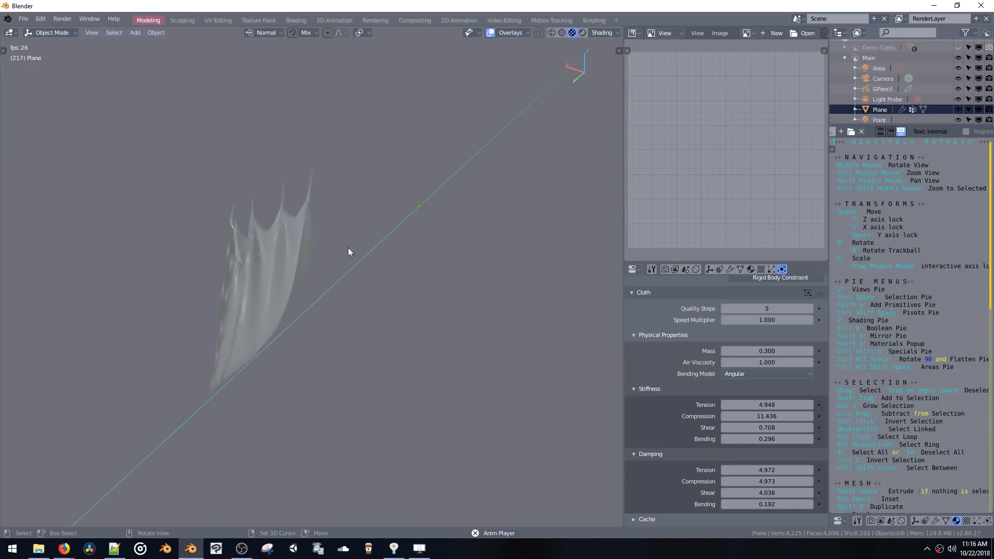
middle_click_drag(349, 251, 288, 237)
key("Delete")
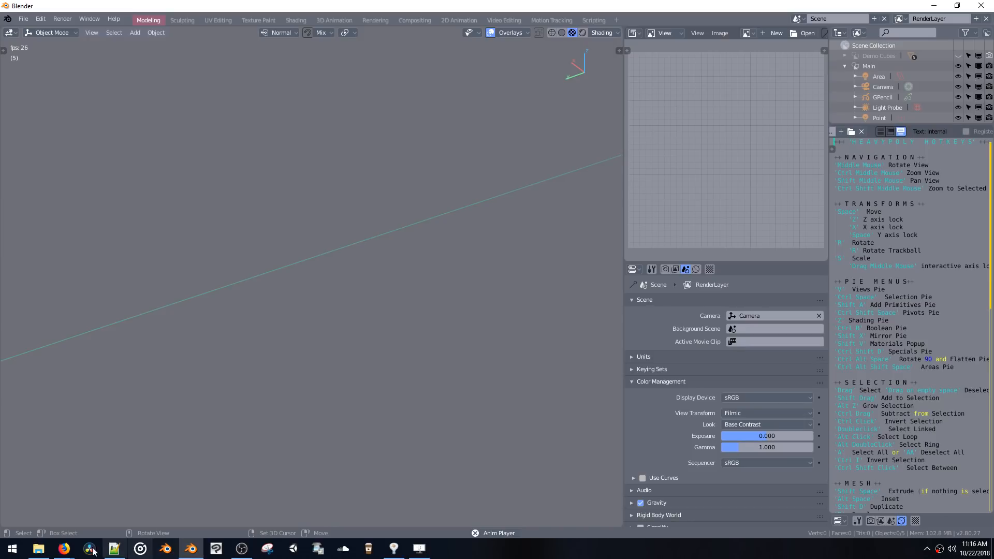
Check the newest messages in the YouTube live chat window and return to Blender
mouse_move(64, 549)
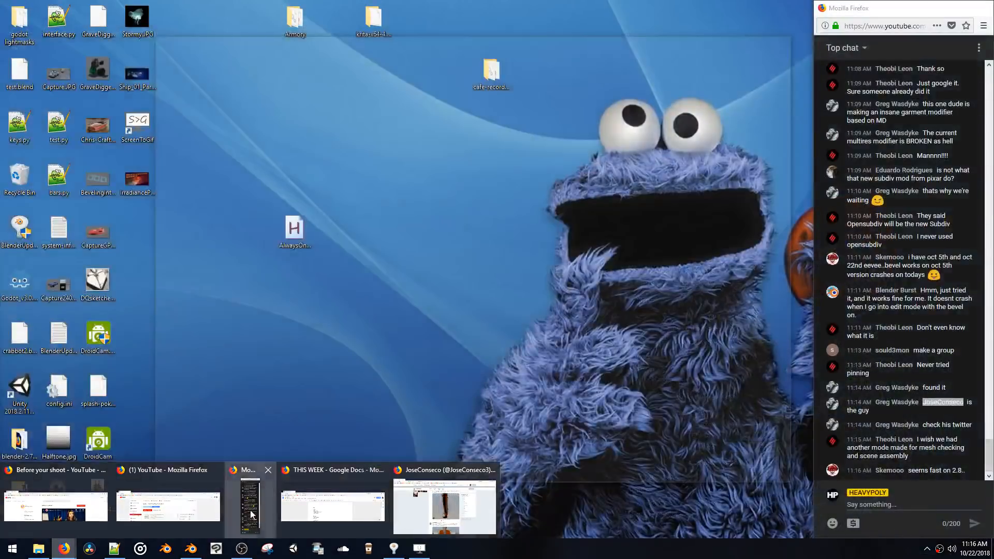
left_click(251, 515)
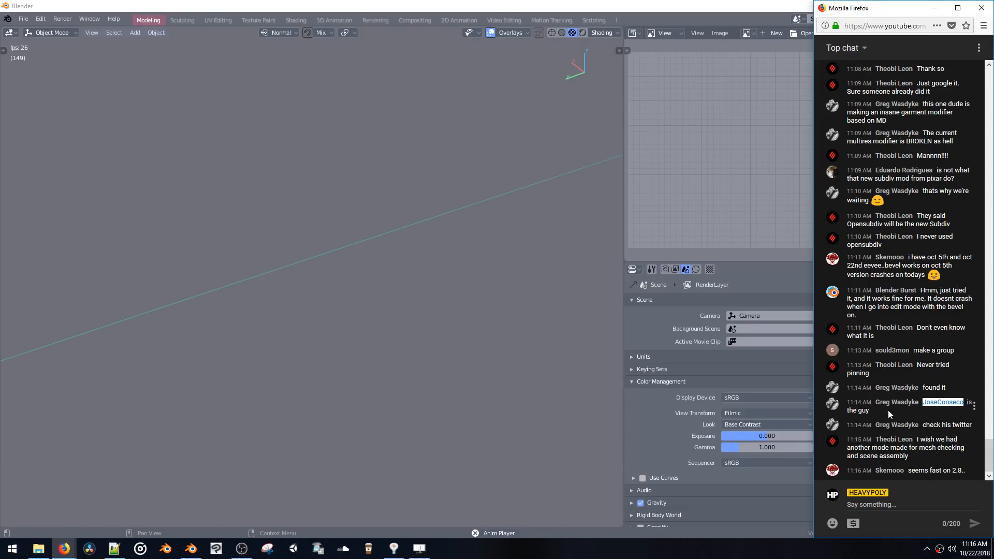
left_click(330, 241)
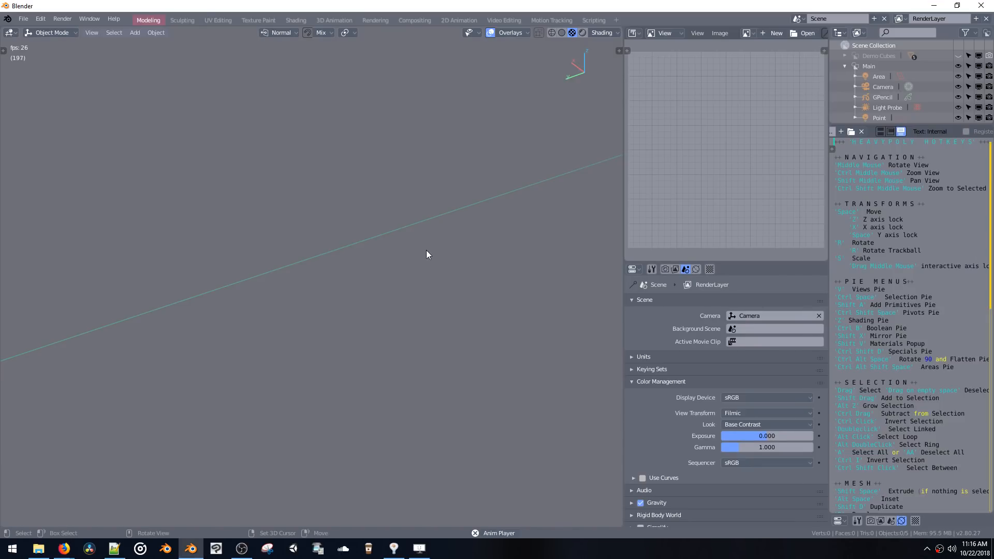
Open the recent file Gundam_RX_78.blend
key("shift+a")
left_click(27, 22)
mouse_move(44, 56)
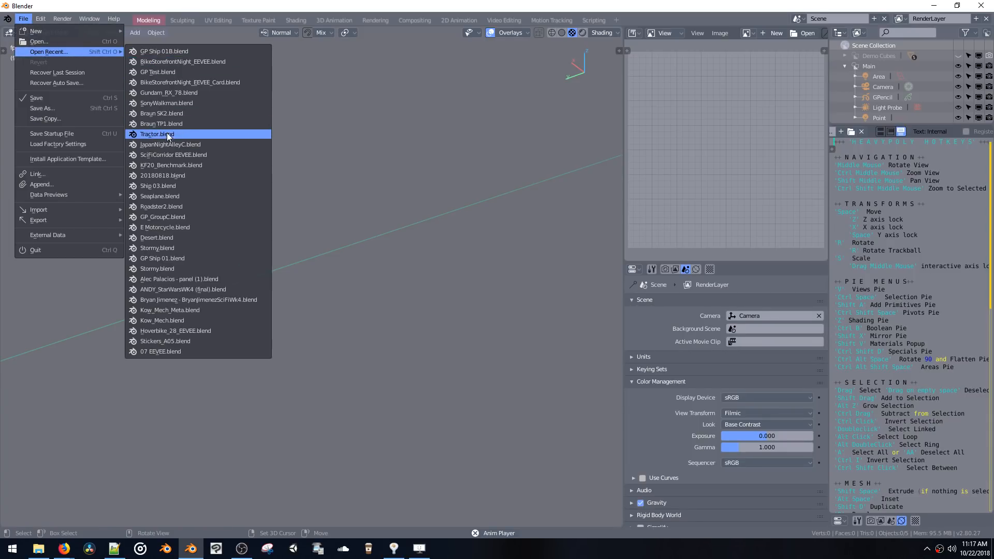
left_click(173, 92)
middle_click_drag(305, 201, 321, 191)
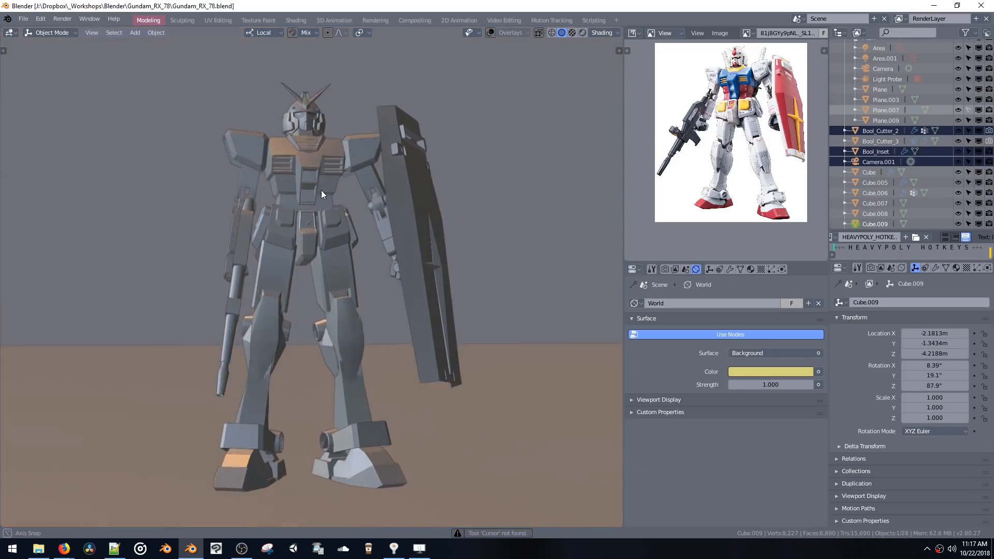
Show the Gundam scene in Rendered viewport shading
key("z")
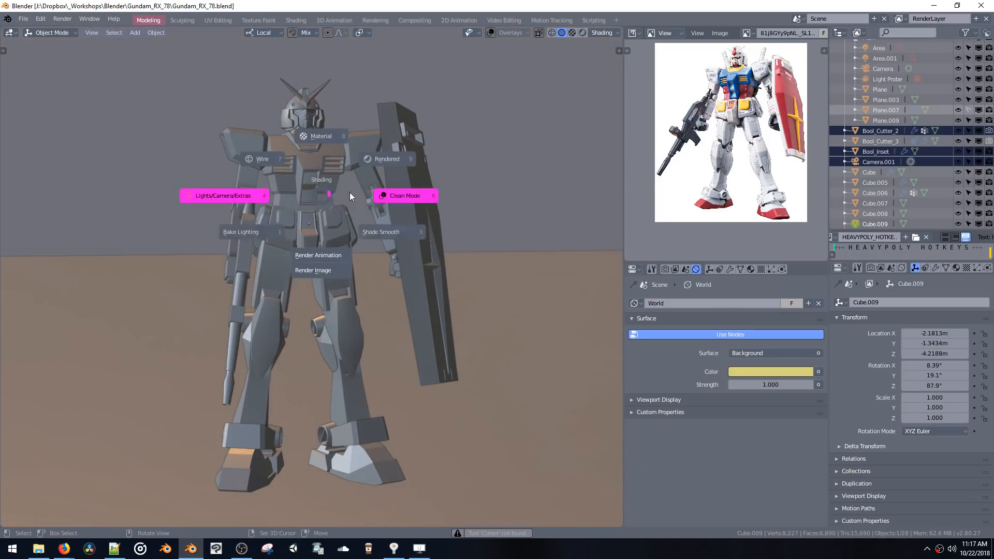
left_click(375, 158)
mouse_move(312, 231)
middle_mouse_down()
mouse_move(391, 242)
mouse_move(300, 241)
mouse_move(296, 300)
mouse_move(305, 241)
mouse_move(338, 243)
middle_mouse_up()
Try rotating the selected Gundam mesh about its local Z axis
left_click(336, 322)
key("r")
key("z")
key("z")
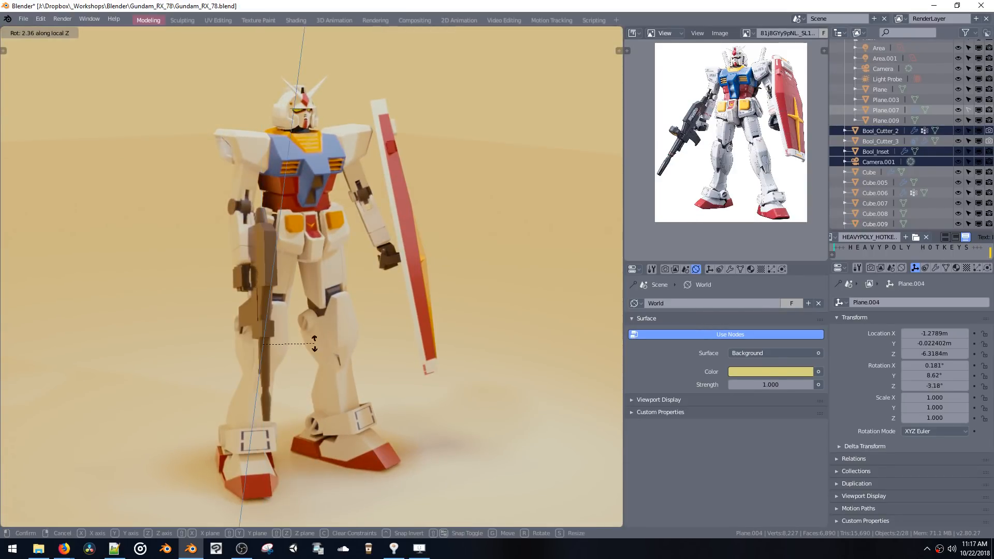
right_click(366, 321)
Open TarynC.blend from the Ship_Taryn folder inside Dropbox's Aerospace folder
key("ctrl+s")
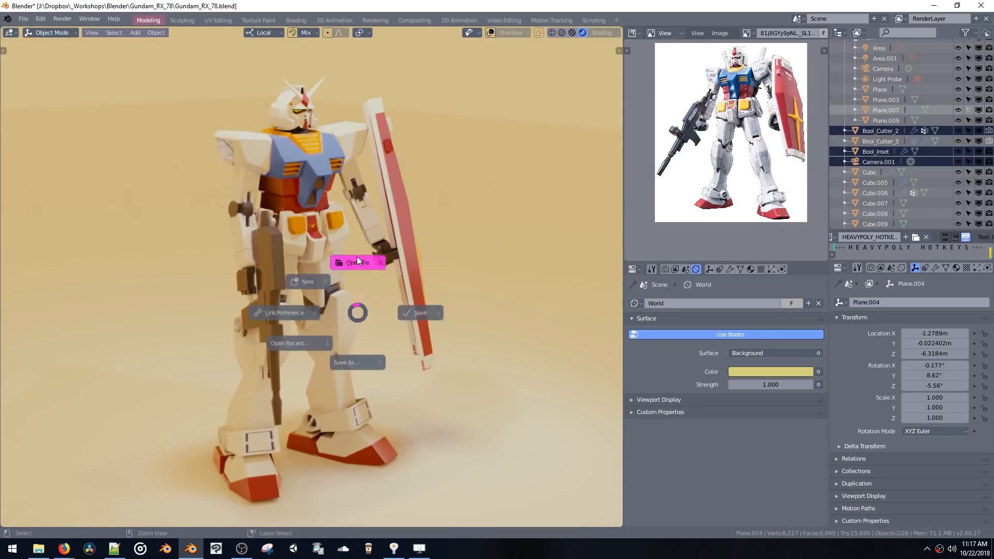
left_click(361, 263)
left_click(137, 67)
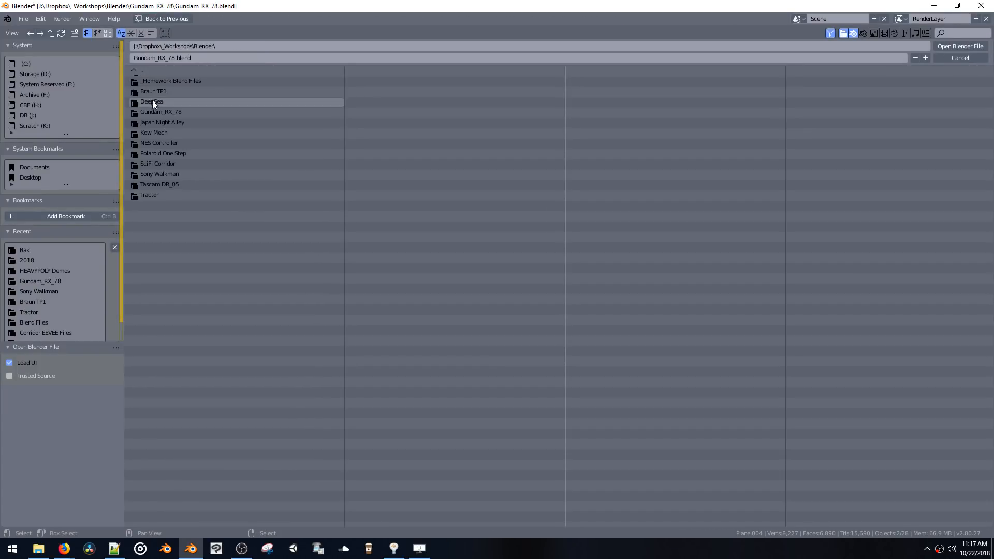
left_click(142, 72)
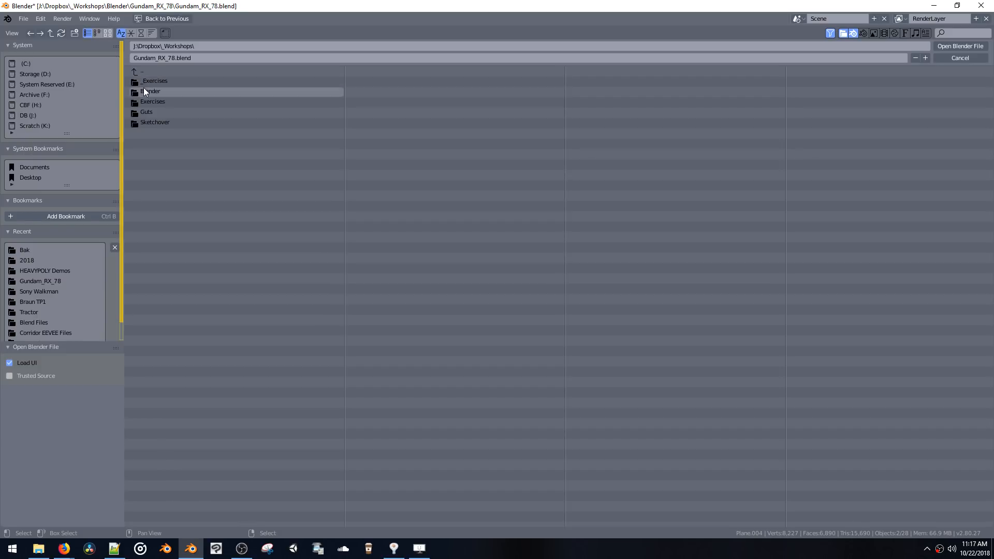
left_click(144, 94)
left_click(138, 67)
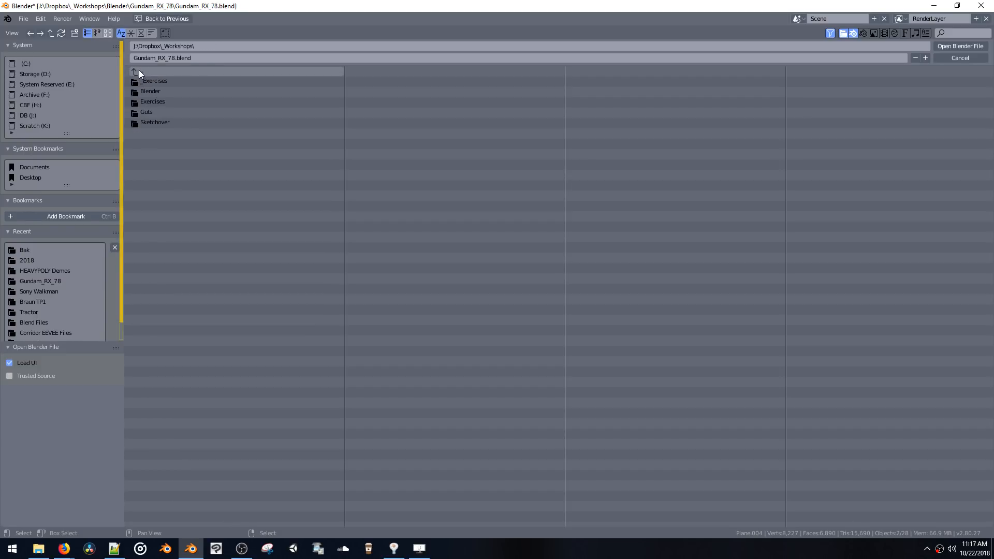
left_click(138, 71)
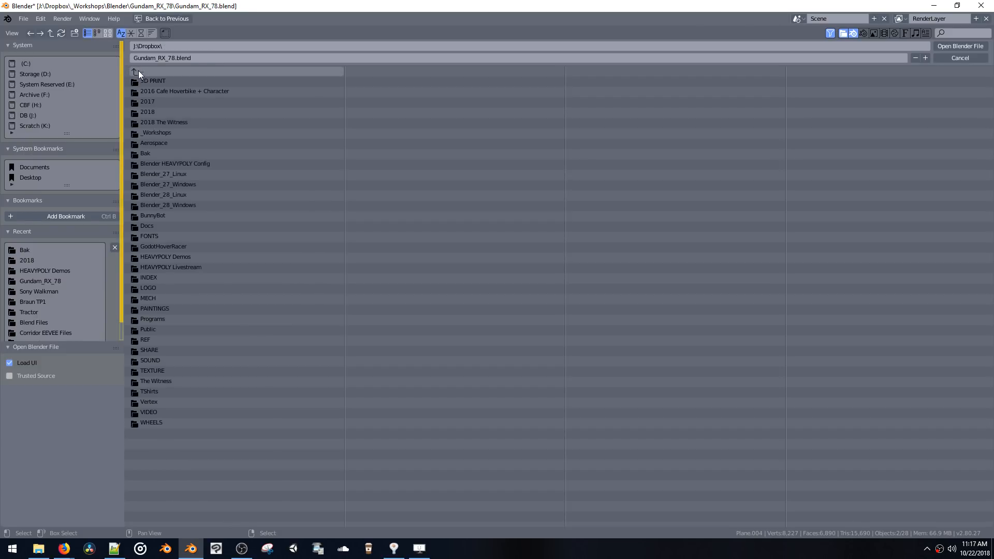
left_click(148, 142)
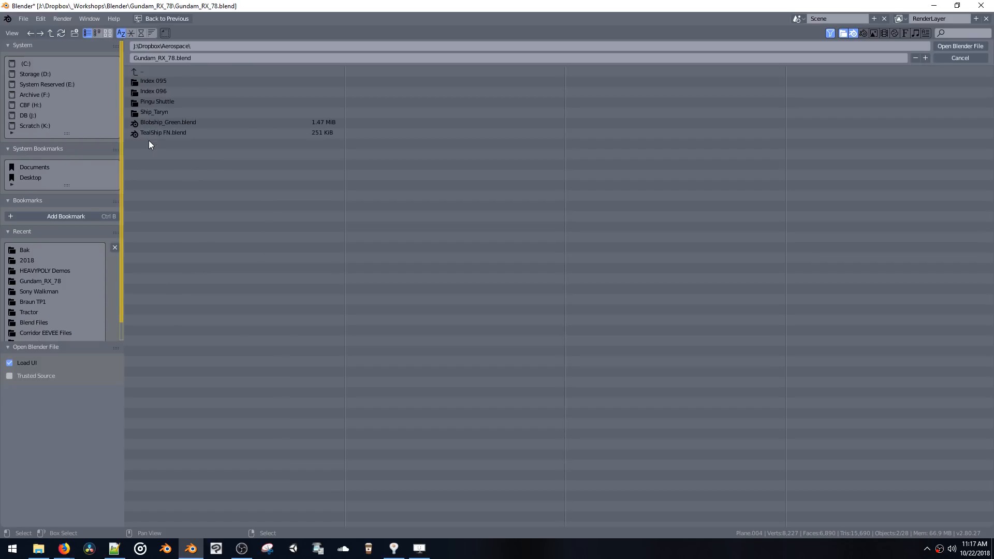
left_click(152, 112)
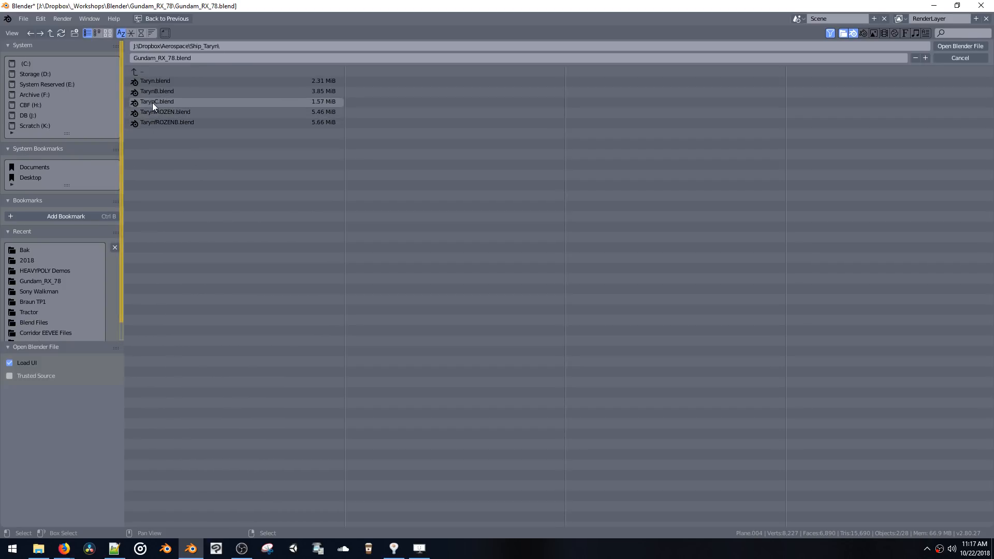
left_click(153, 102)
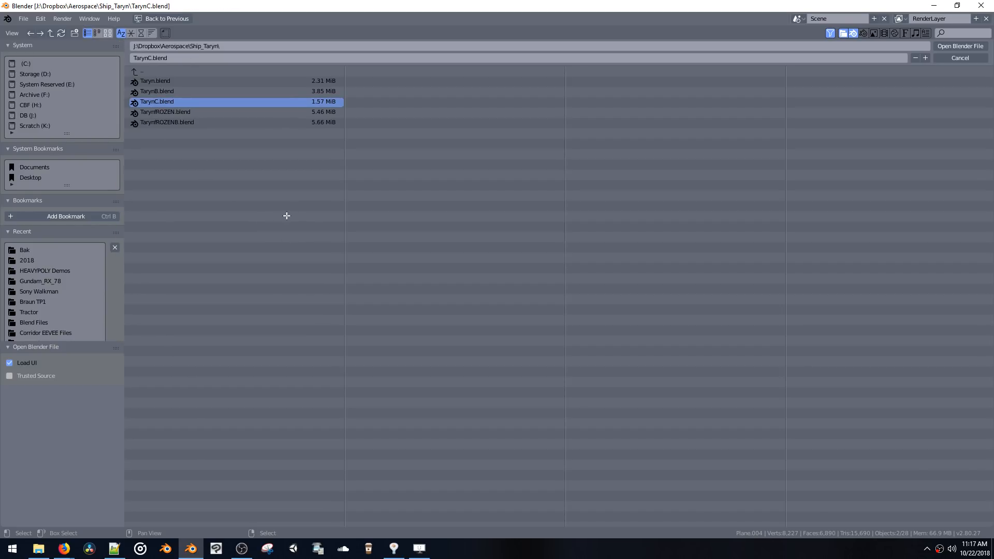
key("Return")
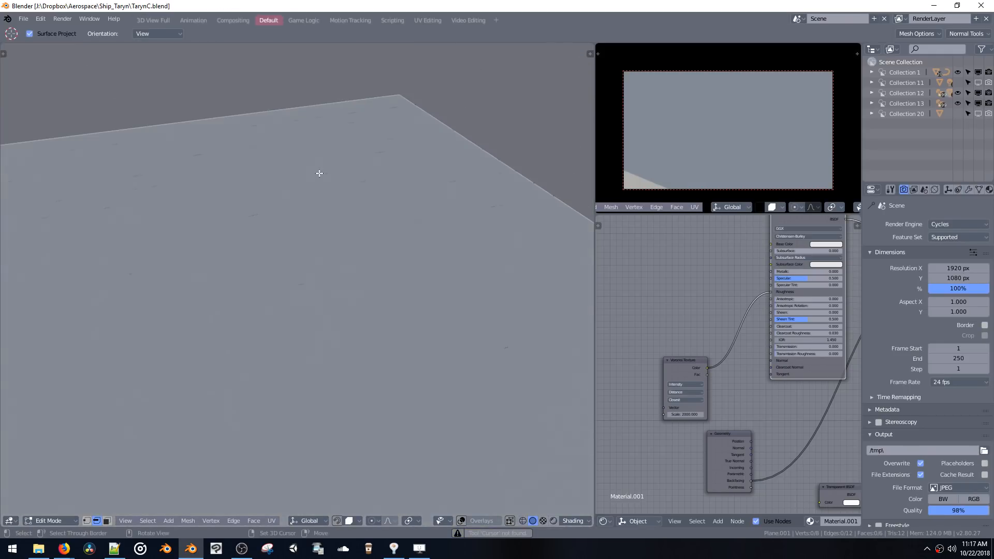
Switch to Object Mode and select one of the parked ships to view the rows up close
middle_click_drag(326, 273, 346, 218)
key("ctrl+Tab")
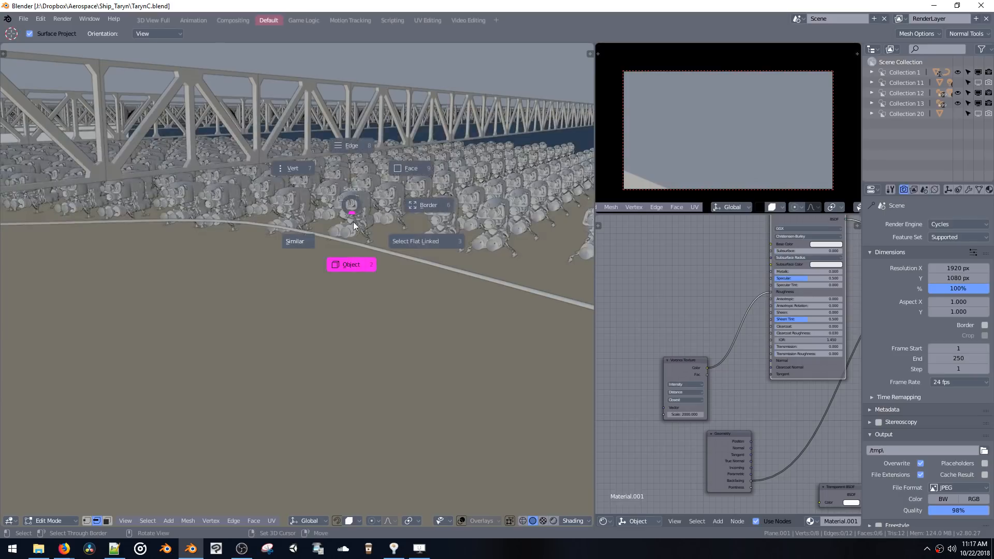
left_click(346, 264)
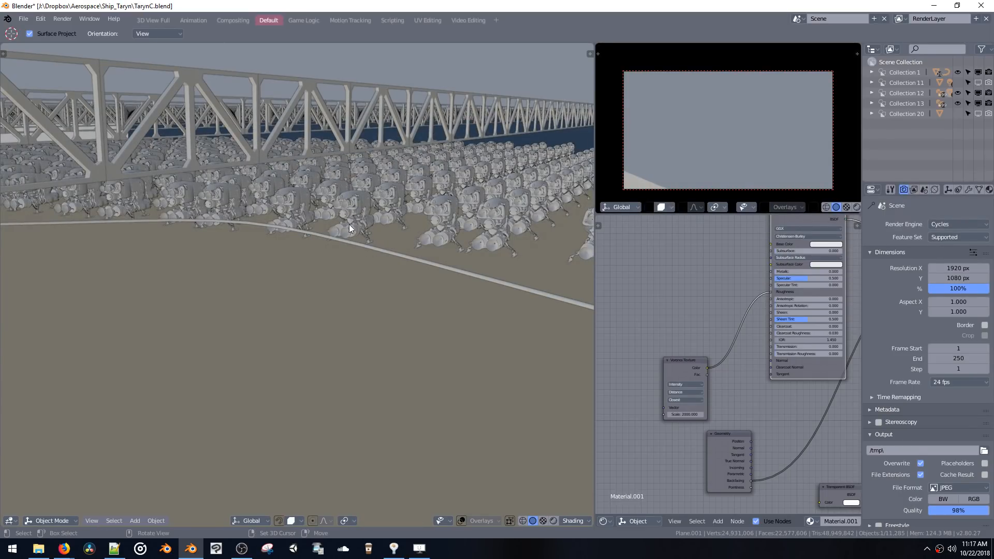
left_click(412, 212)
middle_click_drag(382, 222, 340, 222)
scroll(340, 210, "up", 4)
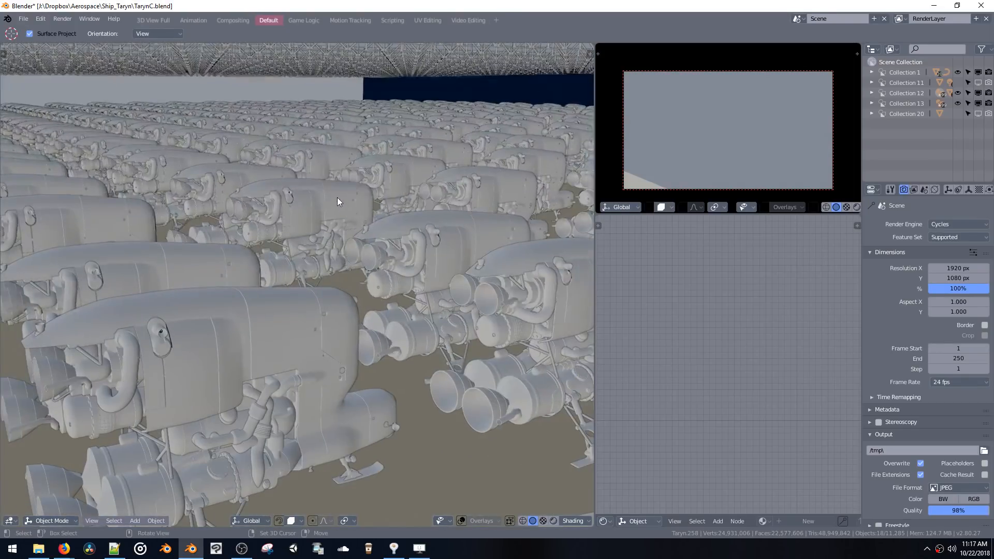
Turn off Clean Mode to show the main viewport's overlays, and hide the lights, camera and extras
key("z")
left_click(395, 201)
scroll(371, 204, "down", 2)
key("z")
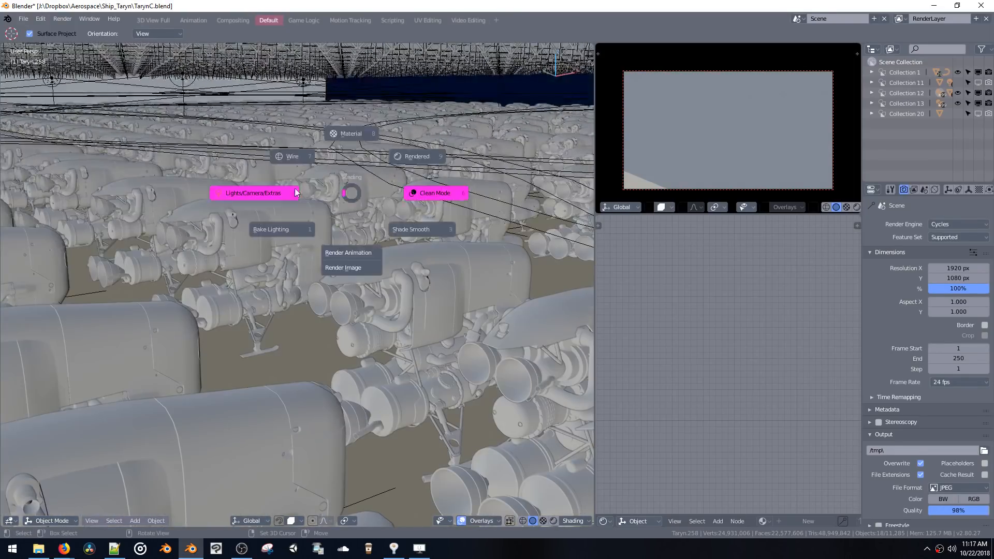
left_click(295, 196)
Select the nearby ship Taryn.370 and frame it in the main viewport
left_click(304, 222)
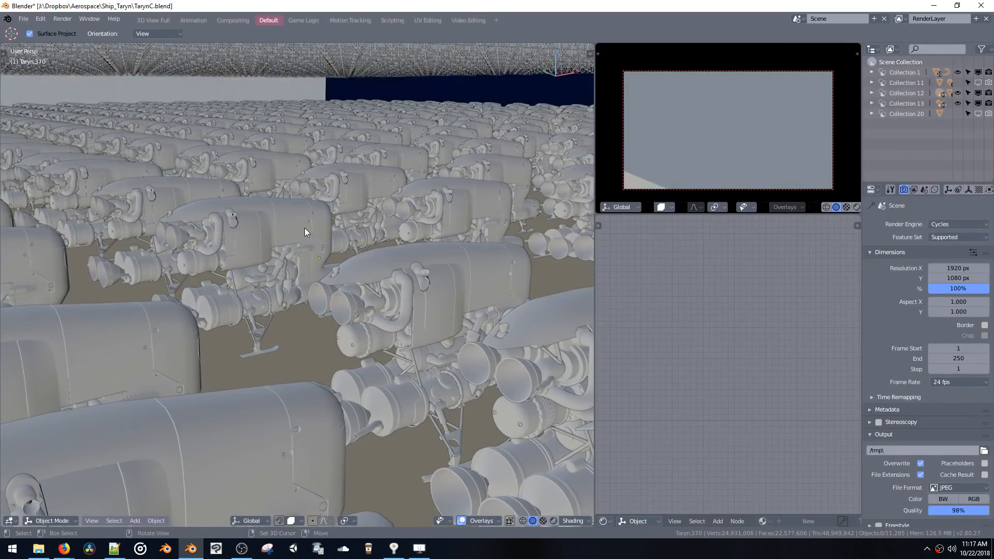
left_click(300, 228)
middle_click(302, 224)
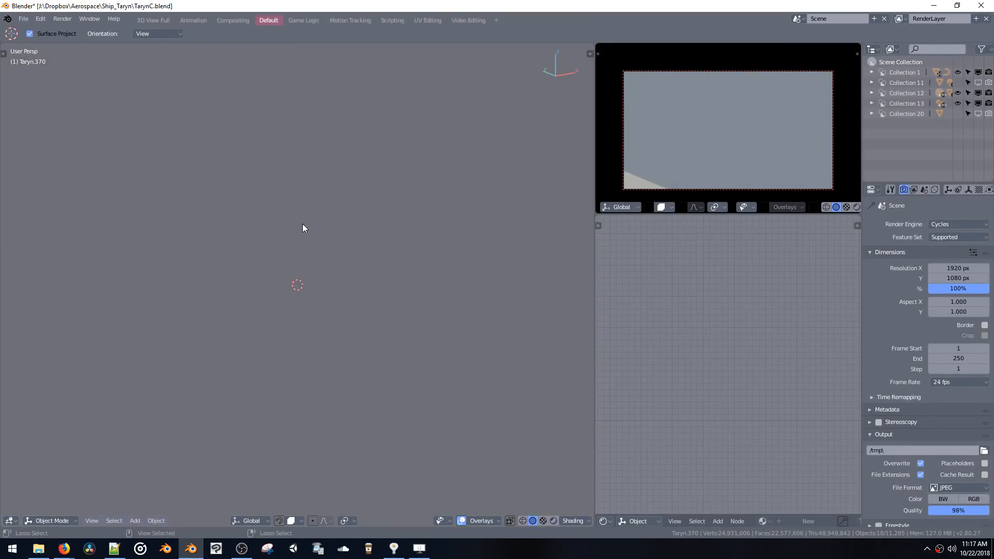
middle_click_drag(308, 136, 316, 82, "ctrl")
middle_click_drag(325, 159, 312, 210)
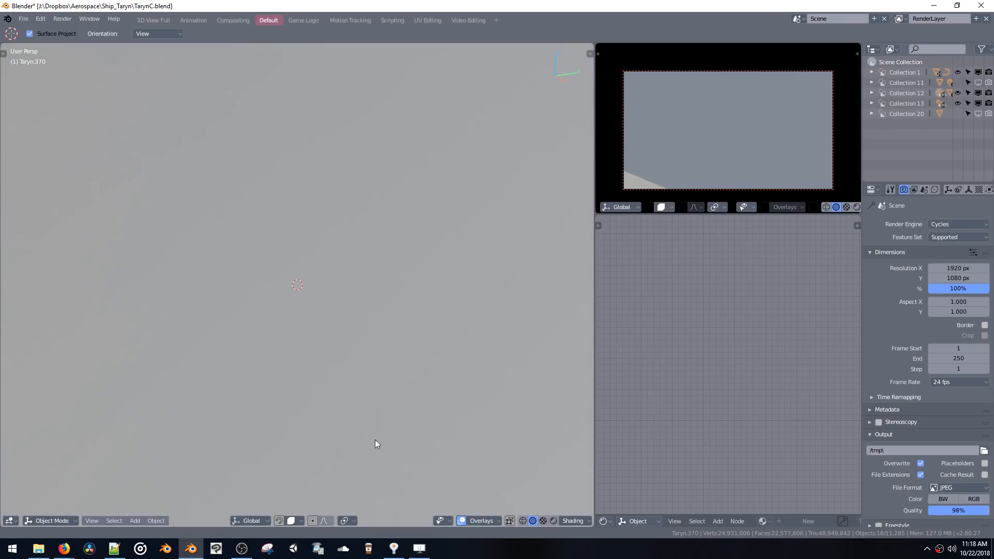
Switch the main viewport to wireframe shading and inspect the rows of ships, selecting the foreground ship and the large plane
key("z")
left_click(283, 245)
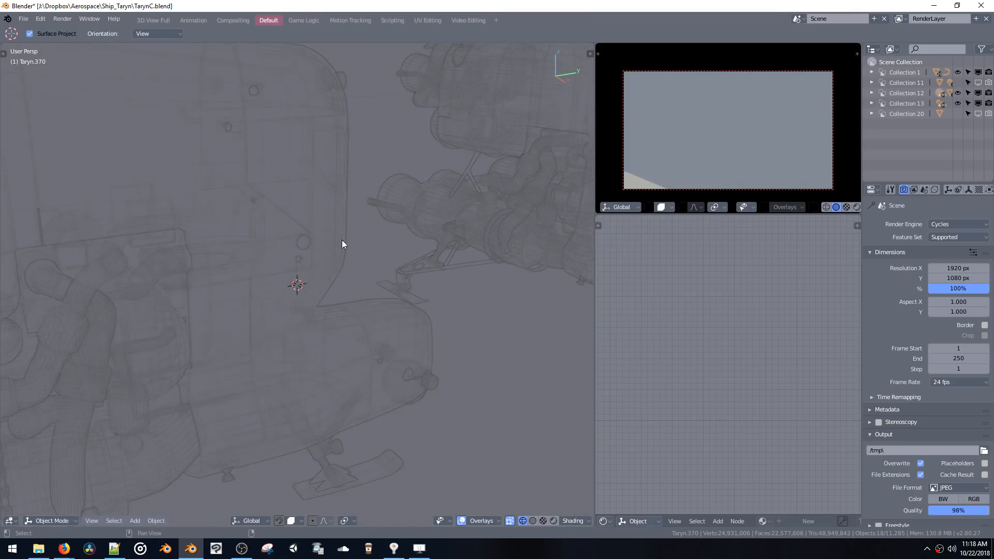
middle_click_drag(342, 242, 324, 296)
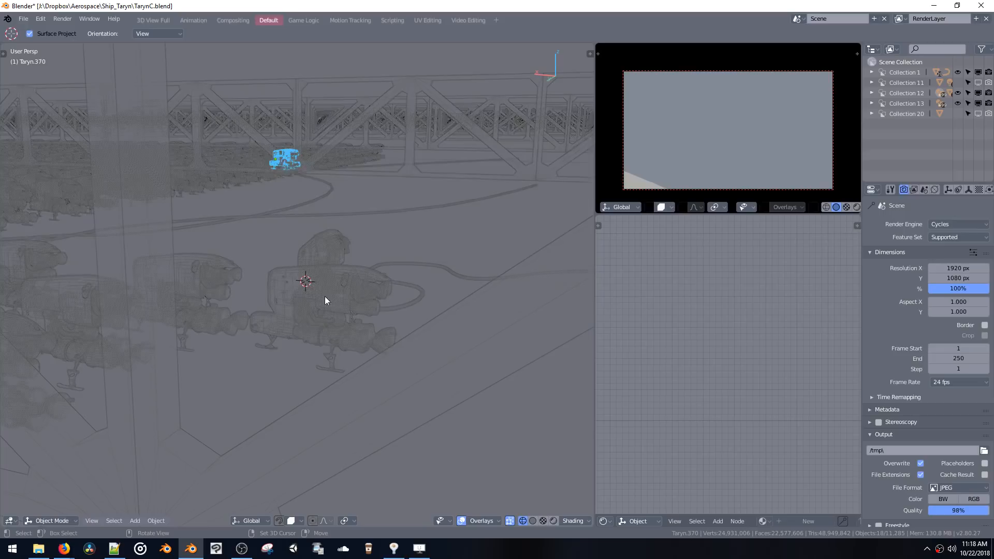
left_click(325, 259)
middle_click_drag(325, 260, 275, 268)
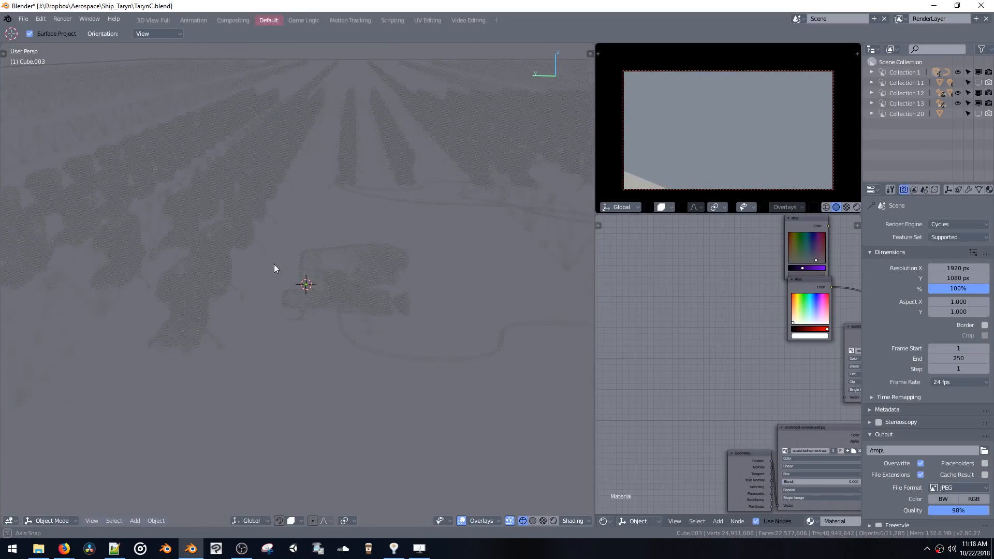
left_click(242, 223)
Show the camera viewport's overlays and preview it in Material, ending in Rendered shading
key("z")
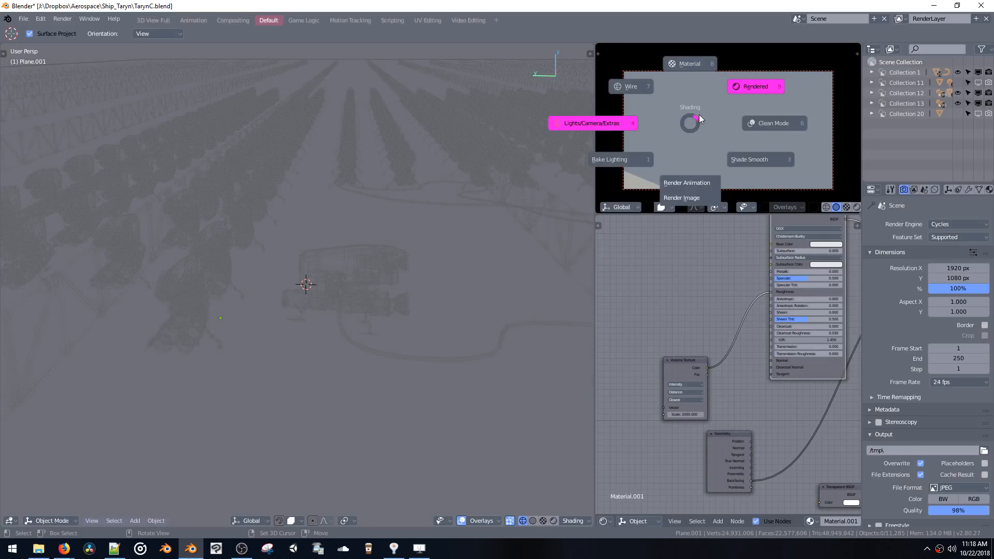
left_click(689, 69)
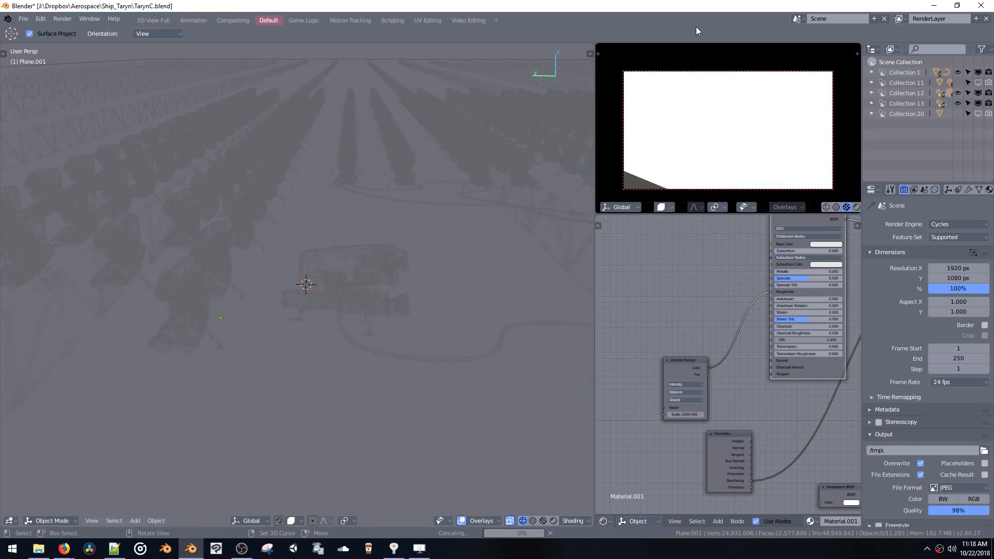
key("z")
left_click(795, 82)
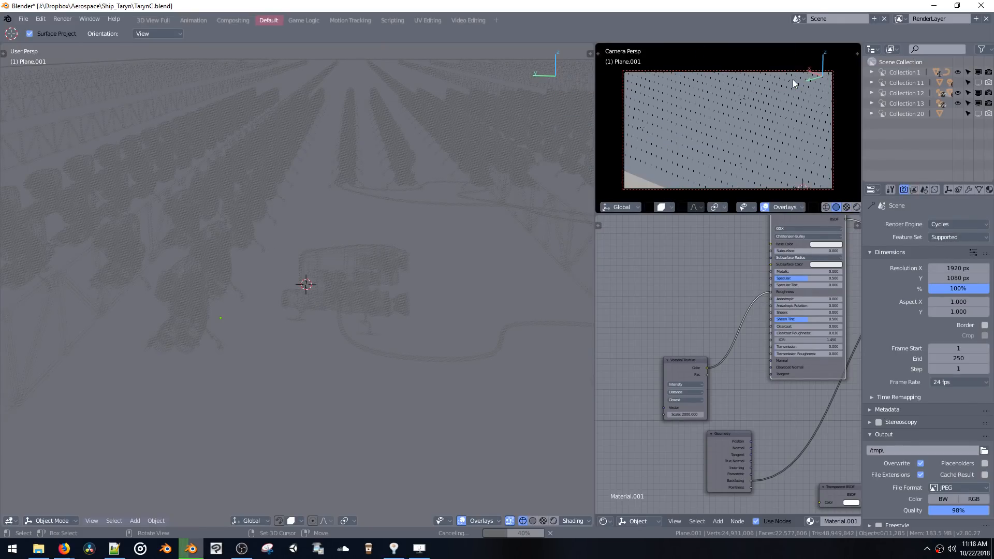
key("z")
left_click(809, 77)
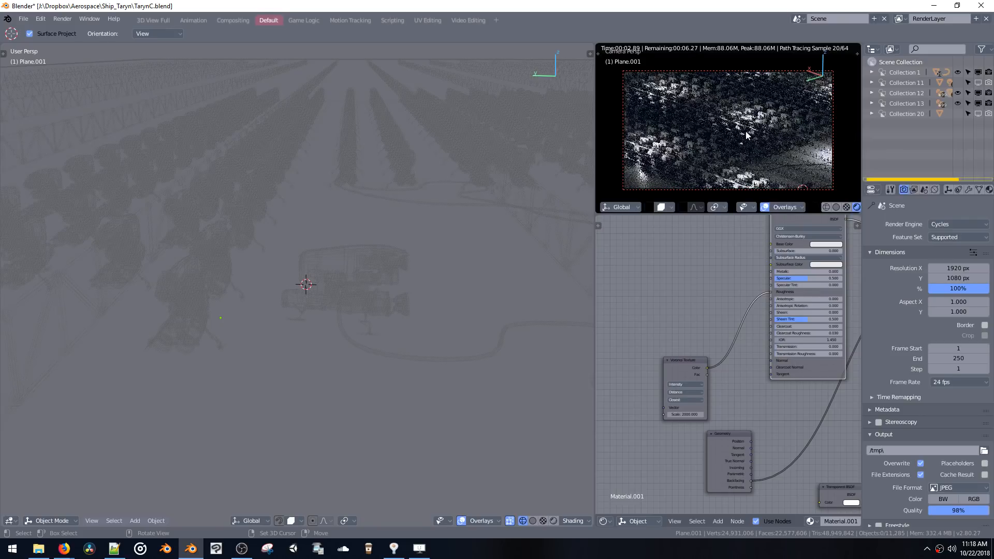
Set the render engine to Eevee and turn the camera viewport into an Image Editor
left_click(940, 224)
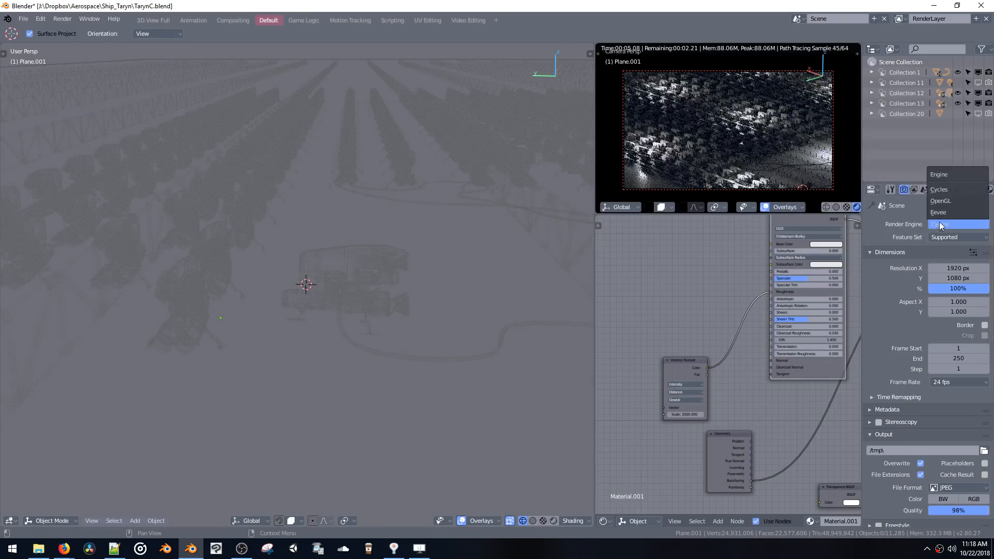
key("Return")
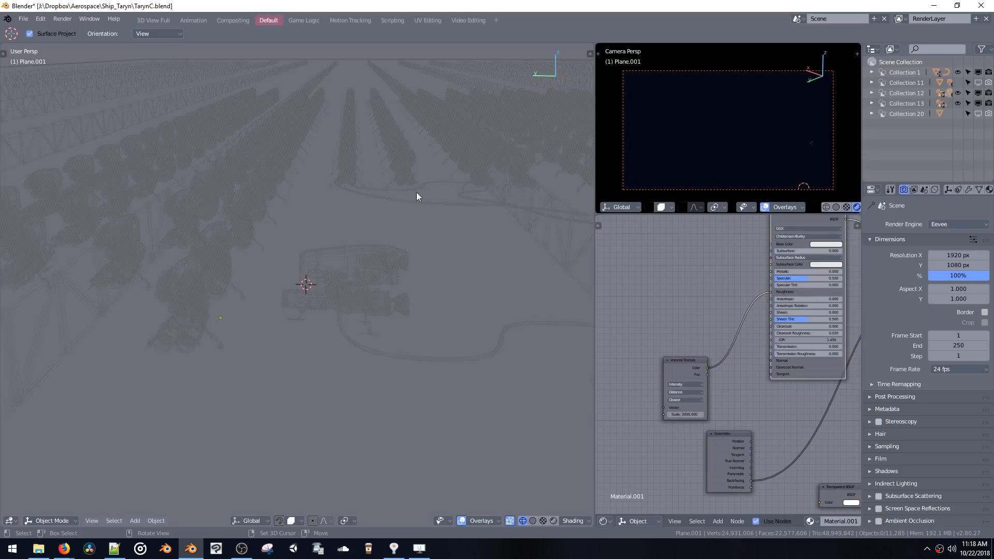
key("shift+space")
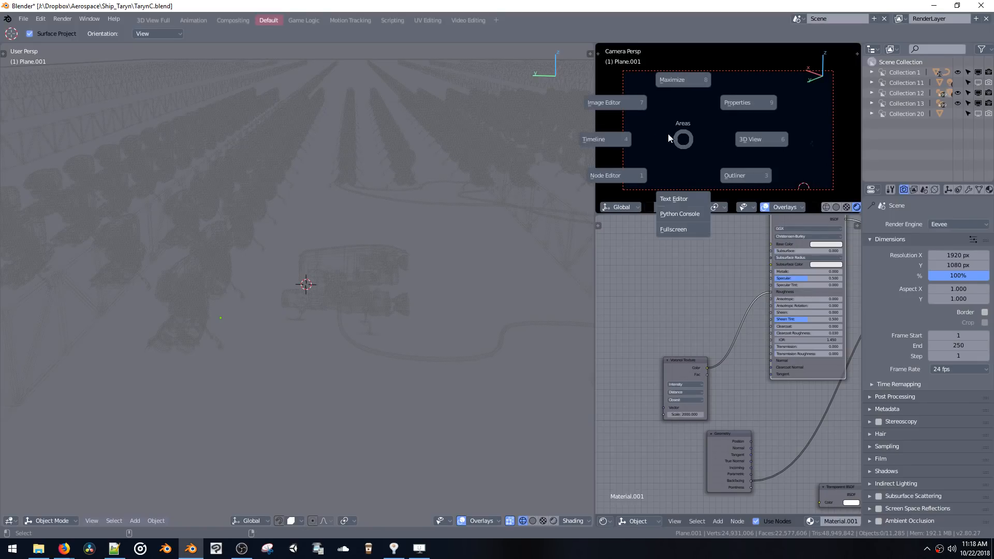
left_click(624, 104)
Switch the main viewport to Rendered shading and select the foreground ship's hull for a close view
middle_click_drag(349, 195, 360, 218)
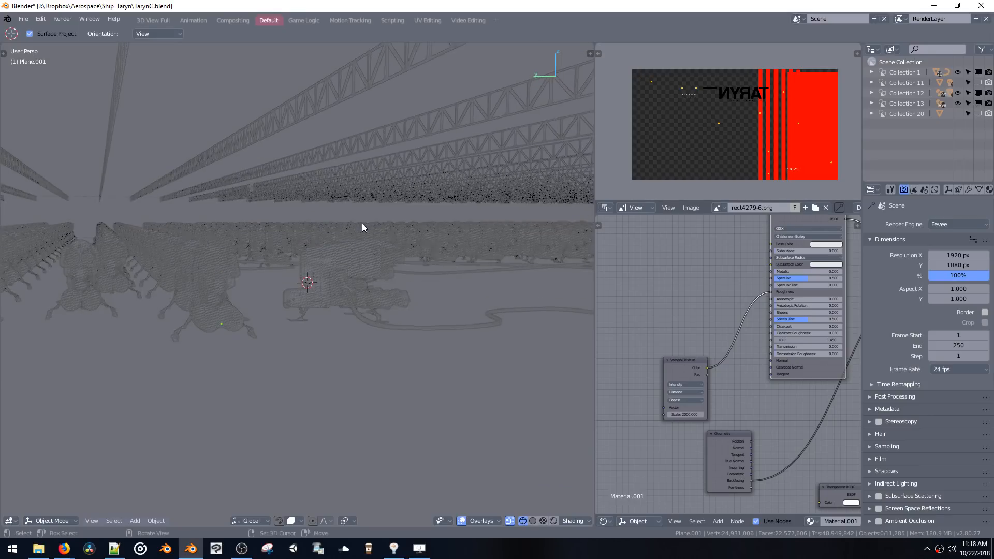
key("z")
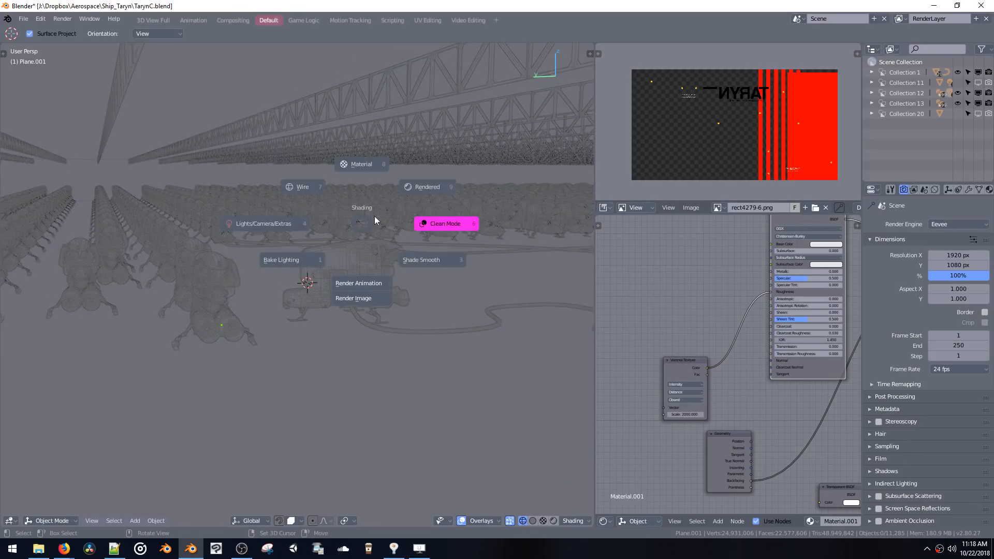
left_click(414, 187)
scroll(392, 180, "up", 2)
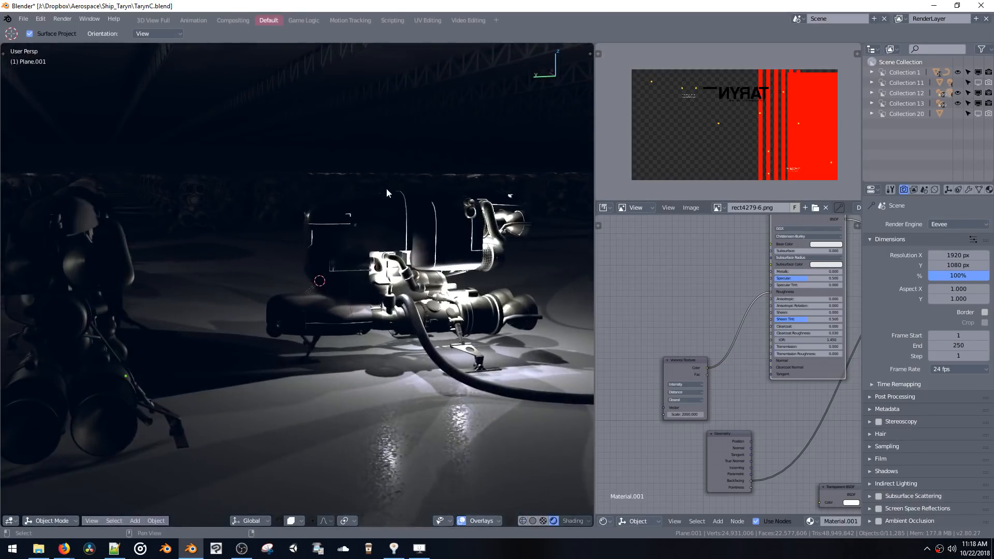
middle_click_drag(386, 188, 340, 259, "shift")
left_click(374, 266)
scroll(375, 209, "up", 6)
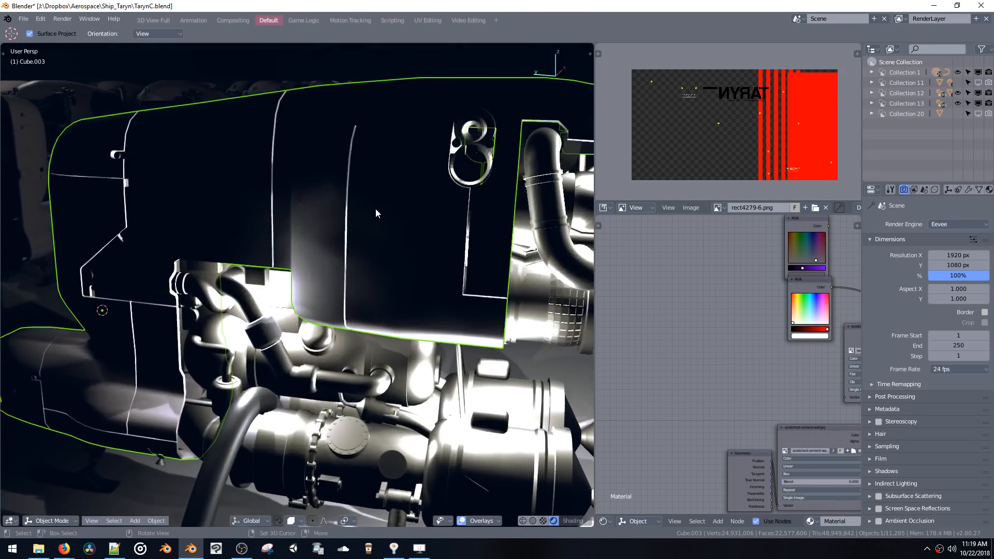
Open the hull in Edit Mode and examine the shading of its side with the TARYN lettering and stripes
key("Tab")
key("Tab")
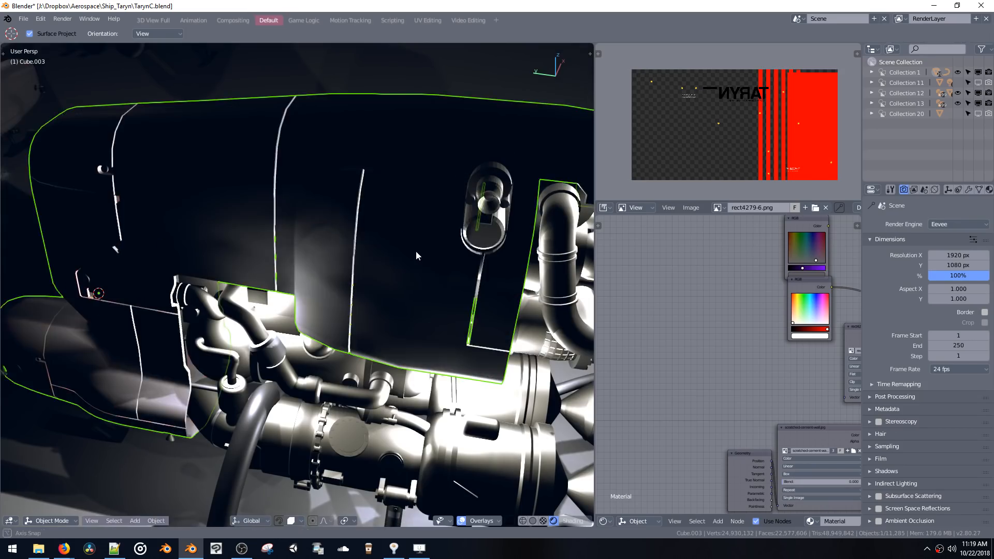
middle_click_drag(415, 251, 391, 238)
key("Tab")
middle_click_drag(401, 200, 289, 202)
key("Tab")
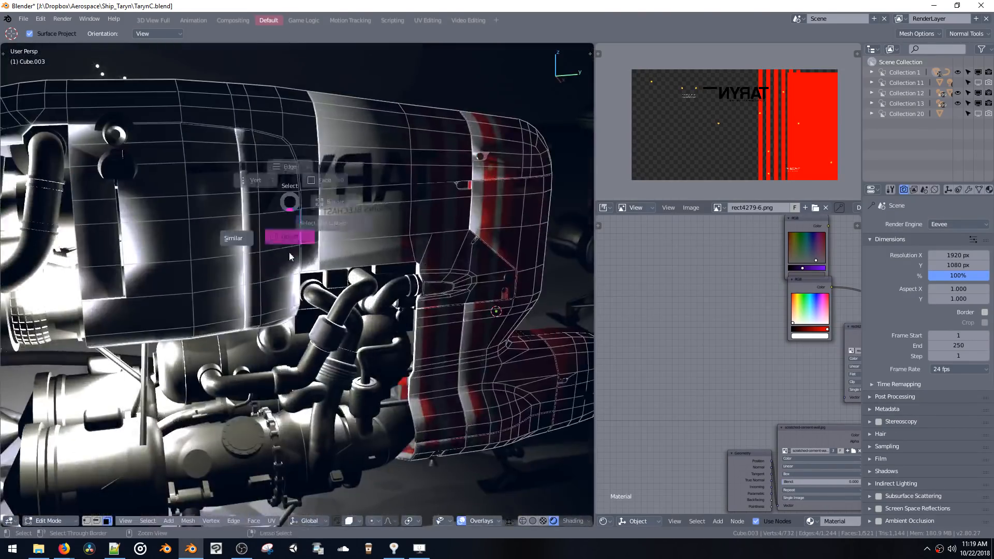
middle_click_drag(292, 239, 306, 224)
key("Tab")
middle_click_drag(360, 173, 385, 191)
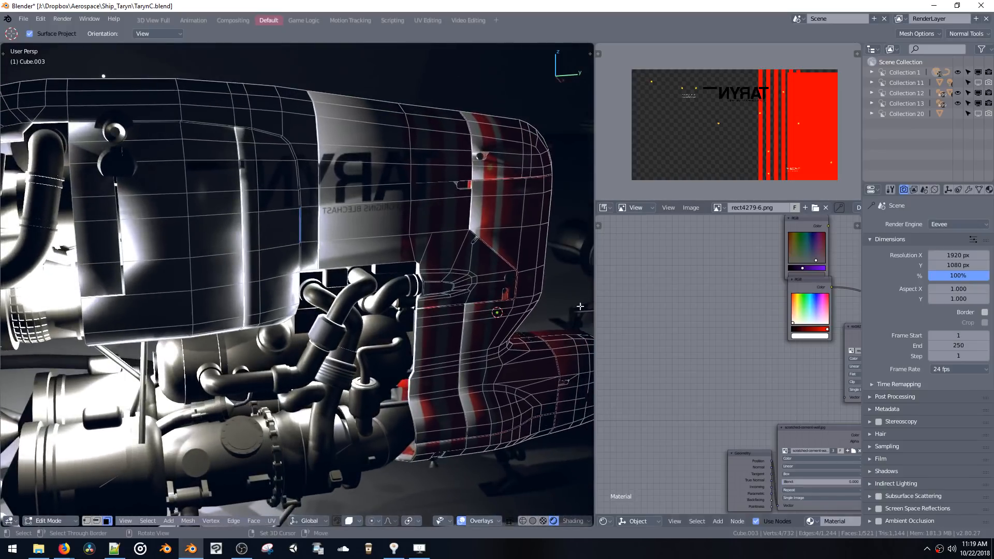
Spread out the hull material's nodes, making room between the Principled BSDF and the Material Output
middle_click_drag(821, 395, 643, 381)
middle_click_drag(711, 330, 692, 337)
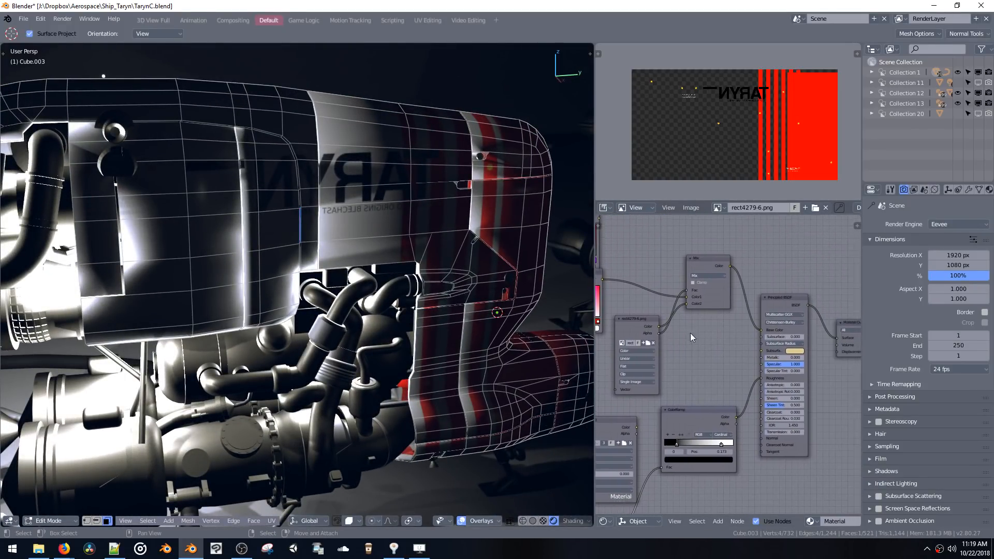
left_click_drag(652, 324, 647, 305)
middle_click_drag(731, 336, 665, 318)
left_click_drag(796, 308, 835, 269)
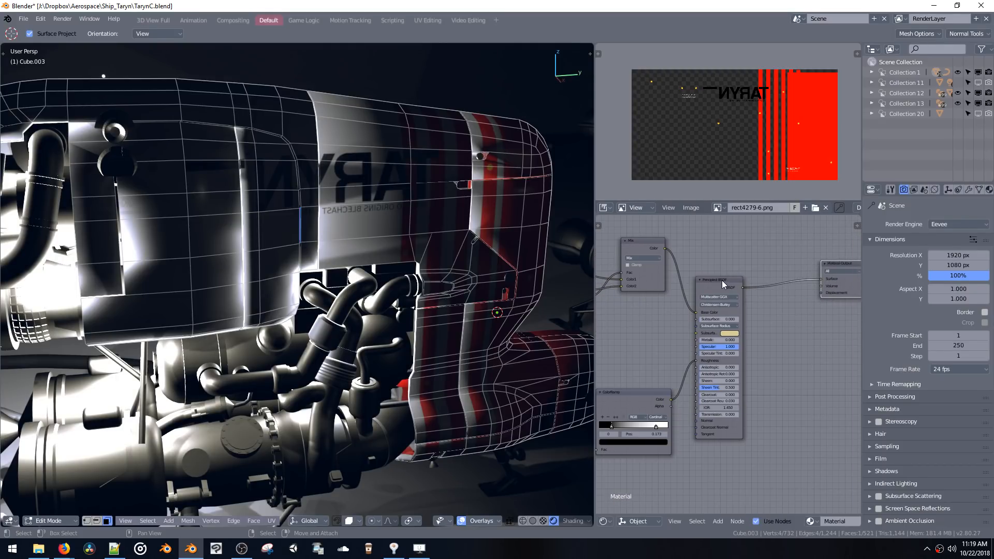
left_click_drag(723, 284, 734, 281)
Add a new Principled BSDF node to the hull material and connect it to the Material Output
key("shift+a")
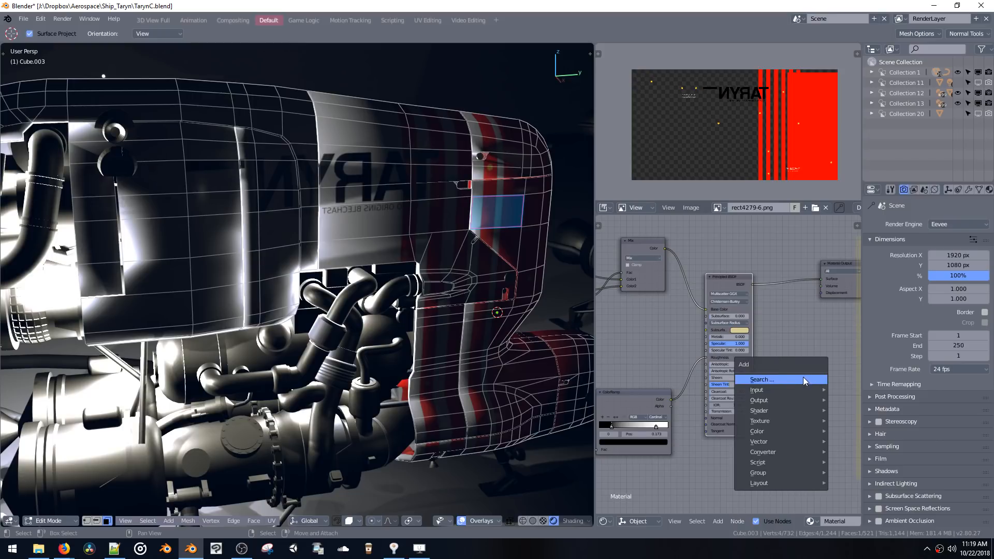
left_click(805, 381)
type("pri")
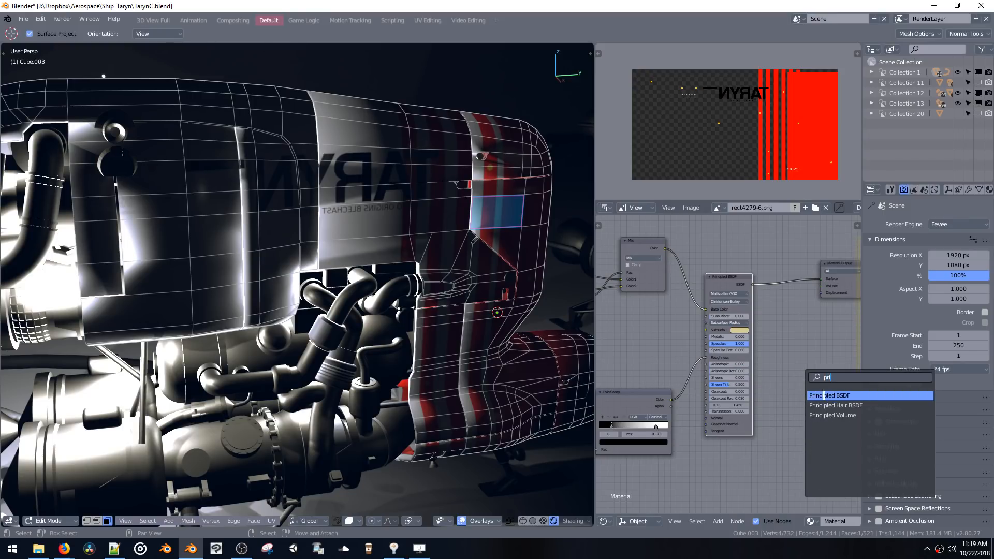
left_click(824, 395)
left_click_drag(837, 326, 828, 280)
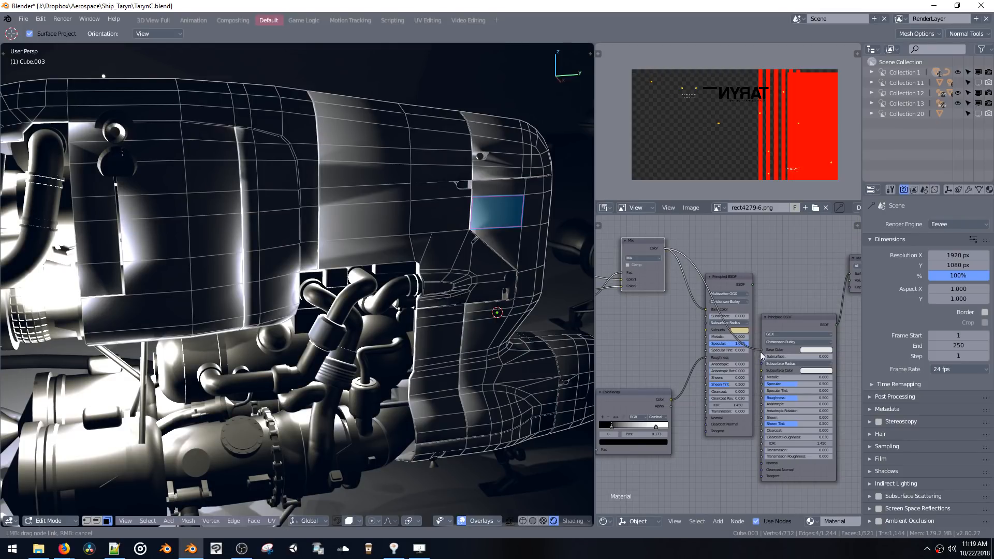
Link the Mix color to the new shader's Base Color and the ColorRamp to its Roughness, and delete the old Principled BSDF
left_click_drag(761, 352, 762, 352)
left_click_drag(671, 400, 760, 399)
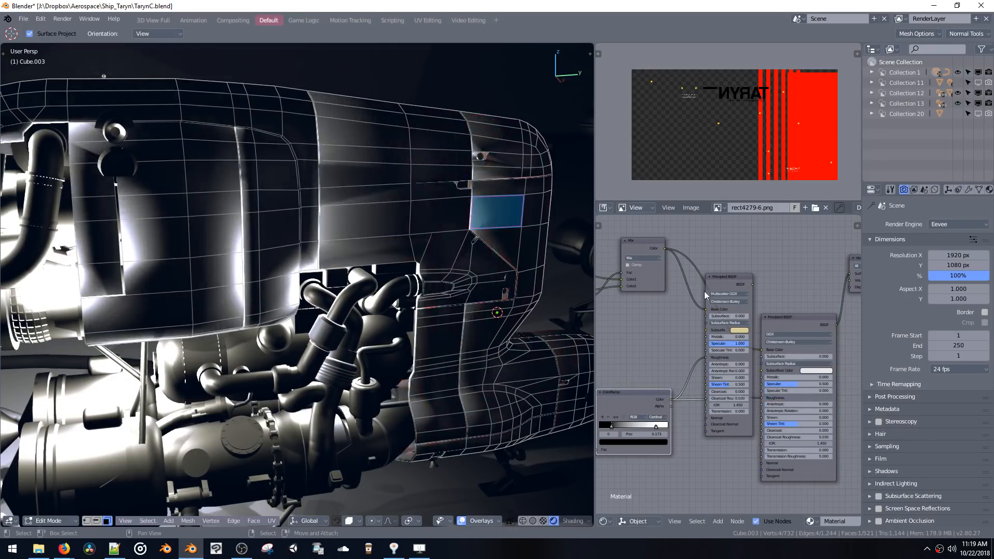
left_click(718, 279)
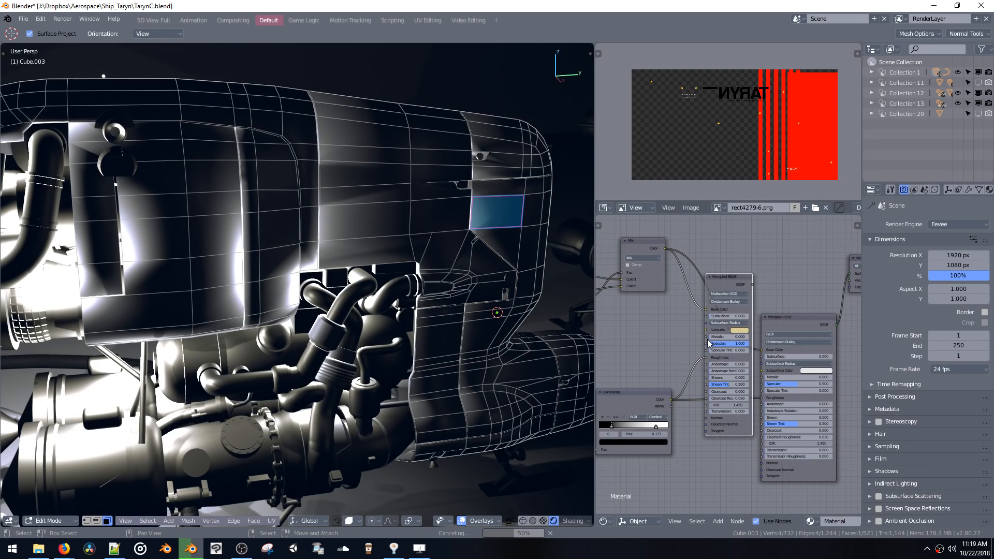
key("x")
Examine the hull with its new shader and the whole ship from several angles, returning to Object Mode with the floor plane selected
key("Tab")
key("Tab")
middle_click_drag(416, 271, 201, 255)
key("z")
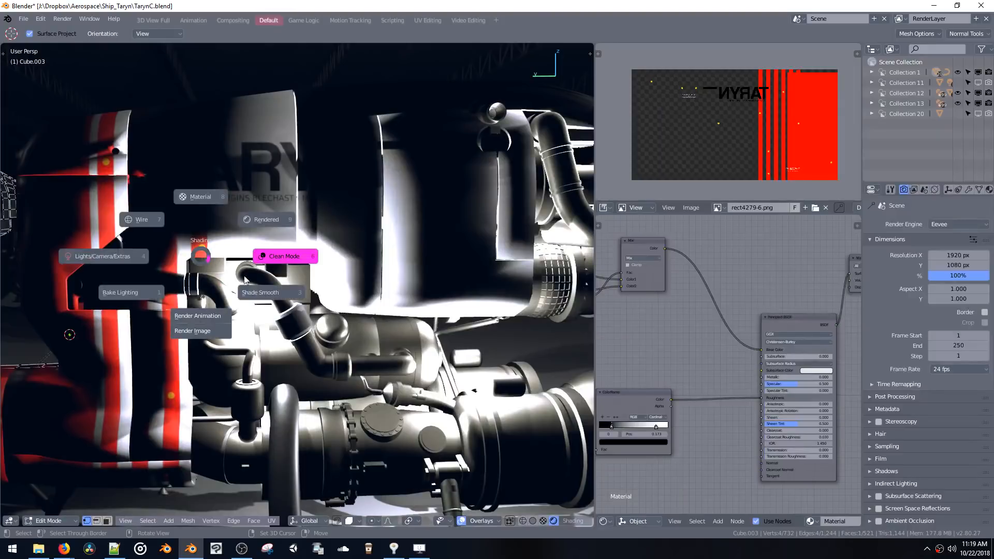
left_click(245, 280)
mouse_move(245, 280)
middle_mouse_down()
mouse_move(326, 305)
mouse_move(399, 295)
middle_mouse_up()
key("z")
left_click(443, 331)
mouse_move(444, 331)
middle_mouse_down()
mouse_move(485, 298)
mouse_move(486, 367)
mouse_move(520, 350)
mouse_move(467, 279)
mouse_move(455, 304)
mouse_move(576, 325)
mouse_move(499, 313)
mouse_move(542, 304)
mouse_move(436, 415)
middle_mouse_up()
left_click(430, 422)
middle_click_drag(430, 421, 436, 353)
Toggle the display of lights, camera and extras, and try to pick the light inside the ship's engine section
key("z")
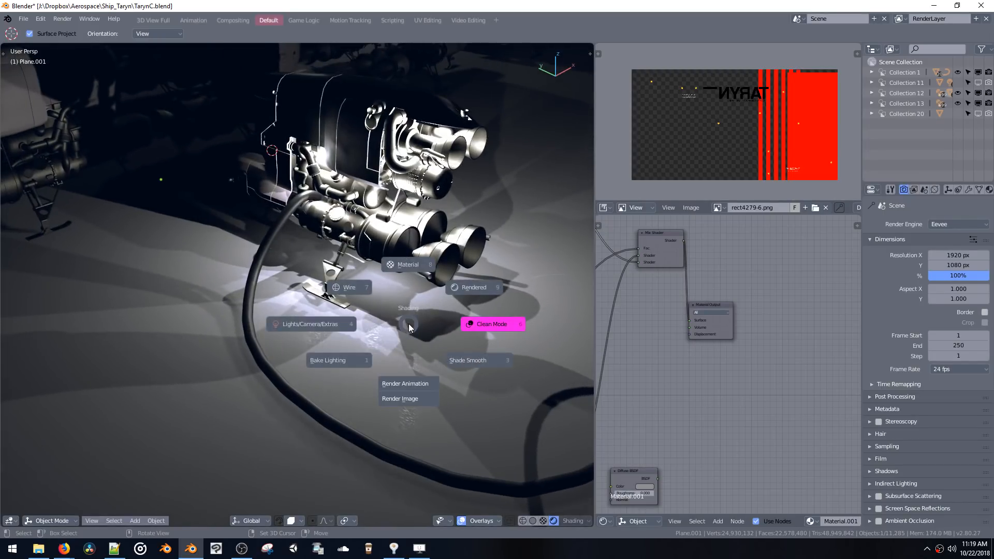
left_click(337, 326)
mouse_move(383, 238)
middle_mouse_down("shift")
mouse_move(368, 272)
mouse_move(388, 265)
mouse_move(362, 254)
middle_mouse_up("shift")
left_click(367, 245)
left_click(391, 267)
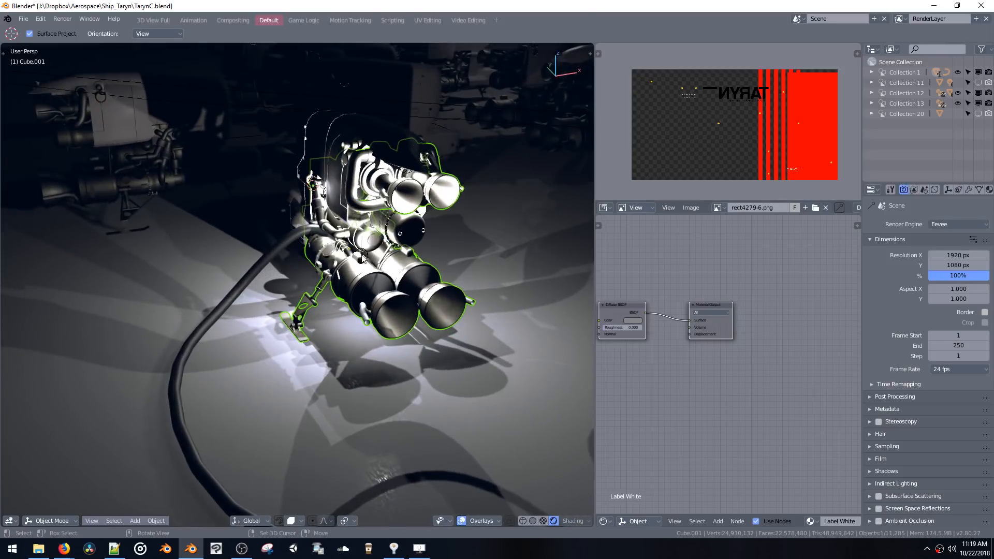
left_click(367, 260)
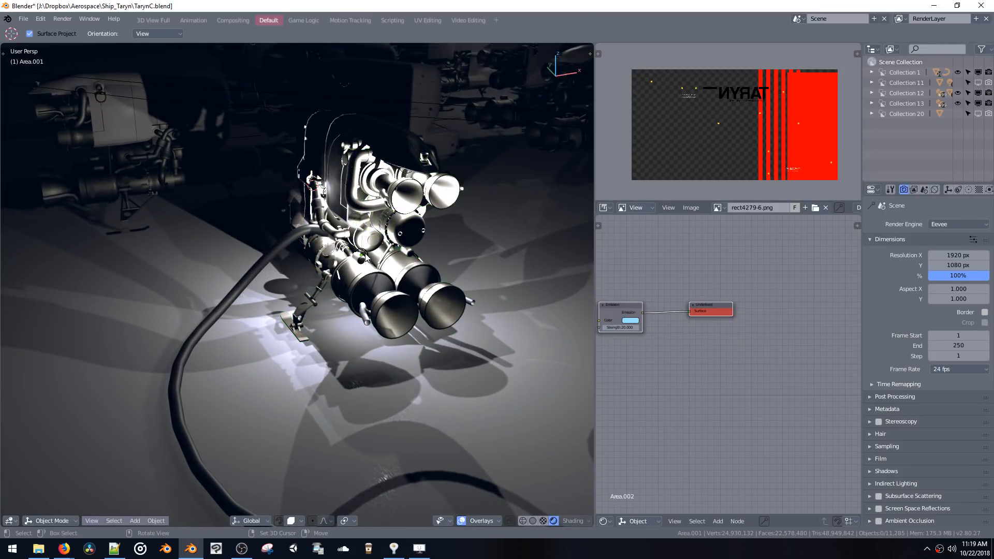
left_click(372, 261)
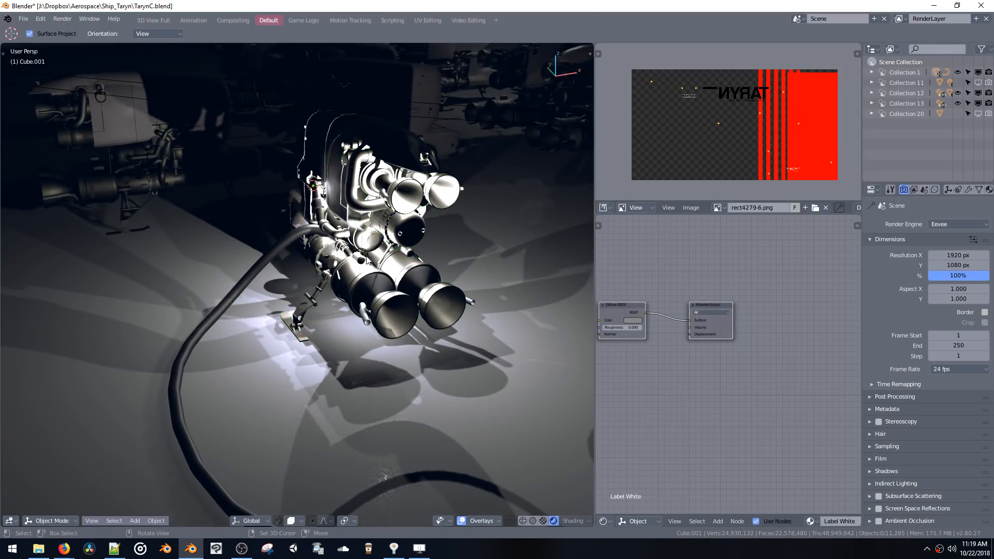
left_click(368, 260)
left_click(369, 260)
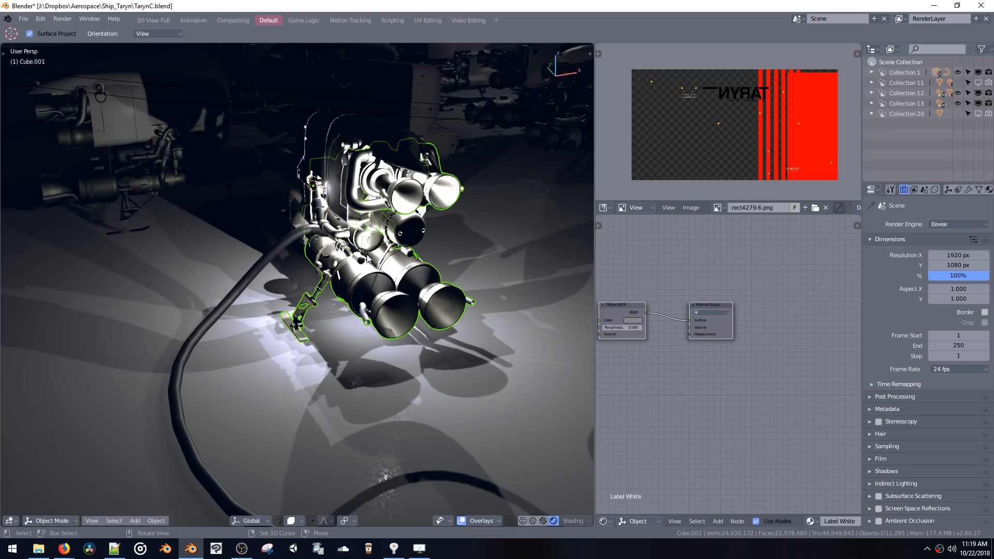
Select the light Area.001 between the engines and move it by about -0.89 in X, -0.37 in Y and 0.40 in Z
middle_click_drag(369, 260, 316, 238)
scroll(333, 234, "up", 5)
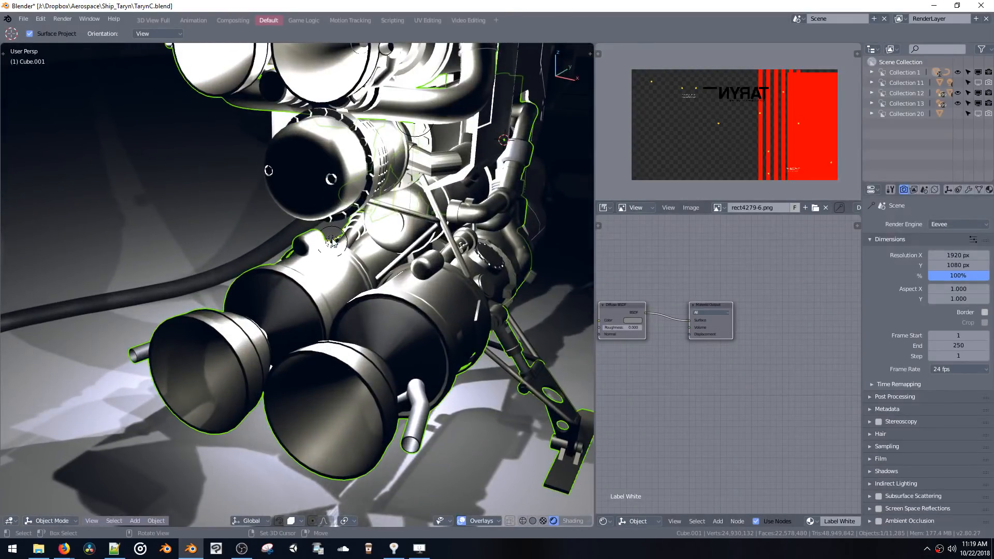
left_click(332, 244)
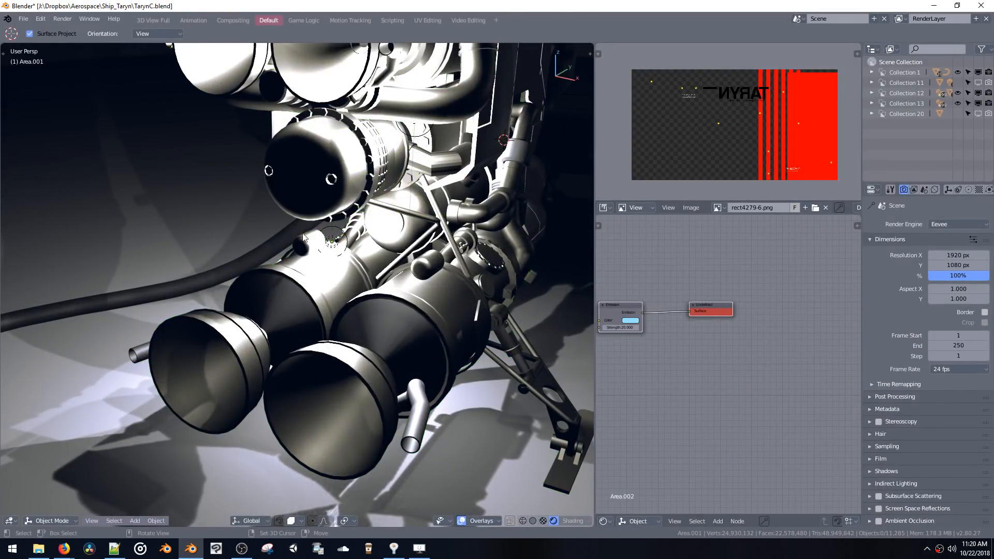
left_click(332, 241)
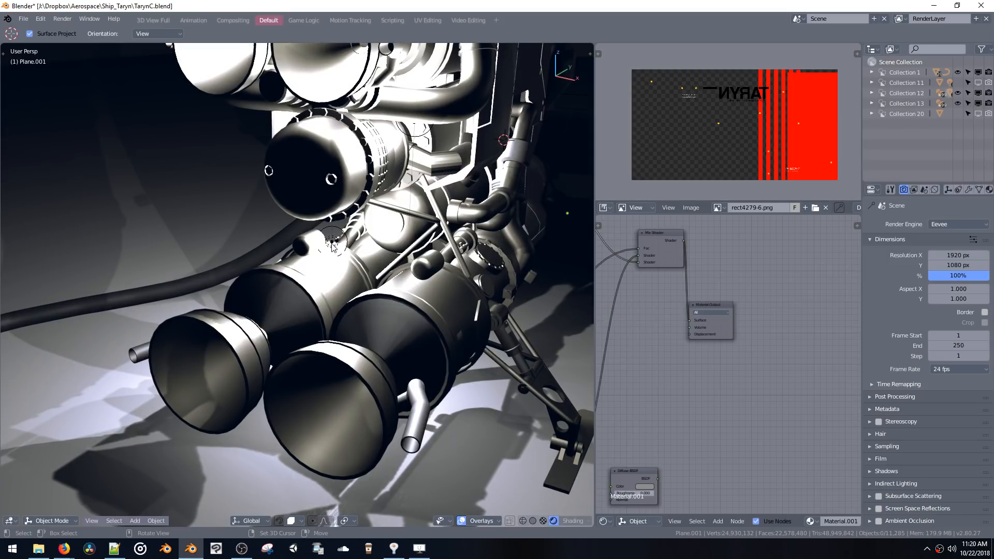
left_click(330, 248)
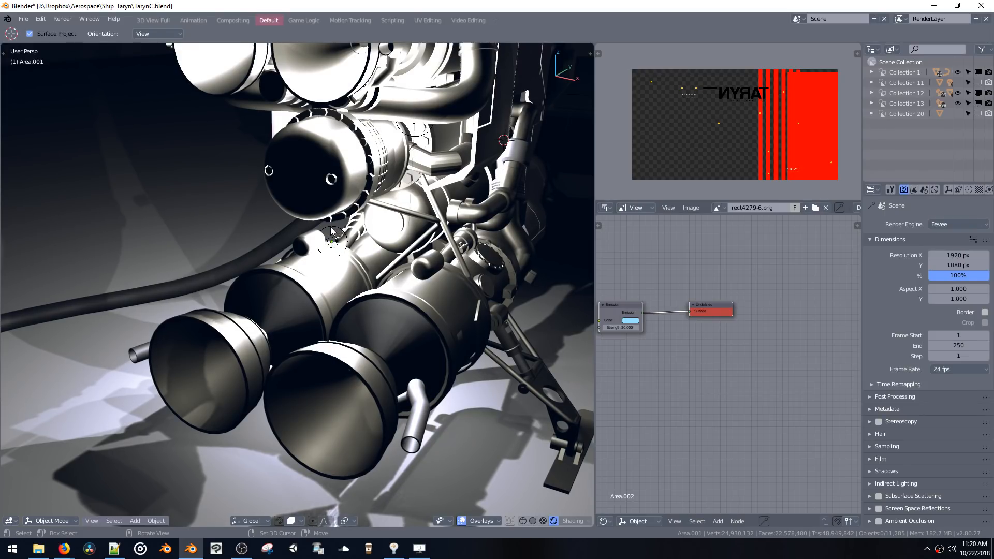
left_click_drag(331, 232, 193, 171)
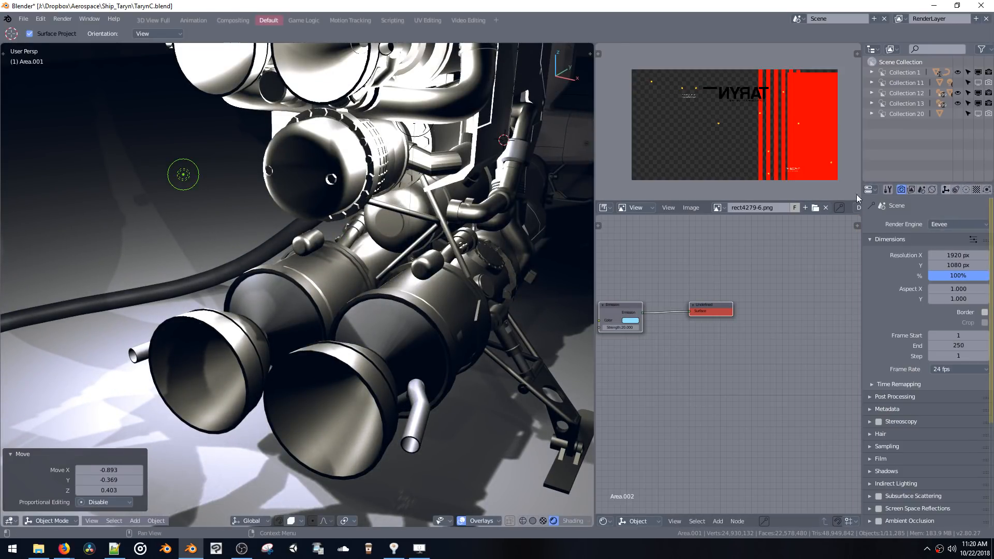
Set the energy of the moved point light Area.001 to 0.3
left_click(967, 190)
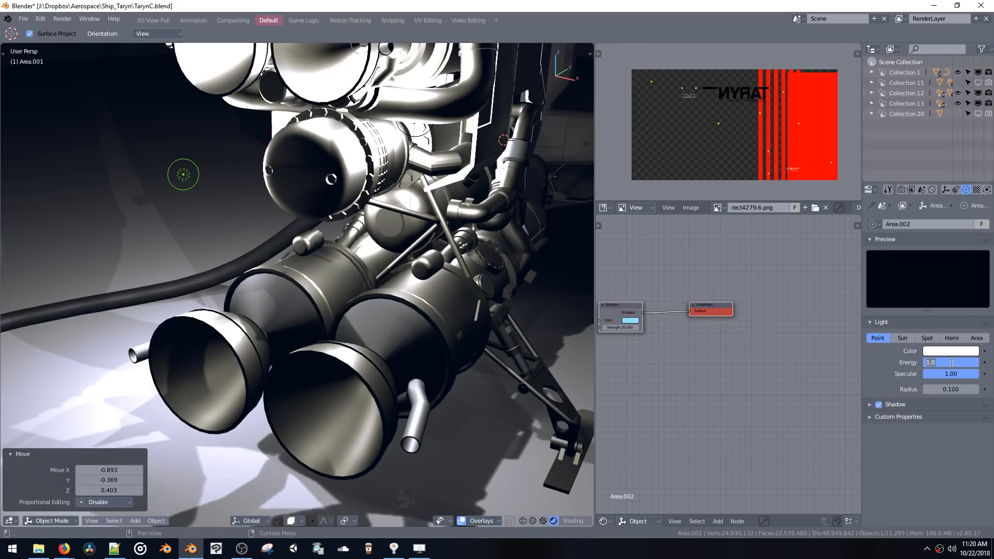
type("0.2")
key("Return")
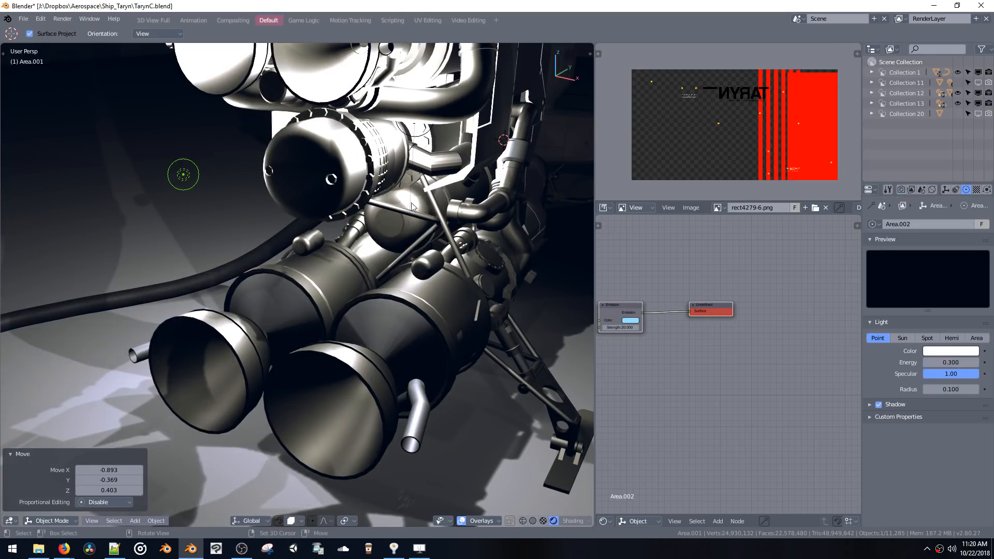
Select the light Area.007 behind the upper engine and set its energy to 0.4
middle_click_drag(412, 206, 411, 157)
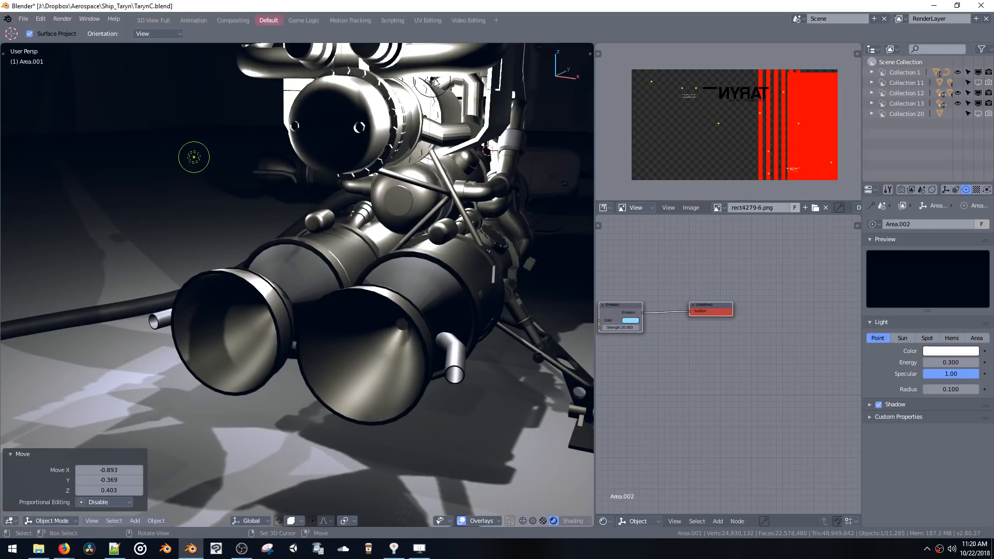
left_click(446, 90)
left_click(448, 92)
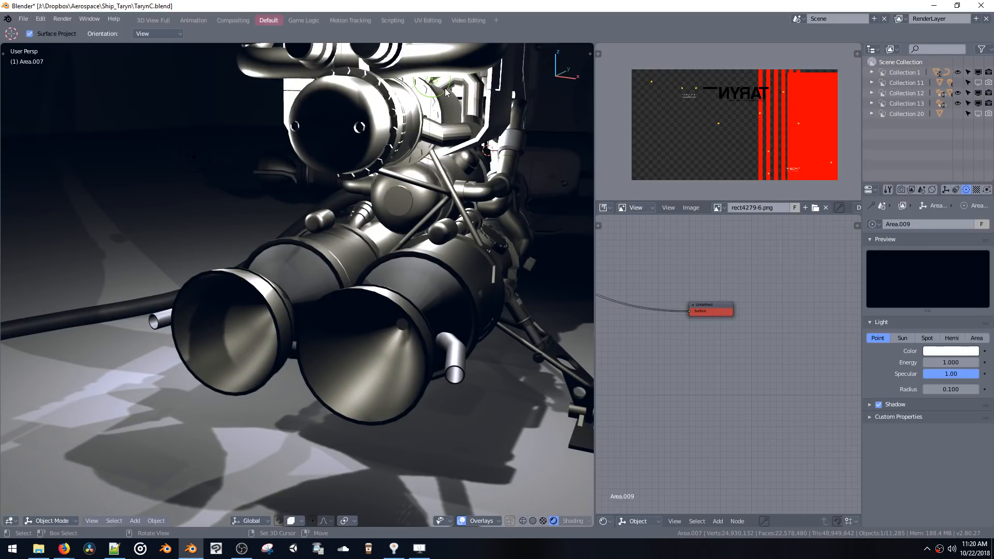
type(".4")
key("Return")
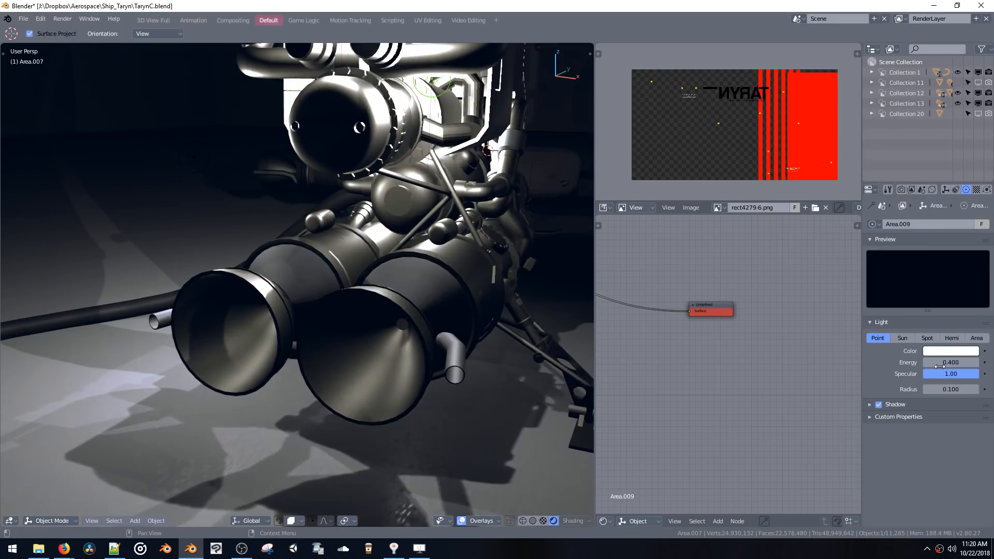
Enable Contact Shadows in the shadow settings of the light Area.007
scroll(504, 274, "down", 4)
middle_click_drag(425, 225, 408, 298, "shift")
left_click(871, 405)
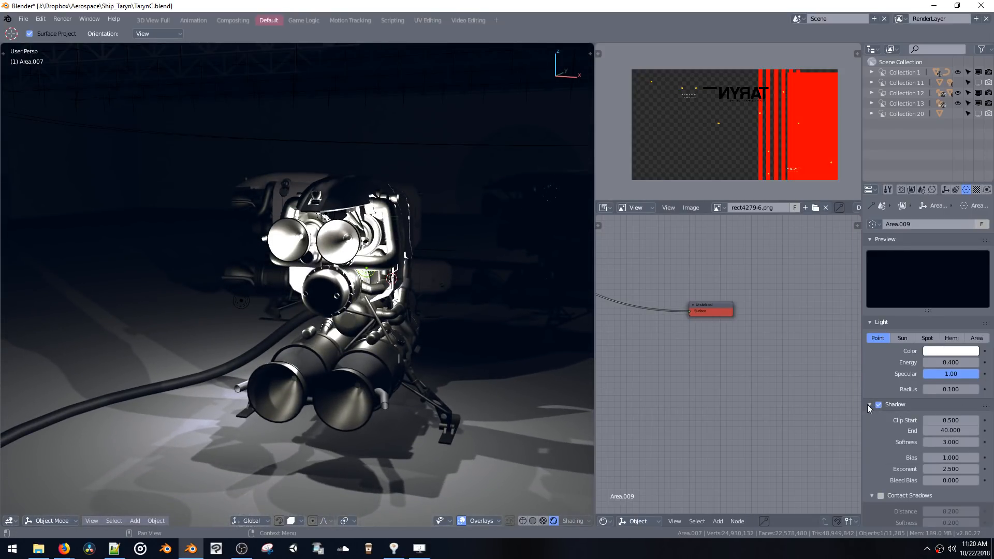
left_click(880, 496)
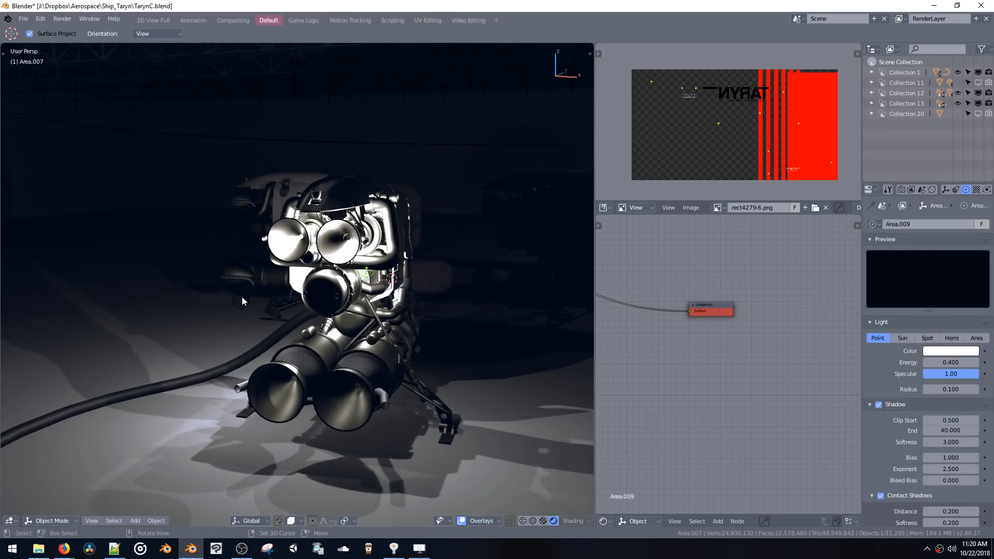
Select the light Area.001 beside the ship's engines and enable its Contact Shadows, comparing the engine shading with them off and on
left_click(243, 302)
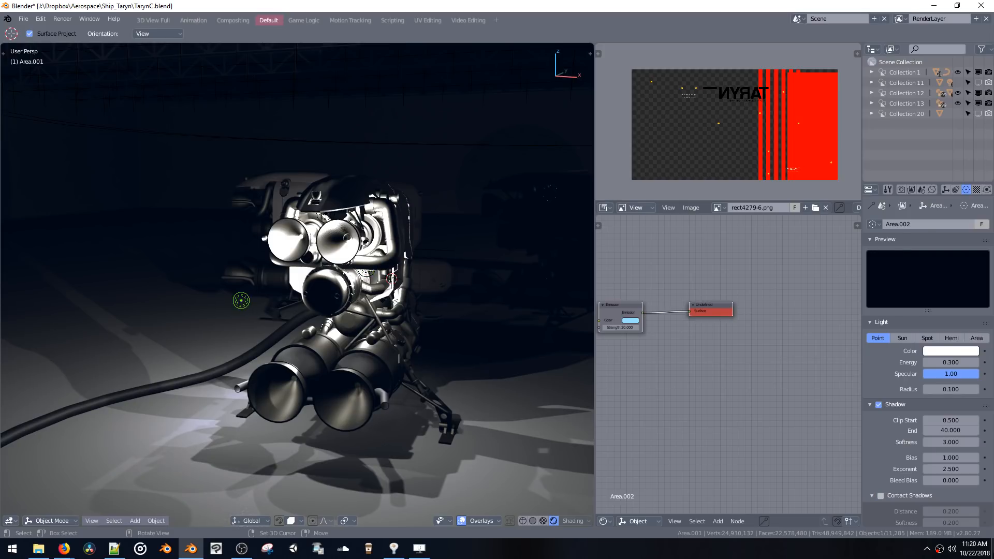
scroll(877, 481, "down", 1)
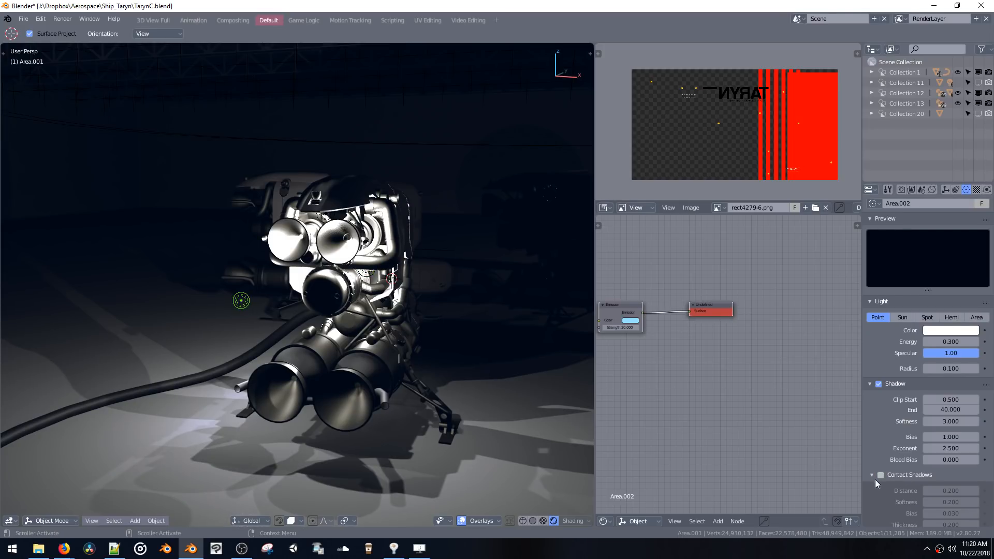
left_click(881, 476)
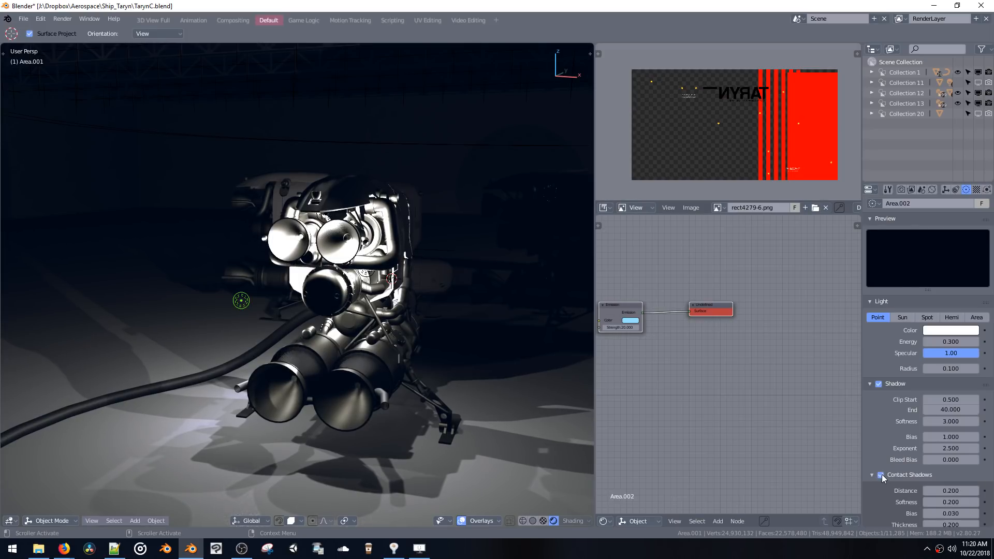
left_click(890, 475)
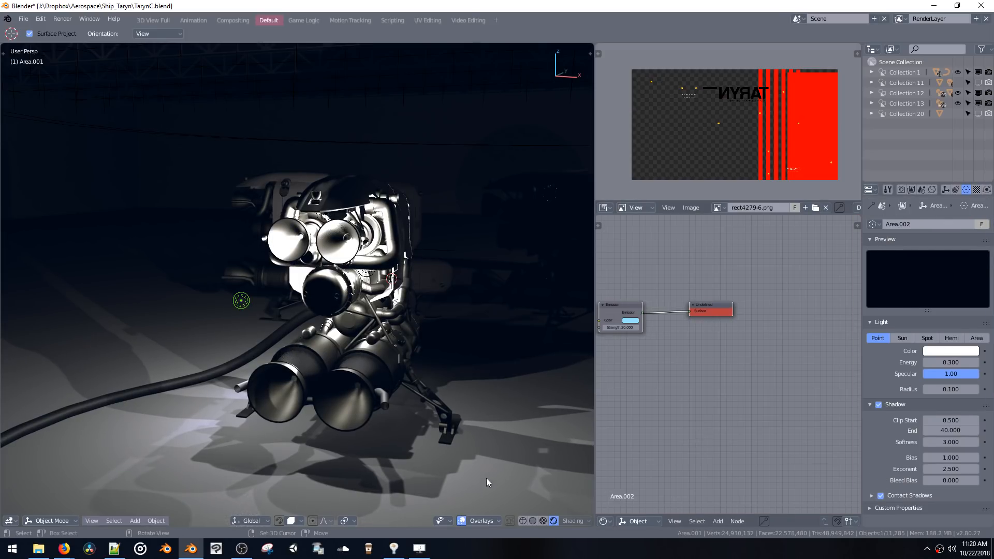
left_click(881, 496)
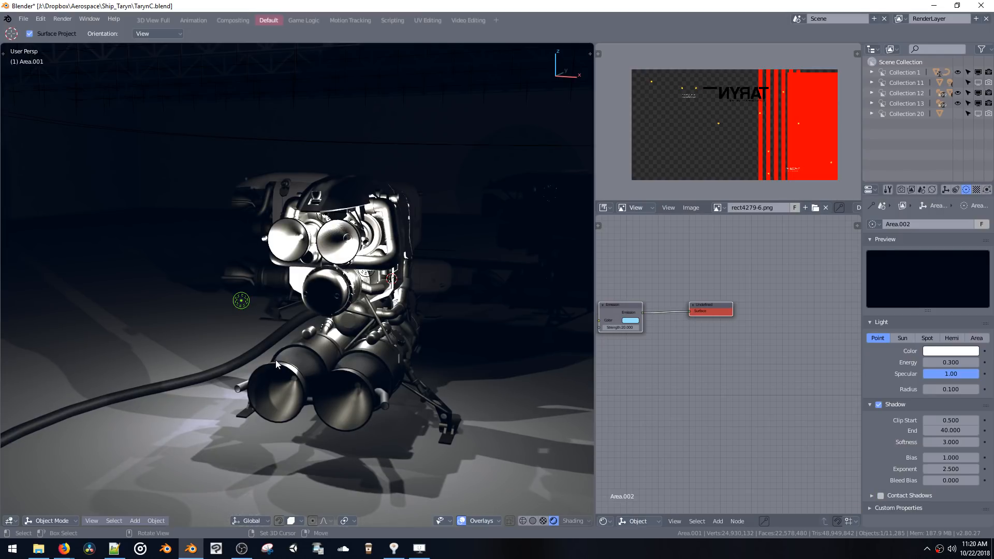
scroll(281, 352, "up", 5)
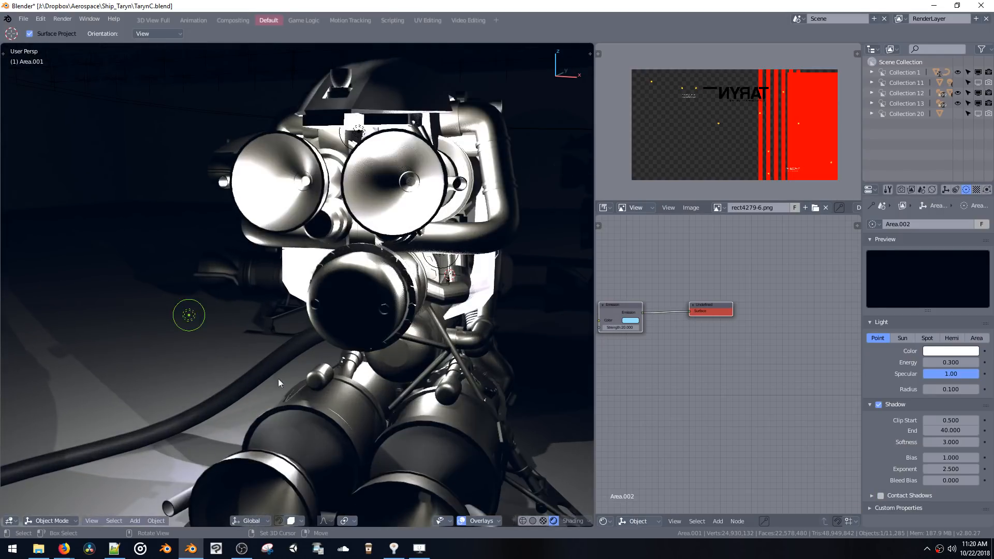
scroll(269, 425, "down", 3)
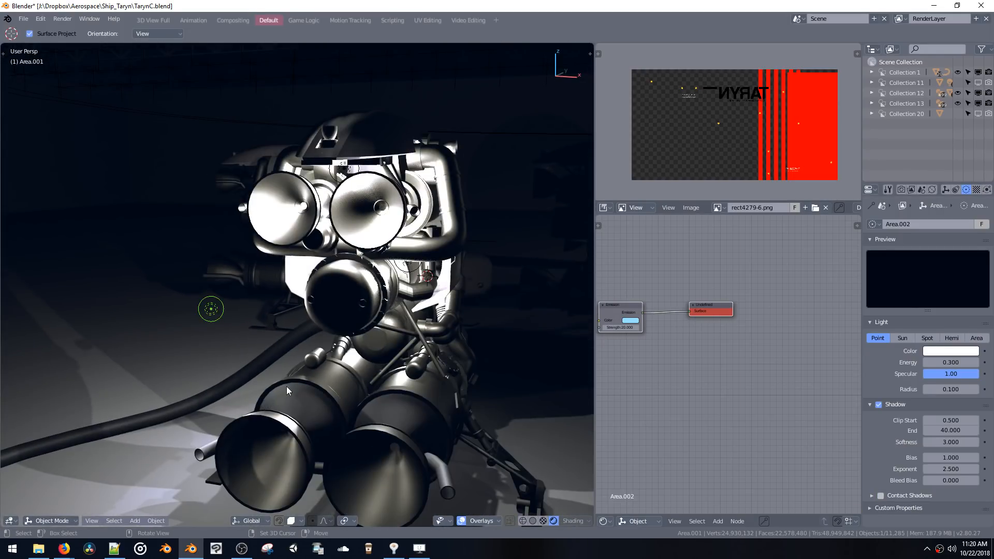
left_click(881, 496)
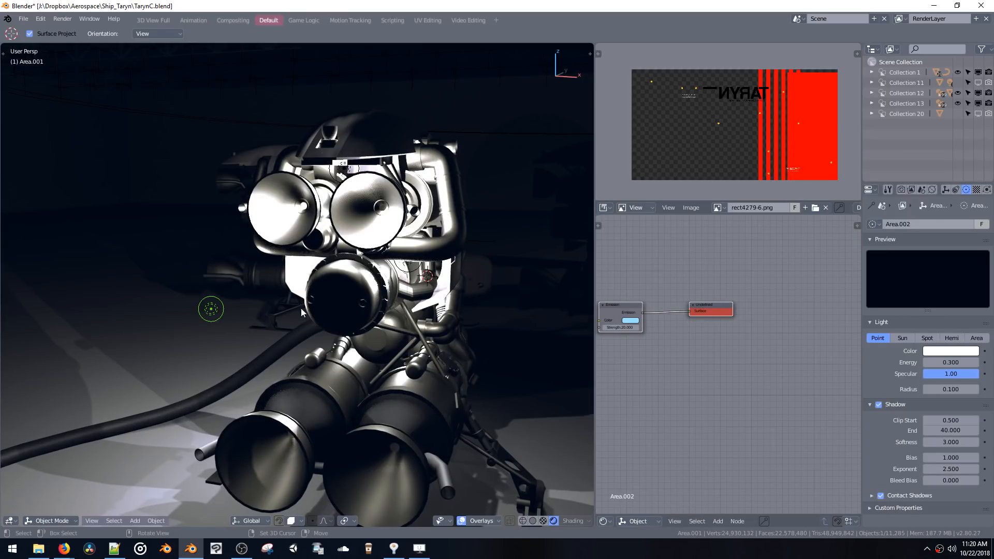
Select the light Area.002 behind the two upper engine nozzles and enable its Contact Shadows
middle_click_drag(290, 358, 432, 366)
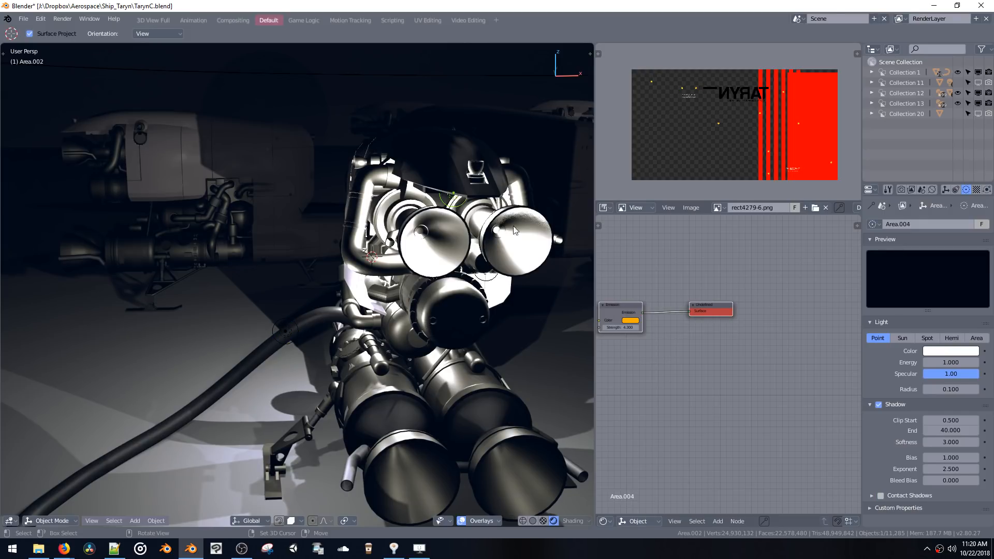
left_click(881, 495)
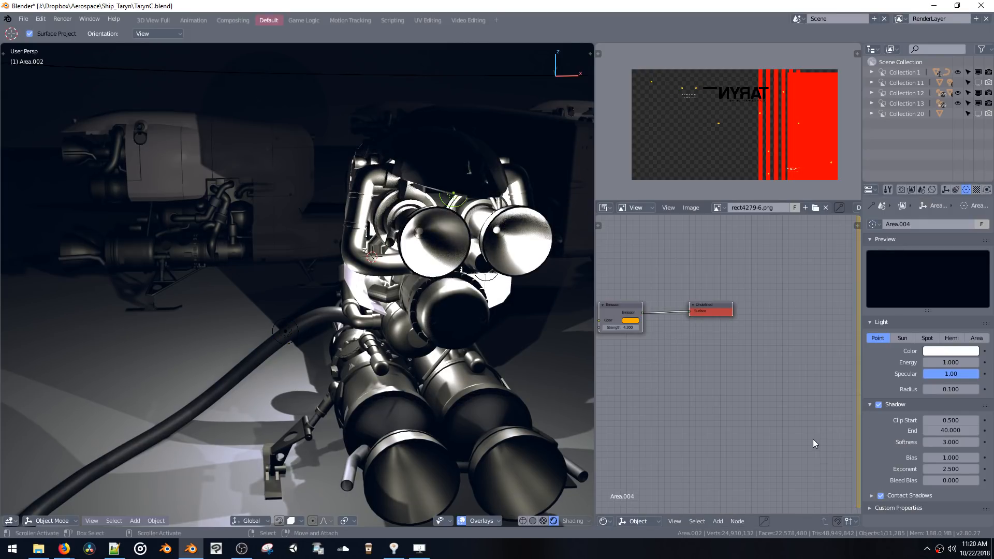
Change the color of the light Area.002 to pale green and set its energy to 0.4
left_click(964, 351)
left_click(928, 231)
left_click_drag(929, 231, 919, 249)
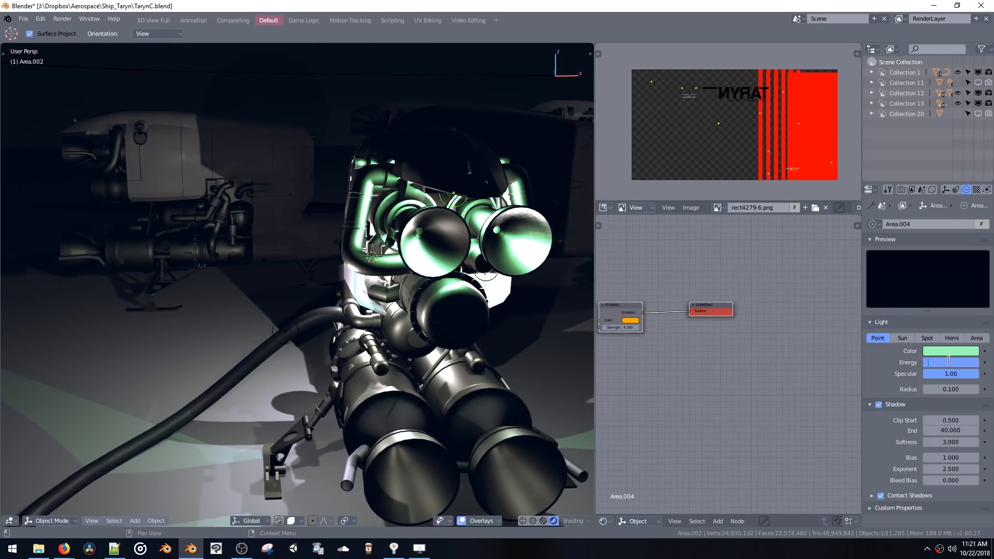
type("0.4")
key("Return")
Select the light Area.003 in the ship's side opening and color it orange, about R 1.000, G 0.323, B 0.080
middle_click_drag(361, 280, 250, 265)
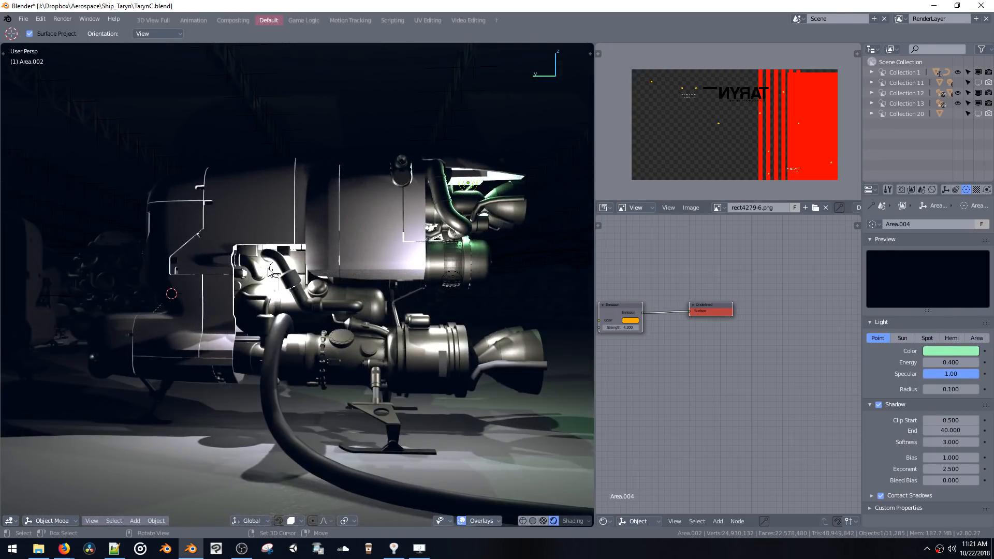
left_click(270, 272)
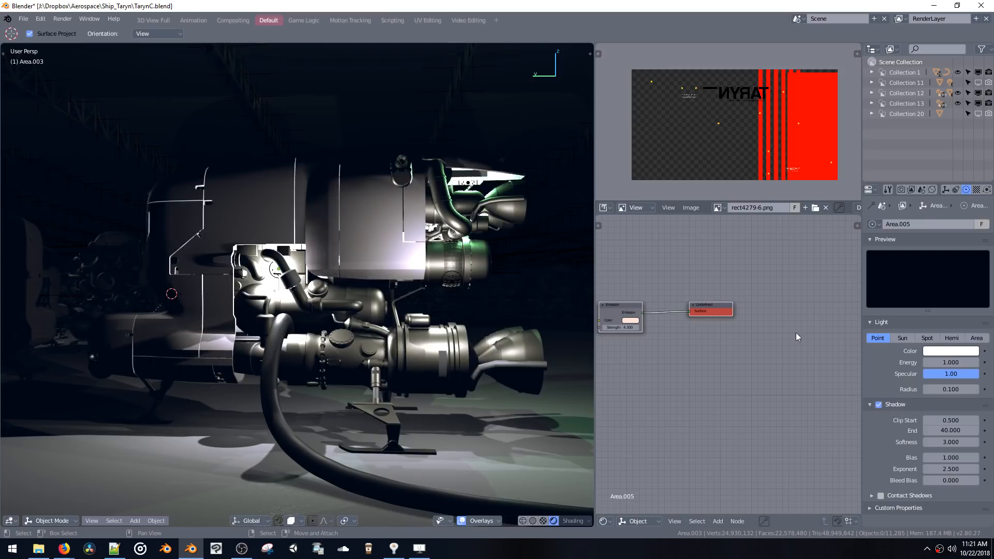
left_click(951, 351)
left_click_drag(961, 217, 892, 226)
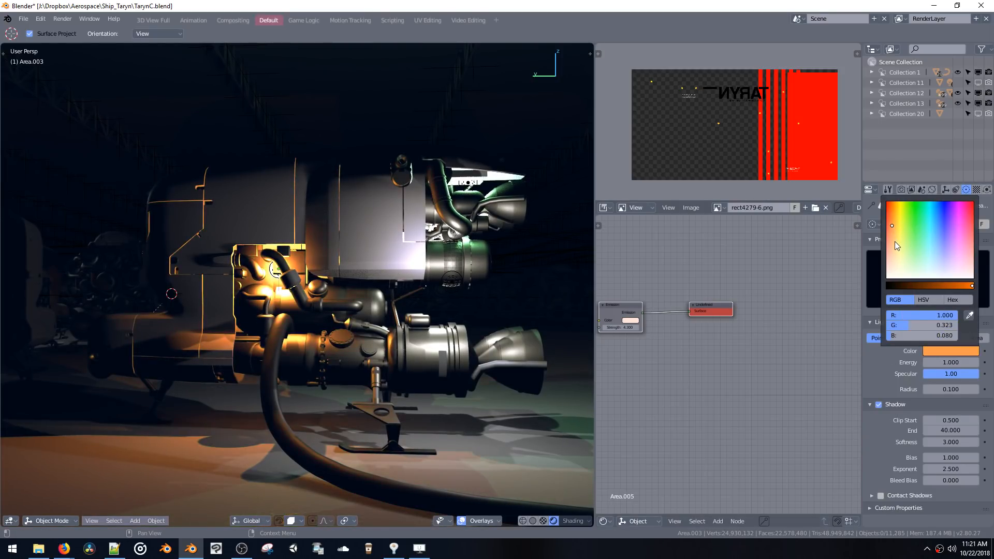
Examine the hangar's rows of ships under the new lighting by orbiting and using walk navigation
middle_click_drag(487, 297, 369, 278)
key("shift+q")
left_click(288, 270)
middle_click_drag(296, 271, 471, 242)
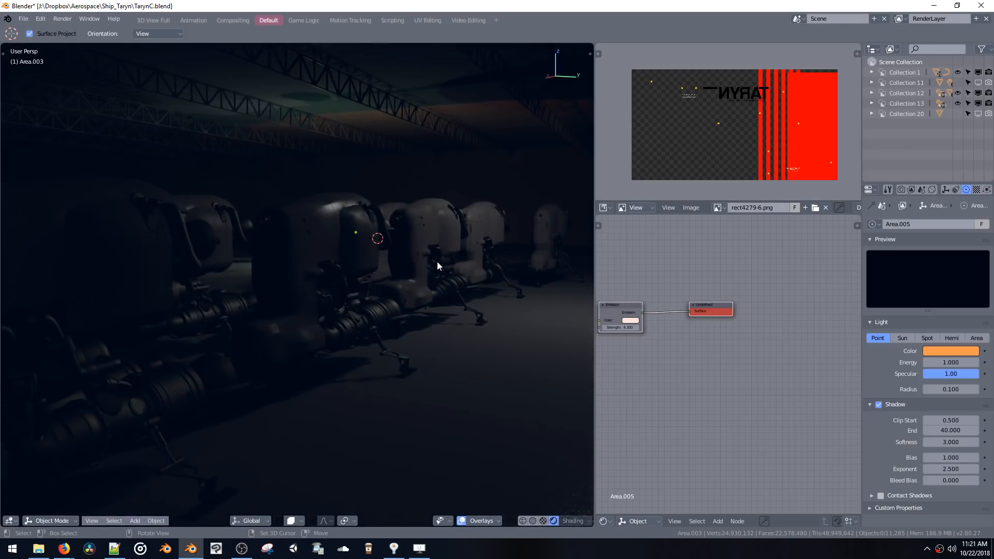
key("z")
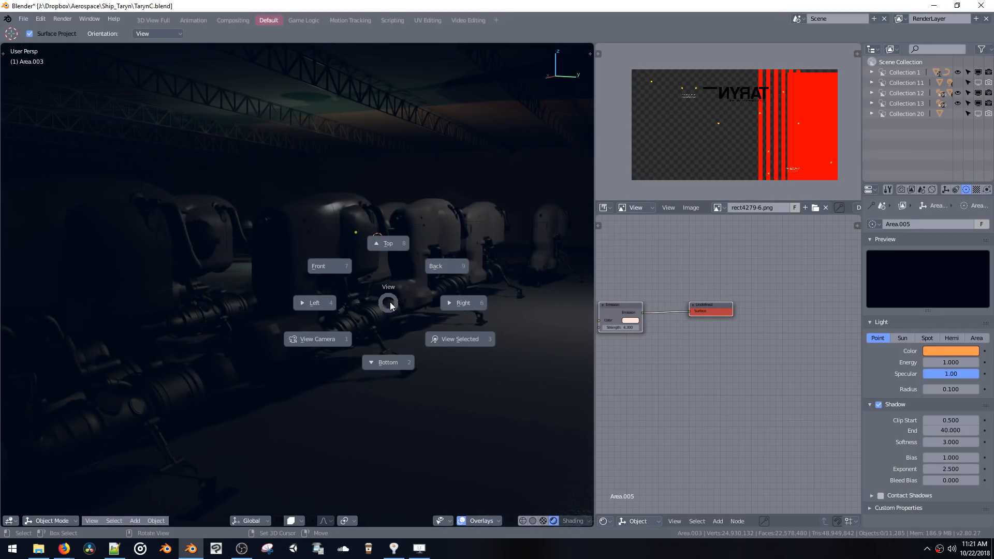
key("shift+grave")
key("w")
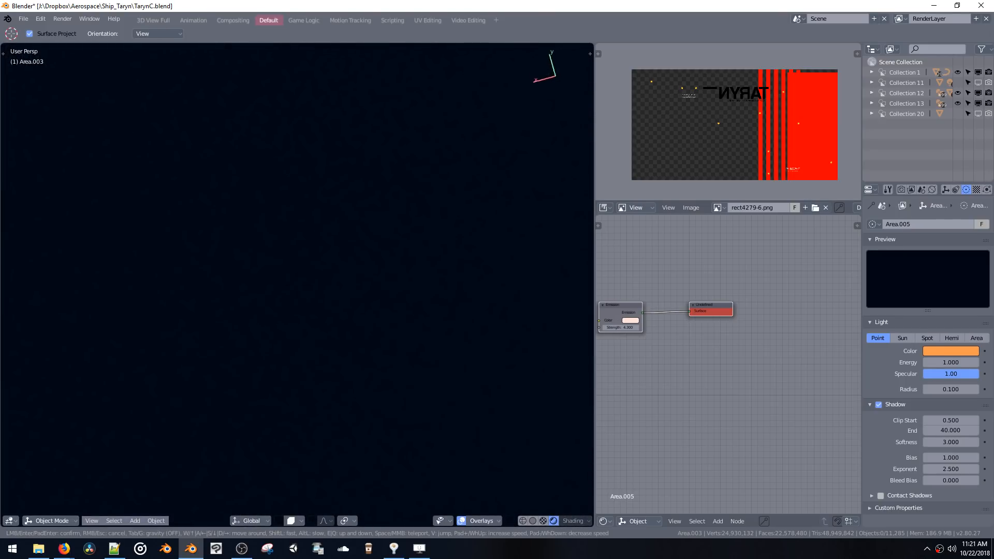
key("Escape")
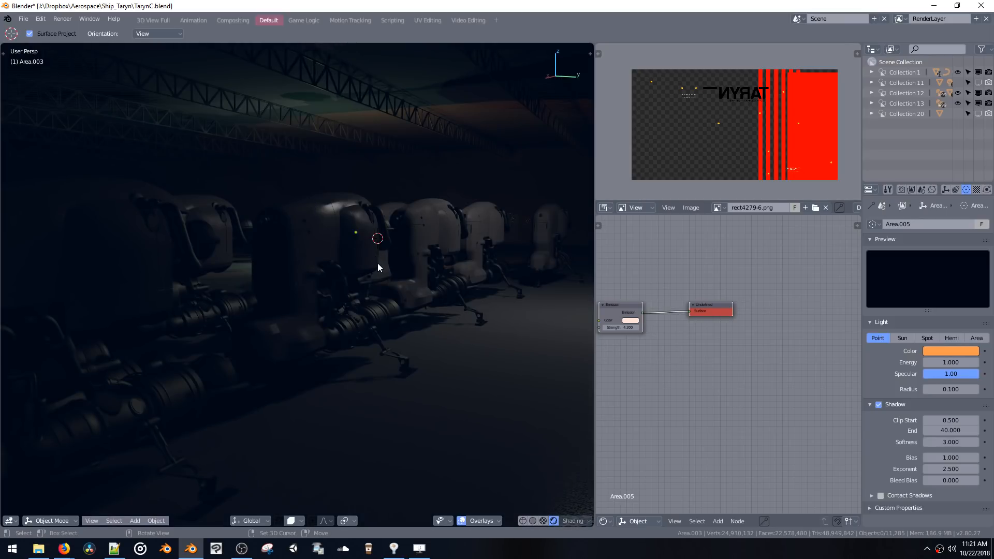
key("shift+grave")
key("w")
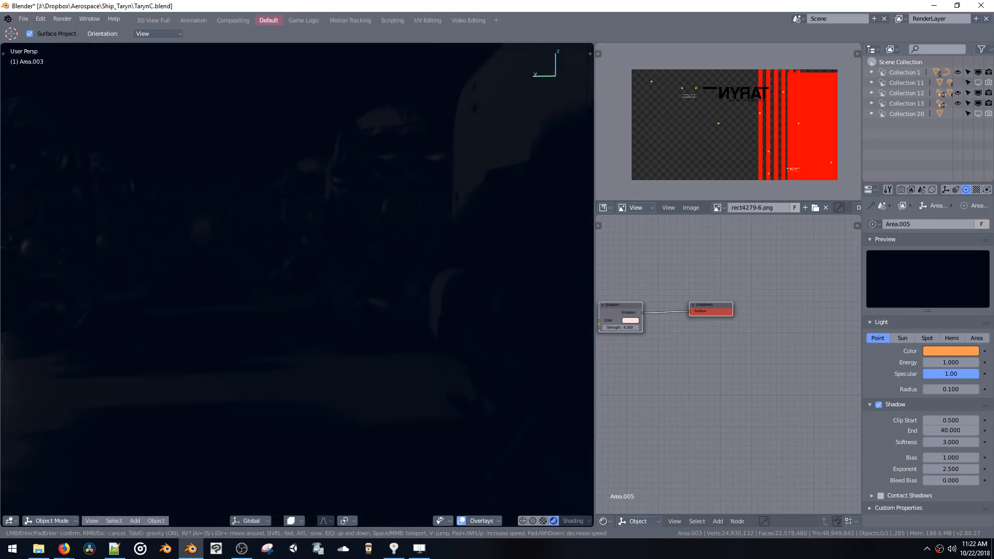
left_click(297, 289)
Maximize the 3D viewport and switch on Clean Mode
key("ctrl+space")
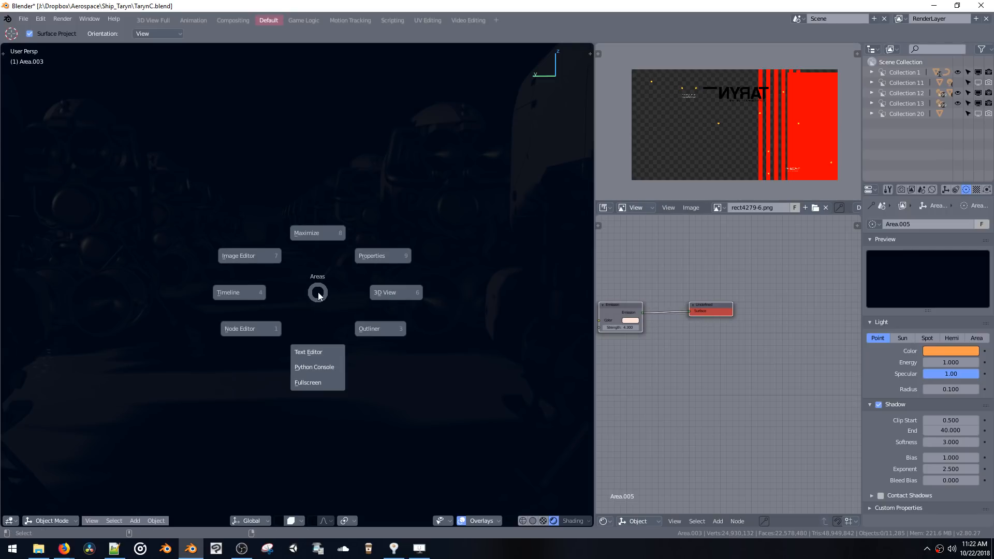
left_click(316, 260)
key("ctrl+space")
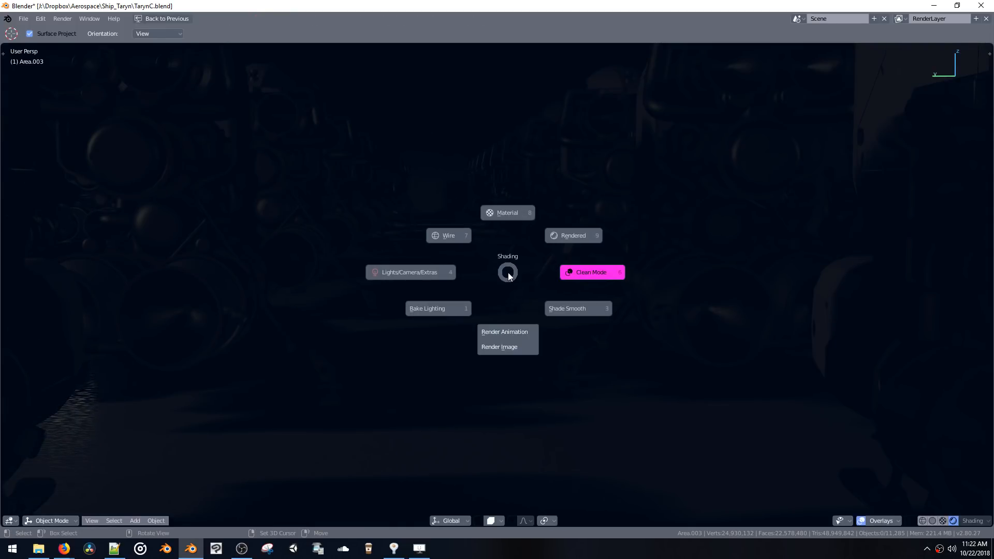
left_click(574, 274)
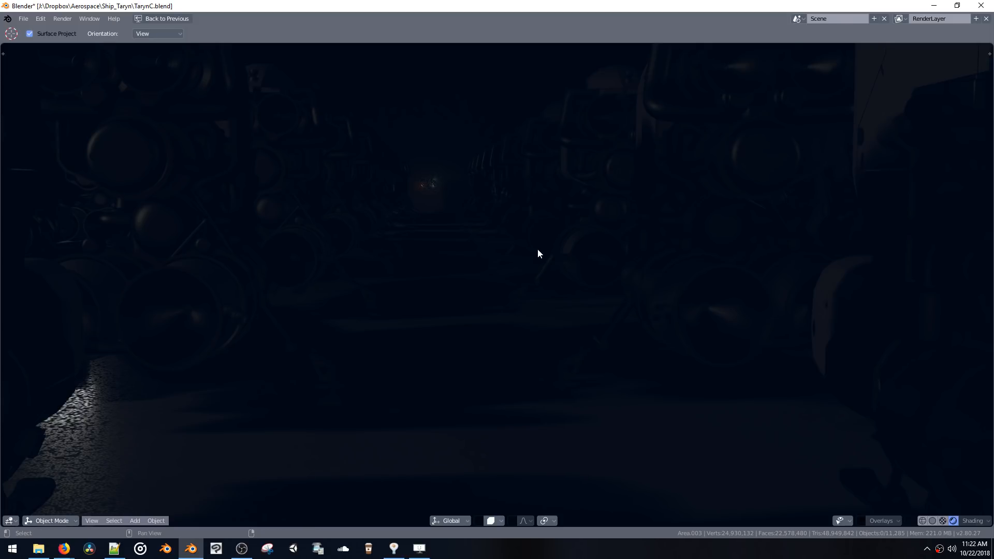
Examine the dark rows of parked ships in the hangar using walk navigation with gravity switched on
key("shift+grave")
key("Tab")
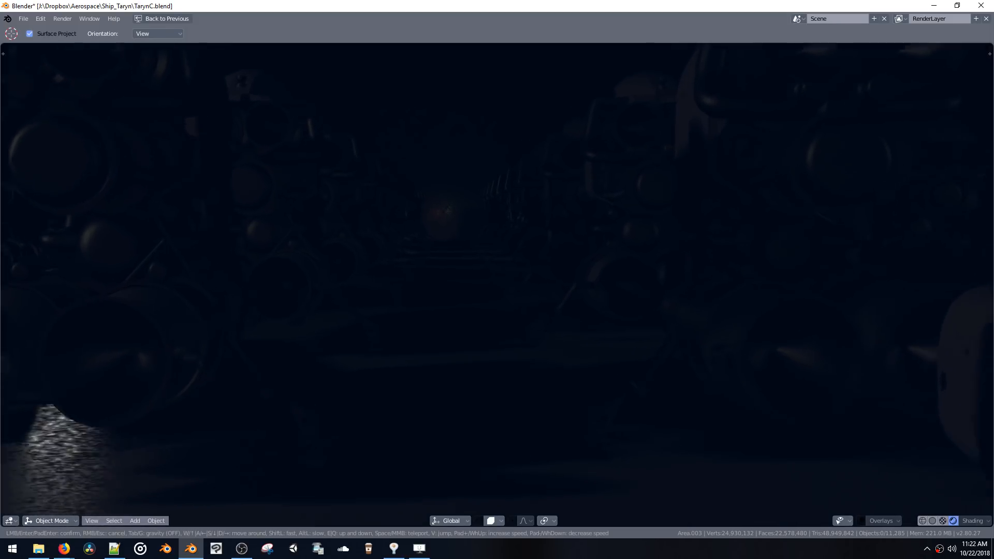
key("w")
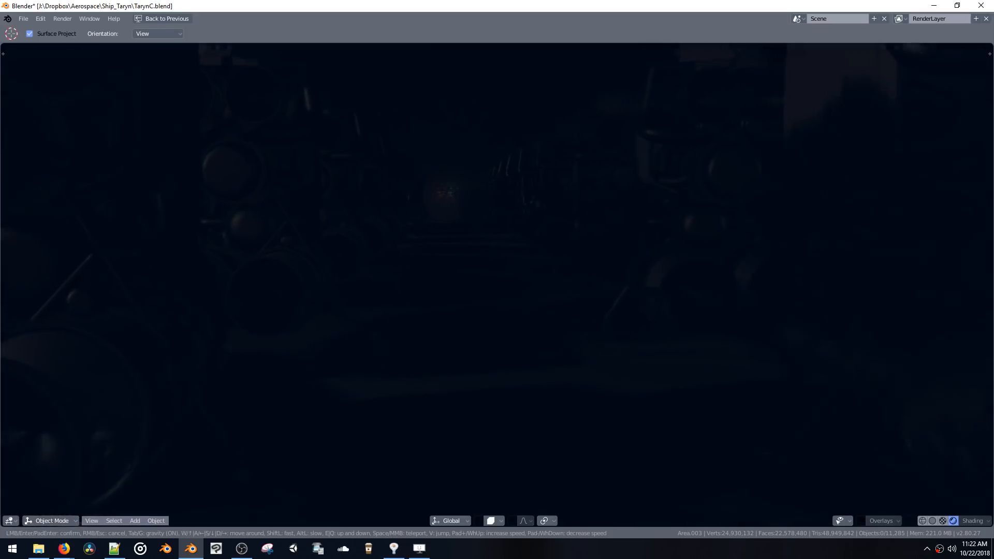
key("w")
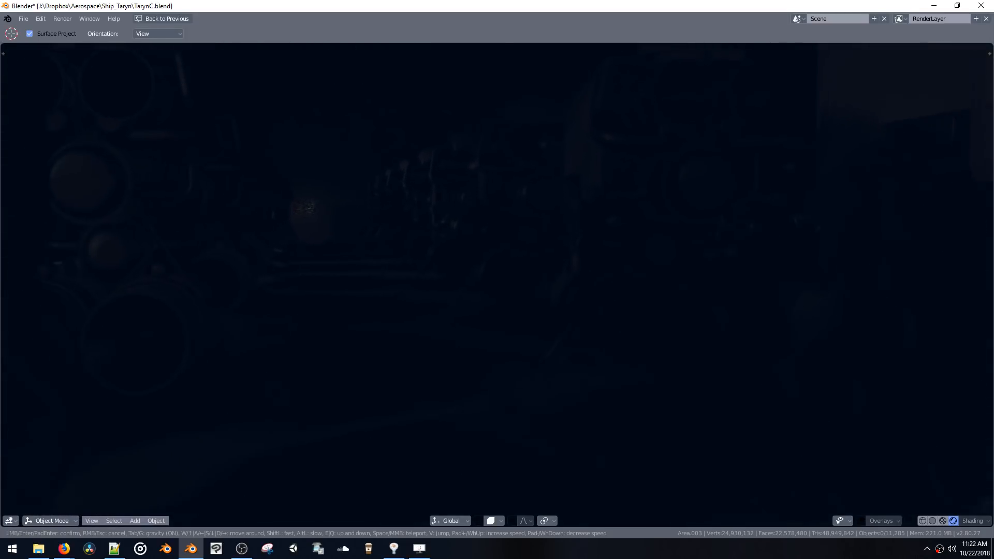
key("w")
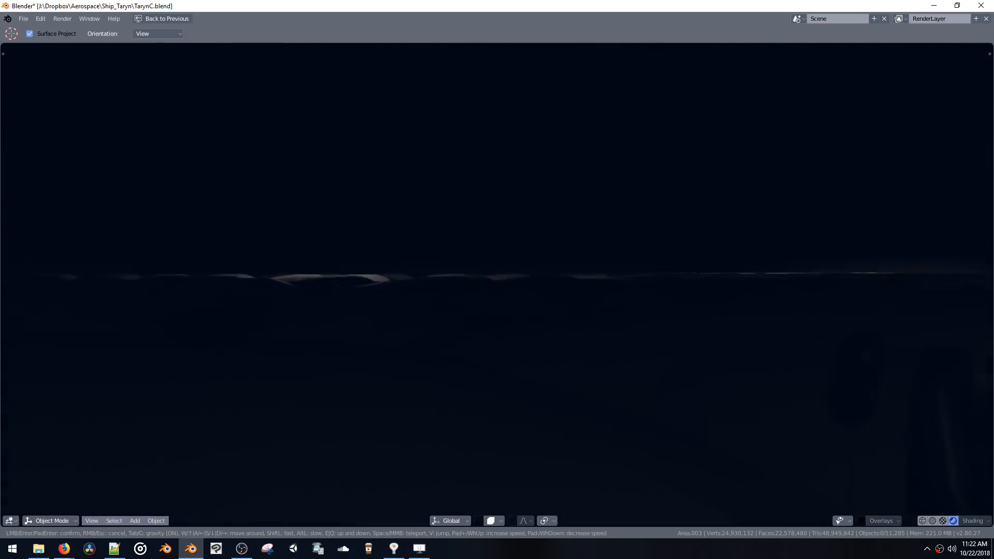
key("w")
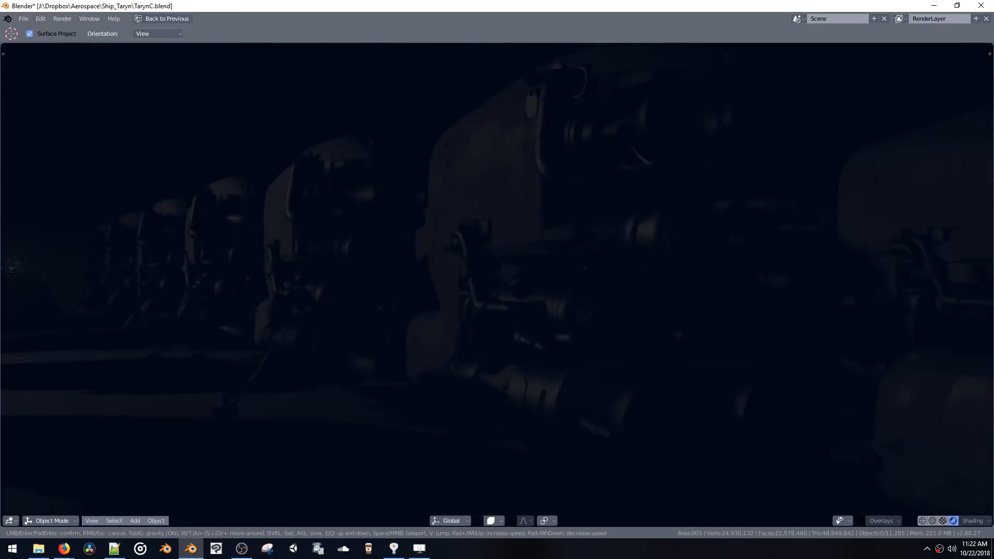
key("w")
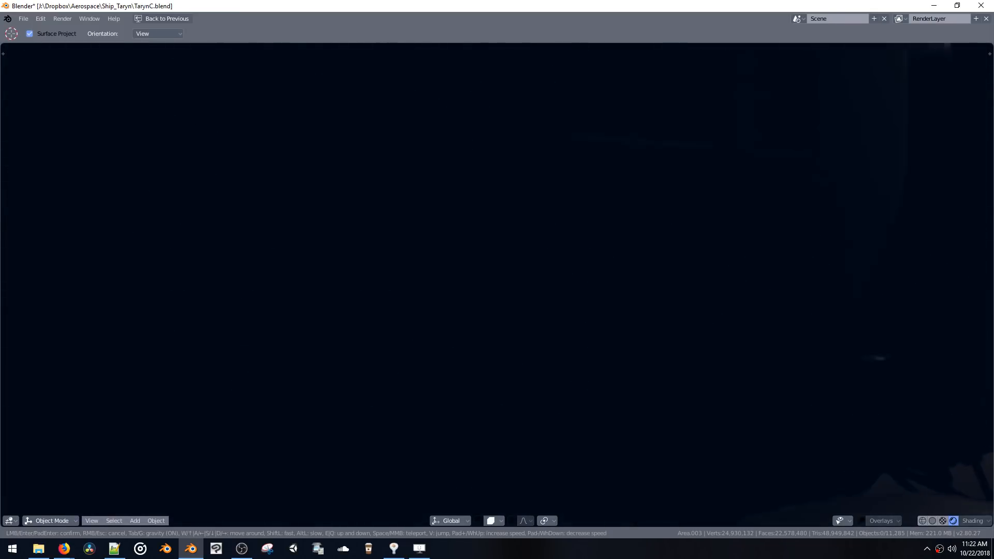
key("w")
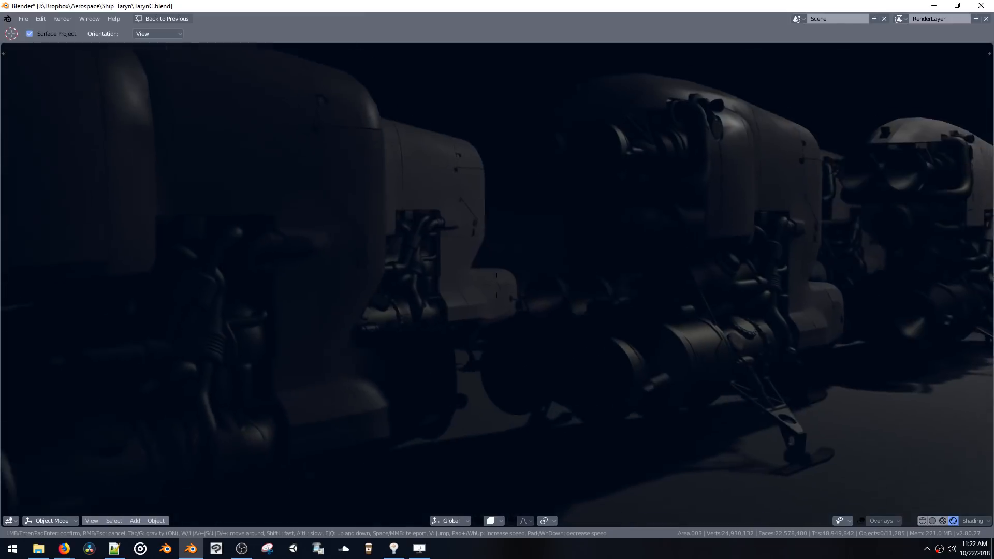
key("w")
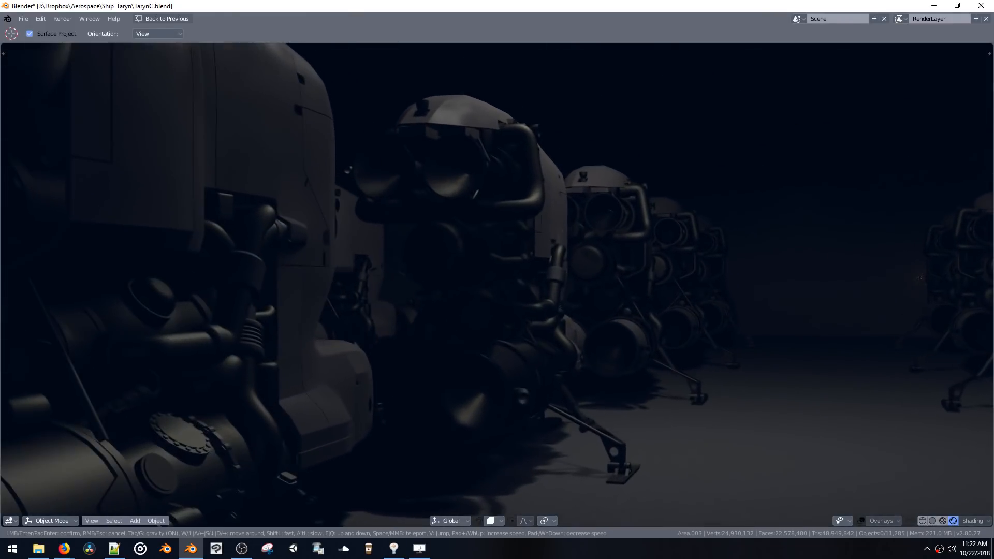
key("w")
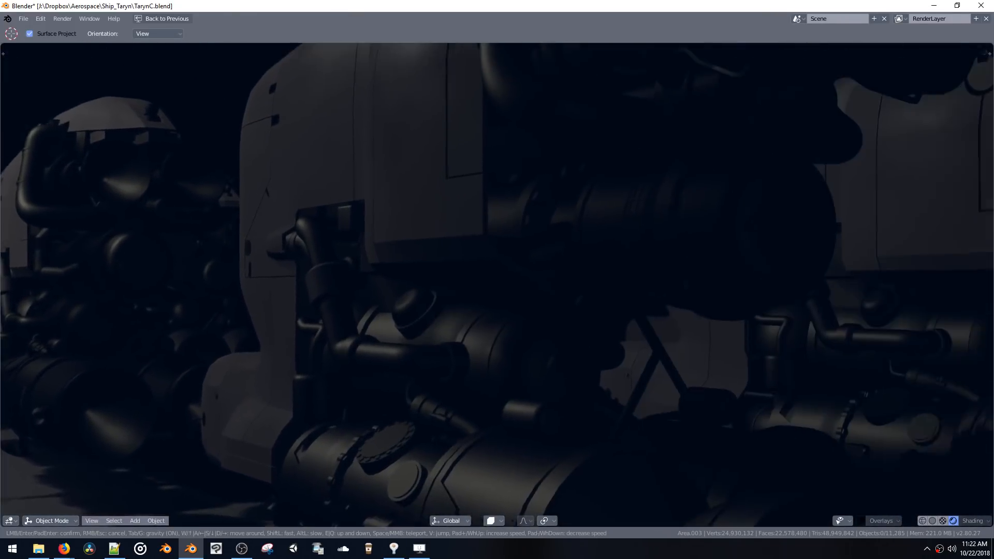
key("w")
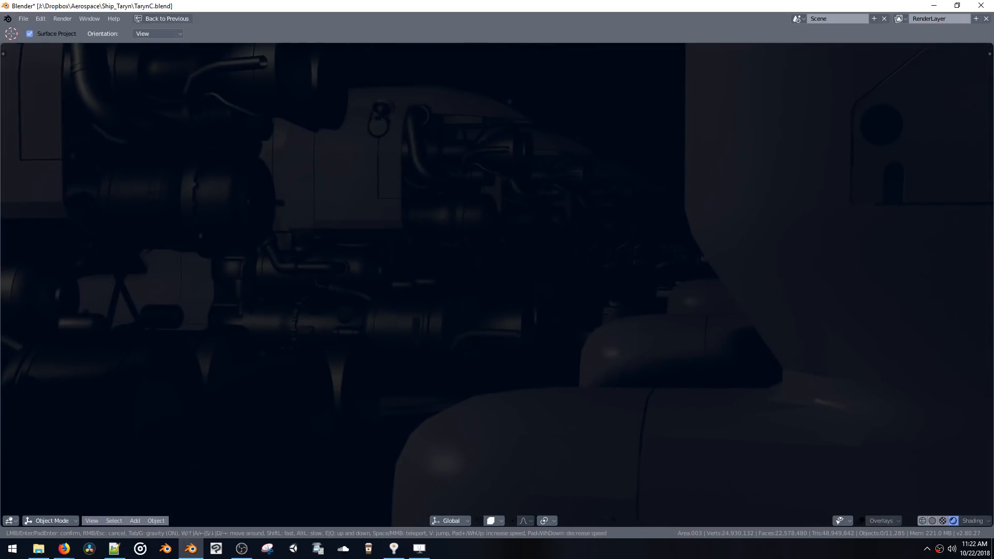
key("w")
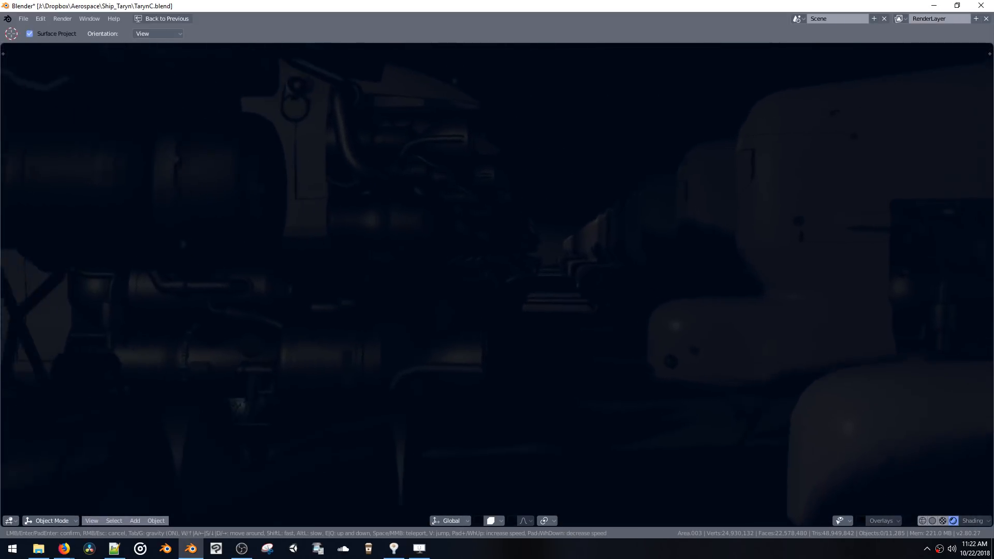
key("w")
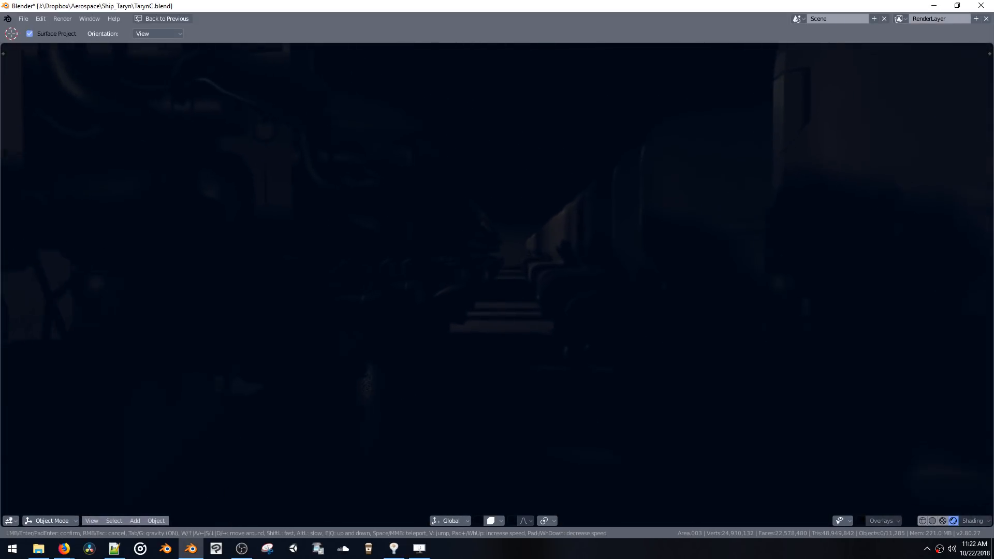
key("w")
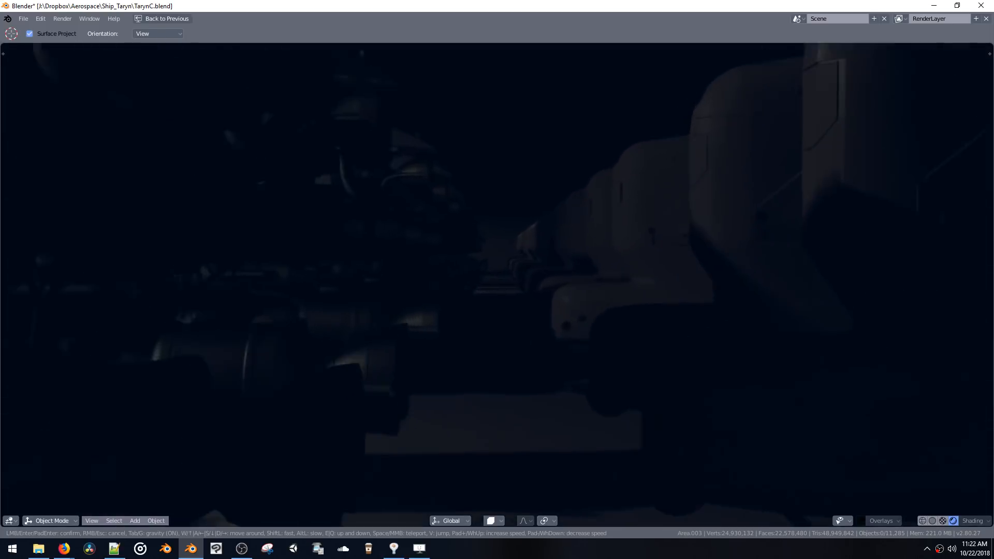
key("w")
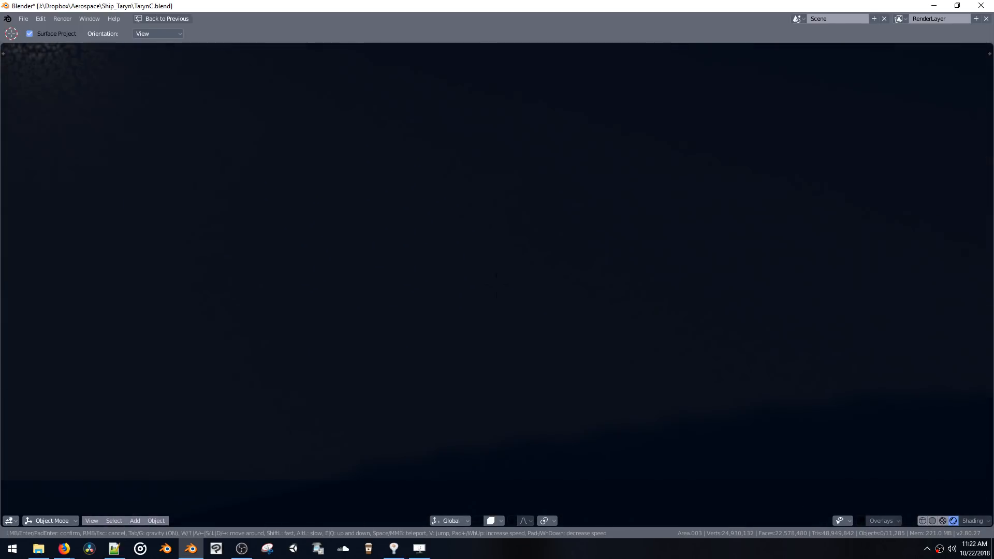
key("w")
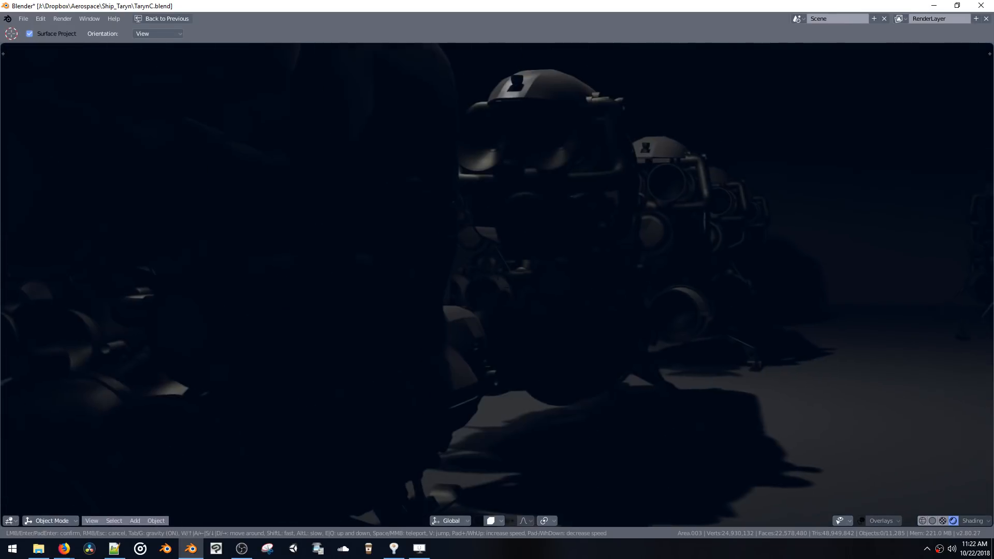
key("w")
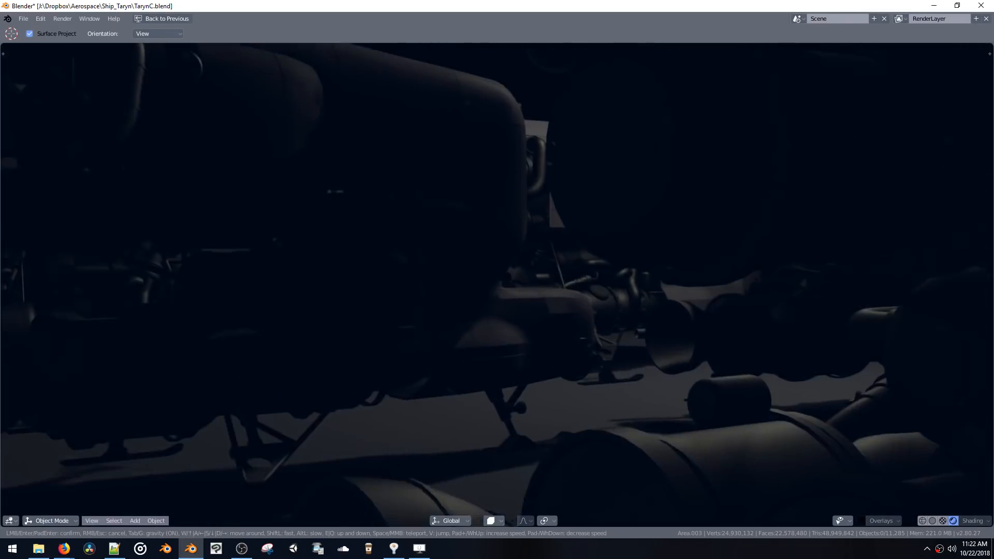
key("w")
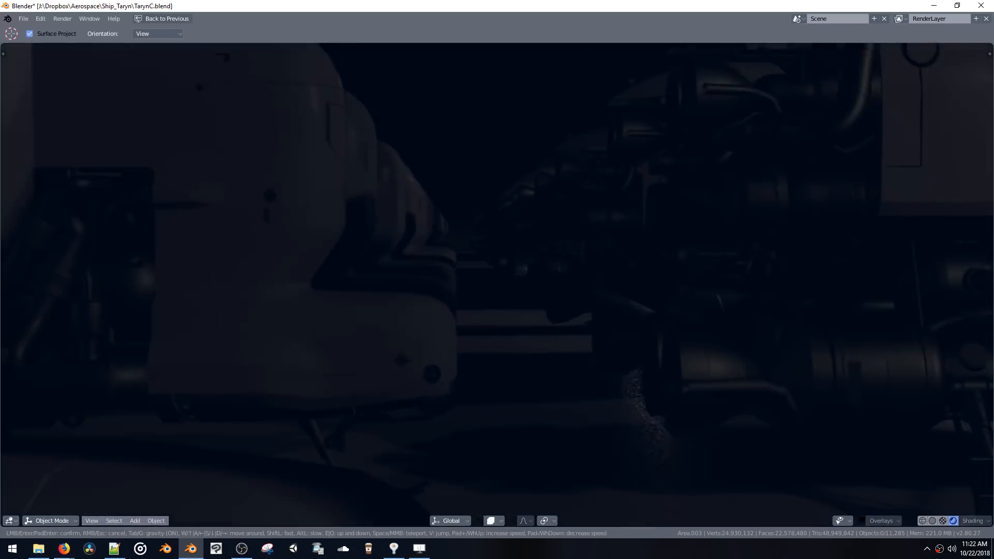
key("w")
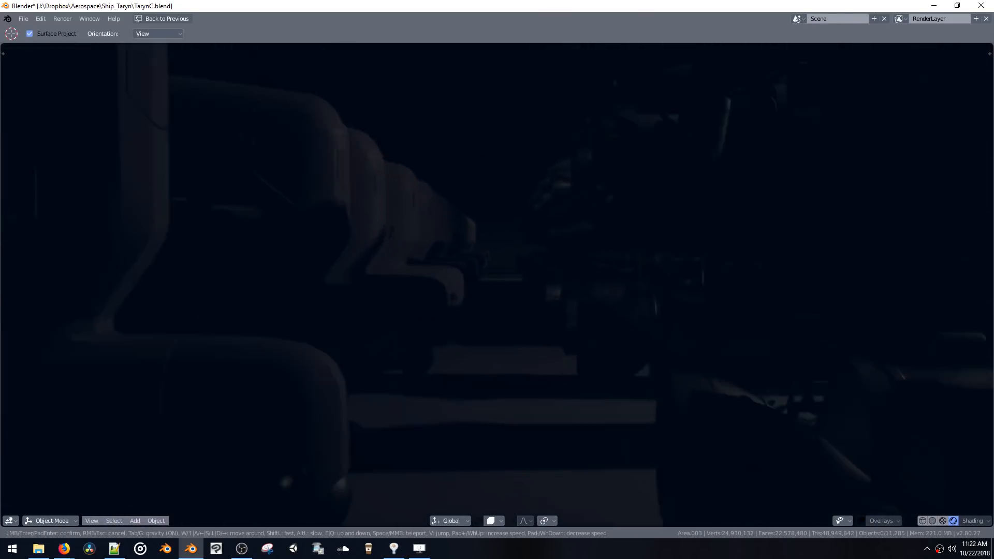
Walk across the hangar to the ship with the orange and green lights and stop at a side view of its engines
key("w")
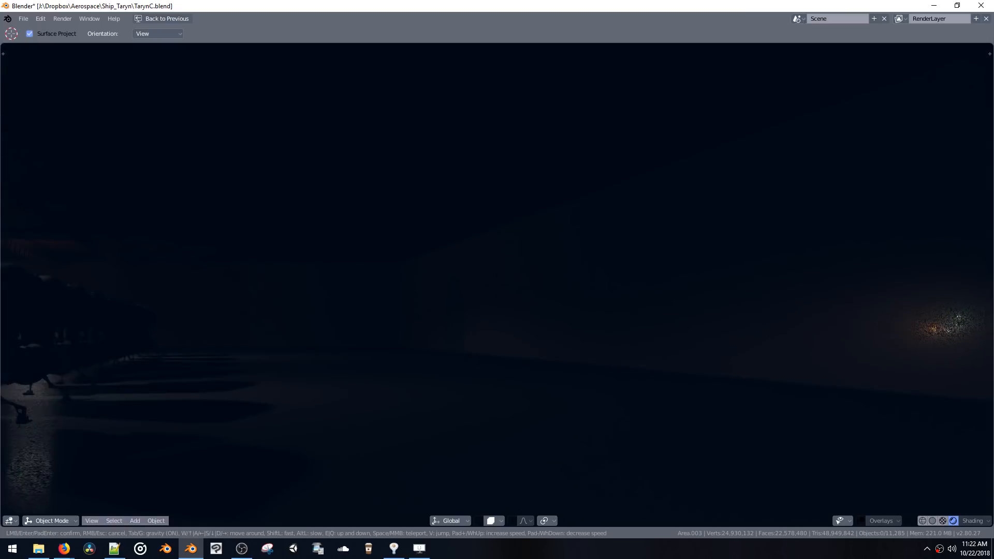
key("w")
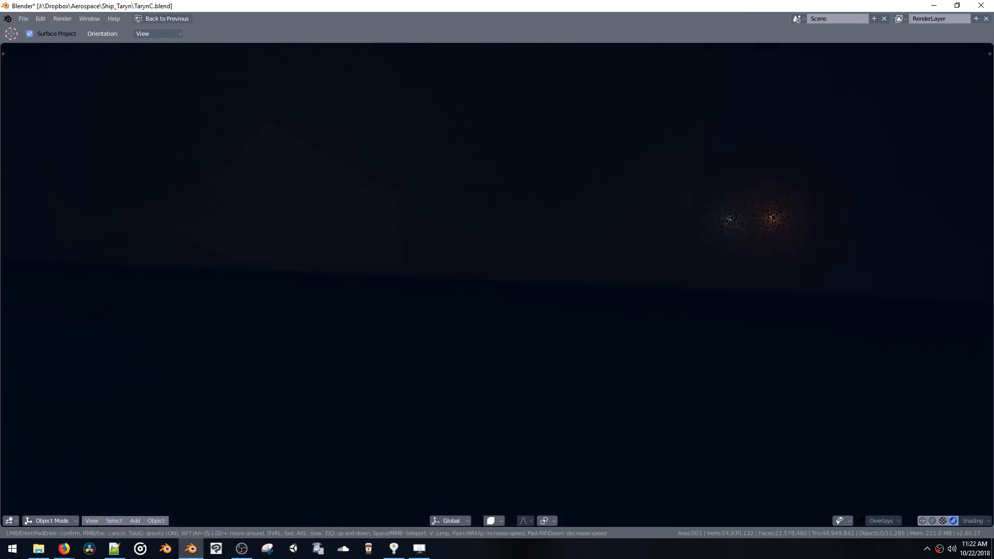
key("w")
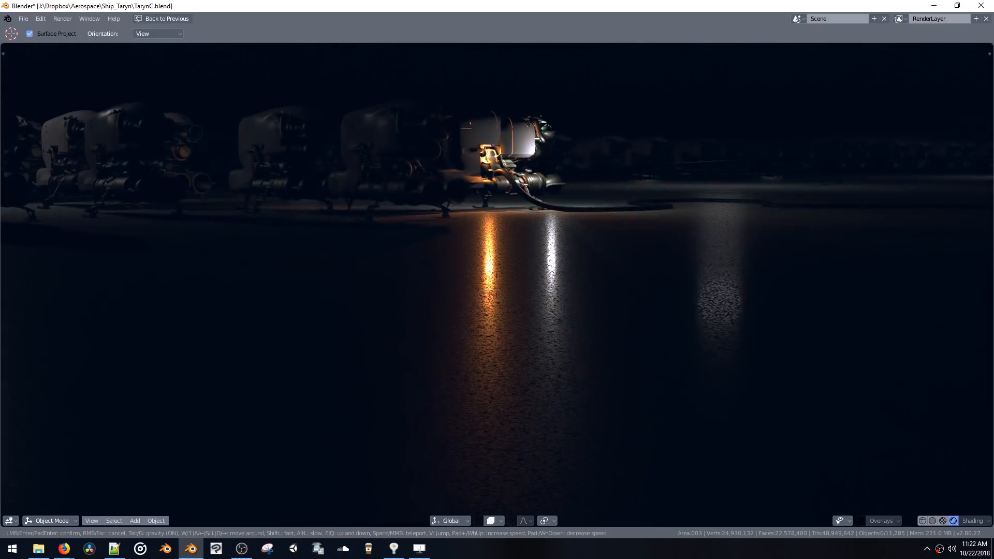
key("w")
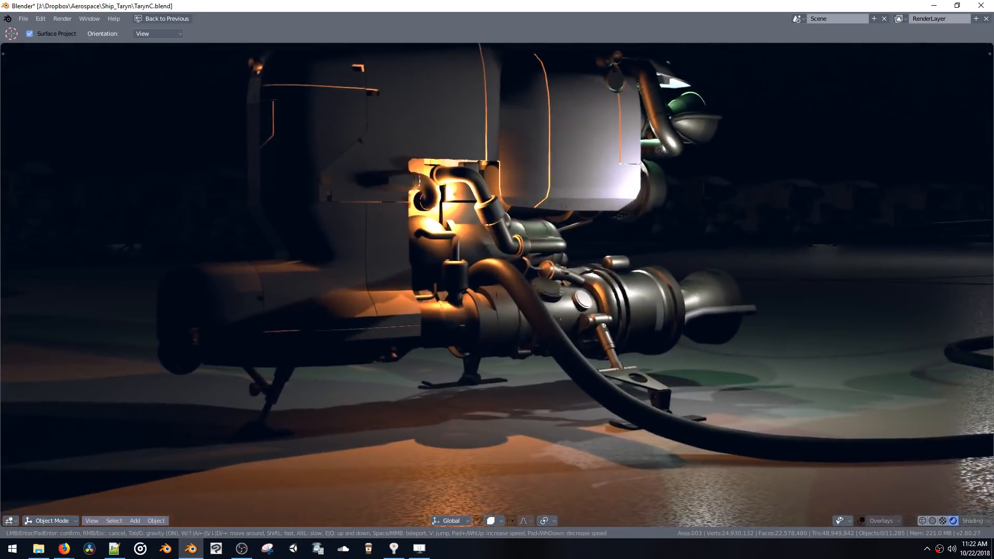
key("d")
left_click(502, 285)
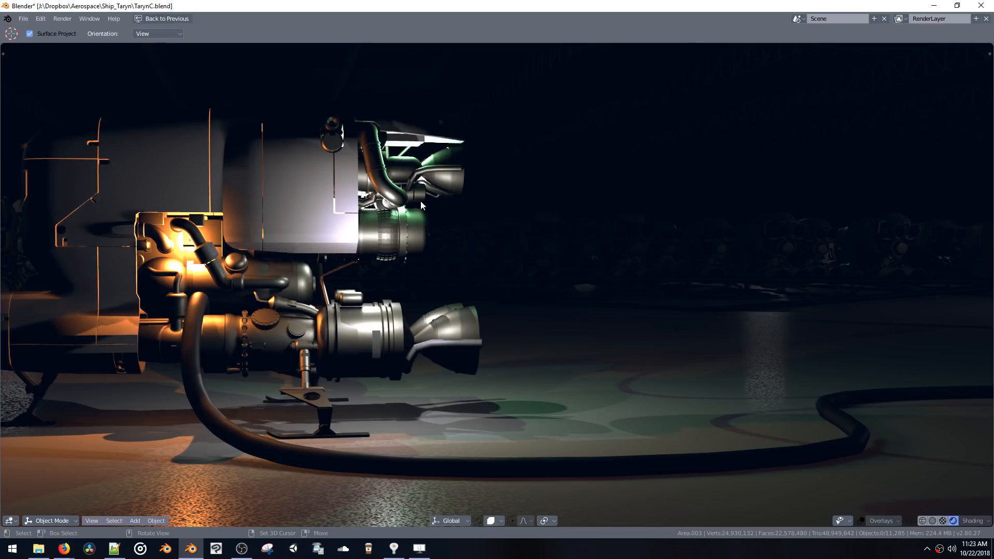
Save the scene as a new file named TarynCEEVEE.blend in the Ship_Taryn folder
key("ctrl+s")
left_click(320, 251)
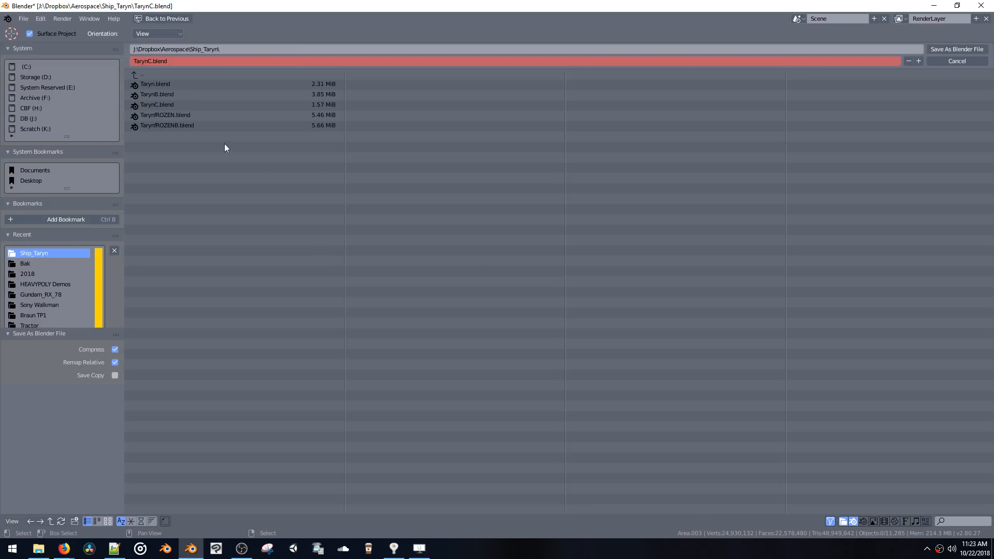
left_click(154, 60)
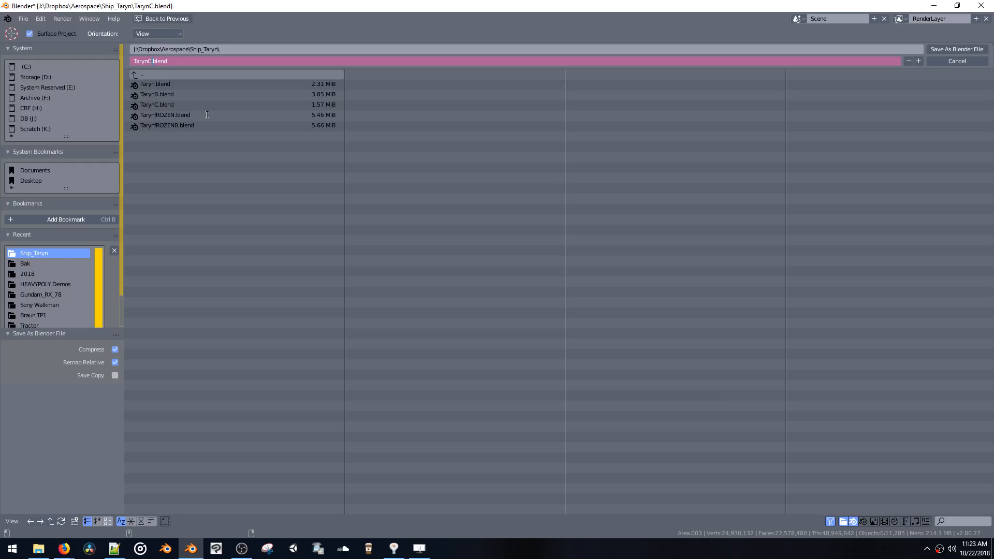
type("EEVEE")
key("Return")
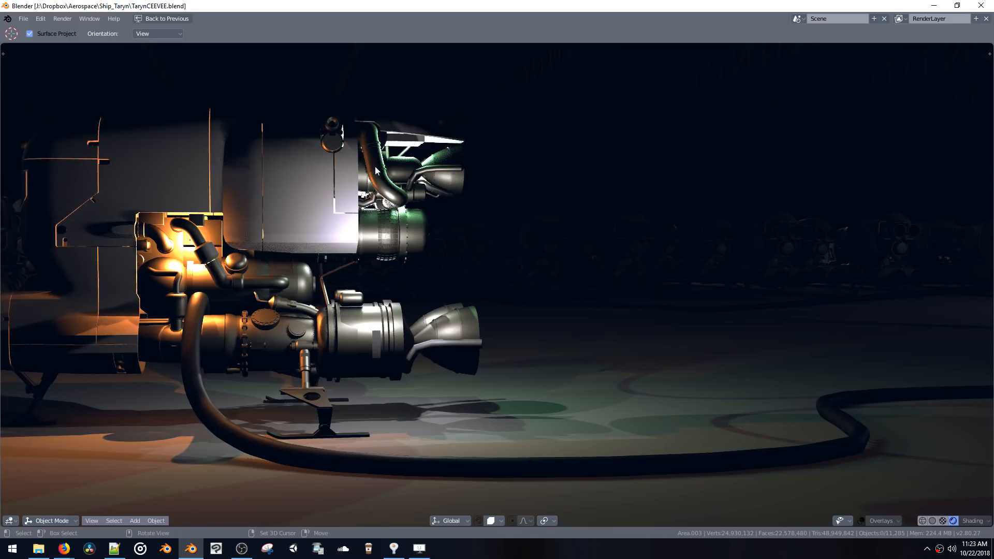
Switch to the YouTube live chat window in Firefox, read the viewers' recent messages, and return to Blender
left_click(23, 18)
left_click(63, 548)
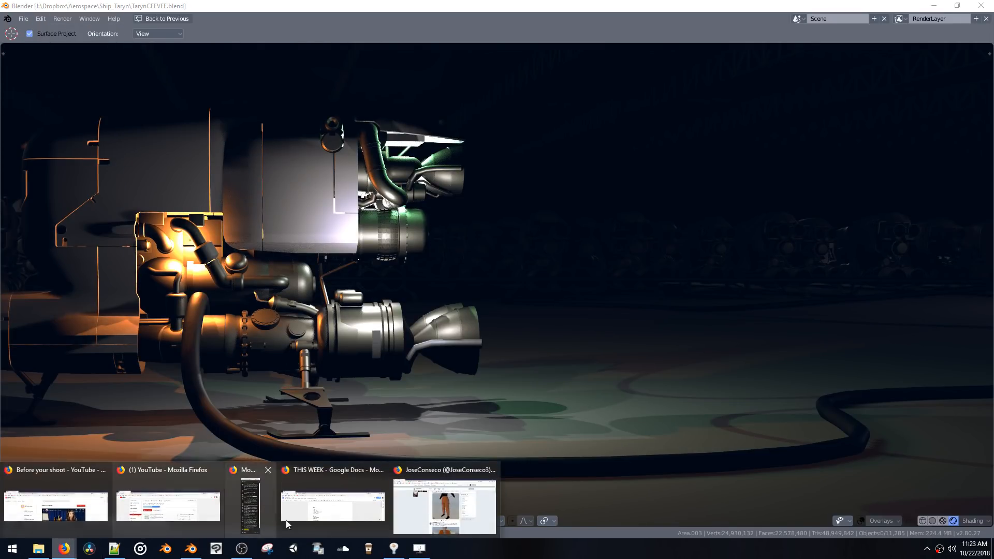
left_click(262, 513)
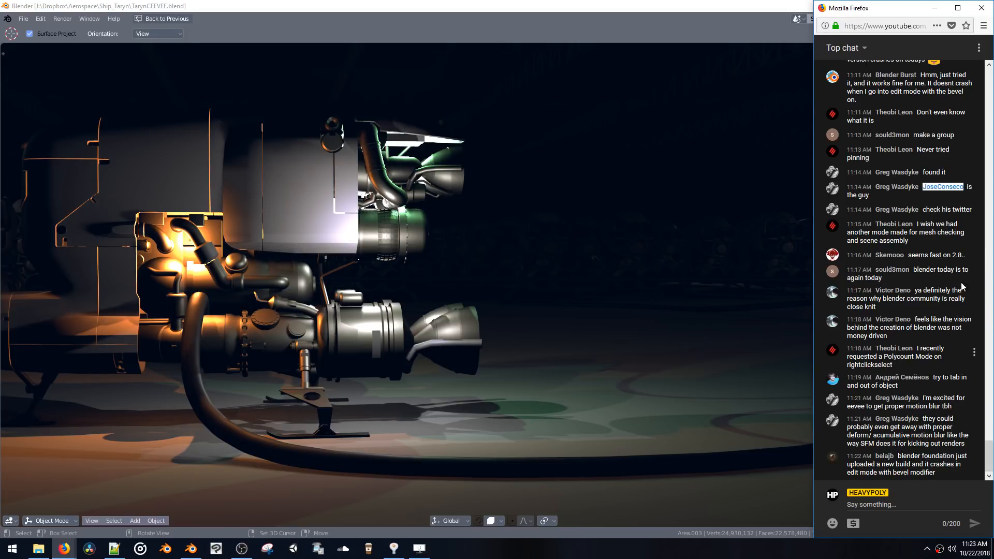
left_click_drag(910, 255, 949, 308)
left_click(966, 318)
left_click_drag(921, 452, 920, 368)
left_click_drag(919, 328, 926, 337)
left_click(930, 344)
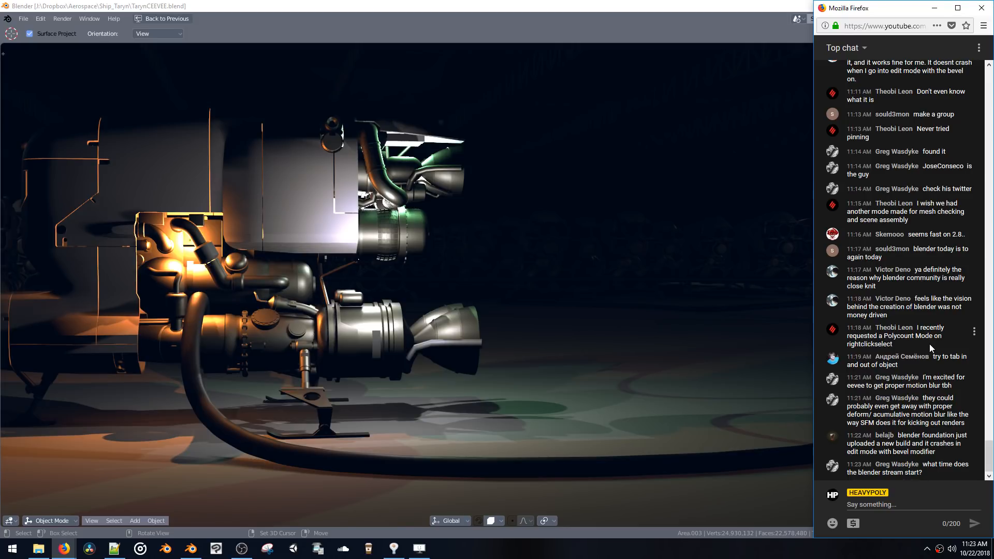
left_click(802, 359)
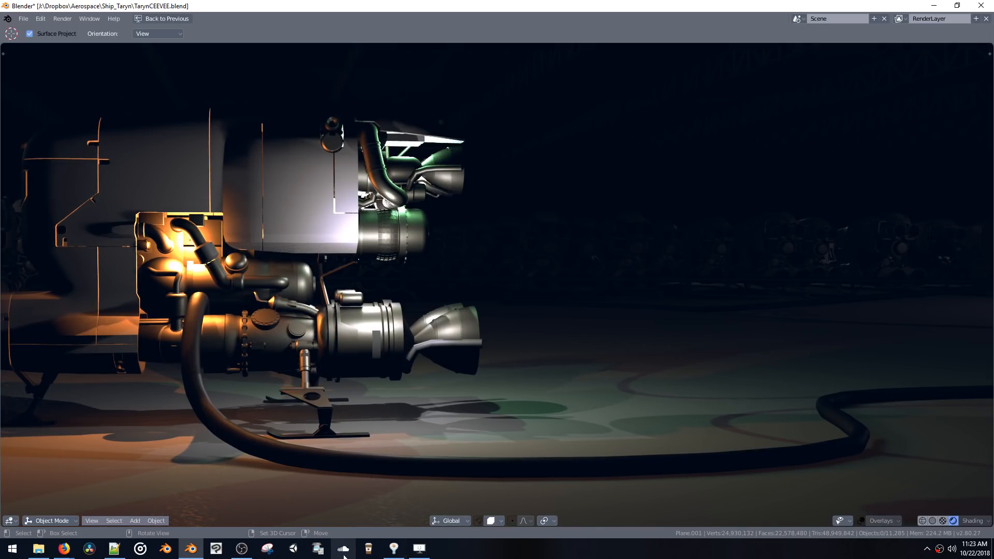
Bring the YouTube live chat window back up and read the viewers' messages about Eevee motion blur
left_click(186, 553)
left_click(185, 554)
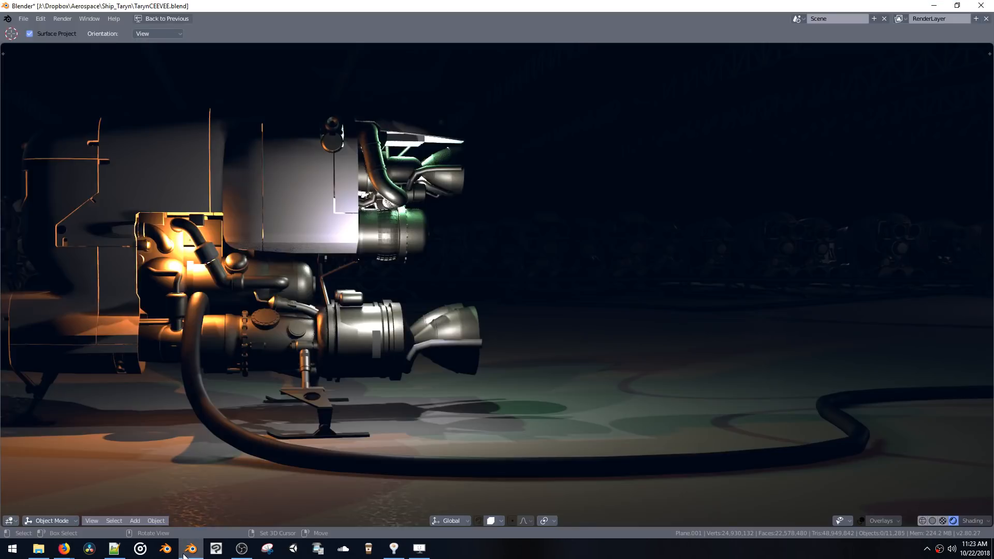
mouse_move(69, 553)
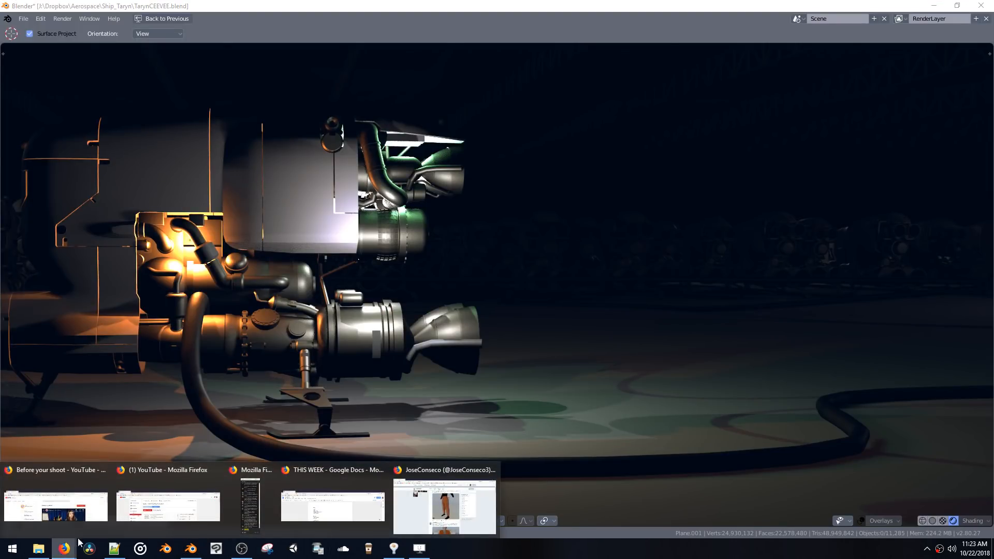
left_click(262, 511)
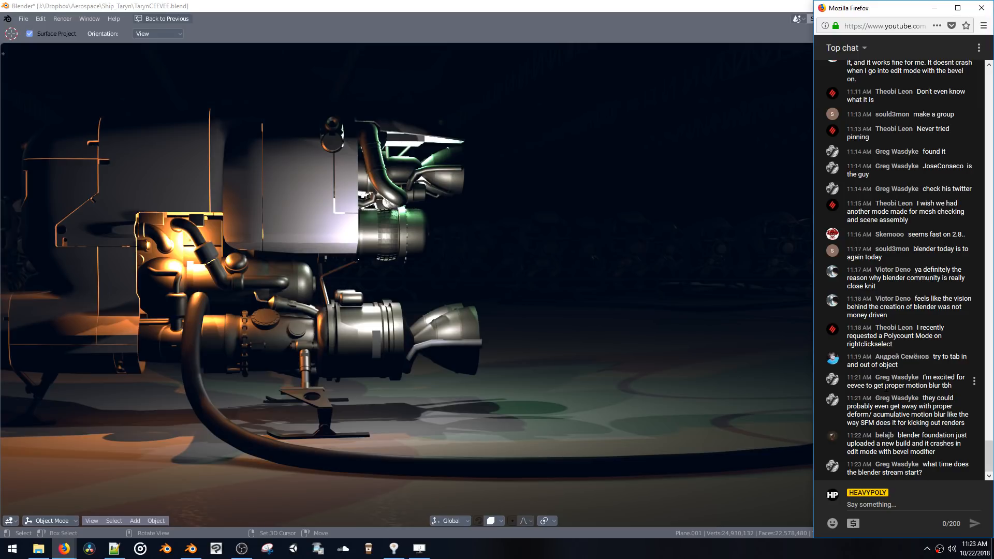
left_click_drag(884, 386, 854, 386)
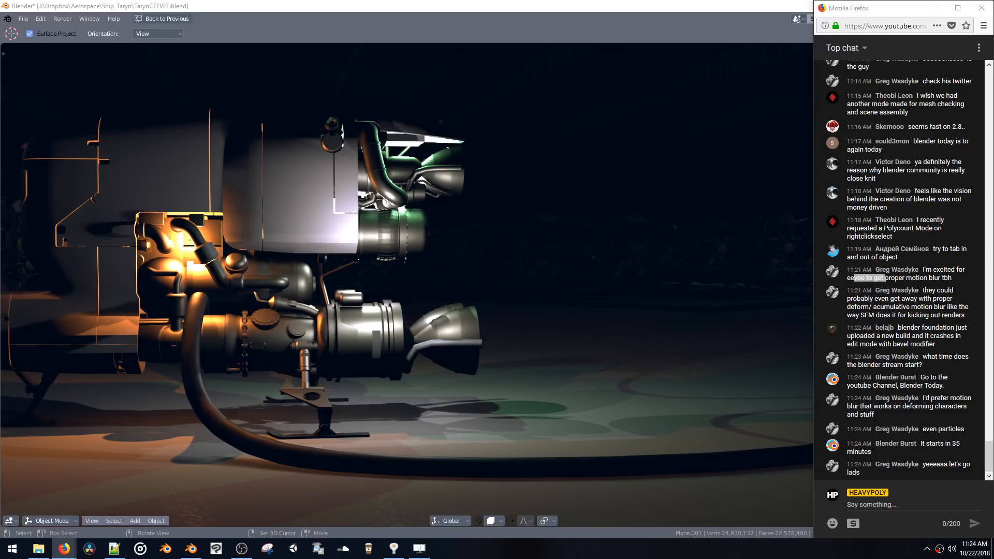
right_click(940, 549)
left_click(923, 515)
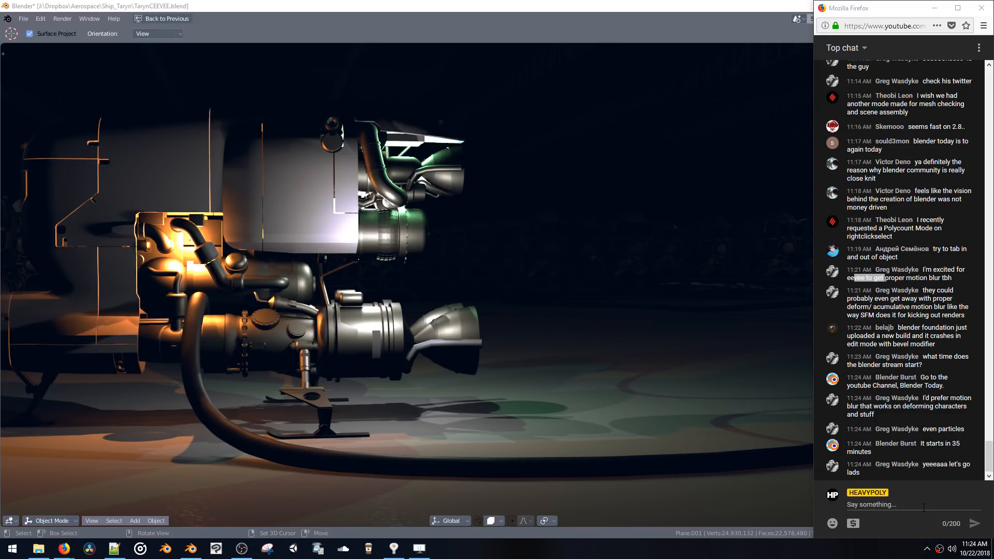